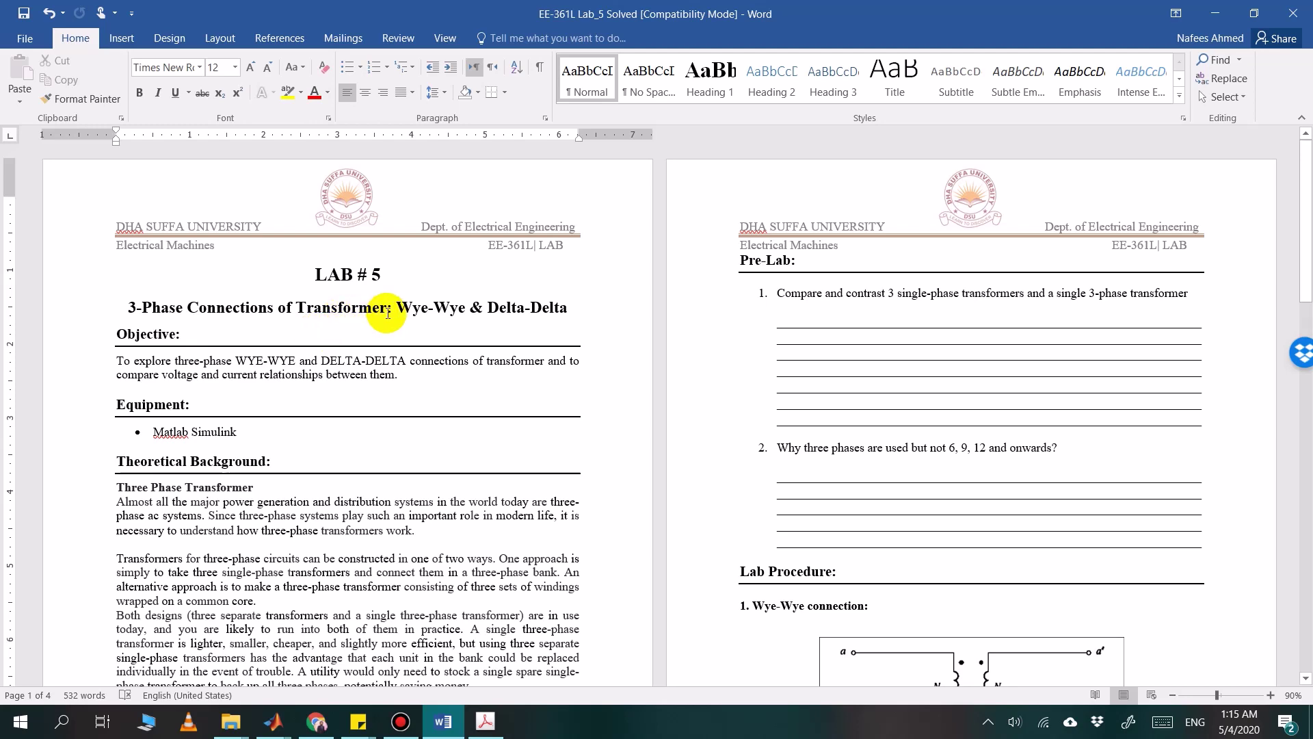
Skim the Lab 5 theory down to the four connection types, and select "Wye-Wye" in the lab title for emphasis
{"action": "scroll", "coordinate": [401, 307], "scroll_direction": "down", "scroll_amount": 1}
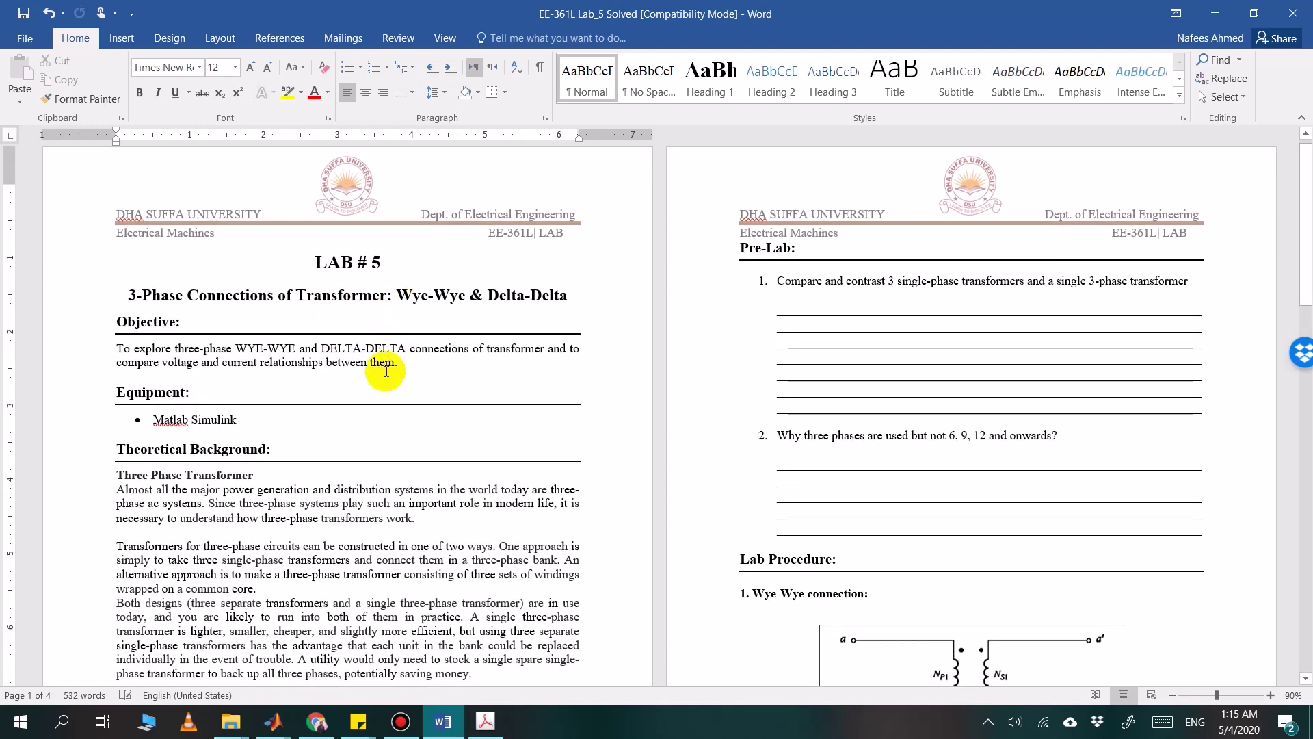
{"action": "scroll", "coordinate": [381, 367], "scroll_direction": "down", "scroll_amount": 5}
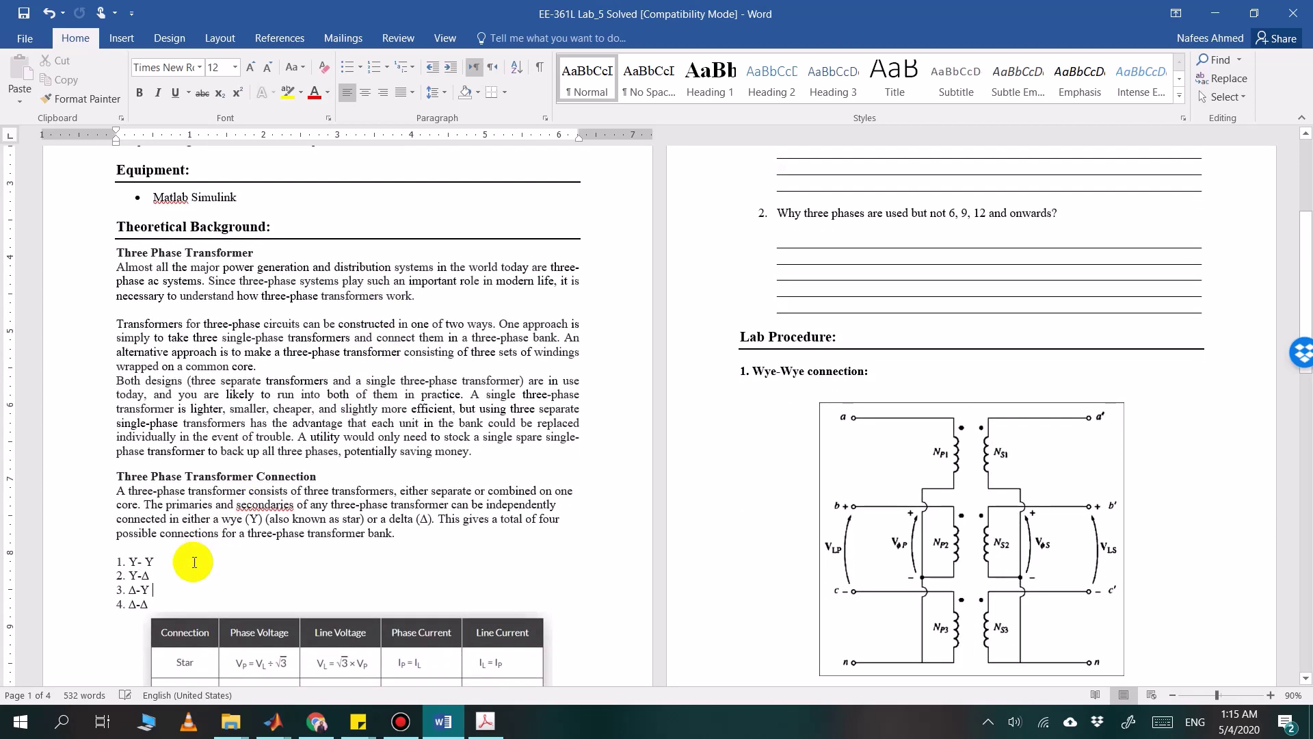
{"action": "scroll", "coordinate": [184, 560], "scroll_direction": "down", "scroll_amount": 1}
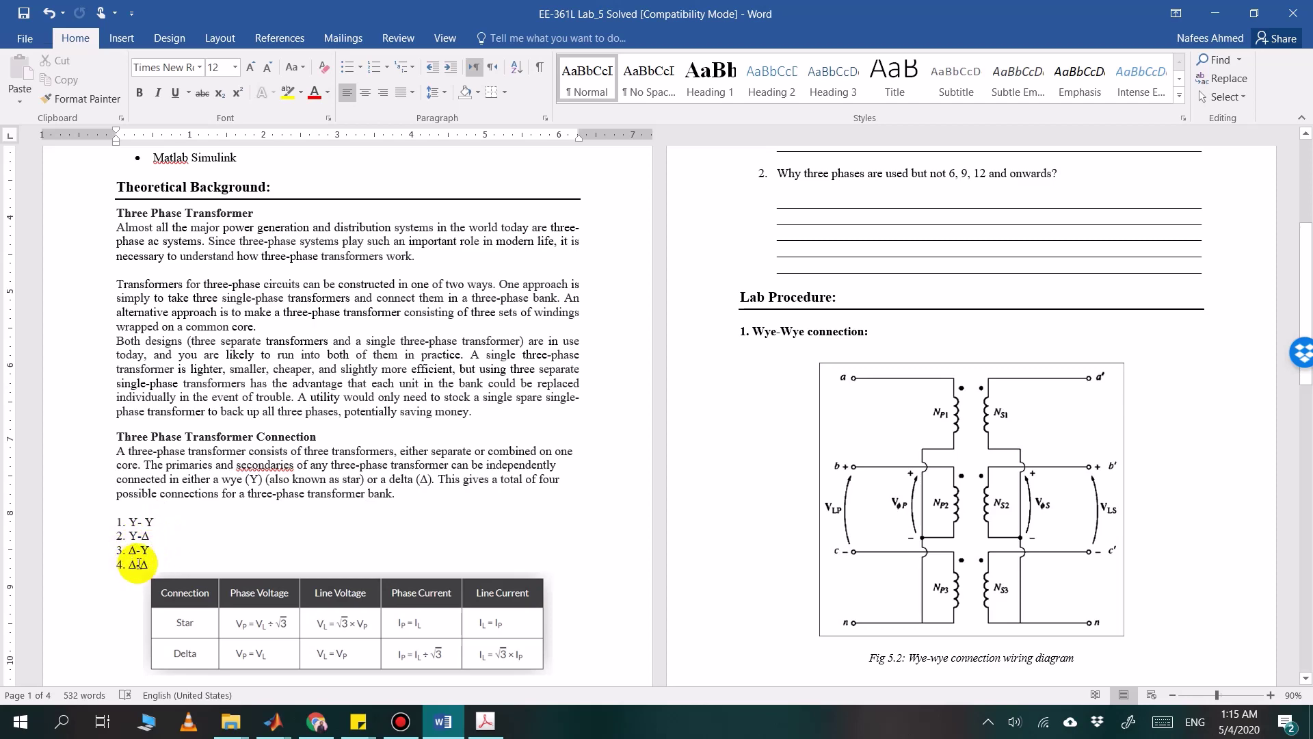
{"action": "scroll", "coordinate": [260, 356], "scroll_direction": "up", "scroll_amount": 2}
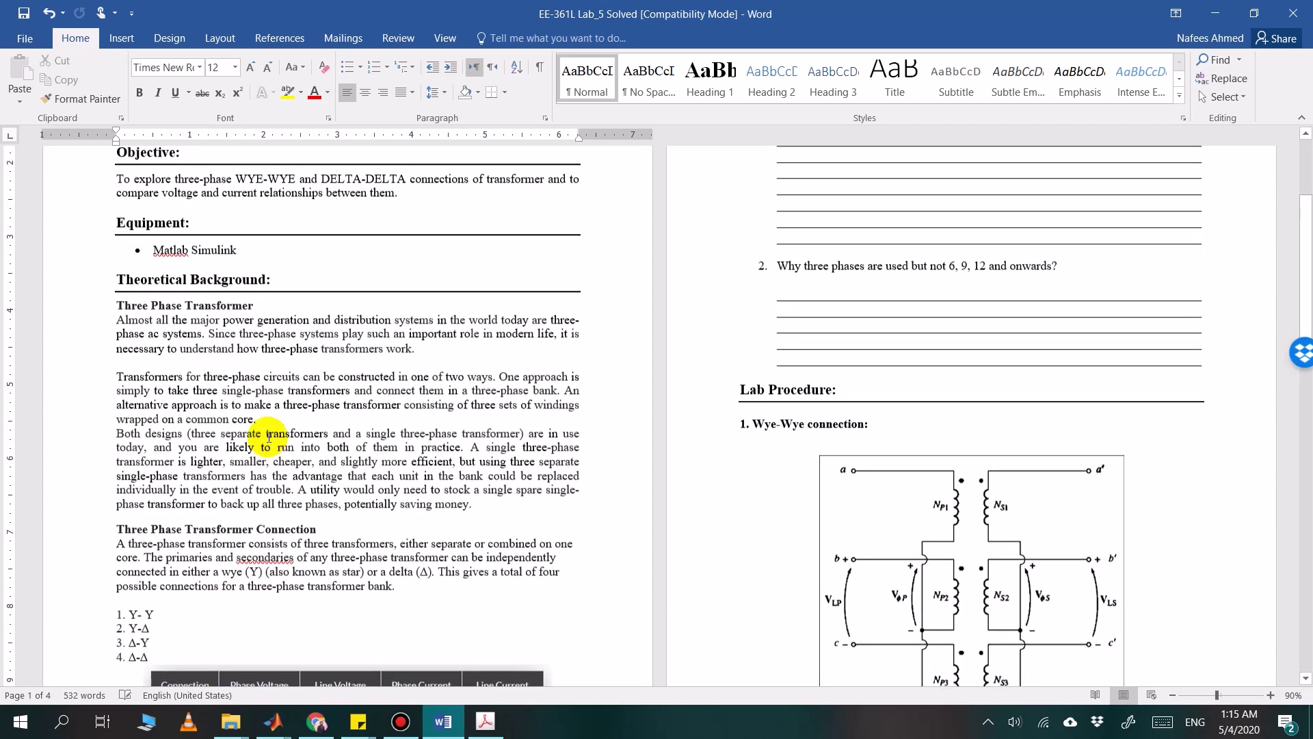
{"action": "scroll", "coordinate": [269, 437], "scroll_direction": "up", "scroll_amount": 2}
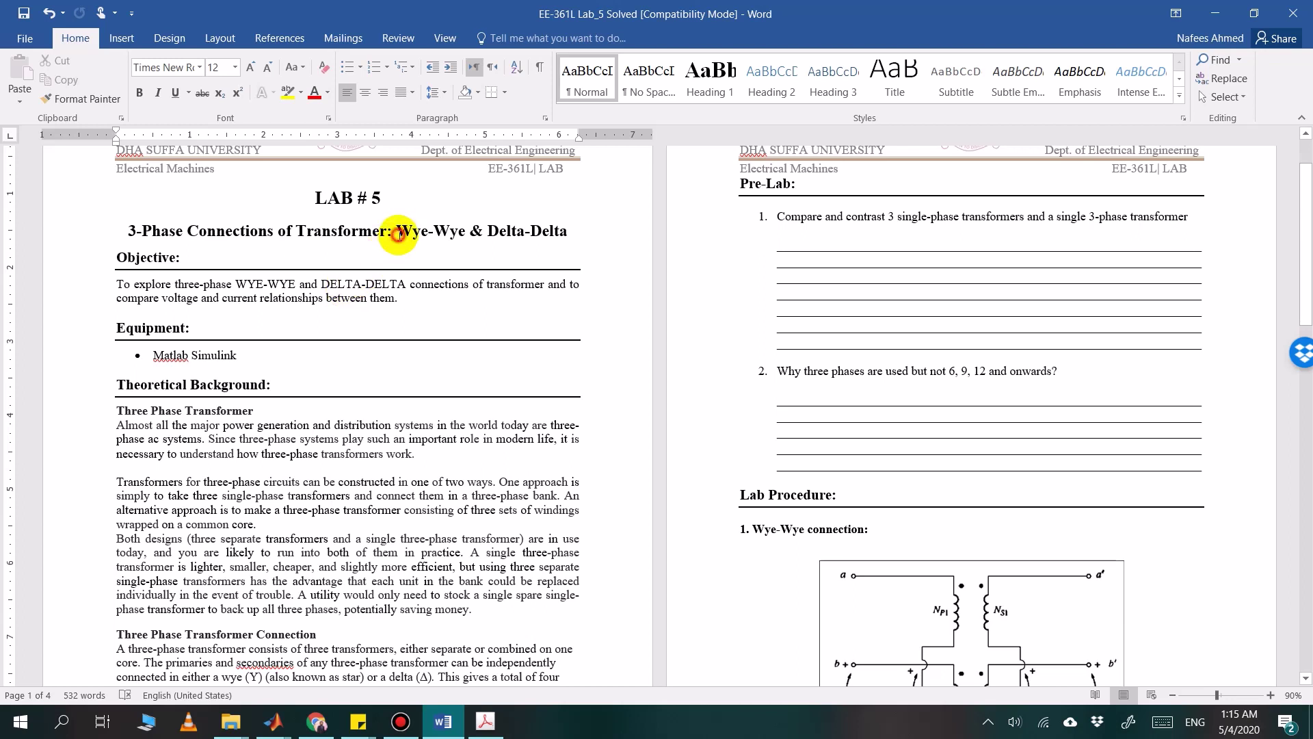
{"action": "left_click_drag", "start_coordinate": [398, 235], "coordinate": [469, 239]}
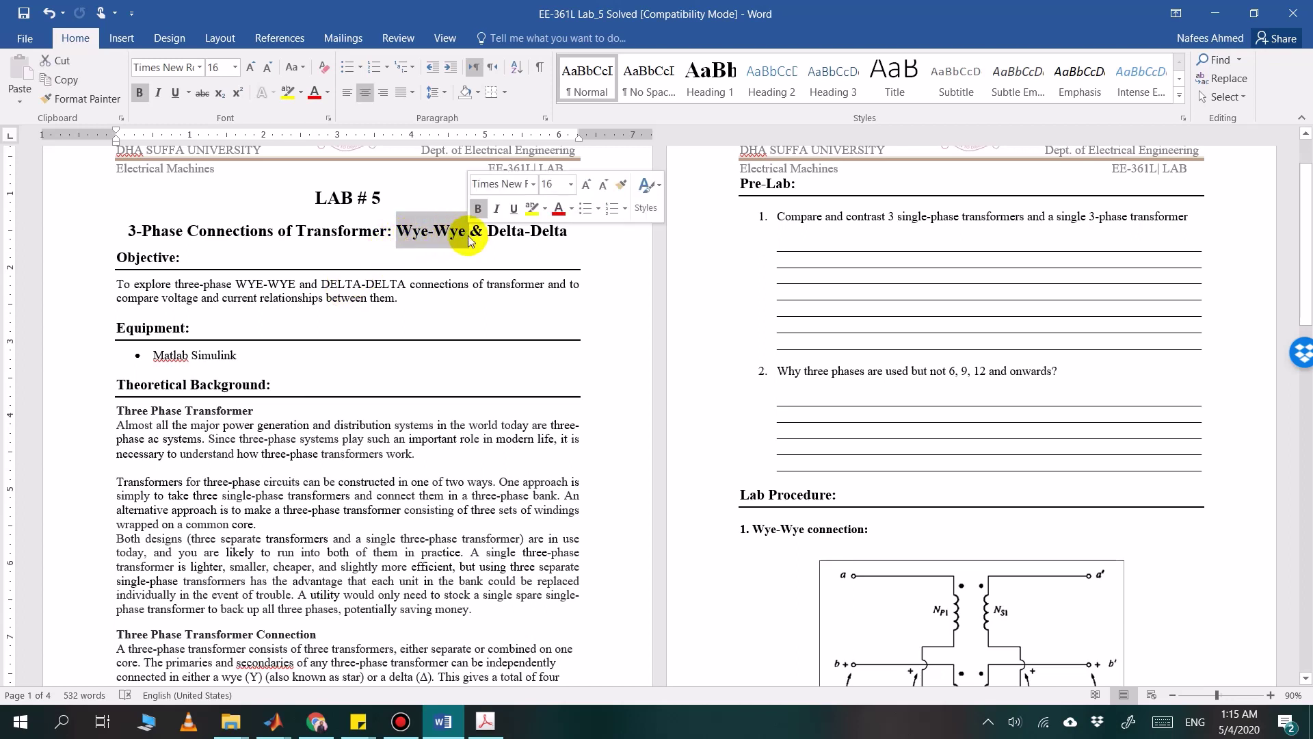
{"action": "left_click", "coordinate": [570, 233]}
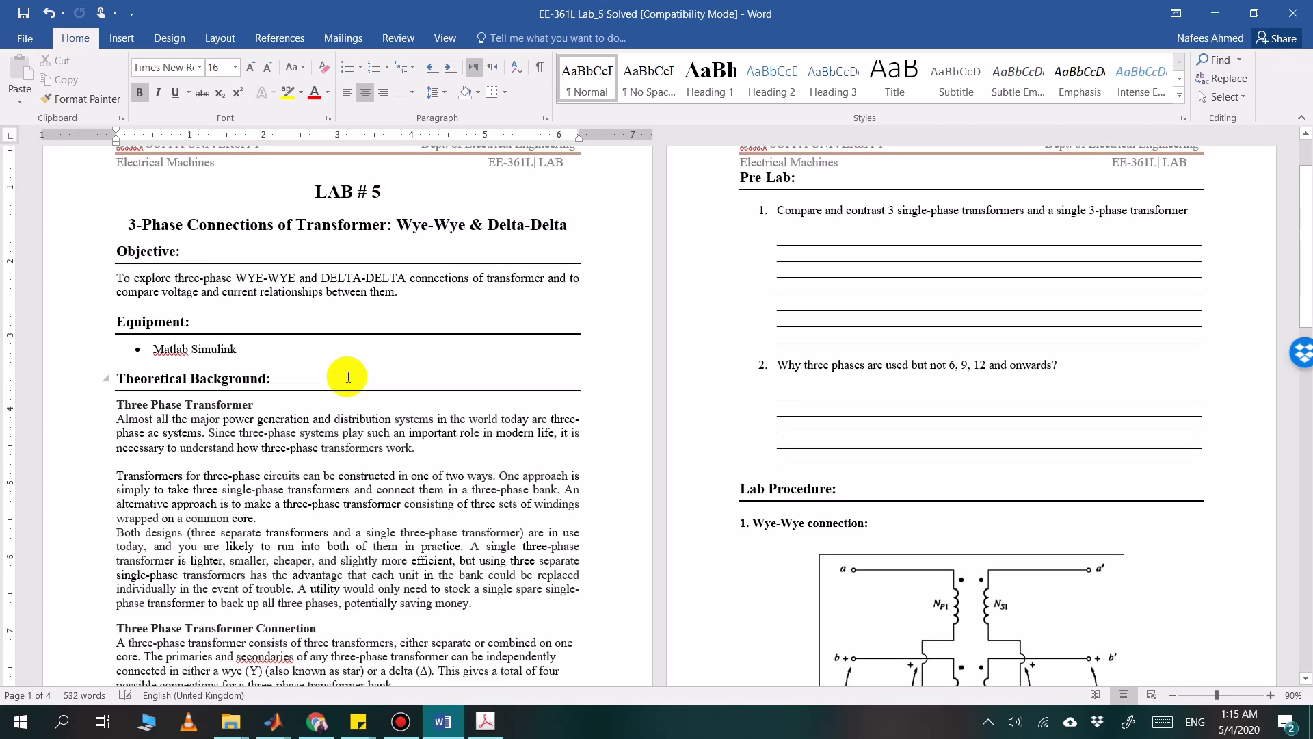
{"action": "scroll", "coordinate": [348, 378], "scroll_direction": "up", "scroll_amount": 1}
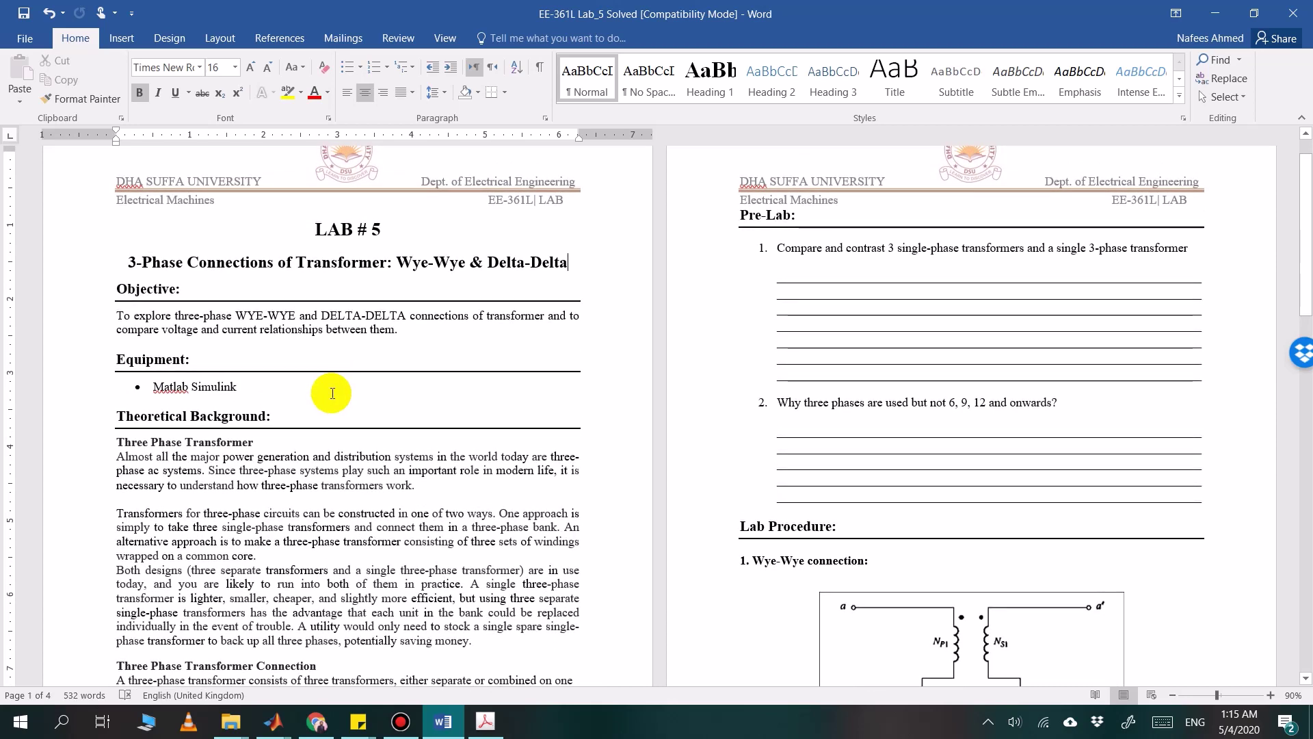
Read through the Theoretical Background section down to the table of star and delta voltage and current relations
{"action": "scroll", "coordinate": [244, 477], "scroll_direction": "down", "scroll_amount": 1}
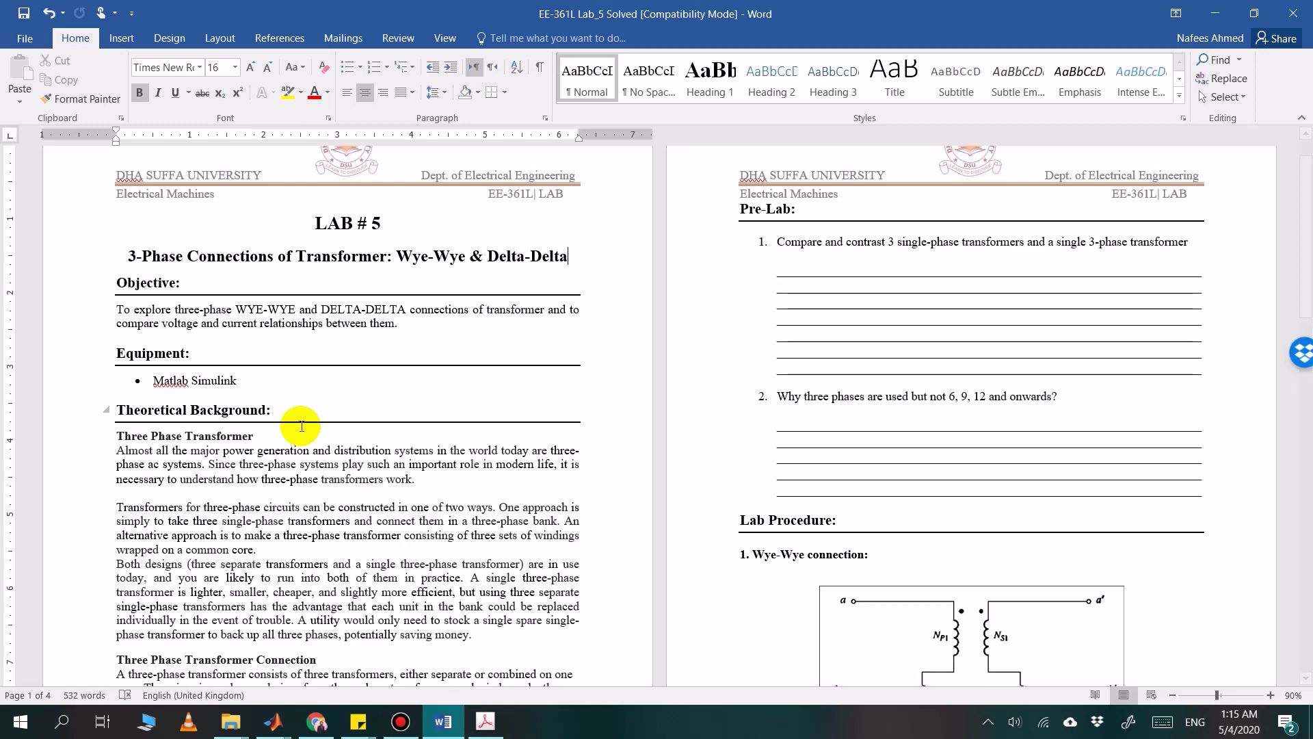
{"action": "scroll", "coordinate": [301, 425], "scroll_direction": "down", "scroll_amount": 3}
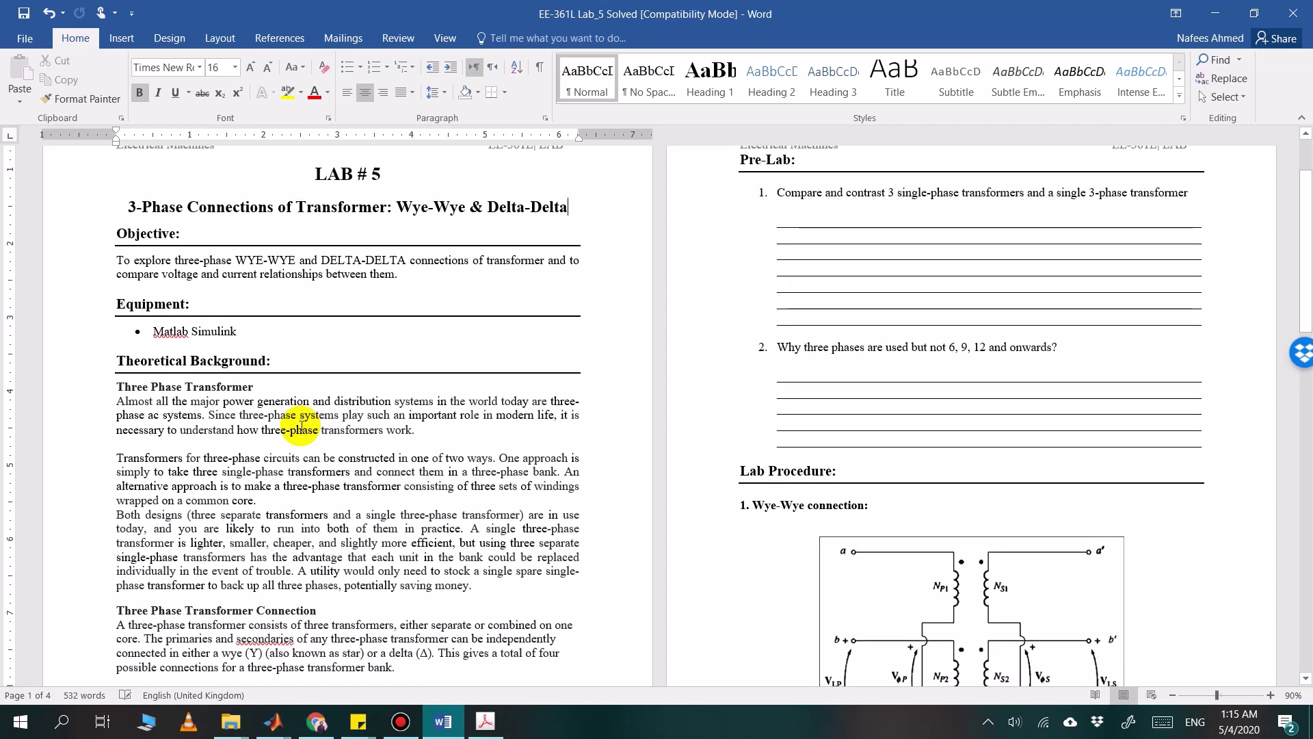
{"action": "scroll", "coordinate": [302, 425], "scroll_direction": "down", "scroll_amount": 5}
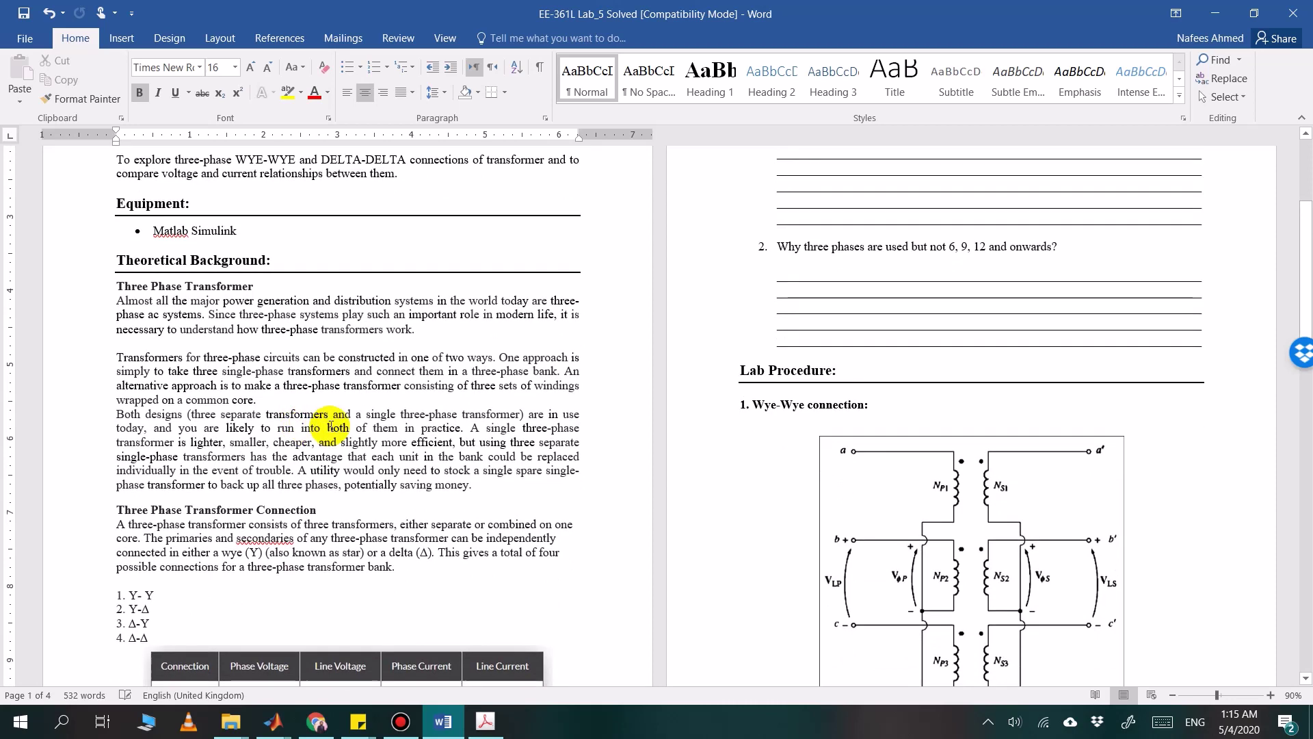
{"action": "scroll", "coordinate": [168, 434], "scroll_direction": "down", "scroll_amount": 2}
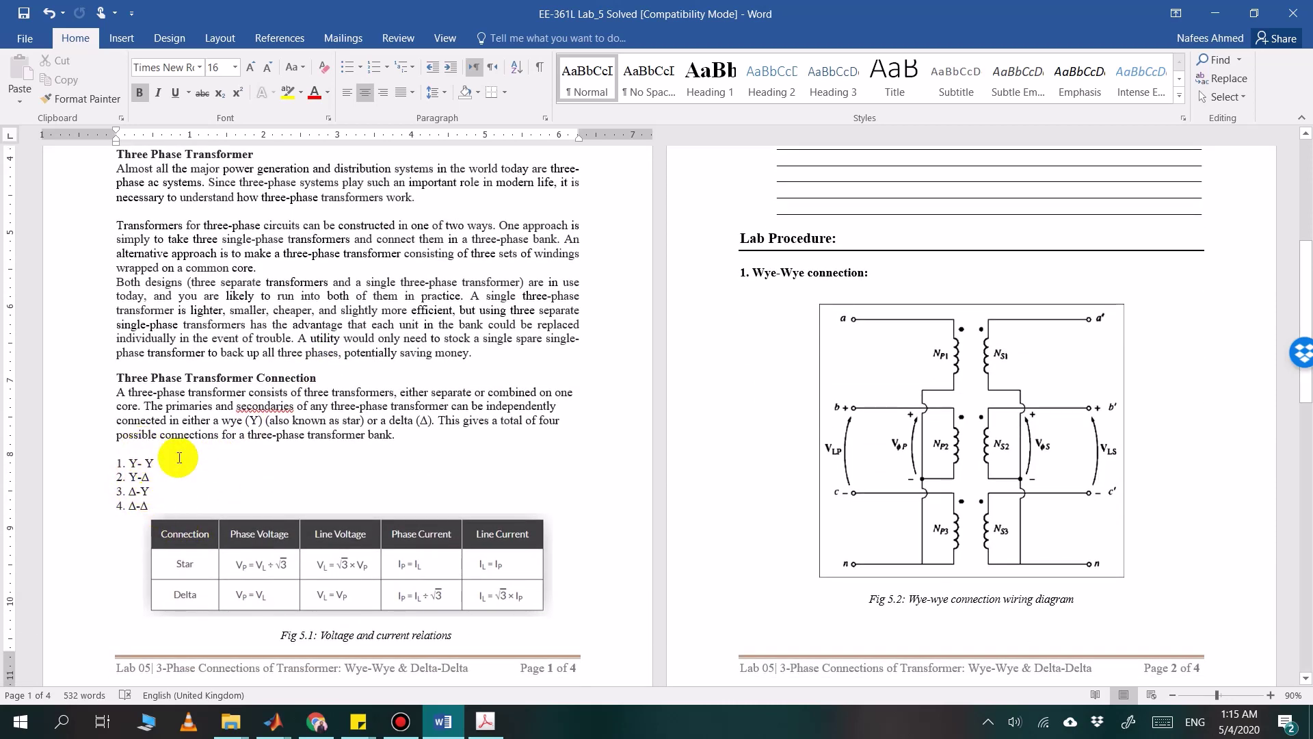
{"action": "scroll", "coordinate": [192, 458], "scroll_direction": "down", "scroll_amount": 1}
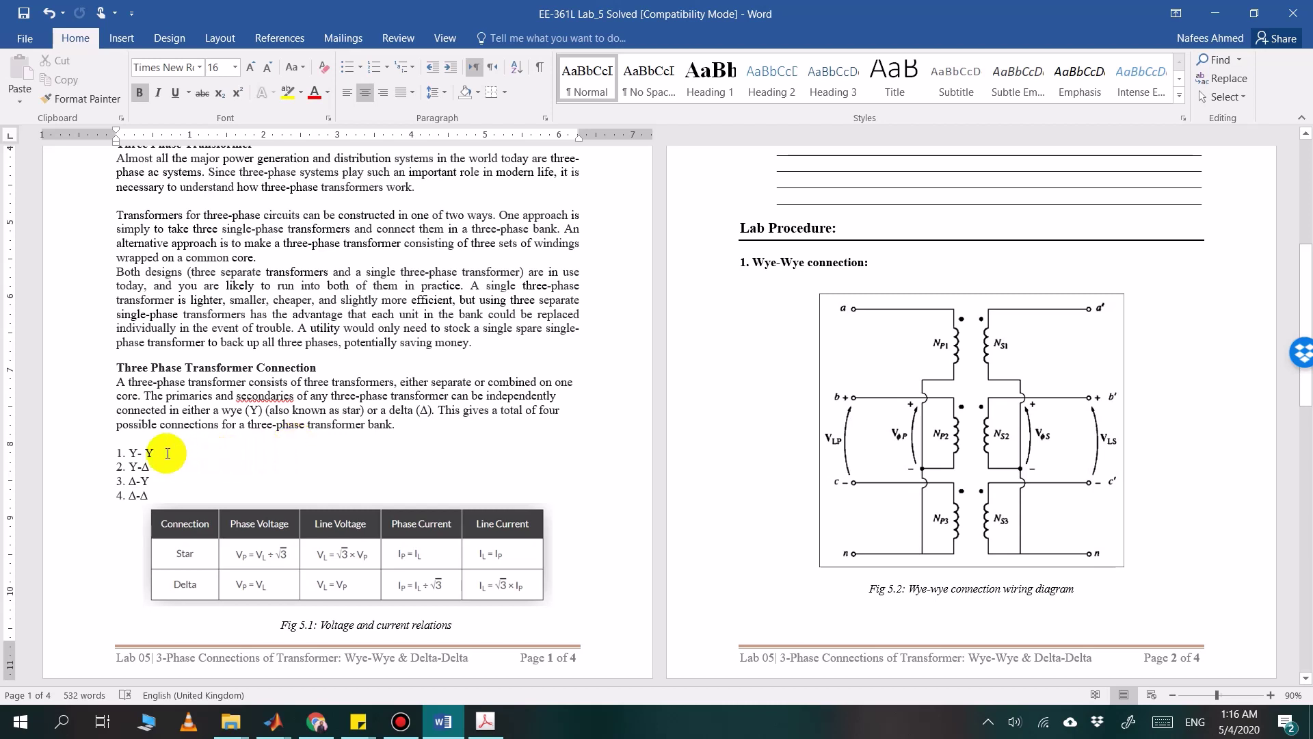
Examine the Y-Y entry in the list of transformer connections, selecting its secondary-side symbol to point it out
{"action": "left_click_drag", "start_coordinate": [167, 454], "coordinate": [145, 453]}
{"action": "left_click", "coordinate": [135, 480]}
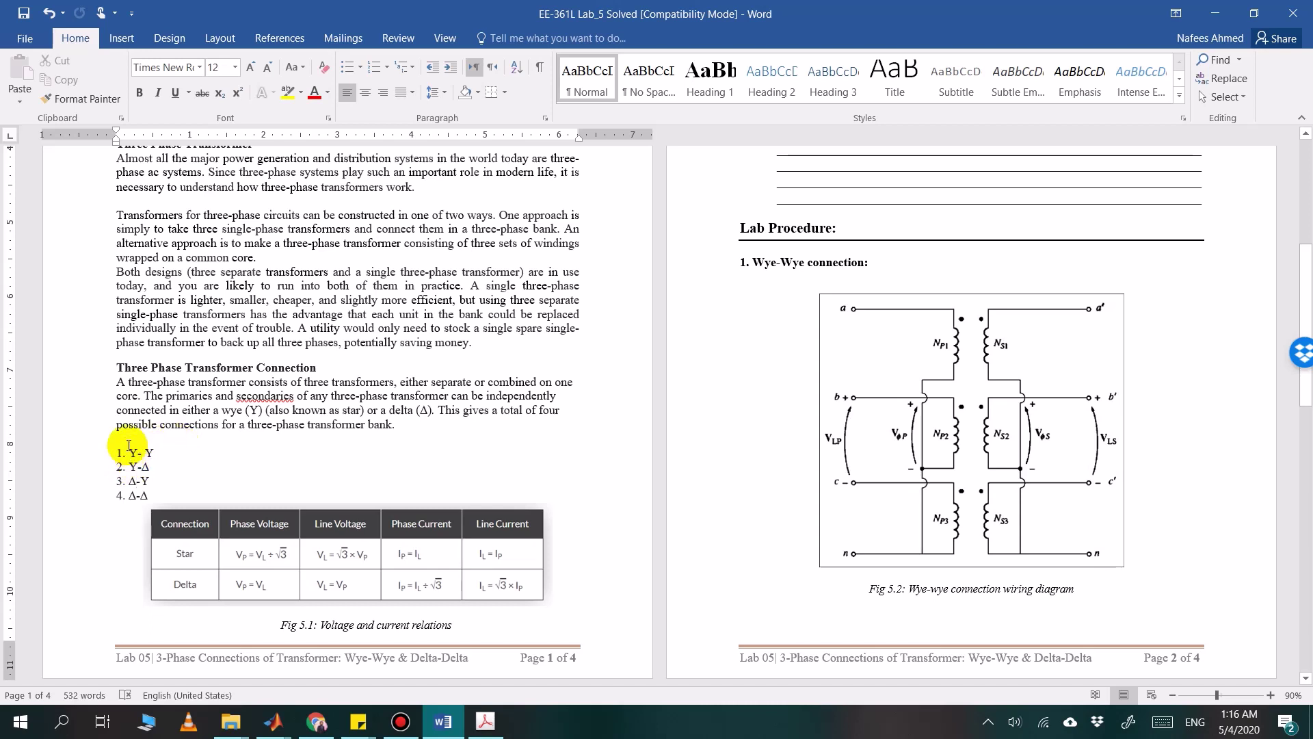
{"action": "triple_click", "coordinate": [138, 453]}
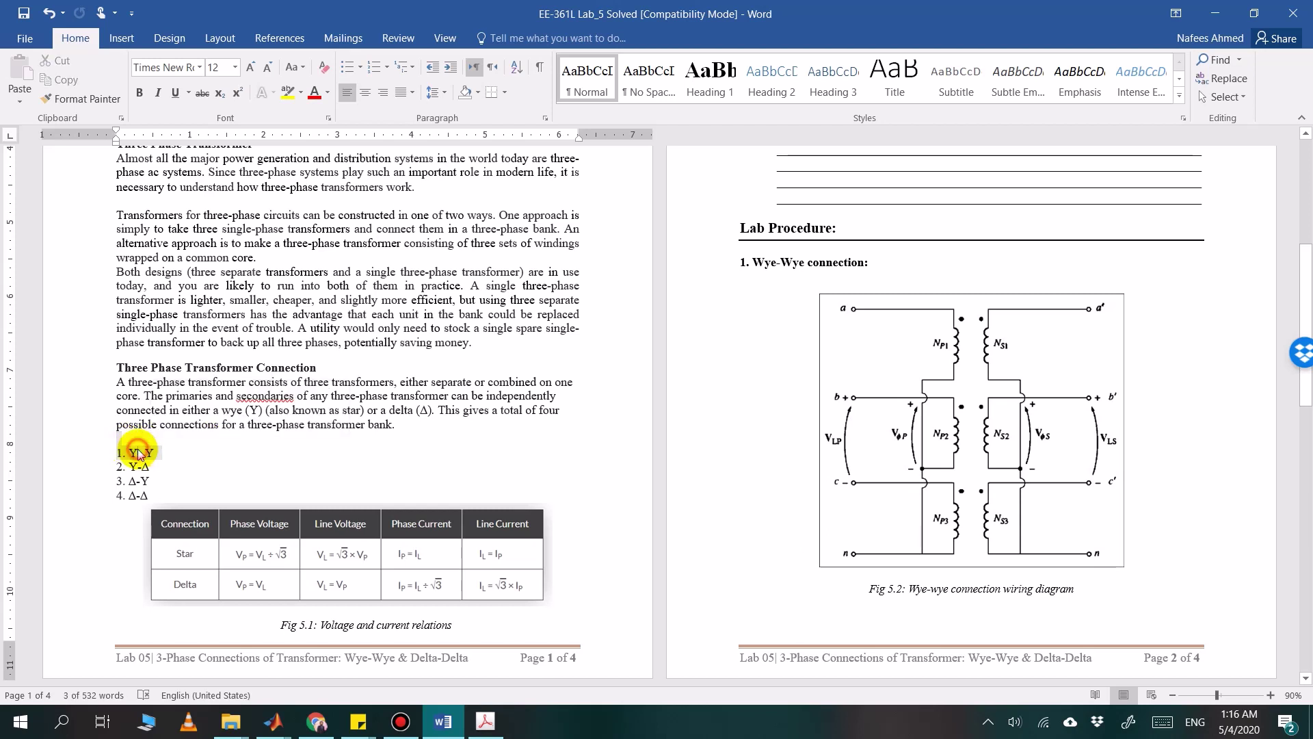
{"action": "left_click", "coordinate": [138, 453]}
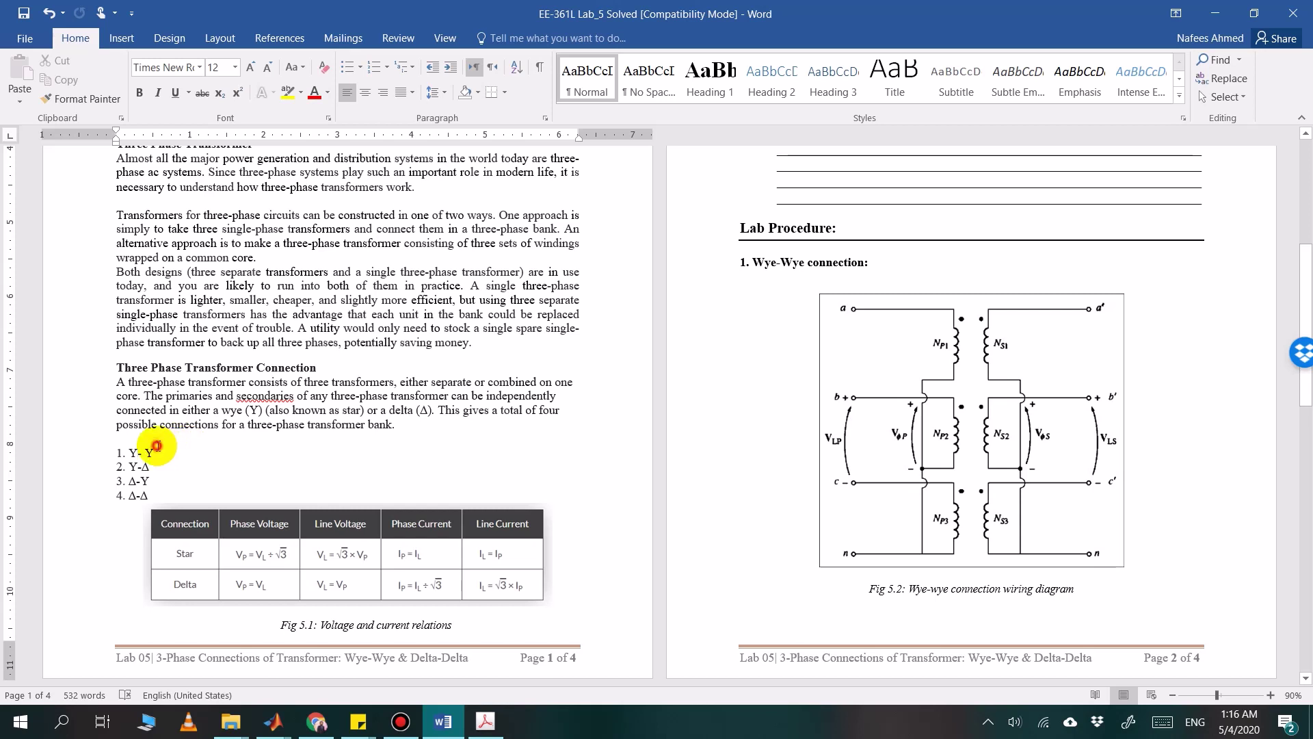
{"action": "left_click_drag", "start_coordinate": [160, 452], "coordinate": [149, 452]}
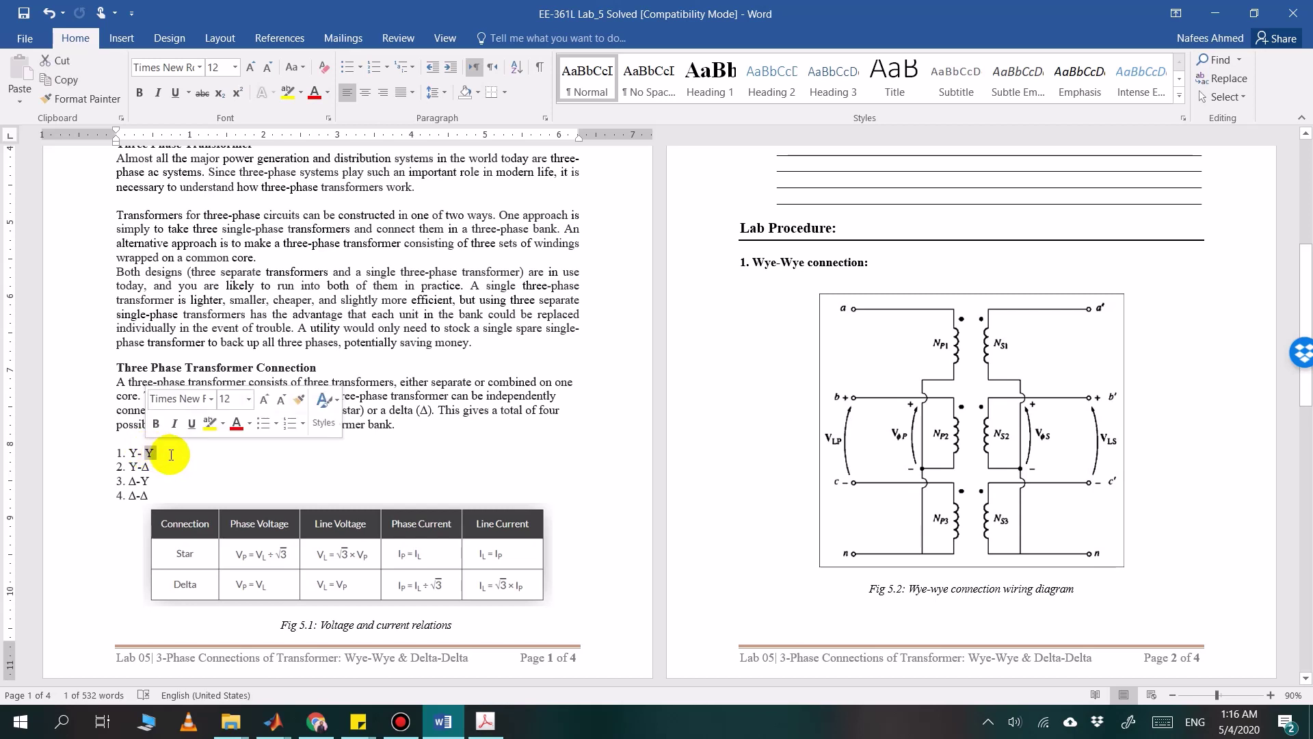
{"action": "left_click", "coordinate": [157, 468]}
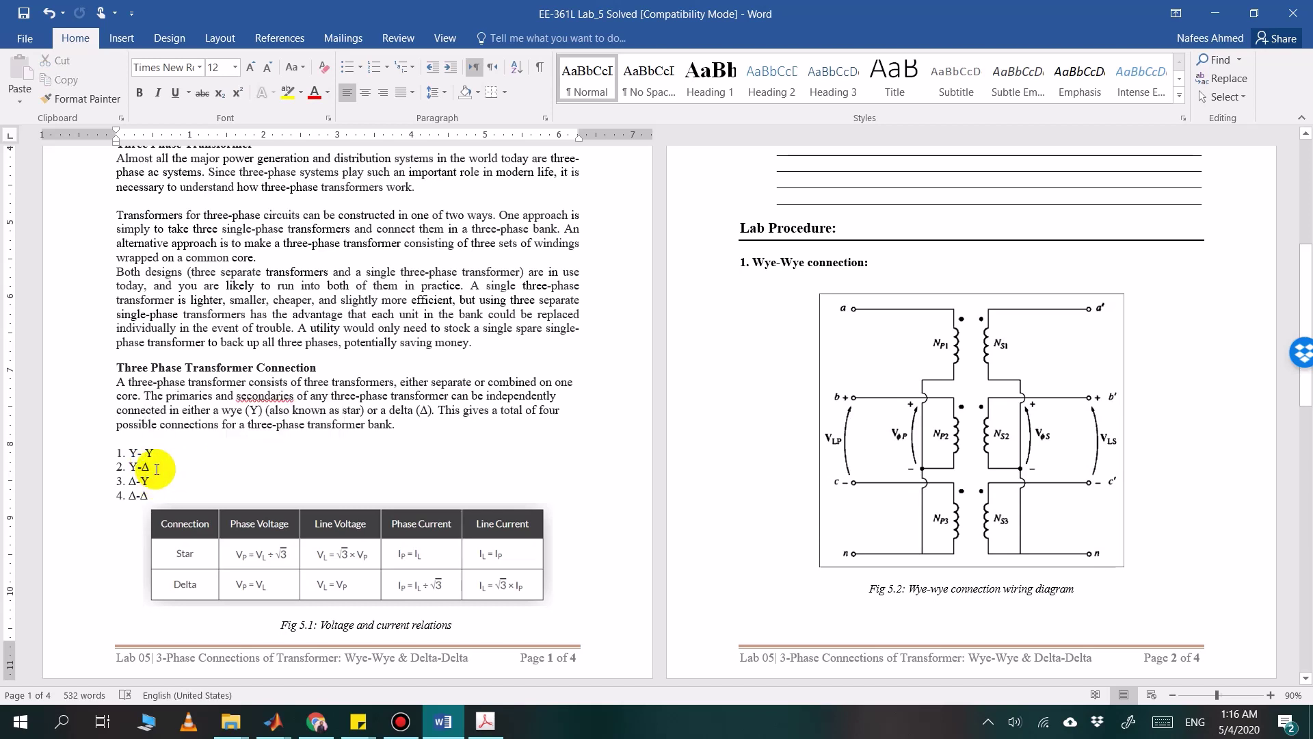
Examine the Y-Δ, Δ-Y and Δ-Δ entries in the connection list, selecting their symbols to point out primary and secondary
{"action": "left_click_drag", "start_coordinate": [157, 465], "coordinate": [119, 466]}
{"action": "left_click", "coordinate": [143, 470]}
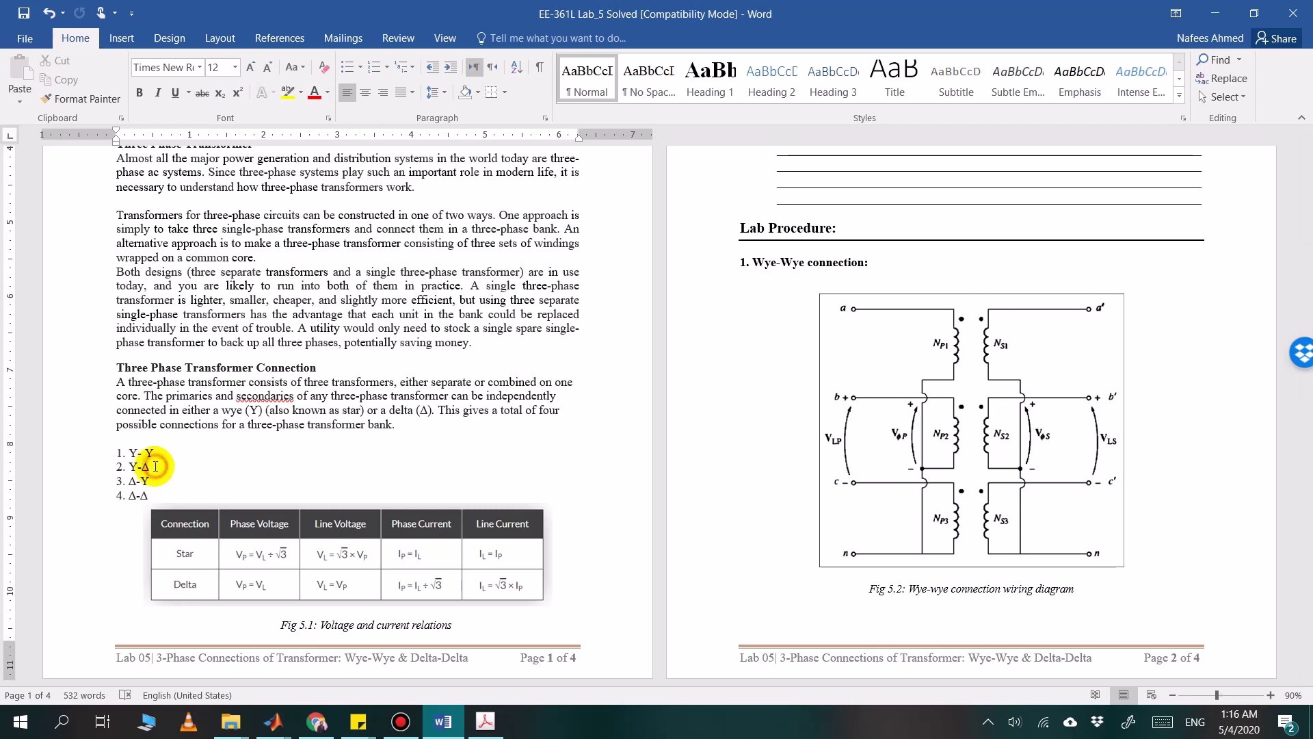
{"action": "double_click", "coordinate": [155, 467]}
{"action": "key", "text": "Right"}
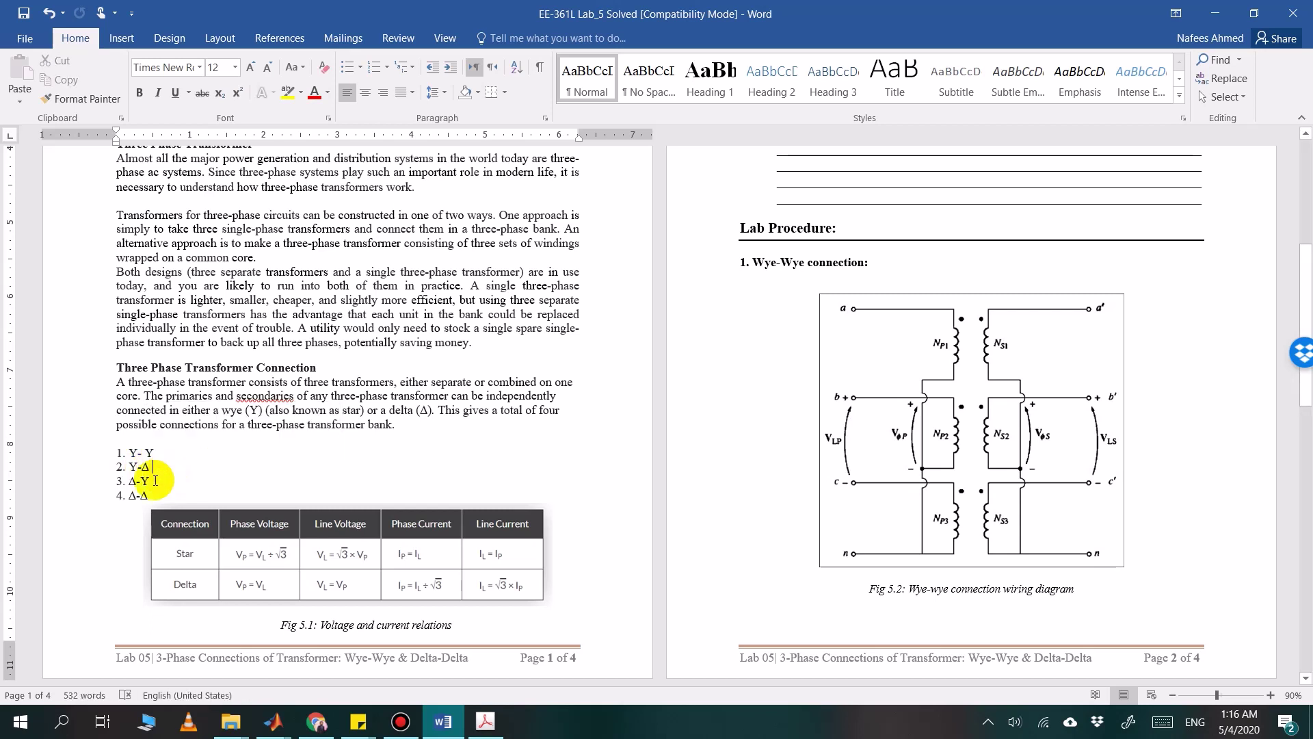
{"action": "left_click_drag", "start_coordinate": [129, 481], "coordinate": [149, 484]}
{"action": "key", "text": "Right"}
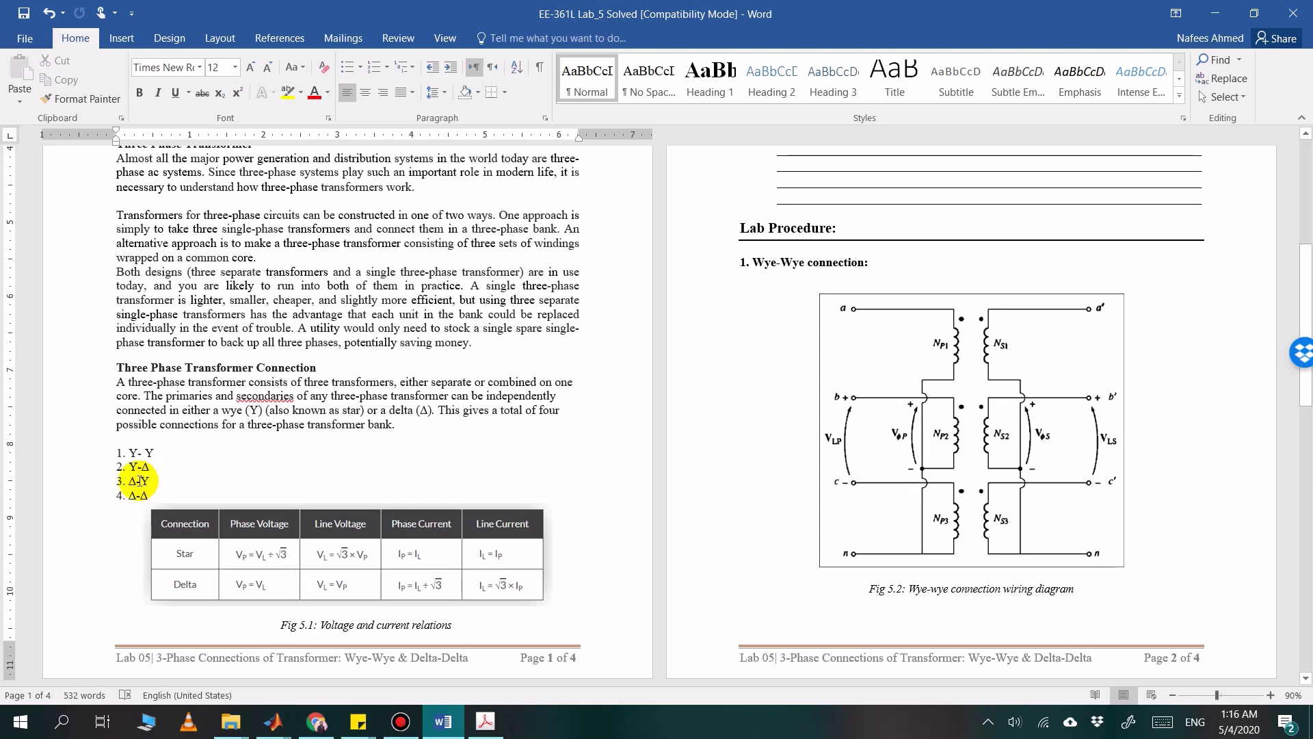
{"action": "left_click", "coordinate": [137, 481]}
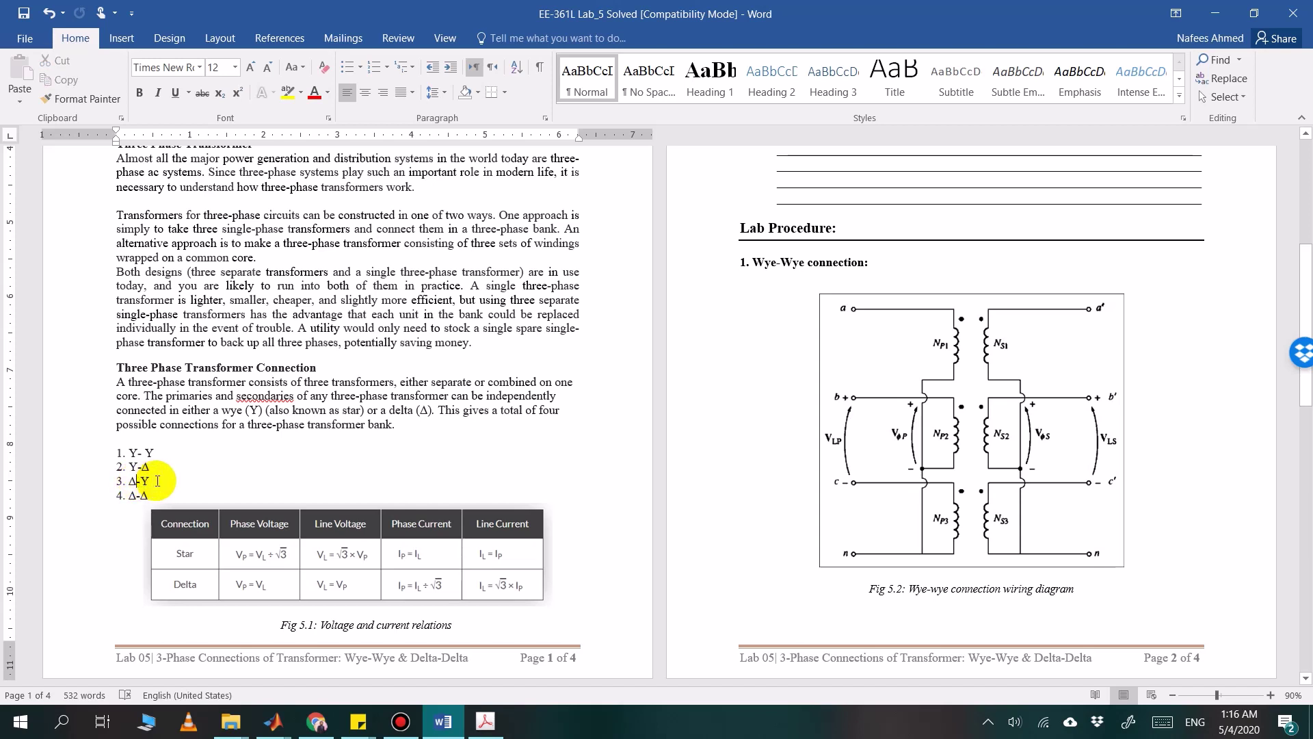
{"action": "left_click_drag", "start_coordinate": [157, 480], "coordinate": [140, 493]}
{"action": "left_click", "coordinate": [150, 494]}
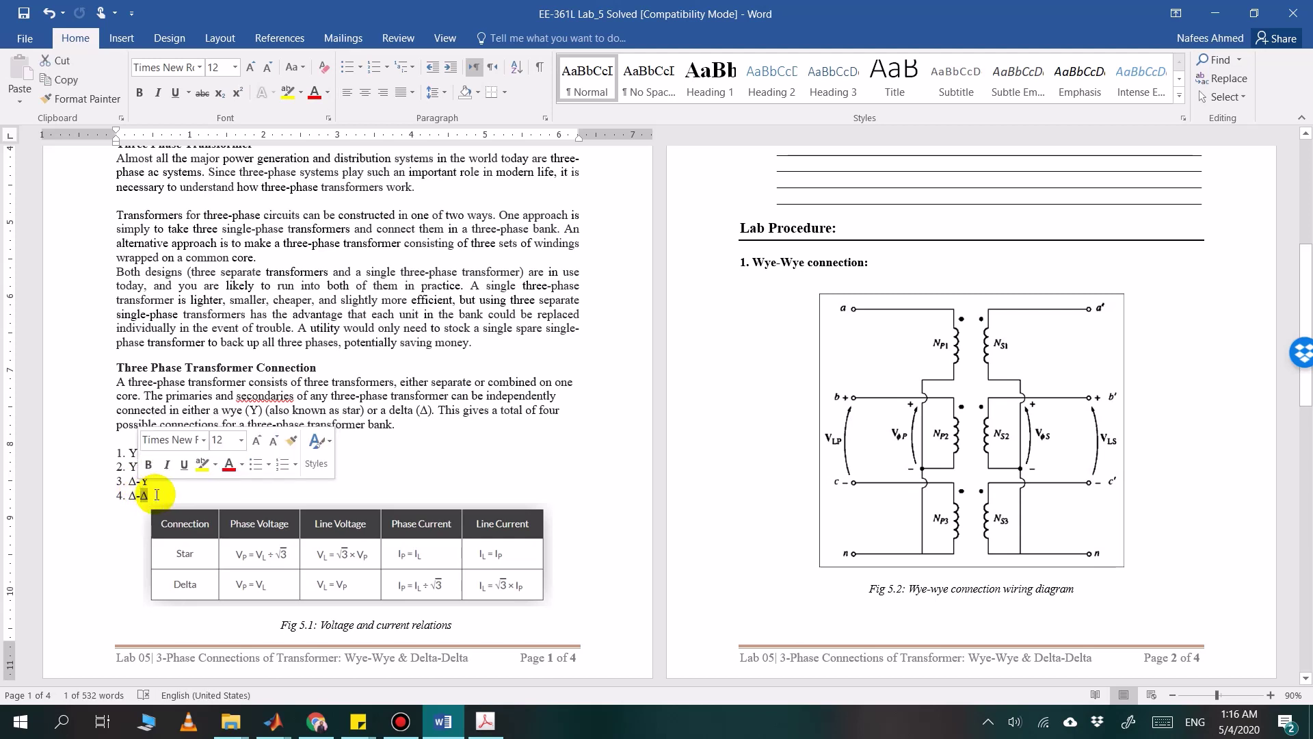
{"action": "key", "text": "End"}
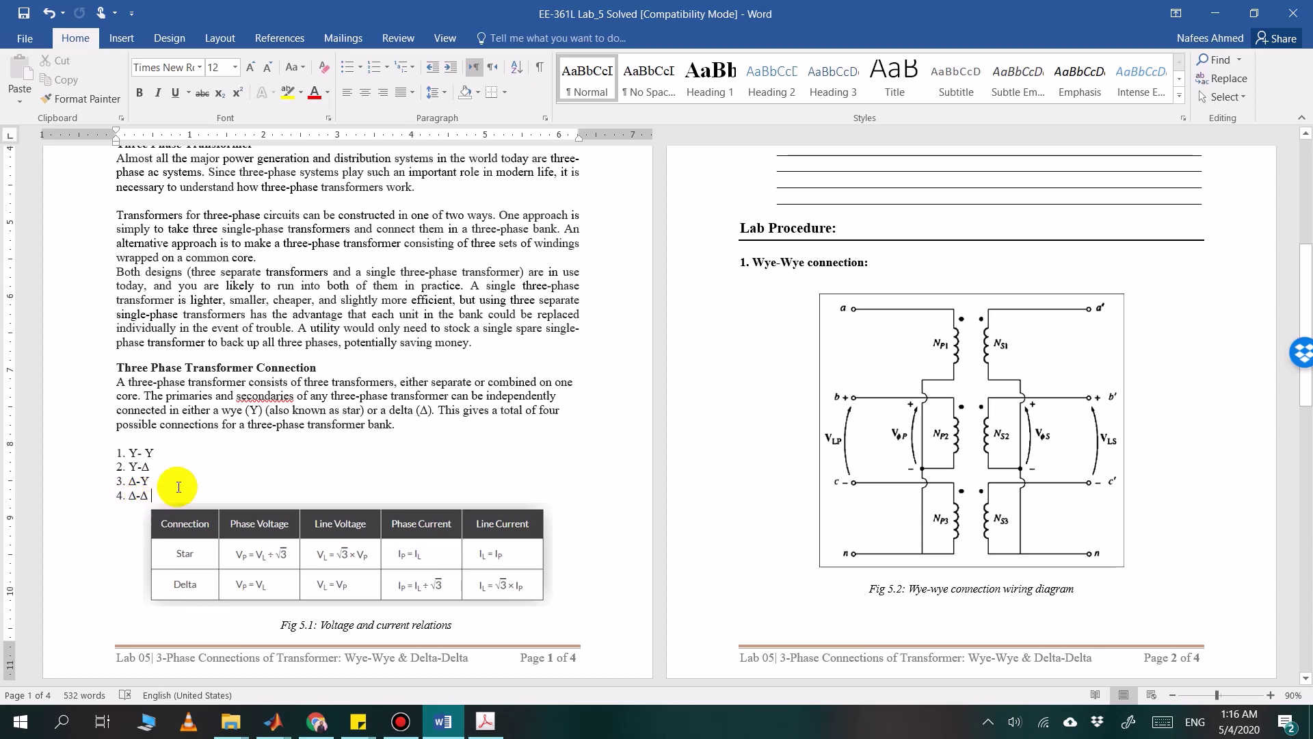
Review the Three Phase Transformer Connection section again and select the second Y of the Y-Y entry to point it out
{"action": "scroll", "coordinate": [218, 445], "scroll_direction": "down", "scroll_amount": 1}
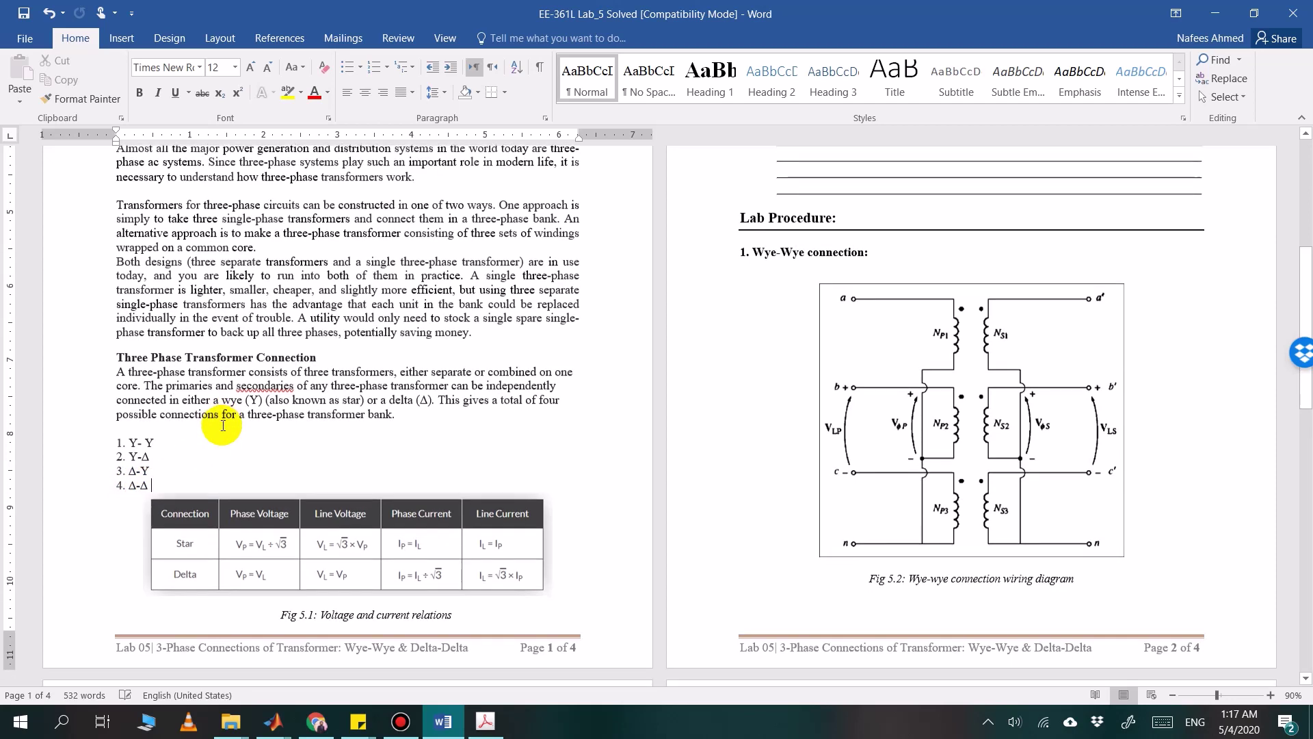
{"action": "scroll", "coordinate": [260, 383], "scroll_direction": "down", "scroll_amount": 1}
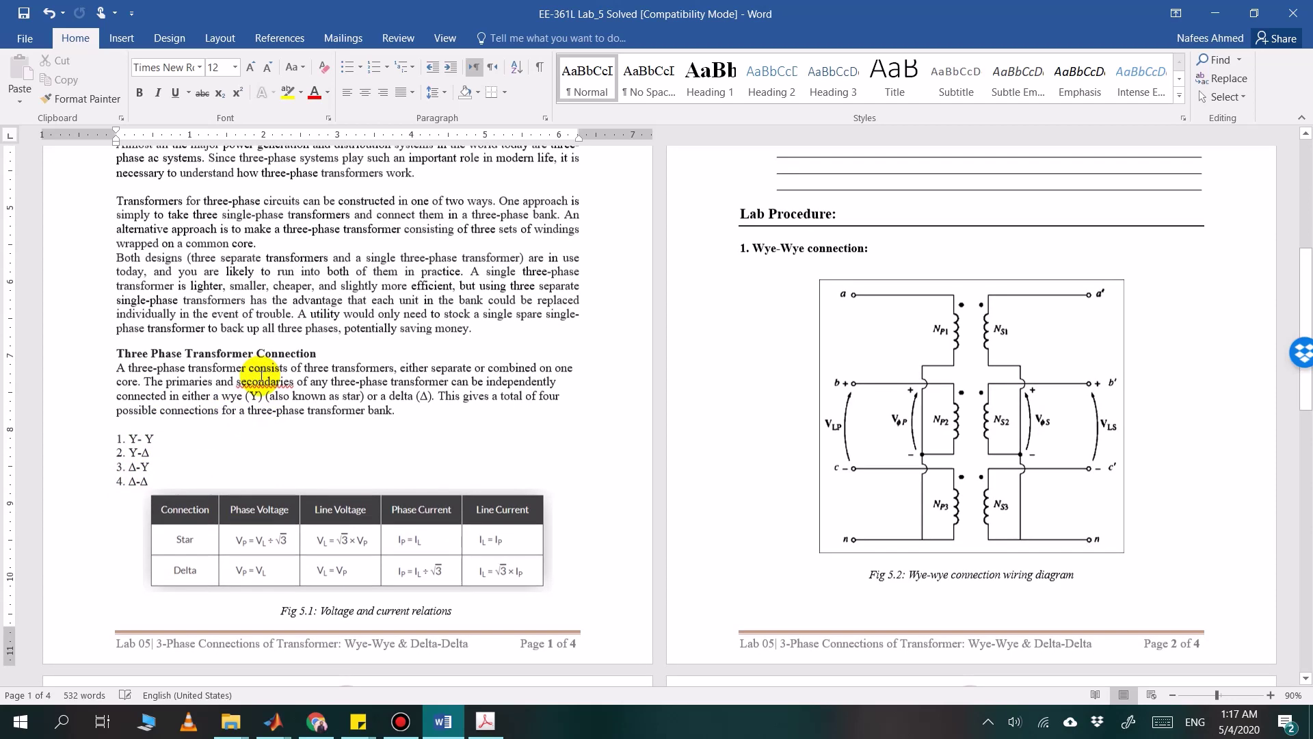
{"action": "scroll", "coordinate": [198, 454], "scroll_direction": "down", "scroll_amount": 1}
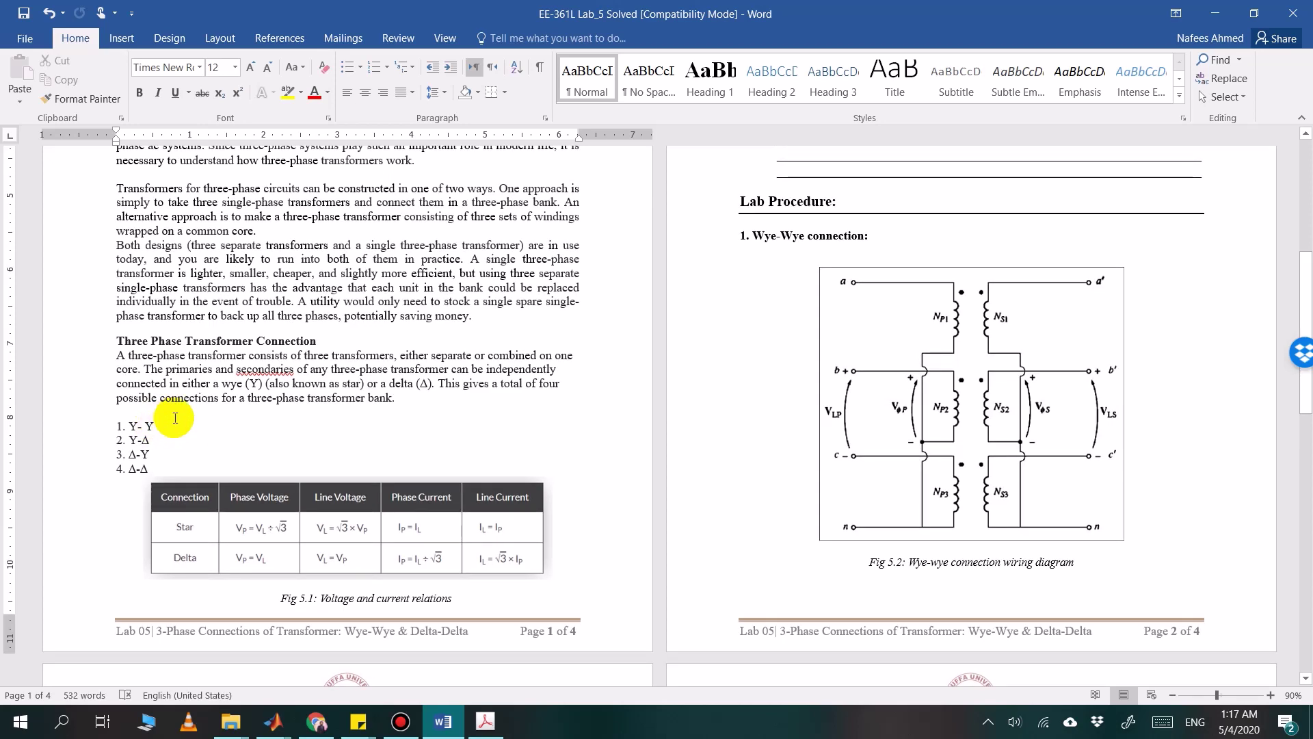
{"action": "scroll", "coordinate": [176, 397], "scroll_direction": "down", "scroll_amount": 1}
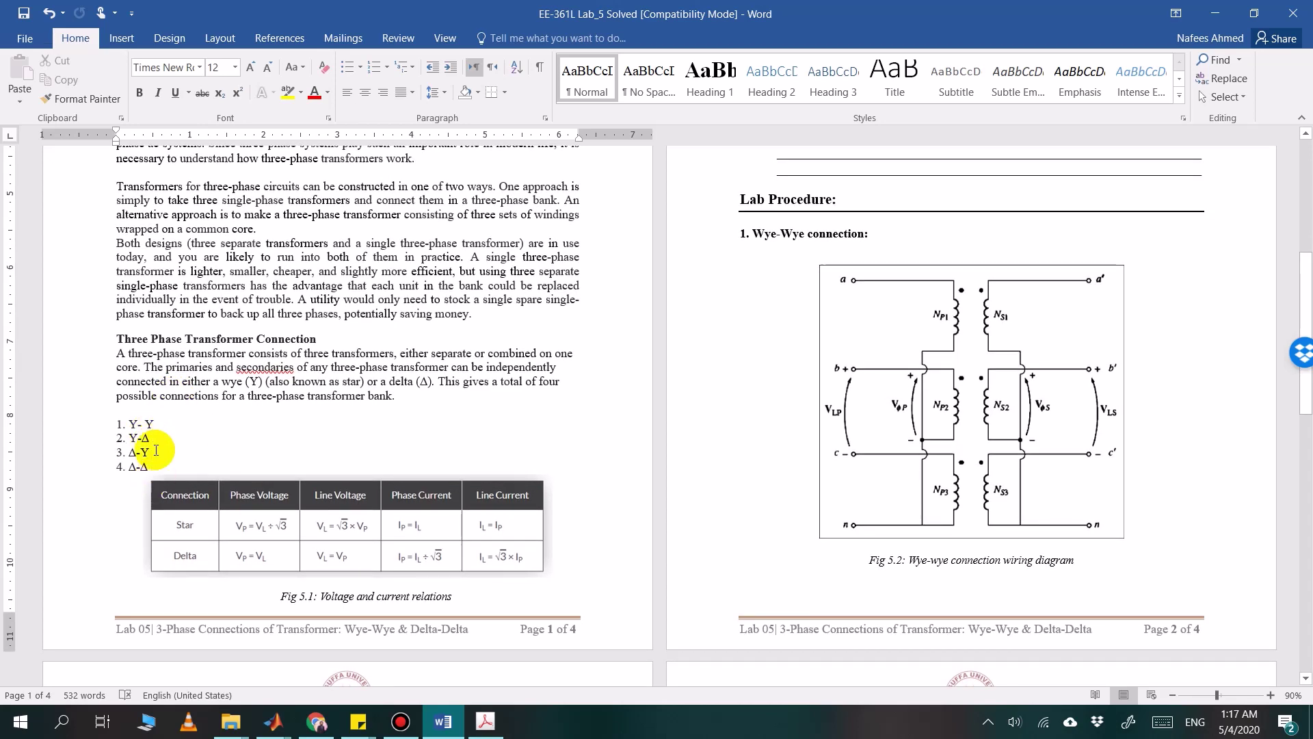
{"action": "left_click", "coordinate": [157, 423]}
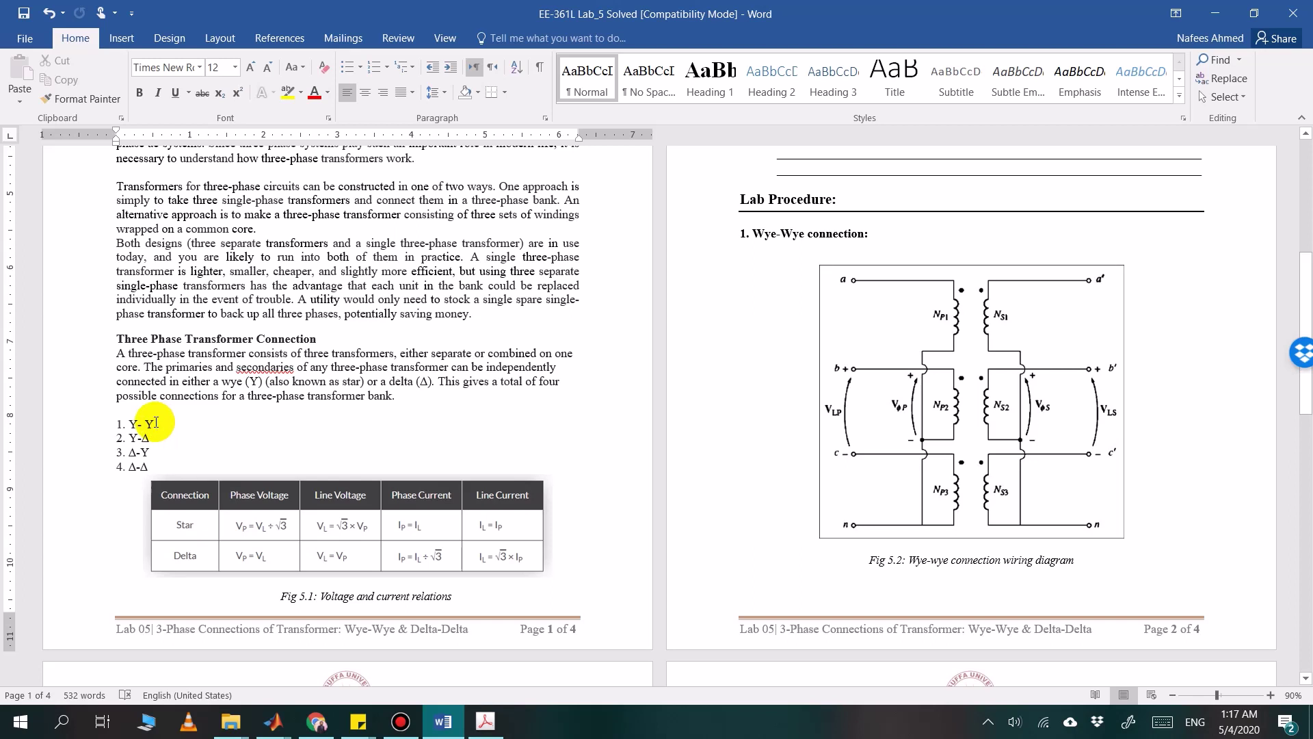
{"action": "double_click", "coordinate": [148, 423]}
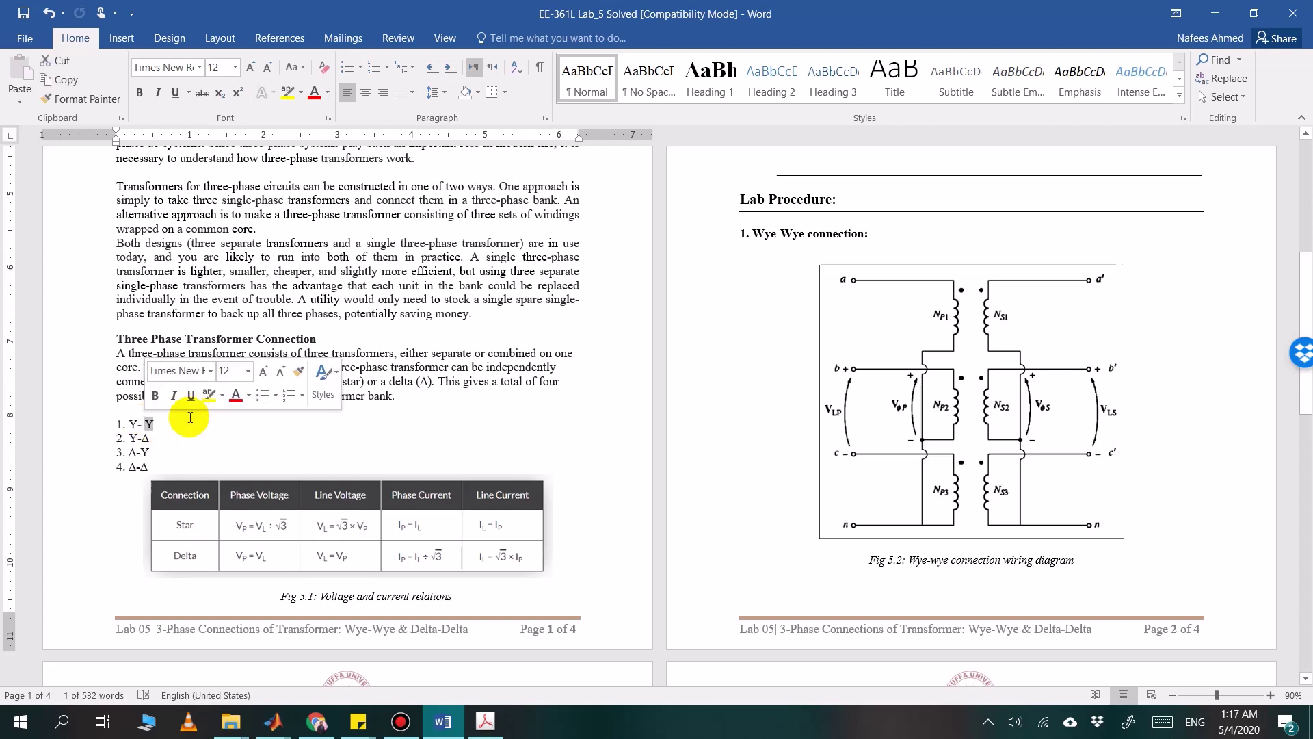
{"action": "left_click", "coordinate": [161, 420]}
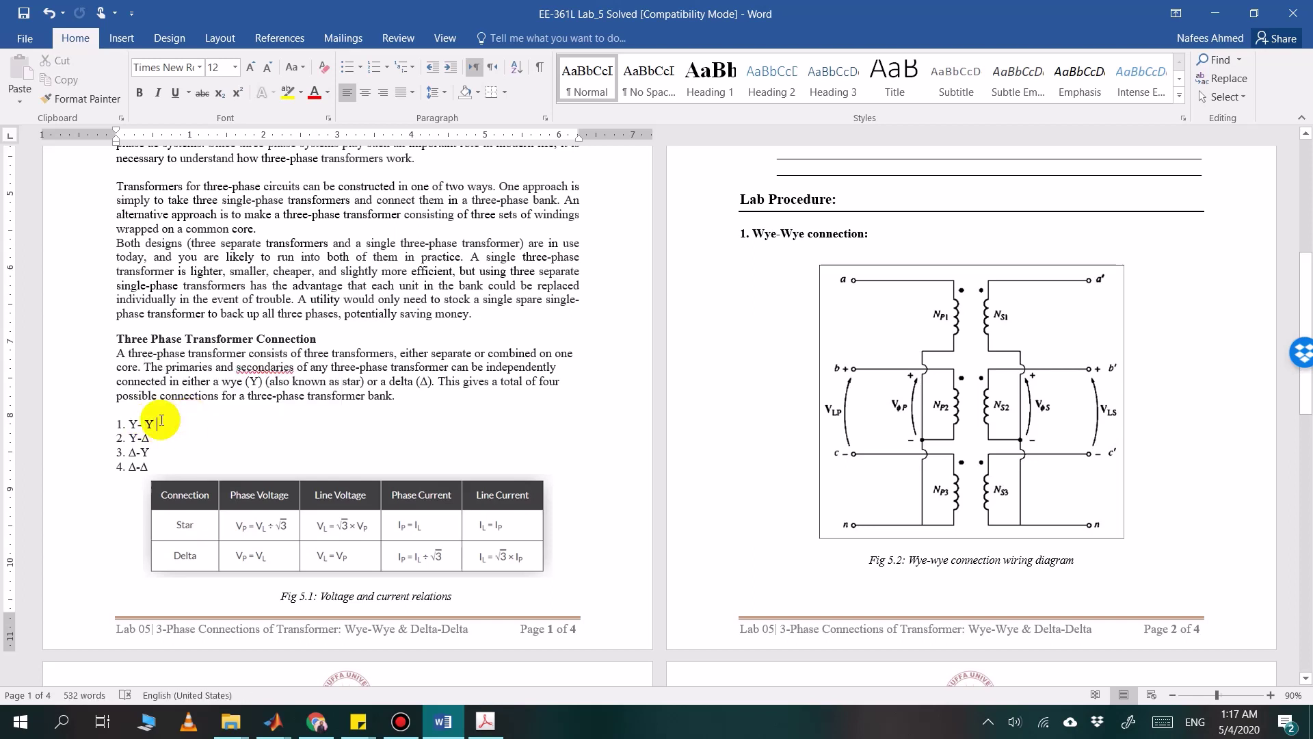
Switch to Chrome to view the star connection and delta load diagrams, and return to the lab manual in Word
{"action": "left_click", "coordinate": [324, 719]}
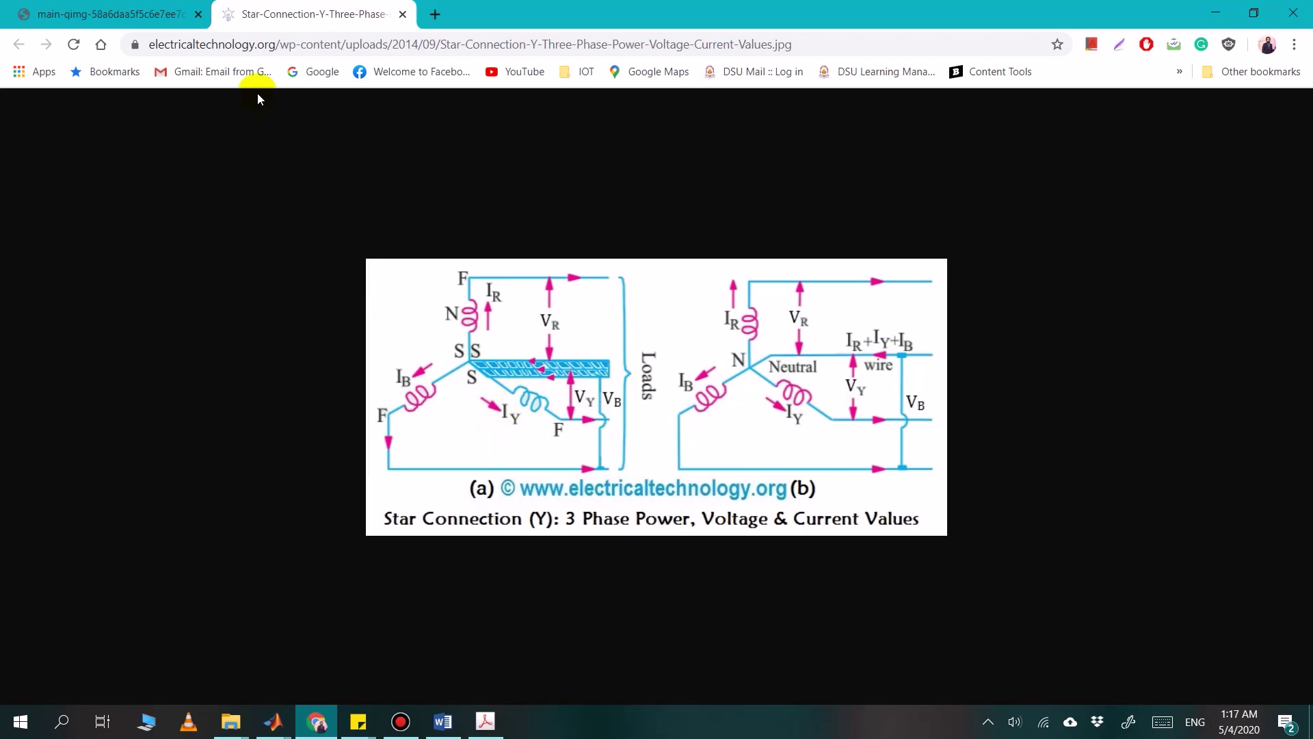
{"action": "left_click", "coordinate": [109, 13]}
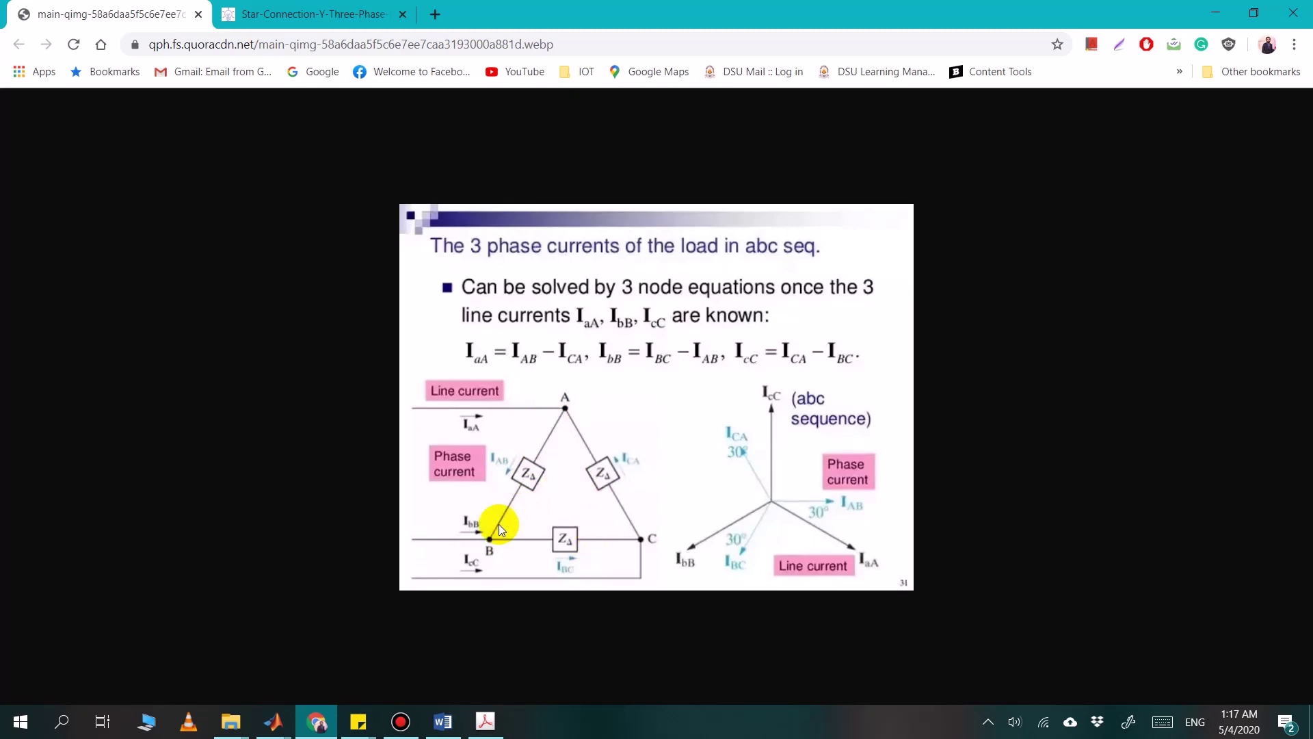
{"action": "key", "text": "alt+Tab"}
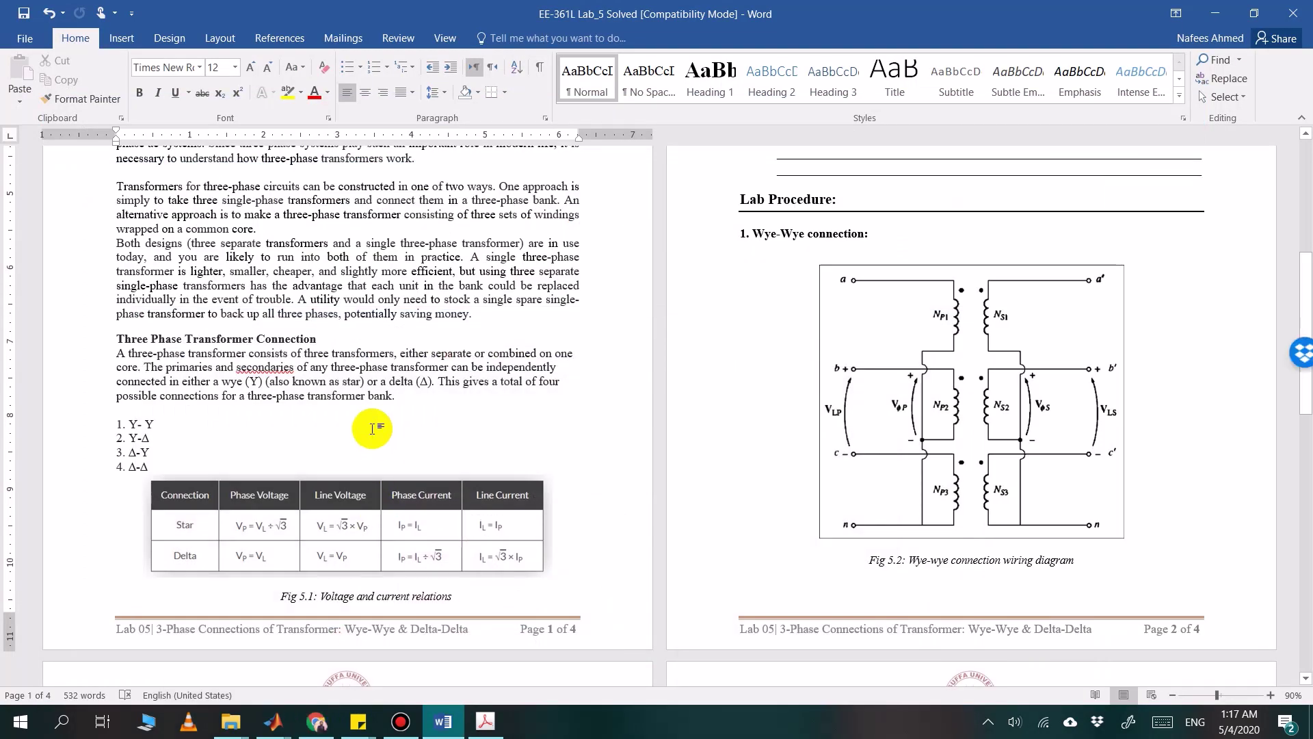
{"action": "scroll", "coordinate": [304, 413], "scroll_direction": "down", "scroll_amount": 1}
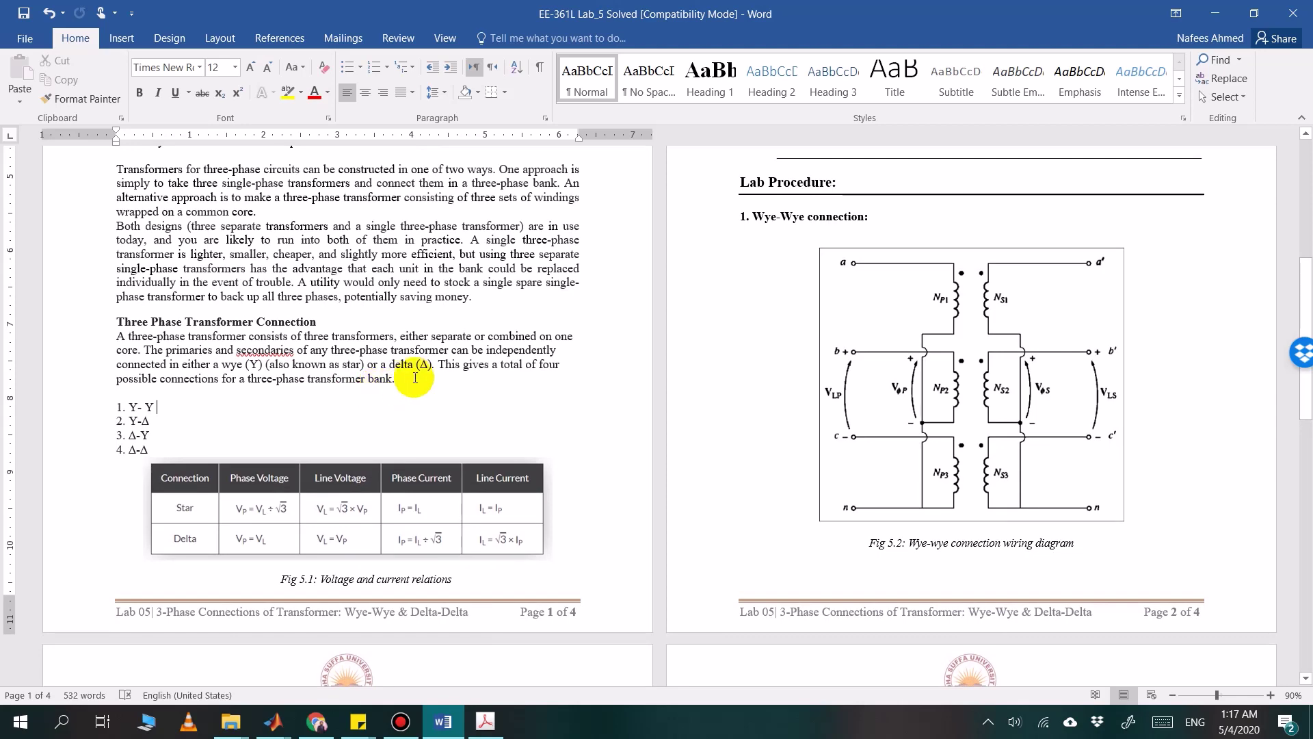
Skim the lab manual from the wye-wye wiring diagram to the readings tables, the delta-delta diagram and the post-lab questions
{"action": "scroll", "coordinate": [458, 381], "scroll_direction": "up", "scroll_amount": 1}
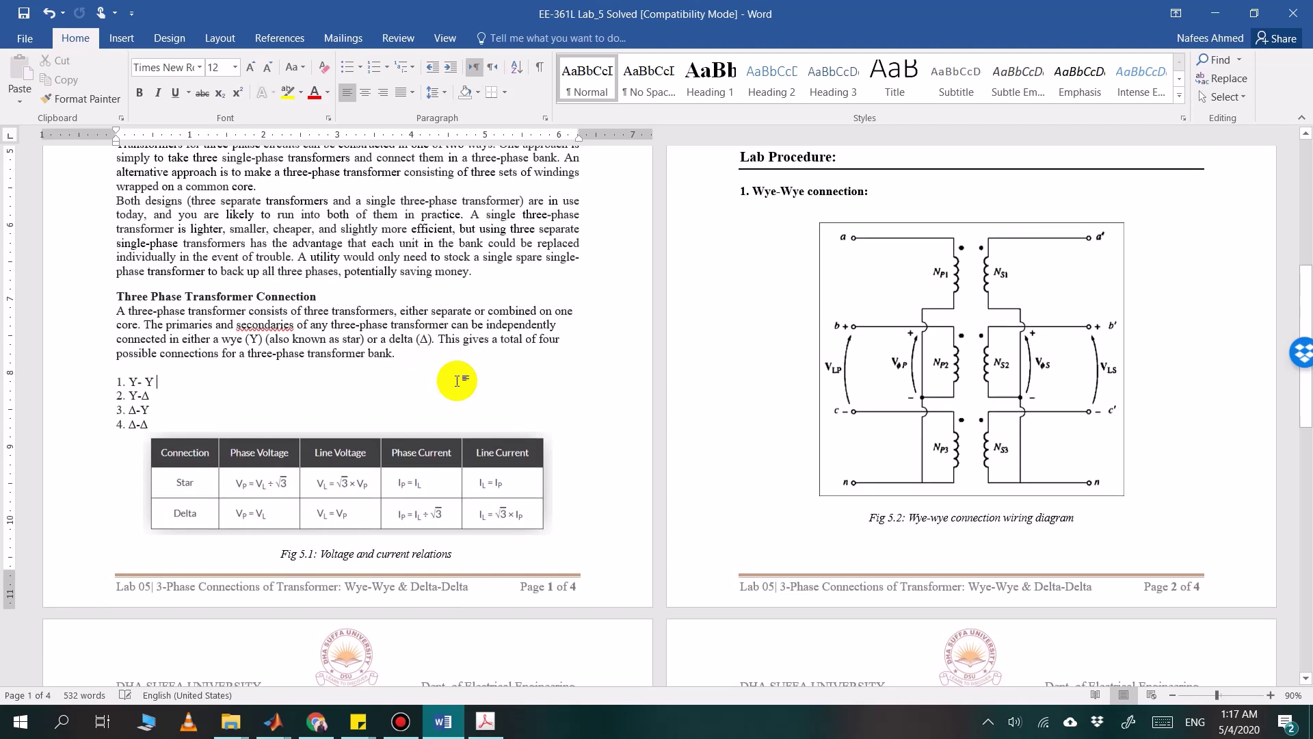
{"action": "scroll", "coordinate": [458, 381], "scroll_direction": "up", "scroll_amount": 1}
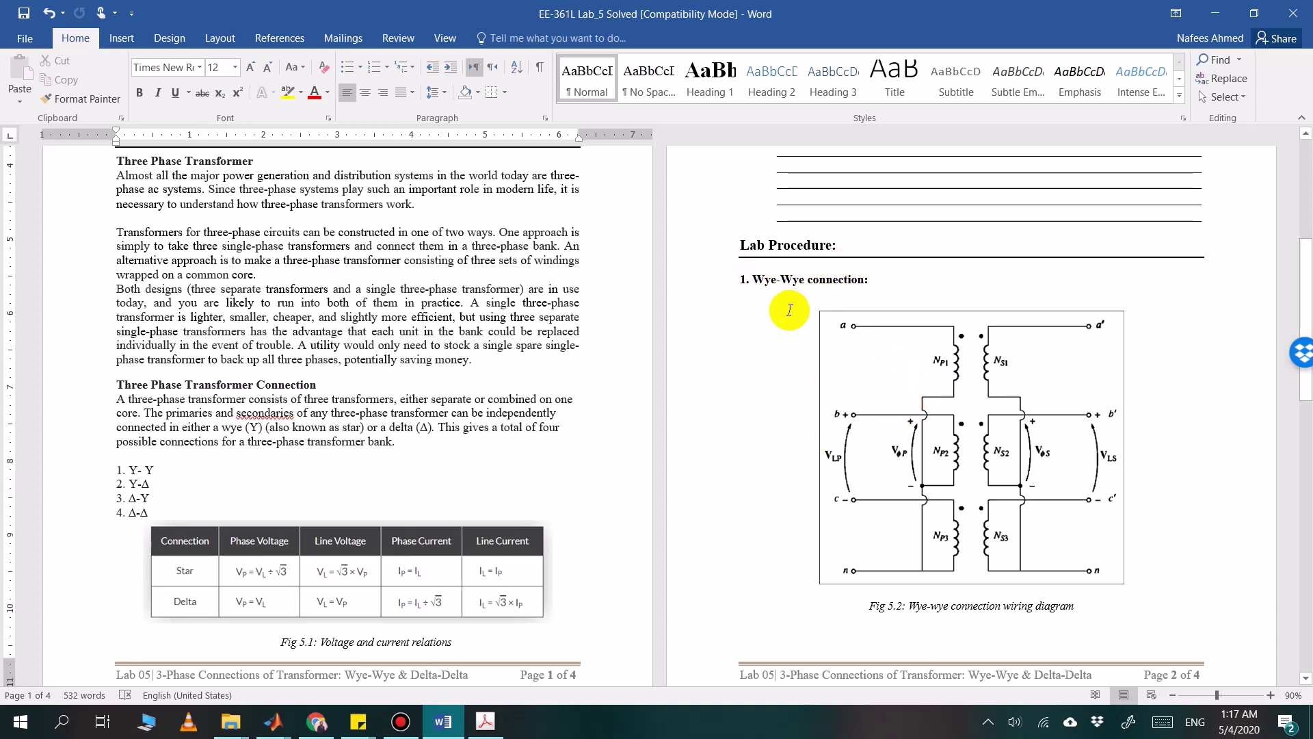
{"action": "scroll", "coordinate": [789, 310], "scroll_direction": "down", "scroll_amount": 2}
{"action": "scroll", "coordinate": [789, 309], "scroll_direction": "down", "scroll_amount": 15}
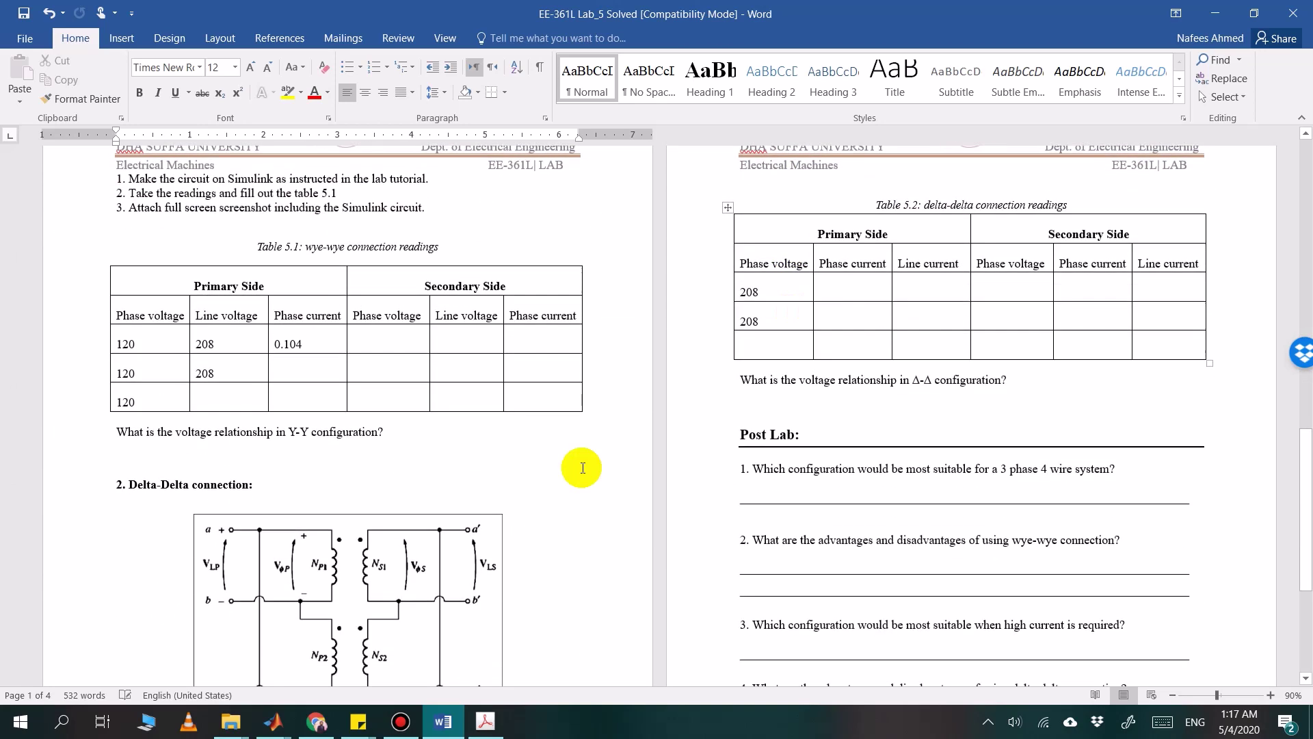
{"action": "scroll", "coordinate": [287, 646], "scroll_direction": "down", "scroll_amount": 3}
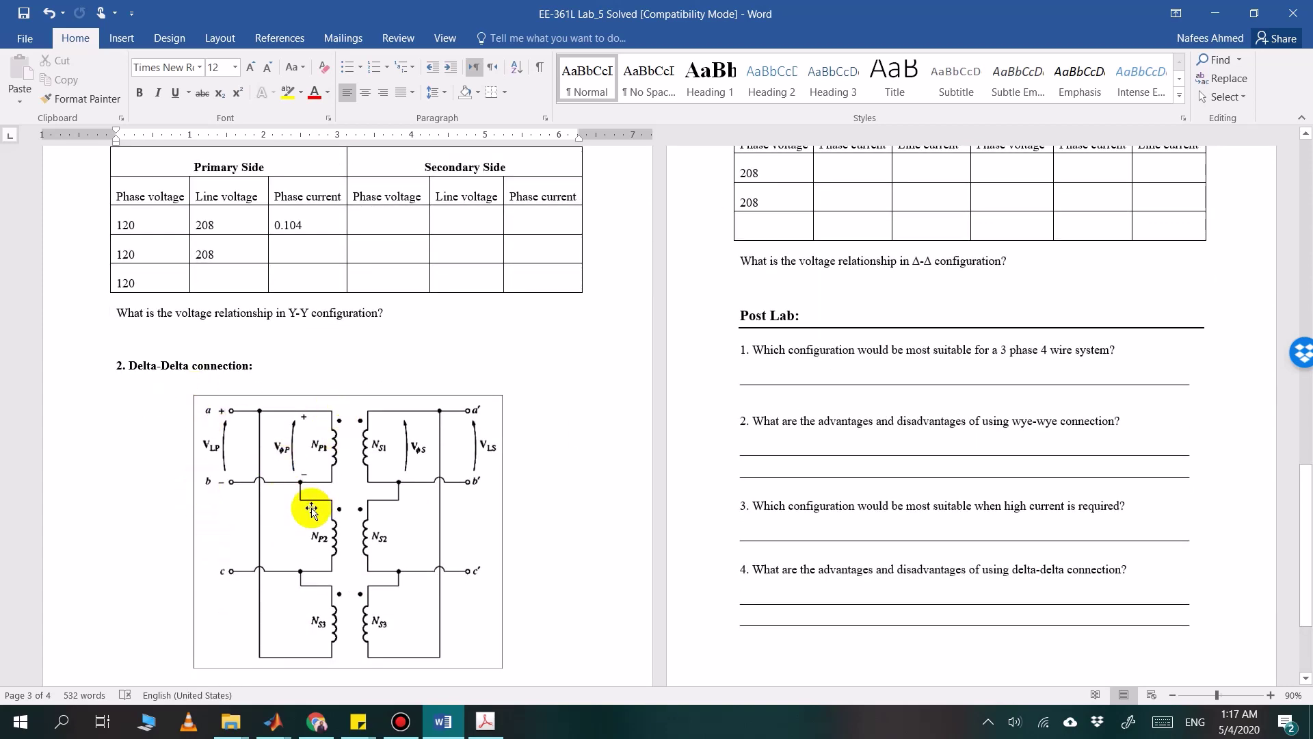
{"action": "scroll", "coordinate": [314, 506], "scroll_direction": "down", "scroll_amount": 1}
{"action": "scroll", "coordinate": [492, 438], "scroll_direction": "up", "scroll_amount": 12}
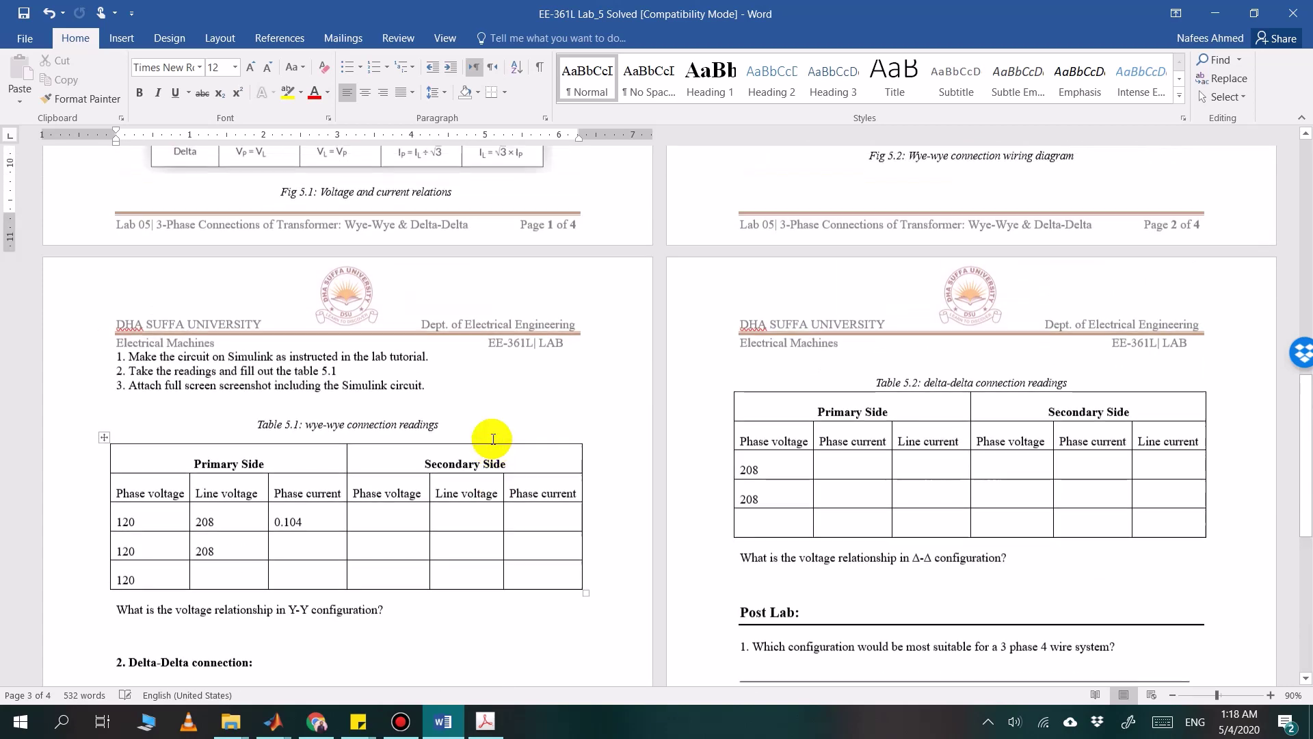
{"action": "scroll", "coordinate": [491, 437], "scroll_direction": "up", "scroll_amount": 1}
{"action": "scroll", "coordinate": [491, 438], "scroll_direction": "down", "scroll_amount": 3}
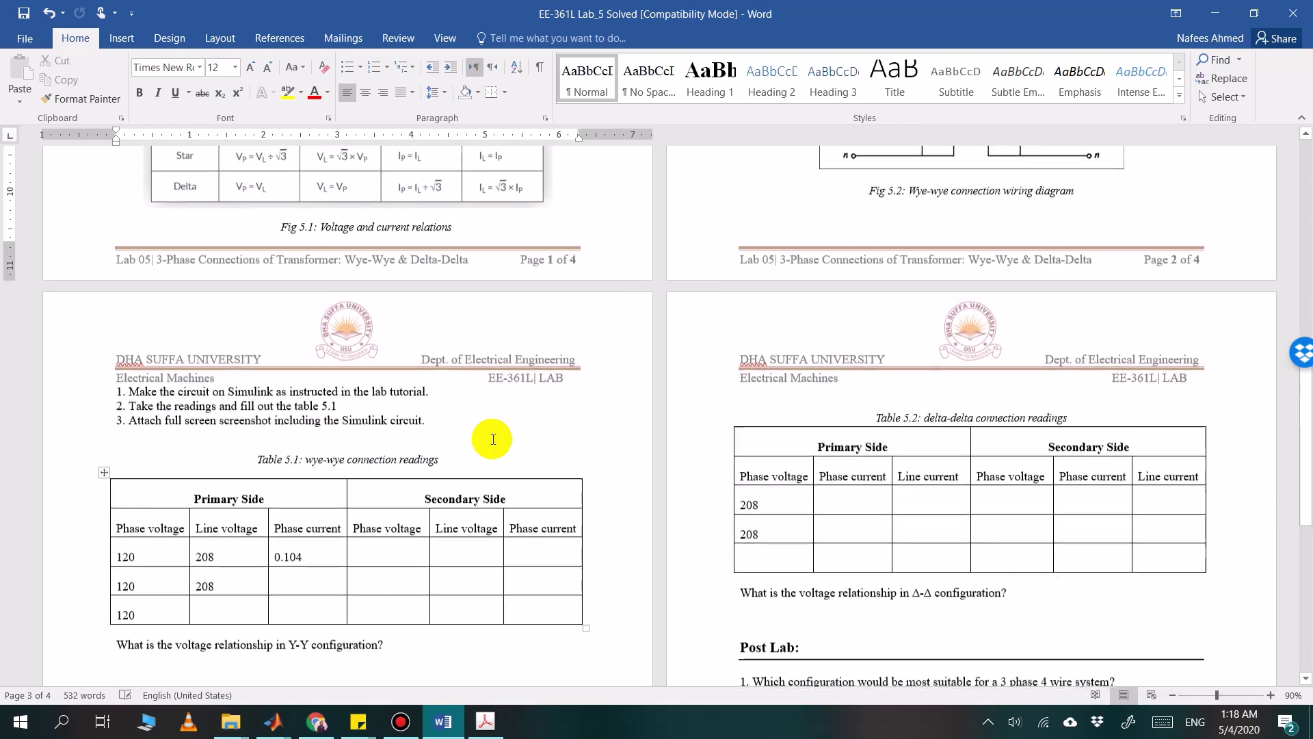
Examine the second pre-lab question, on why three phases are used but not 6, 9, 12 and onwards, selecting its text to point it out
{"action": "scroll", "coordinate": [472, 421], "scroll_direction": "up", "scroll_amount": 14}
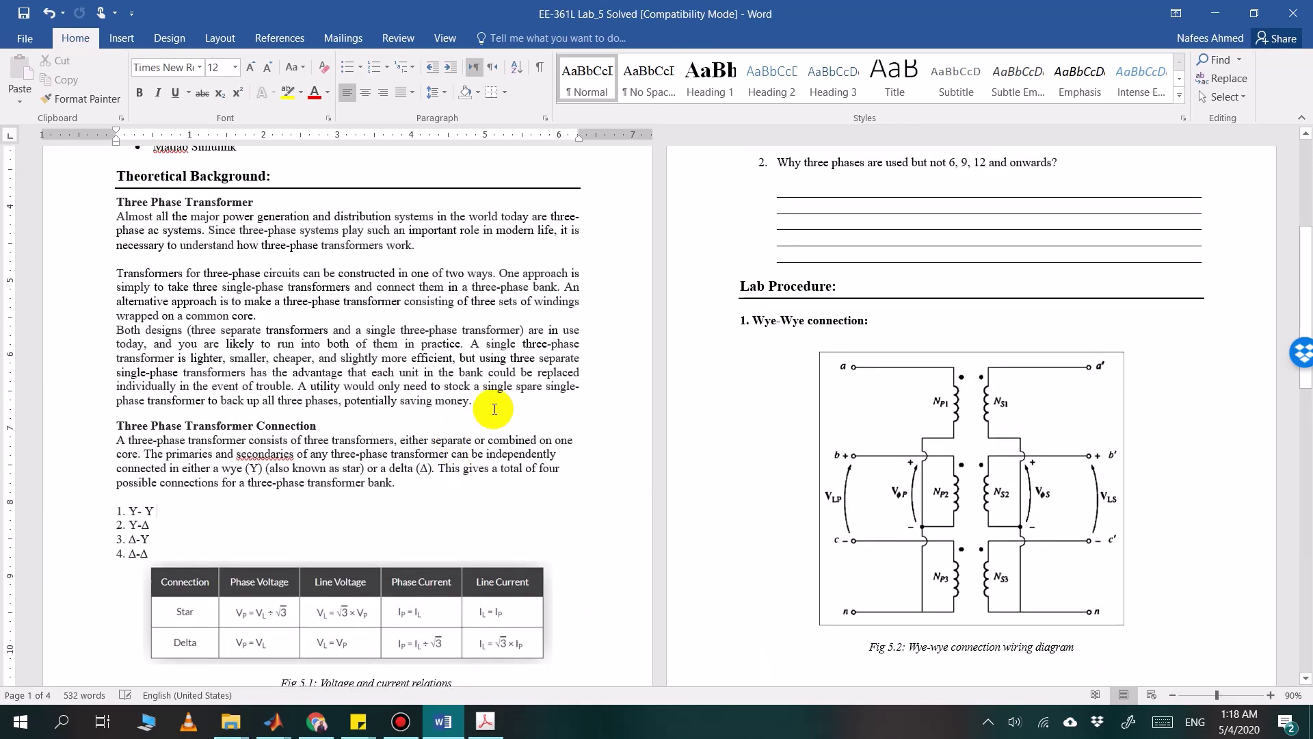
{"action": "scroll", "coordinate": [471, 411], "scroll_direction": "down", "scroll_amount": 1}
{"action": "scroll", "coordinate": [465, 420], "scroll_direction": "up", "scroll_amount": 4}
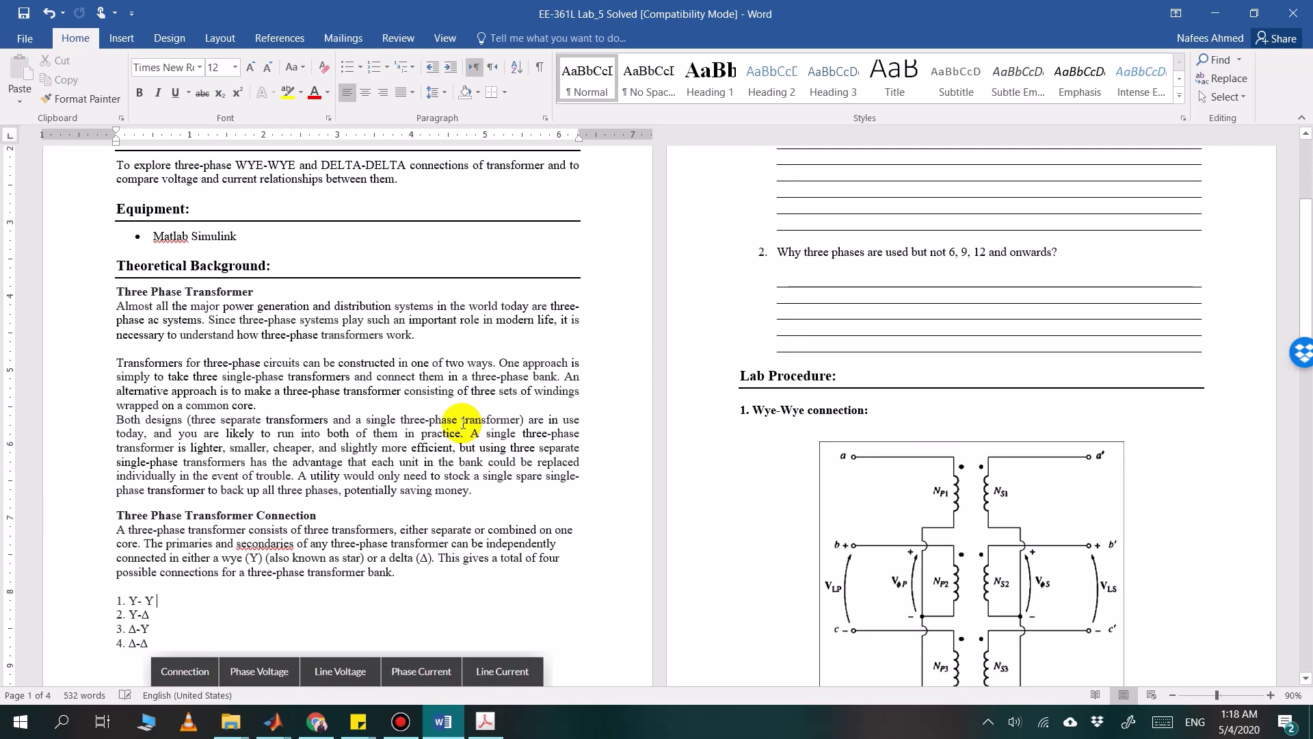
{"action": "scroll", "coordinate": [463, 423], "scroll_direction": "up", "scroll_amount": 2}
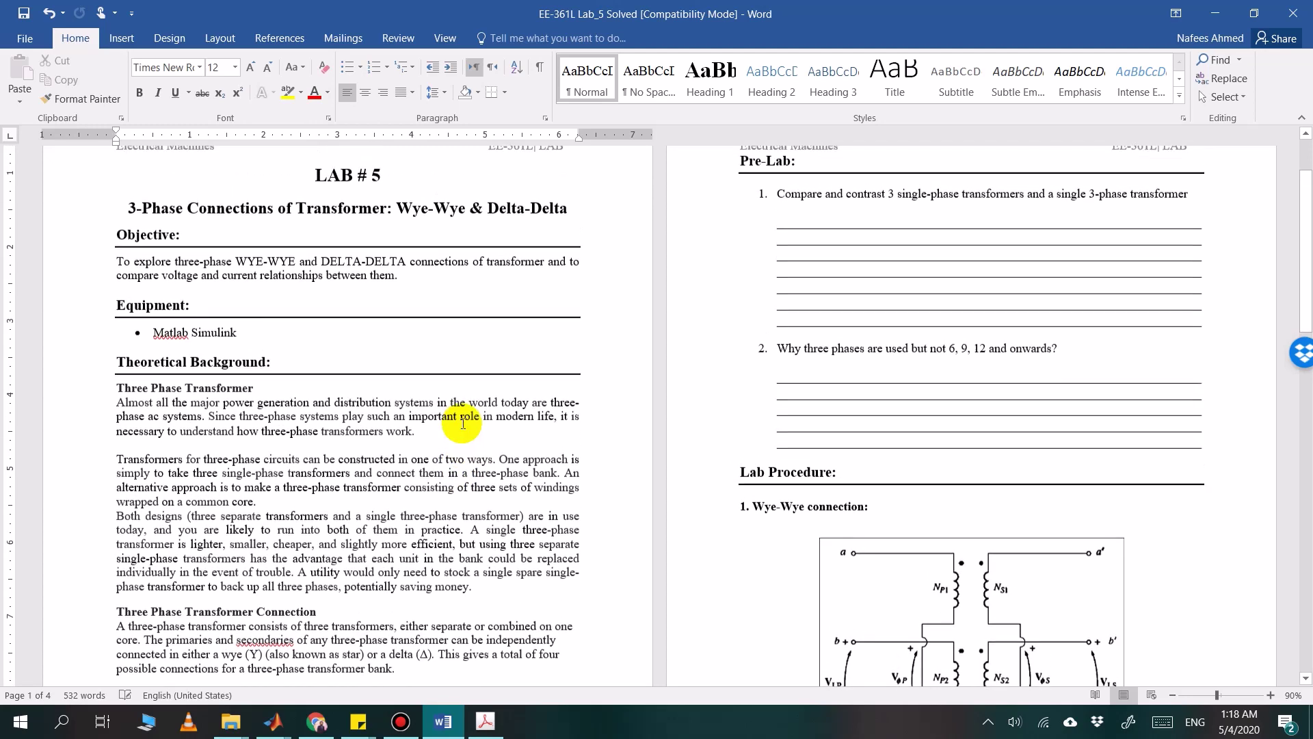
{"action": "left_click_drag", "start_coordinate": [803, 342], "coordinate": [986, 347]}
{"action": "left_click", "coordinate": [988, 352]}
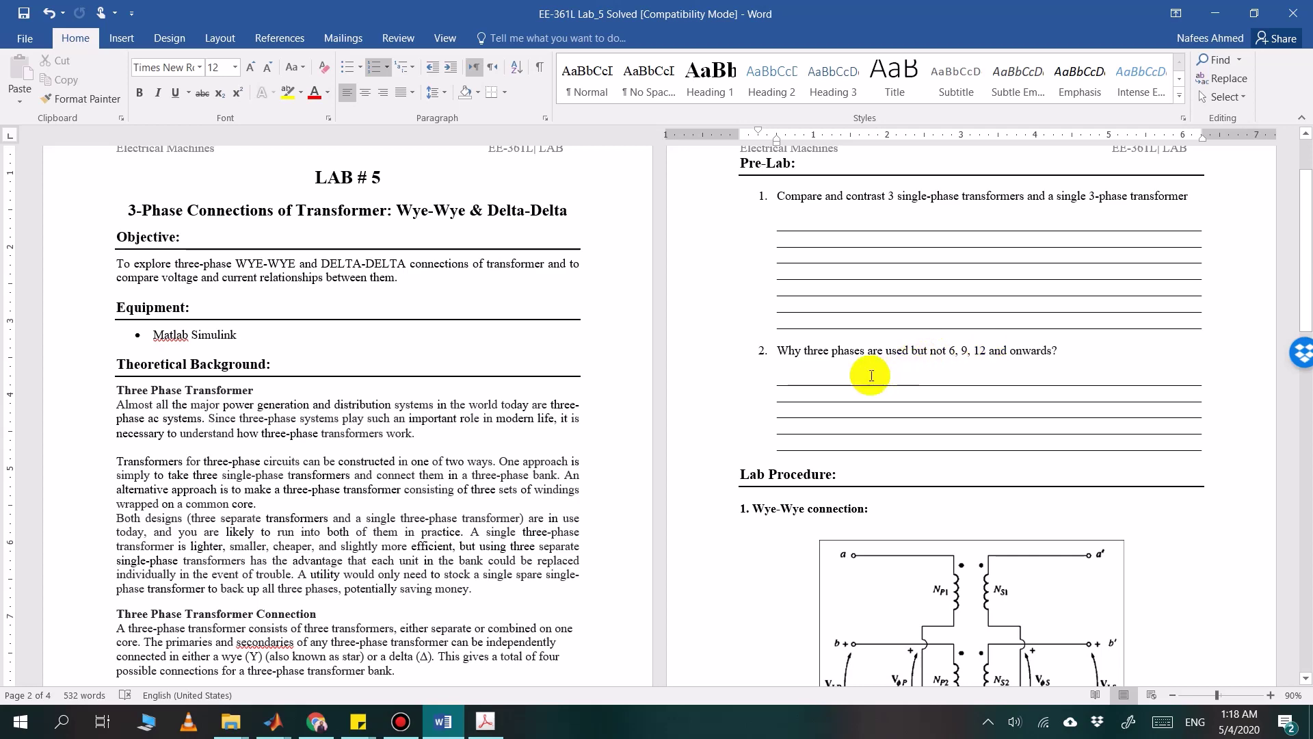
{"action": "scroll", "coordinate": [871, 375], "scroll_direction": "up", "scroll_amount": 1}
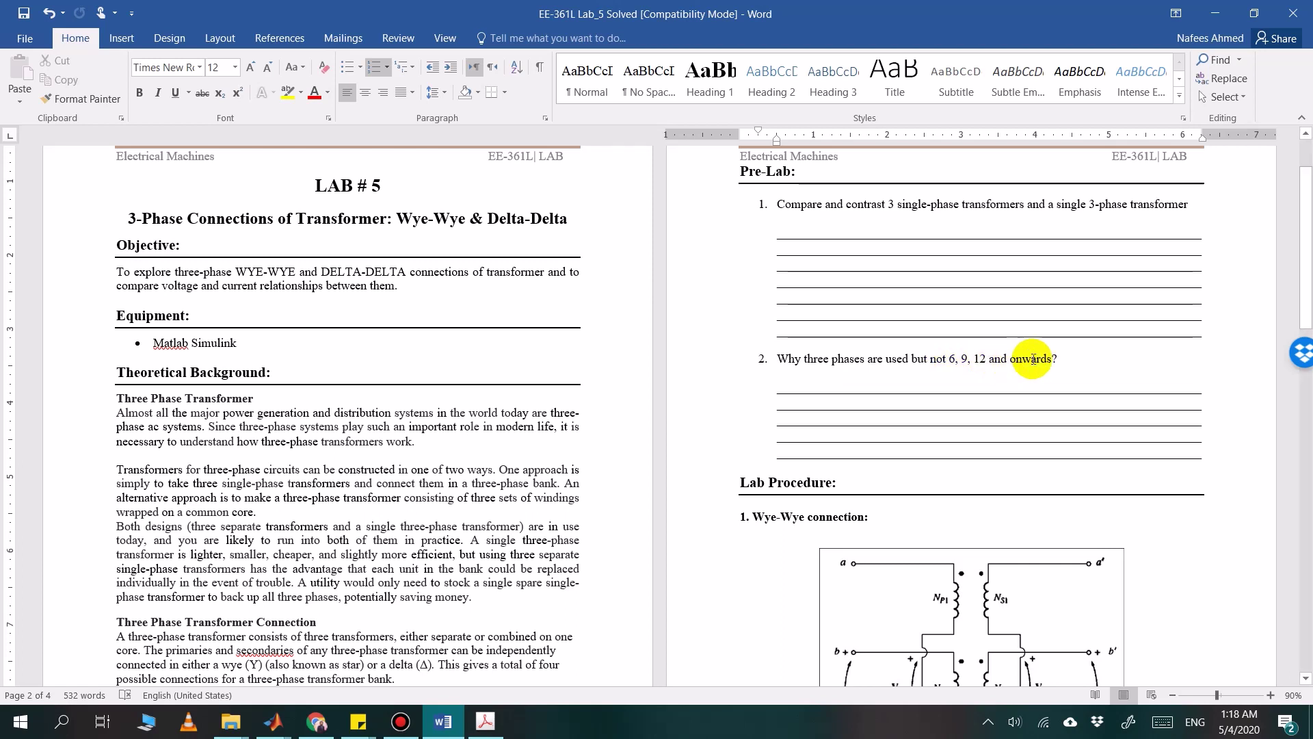
{"action": "left_click_drag", "start_coordinate": [1070, 358], "coordinate": [817, 356]}
{"action": "left_click", "coordinate": [867, 359]}
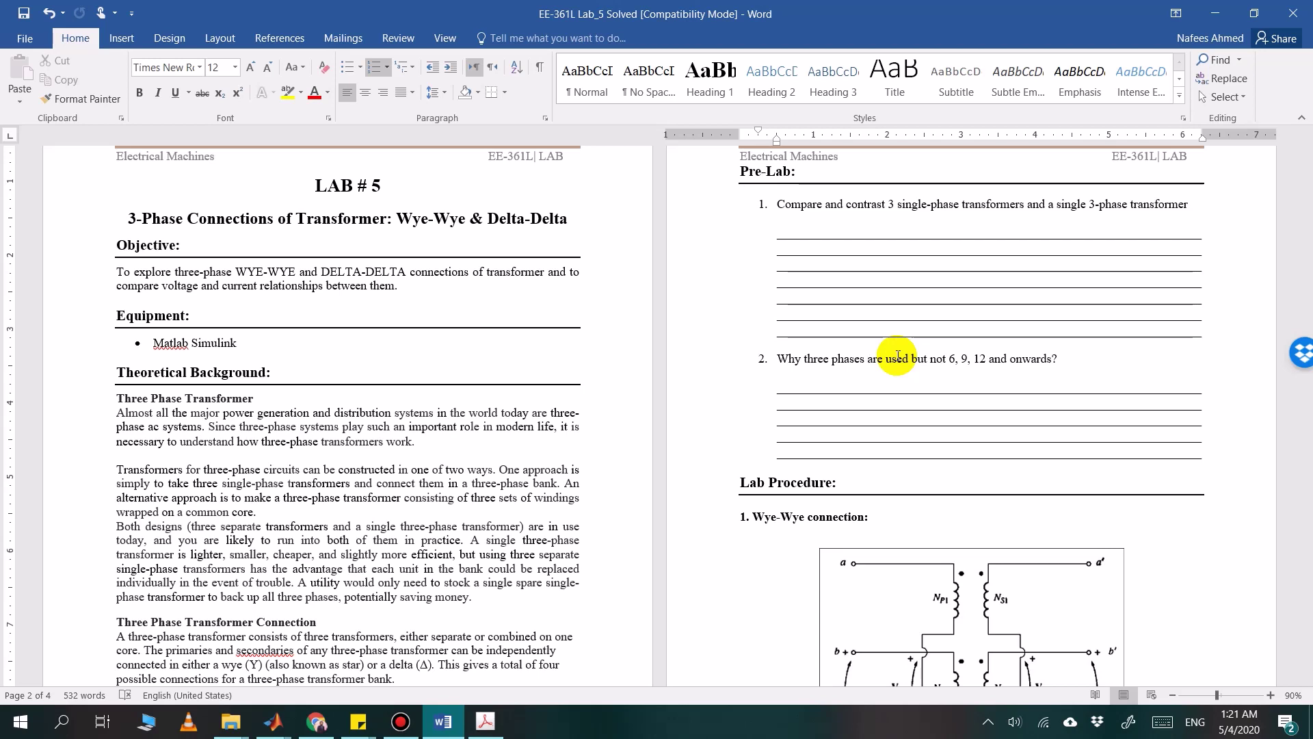
Examine the star and delta voltage and current relations in Fig 5.1, selecting the table image to point it out
{"action": "scroll", "coordinate": [898, 355], "scroll_direction": "down", "scroll_amount": 2}
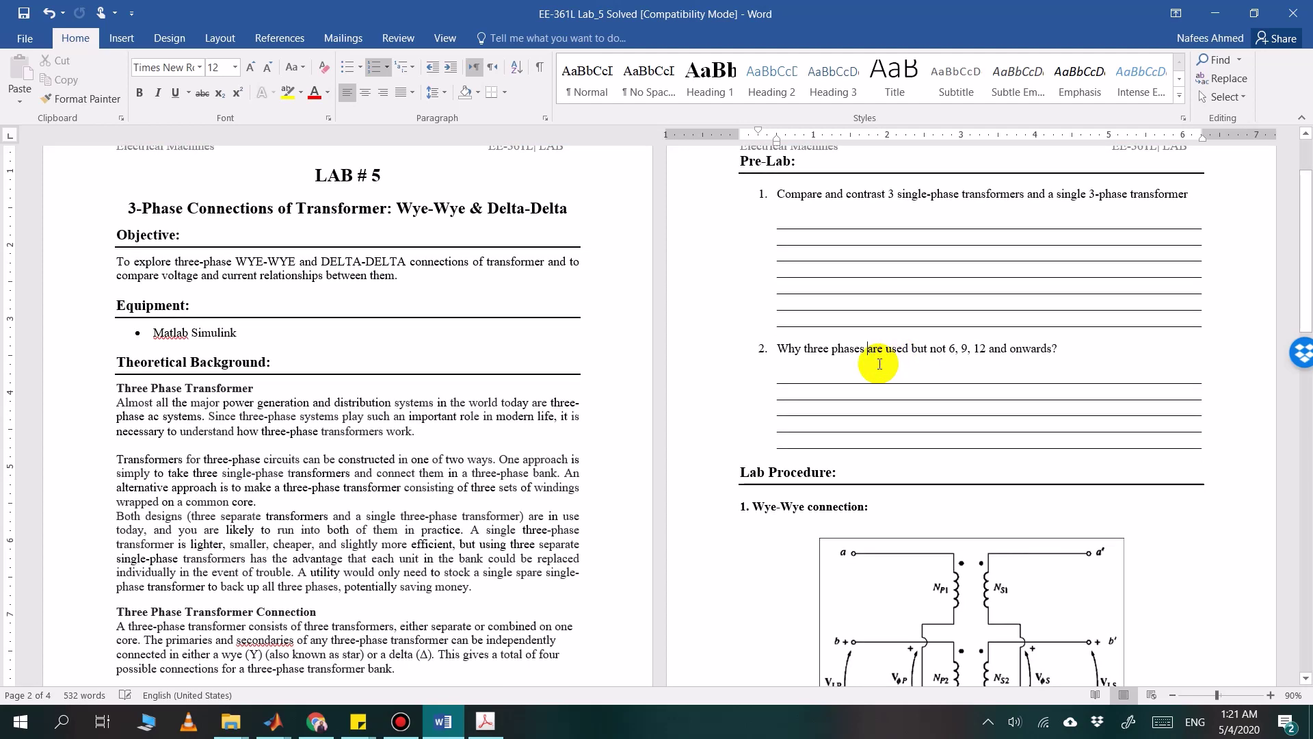
{"action": "scroll", "coordinate": [587, 469], "scroll_direction": "down", "scroll_amount": 5}
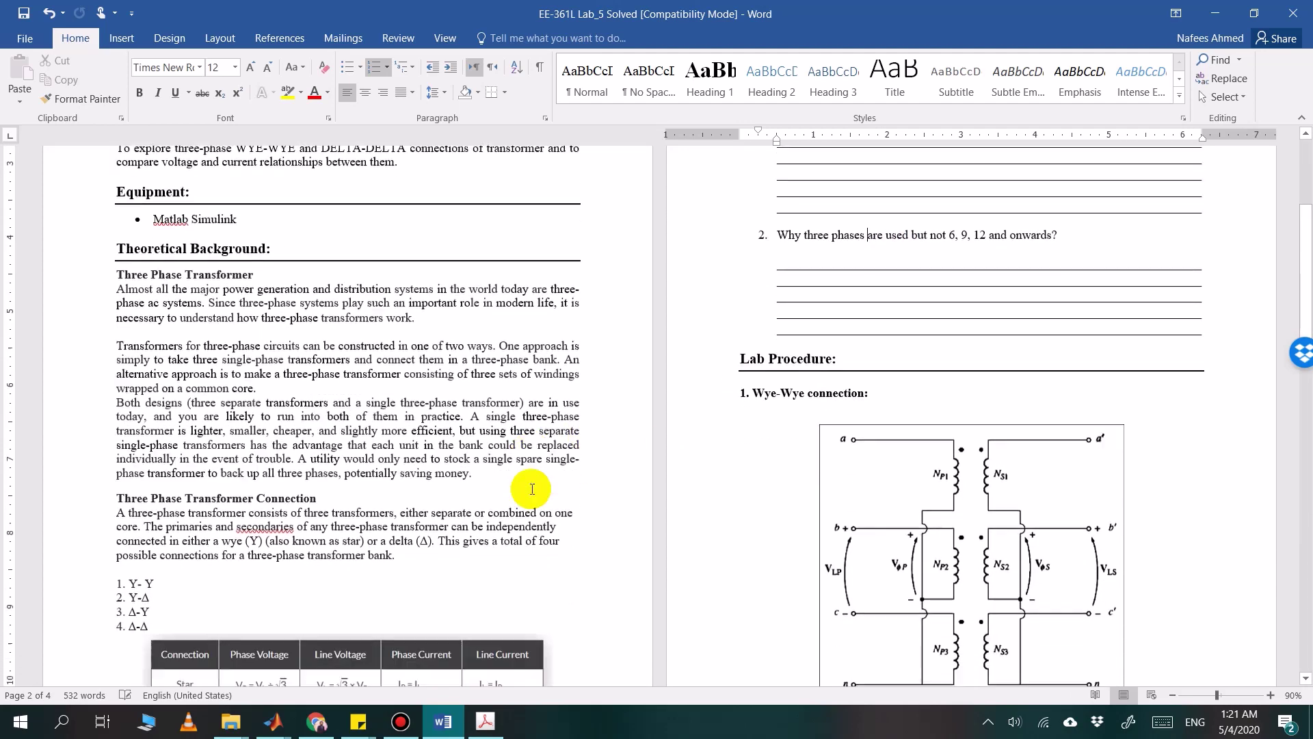
{"action": "scroll", "coordinate": [389, 479], "scroll_direction": "down", "scroll_amount": 1}
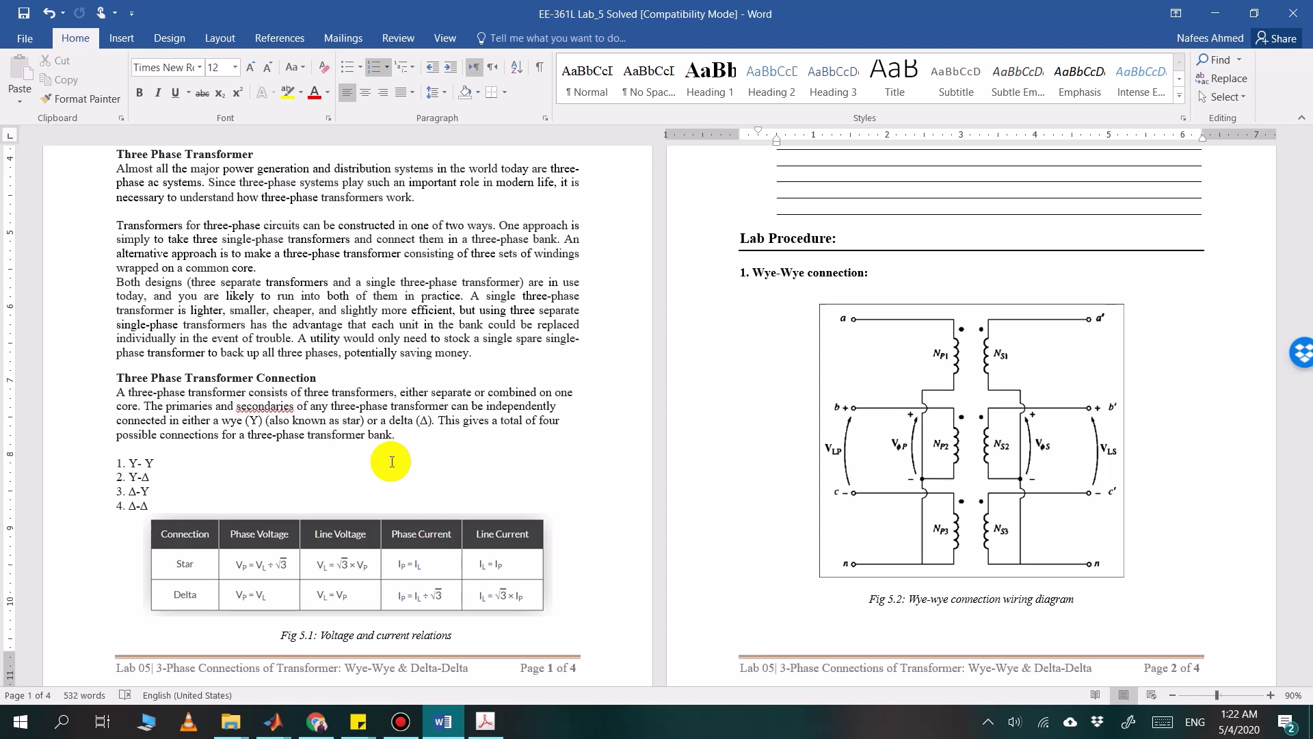
{"action": "left_click", "coordinate": [355, 575]}
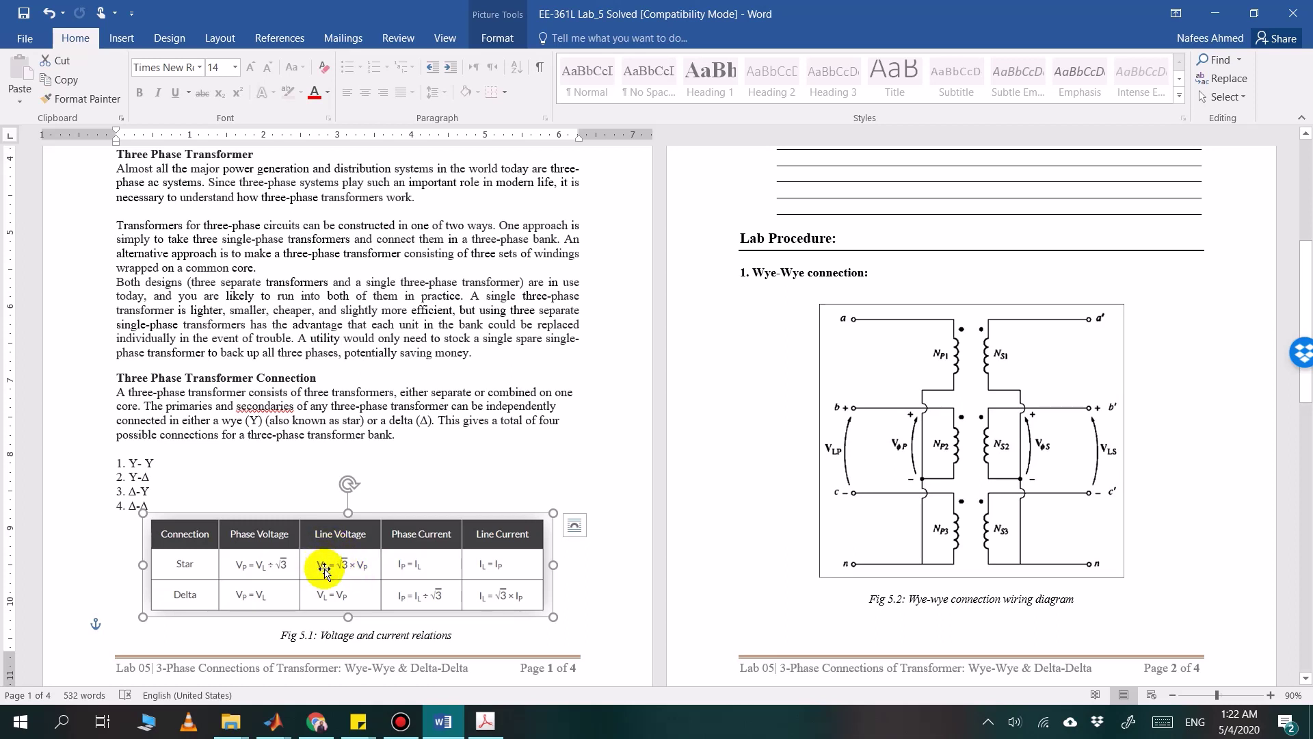
{"action": "left_click", "coordinate": [205, 498]}
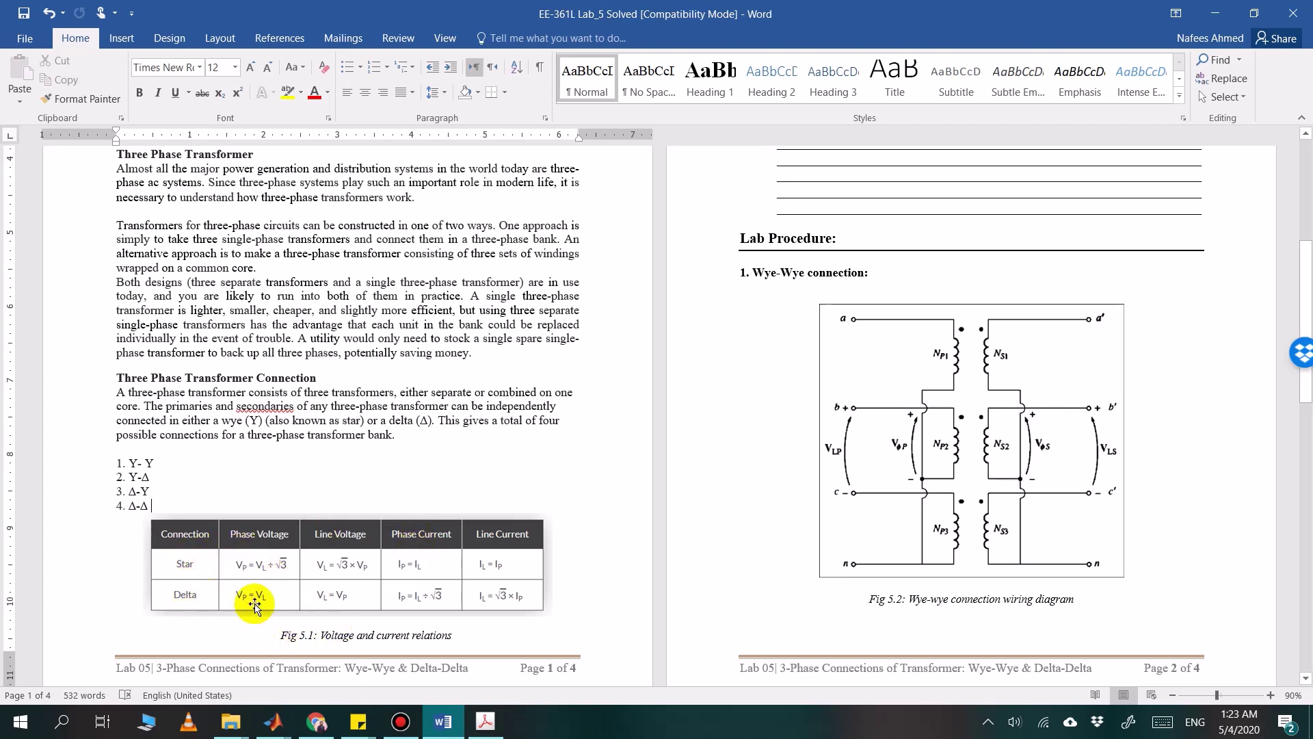
{"action": "scroll", "coordinate": [445, 486], "scroll_direction": "down", "scroll_amount": 2}
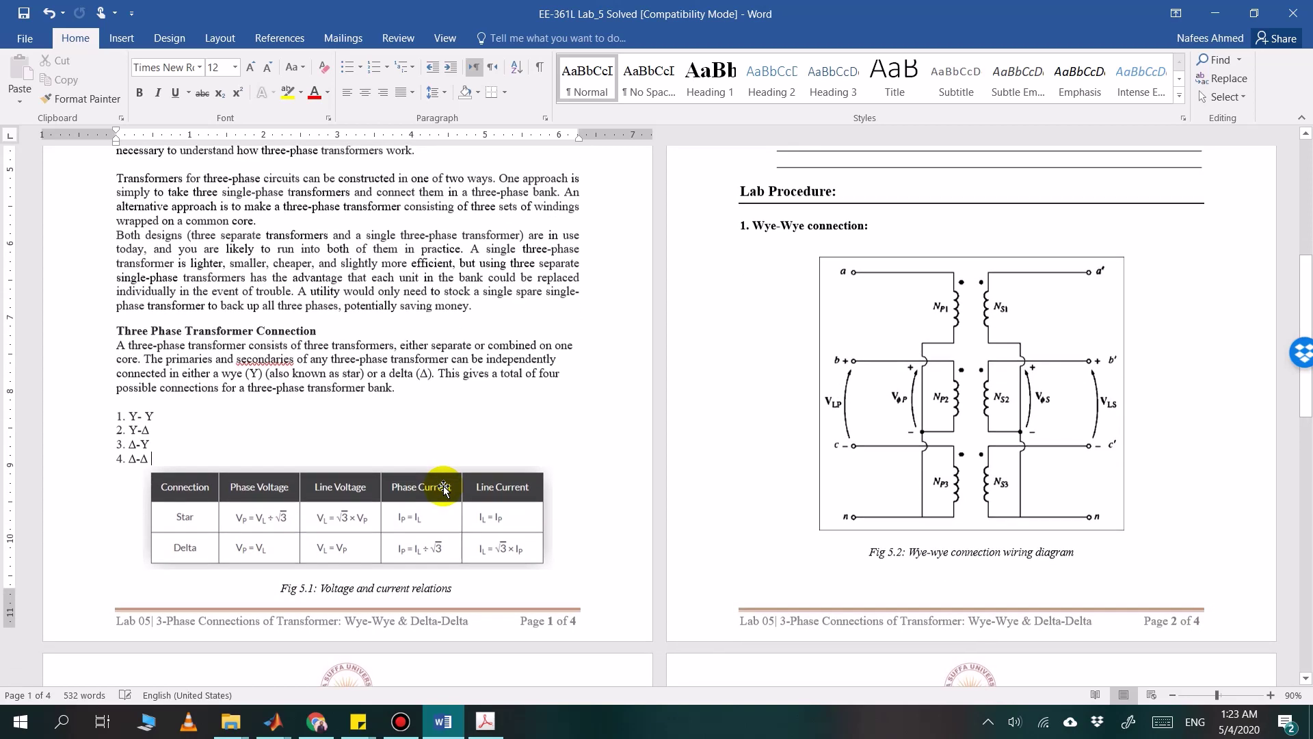
{"action": "scroll", "coordinate": [447, 371], "scroll_direction": "up", "scroll_amount": 1}
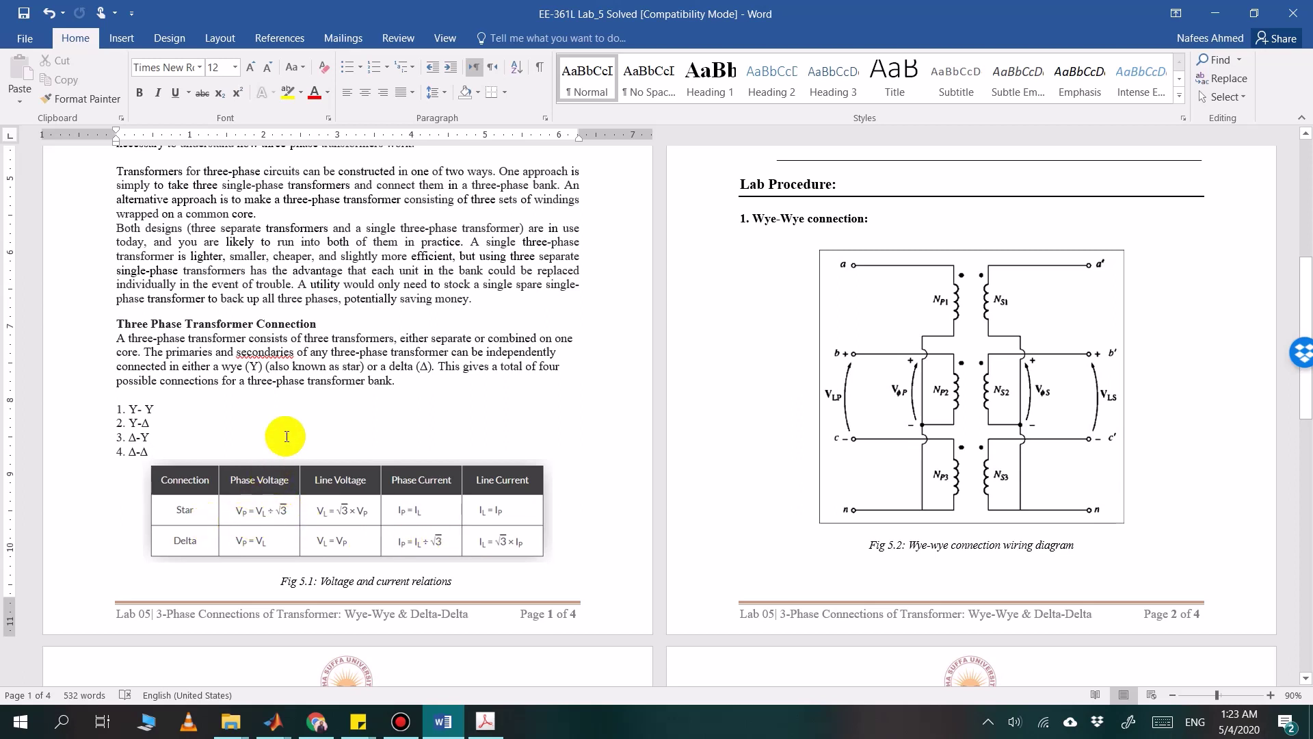
{"action": "scroll", "coordinate": [387, 431], "scroll_direction": "down", "scroll_amount": 1}
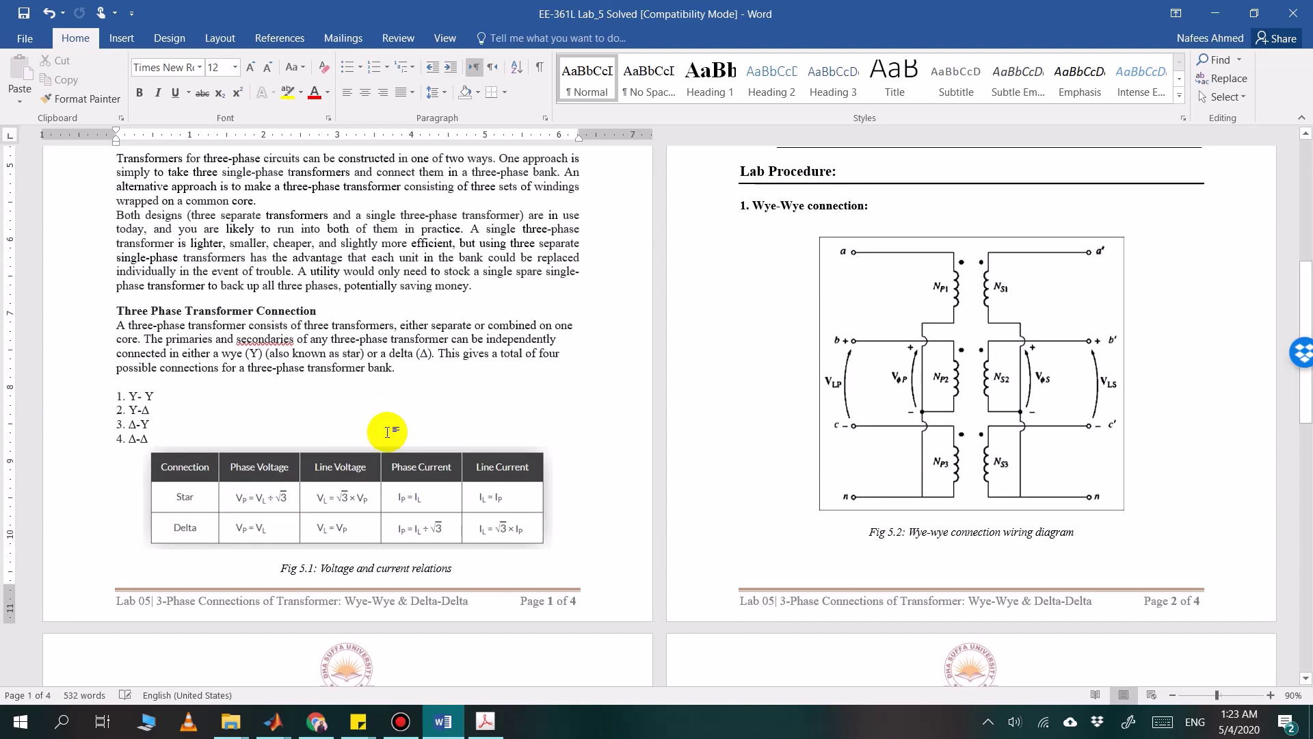
{"action": "scroll", "coordinate": [387, 432], "scroll_direction": "up", "scroll_amount": 3}
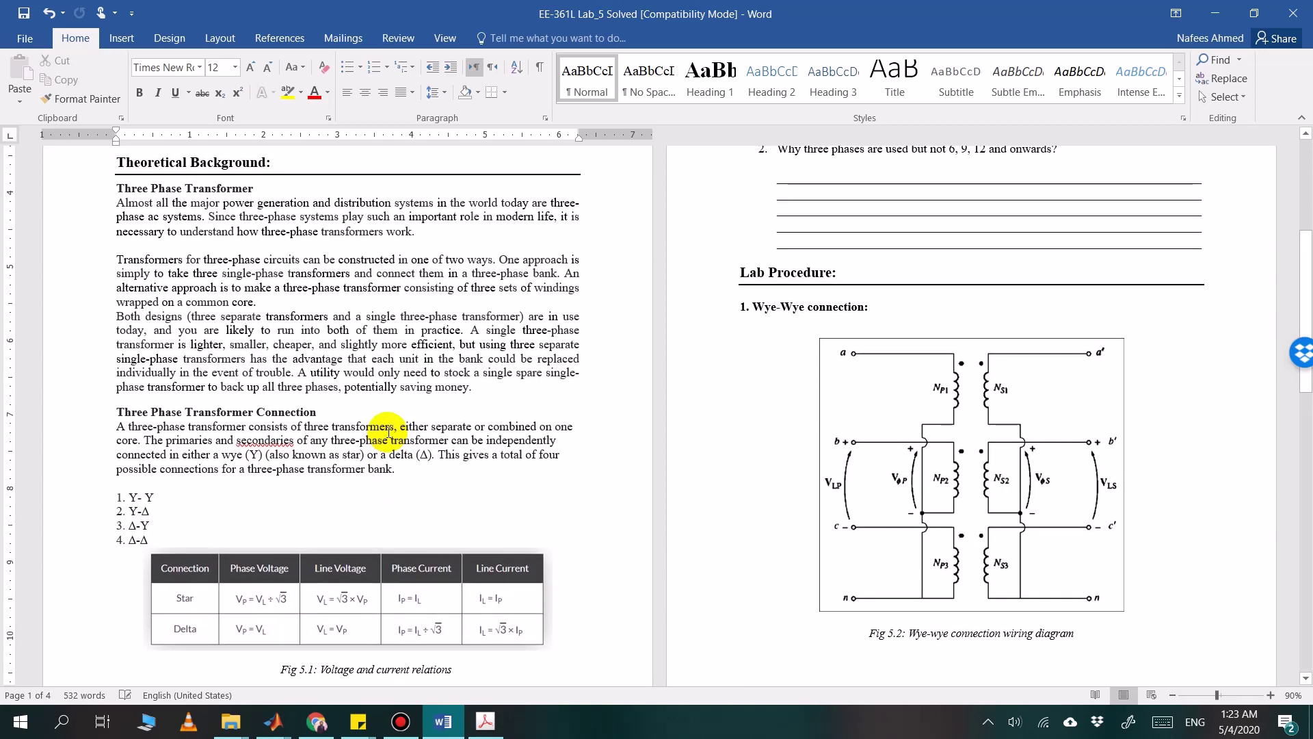
Review readings tables 5.1 and 5.2 for the two connections and return to the wye-wye connection under Lab Procedure
{"action": "scroll", "coordinate": [387, 431], "scroll_direction": "up", "scroll_amount": 5}
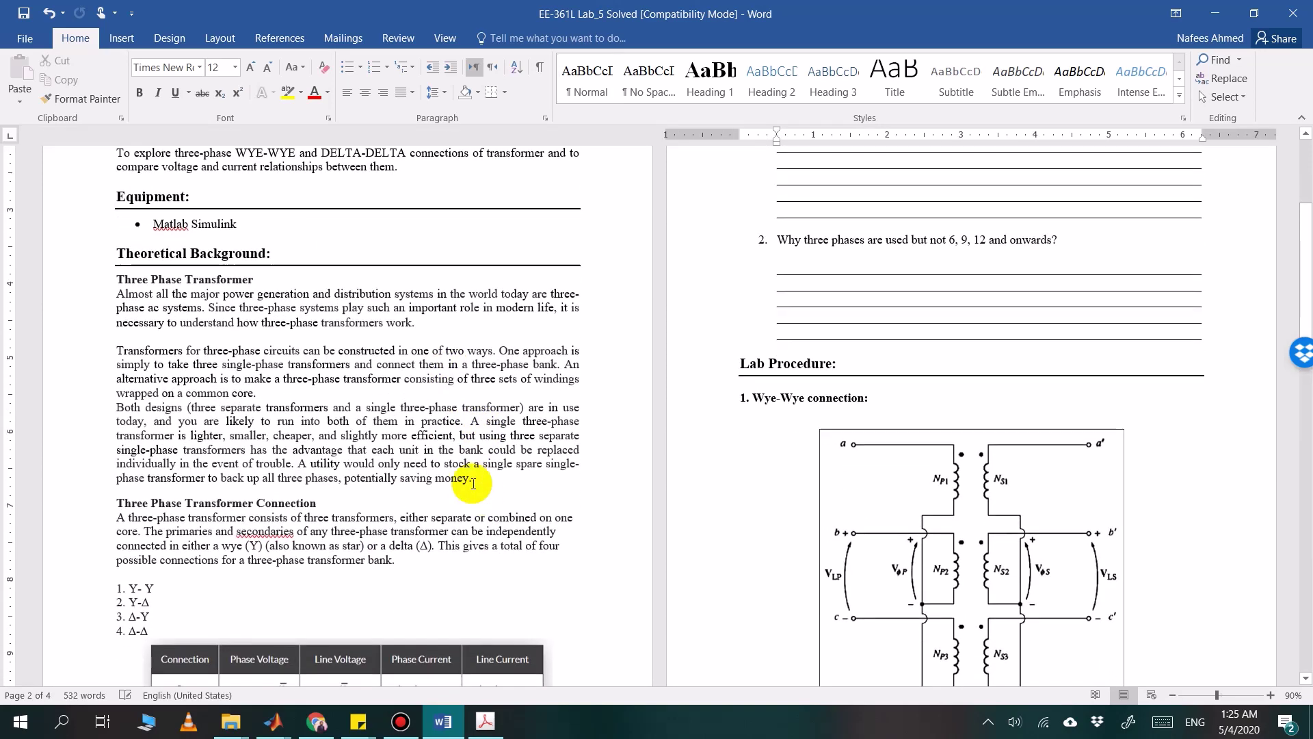
{"action": "scroll", "coordinate": [638, 424], "scroll_direction": "down", "scroll_amount": 5}
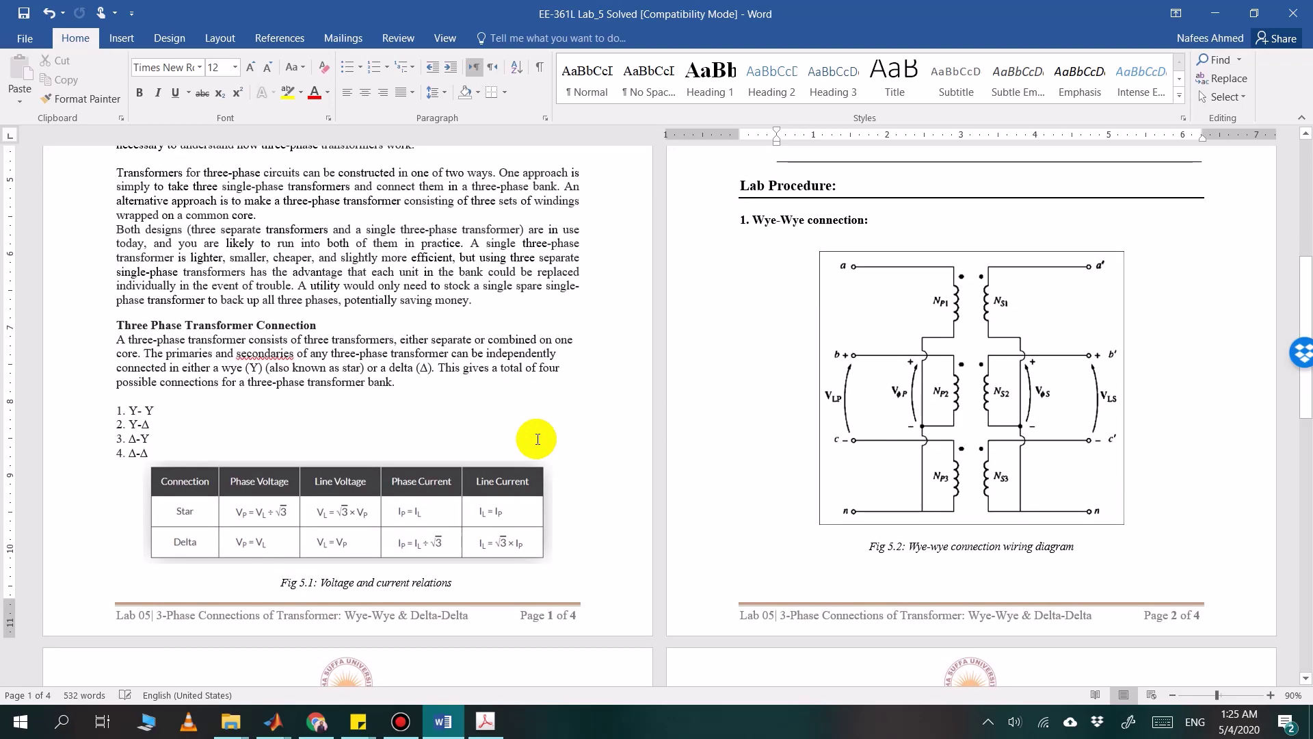
{"action": "scroll", "coordinate": [538, 439], "scroll_direction": "down", "scroll_amount": 12}
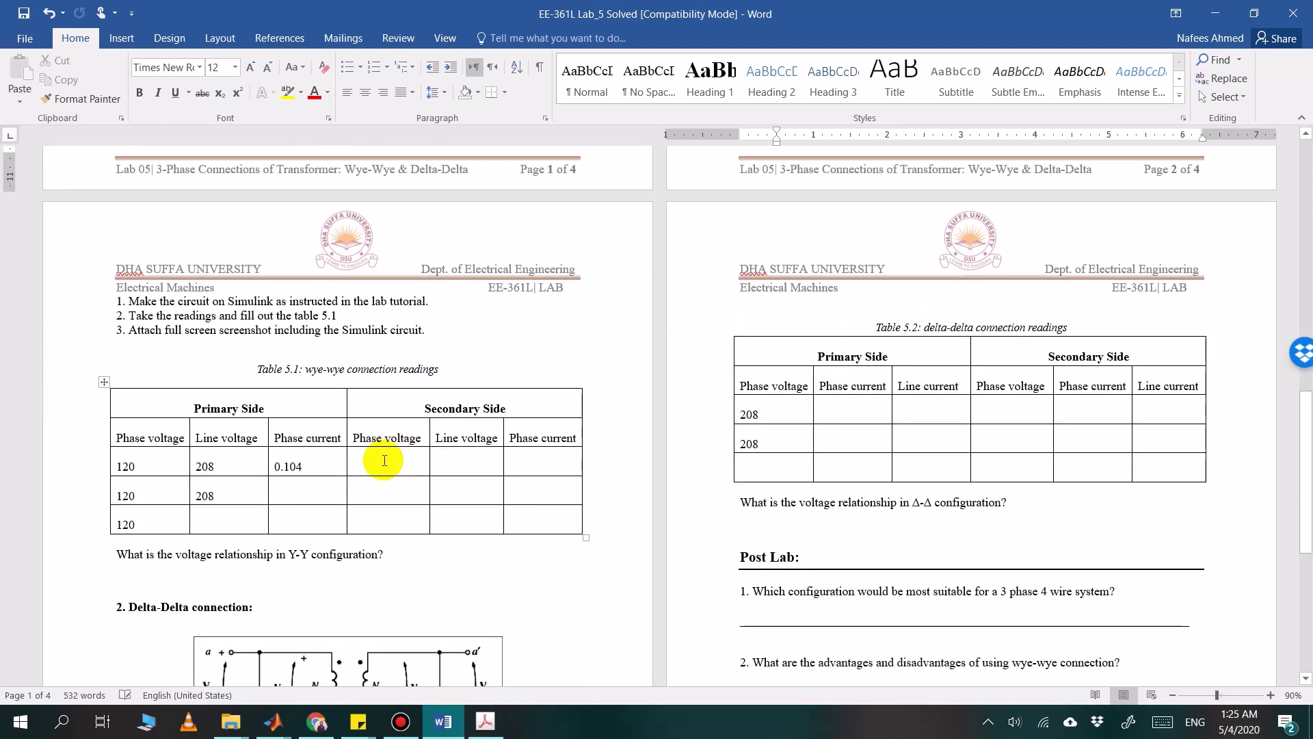
{"action": "scroll", "coordinate": [384, 460], "scroll_direction": "down", "scroll_amount": 2}
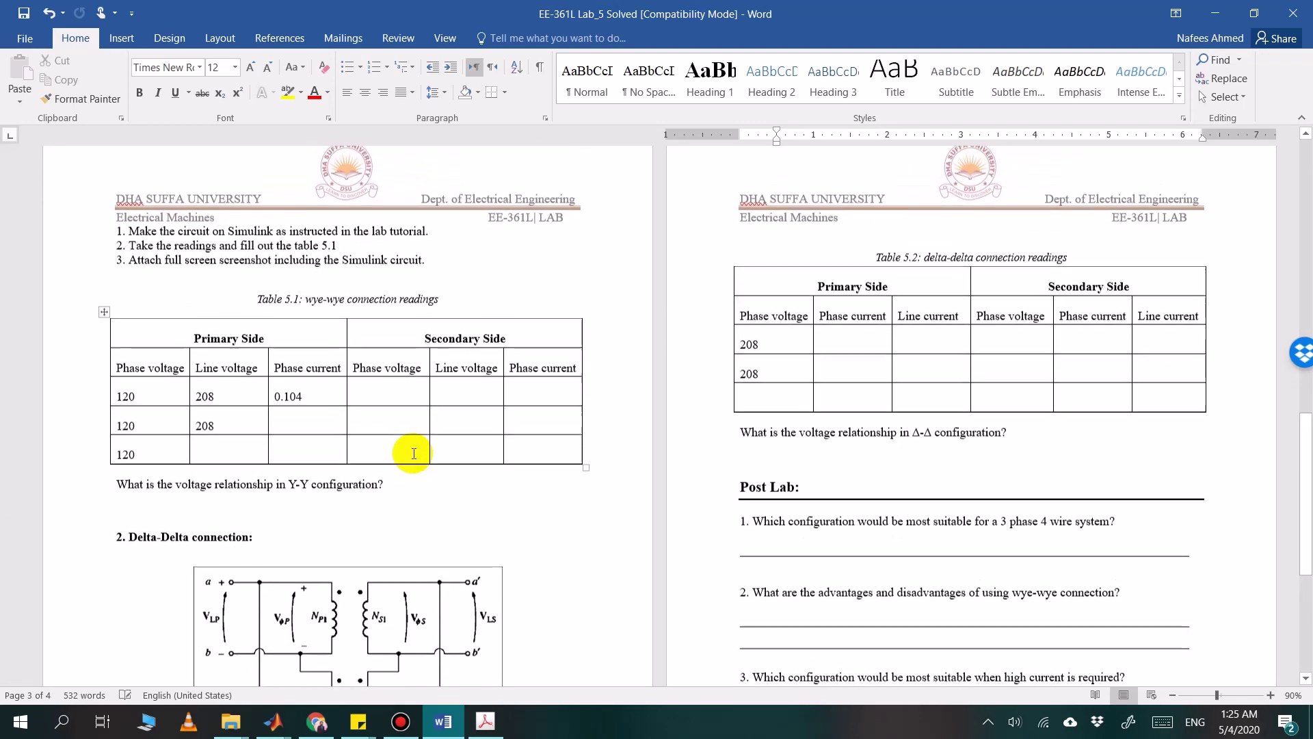
{"action": "scroll", "coordinate": [413, 454], "scroll_direction": "up", "scroll_amount": 20}
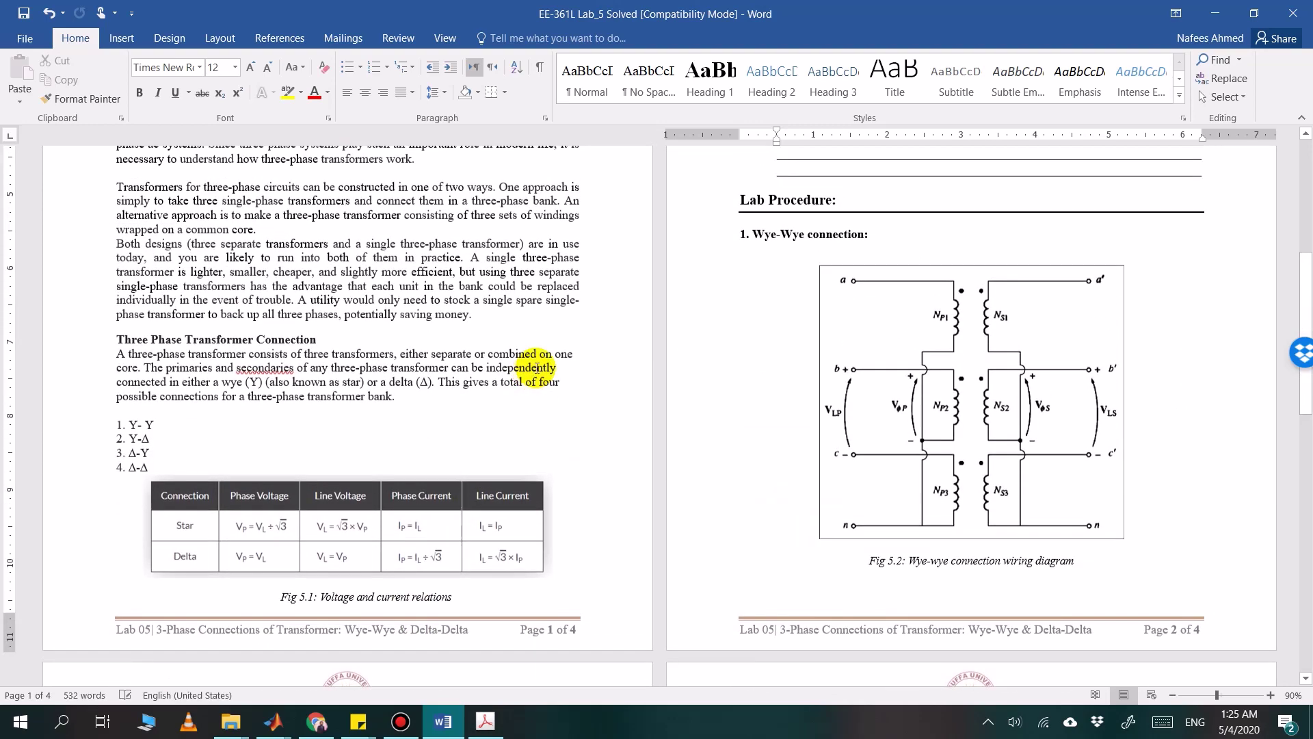
{"action": "scroll", "coordinate": [536, 368], "scroll_direction": "up", "scroll_amount": 2}
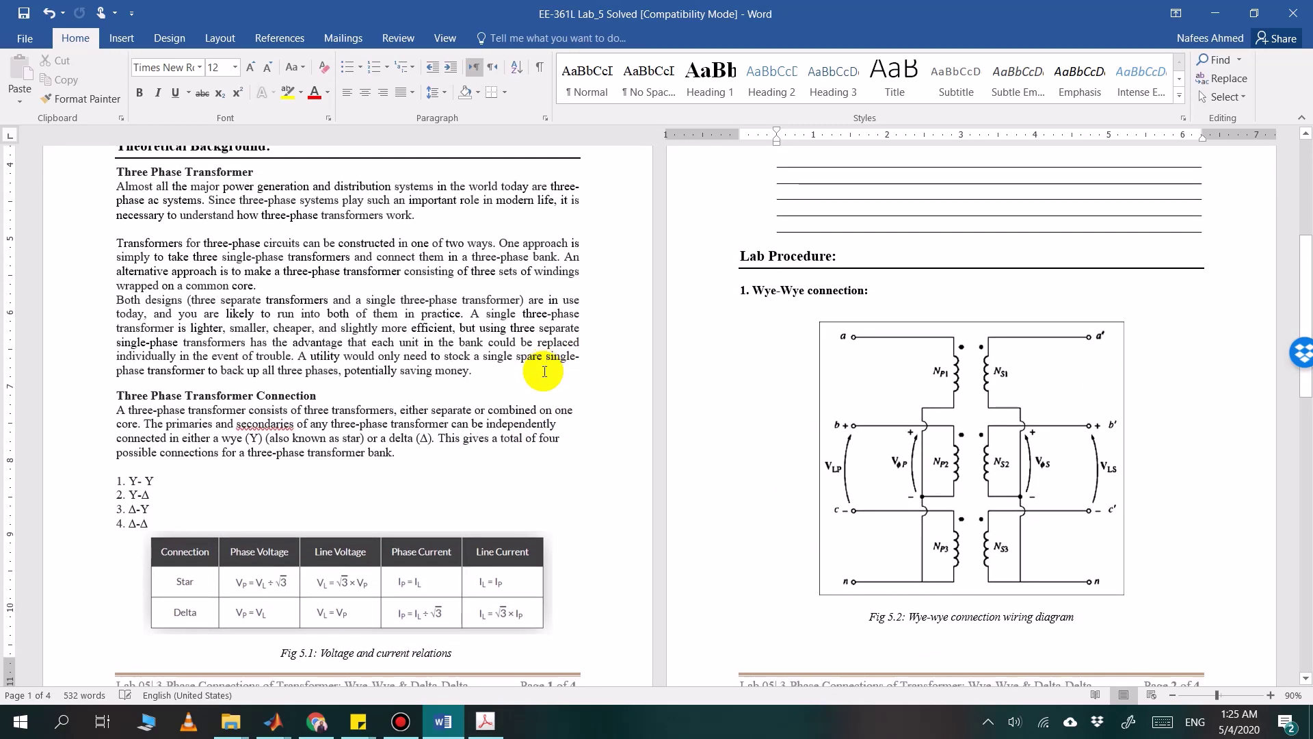
{"action": "scroll", "coordinate": [545, 371], "scroll_direction": "down", "scroll_amount": 2}
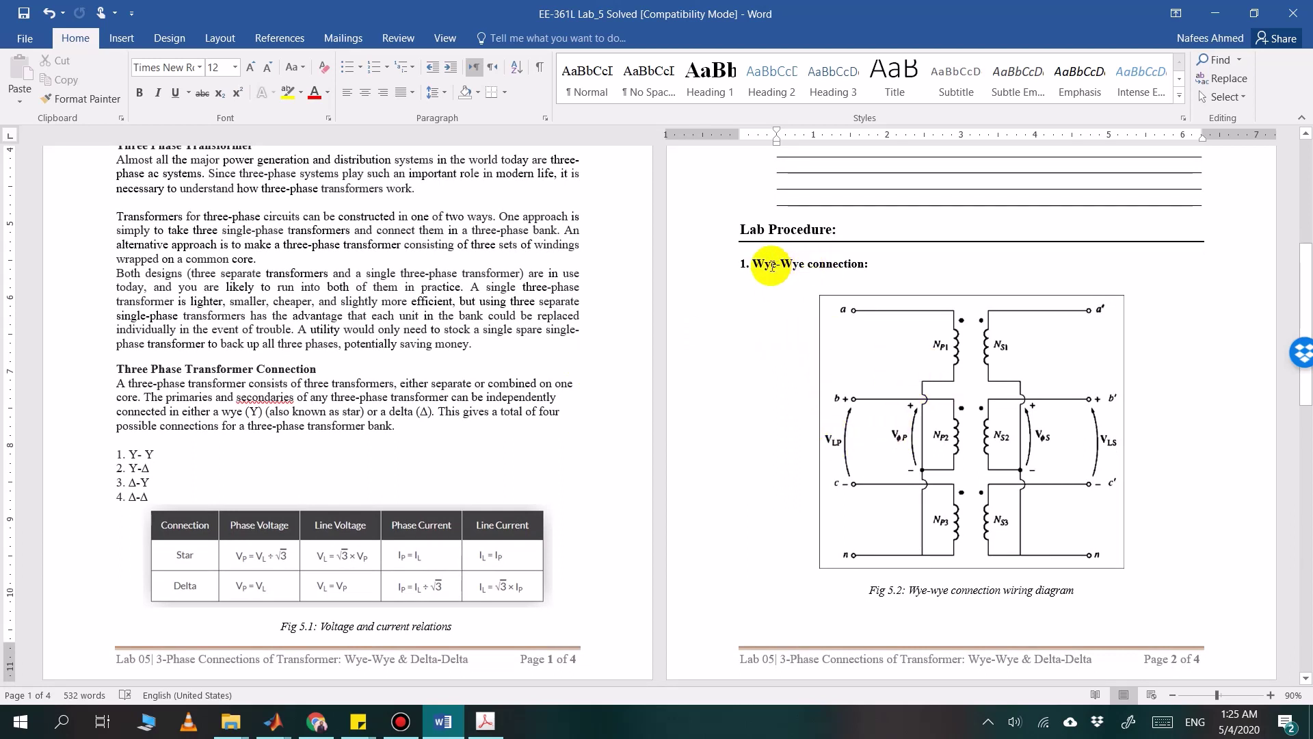
Examine the list of transformer connections again, selecting the Δ-Δ and Δ-Y entries to point them out
{"action": "left_click_drag", "start_coordinate": [164, 454], "coordinate": [133, 494]}
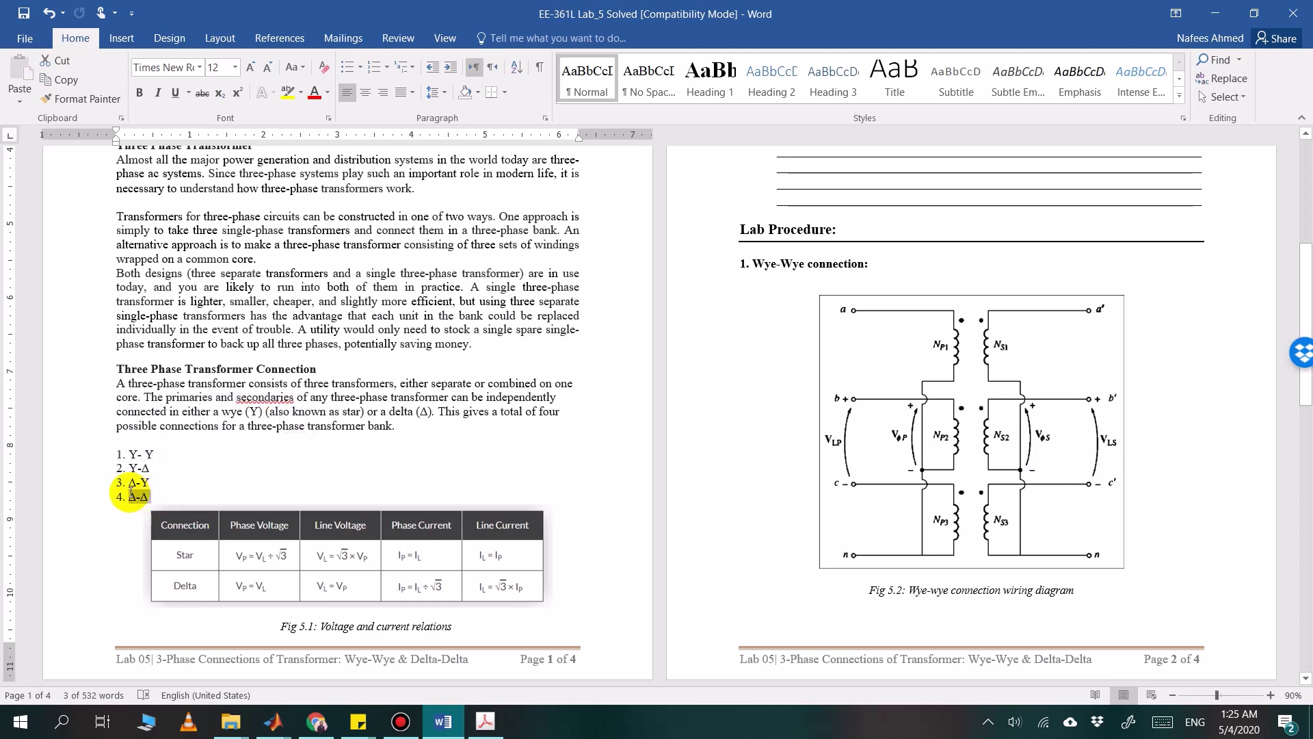
{"action": "left_click", "coordinate": [193, 493]}
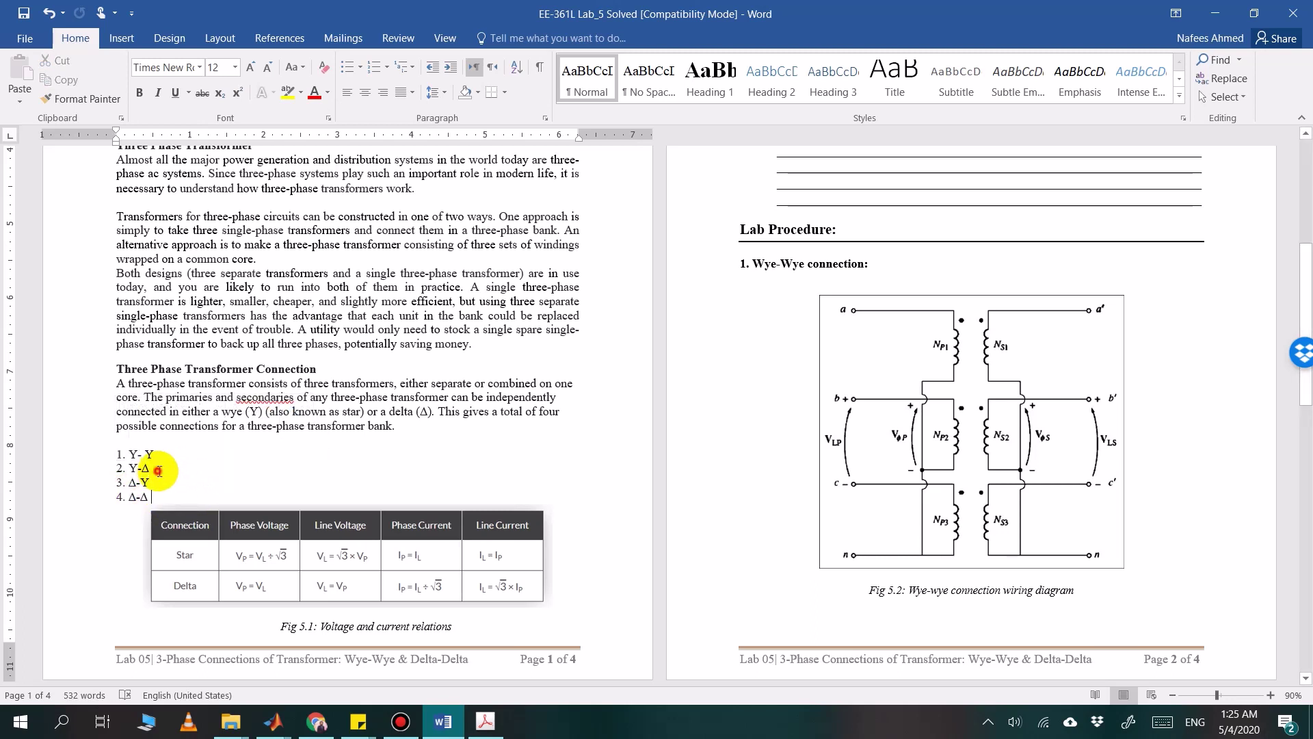
{"action": "mouse_move", "coordinate": [158, 470]}
{"action": "left_mouse_down"}
{"action": "mouse_move", "coordinate": [131, 481]}
{"action": "mouse_move", "coordinate": [131, 470]}
{"action": "mouse_move", "coordinate": [134, 481]}
{"action": "left_mouse_up"}
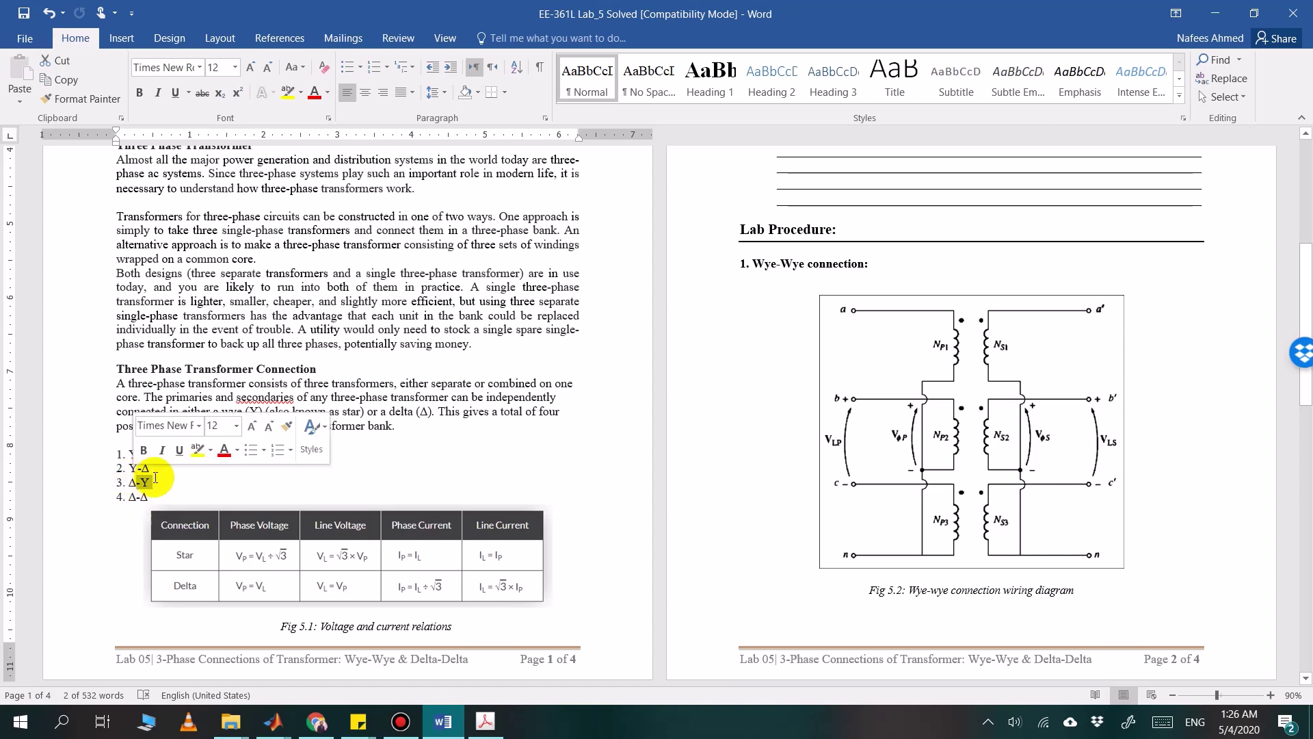
{"action": "left_click", "coordinate": [156, 482]}
{"action": "scroll", "coordinate": [232, 432], "scroll_direction": "up", "scroll_amount": 1}
{"action": "scroll", "coordinate": [233, 432], "scroll_direction": "up", "scroll_amount": 1}
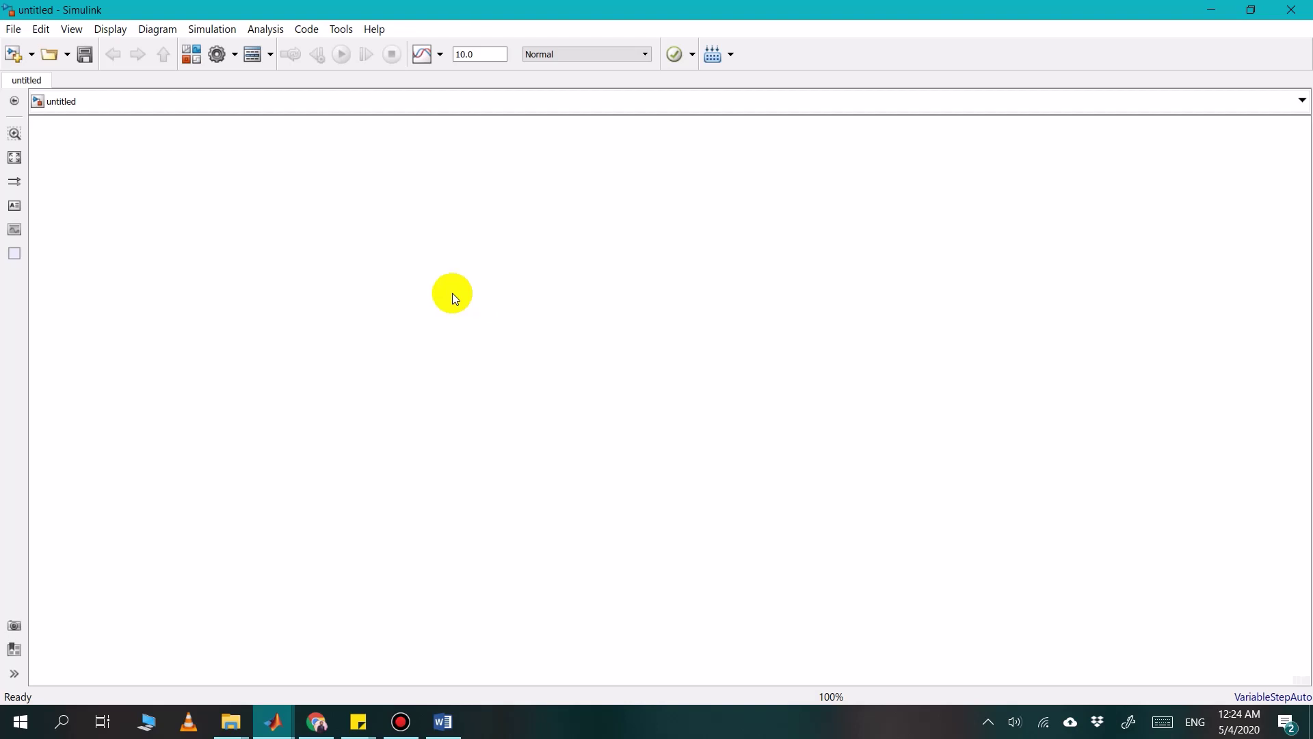
Open the block library and search it for "ac voltage source"
{"action": "left_click", "coordinate": [186, 56]}
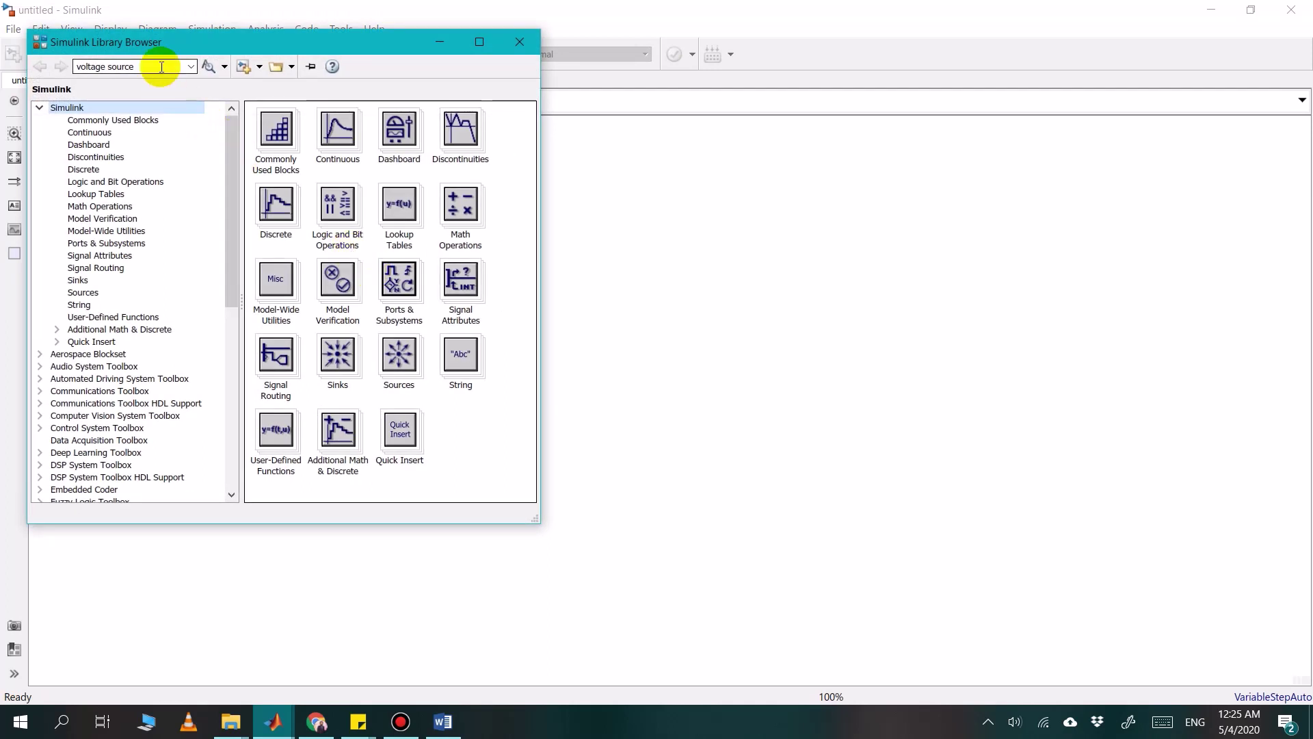
{"action": "left_click", "coordinate": [162, 66]}
{"action": "left_click", "coordinate": [162, 66]}
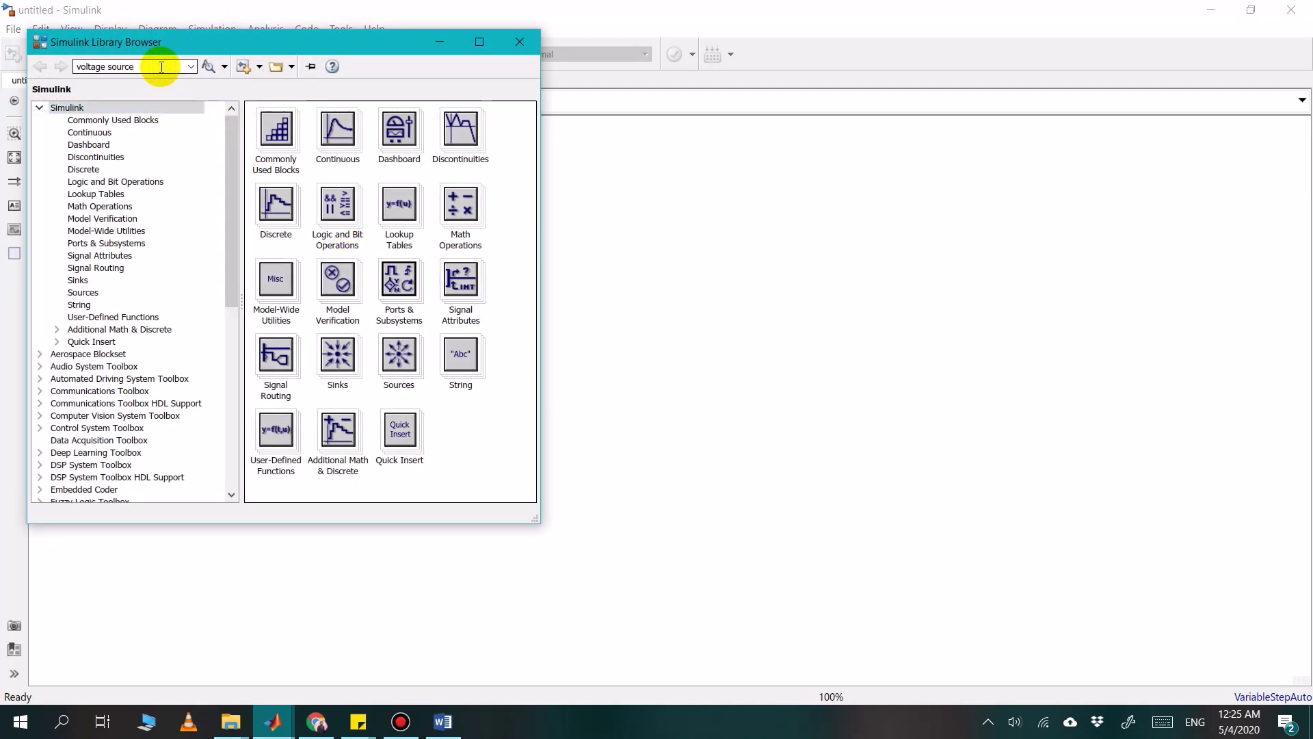
{"action": "key", "text": "BackSpace"}
{"action": "key", "text": "BackSpace"}
{"action": "key", "text": "BackSpace"}
{"action": "key", "text": "BackSpace"}
{"action": "key", "text": "BackSpace"}
{"action": "key", "text": "BackSpace"}
{"action": "key", "text": "BackSpace"}
{"action": "key", "text": "BackSpace"}
{"action": "key", "text": "BackSpace"}
{"action": "key", "text": "BackSpace"}
{"action": "key", "text": "BackSpace"}
{"action": "key", "text": "BackSpace"}
{"action": "key", "text": "BackSpace"}
{"action": "key", "text": "BackSpace"}
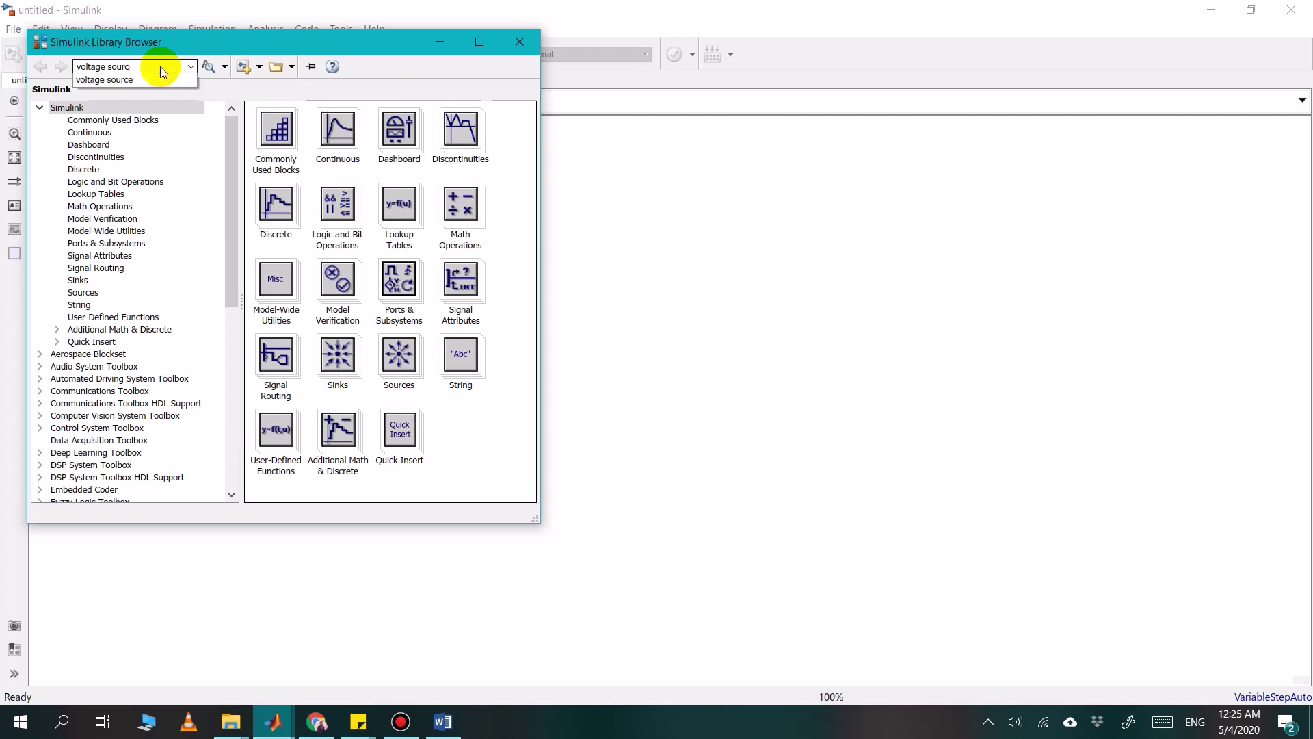
{"action": "type", "text": "Ac"}
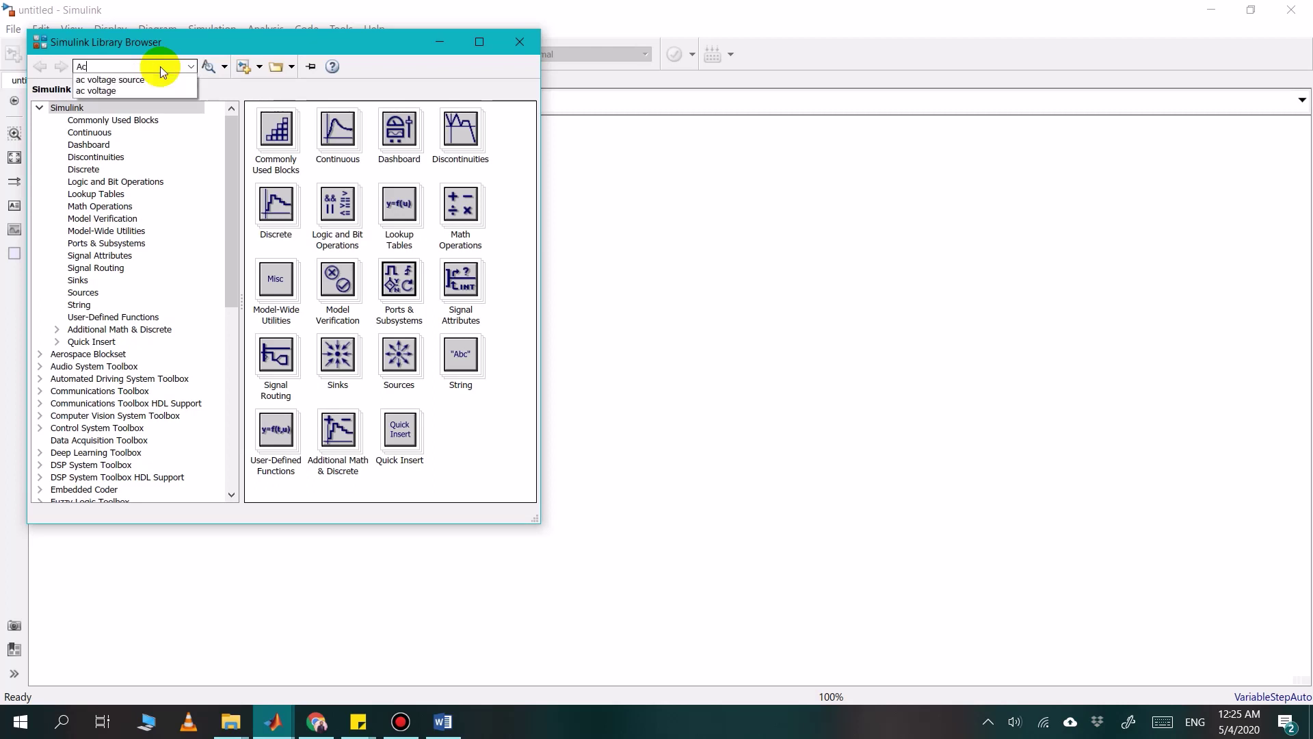
{"action": "key", "text": "Down"}
{"action": "key", "text": "Return"}
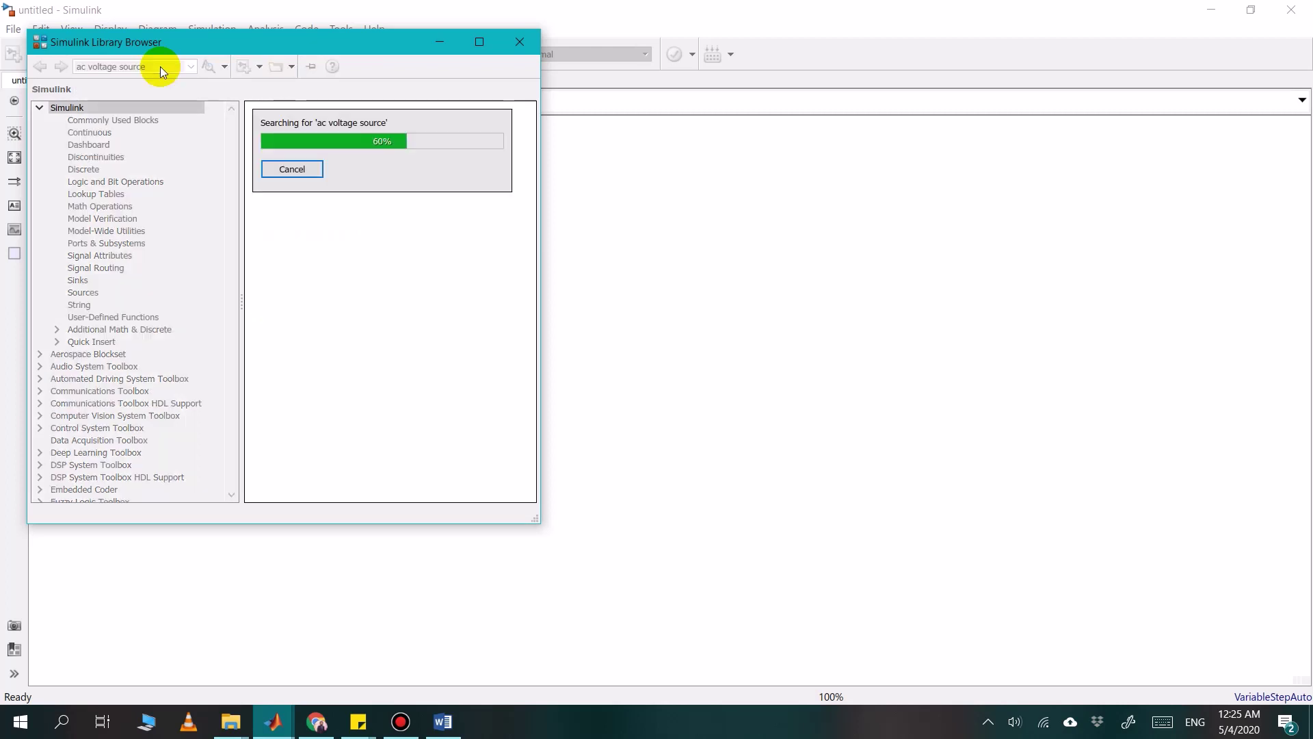
Add the AC Voltage Source block from powerlib/Electrical Sources to the untitled model
{"action": "left_click", "coordinate": [355, 156]}
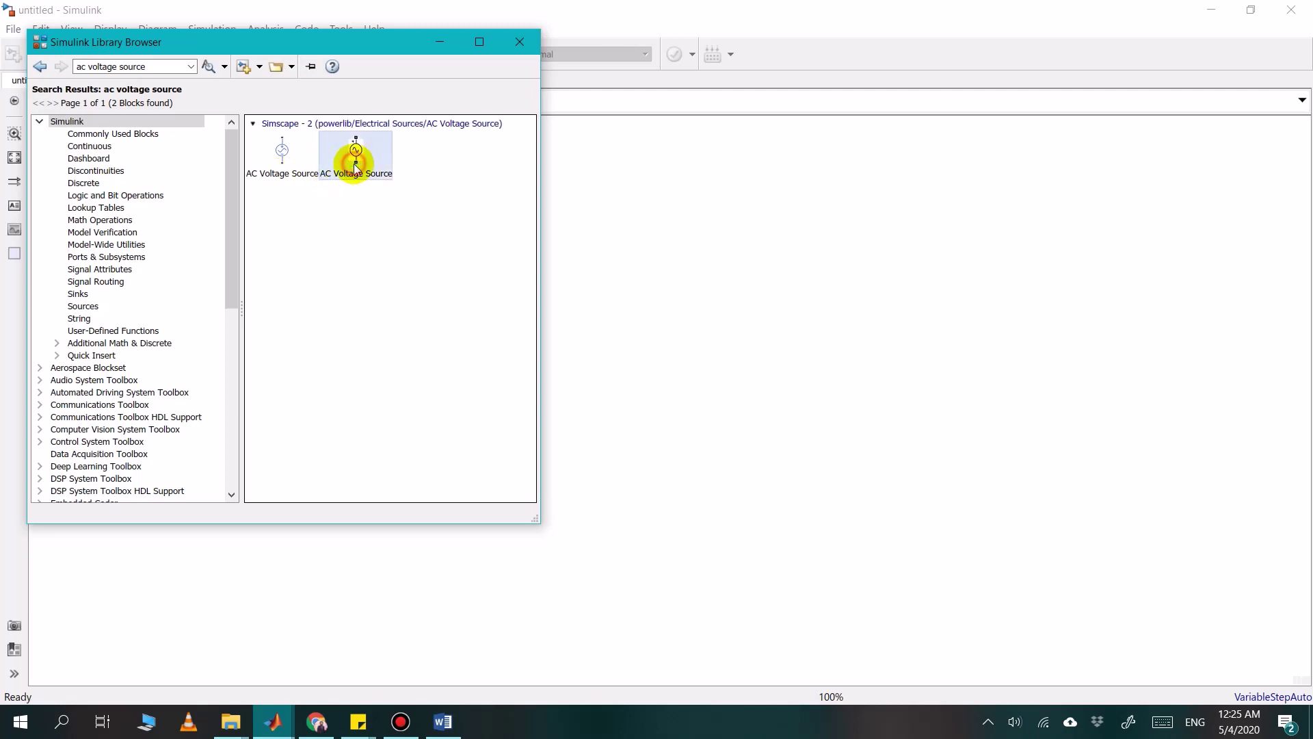
{"action": "right_click", "coordinate": [361, 168]}
{"action": "left_click", "coordinate": [383, 175]}
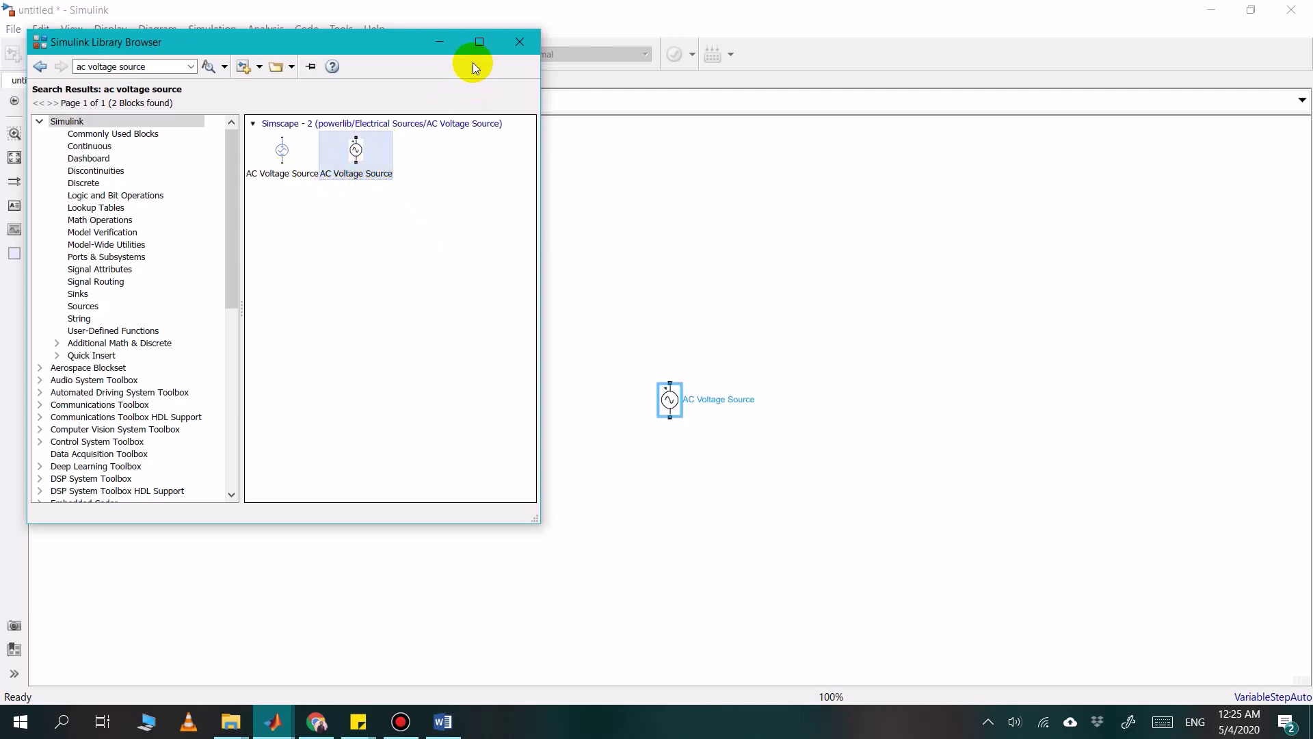
Search the block library for "transformer"
{"action": "left_click", "coordinate": [164, 67]}
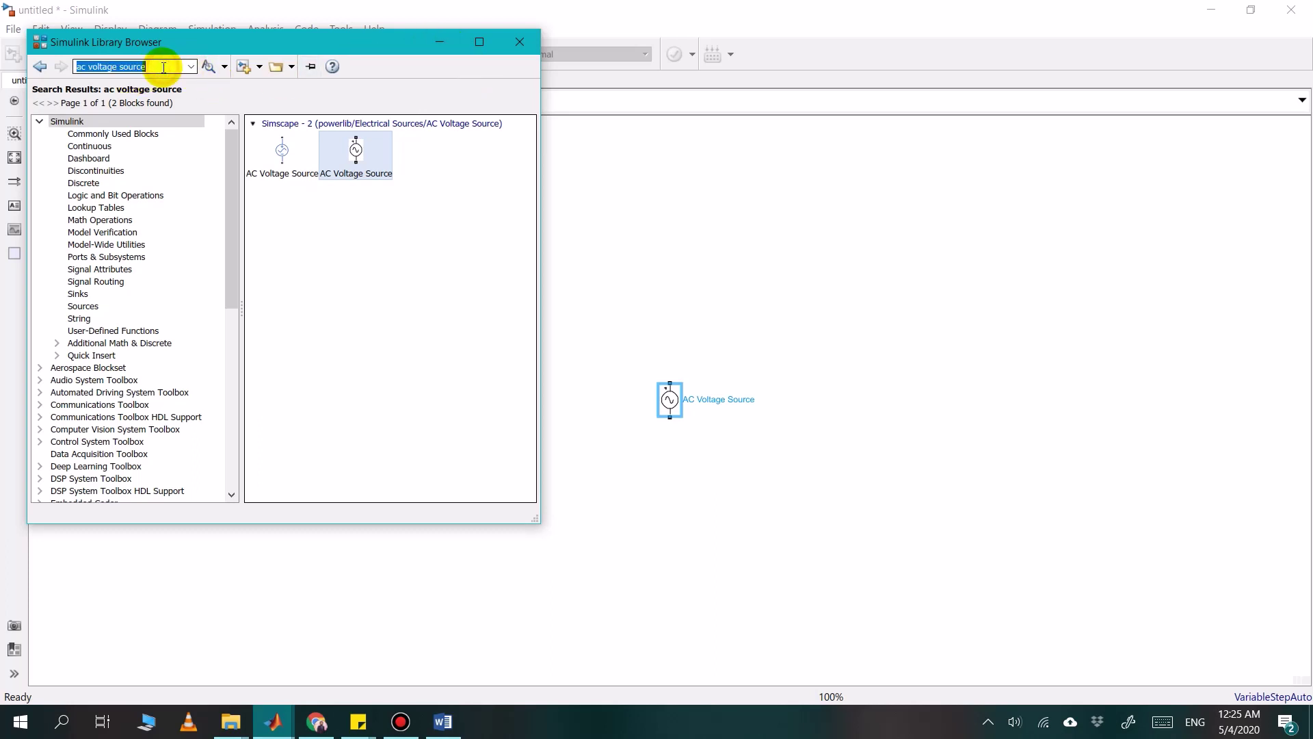
{"action": "type", "text": "tra"}
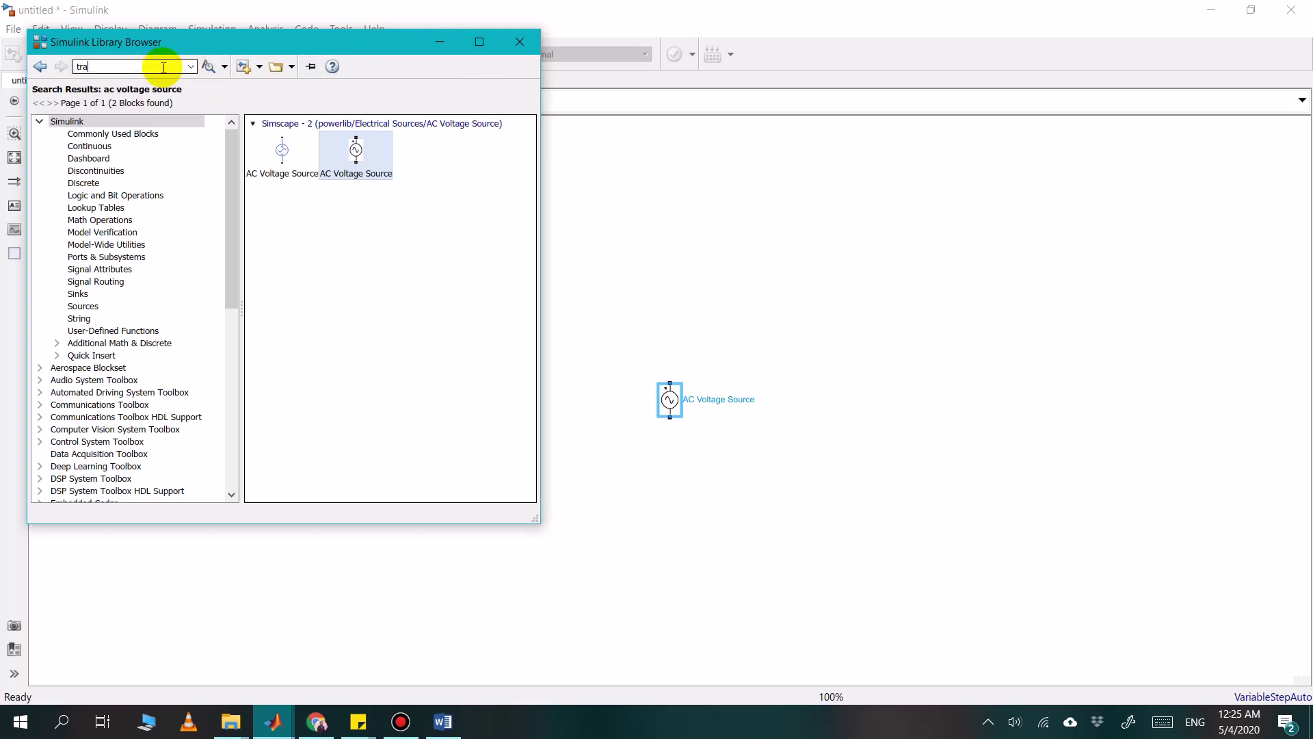
{"action": "type", "text": "nsformer"}
{"action": "key", "text": "Return"}
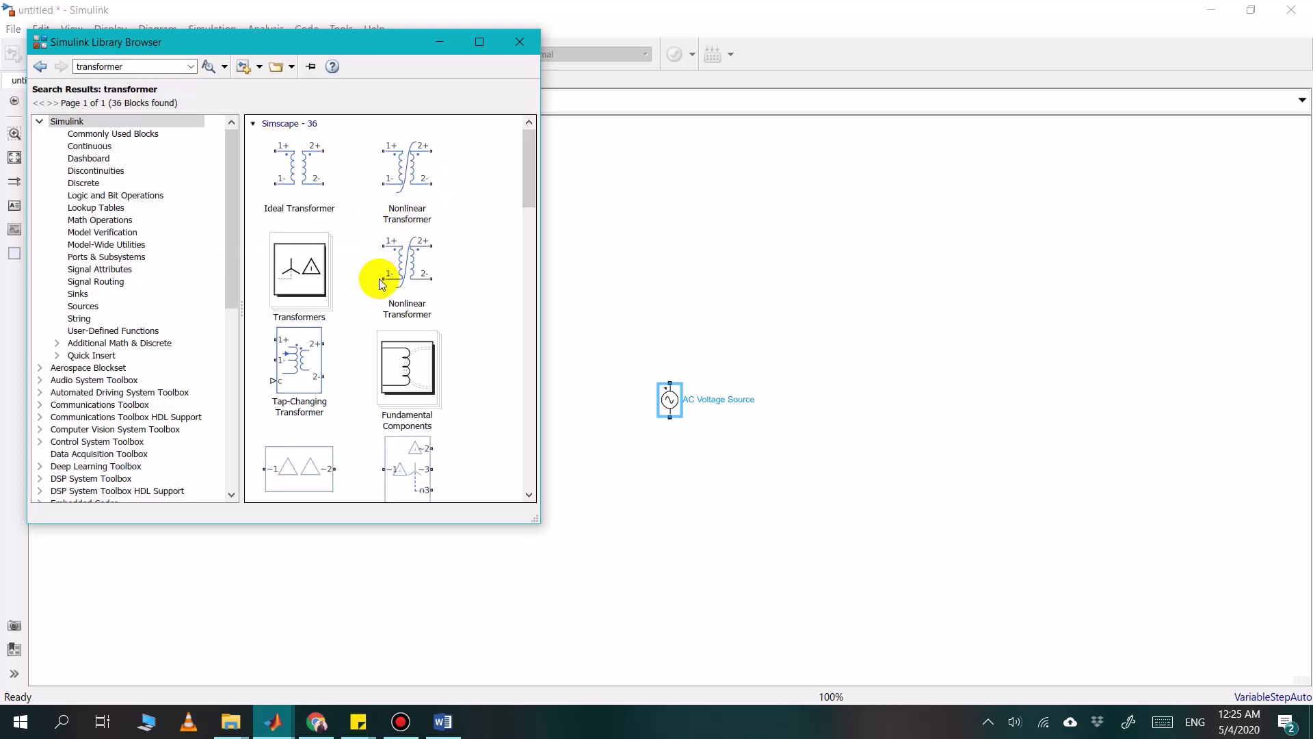
Find the Three-Phase Transformer (Two Windings) block among the Simscape results and add it to the model
{"action": "scroll", "coordinate": [366, 302], "scroll_direction": "down", "scroll_amount": 10}
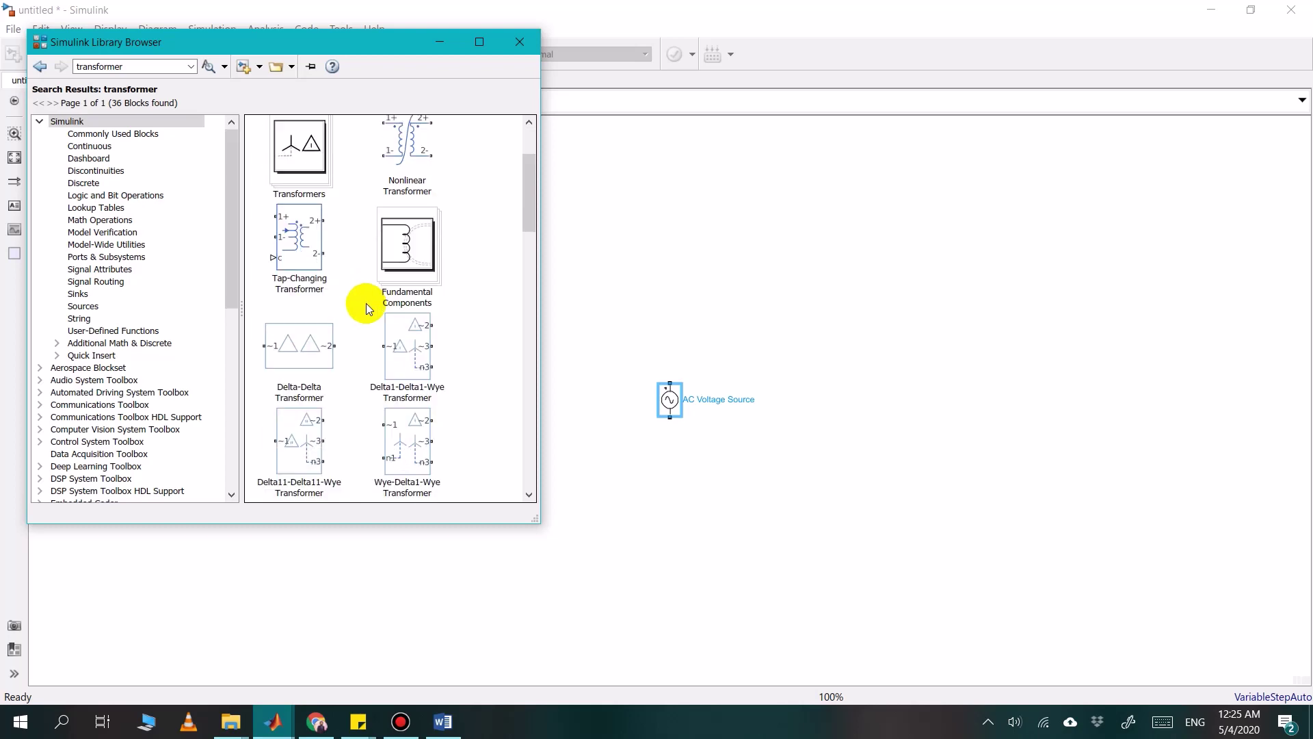
{"action": "scroll", "coordinate": [366, 302], "scroll_direction": "down", "scroll_amount": 5}
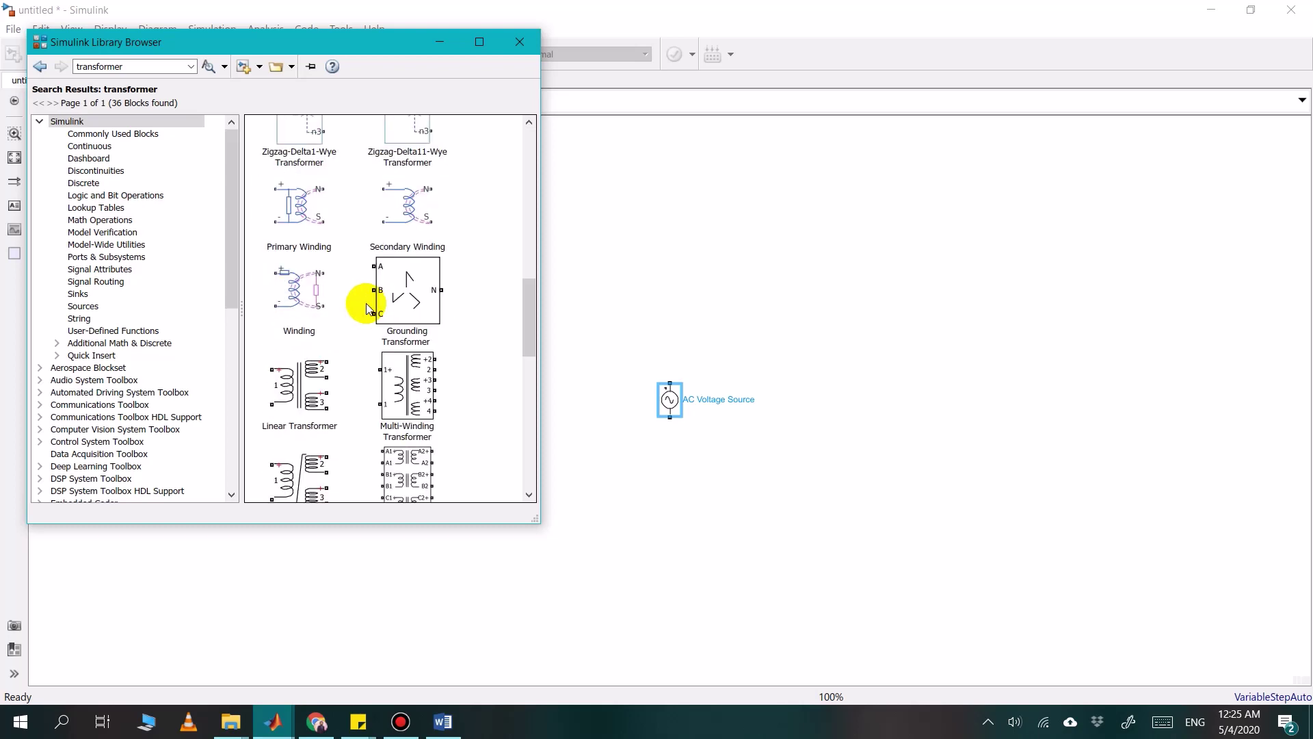
{"action": "scroll", "coordinate": [367, 302], "scroll_direction": "down", "scroll_amount": 1}
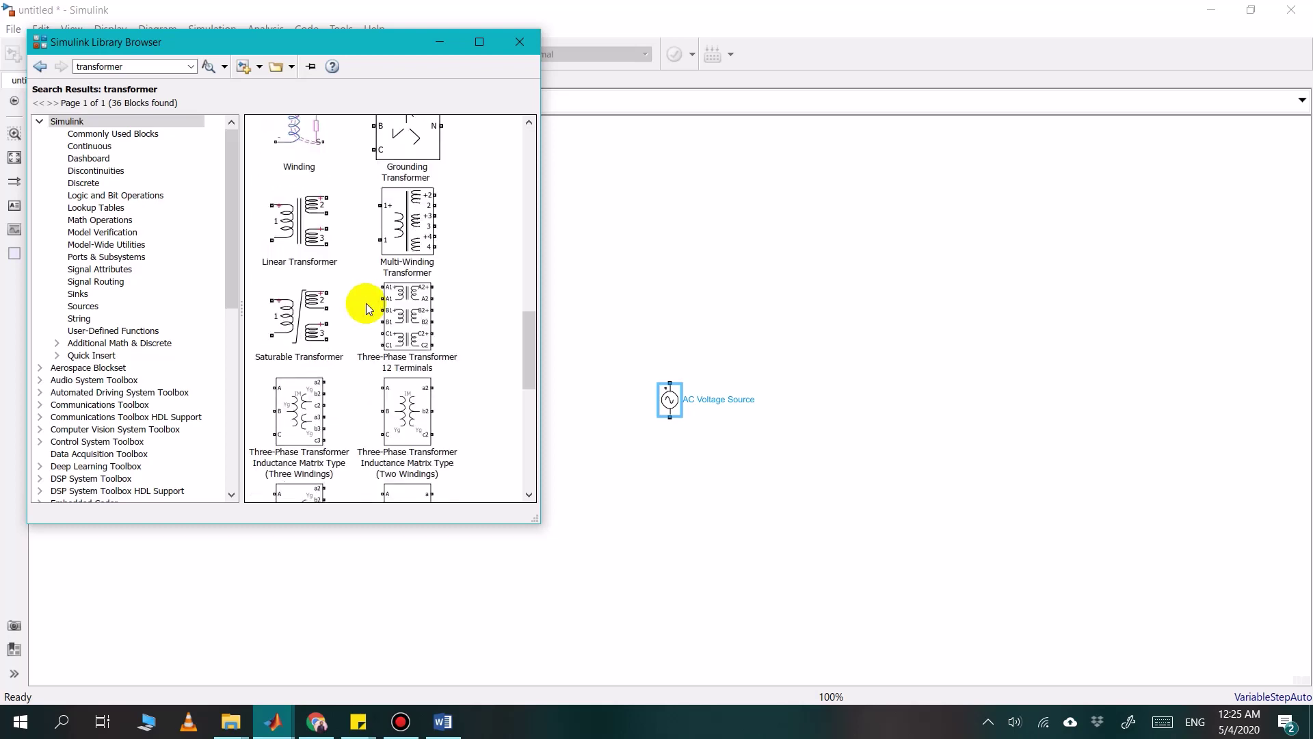
{"action": "left_click", "coordinate": [294, 222]}
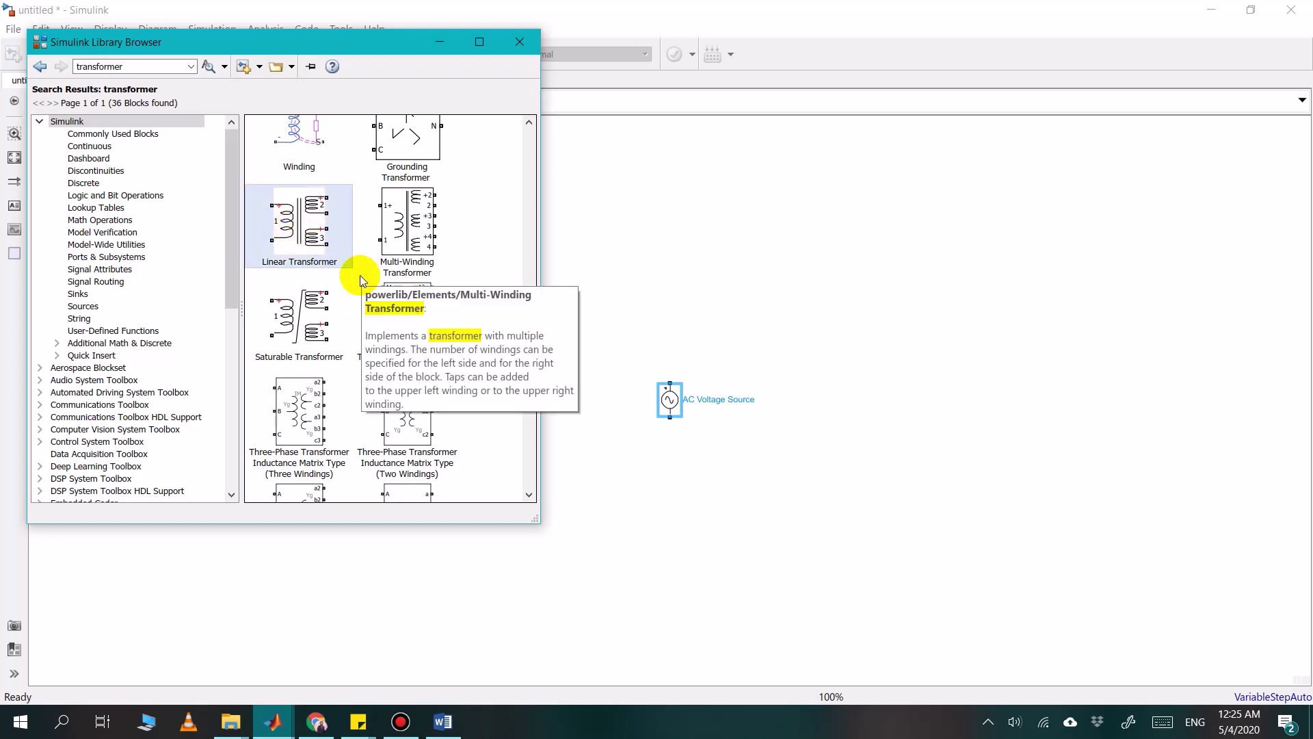
{"action": "scroll", "coordinate": [361, 335], "scroll_direction": "down", "scroll_amount": 1}
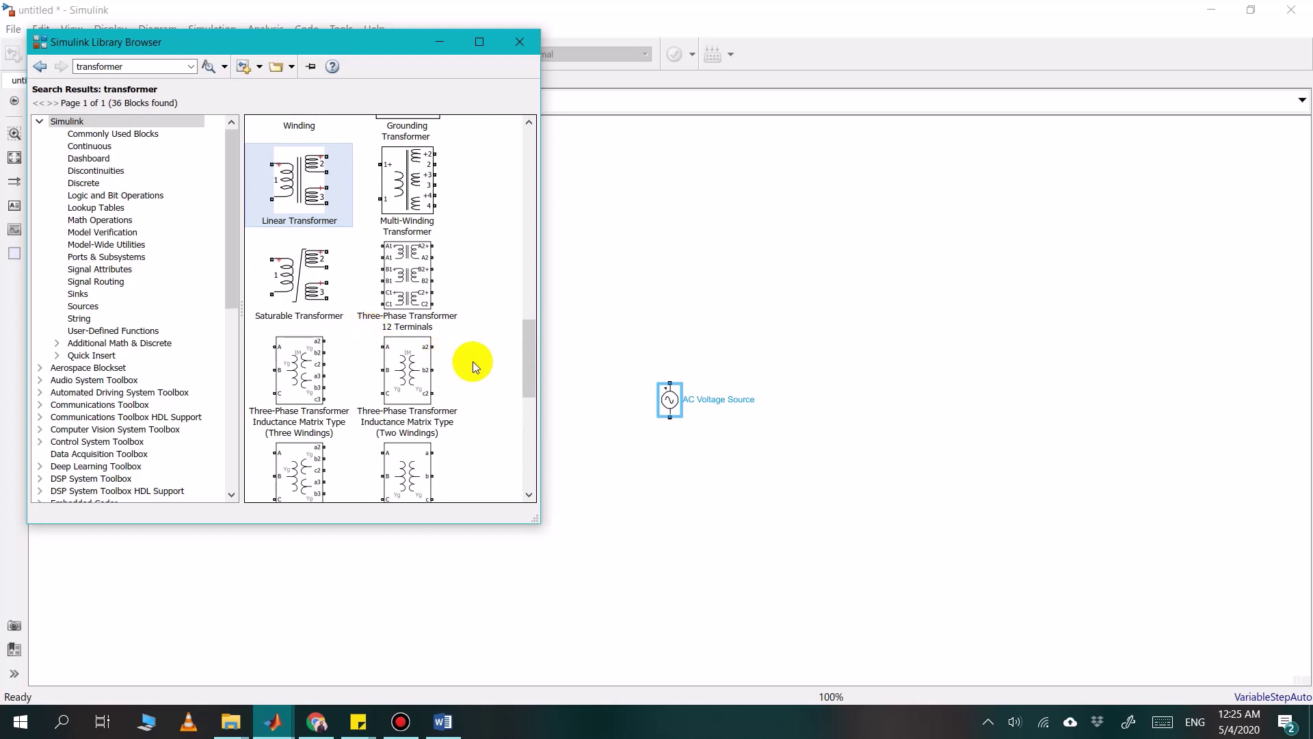
{"action": "scroll", "coordinate": [473, 361], "scroll_direction": "down", "scroll_amount": 1}
{"action": "scroll", "coordinate": [462, 322], "scroll_direction": "down", "scroll_amount": 3}
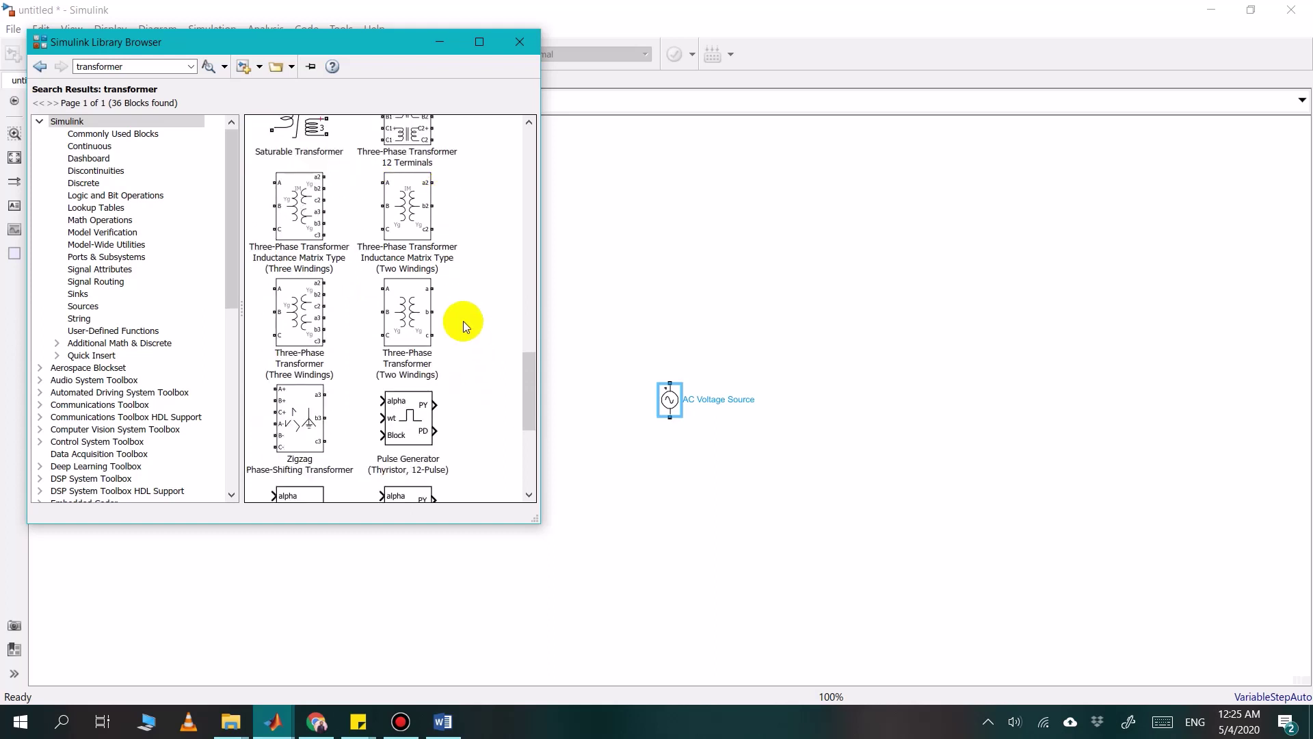
{"action": "left_click", "coordinate": [417, 339]}
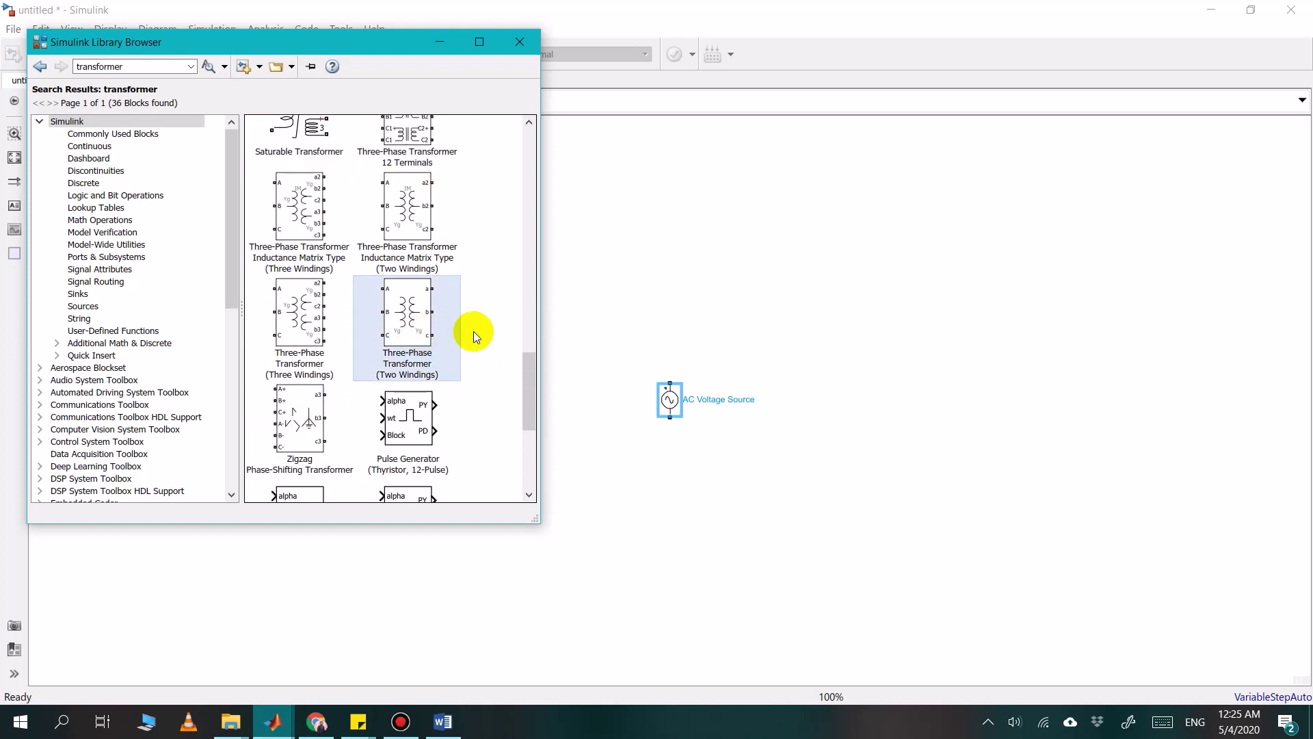
{"action": "right_click", "coordinate": [411, 316]}
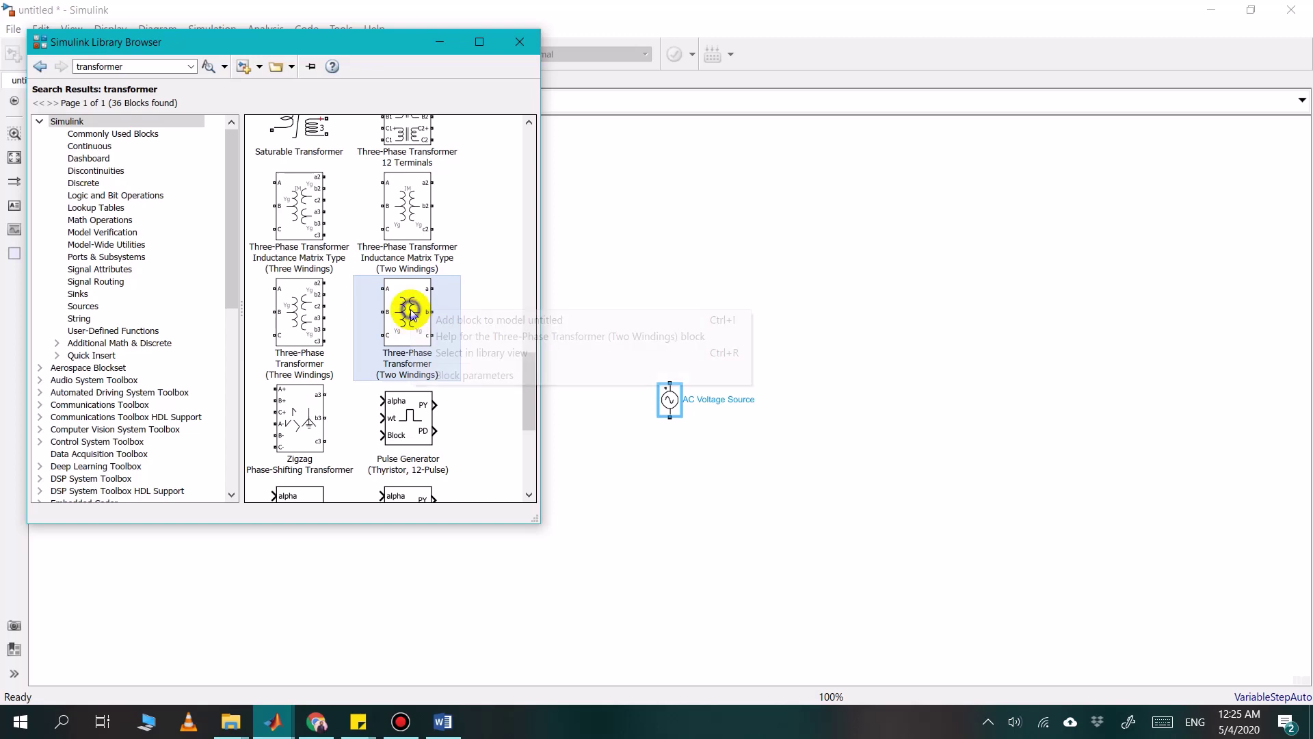
{"action": "left_click", "coordinate": [441, 321]}
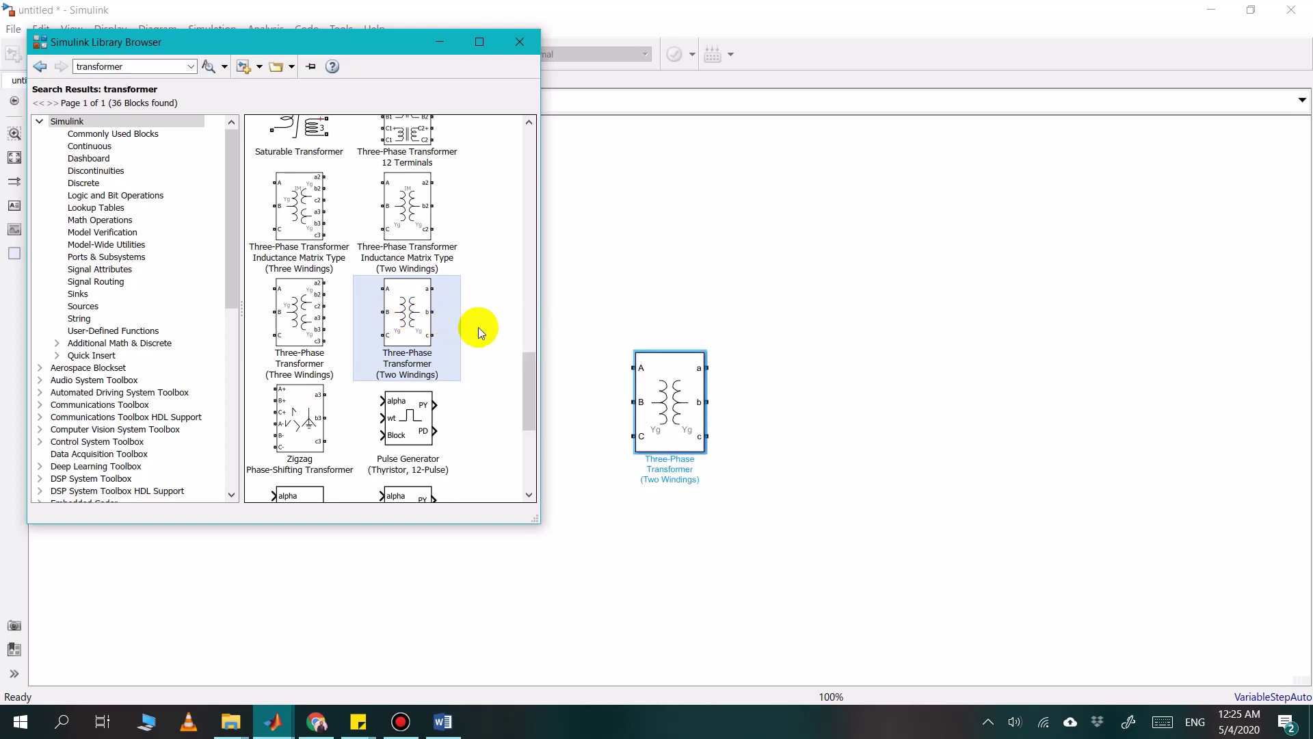
Search the block library for "RLC" and add the Series RLC Branch block to the model
{"action": "scroll", "coordinate": [470, 297], "scroll_direction": "up", "scroll_amount": 5}
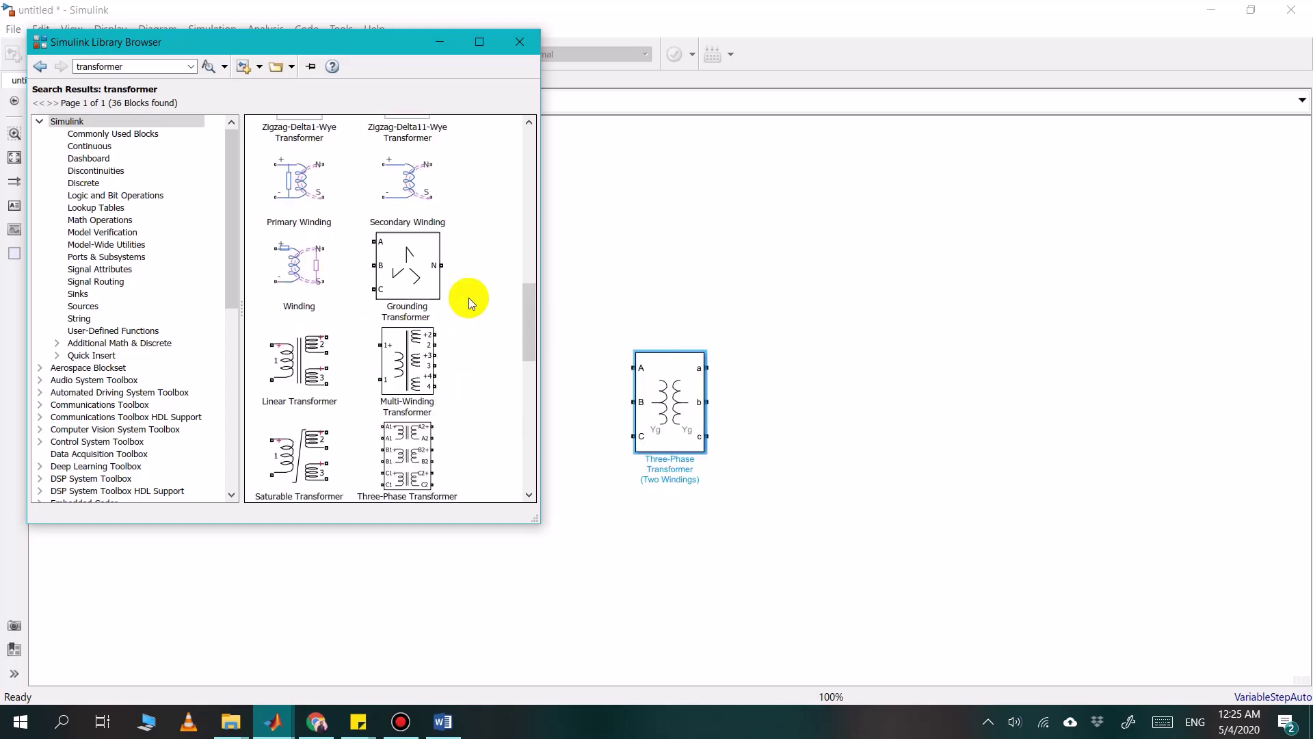
{"action": "left_click", "coordinate": [151, 66]}
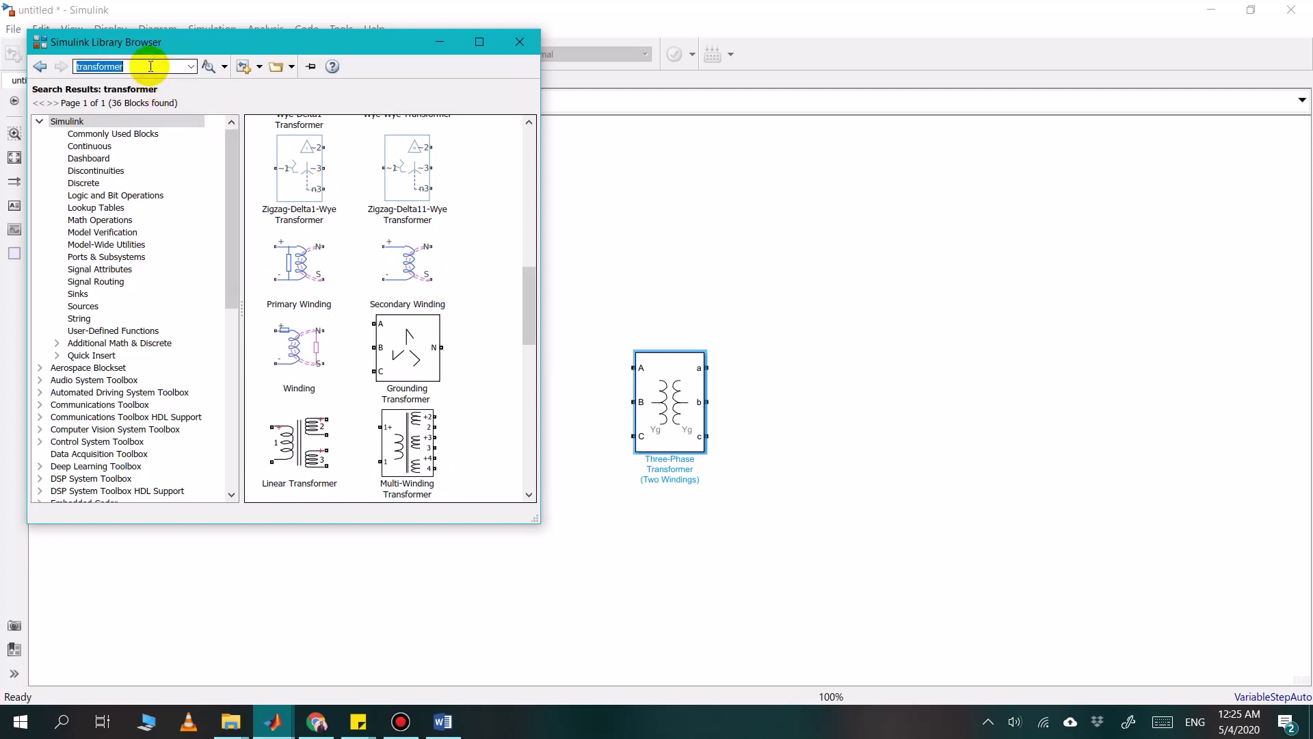
{"action": "type", "text": "RLC"}
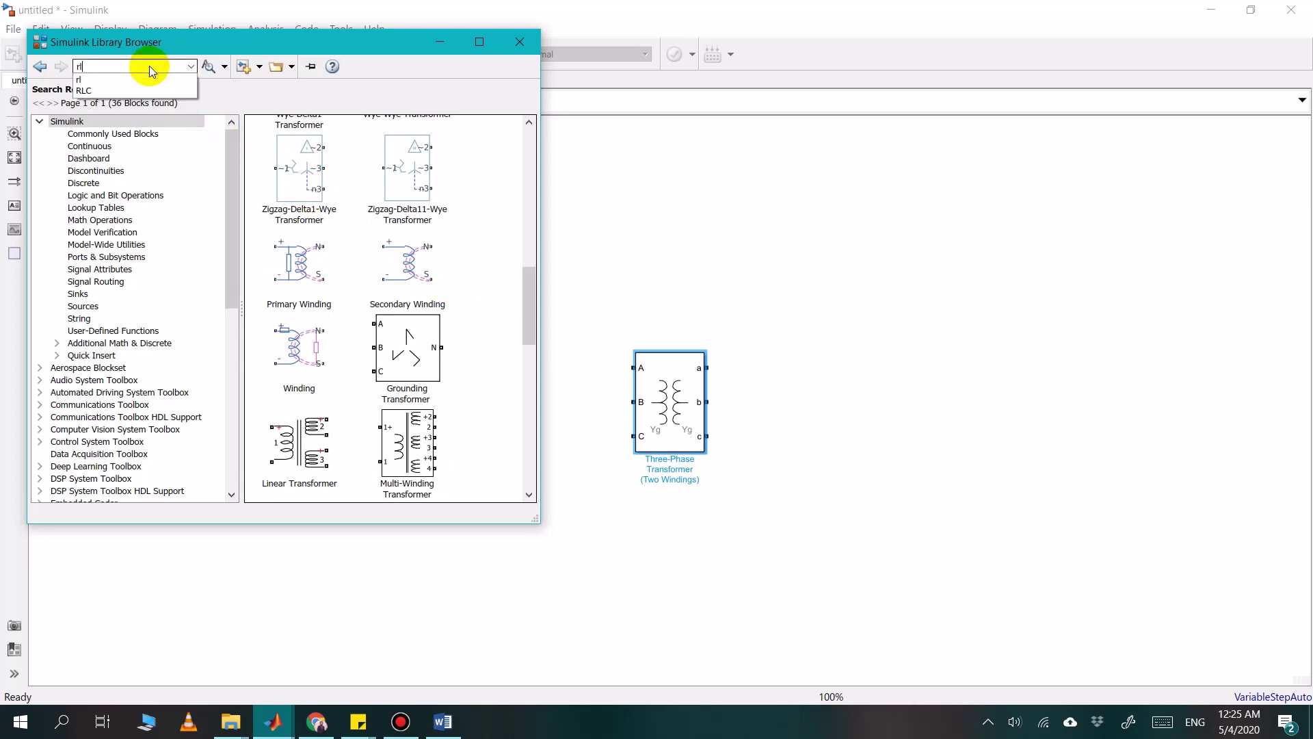
{"action": "key", "text": "Return"}
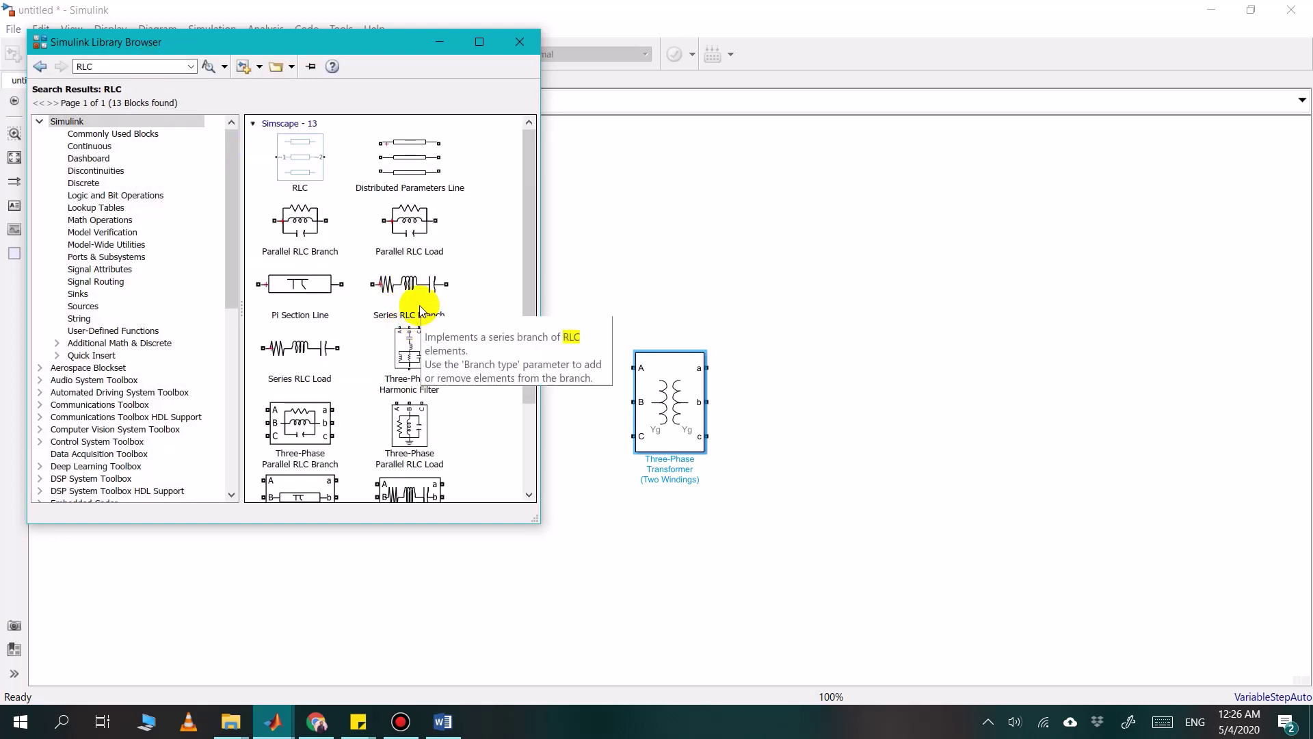
{"action": "right_click", "coordinate": [420, 309]}
{"action": "left_click", "coordinate": [449, 313]}
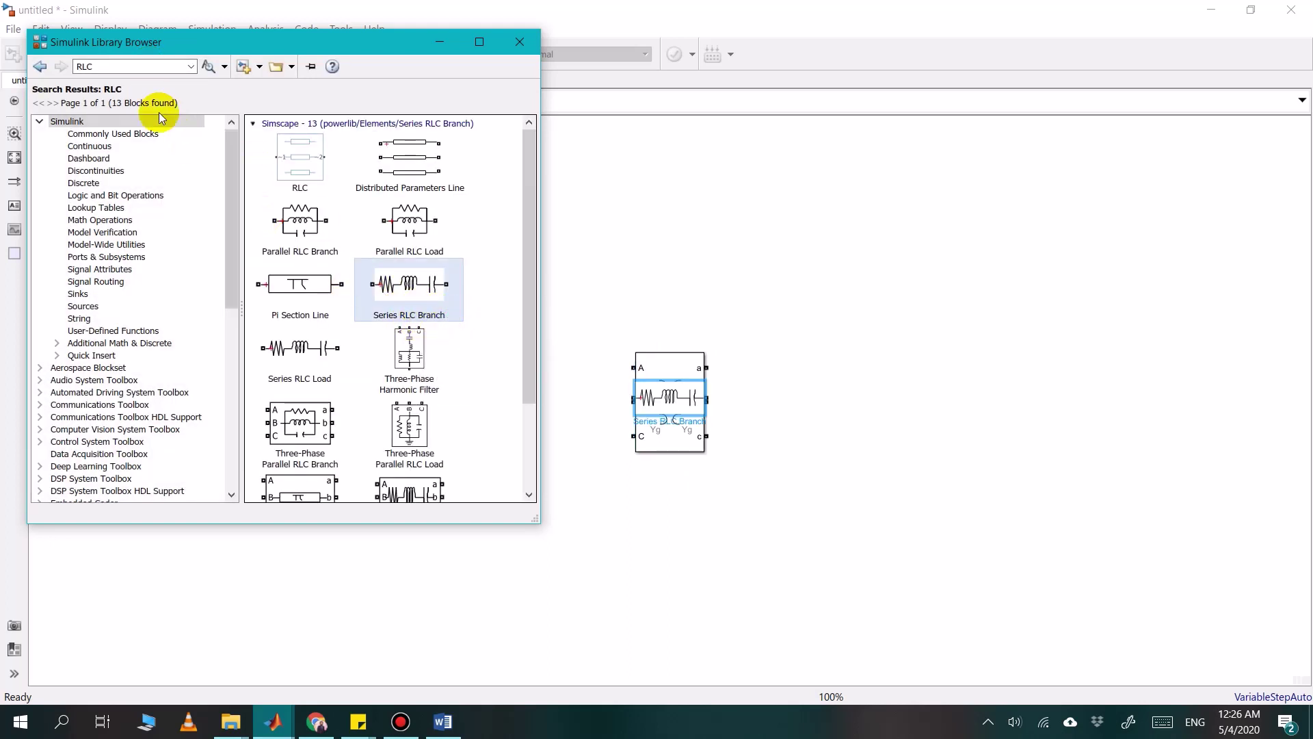
{"action": "left_click", "coordinate": [132, 64]}
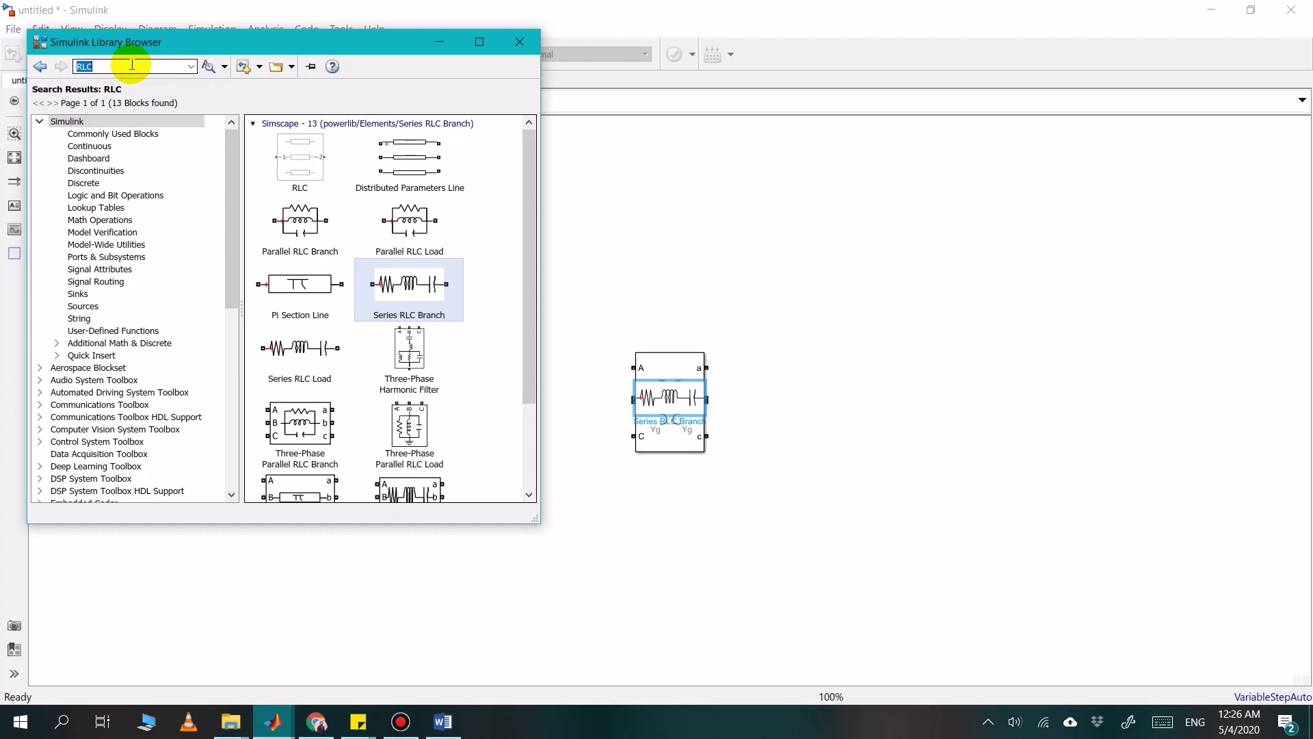
{"action": "type", "text": "vo"}
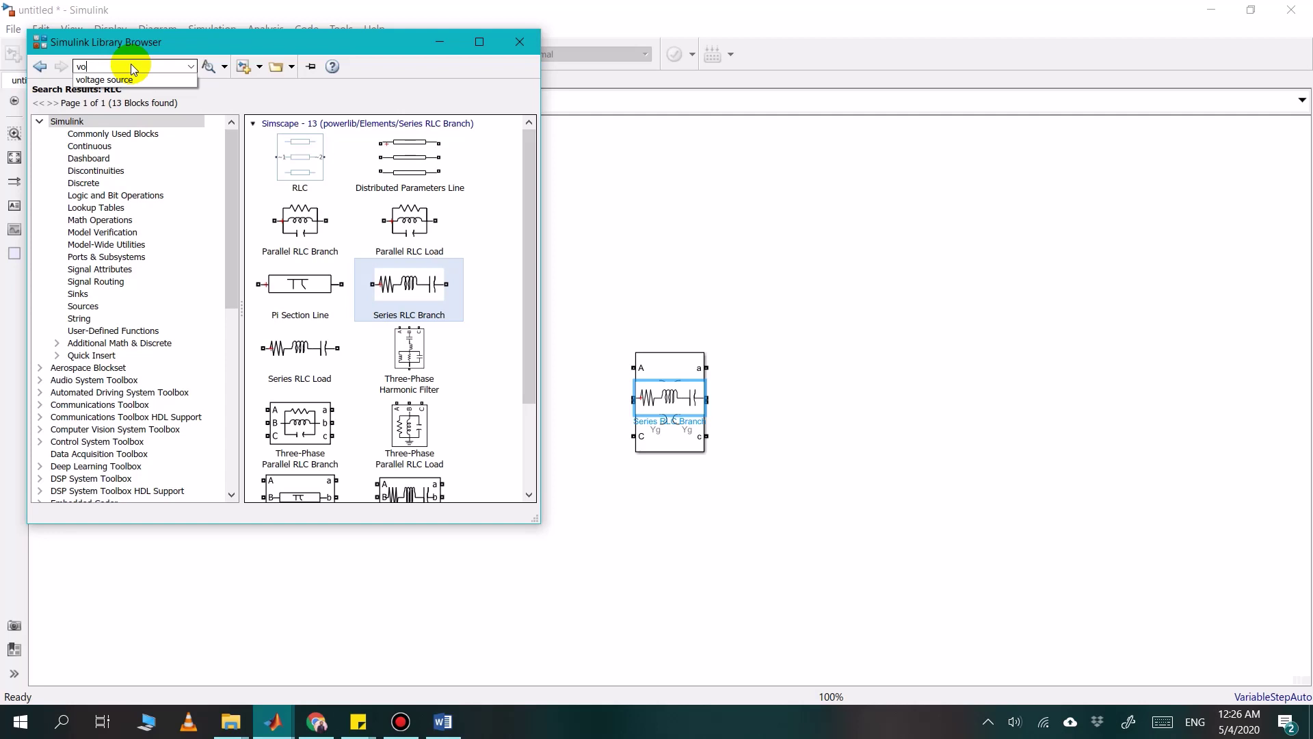
{"action": "key", "text": "BackSpace"}
{"action": "key", "text": "BackSpace"}
{"action": "type", "text": "ol"}
{"action": "key", "text": "BackSpace"}
{"action": "key", "text": "BackSpace"}
{"action": "key", "text": "BackSpace"}
{"action": "key", "text": "BackSpace"}
{"action": "key", "text": "BackSpace"}
{"action": "key", "text": "BackSpace"}
{"action": "key", "text": "BackSpace"}
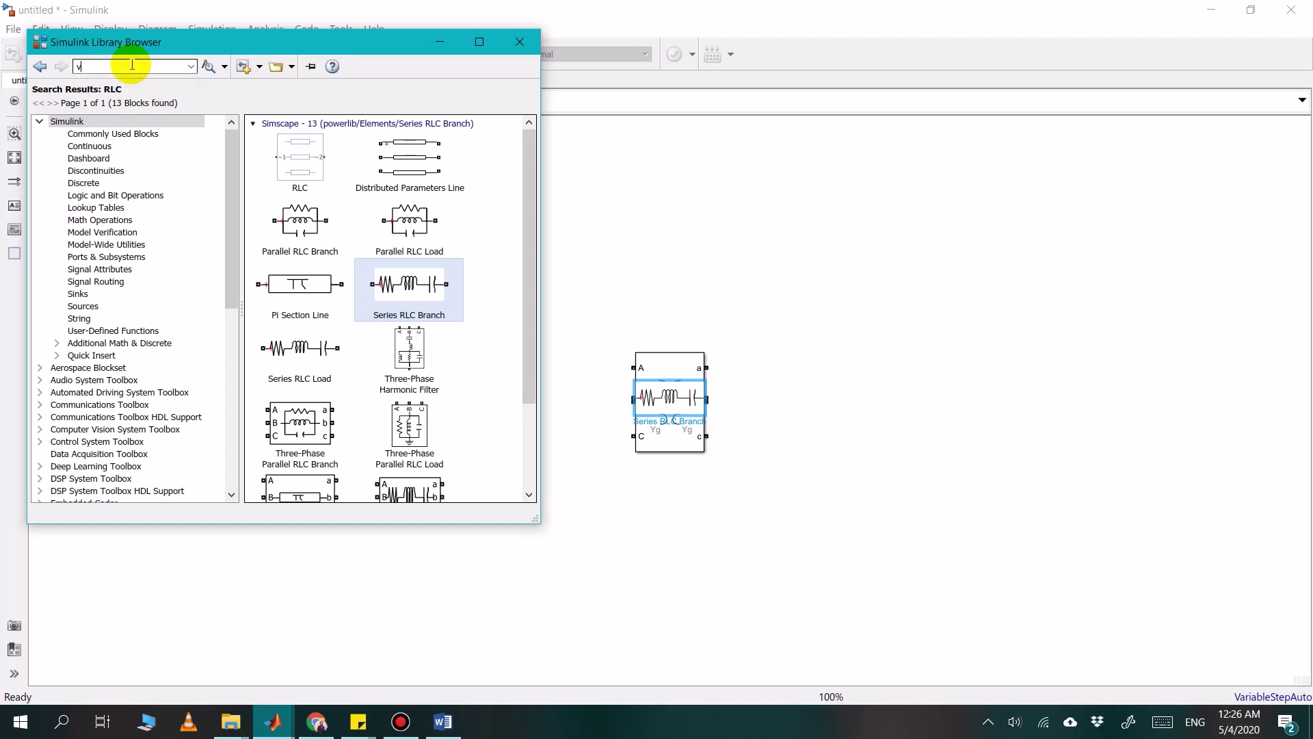
{"action": "key", "text": "BackSpace"}
{"action": "type", "text": "me"}
{"action": "key", "text": "BackSpace"}
{"action": "key", "text": "BackSpace"}
Search the block library for "current measurement" and add the Current Measurement block to the model
{"action": "type", "text": "current measurement"}
{"action": "key", "text": "Return"}
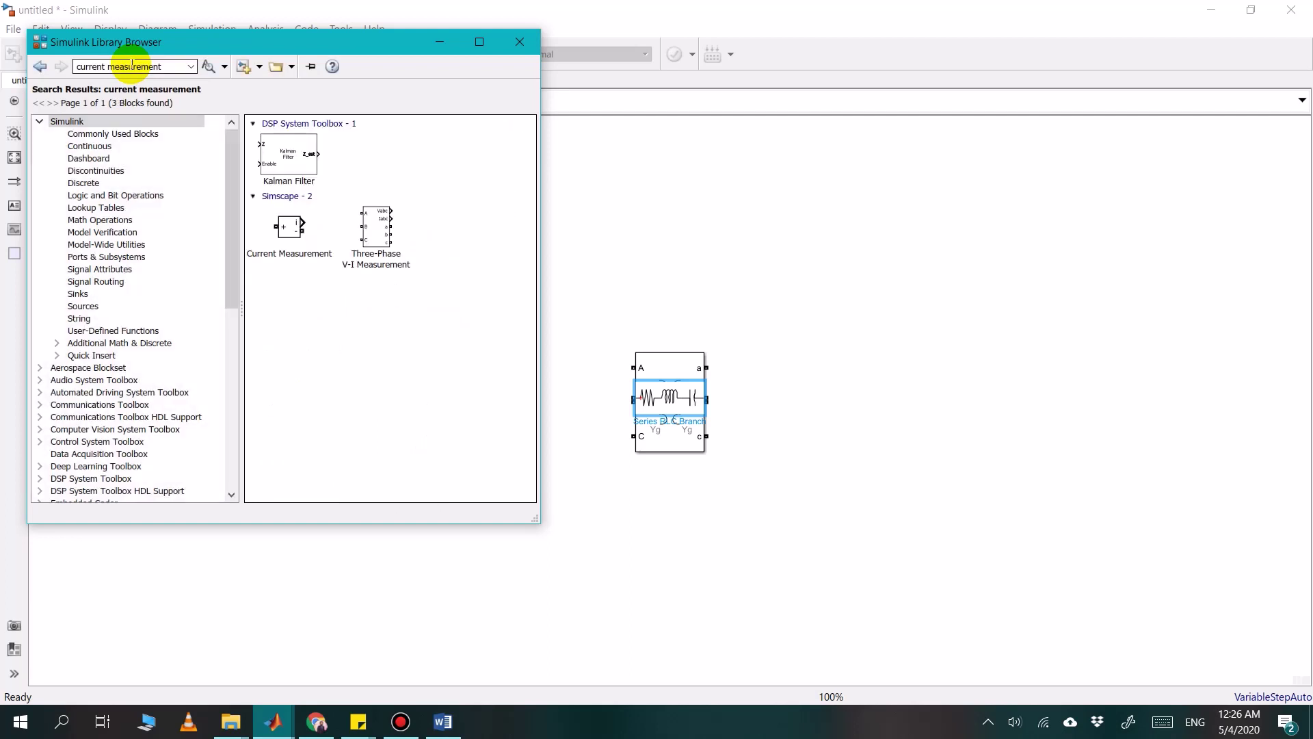
{"action": "left_click", "coordinate": [298, 235]}
{"action": "right_click", "coordinate": [298, 237]}
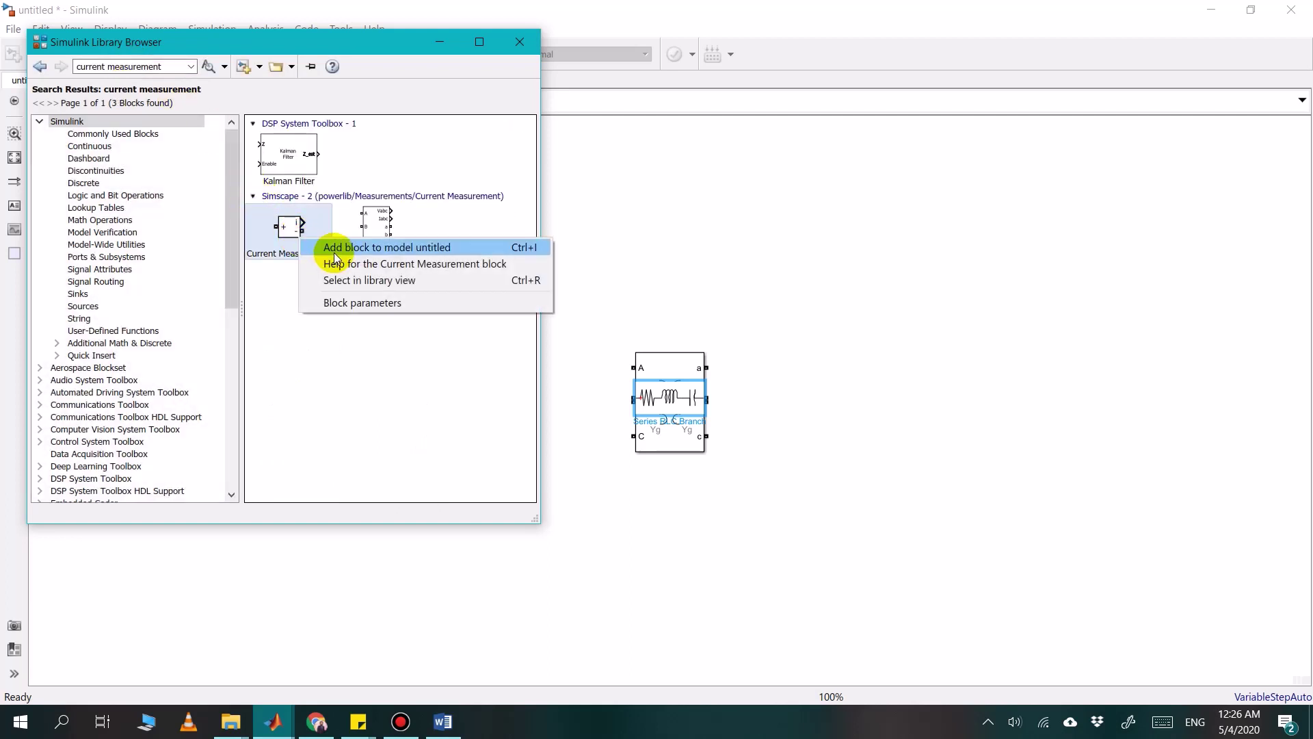
{"action": "left_click", "coordinate": [335, 245]}
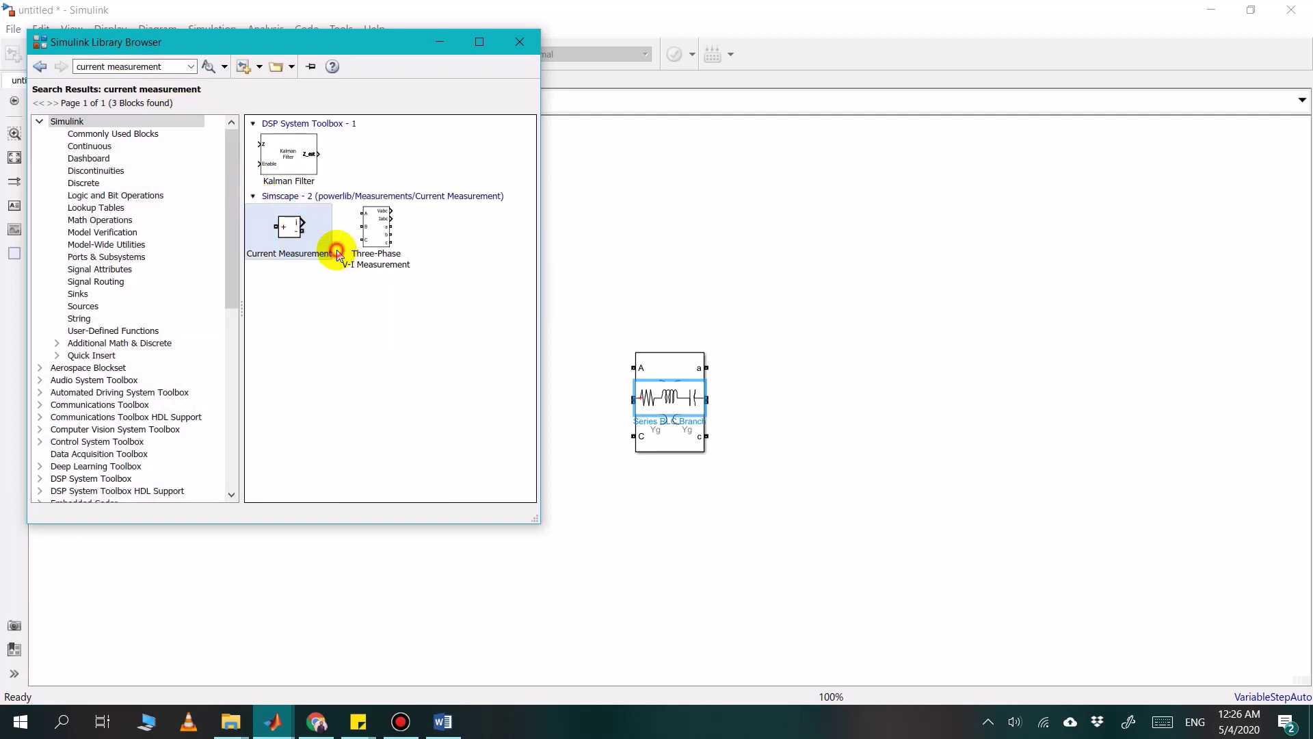
Change the library search to "voltage measurement" and add the Voltage Measurement block to the model
{"action": "left_click", "coordinate": [102, 63]}
{"action": "left_click", "coordinate": [102, 63]}
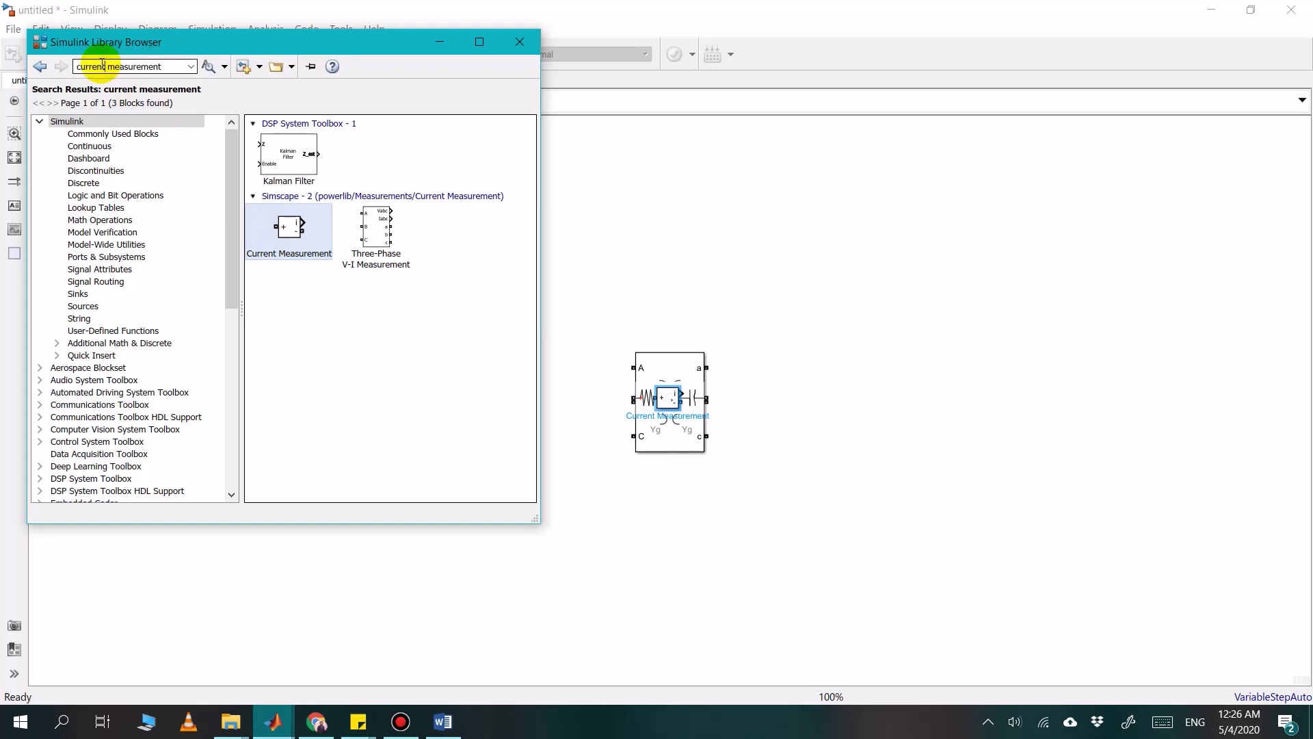
{"action": "key", "text": "BackSpace"}
{"action": "key", "text": "BackSpace"}
{"action": "key", "text": "BackSpace"}
{"action": "key", "text": "BackSpace"}
{"action": "key", "text": "BackSpace"}
{"action": "key", "text": "BackSpace"}
{"action": "key", "text": "BackSpace"}
{"action": "type", "text": "voltage"}
{"action": "key", "text": "Return"}
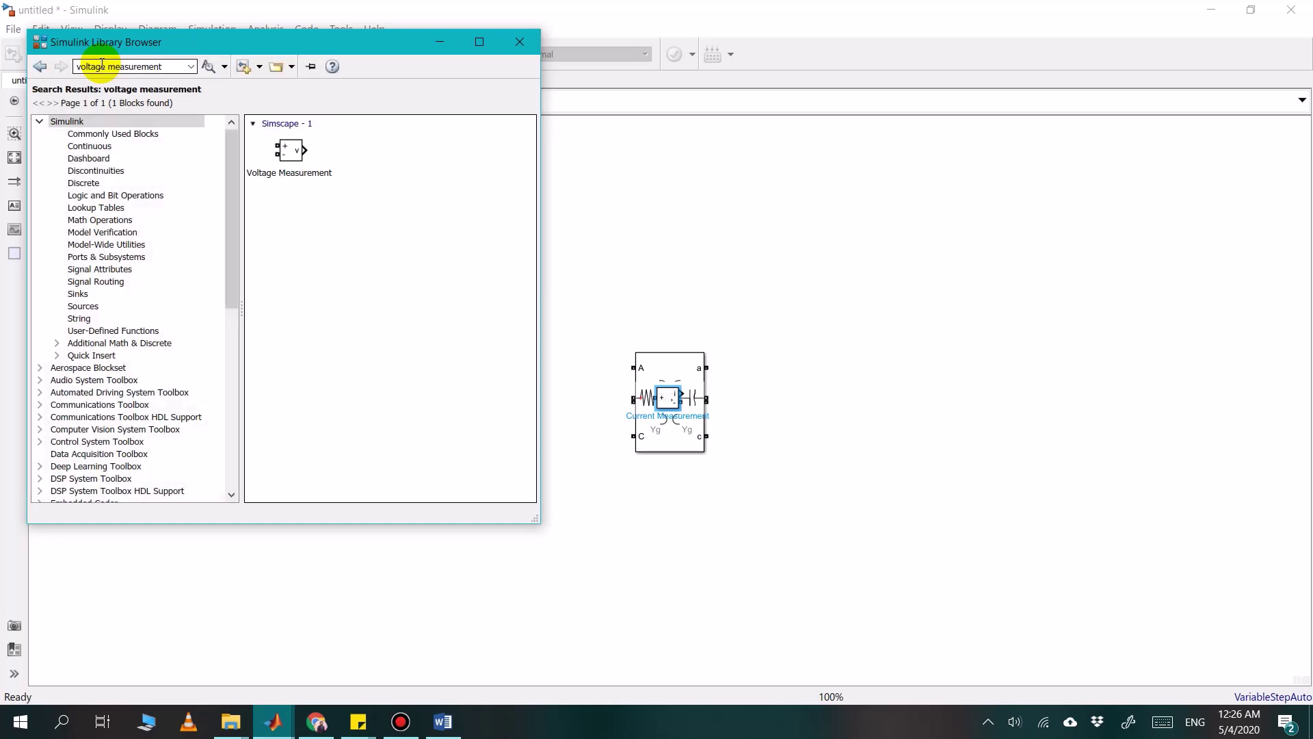
{"action": "left_click", "coordinate": [299, 159]}
{"action": "right_click", "coordinate": [302, 161]}
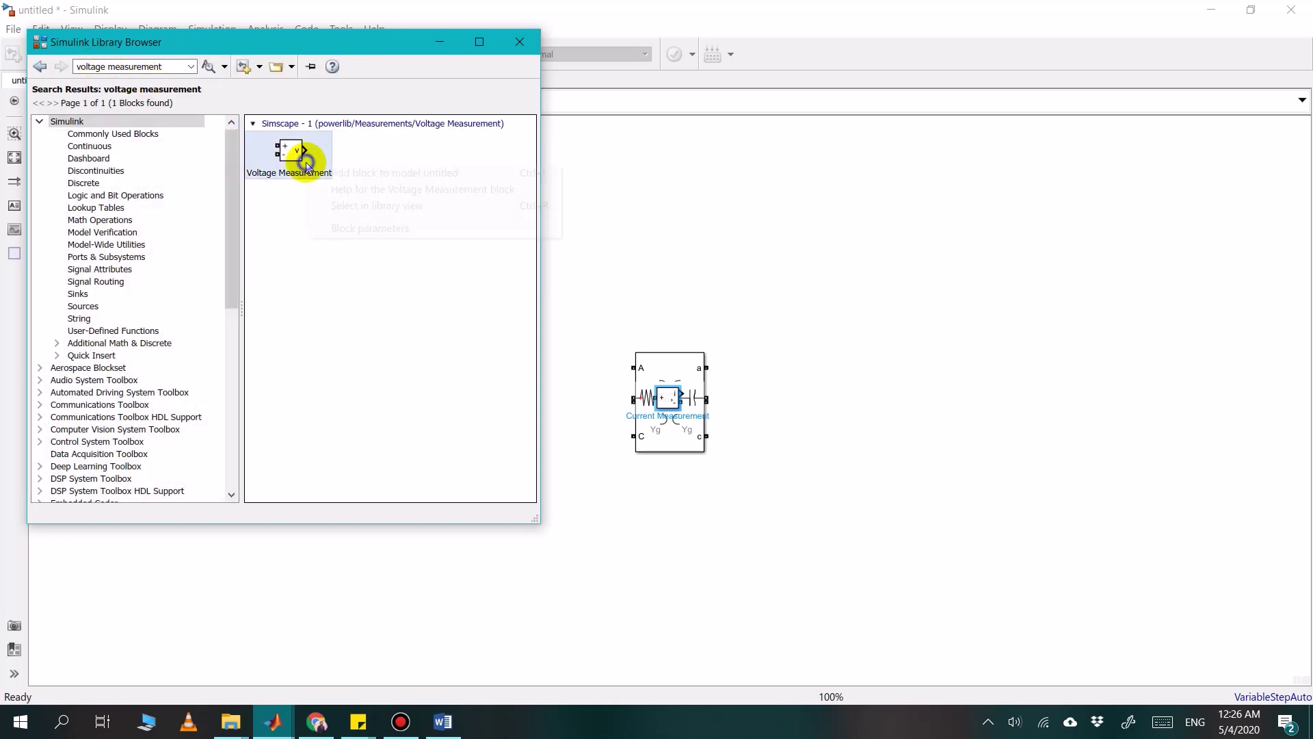
{"action": "left_click", "coordinate": [329, 172]}
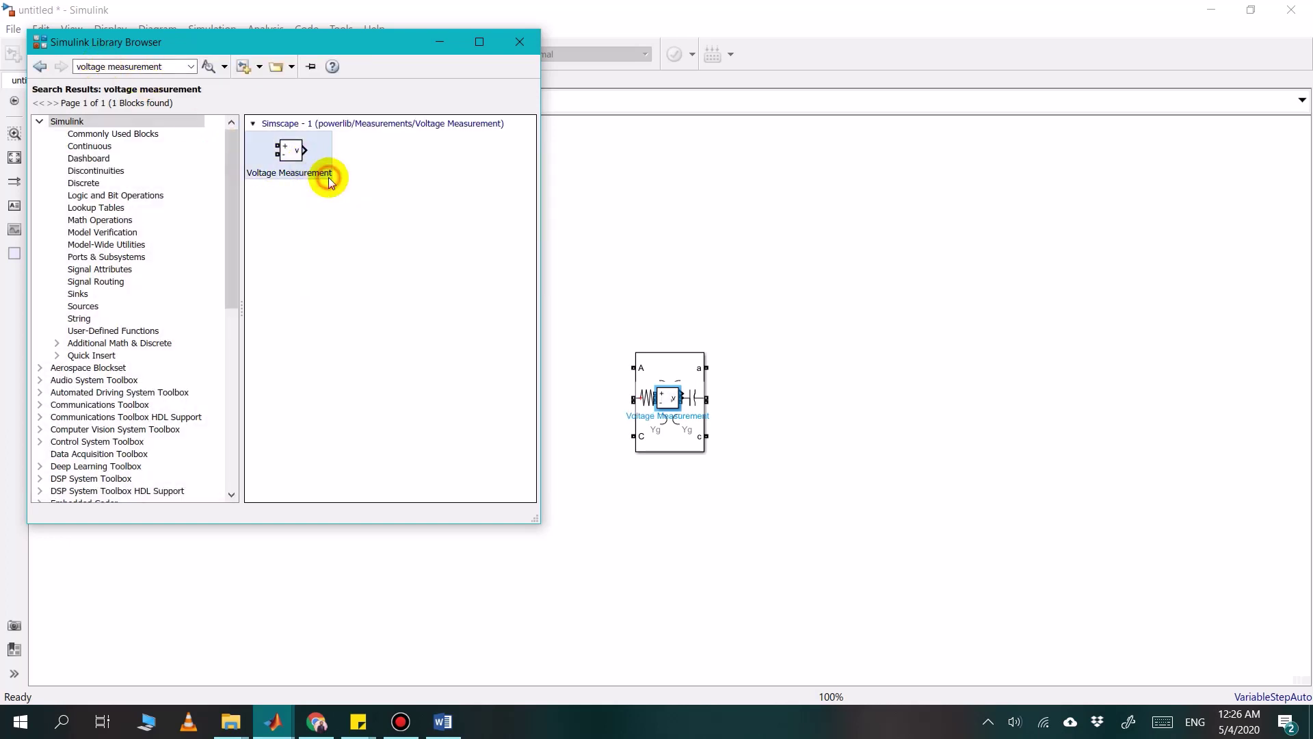
Search the block library for "root mean square" and add the Simscape RMS measurement block to the model
{"action": "left_click", "coordinate": [165, 66]}
{"action": "type", "text": "rms"}
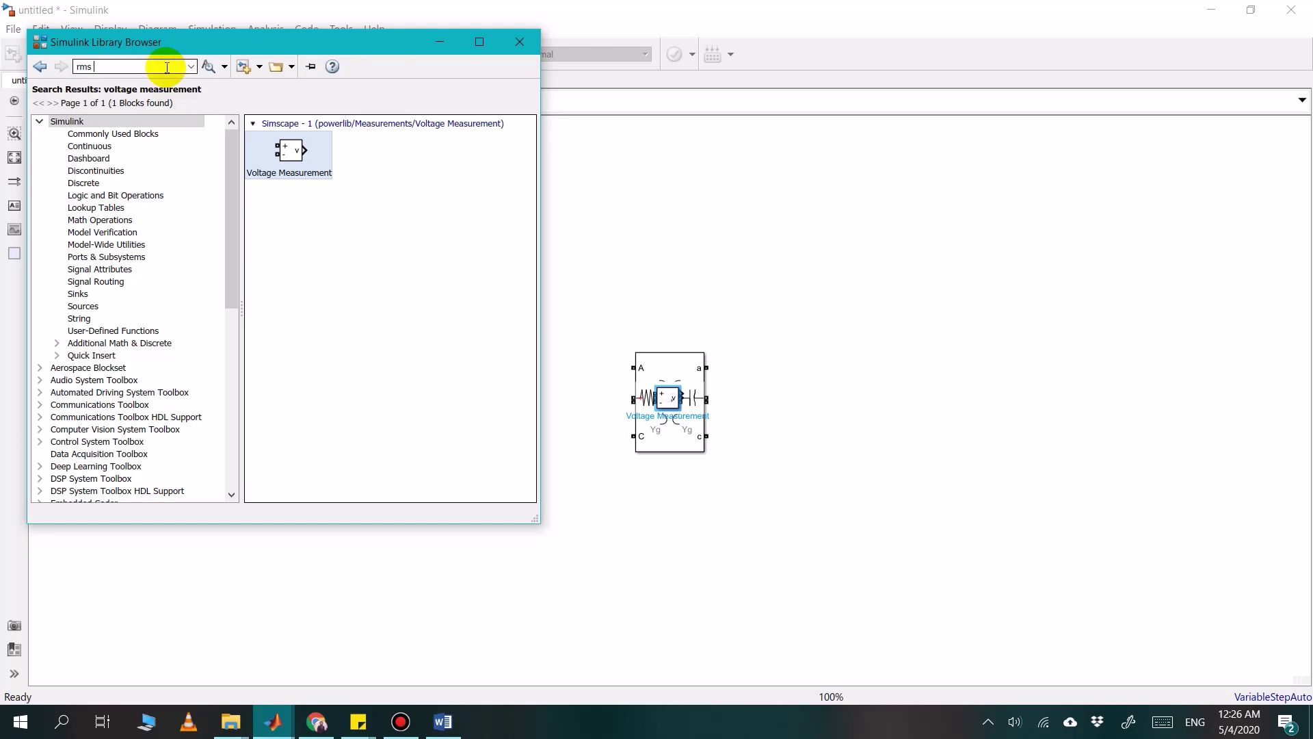
{"action": "key", "text": "BackSpace"}
{"action": "key", "text": "BackSpace"}
{"action": "key", "text": "BackSpace"}
{"action": "type", "text": "root"}
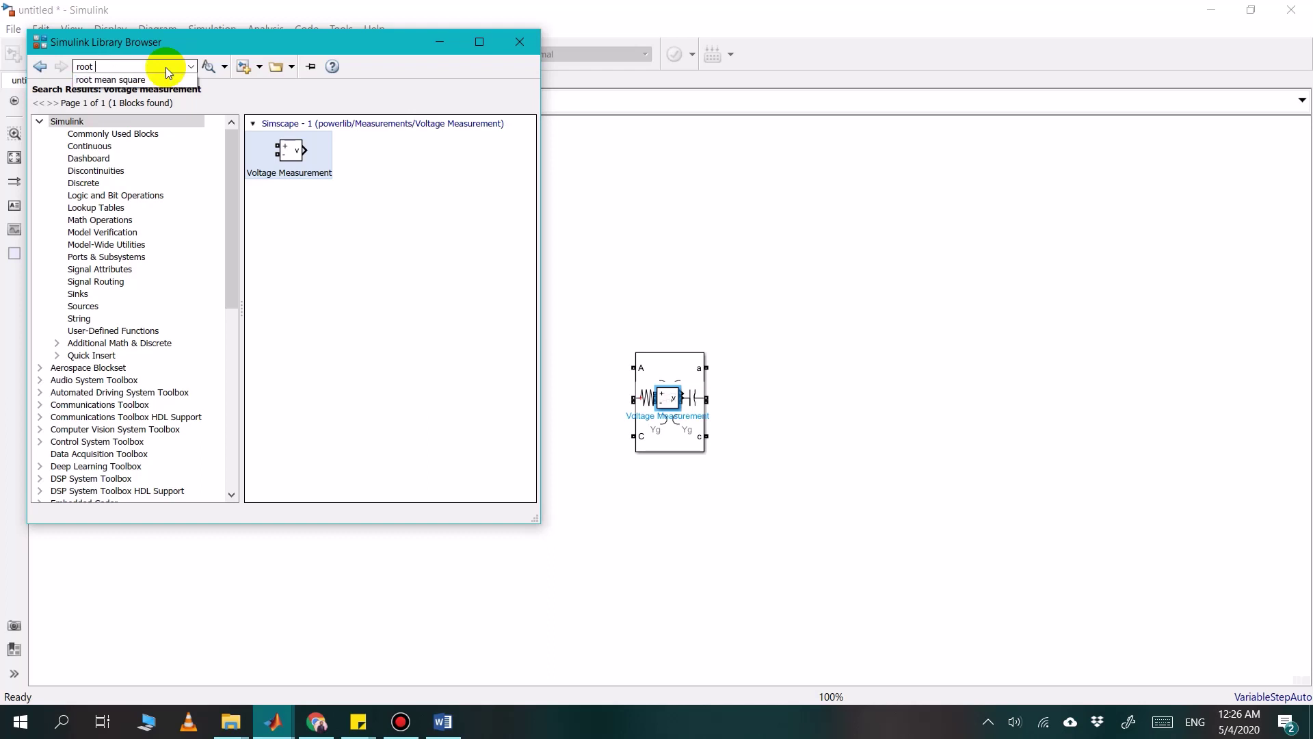
{"action": "key", "text": "Down"}
{"action": "key", "text": "Return"}
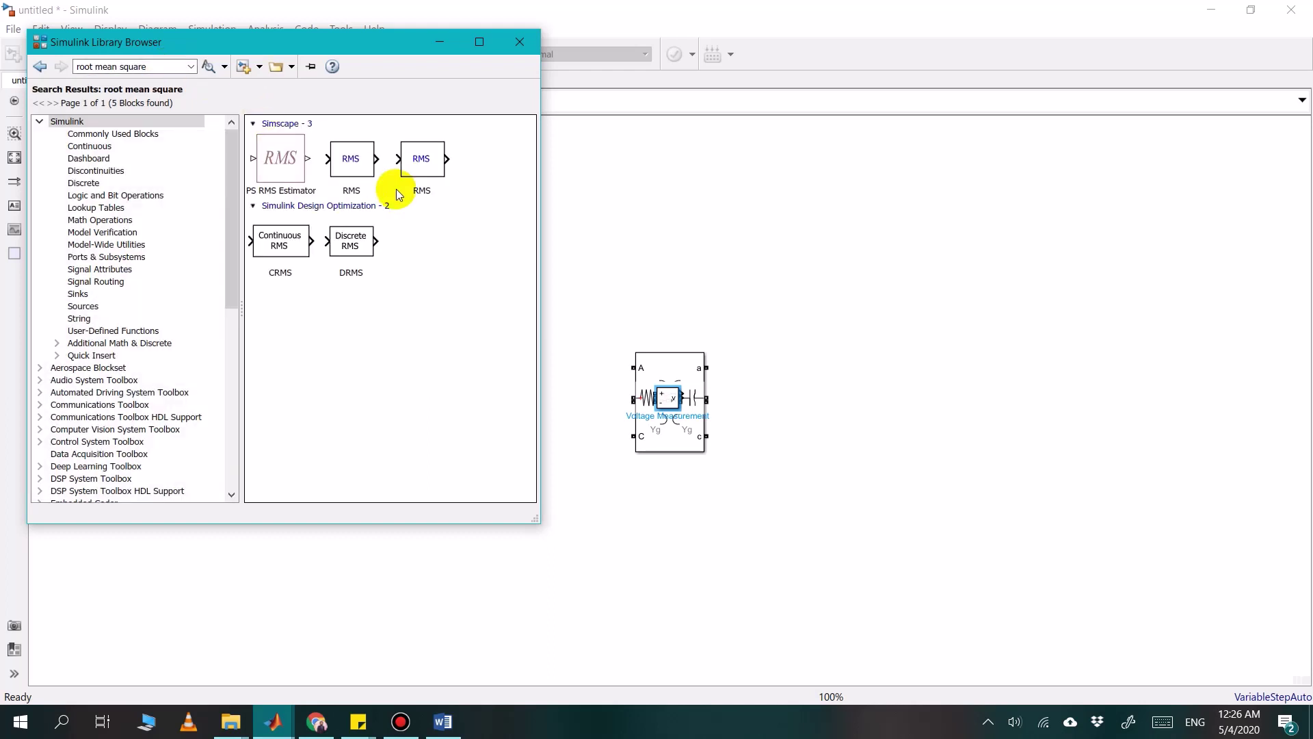
{"action": "left_click", "coordinate": [358, 166]}
{"action": "right_click", "coordinate": [361, 176]}
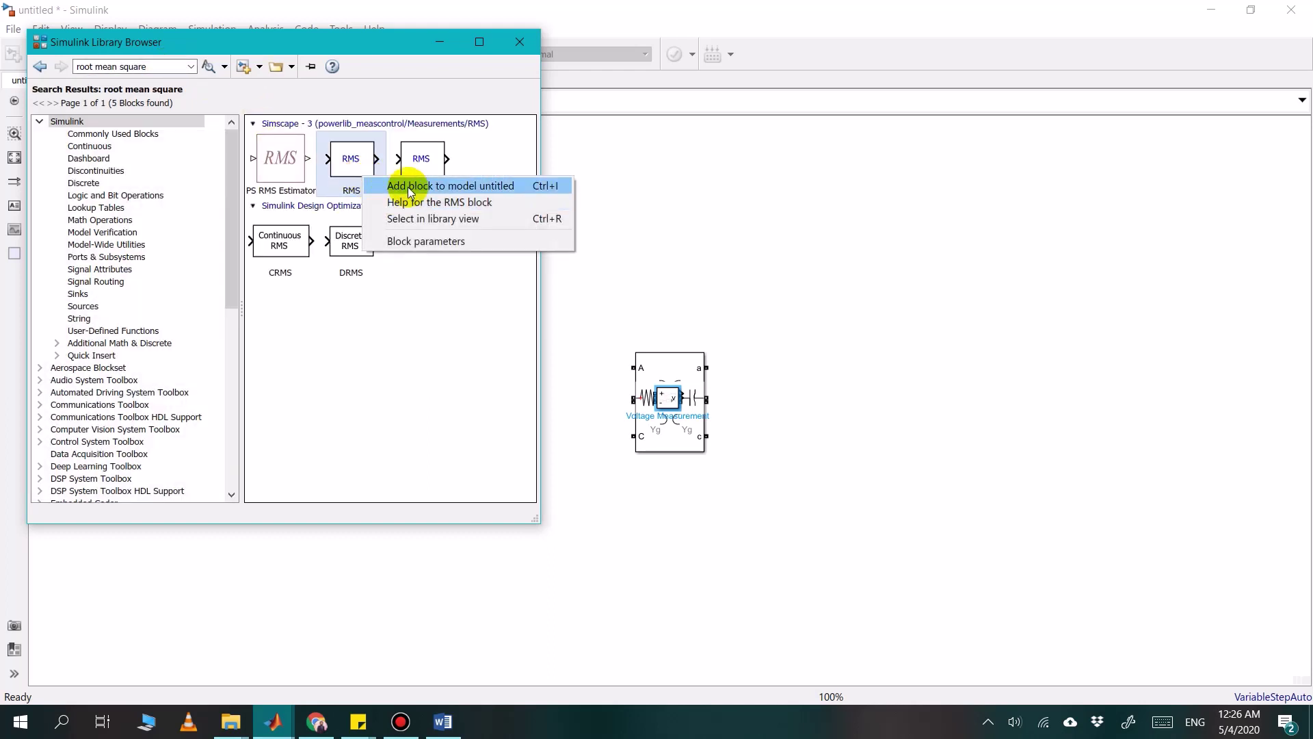
{"action": "left_click", "coordinate": [411, 192]}
Search the block library for "display", add the Simulink Display block with an input port to the model, and minimize the library
{"action": "triple_click", "coordinate": [157, 64]}
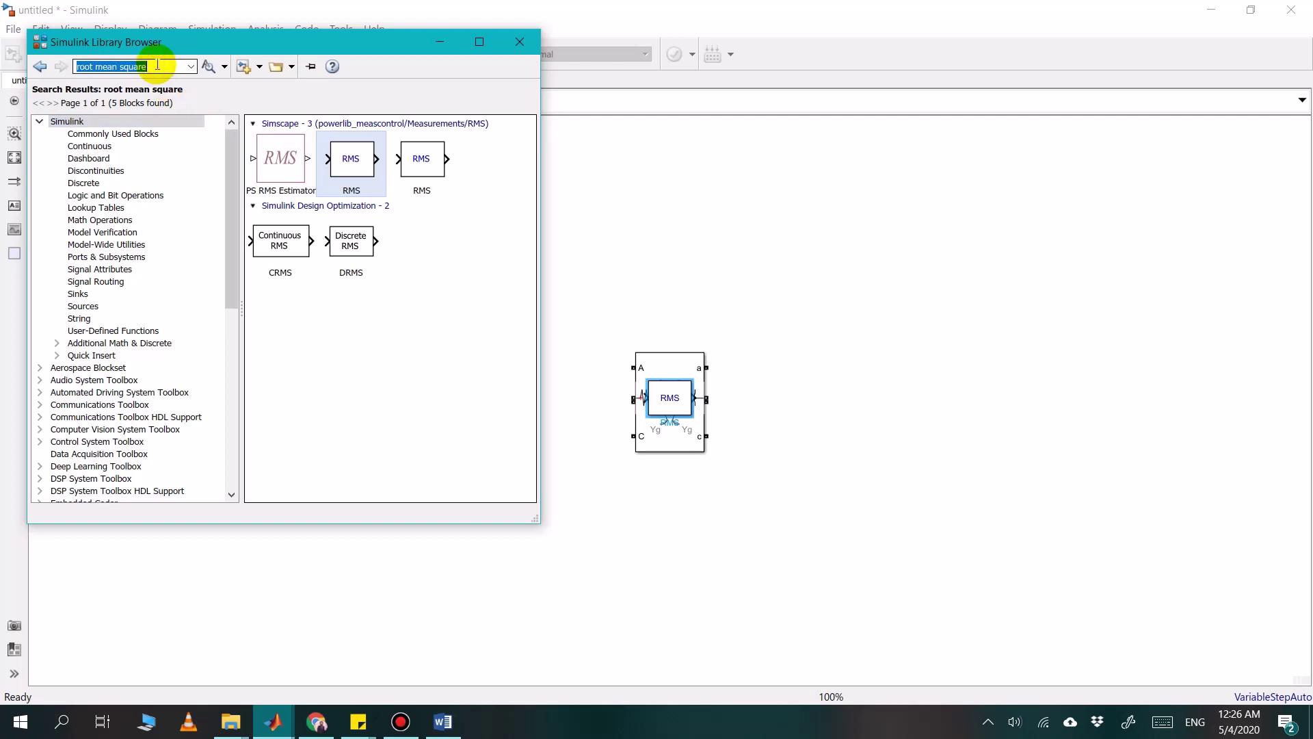
{"action": "type", "text": "display"}
{"action": "key", "text": "Return"}
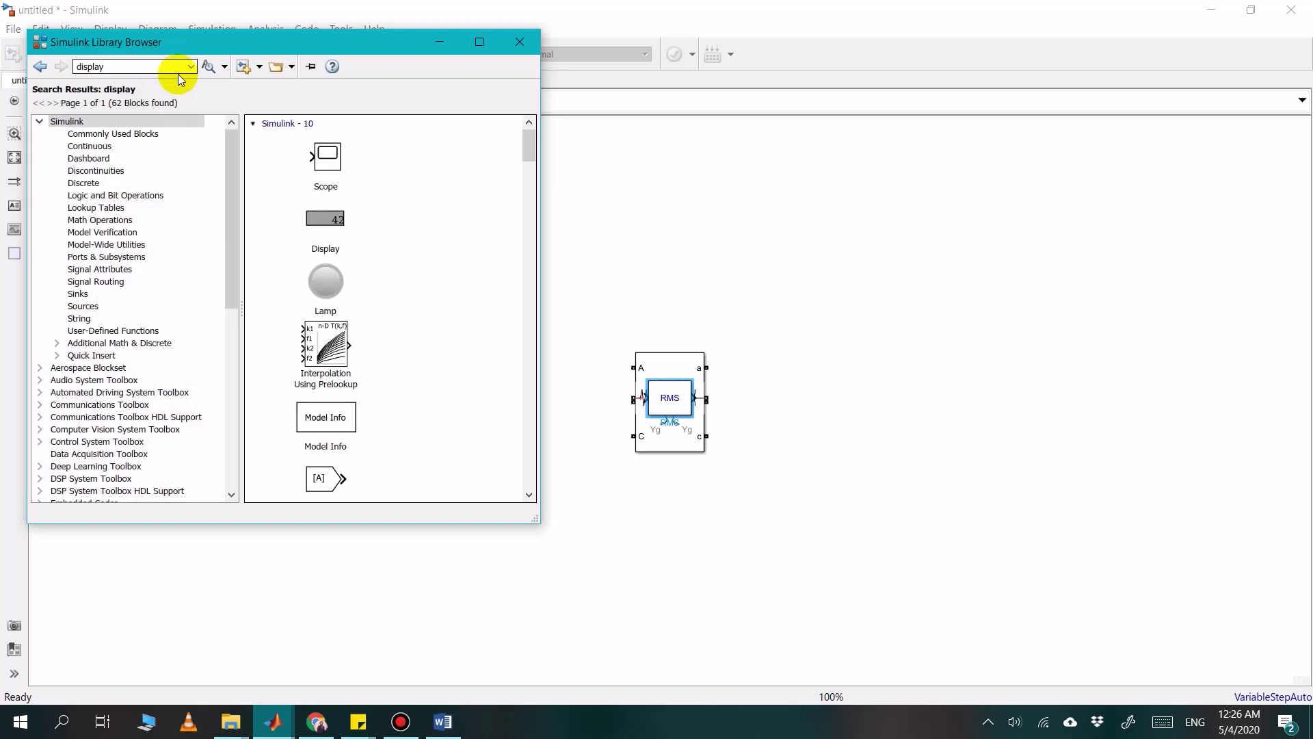
{"action": "scroll", "coordinate": [330, 359], "scroll_direction": "down", "scroll_amount": 5}
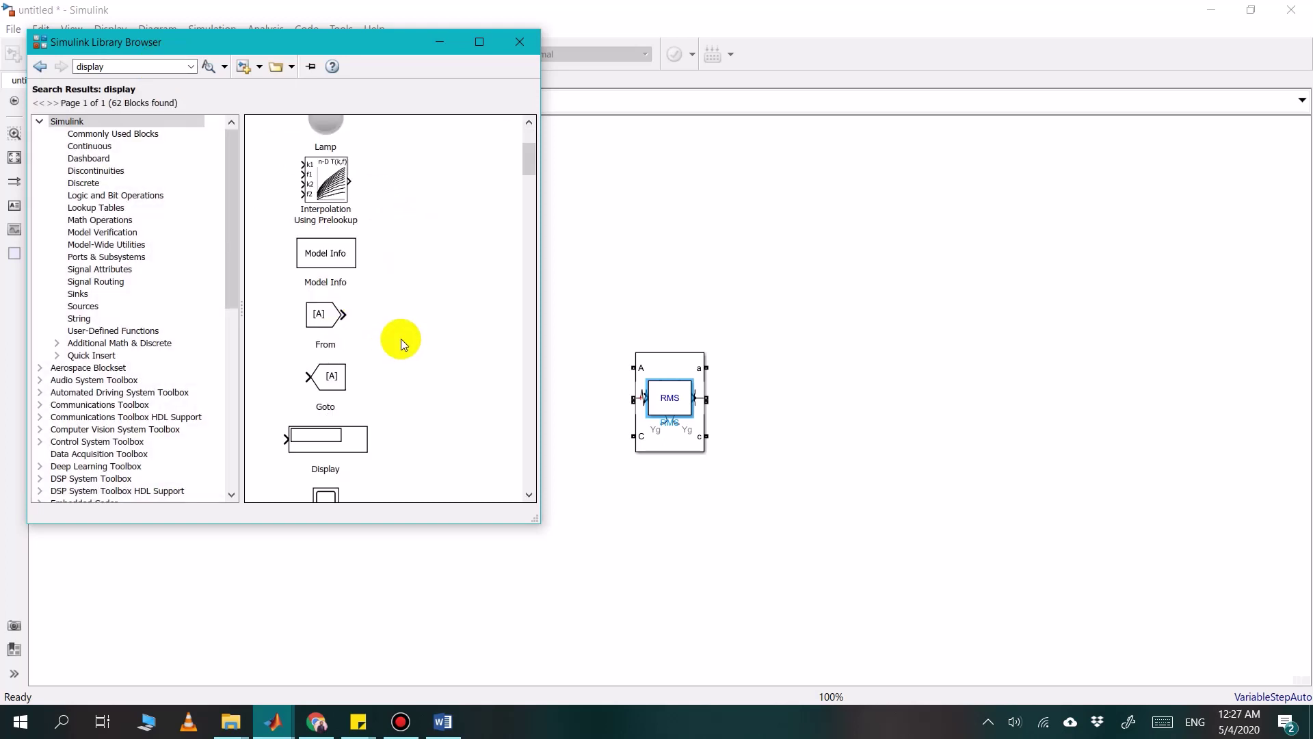
{"action": "left_click", "coordinate": [338, 349]}
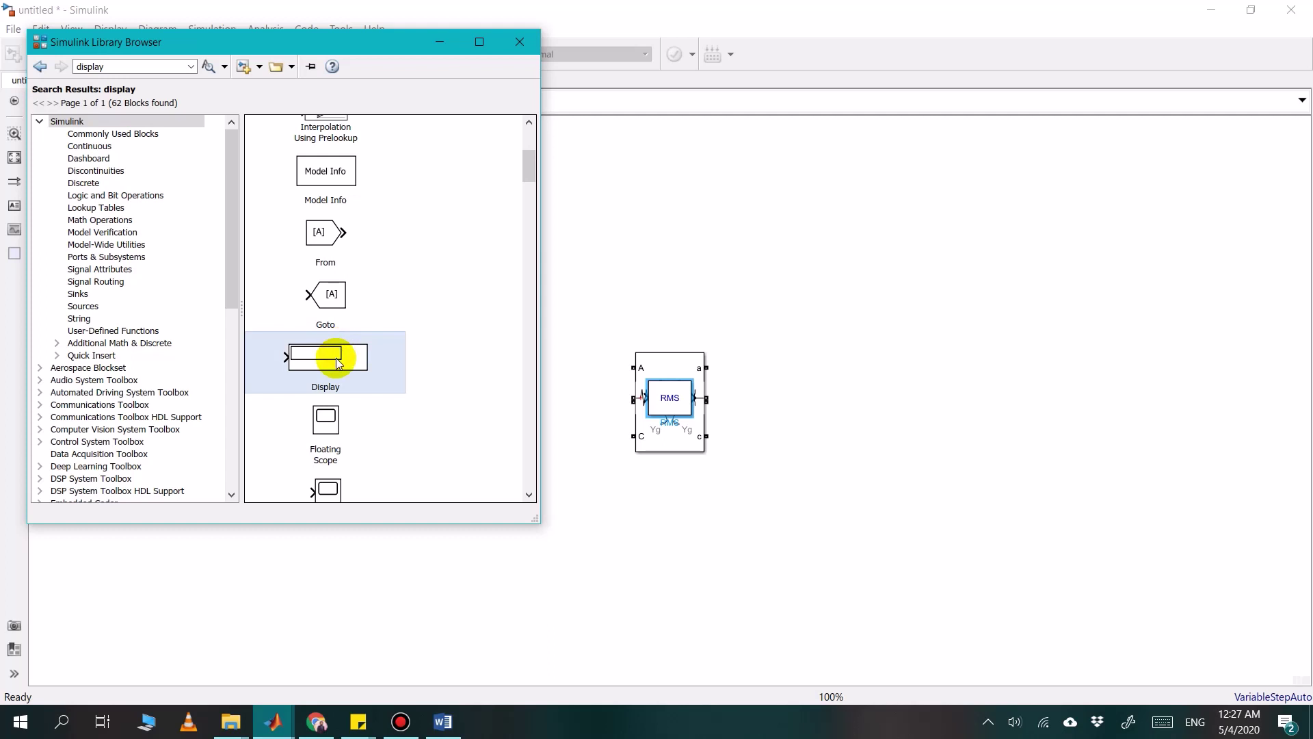
{"action": "right_click", "coordinate": [336, 358]}
{"action": "left_click", "coordinate": [374, 369]}
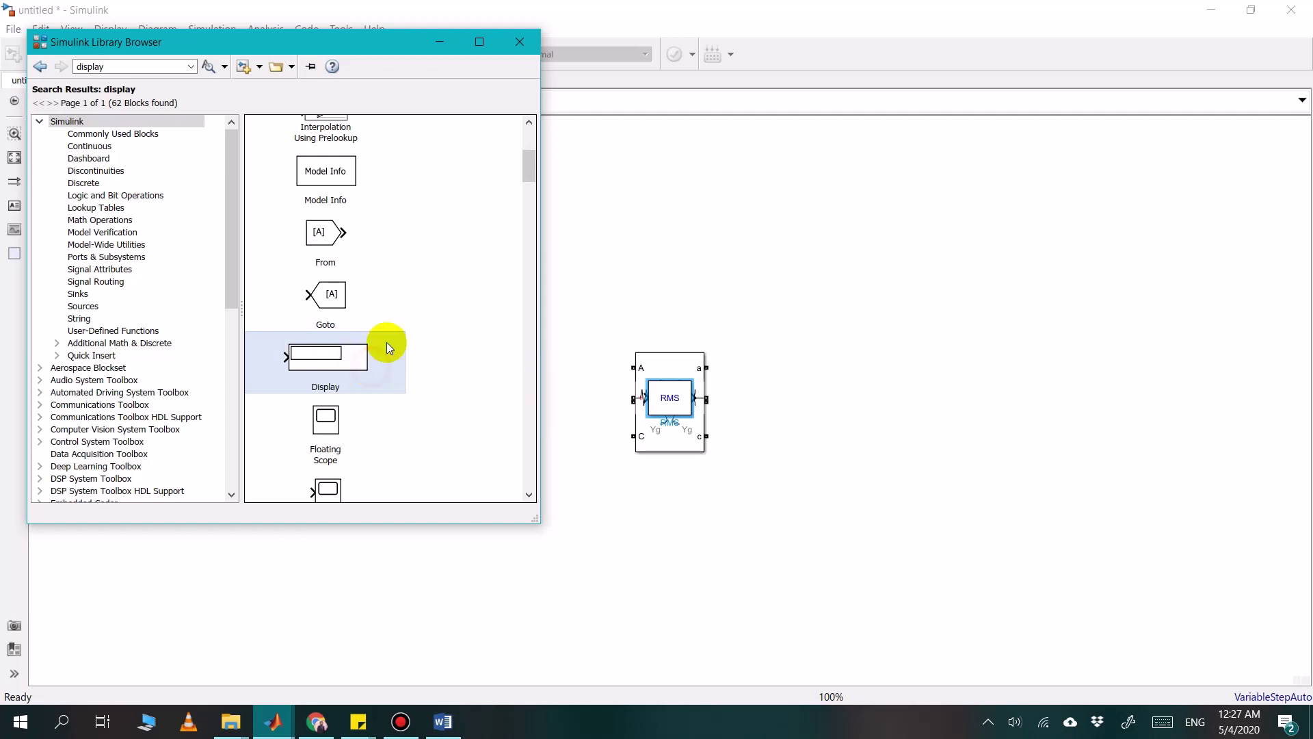
{"action": "left_click", "coordinate": [448, 43]}
Move the RMS, Voltage Measurement and Current Measurement blocks off the block stack to free space near the Display block
{"action": "left_click", "coordinate": [673, 399]}
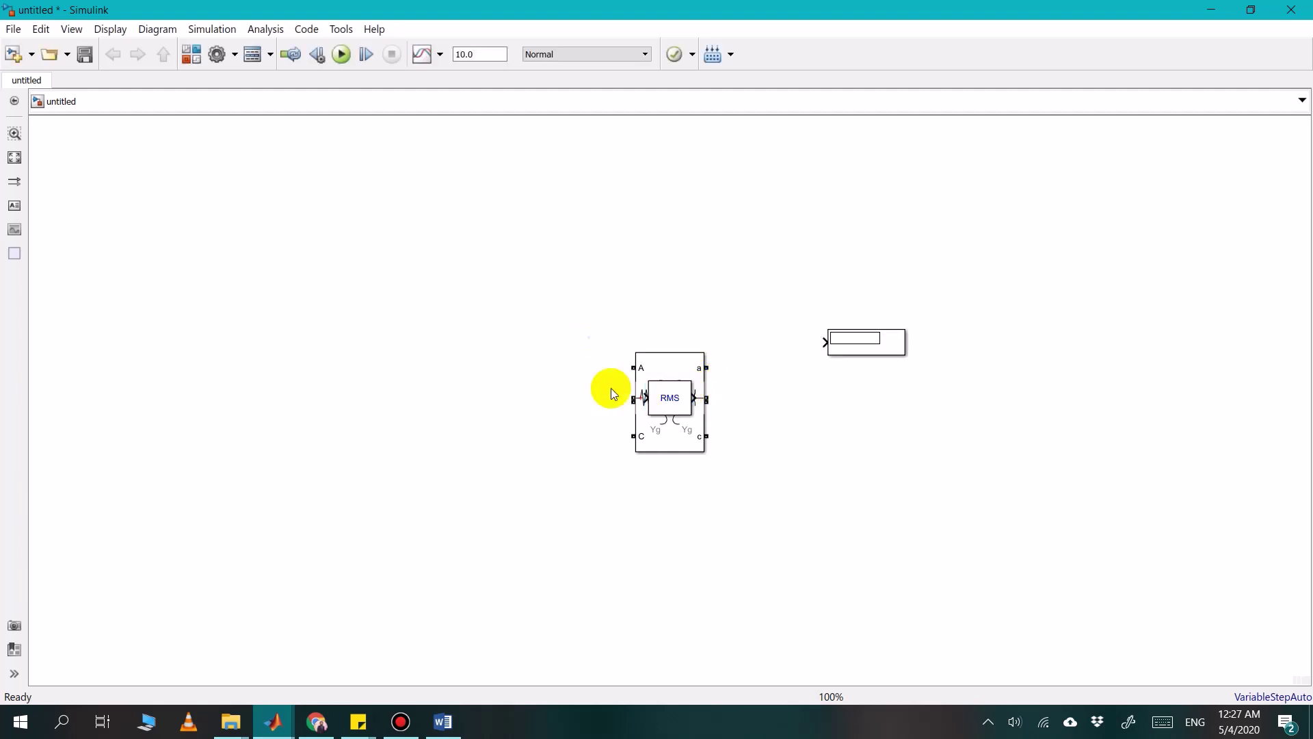
{"action": "left_click_drag", "start_coordinate": [677, 398], "coordinate": [865, 402]}
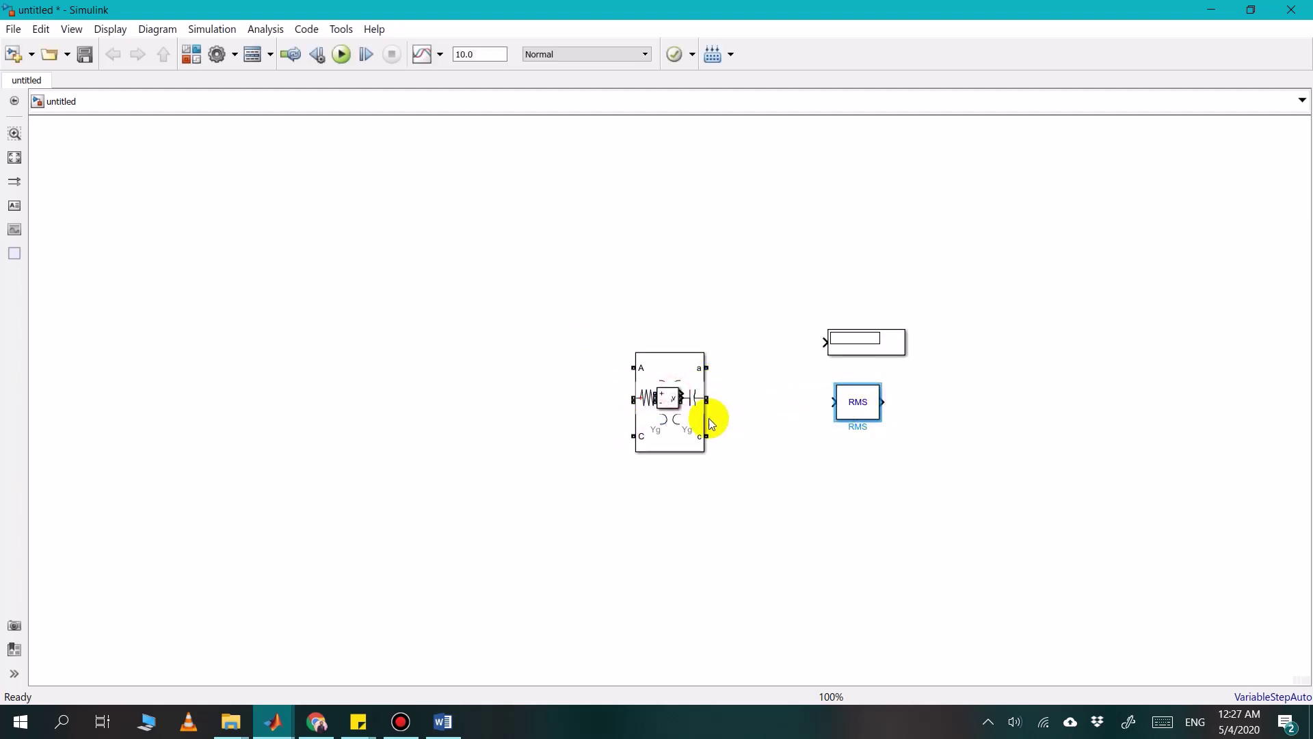
{"action": "left_click_drag", "start_coordinate": [666, 402], "coordinate": [803, 423]}
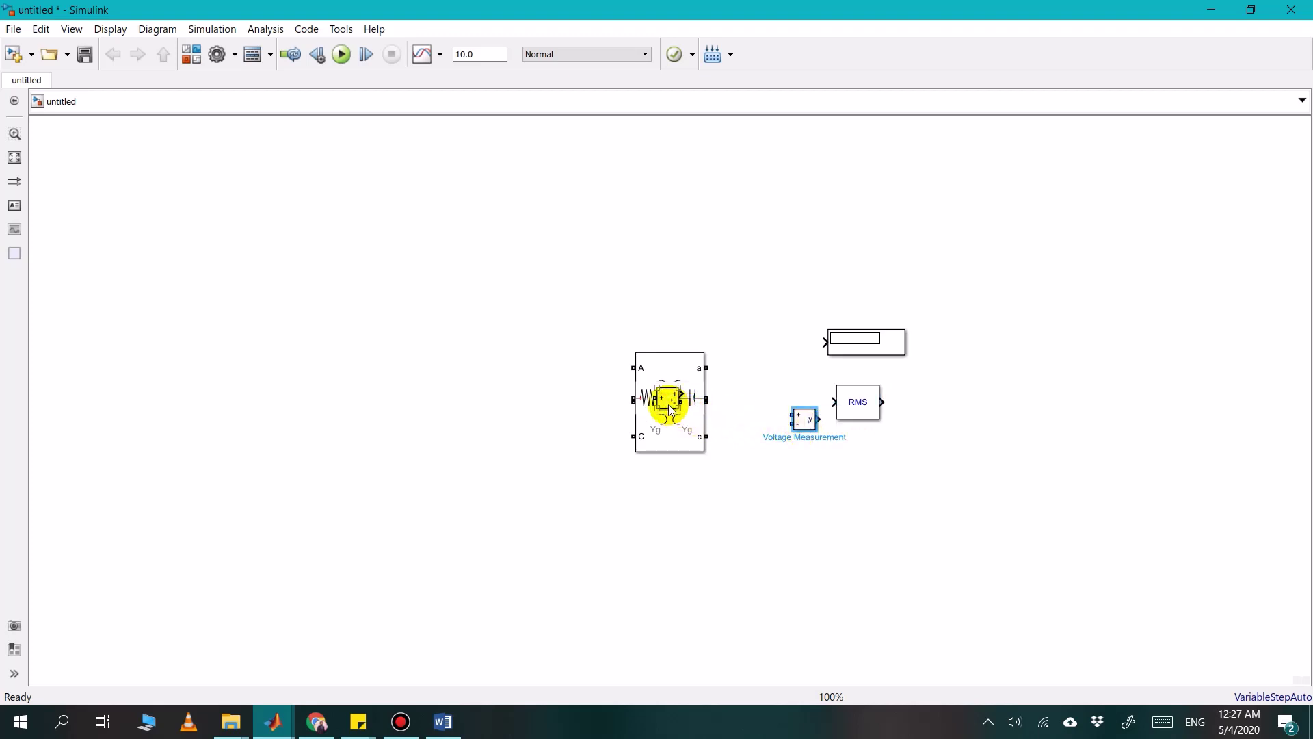
{"action": "left_click_drag", "start_coordinate": [668, 403], "coordinate": [804, 494]}
Separate the transformer, Series RLC Branch and AC Voltage Source, placing the source to the upper left of the transformer
{"action": "left_click_drag", "start_coordinate": [692, 429], "coordinate": [588, 439]}
{"action": "left_click_drag", "start_coordinate": [670, 402], "coordinate": [691, 462]}
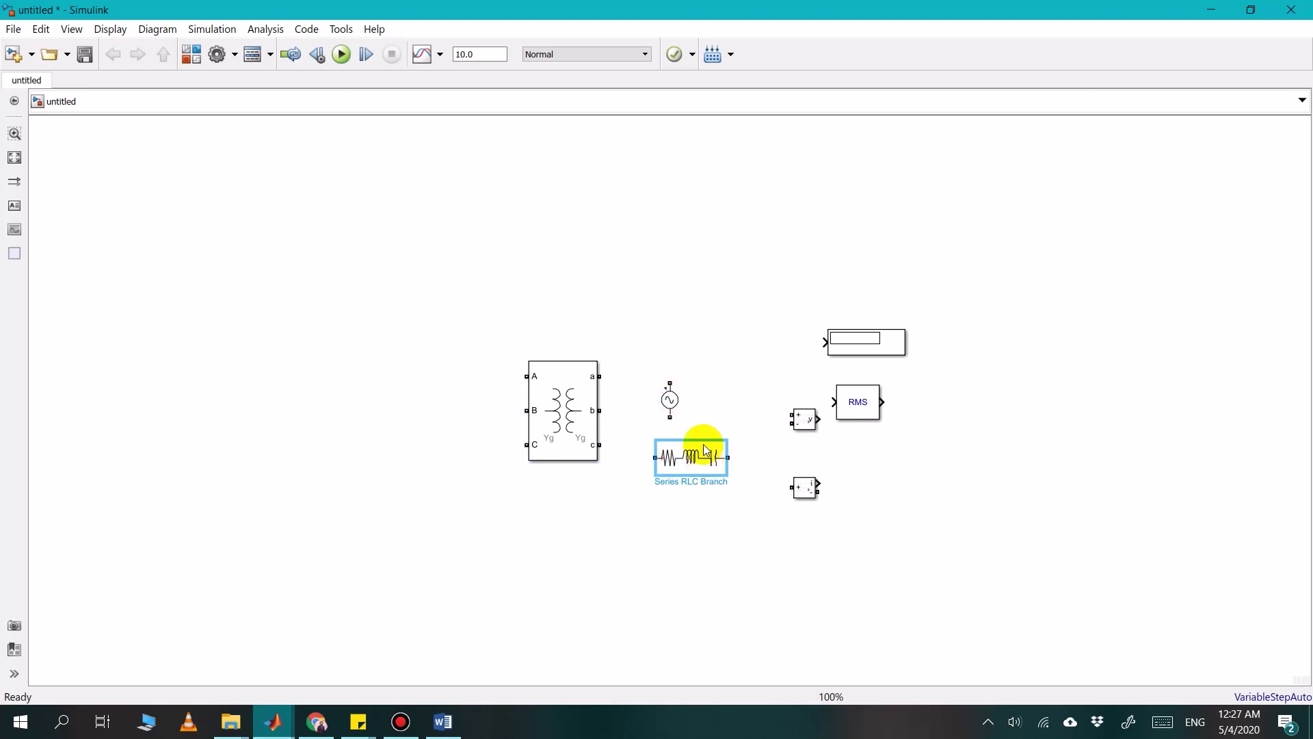
{"action": "left_click", "coordinate": [669, 402]}
{"action": "left_click_drag", "start_coordinate": [637, 387], "coordinate": [335, 294]}
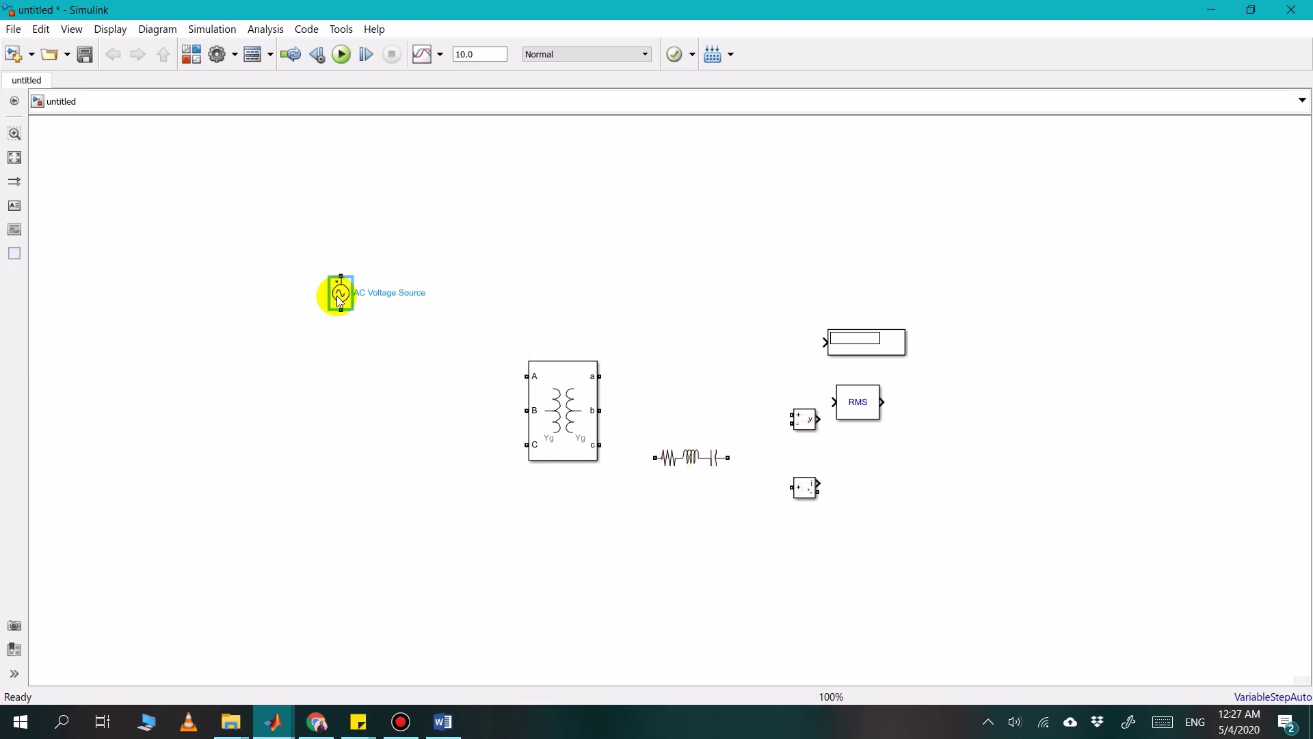
{"action": "left_click", "coordinate": [404, 340]}
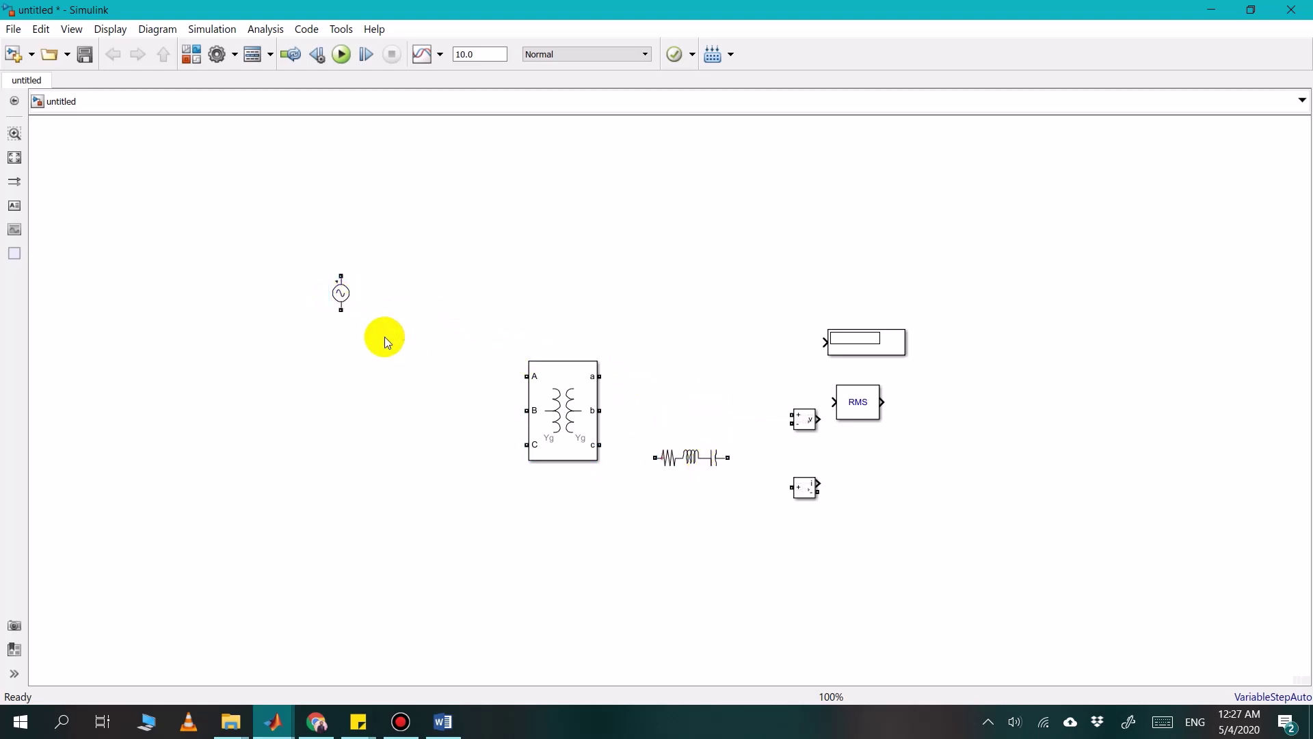
{"action": "left_click", "coordinate": [341, 292]}
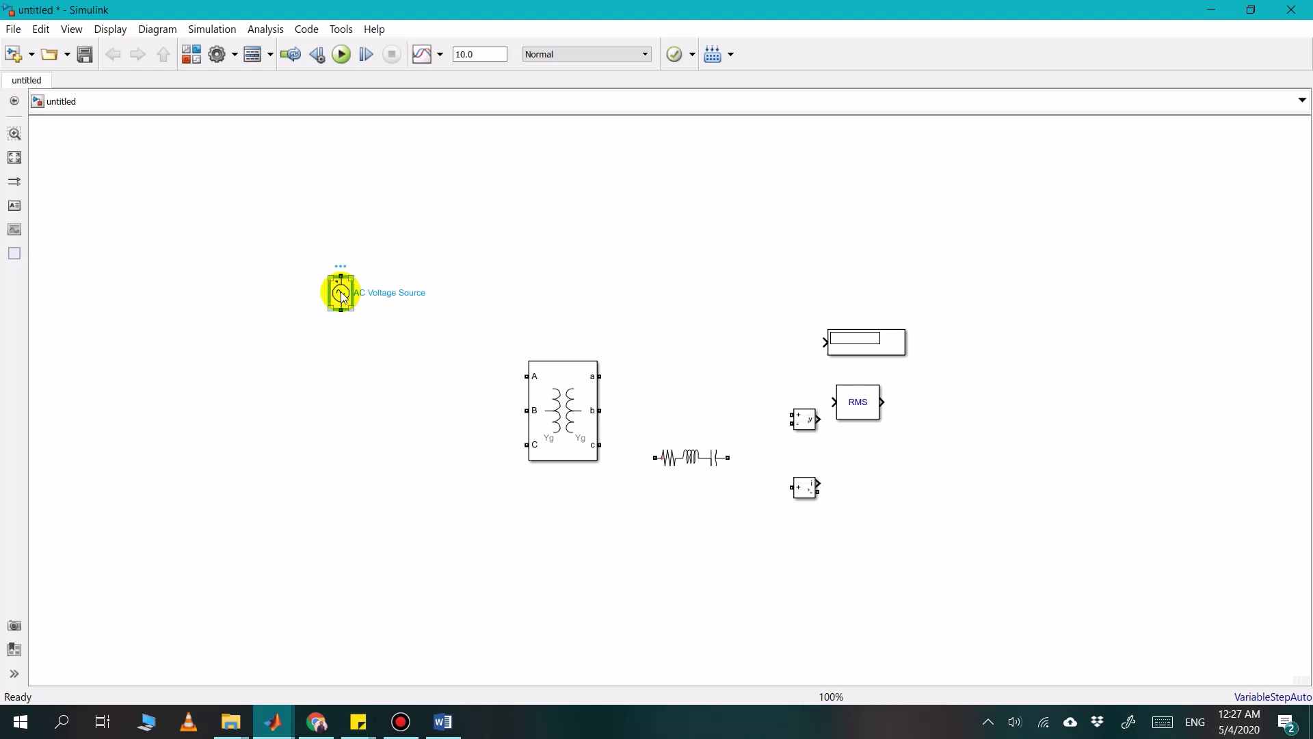
{"action": "key", "text": "ctrl+c"}
{"action": "key", "text": "ctrl+v"}
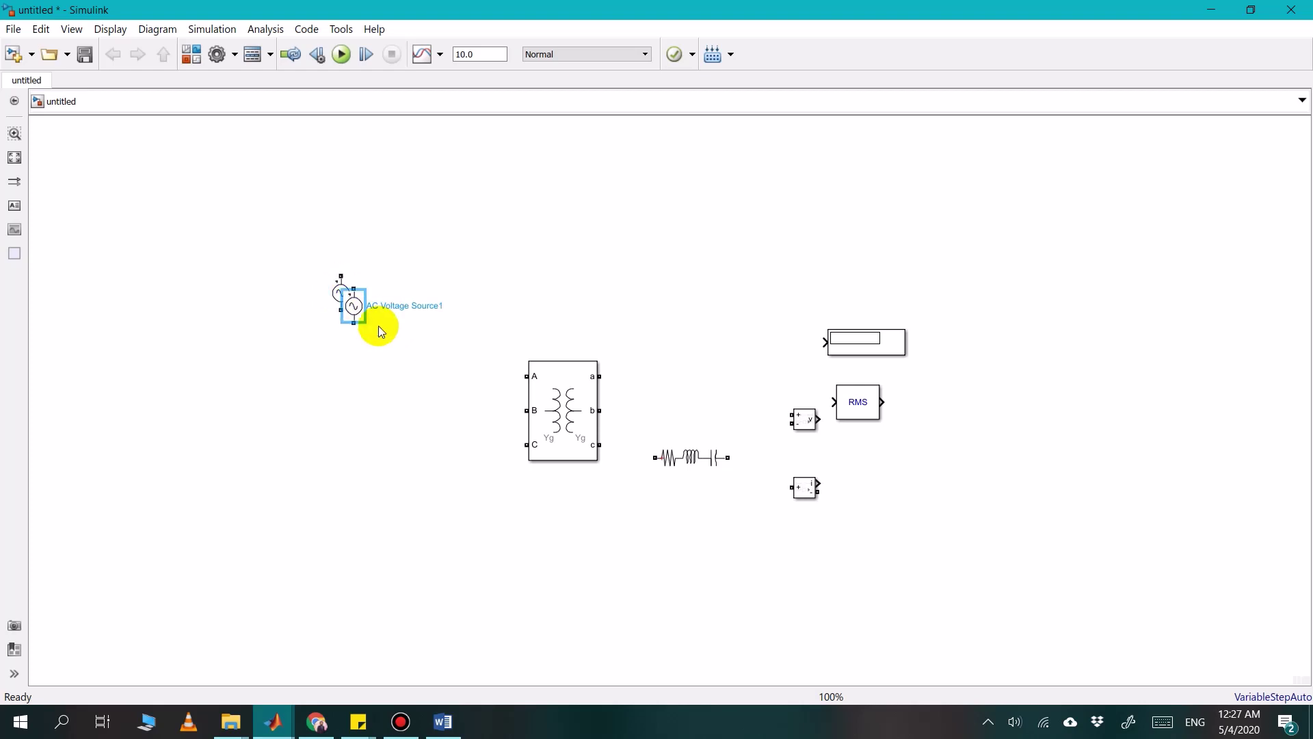
{"action": "key", "text": "Delete"}
Set the AC Voltage Source's peak amplitude to 120*sqrt(2) V
{"action": "left_click", "coordinate": [343, 298]}
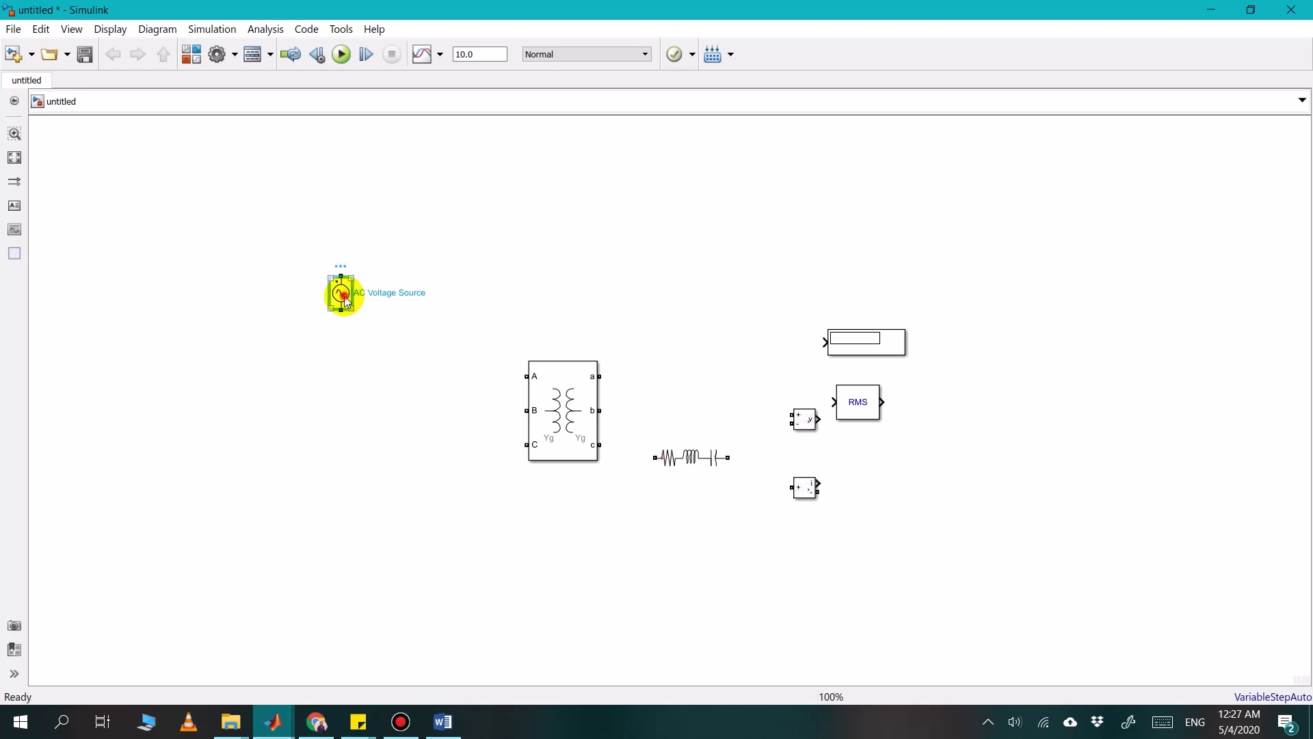
{"action": "double_click", "coordinate": [343, 295]}
{"action": "left_click", "coordinate": [487, 244]}
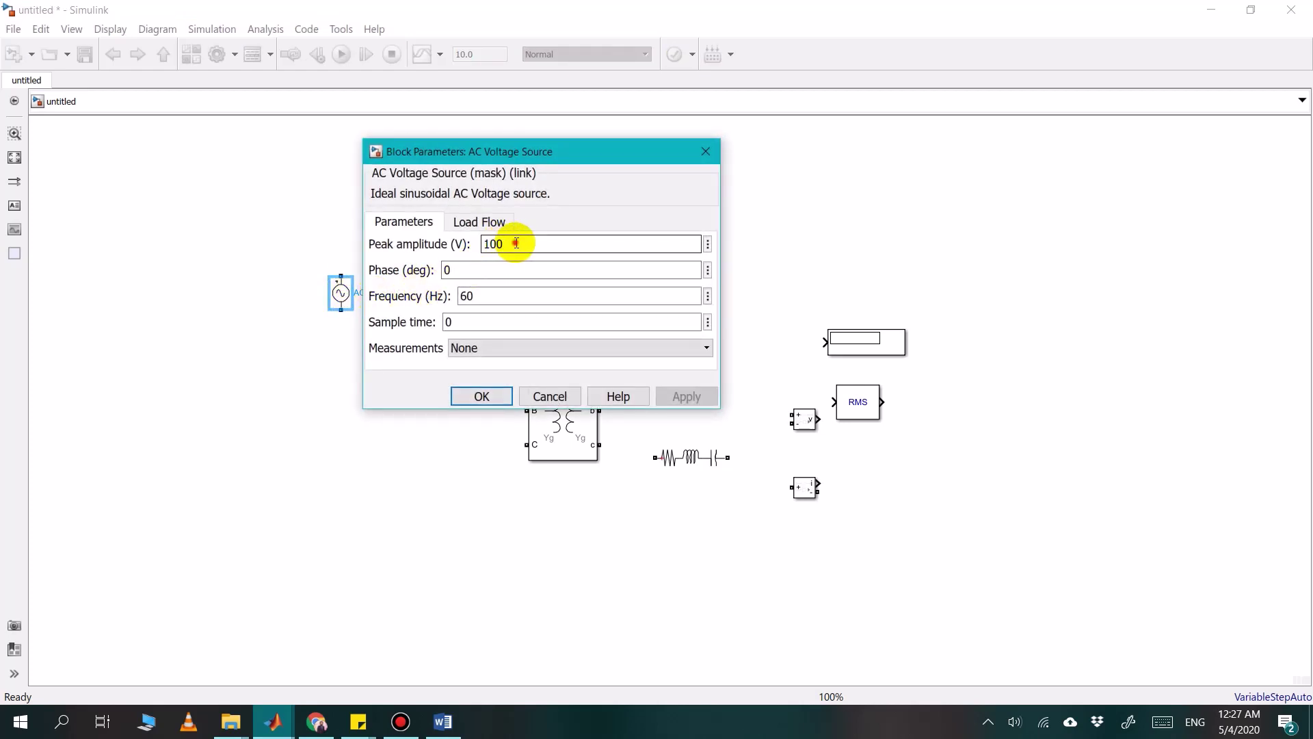
{"action": "double_click", "coordinate": [516, 243]}
{"action": "type", "text": "120"}
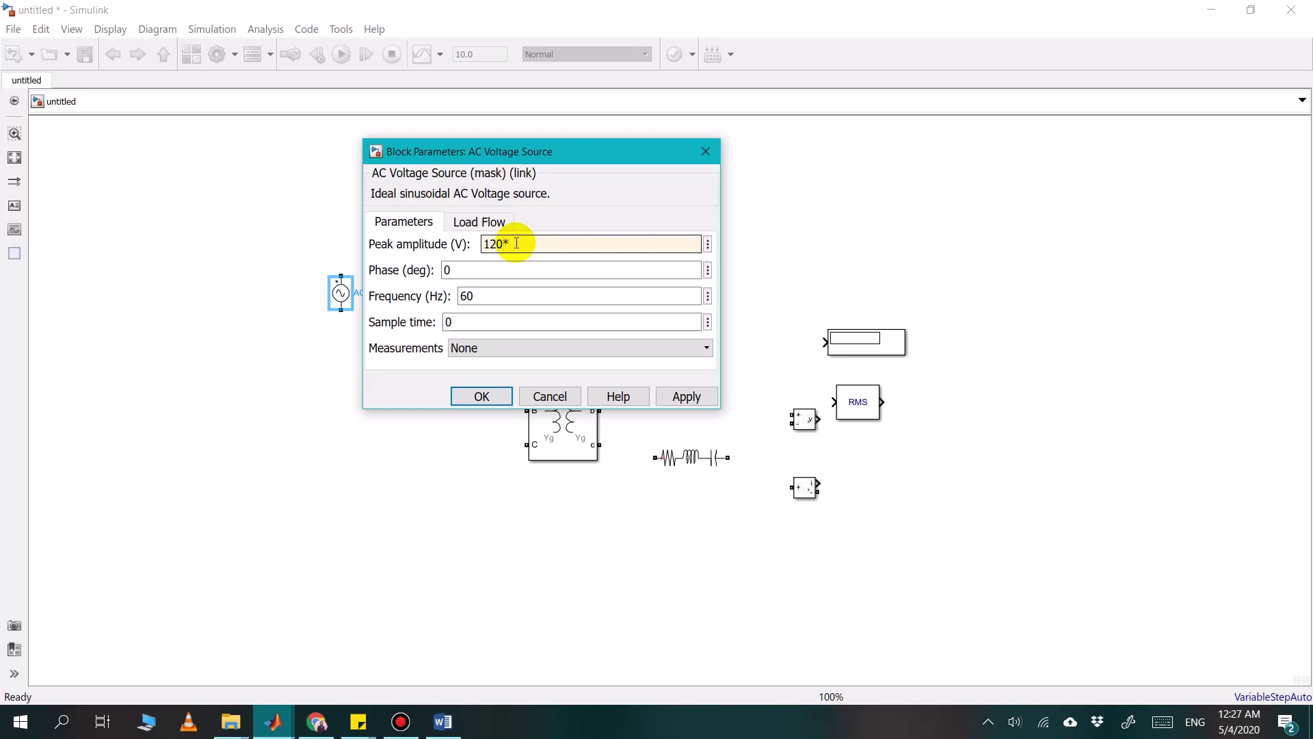
{"action": "type", "text": "*sqrt(2"}
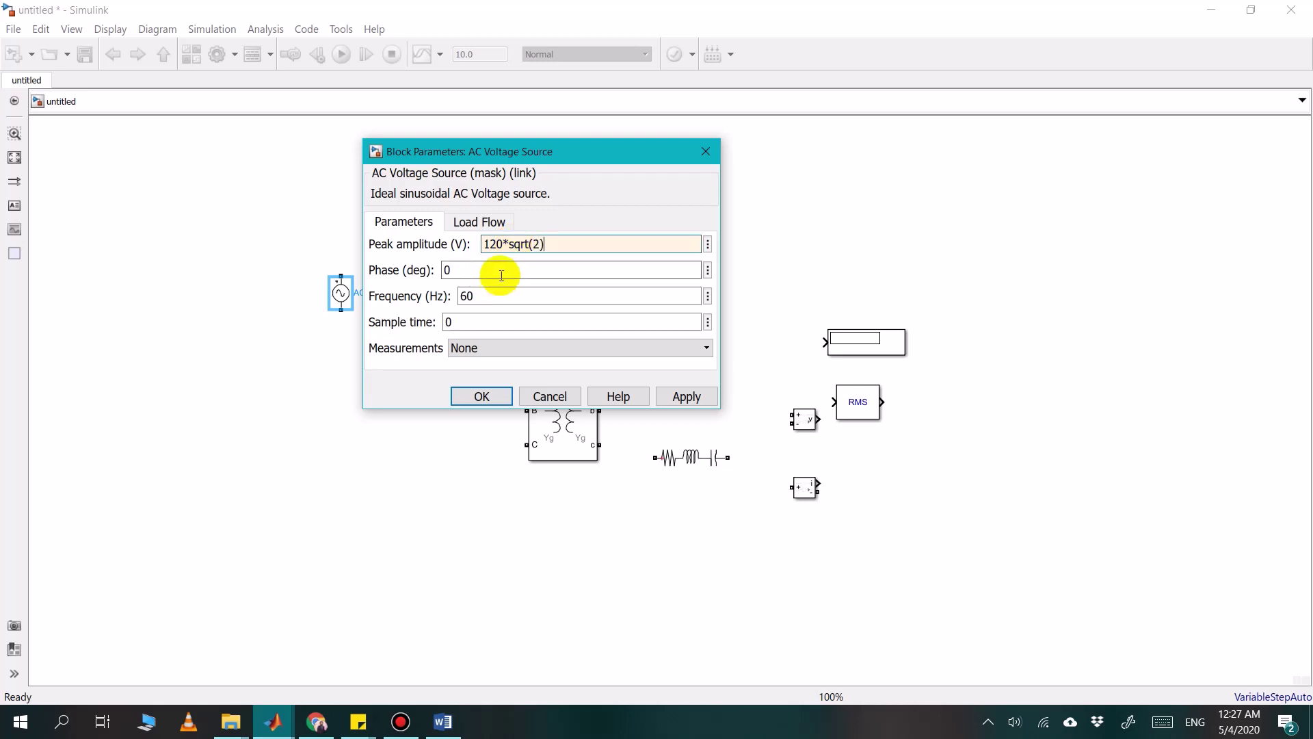
{"action": "type", "text": ")"}
Set the AC Voltage Source's frequency to 50 Hz, correct its peak amplitude to 120*sqrt(2), and accept the parameters
{"action": "double_click", "coordinate": [504, 299]}
{"action": "type", "text": "5"}
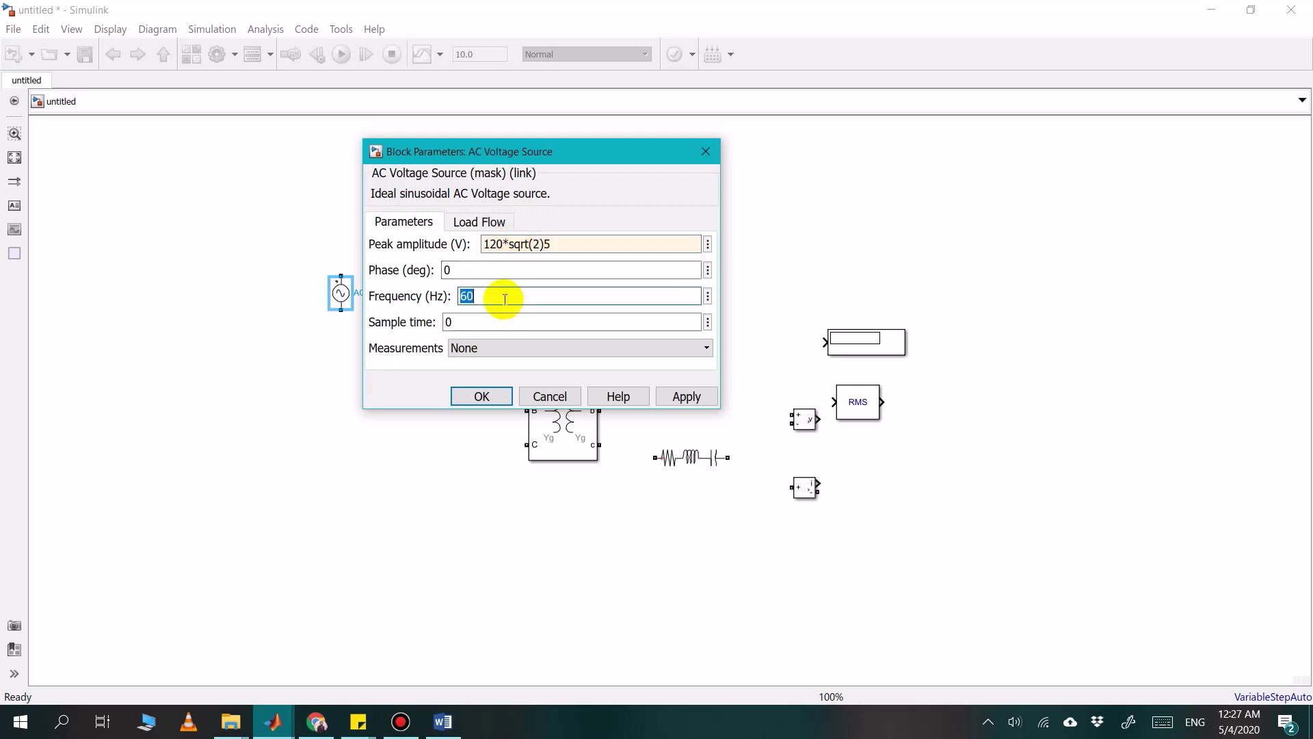
{"action": "type", "text": "0"}
{"action": "key", "text": "BackSpace"}
{"action": "type", "text": "50"}
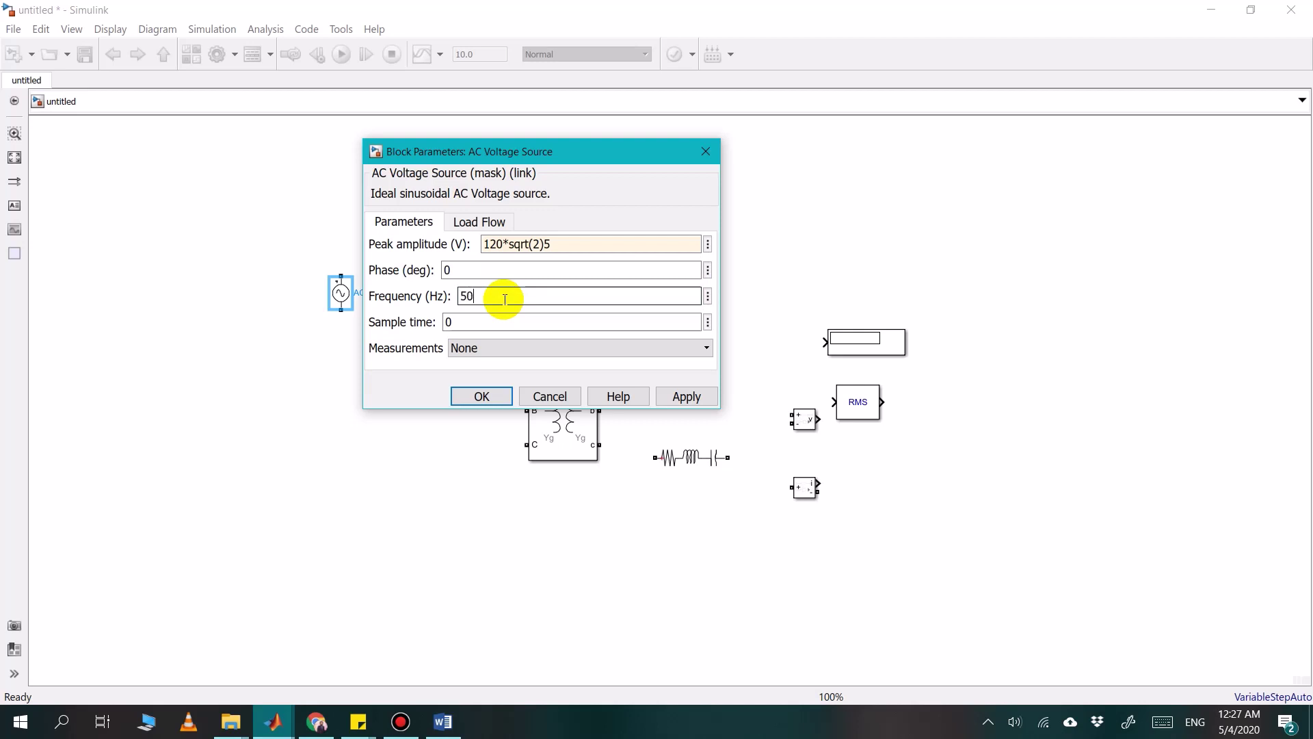
{"action": "left_click", "coordinate": [480, 396]}
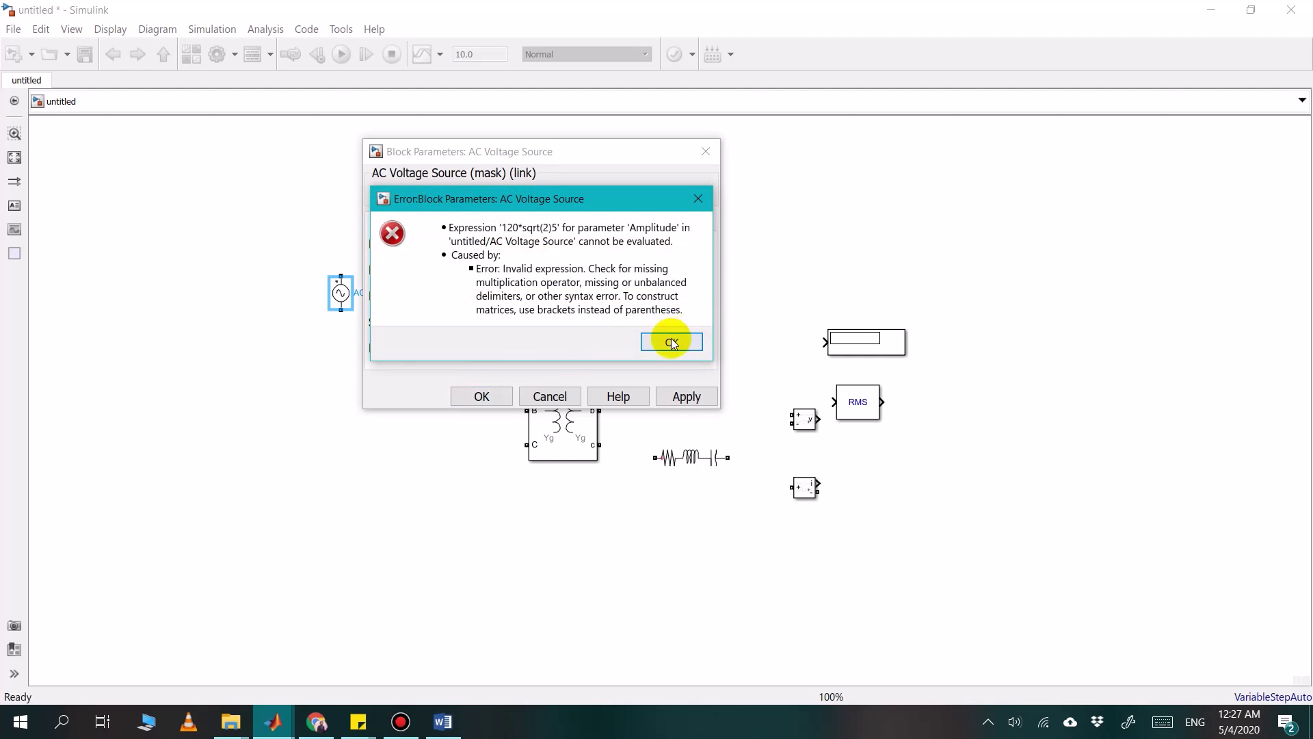
{"action": "left_click", "coordinate": [669, 340]}
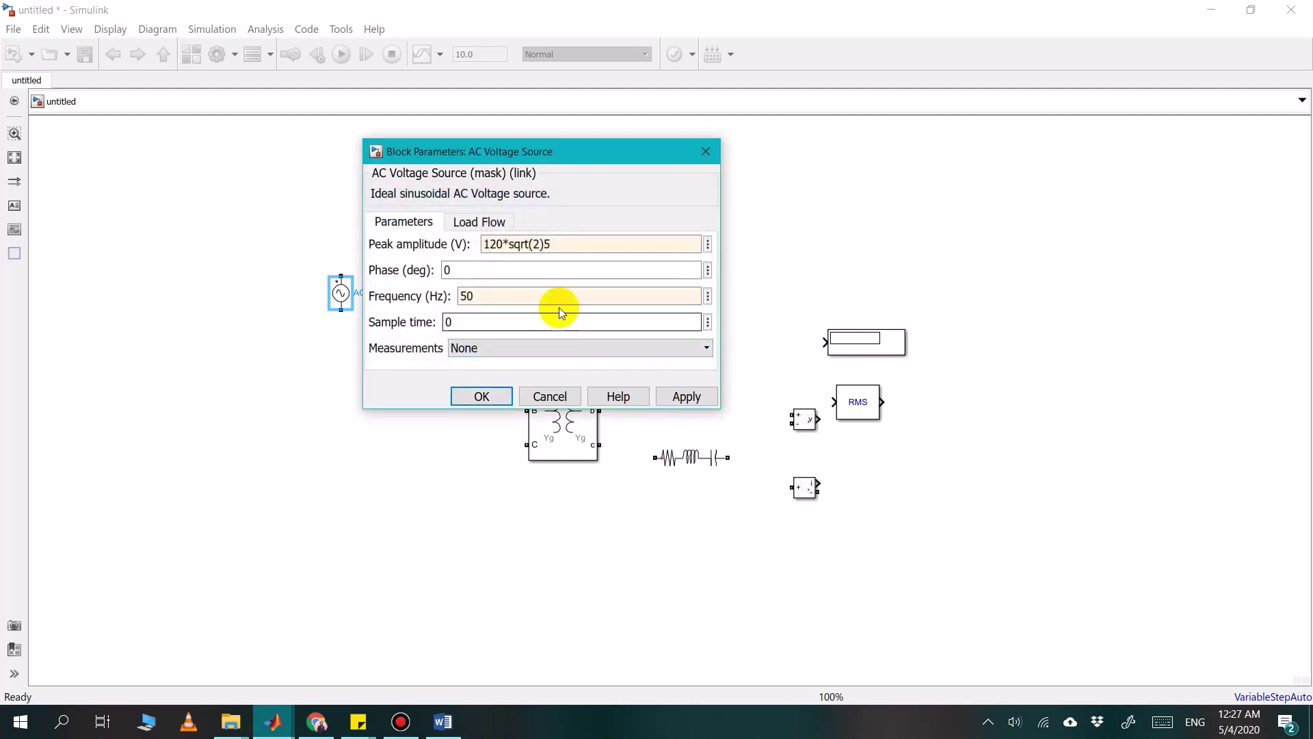
{"action": "left_click", "coordinate": [572, 236]}
{"action": "left_click", "coordinate": [572, 235]}
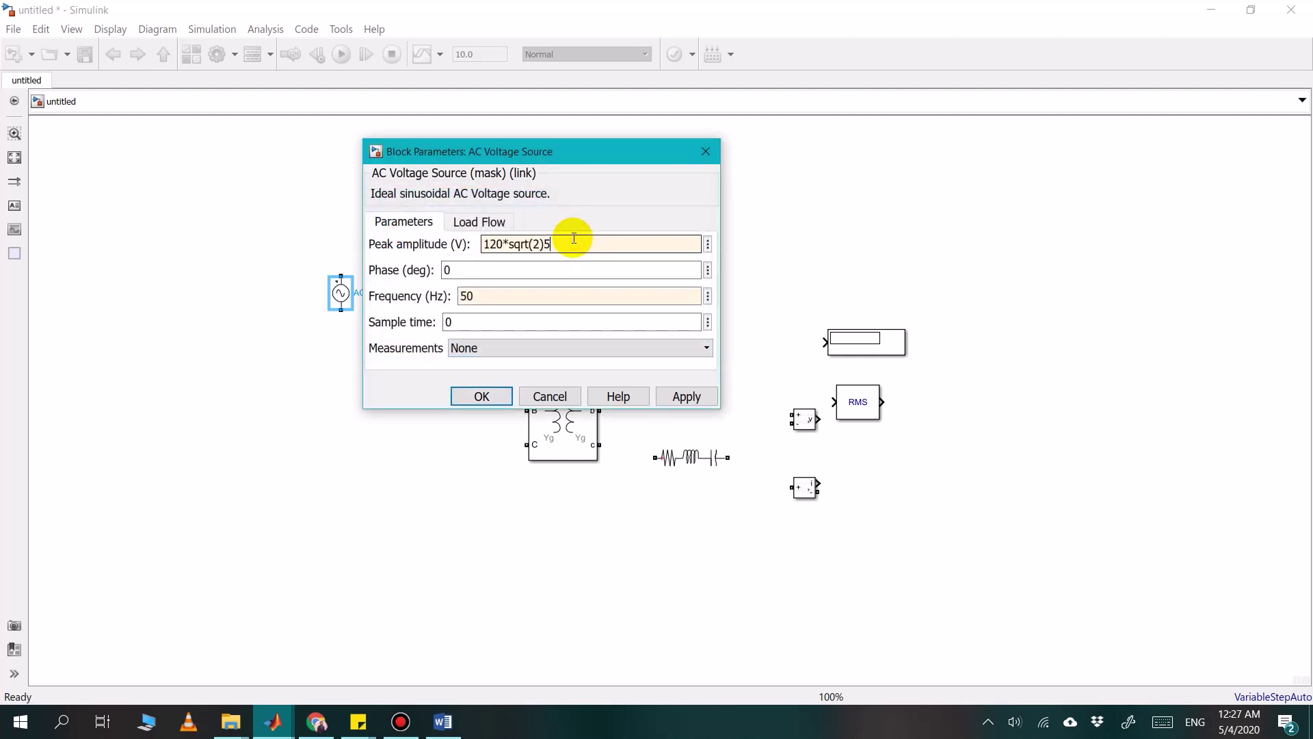
{"action": "key", "text": "BackSpace"}
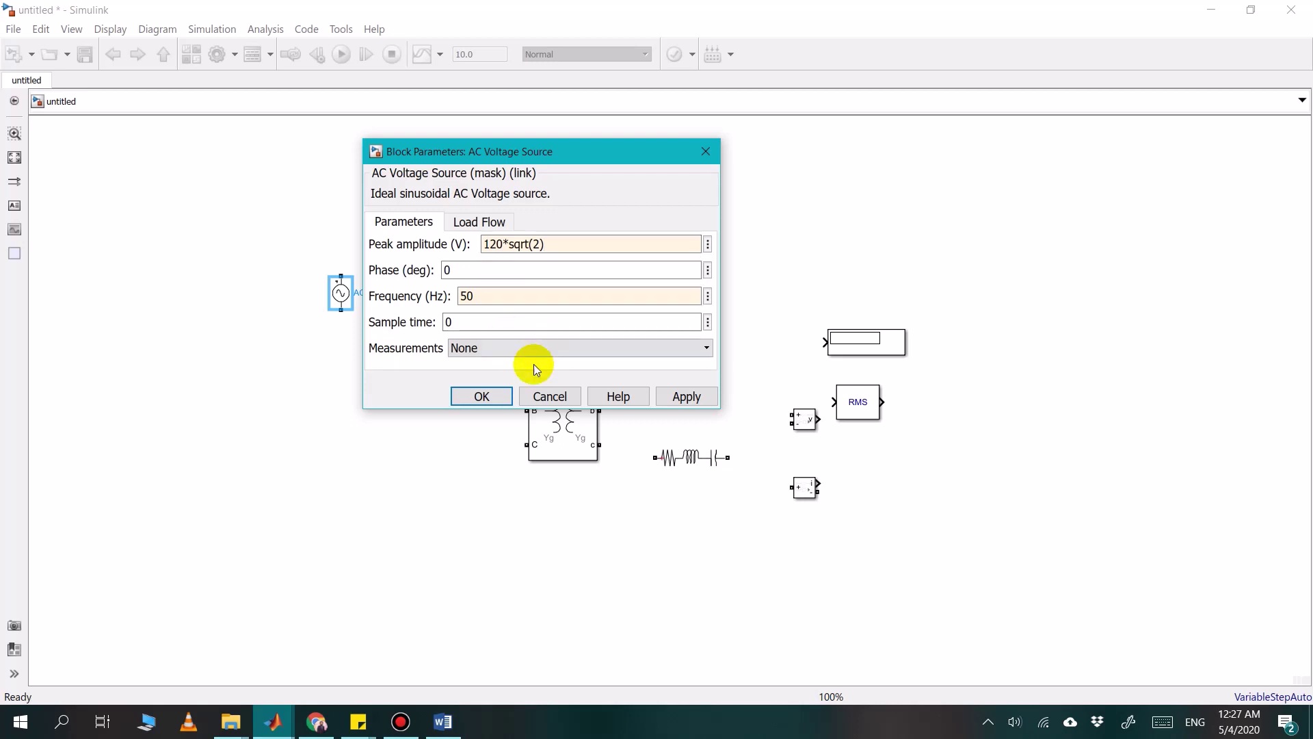
{"action": "left_click", "coordinate": [491, 396]}
{"action": "left_click", "coordinate": [454, 367]}
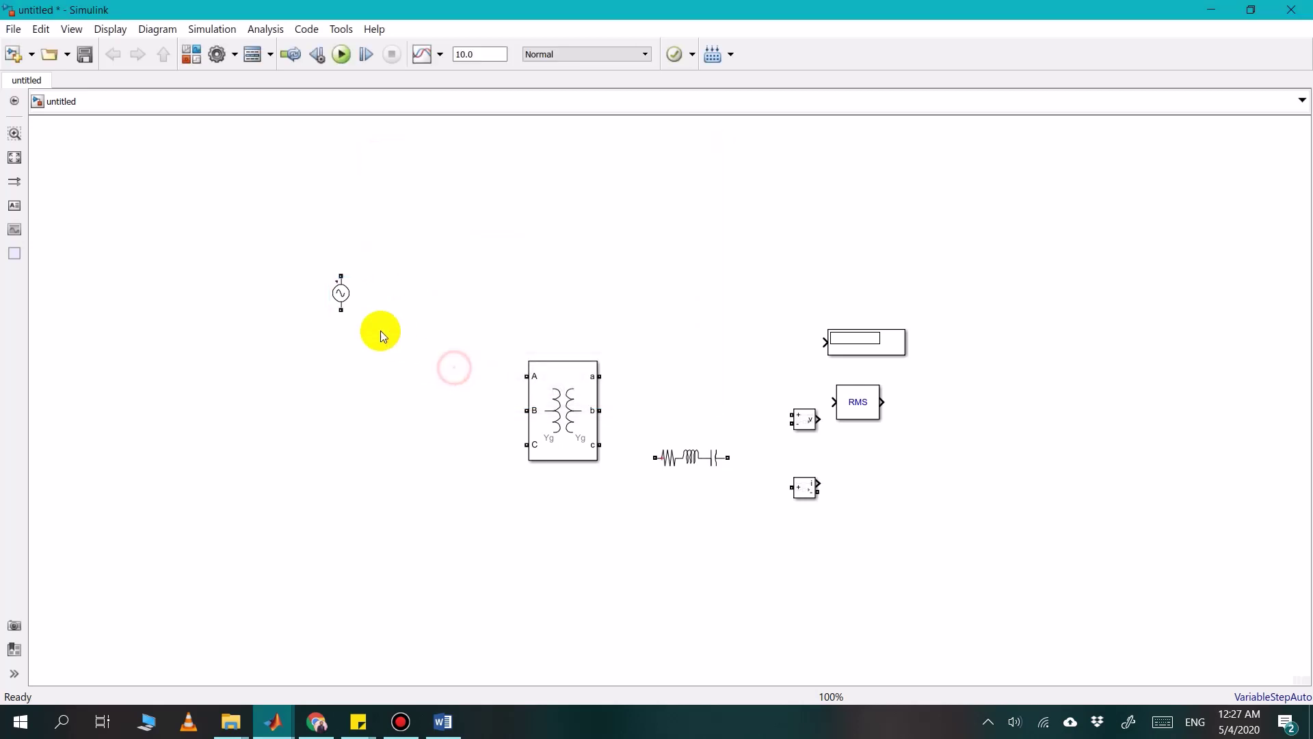
Duplicate the configured AC Voltage Source twice and arrange the two copies in a column below the original
{"action": "left_click", "coordinate": [342, 293]}
{"action": "key", "text": "ctrl+c"}
{"action": "key", "text": "ctrl+v"}
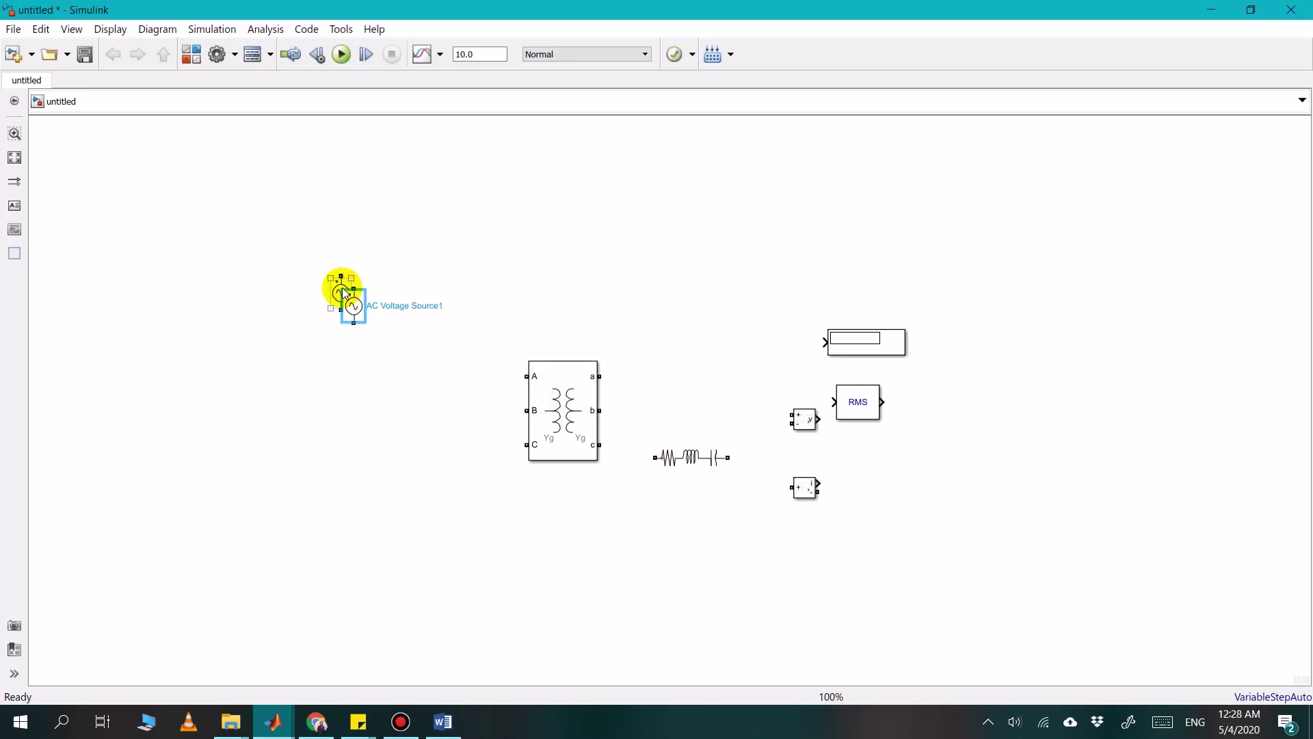
{"action": "left_click_drag", "start_coordinate": [345, 296], "coordinate": [396, 302]}
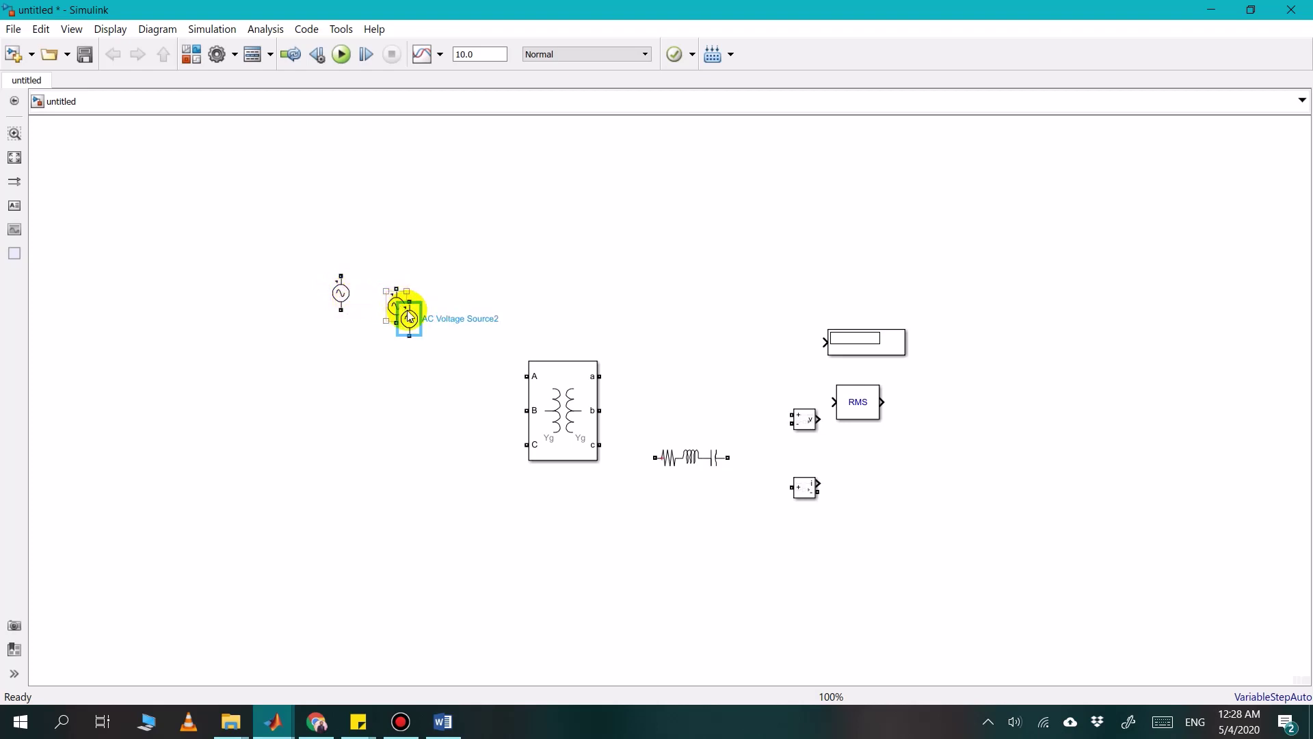
{"action": "left_click_drag", "start_coordinate": [405, 315], "coordinate": [370, 398]}
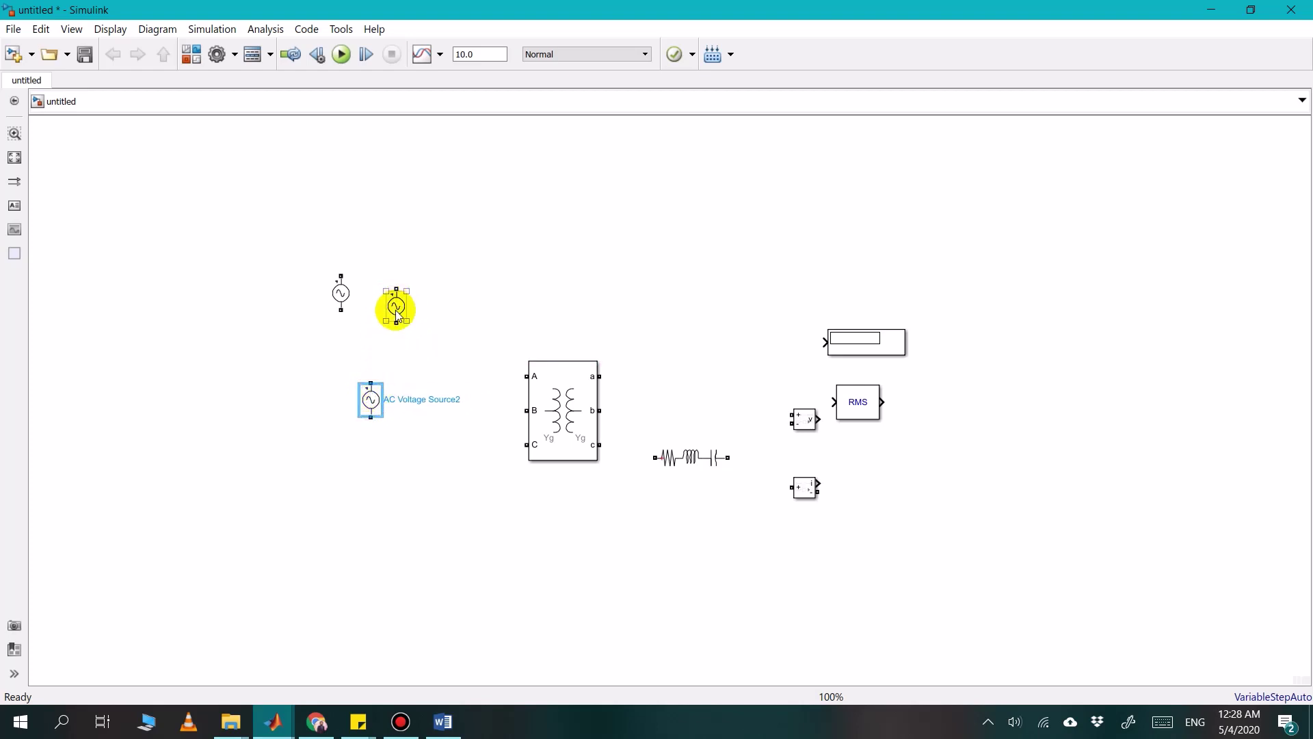
{"action": "left_click_drag", "start_coordinate": [394, 306], "coordinate": [304, 418]}
{"action": "left_click", "coordinate": [376, 454]}
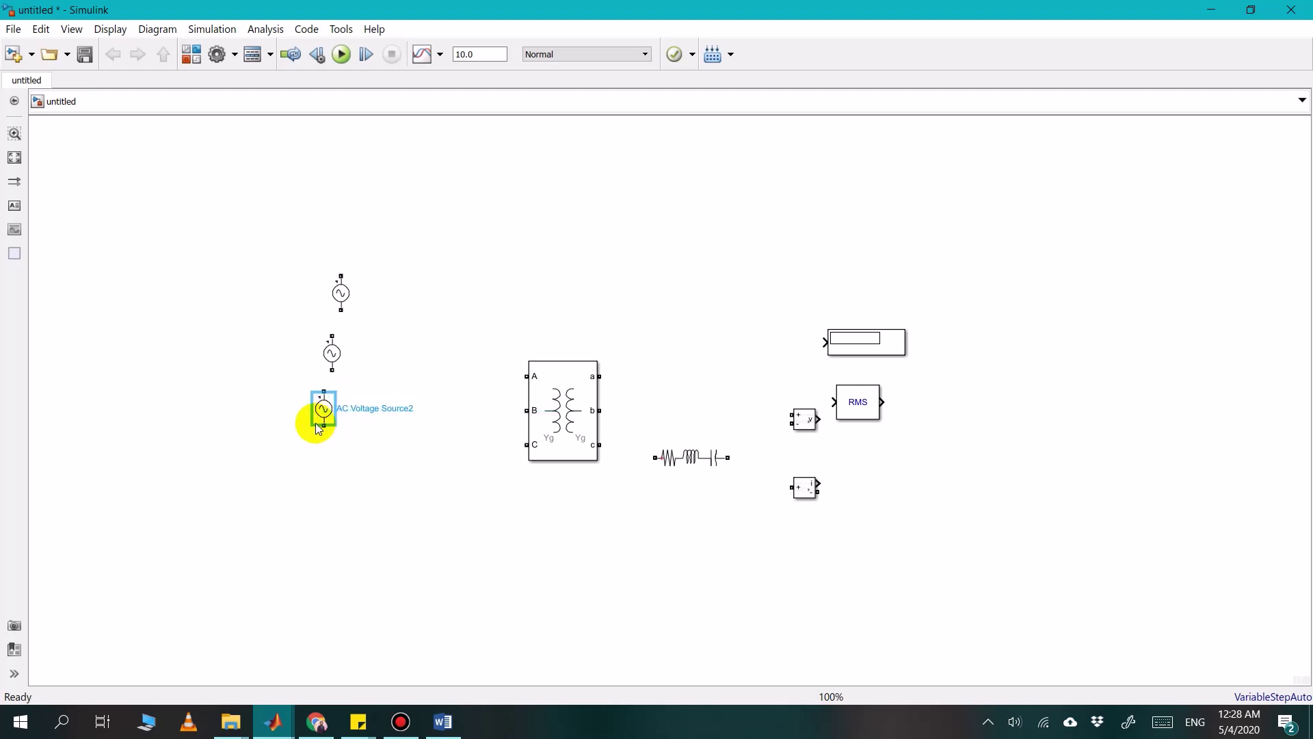
{"action": "left_click", "coordinate": [372, 367]}
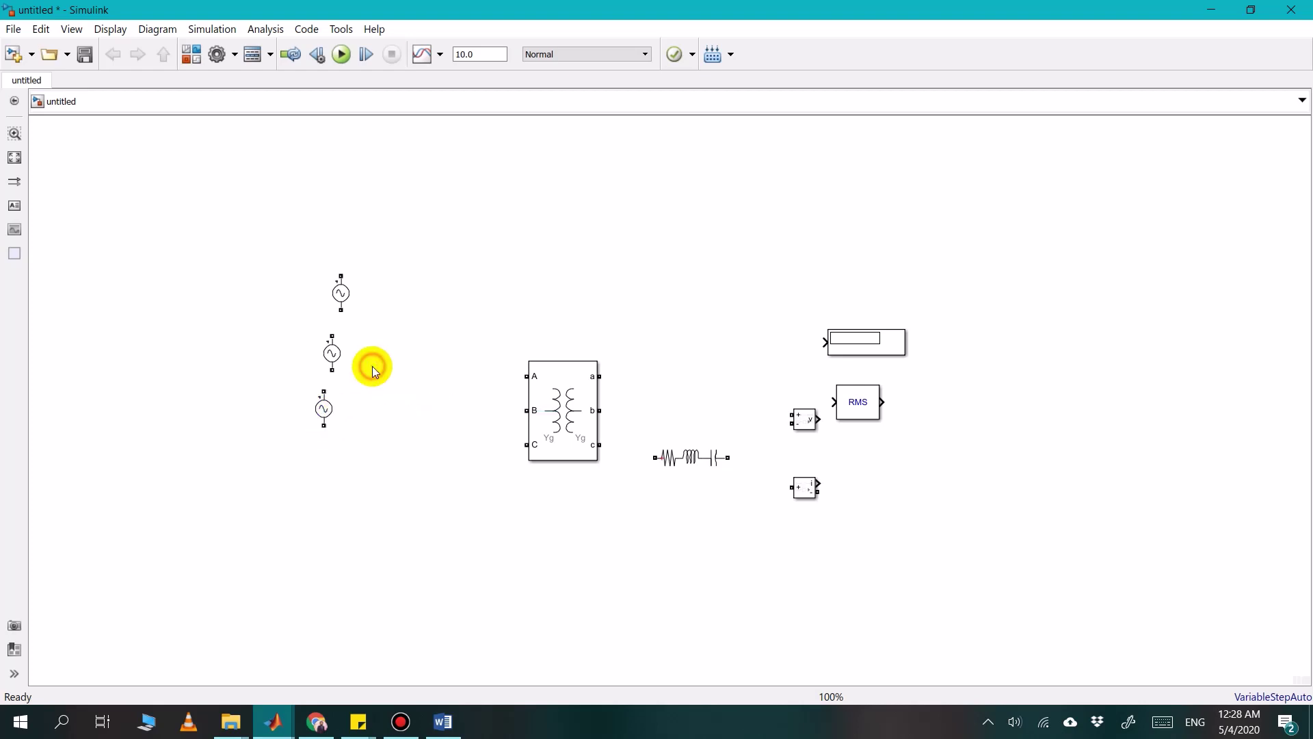
Set the phase of the middle AC Voltage Source to 120 degrees and accept the parameters
{"action": "double_click", "coordinate": [333, 352]}
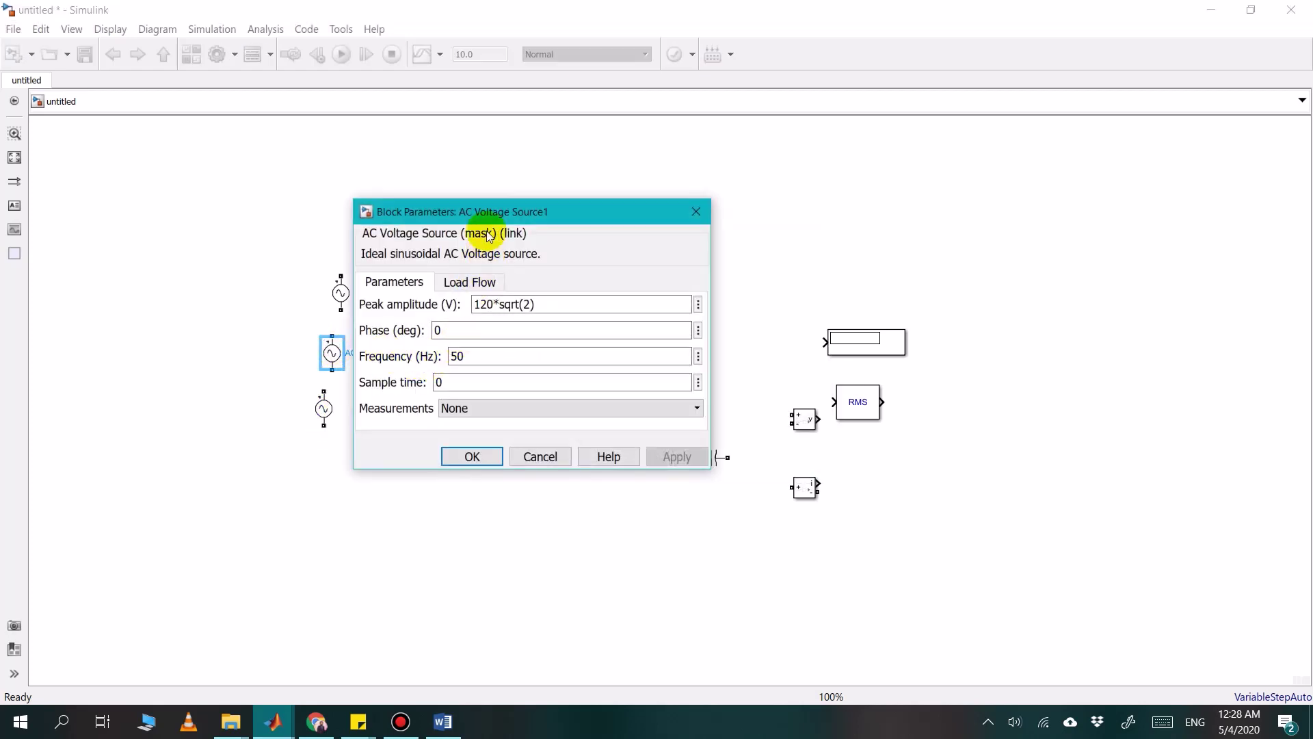
{"action": "left_click_drag", "start_coordinate": [491, 215], "coordinate": [551, 183]}
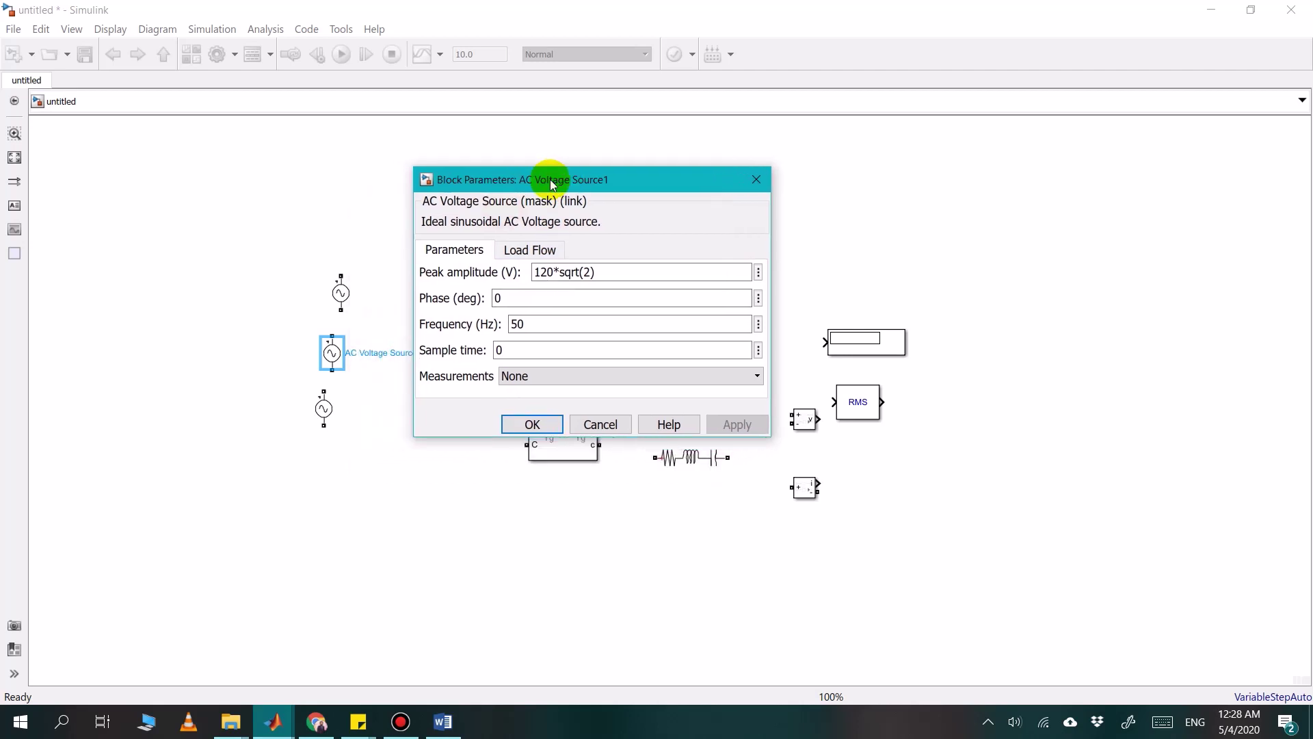
{"action": "double_click", "coordinate": [547, 298]}
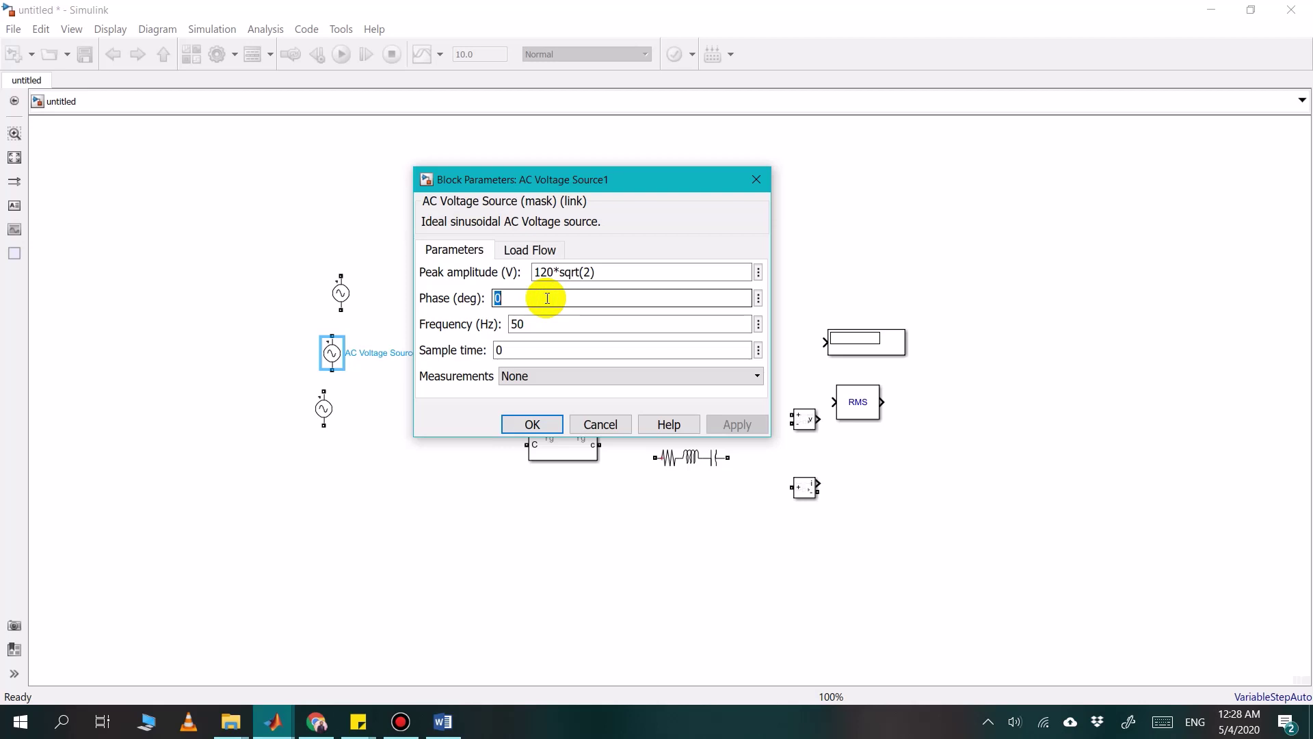
{"action": "type", "text": "12"}
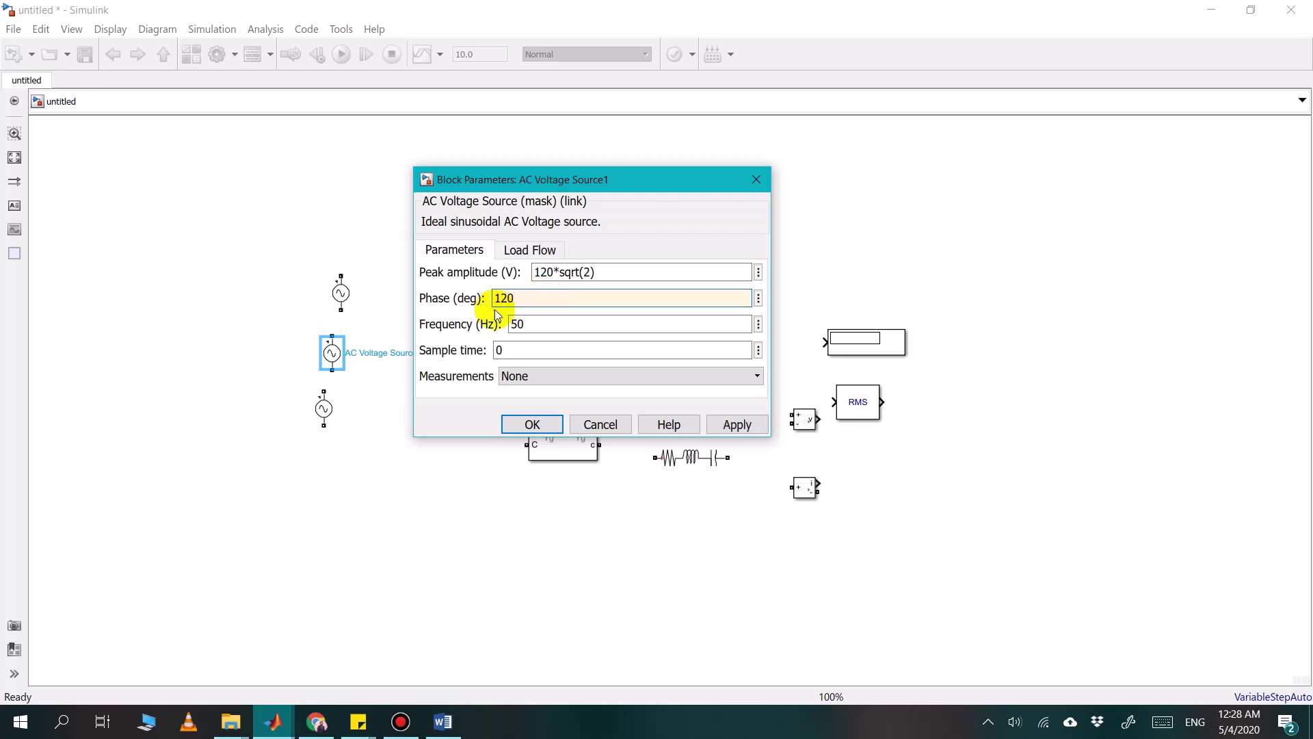
{"action": "left_click", "coordinate": [346, 291]}
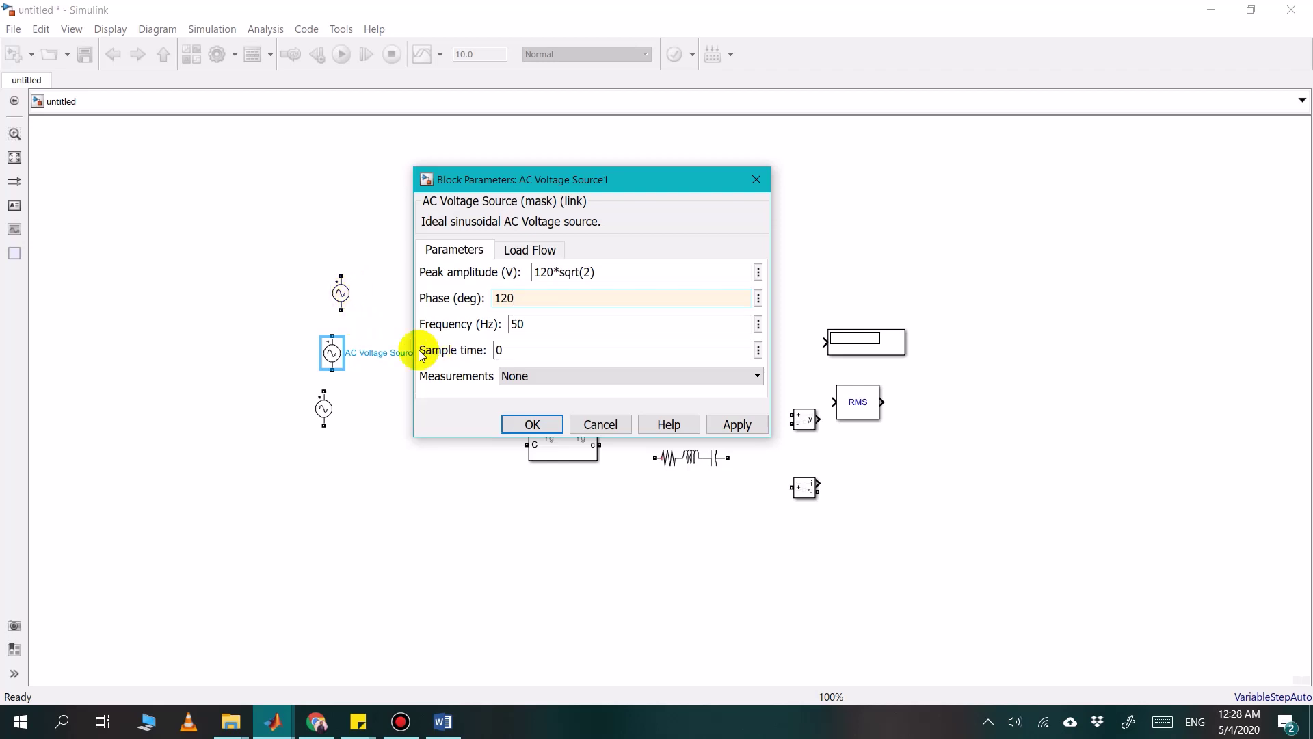
{"action": "left_click", "coordinate": [532, 425]}
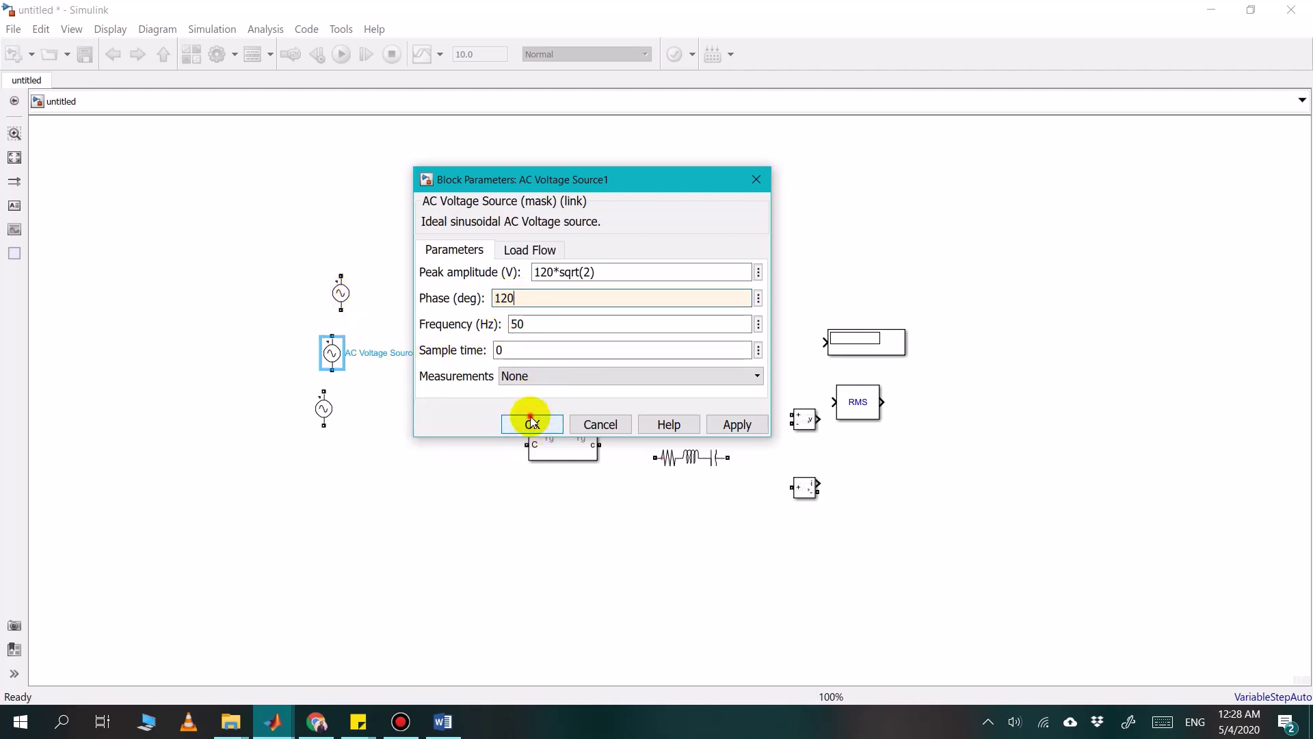
Set the phase of the lowest AC Voltage Source to -120 degrees and accept the parameters
{"action": "double_click", "coordinate": [324, 408]}
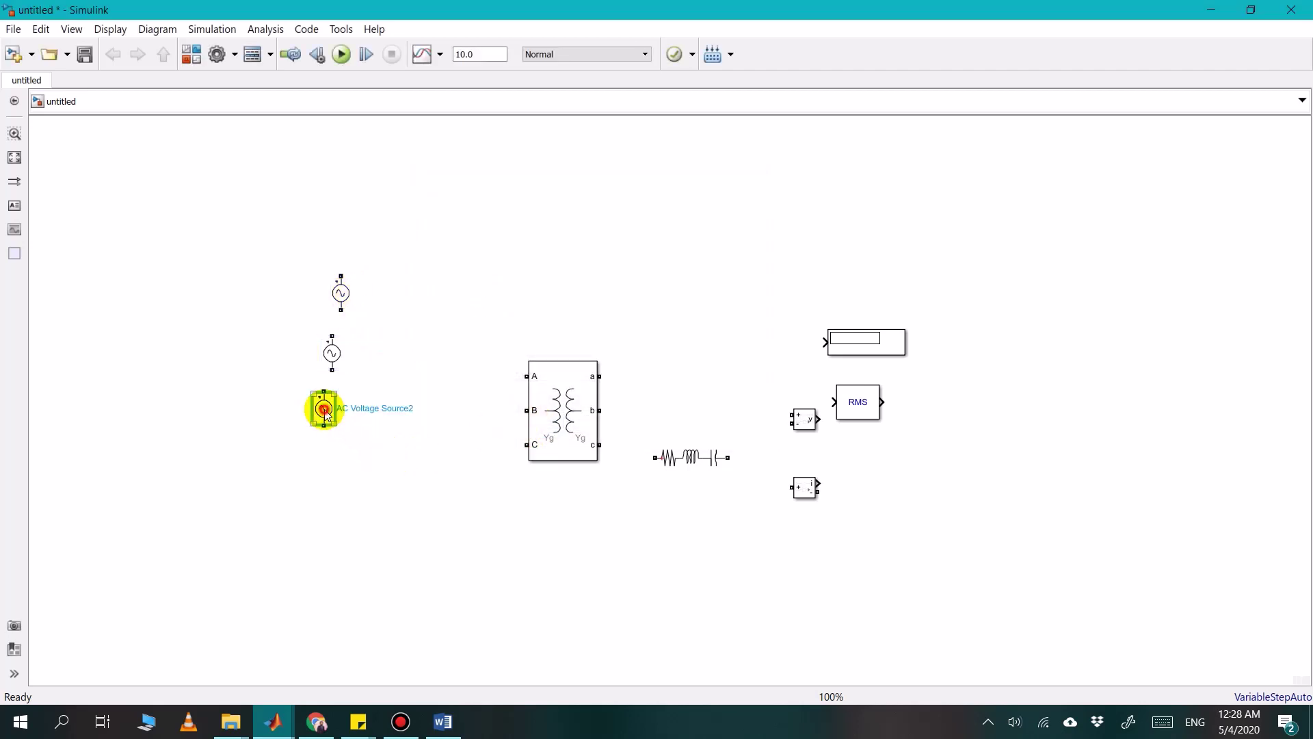
{"action": "double_click", "coordinate": [494, 389]}
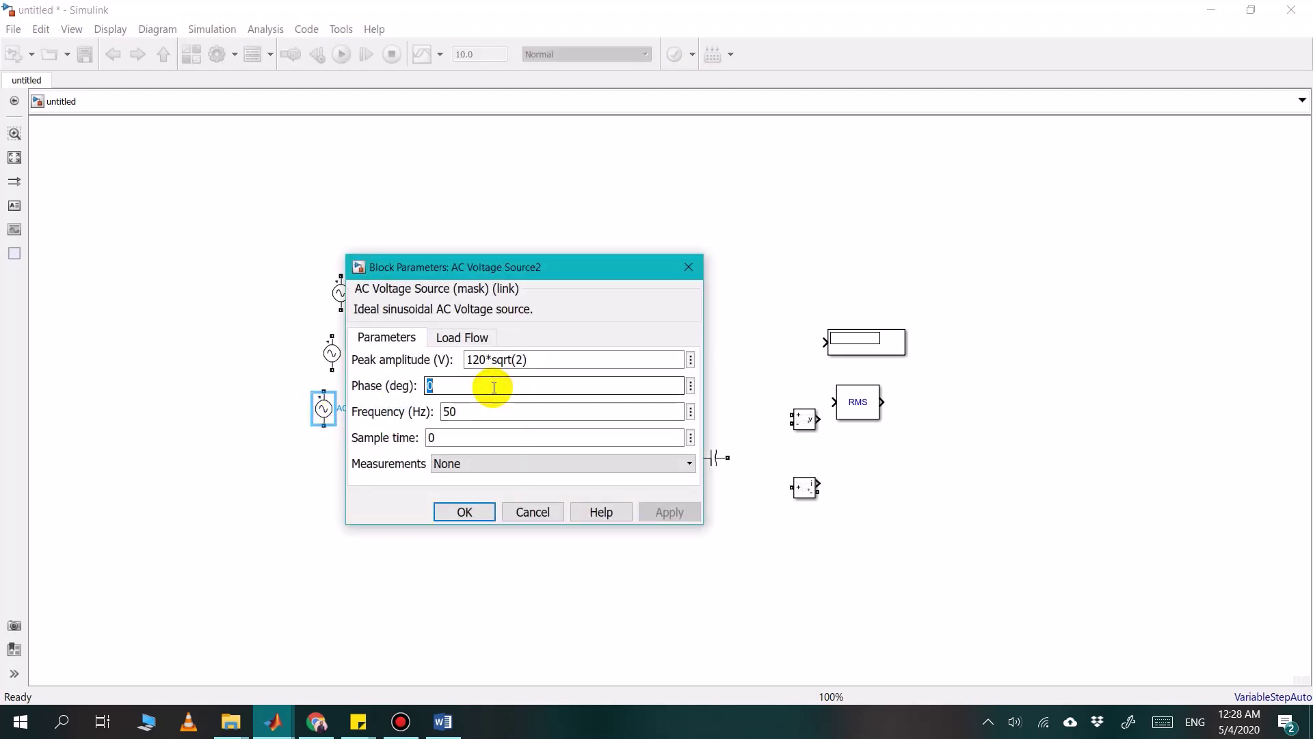
{"action": "type", "text": "240"}
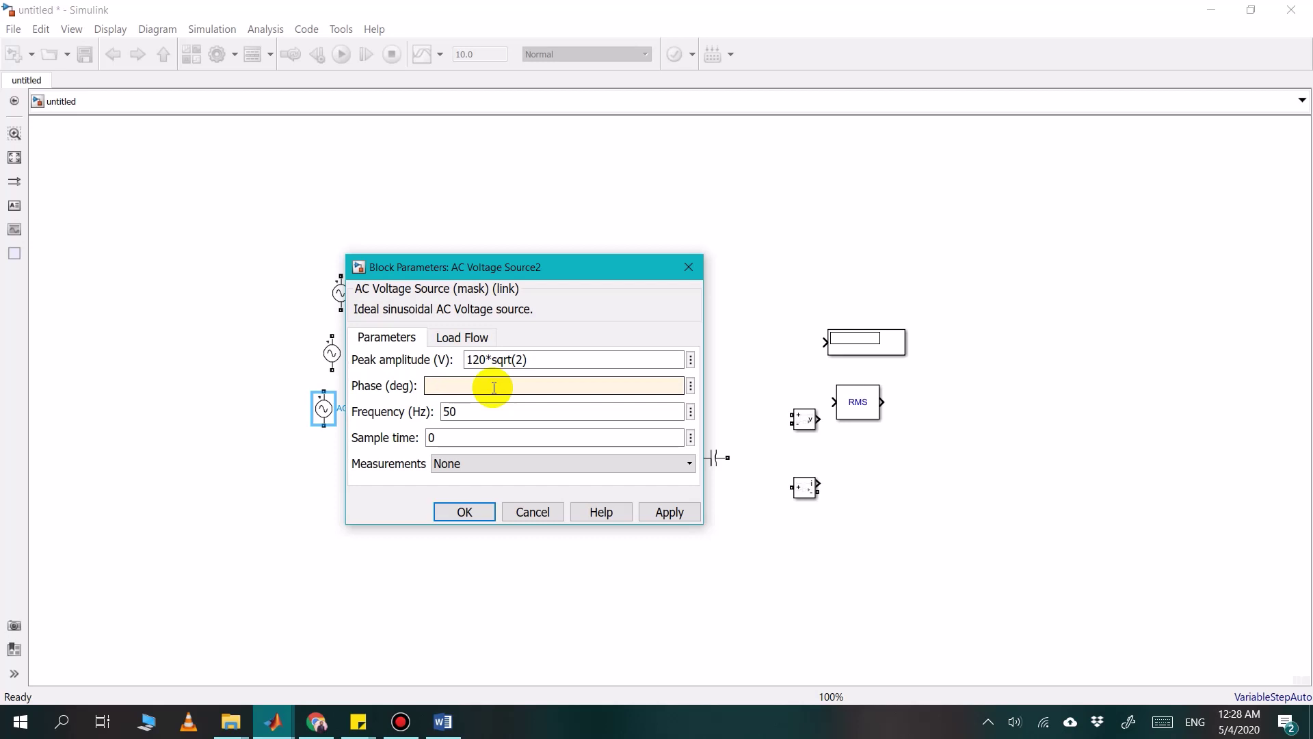
{"action": "type", "text": "-120"}
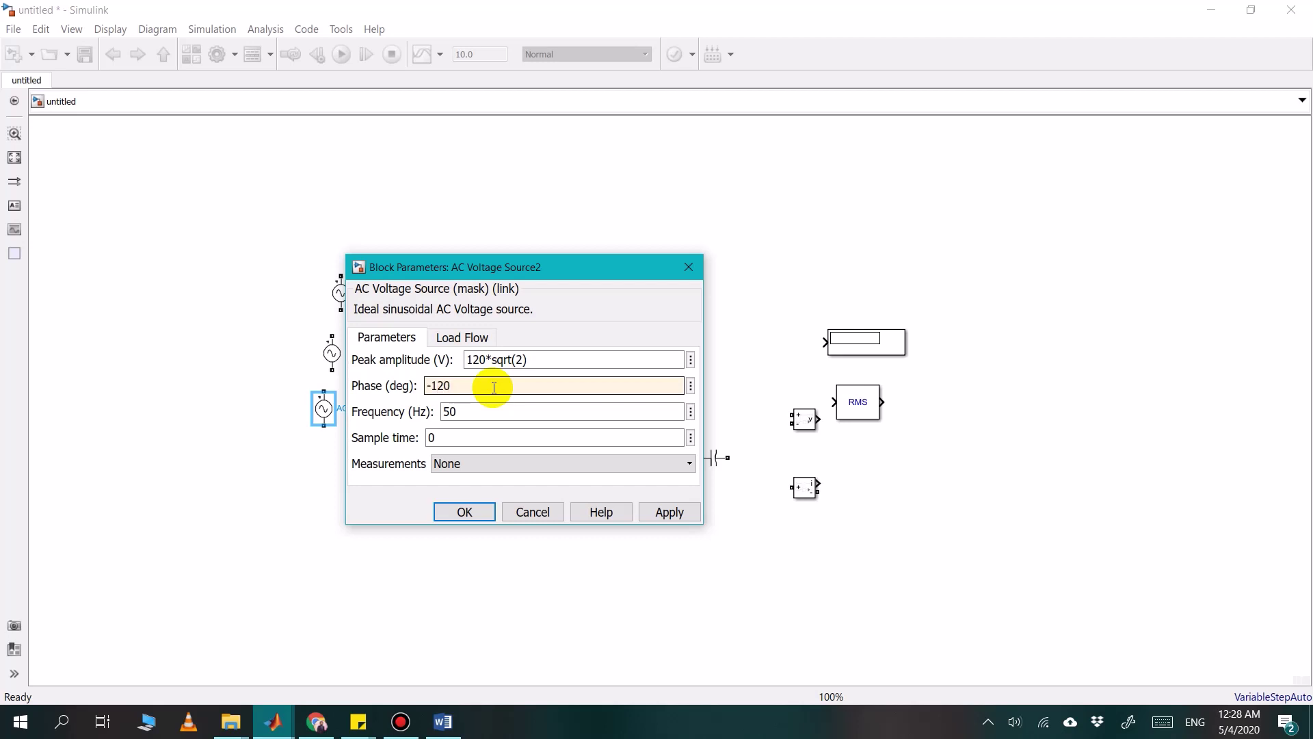
{"action": "left_click", "coordinate": [464, 513]}
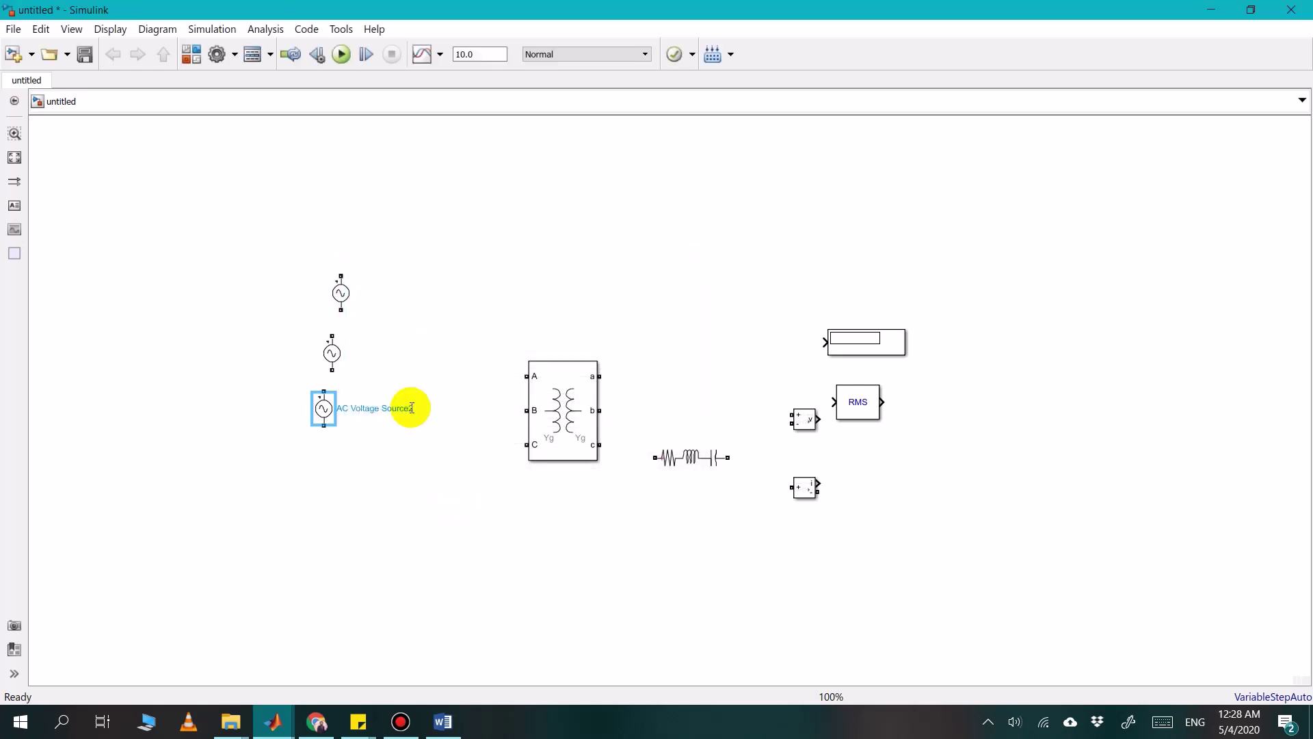
{"action": "left_click", "coordinate": [413, 366]}
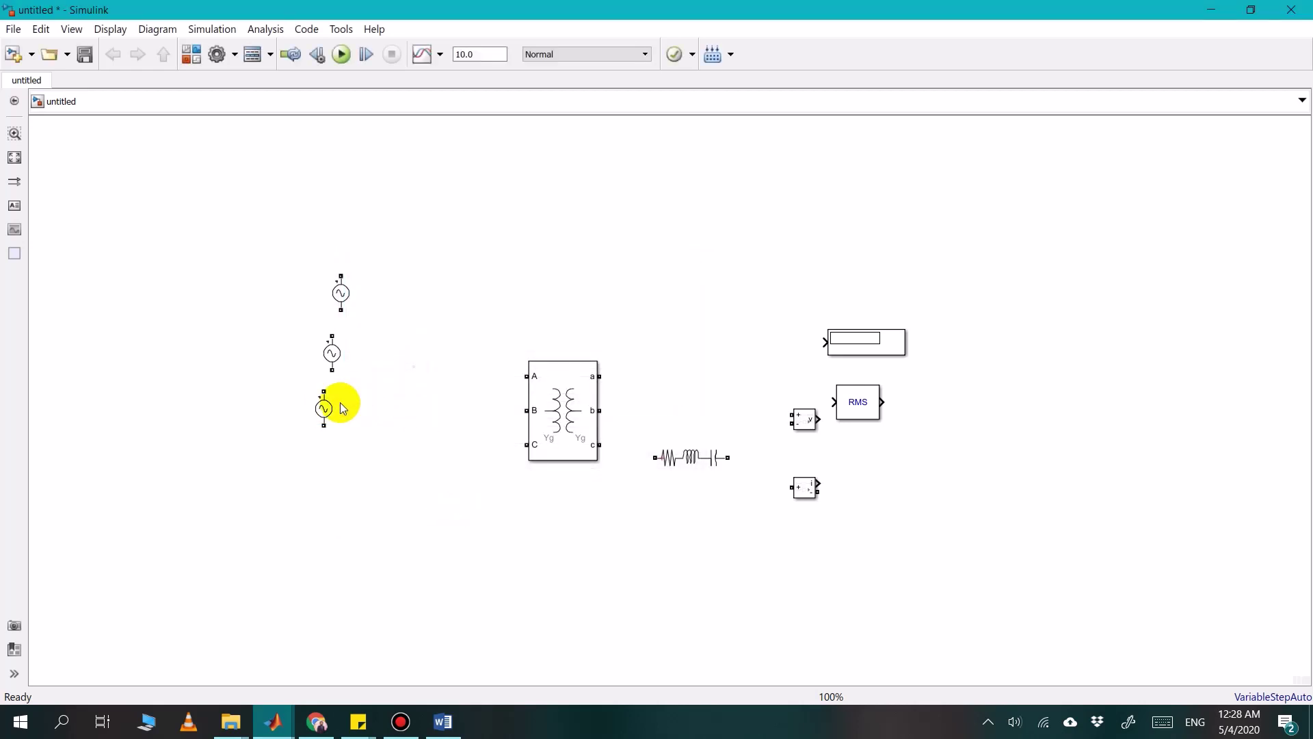
Align the three AC voltage sources in one vertical column and move the three-phase transformer up beside them
{"action": "left_click_drag", "start_coordinate": [323, 408], "coordinate": [332, 370]}
{"action": "left_click_drag", "start_coordinate": [338, 295], "coordinate": [331, 288]}
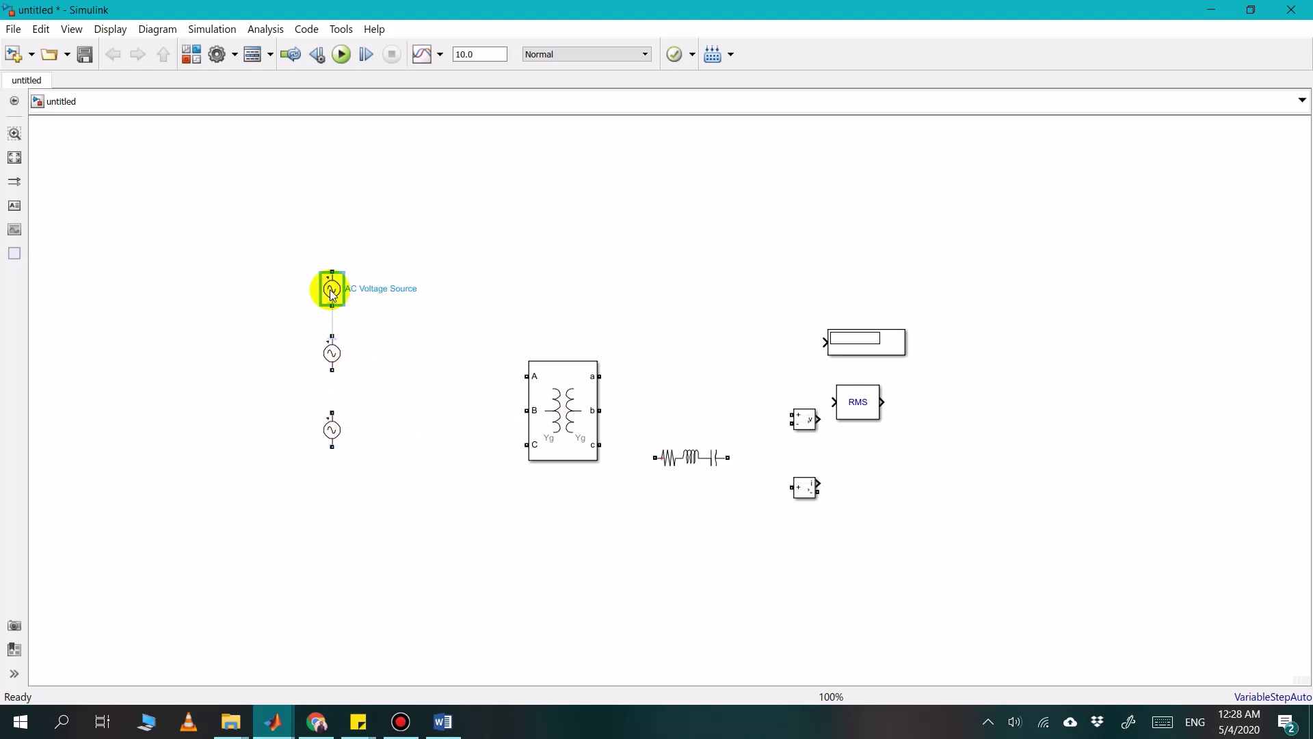
{"action": "left_click_drag", "start_coordinate": [589, 425], "coordinate": [565, 369]}
{"action": "left_click", "coordinate": [469, 408]}
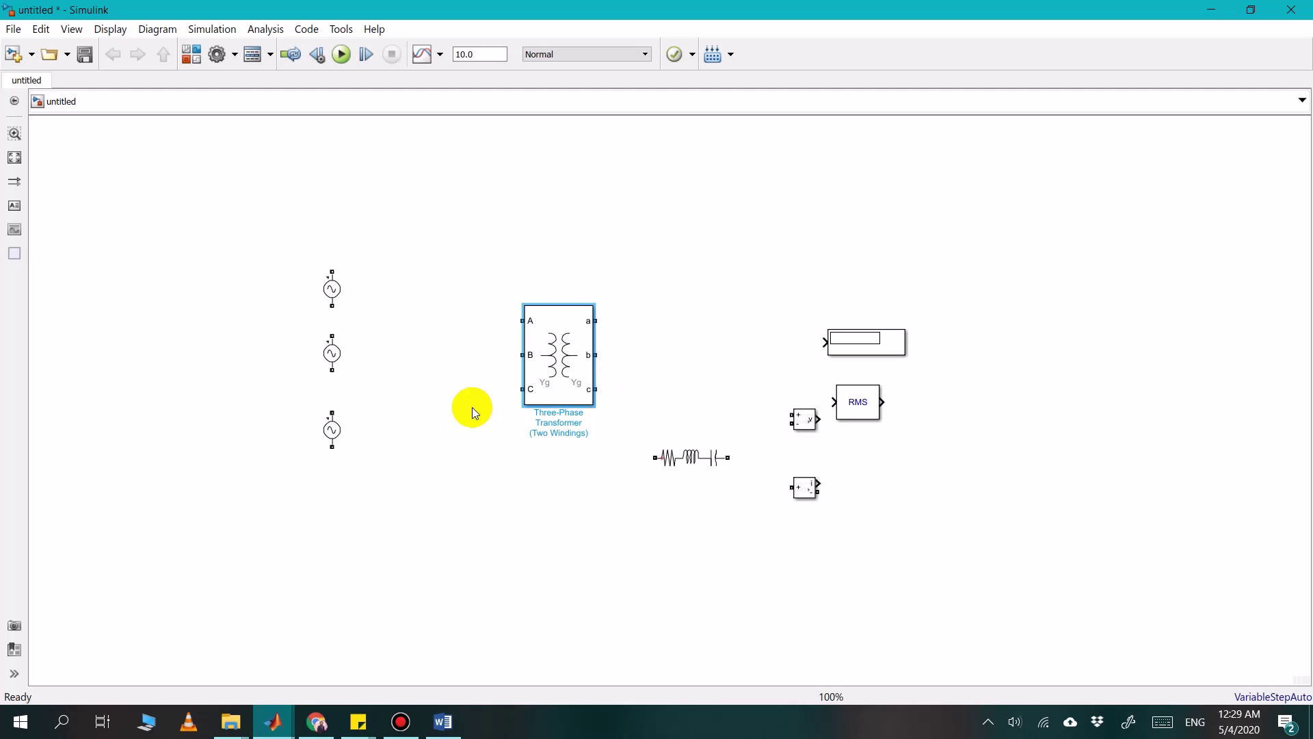
Switch to the Word lab manual, examine the wye-wye connection wiring diagram in Fig 5.2, and return to Simulink
{"action": "left_click", "coordinate": [445, 725]}
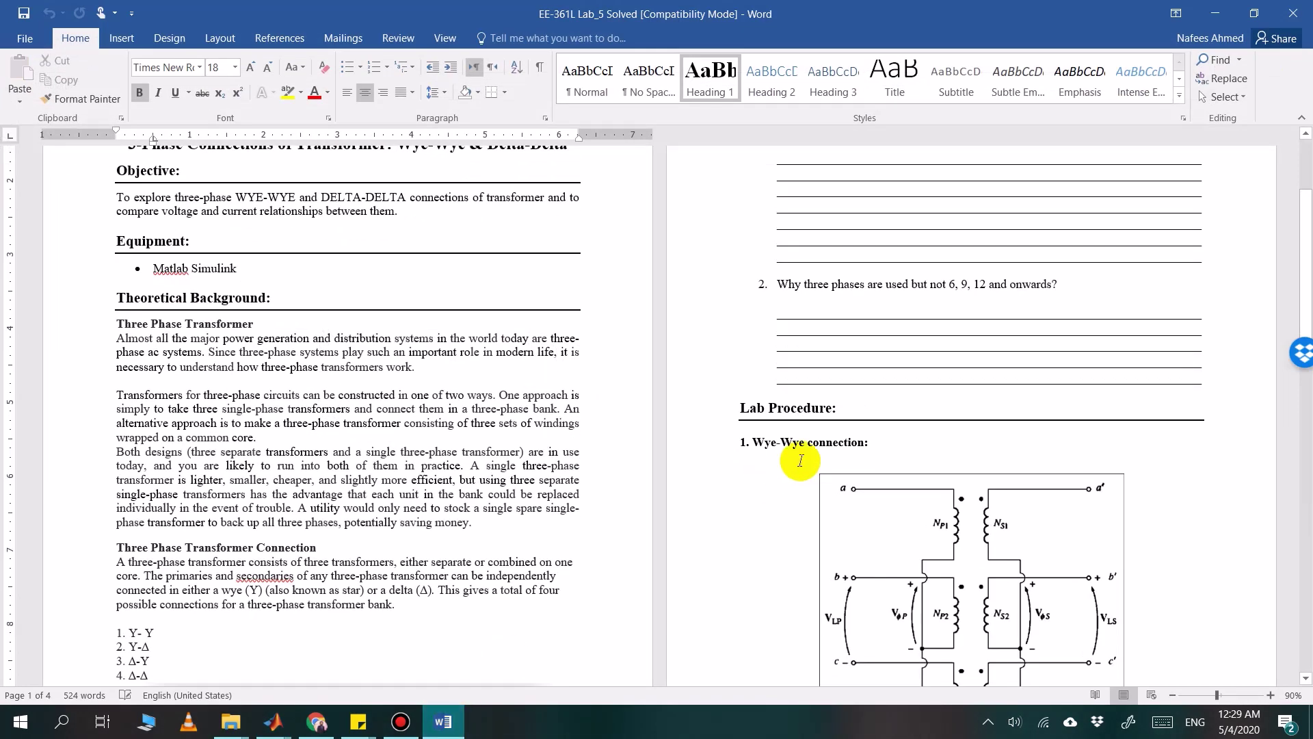
{"action": "scroll", "coordinate": [800, 461], "scroll_direction": "down", "scroll_amount": 2}
{"action": "scroll", "coordinate": [821, 452], "scroll_direction": "down", "scroll_amount": 2}
{"action": "scroll", "coordinate": [889, 448], "scroll_direction": "down", "scroll_amount": 1}
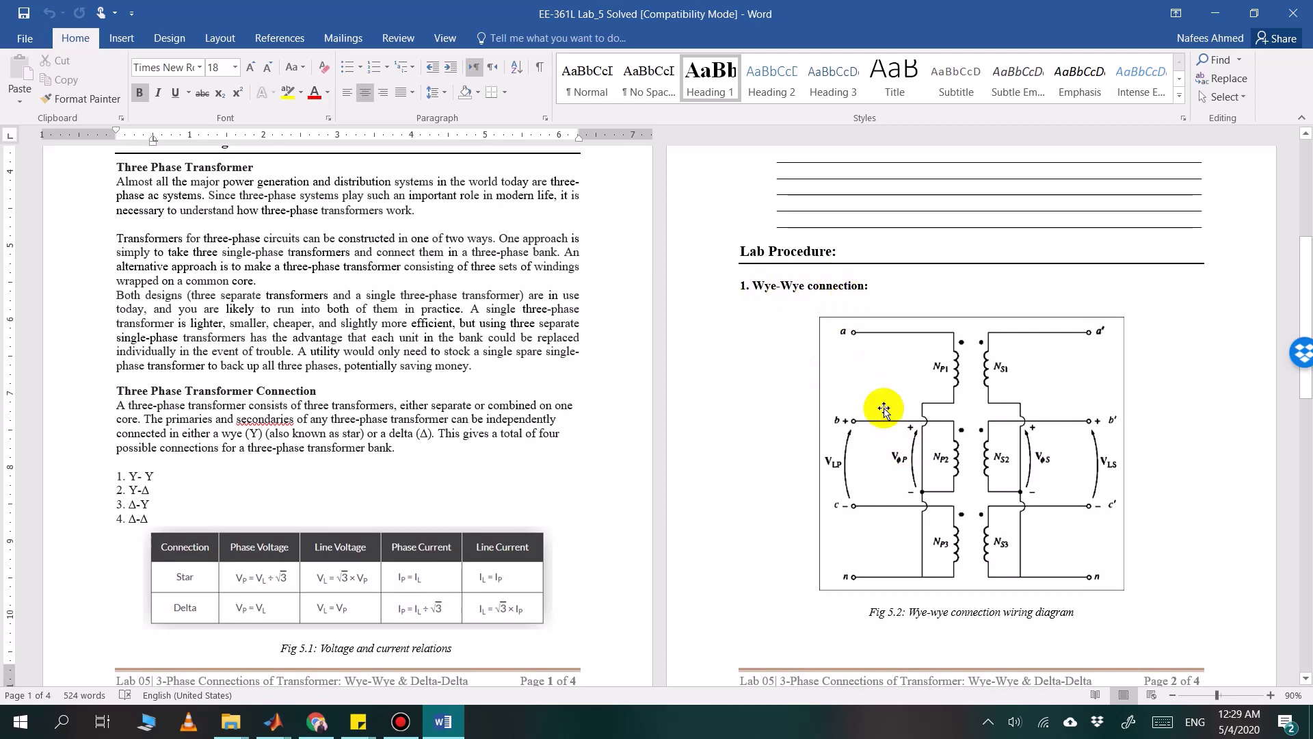
{"action": "scroll", "coordinate": [952, 445], "scroll_direction": "down", "scroll_amount": 1}
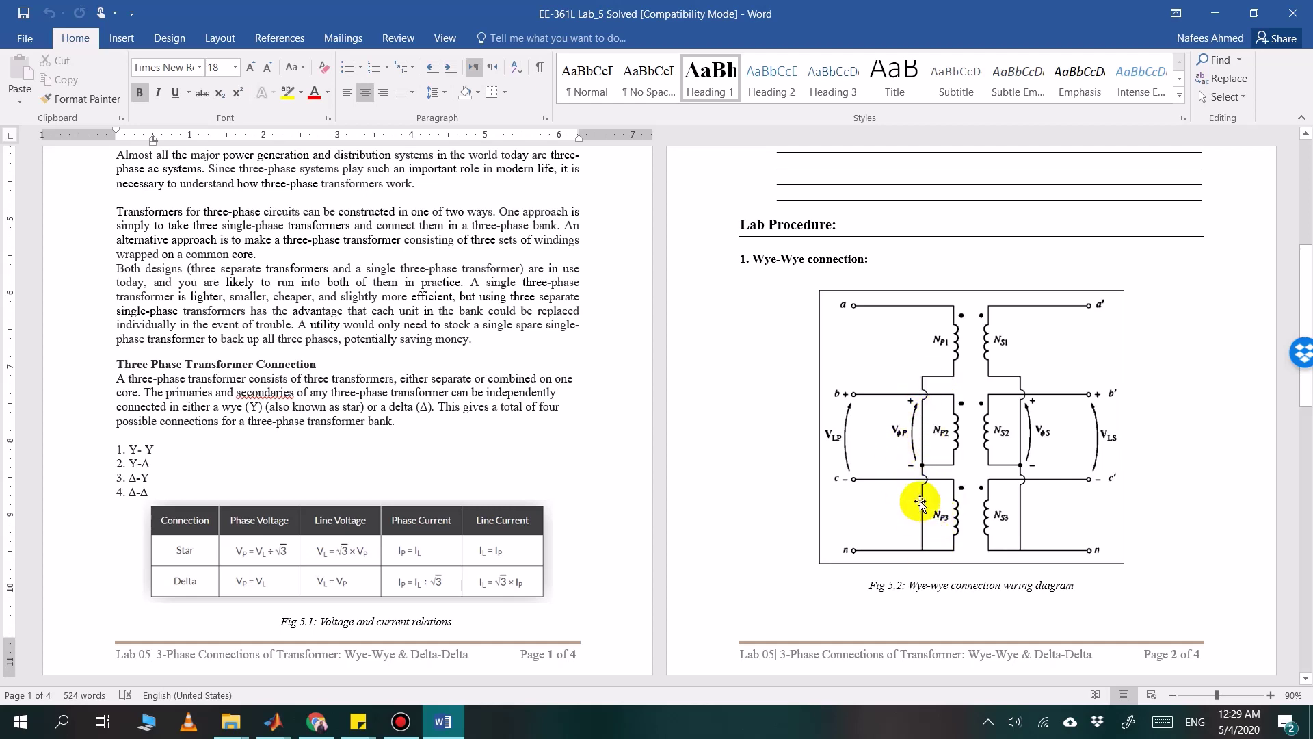
{"action": "left_click", "coordinate": [441, 725]}
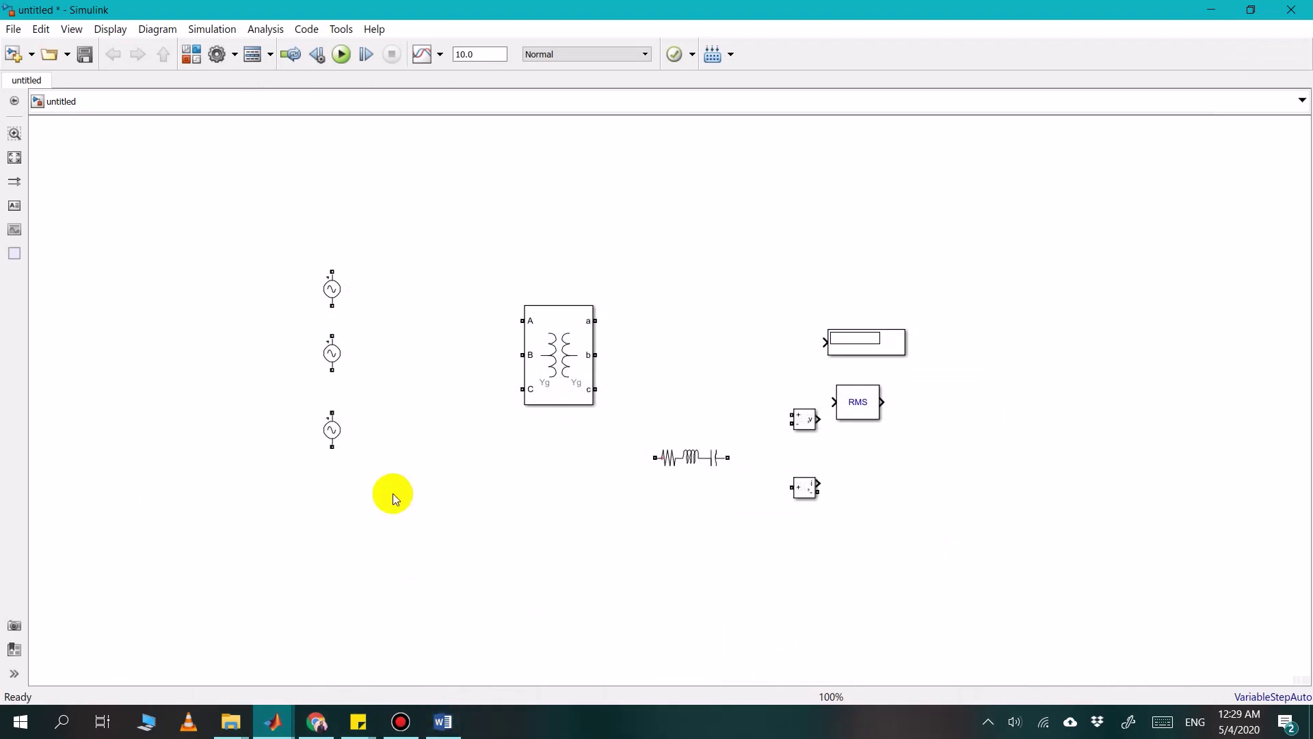
Offset the lowest and top AC voltage sources from the column and wire the top source's positive terminal to transformer input A
{"action": "left_click", "coordinate": [334, 428]}
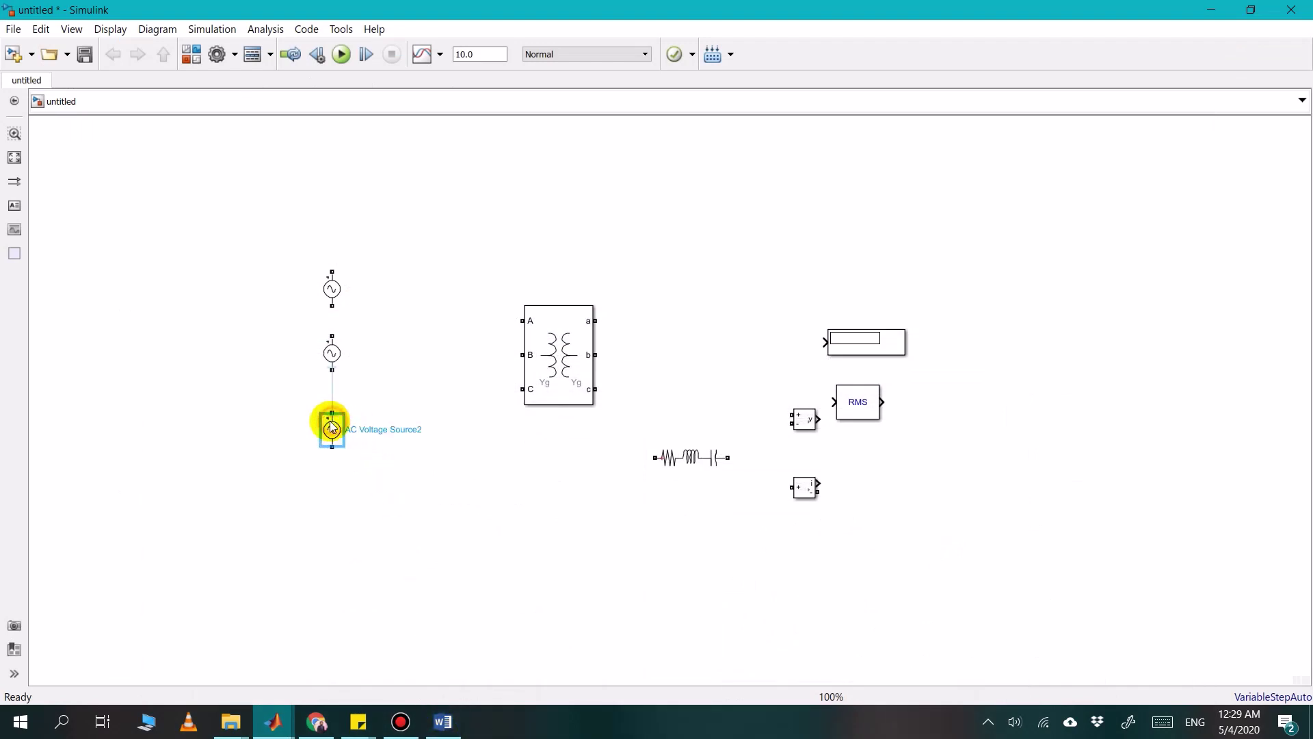
{"action": "left_click_drag", "start_coordinate": [332, 429], "coordinate": [359, 421]}
{"action": "left_click", "coordinate": [380, 369]}
{"action": "mouse_move", "coordinate": [330, 301]}
{"action": "left_mouse_down"}
{"action": "mouse_move", "coordinate": [300, 340]}
{"action": "mouse_move", "coordinate": [361, 296]}
{"action": "mouse_move", "coordinate": [522, 319]}
{"action": "left_mouse_up"}
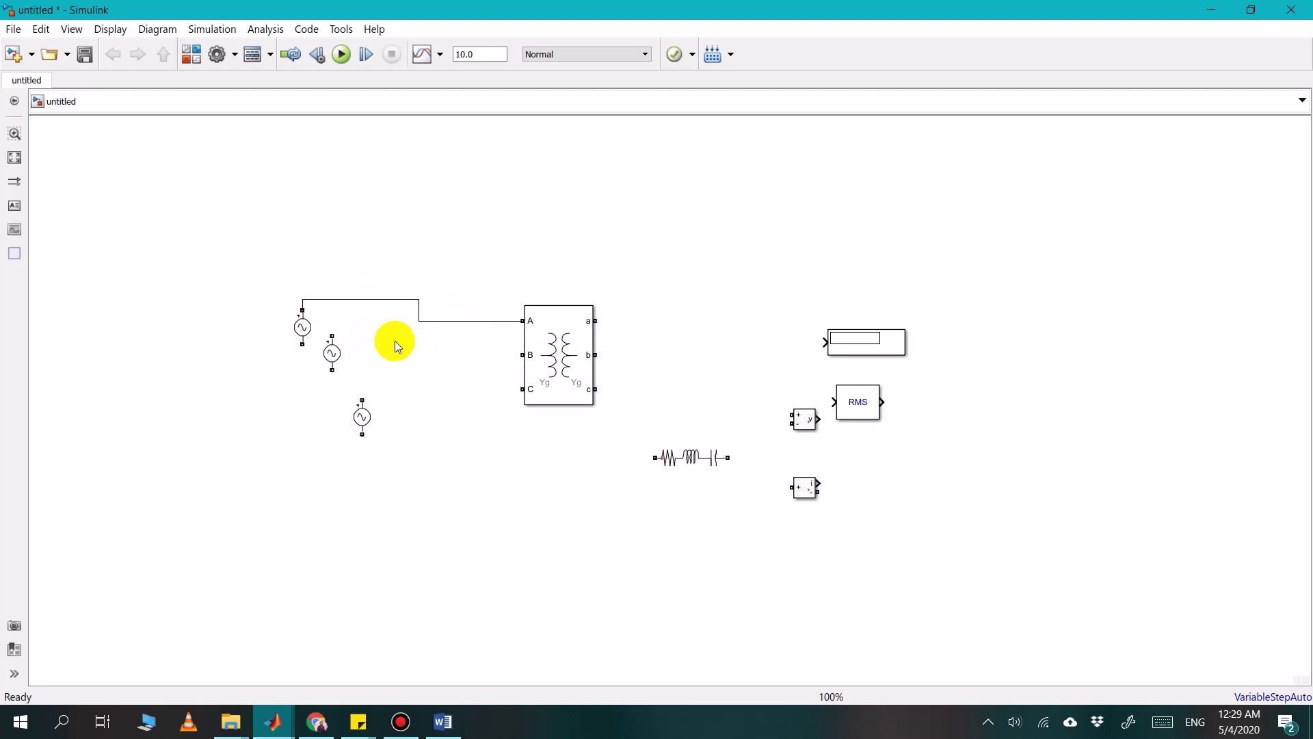
Stagger the AC voltage sources diagonally below the first wire and connect the second source's positive terminal to transformer input B
{"action": "left_click_drag", "start_coordinate": [301, 346], "coordinate": [339, 469]}
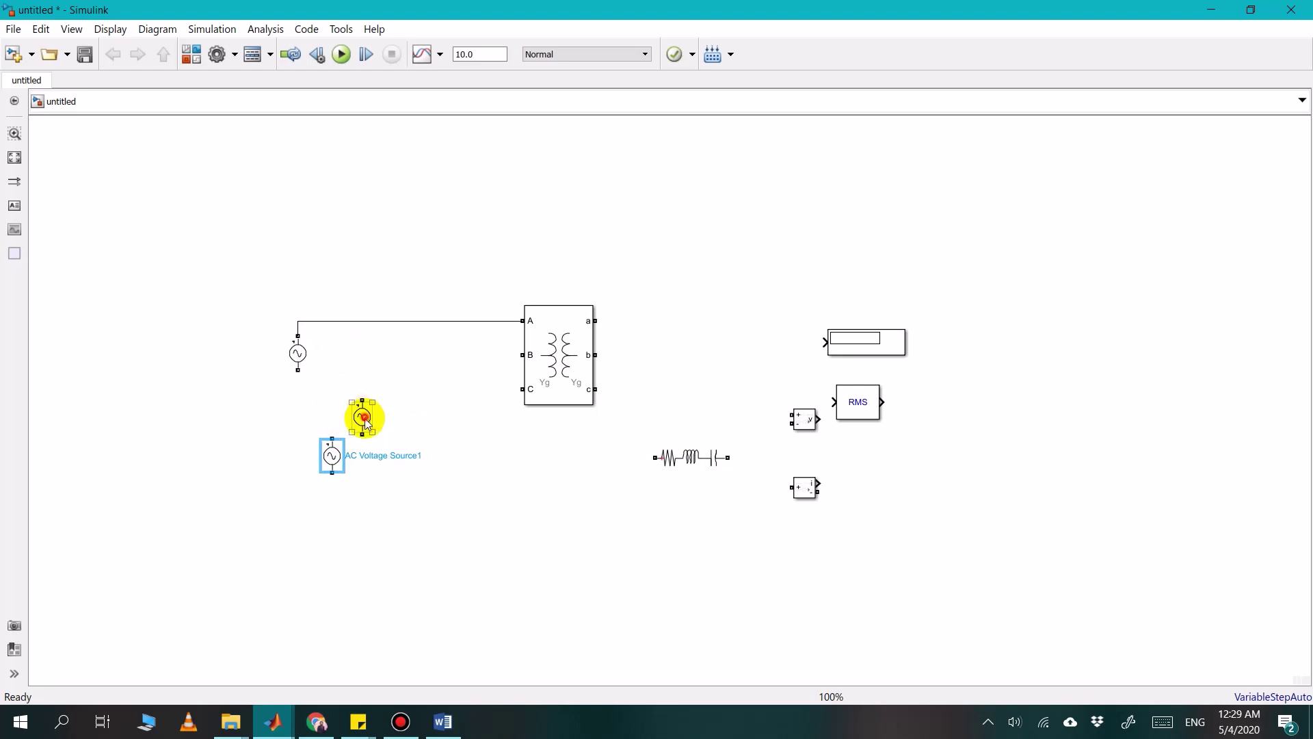
{"action": "left_click_drag", "start_coordinate": [365, 420], "coordinate": [394, 451]}
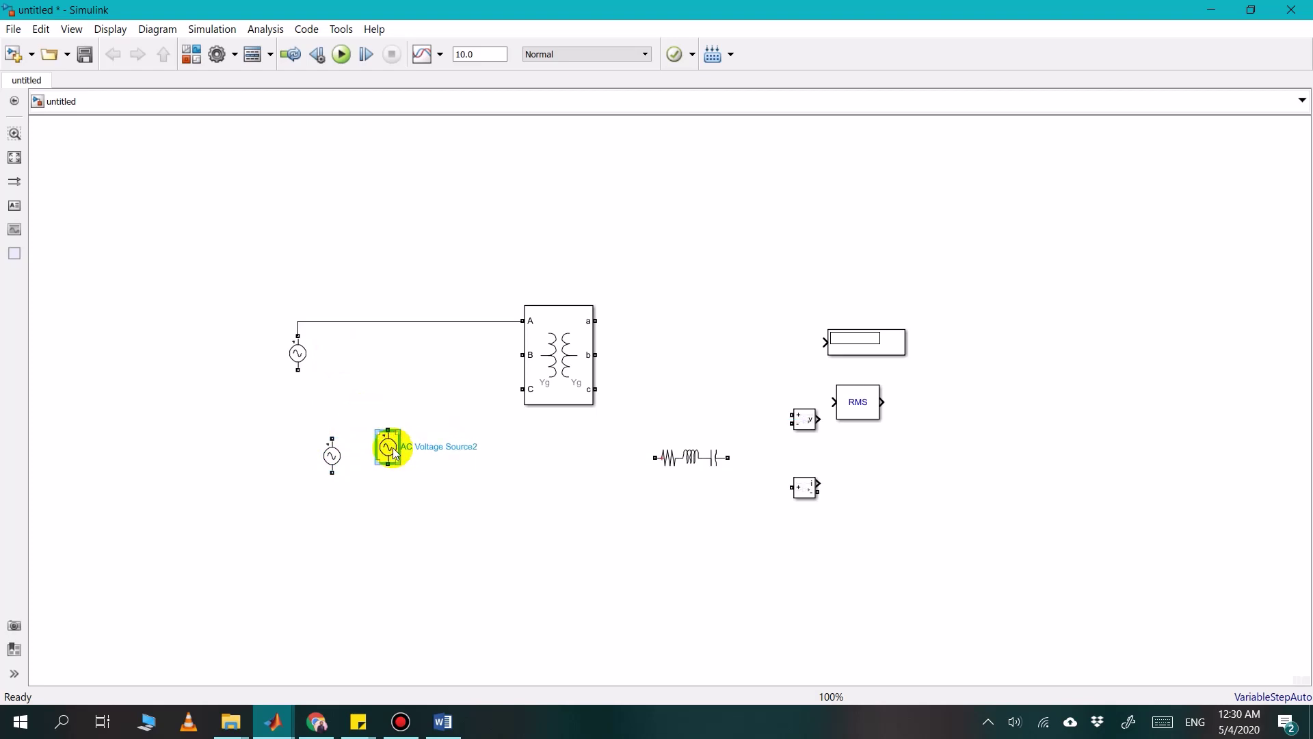
{"action": "left_click", "coordinate": [332, 456]}
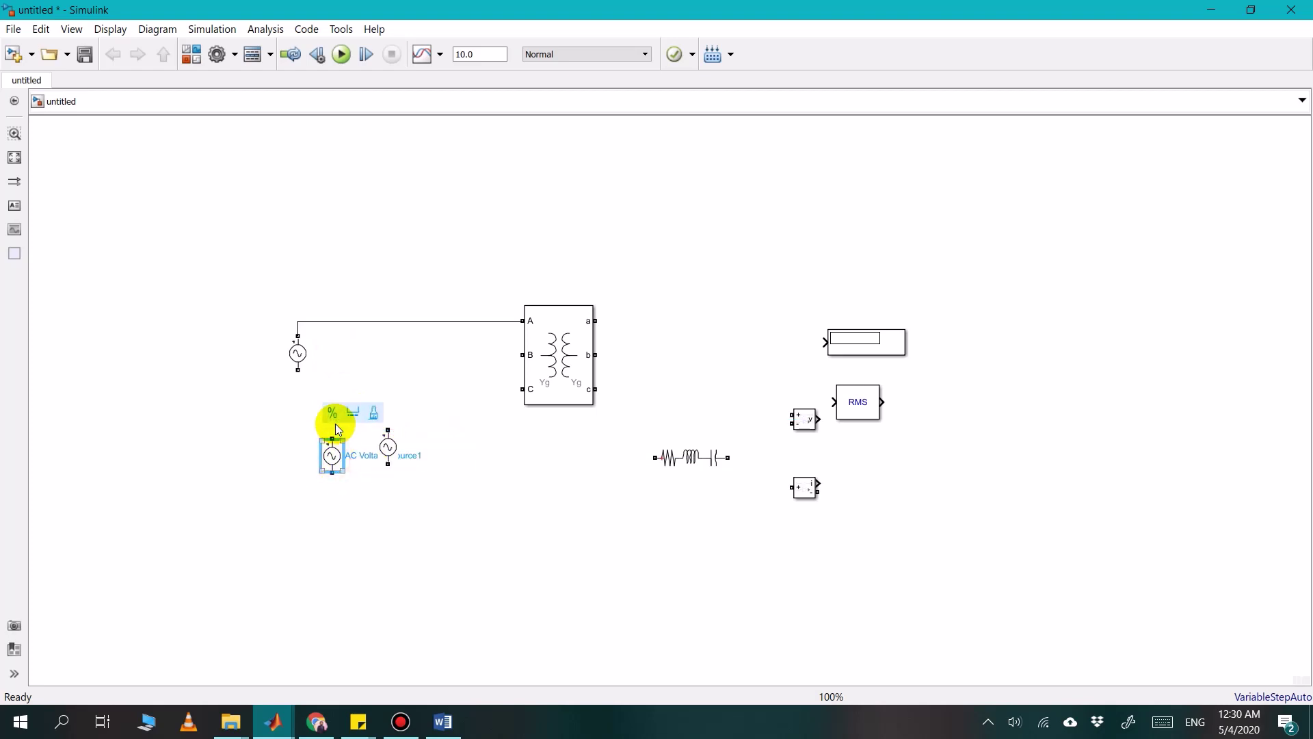
{"action": "left_click", "coordinate": [334, 456]}
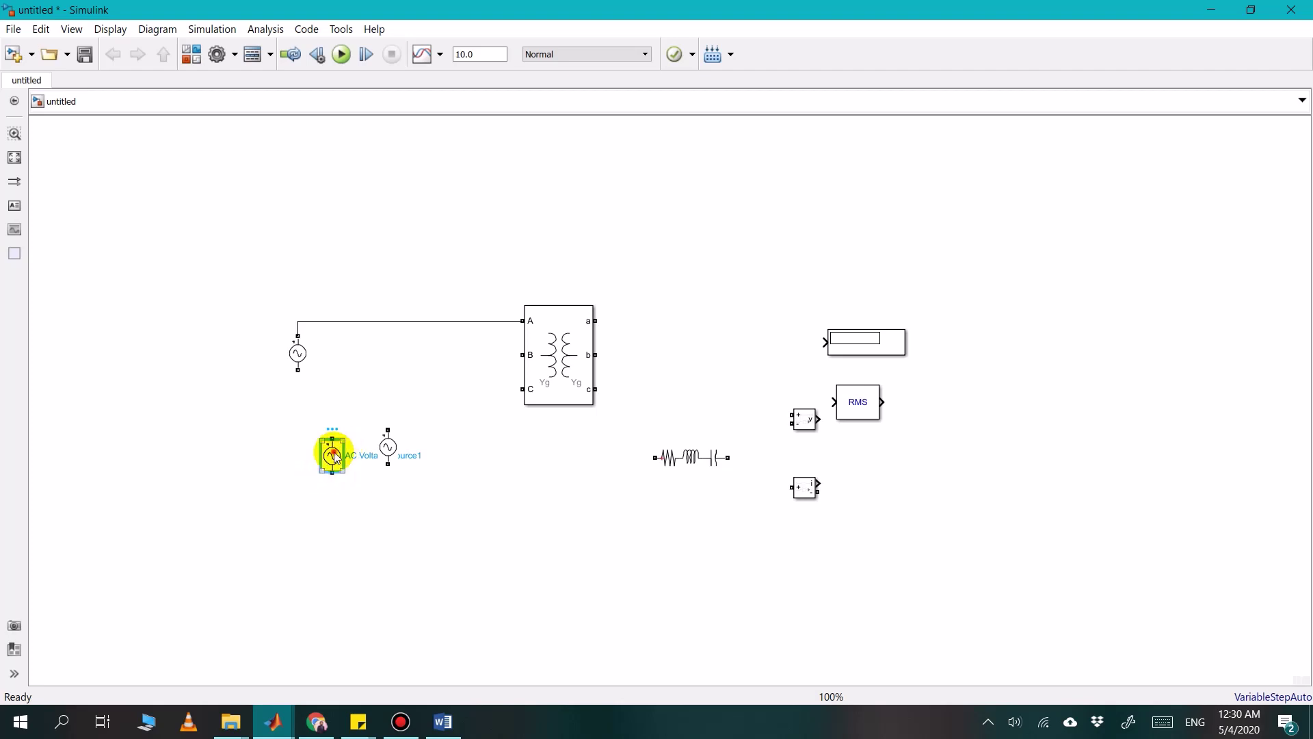
{"action": "left_click_drag", "start_coordinate": [335, 457], "coordinate": [516, 351]}
{"action": "left_click", "coordinate": [425, 372]}
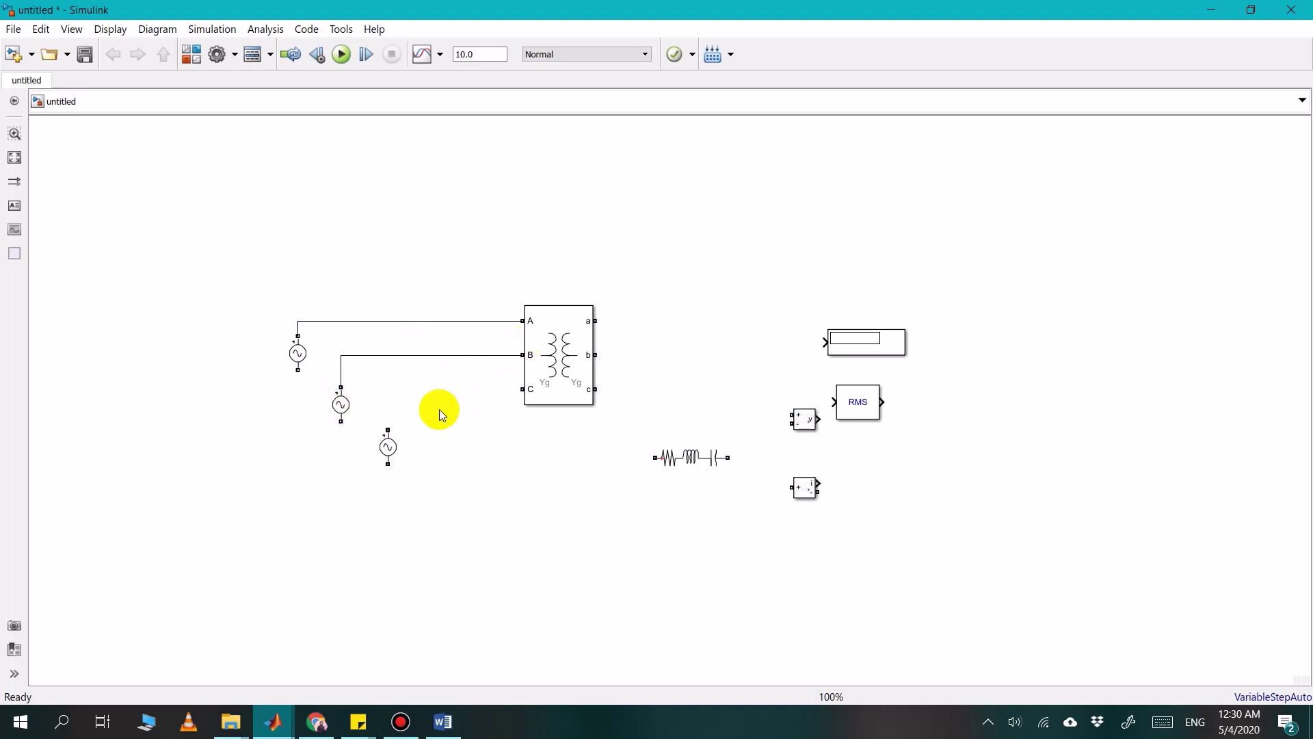
Adjust the third AC voltage source's height and wire its positive terminal to transformer input C
{"action": "left_click_drag", "start_coordinate": [389, 458], "coordinate": [392, 439]}
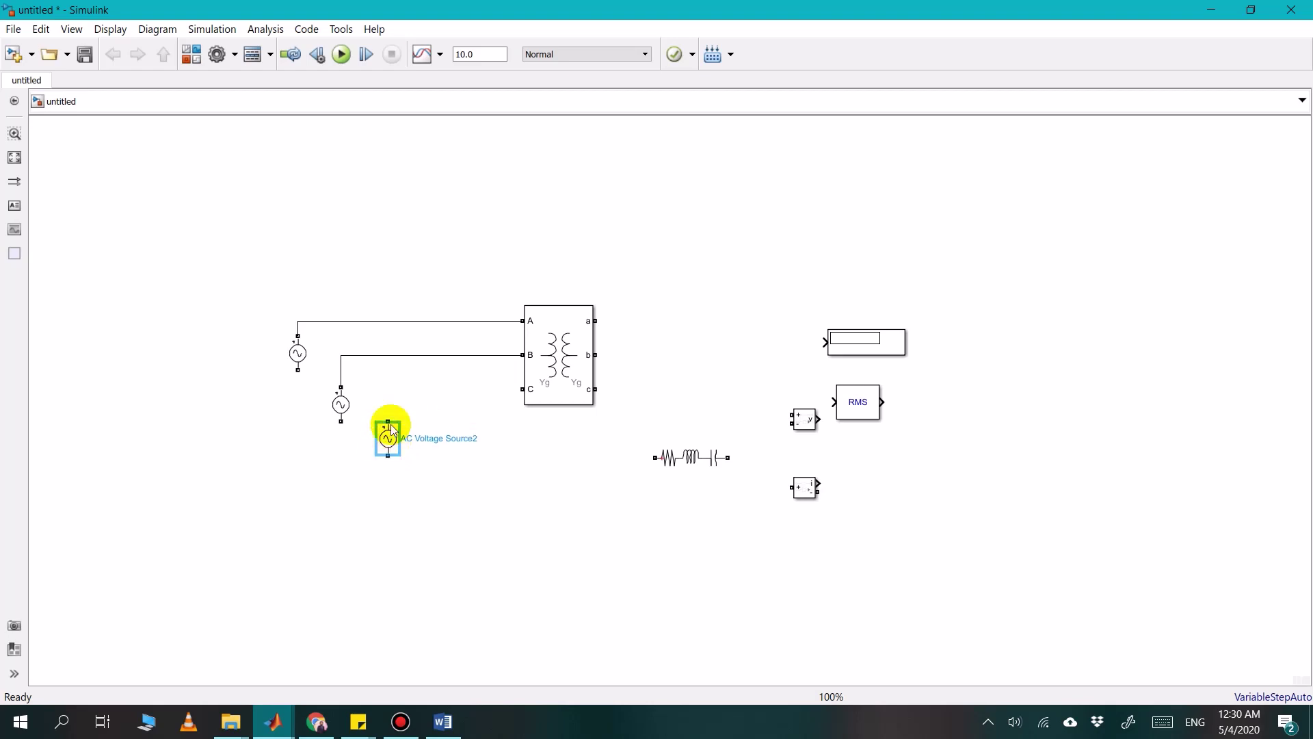
{"action": "left_click_drag", "start_coordinate": [392, 440], "coordinate": [392, 449]}
{"action": "mouse_move", "coordinate": [388, 424]}
{"action": "left_mouse_down"}
{"action": "mouse_move", "coordinate": [413, 387]}
{"action": "mouse_move", "coordinate": [531, 370]}
{"action": "mouse_move", "coordinate": [523, 389]}
{"action": "left_mouse_up"}
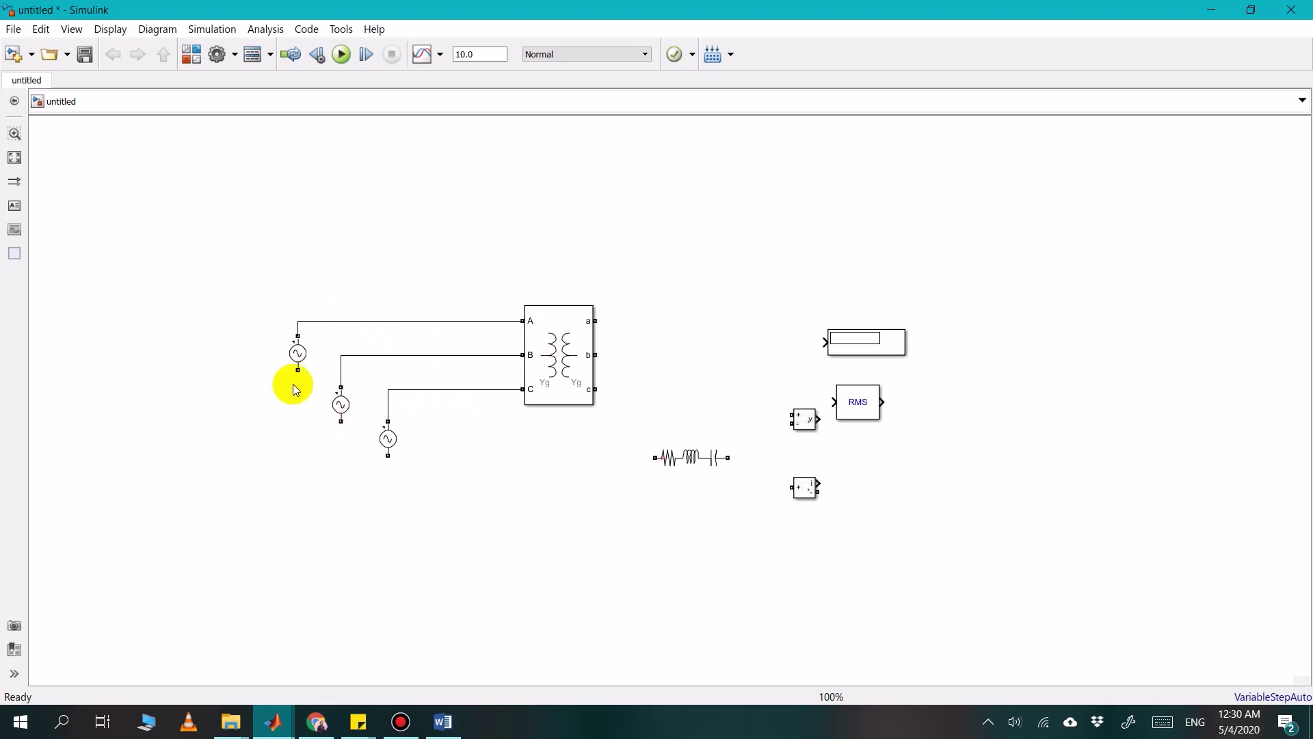
Join the negative terminals of all three AC voltage sources at a common neutral node and straighten the connecting wires
{"action": "left_click_drag", "start_coordinate": [297, 374], "coordinate": [340, 422]}
{"action": "left_click_drag", "start_coordinate": [388, 459], "coordinate": [339, 433]}
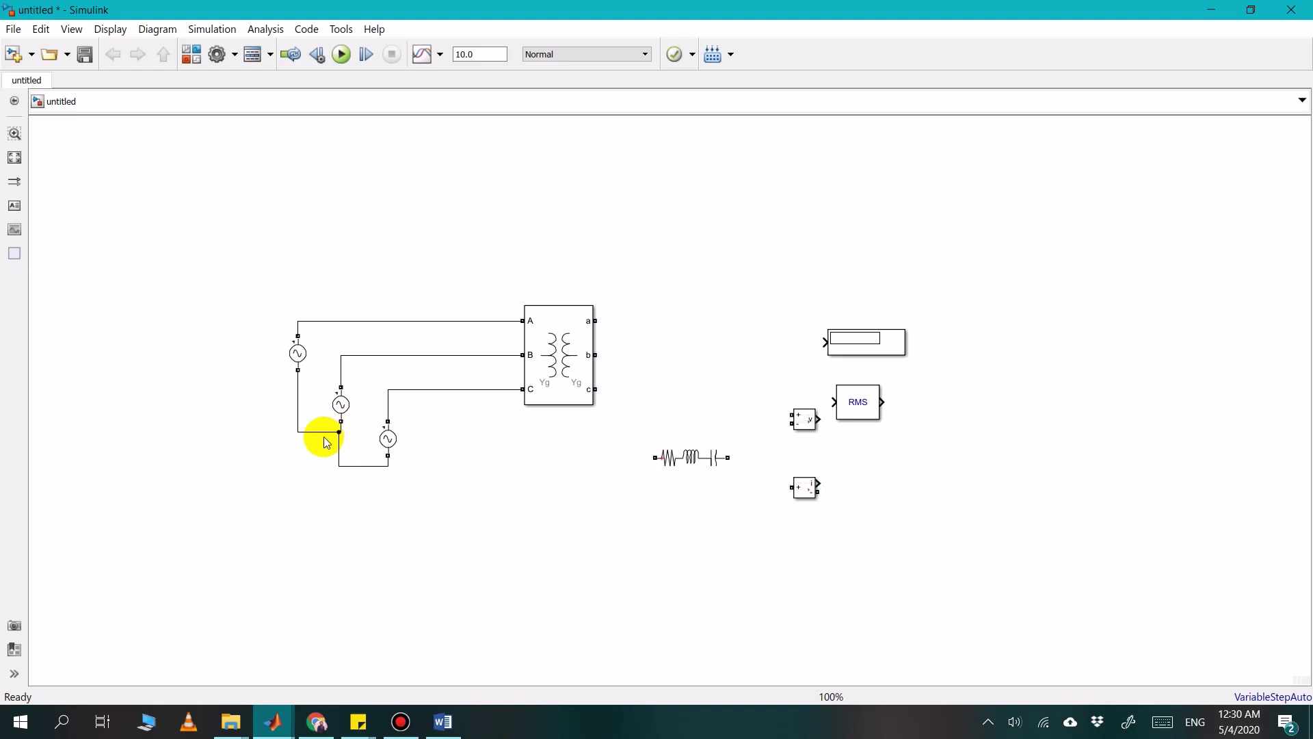
{"action": "left_click", "coordinate": [322, 431]}
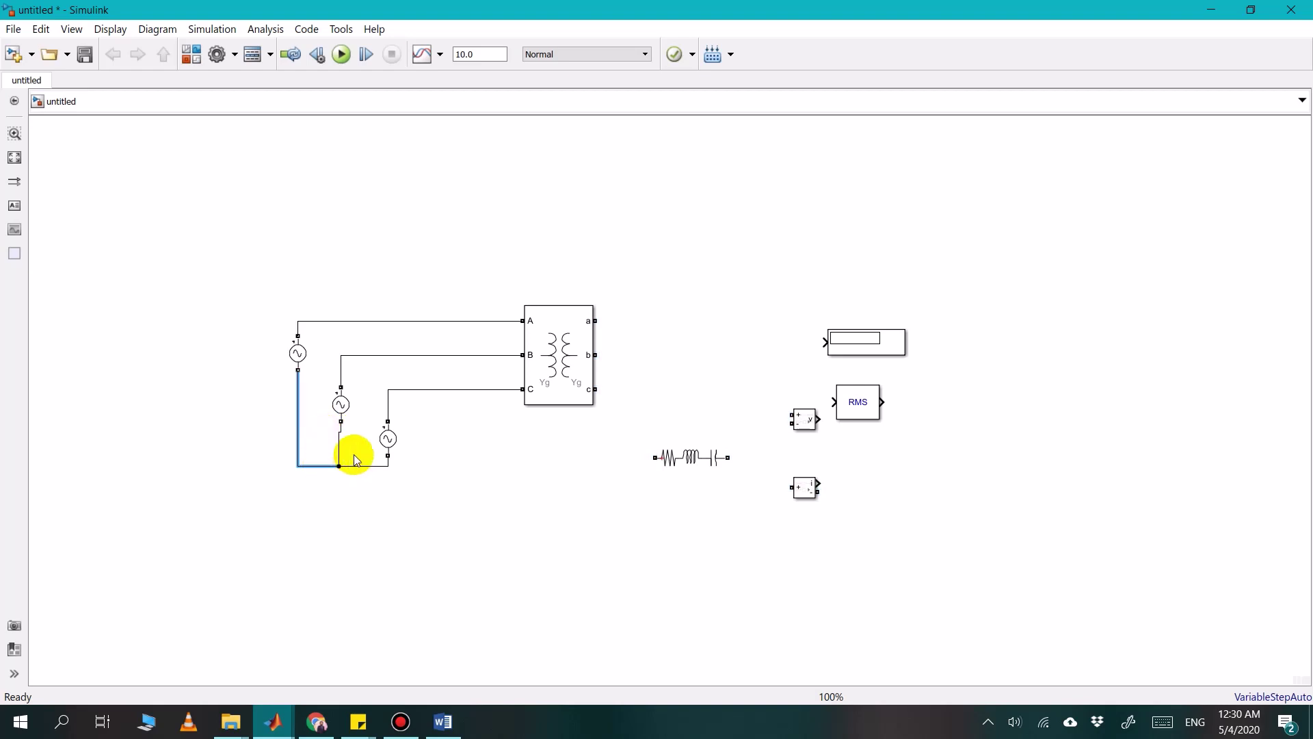
{"action": "left_click", "coordinate": [341, 446]}
{"action": "left_click", "coordinate": [361, 471]}
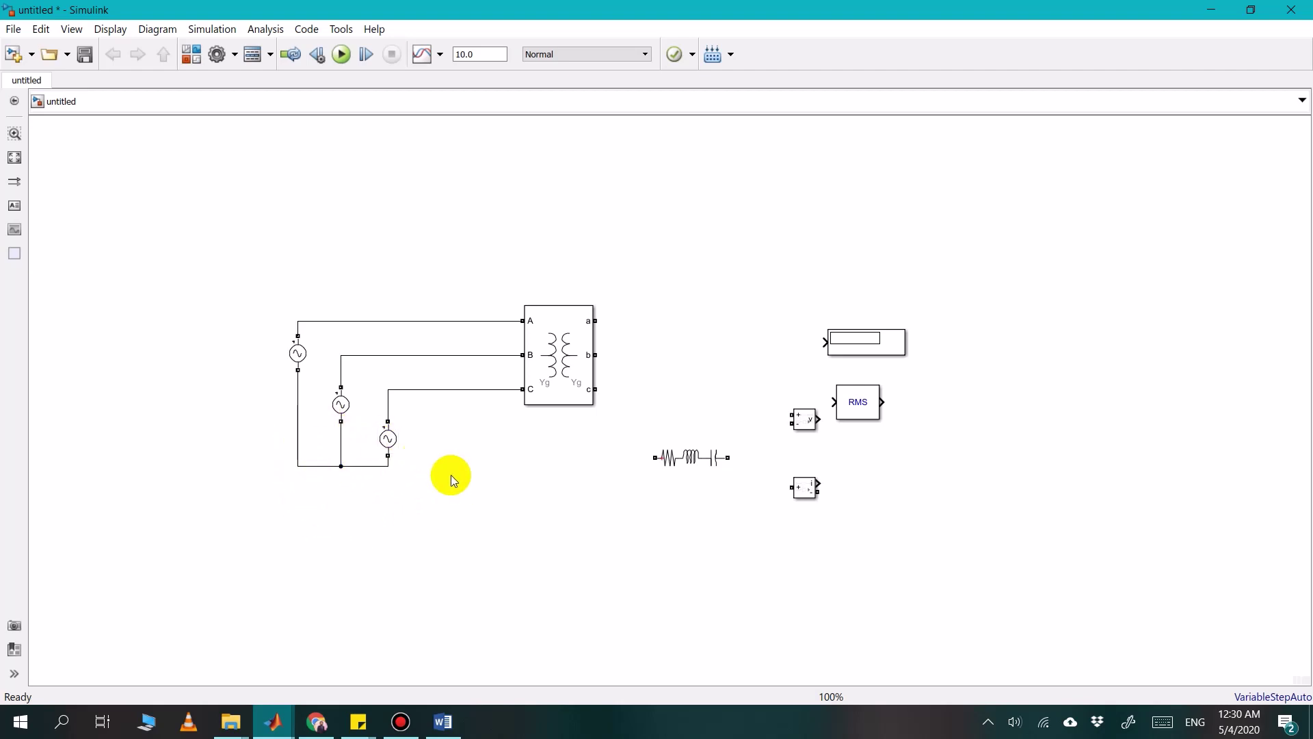
Search the Simulink block library for ground
{"action": "left_click", "coordinate": [671, 466]}
{"action": "left_click", "coordinate": [193, 60]}
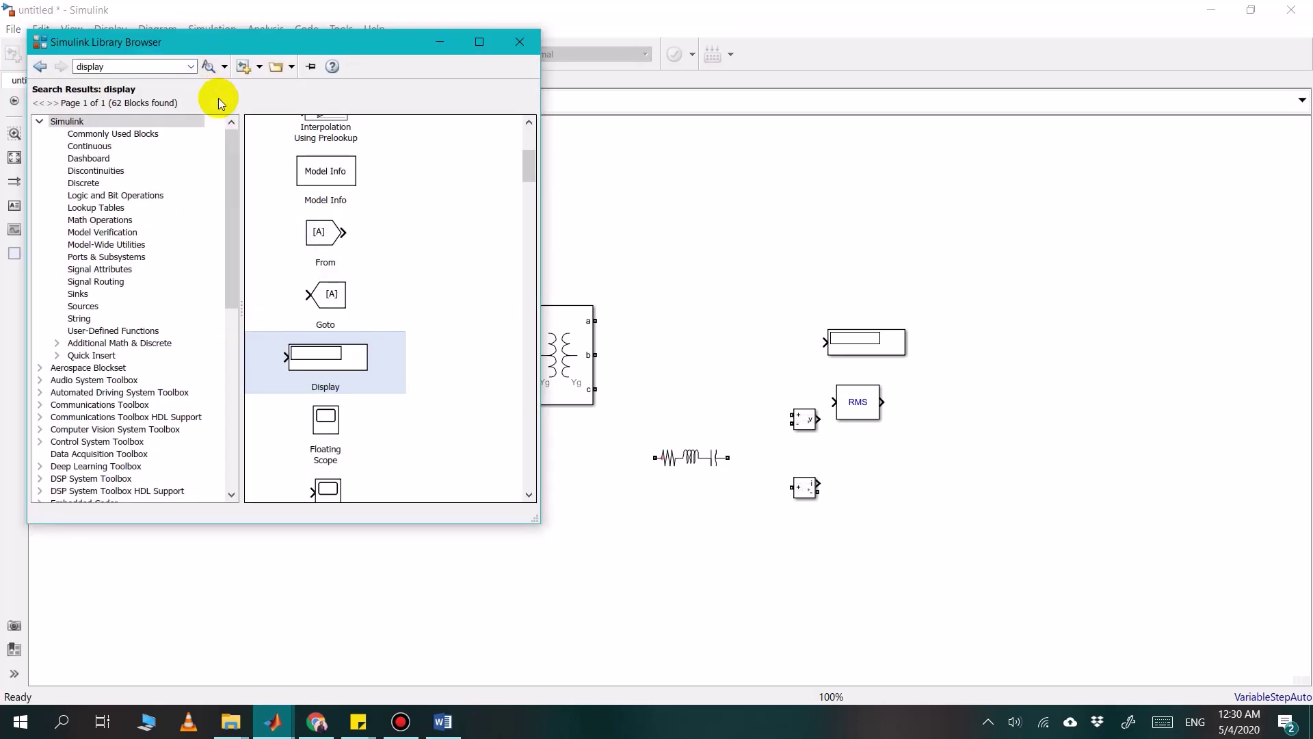
{"action": "double_click", "coordinate": [130, 66]}
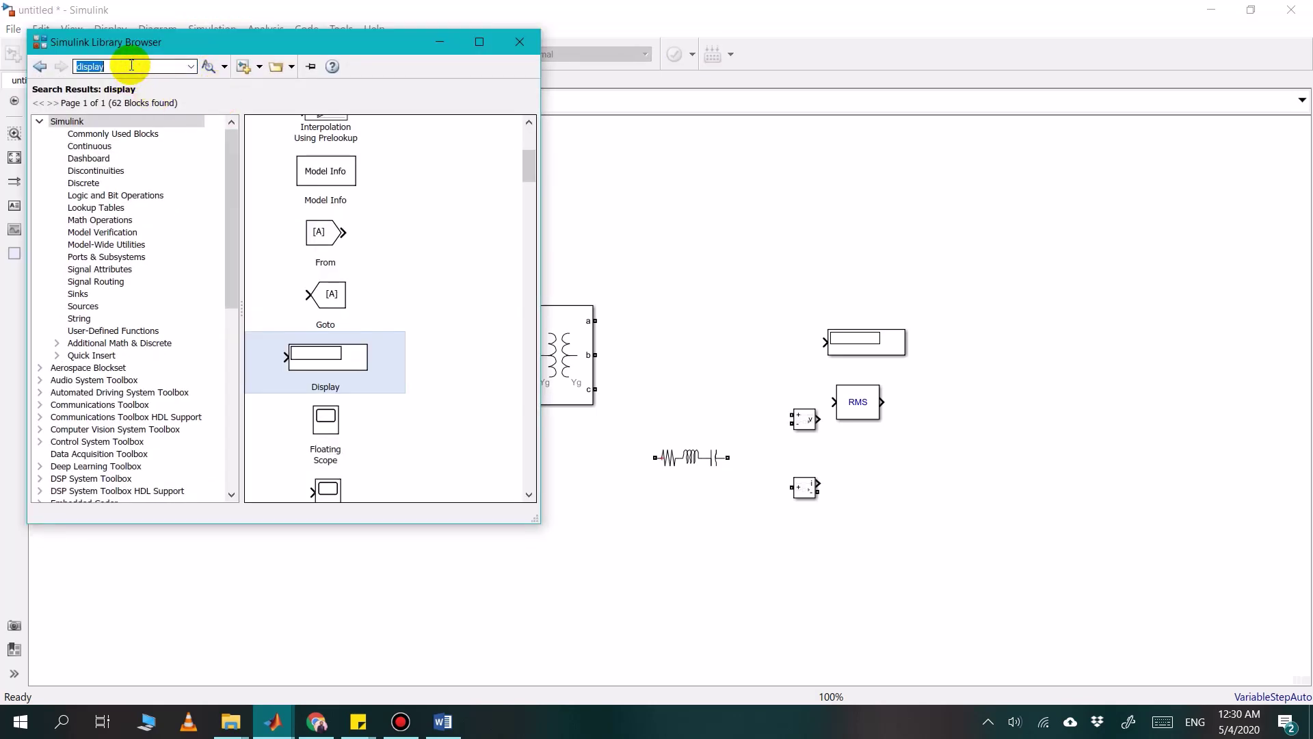
{"action": "type", "text": "gro"}
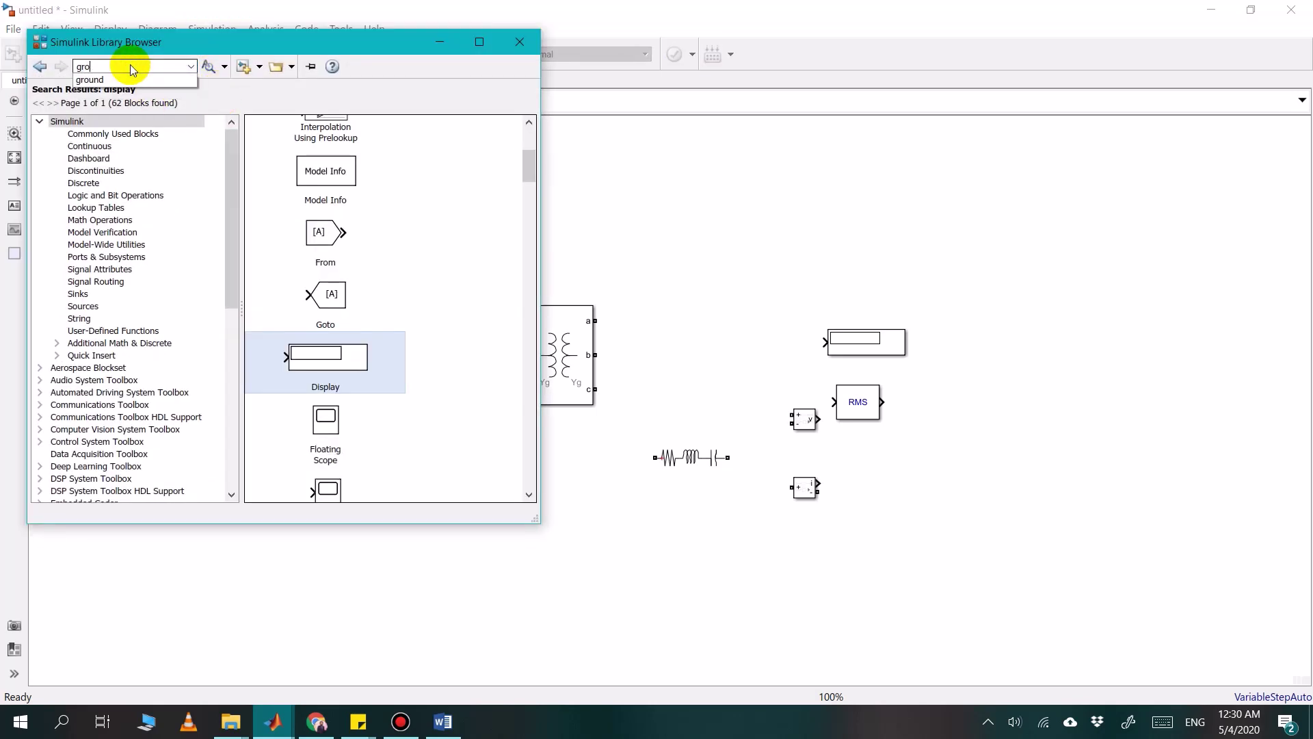
{"action": "type", "text": "und"}
{"action": "key", "text": "Return"}
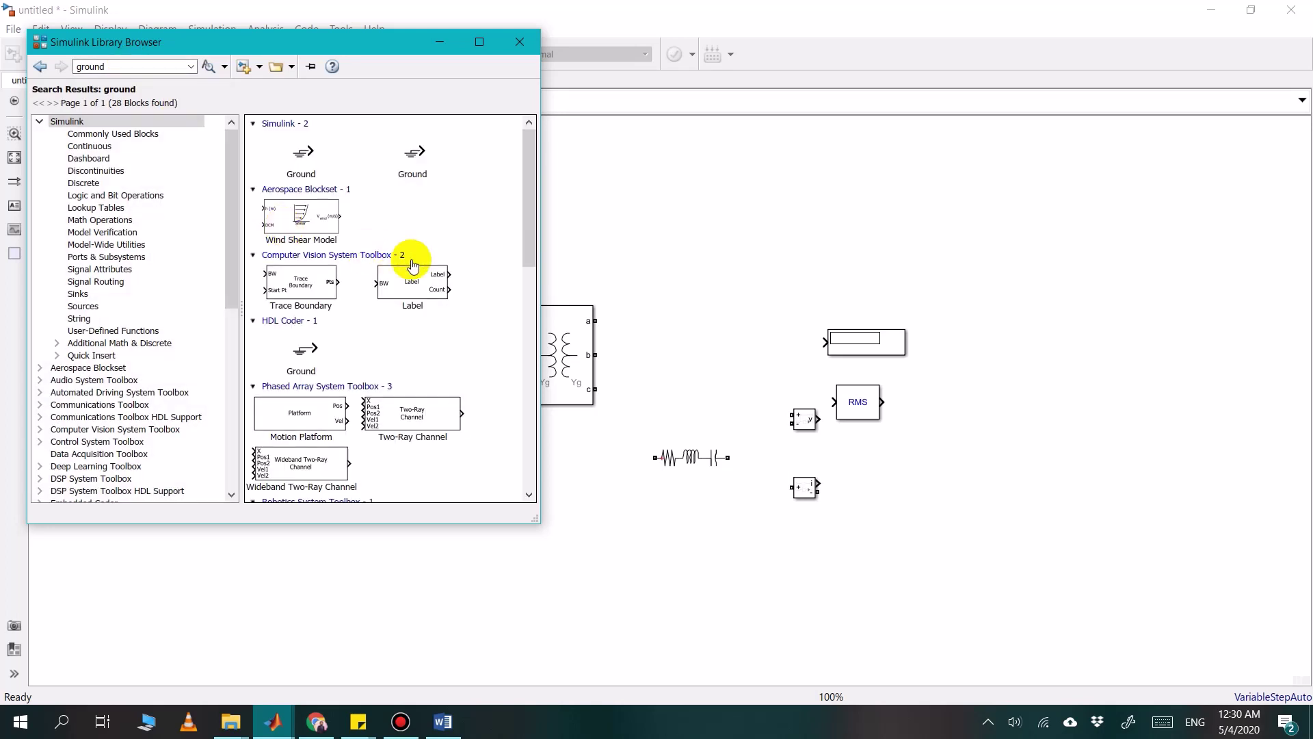
Add the Ground block from the Simscape powerlib Elements results to the untitled model and put the library away
{"action": "scroll", "coordinate": [395, 290], "scroll_direction": "down", "scroll_amount": 5}
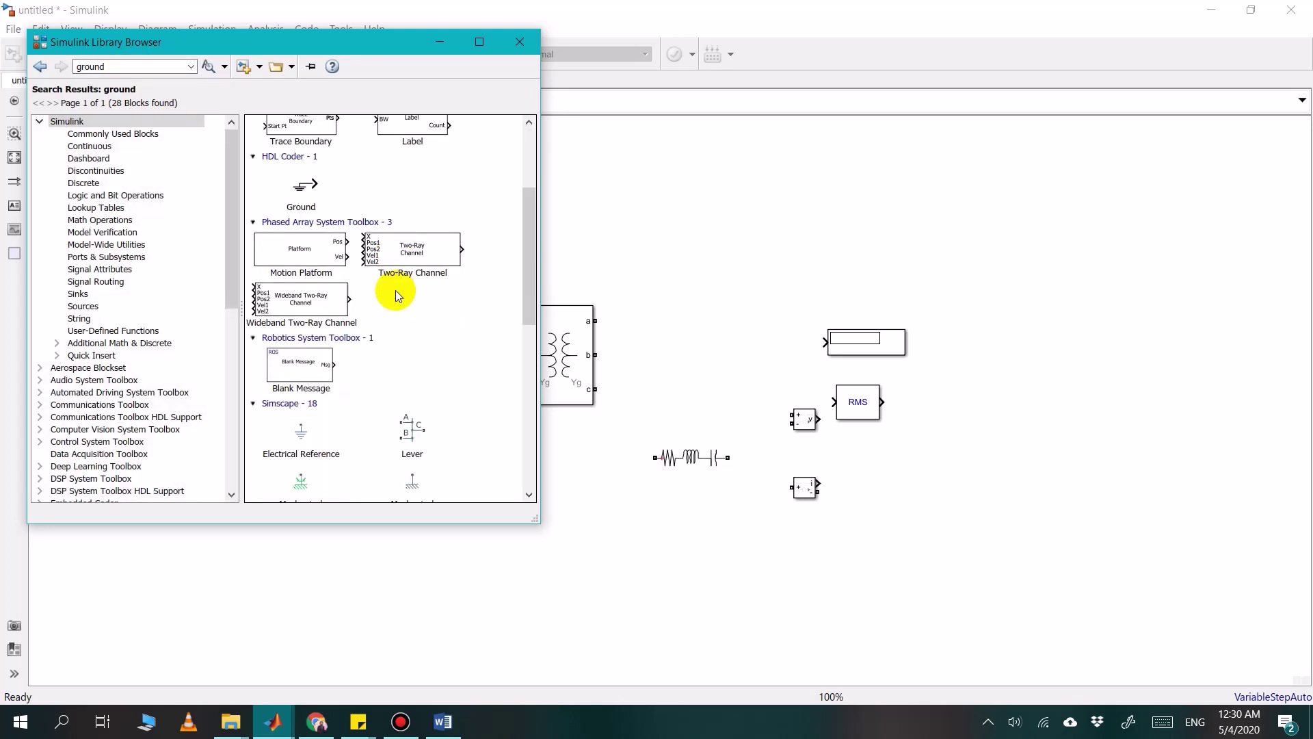
{"action": "scroll", "coordinate": [396, 290], "scroll_direction": "down", "scroll_amount": 4}
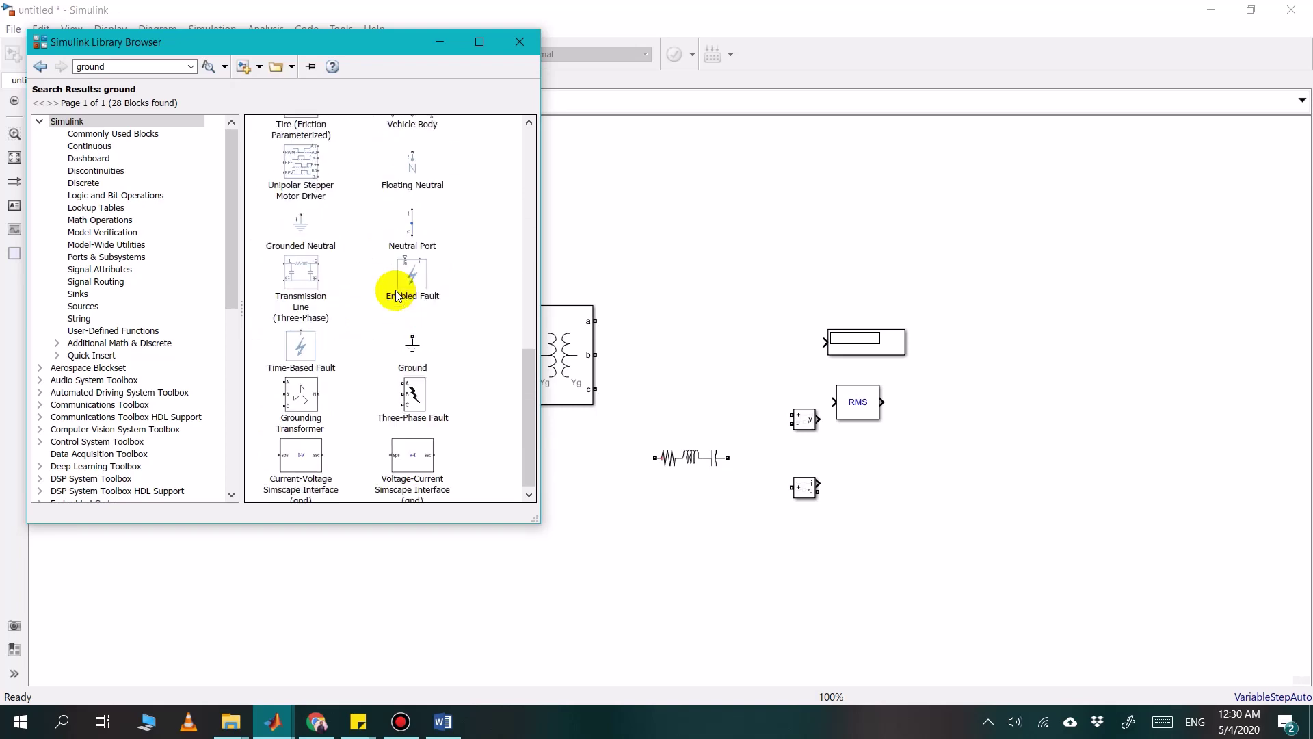
{"action": "left_click", "coordinate": [412, 342]}
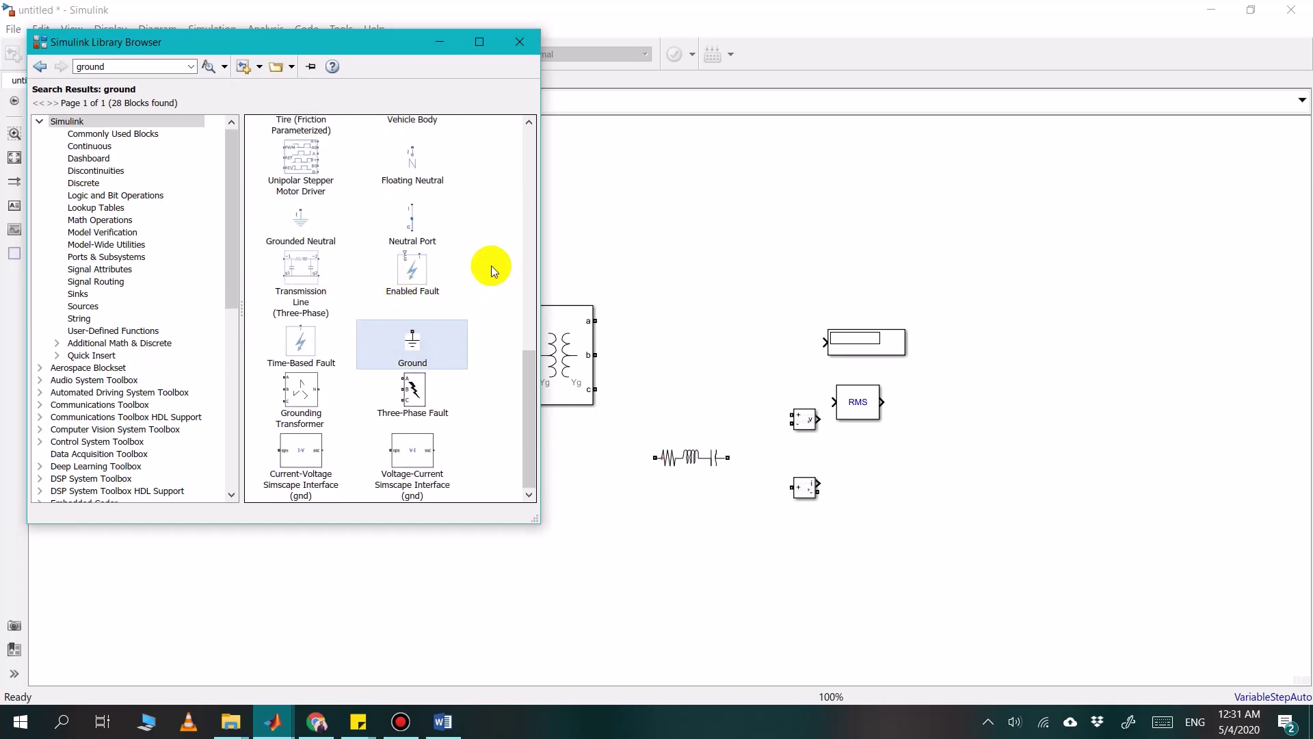
{"action": "scroll", "coordinate": [491, 265], "scroll_direction": "up", "scroll_amount": 5}
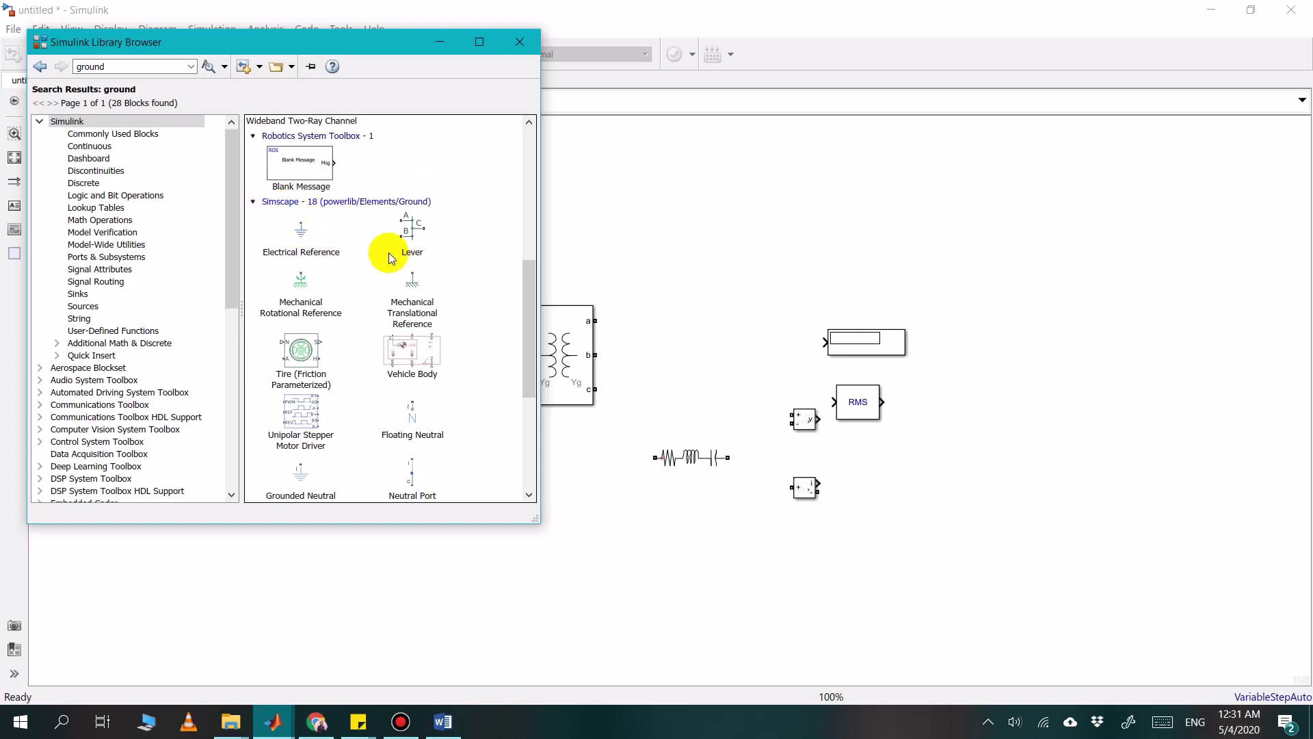
{"action": "scroll", "coordinate": [430, 316], "scroll_direction": "down", "scroll_amount": 4}
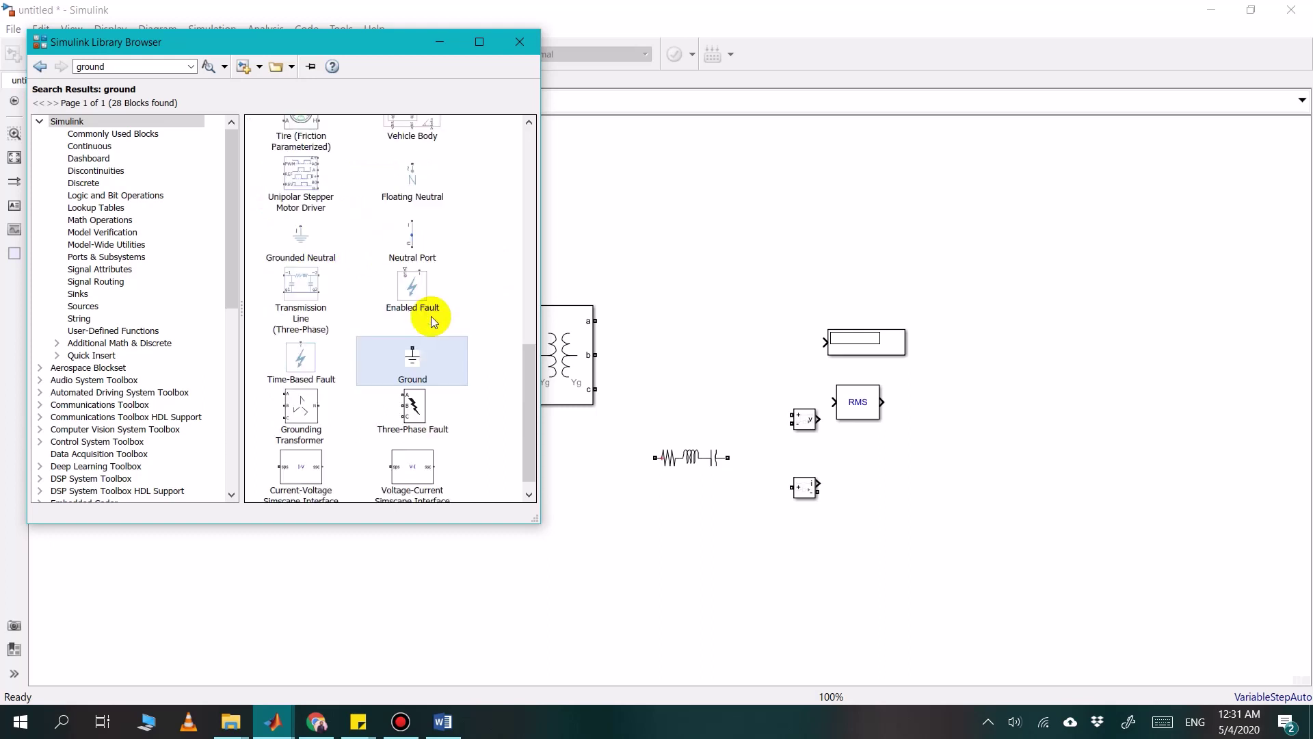
{"action": "right_click", "coordinate": [407, 356]}
{"action": "left_click", "coordinate": [438, 366]}
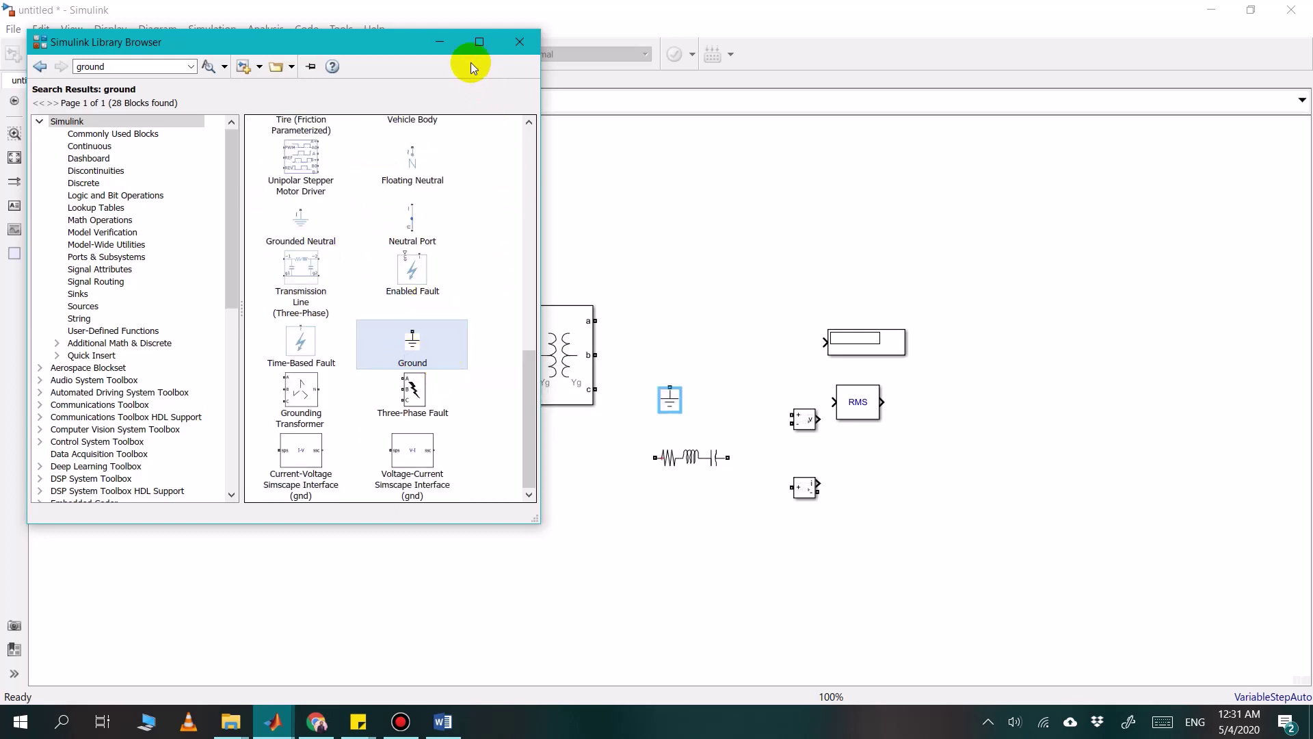
{"action": "left_click", "coordinate": [440, 41]}
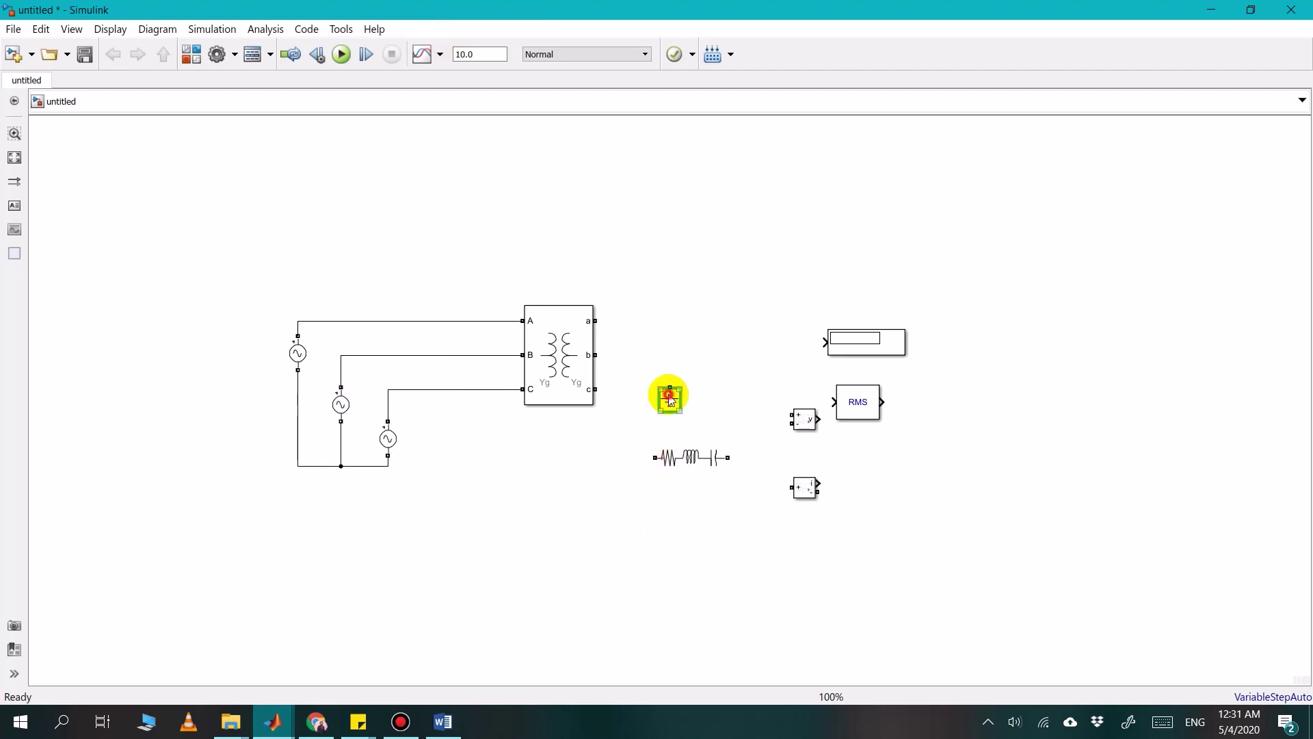
Place the ground below the AC voltage sources and connect it to their common neutral node
{"action": "left_click_drag", "start_coordinate": [670, 401], "coordinate": [196, 574]}
{"action": "left_click_drag", "start_coordinate": [325, 512], "coordinate": [341, 466]}
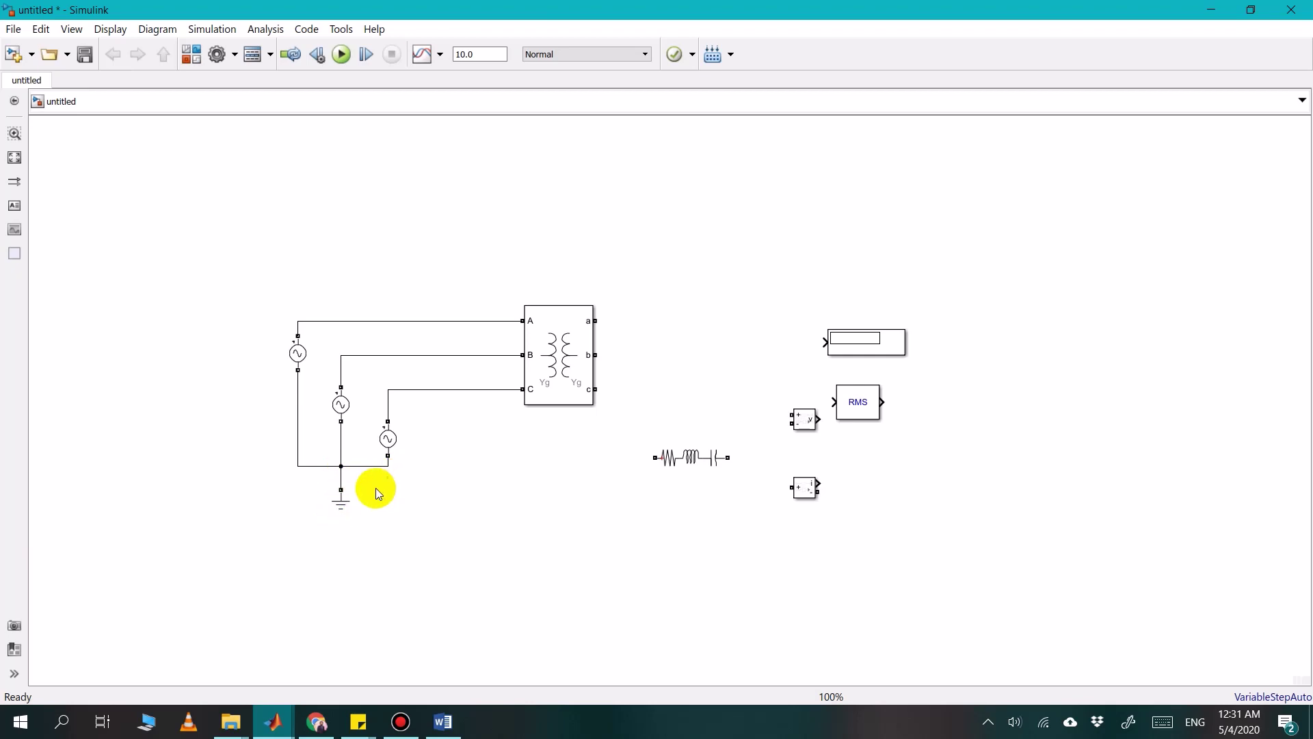
{"action": "left_click", "coordinate": [345, 497]}
{"action": "left_click", "coordinate": [384, 491]}
Move the Series RLC Branch up beside the transformer outputs and set it to branch type R with a resistance of 200 ohms
{"action": "left_click_drag", "start_coordinate": [691, 458], "coordinate": [717, 381]}
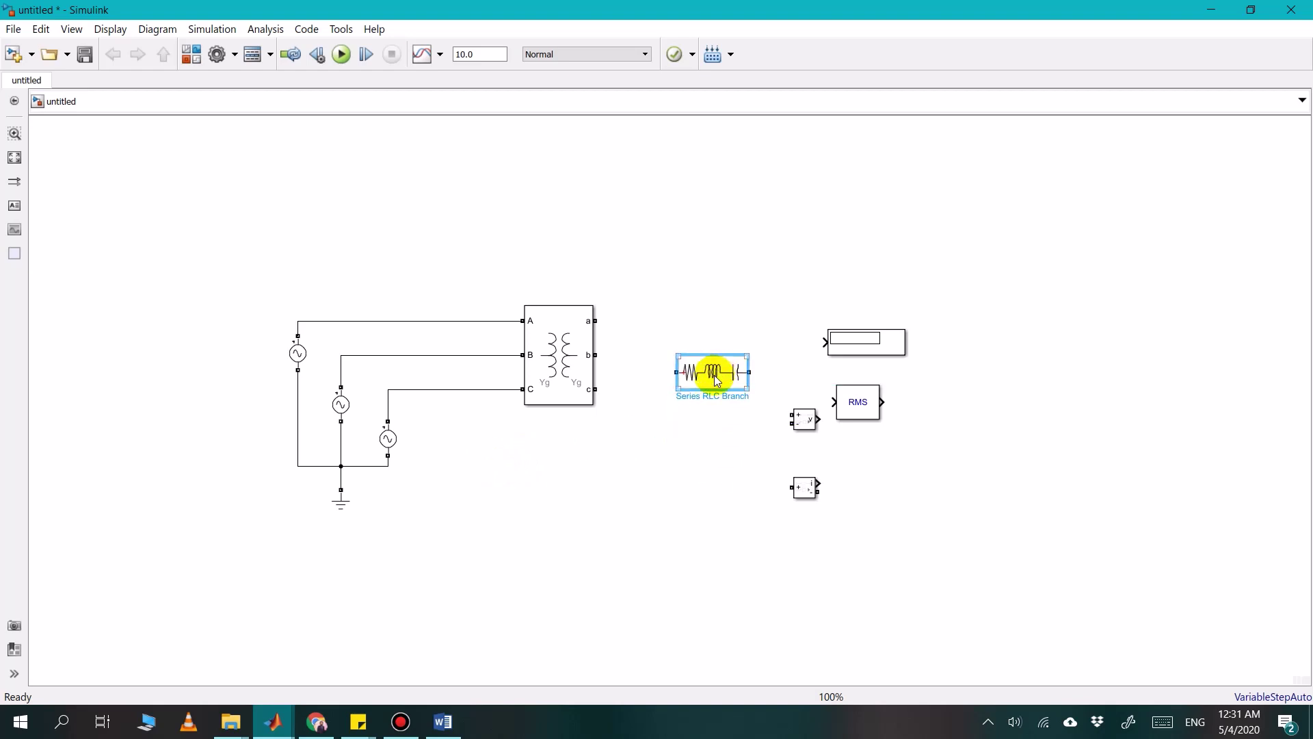
{"action": "double_click", "coordinate": [726, 370]}
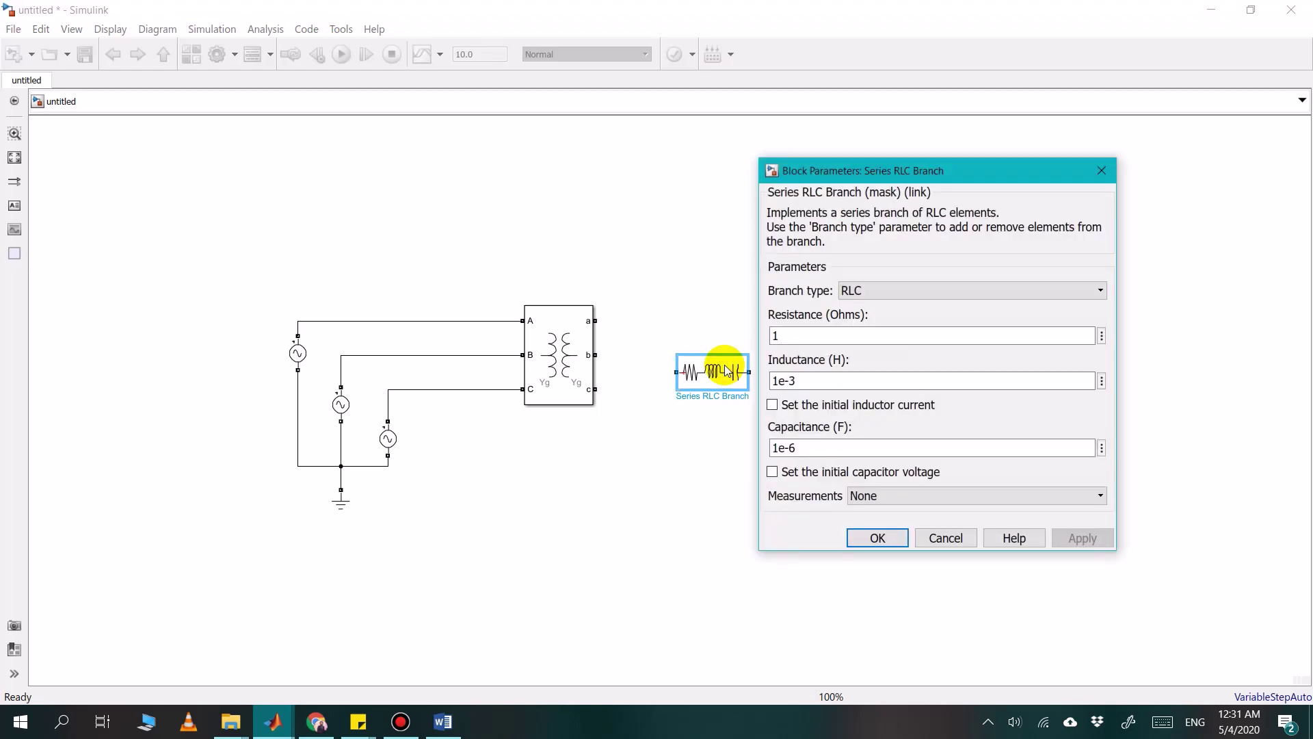
{"action": "left_click", "coordinate": [881, 290]}
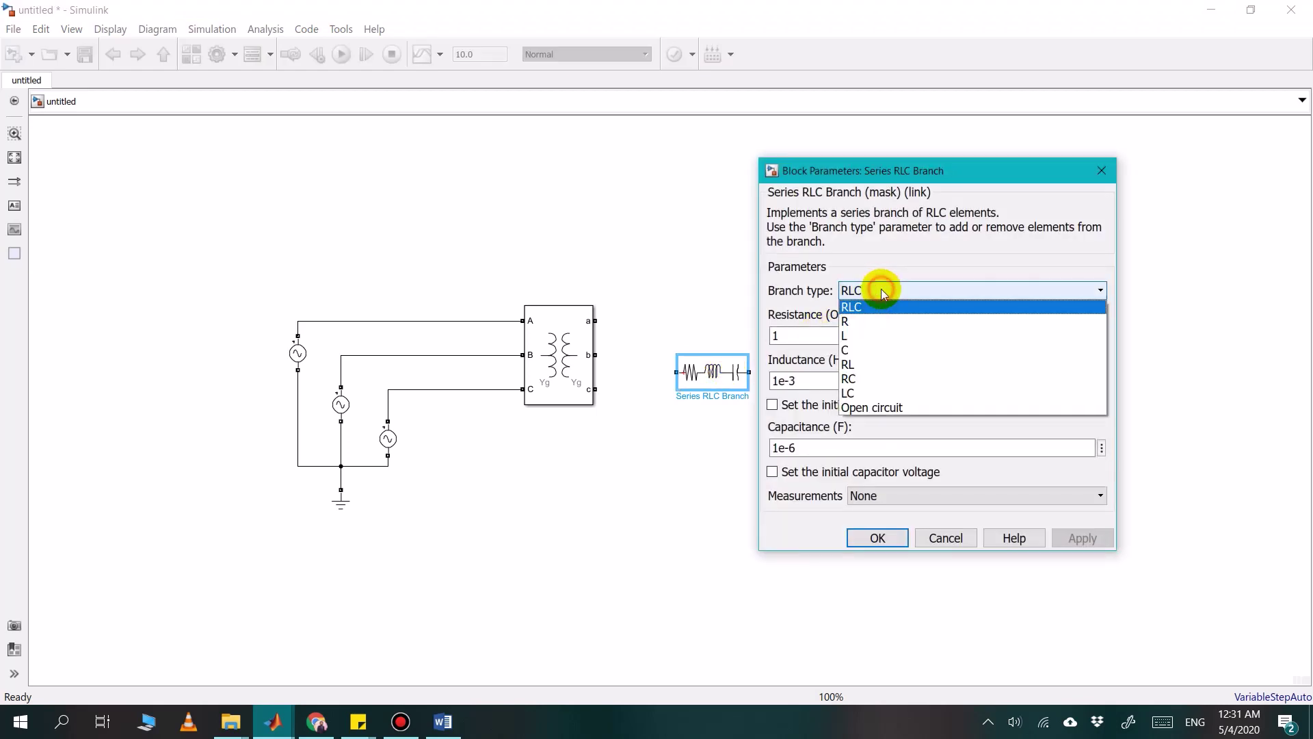
{"action": "left_click", "coordinate": [865, 323]}
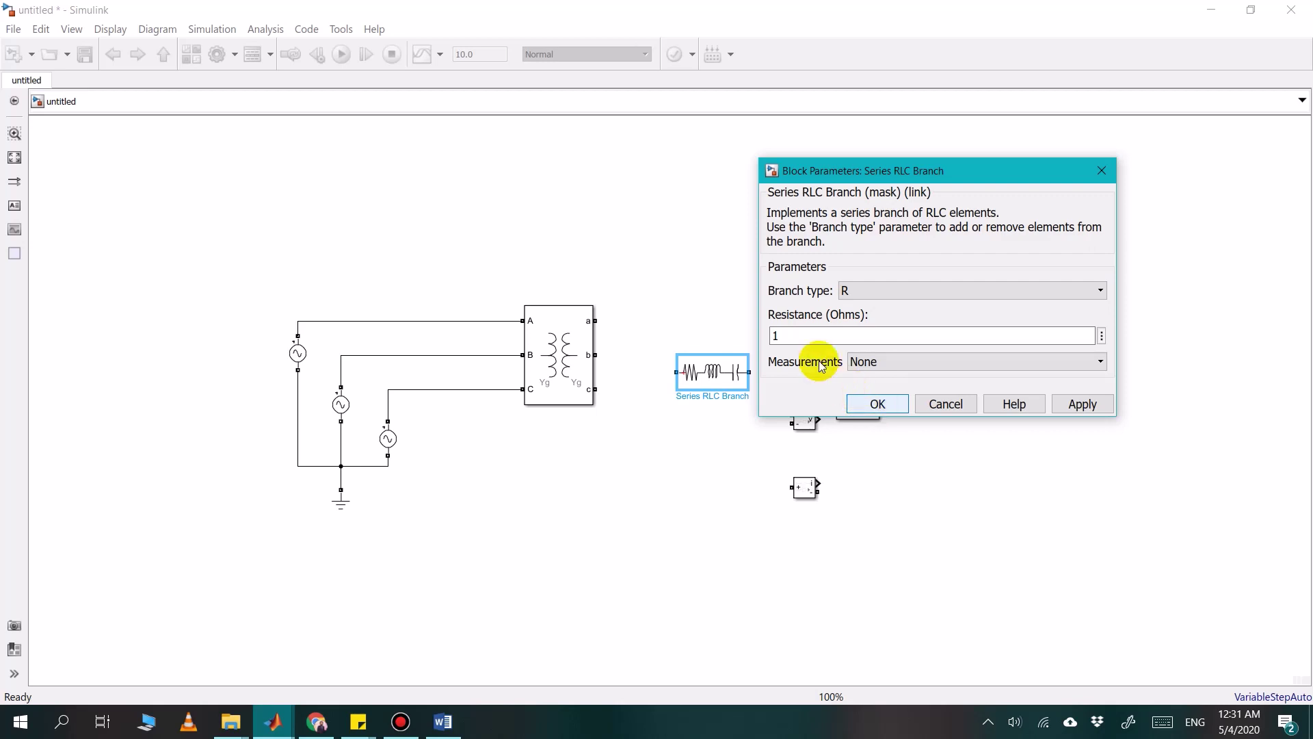
{"action": "double_click", "coordinate": [812, 336]}
{"action": "type", "text": "200"}
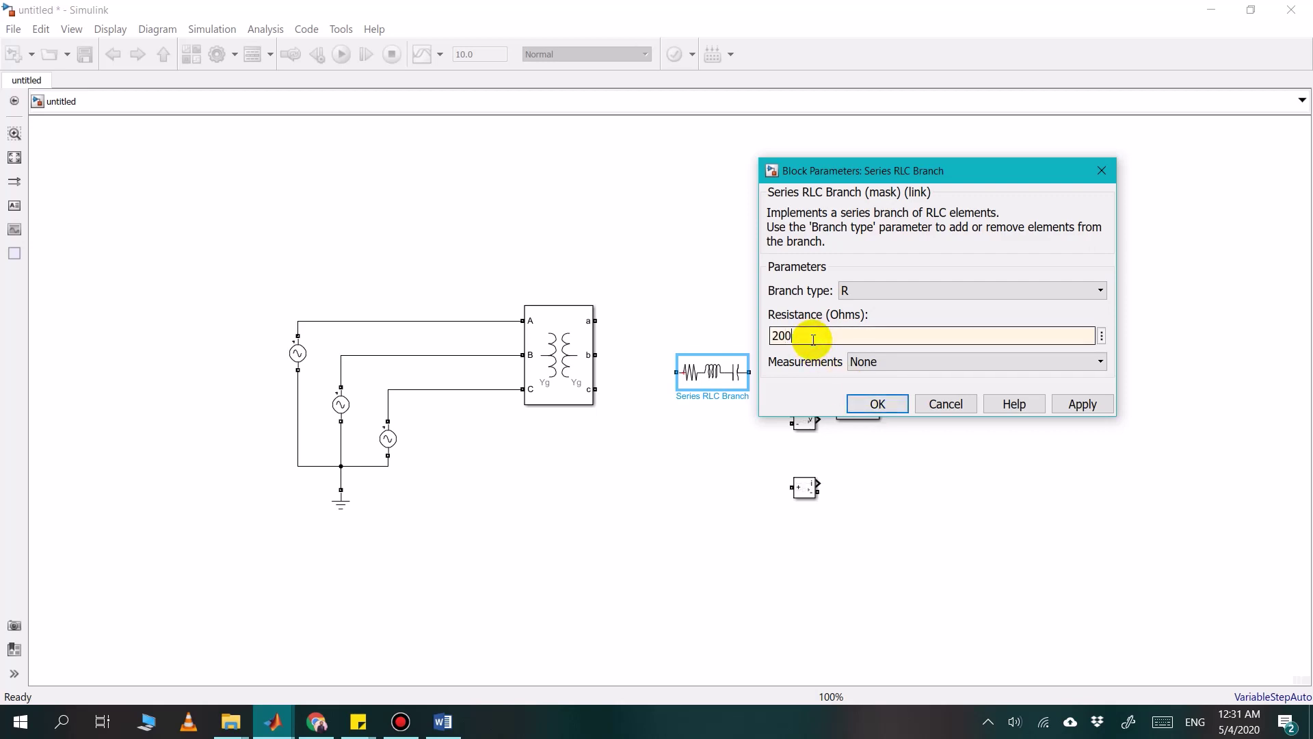
{"action": "key", "text": "Return"}
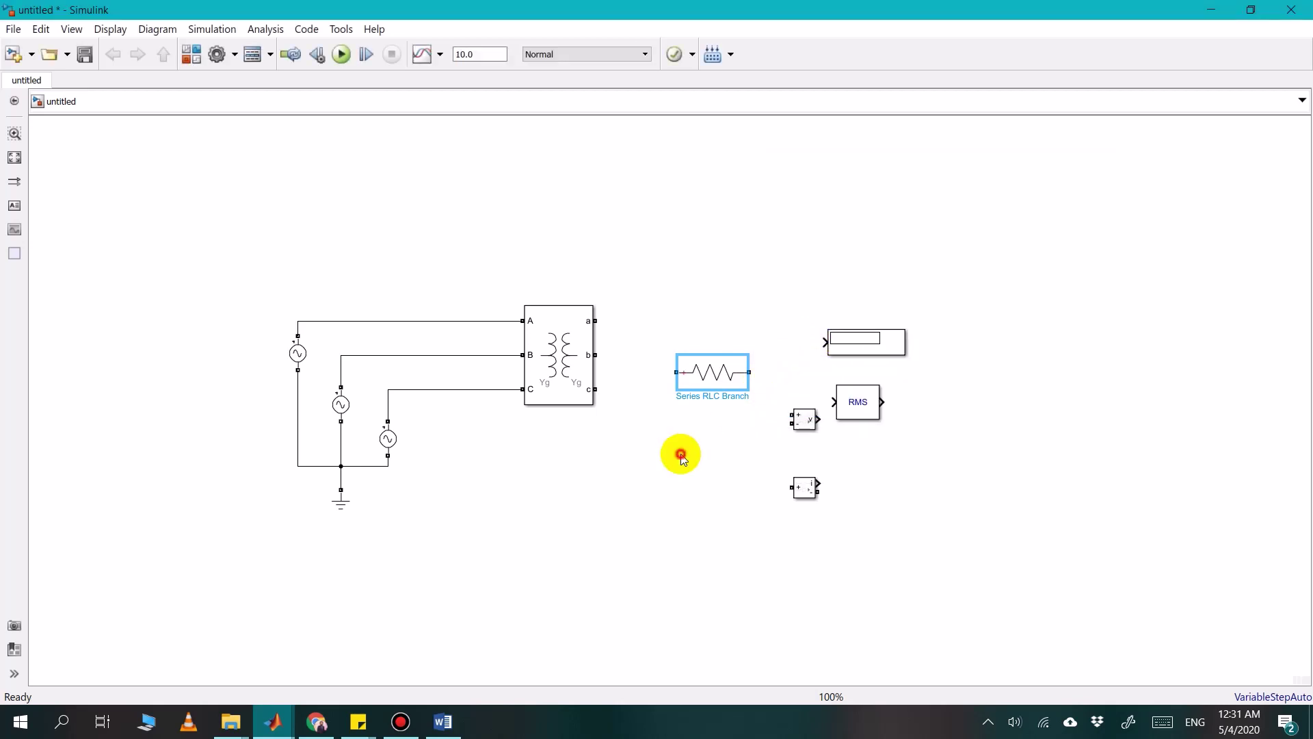
Shrink the resistor block slightly
{"action": "left_click", "coordinate": [682, 457]}
{"action": "left_click", "coordinate": [708, 378]}
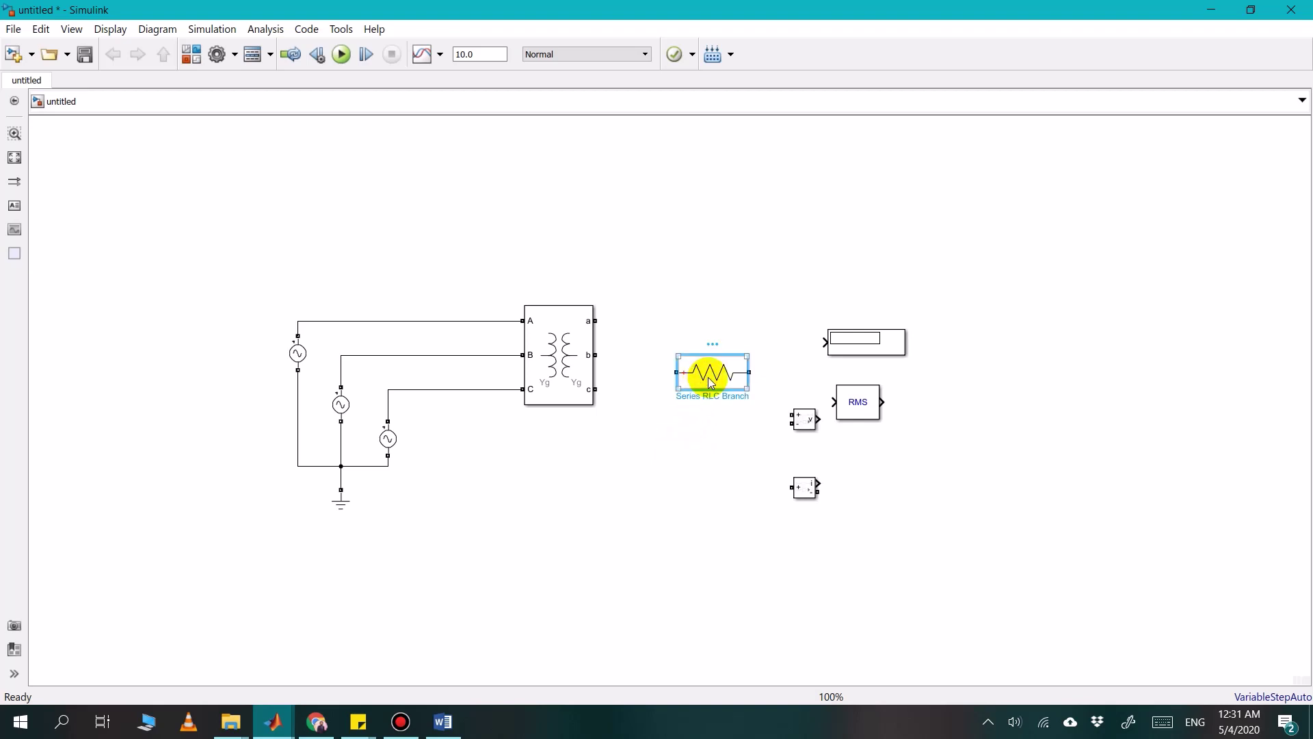
{"action": "left_click_drag", "start_coordinate": [747, 388], "coordinate": [742, 381]}
Make two copies of the resistor block and place them below the original
{"action": "left_click", "coordinate": [695, 368]}
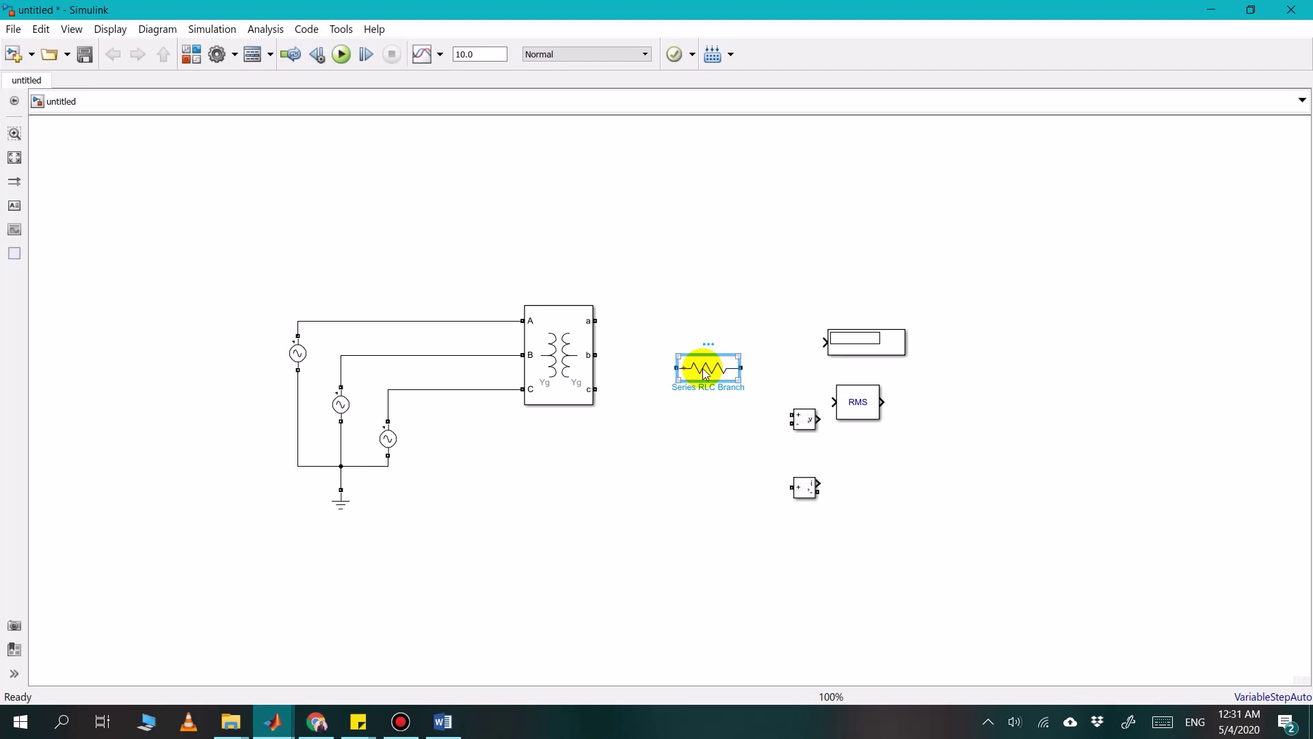
{"action": "right_click", "coordinate": [711, 441]}
{"action": "left_click", "coordinate": [656, 406]}
{"action": "left_click", "coordinate": [705, 376]}
{"action": "key", "text": "ctrl+c"}
{"action": "left_click", "coordinate": [683, 421]}
{"action": "key", "text": "ctrl+v"}
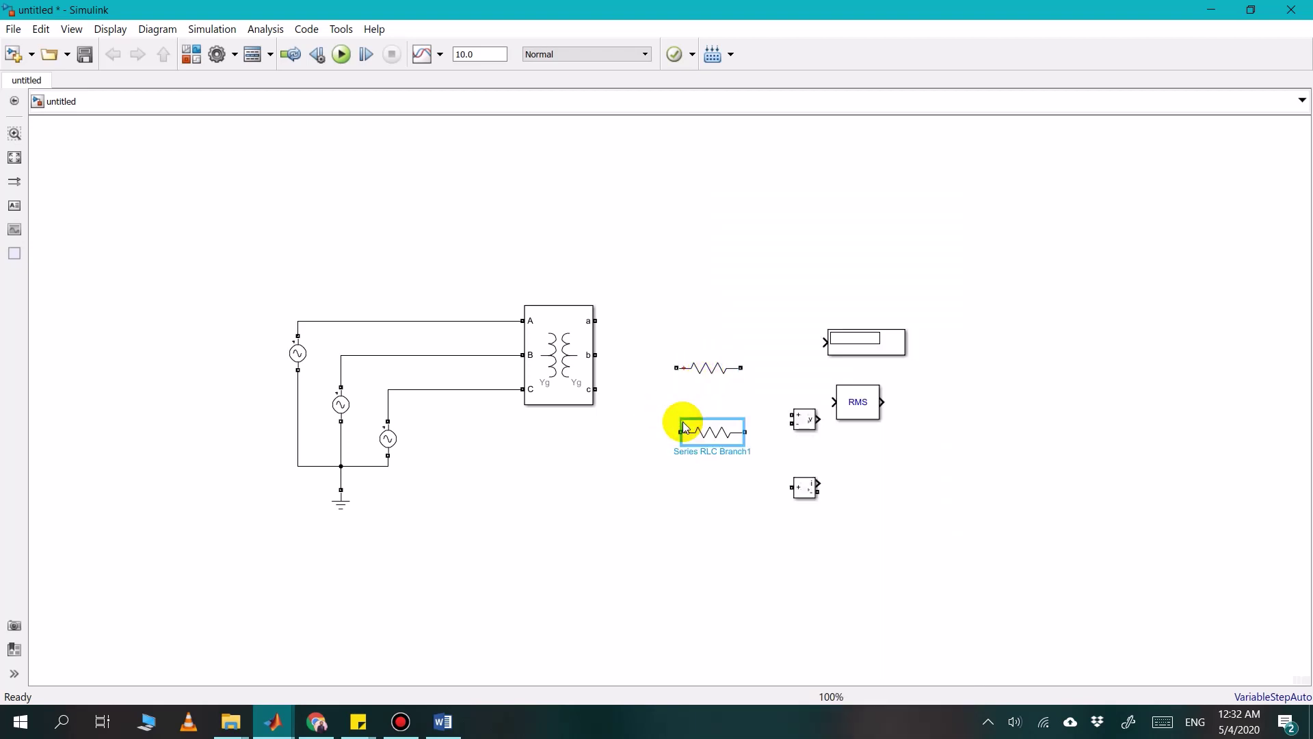
{"action": "left_click", "coordinate": [701, 486]}
{"action": "key", "text": "ctrl+v"}
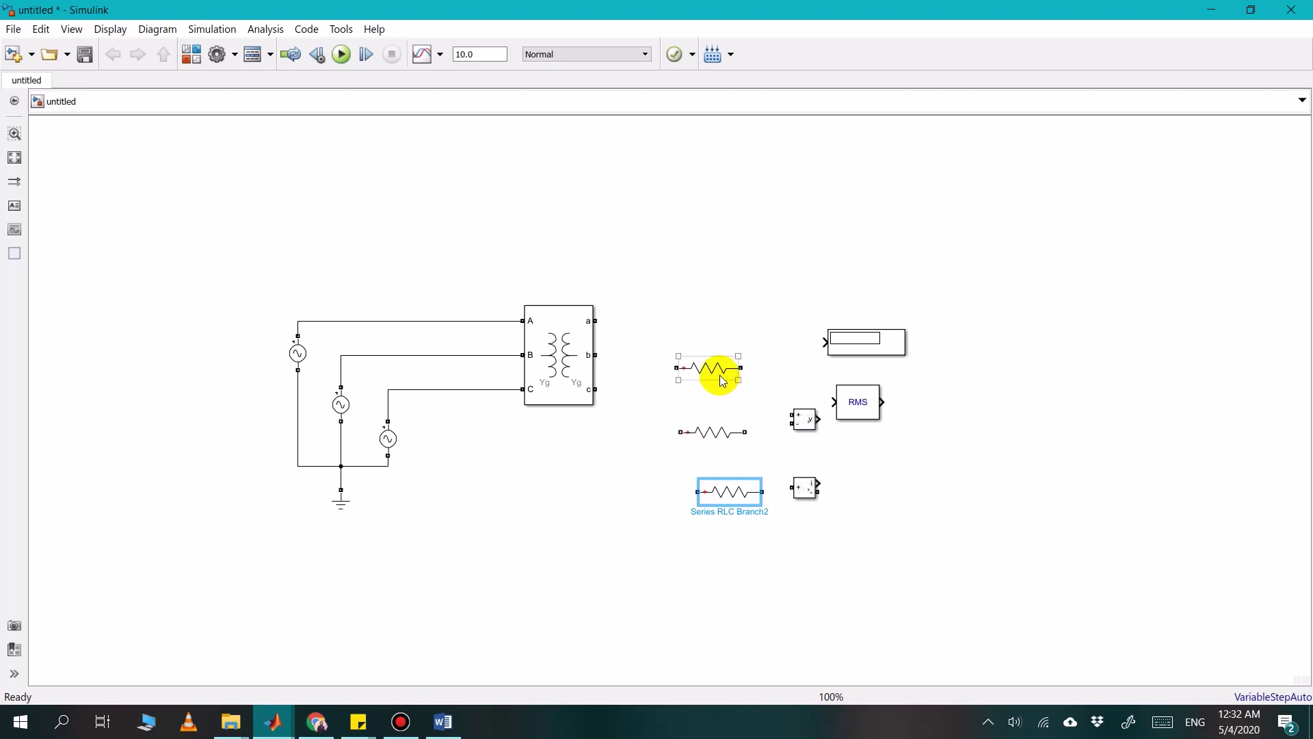
Line up the three resistors with transformer outputs a, b and c and wire each one to its output
{"action": "left_click_drag", "start_coordinate": [723, 380], "coordinate": [714, 333]}
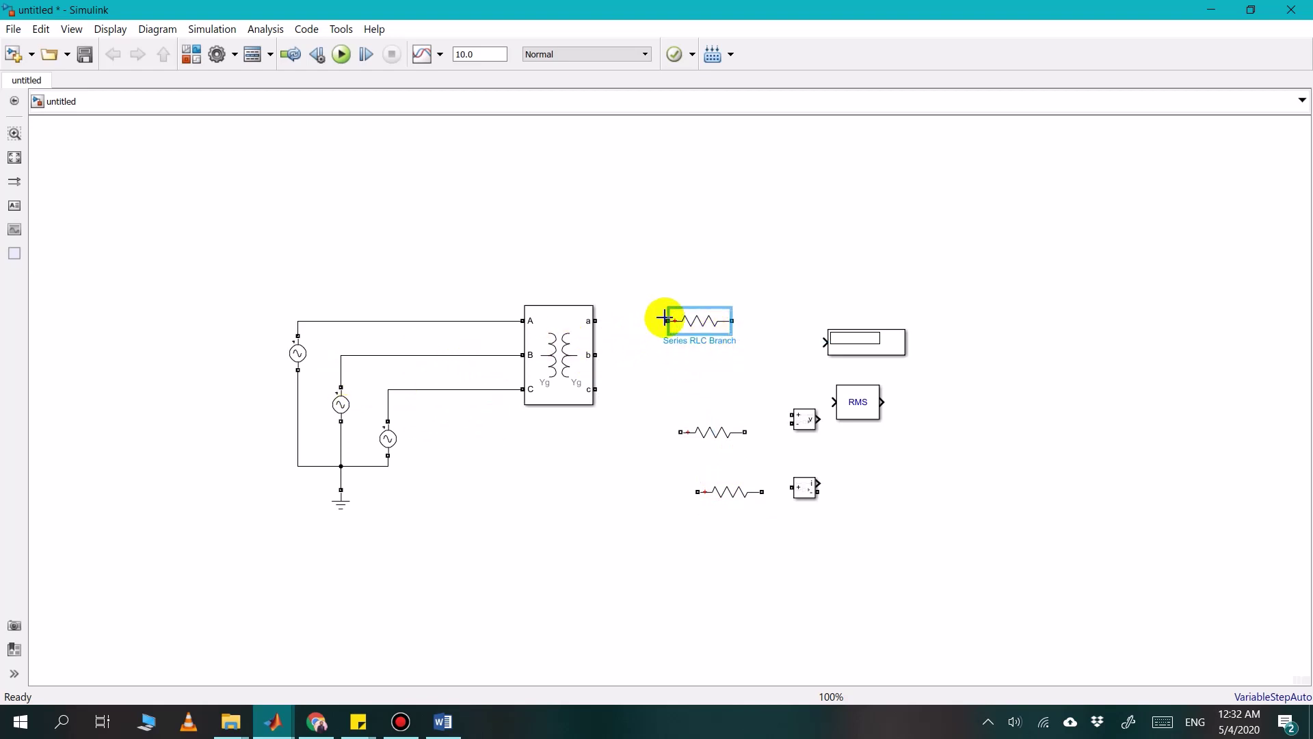
{"action": "left_click_drag", "start_coordinate": [665, 319], "coordinate": [598, 320]}
{"action": "left_click_drag", "start_coordinate": [716, 423], "coordinate": [702, 356]}
{"action": "left_click", "coordinate": [662, 355]}
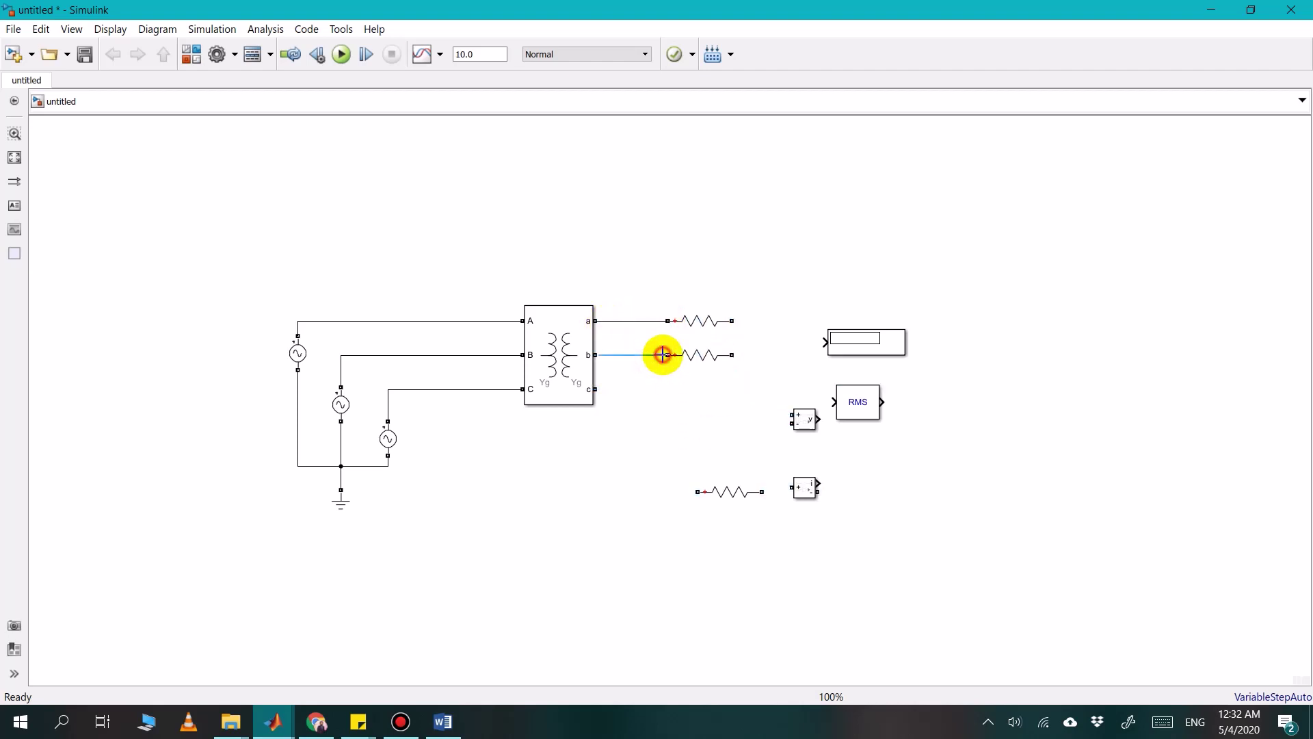
{"action": "left_click", "coordinate": [734, 498]}
{"action": "left_click_drag", "start_coordinate": [733, 498], "coordinate": [698, 395]}
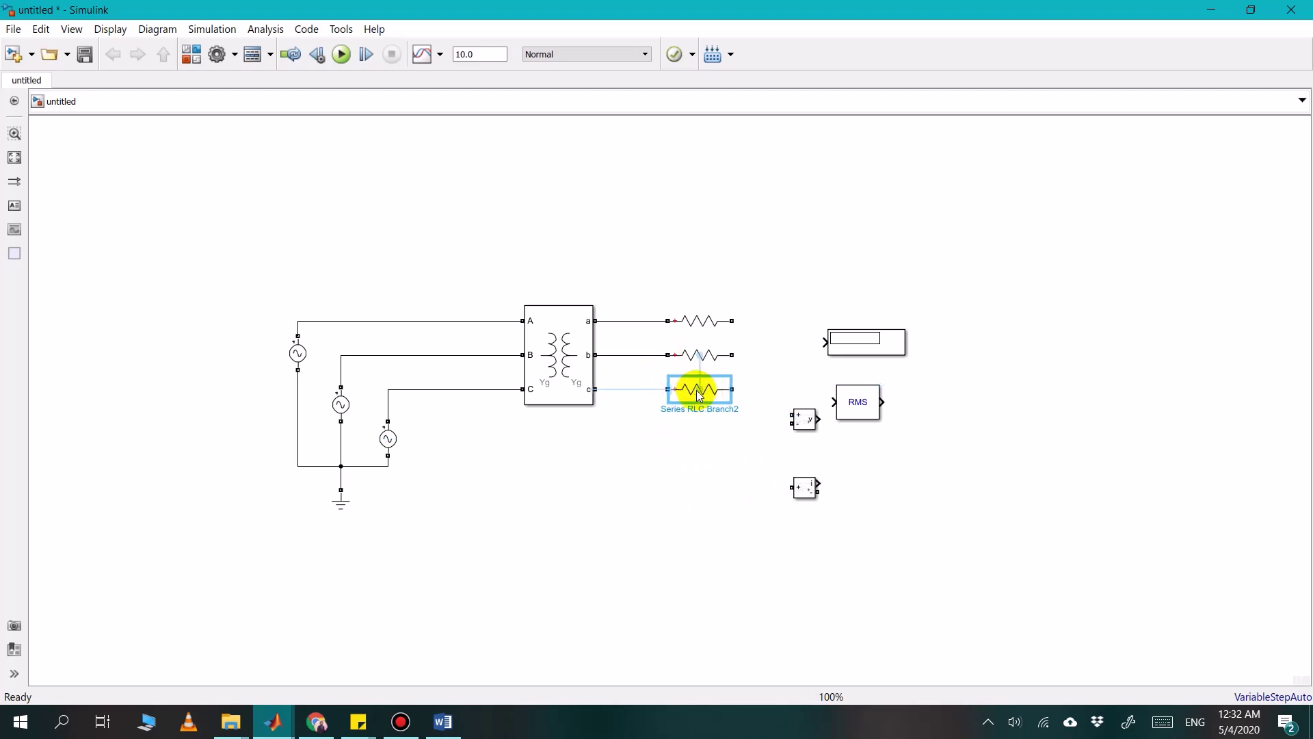
{"action": "left_click", "coordinate": [662, 389]}
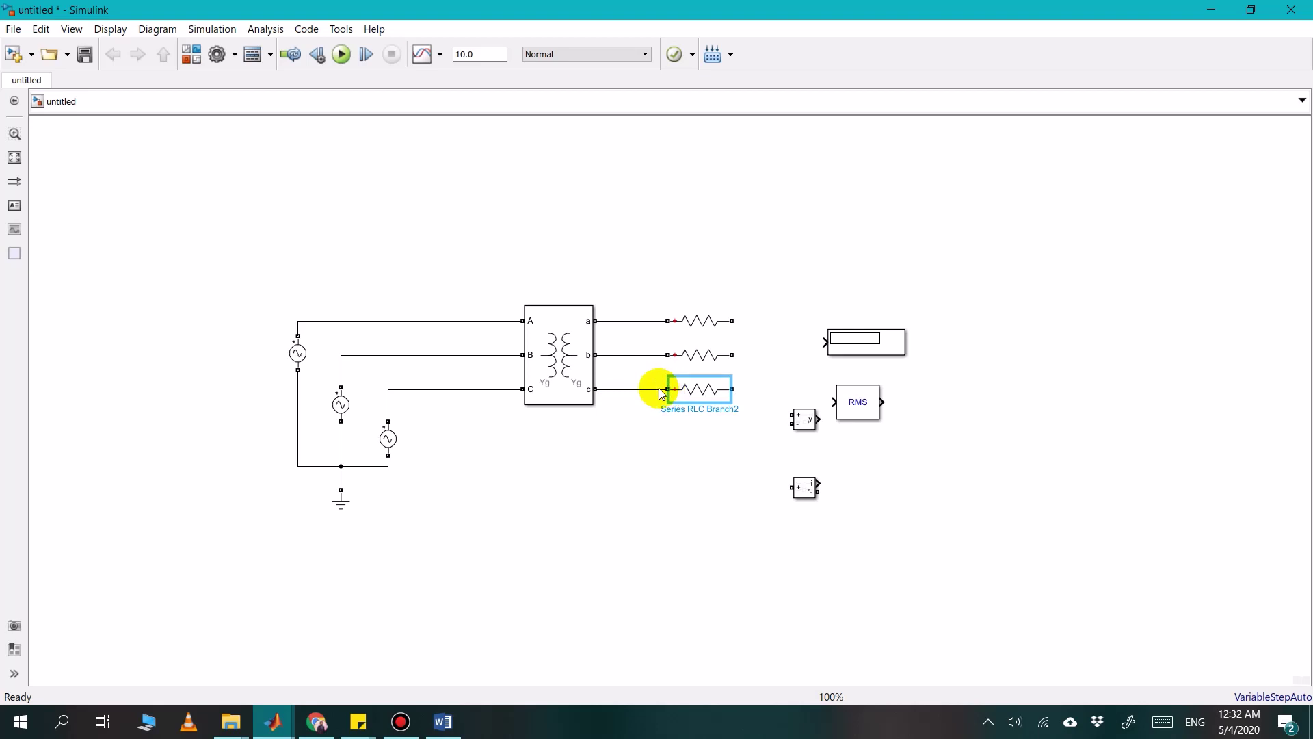
{"action": "left_click", "coordinate": [773, 383]}
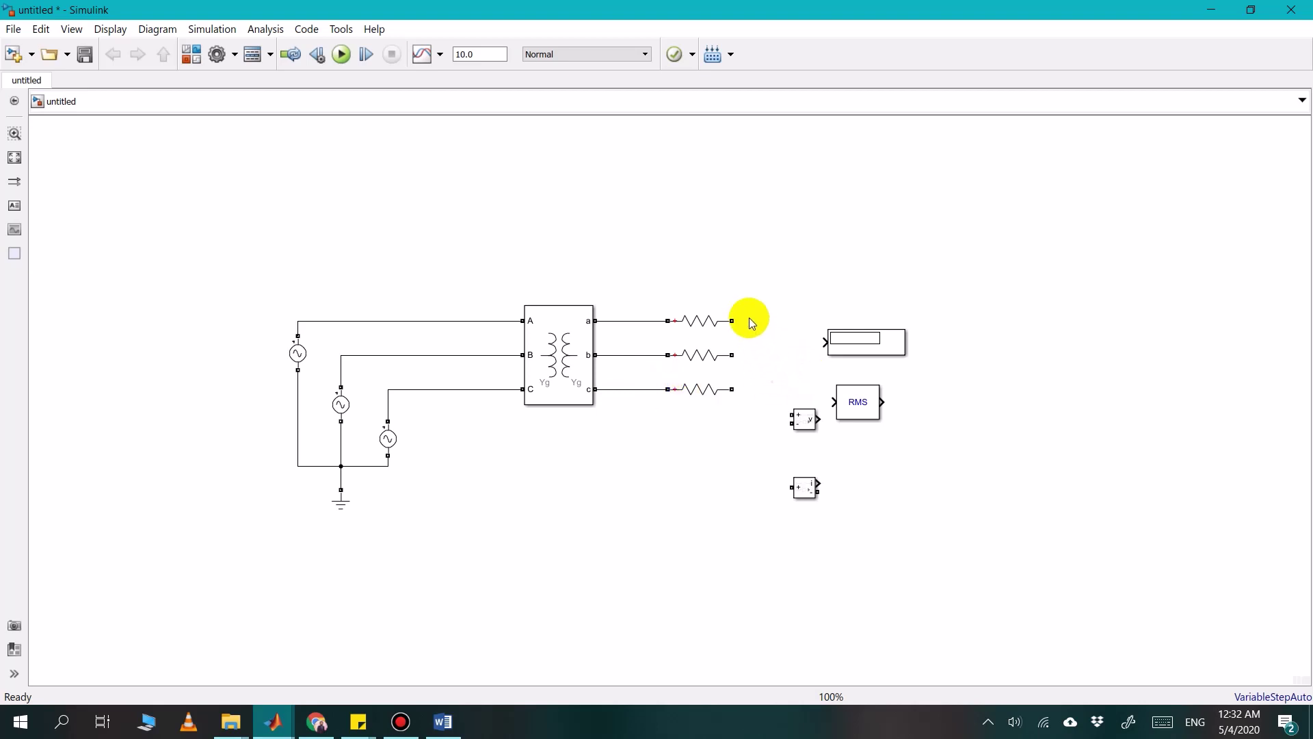
Join the free ends of the three resistors at a common node and connect a copy of the ground to it
{"action": "left_click_drag", "start_coordinate": [732, 320], "coordinate": [741, 355]}
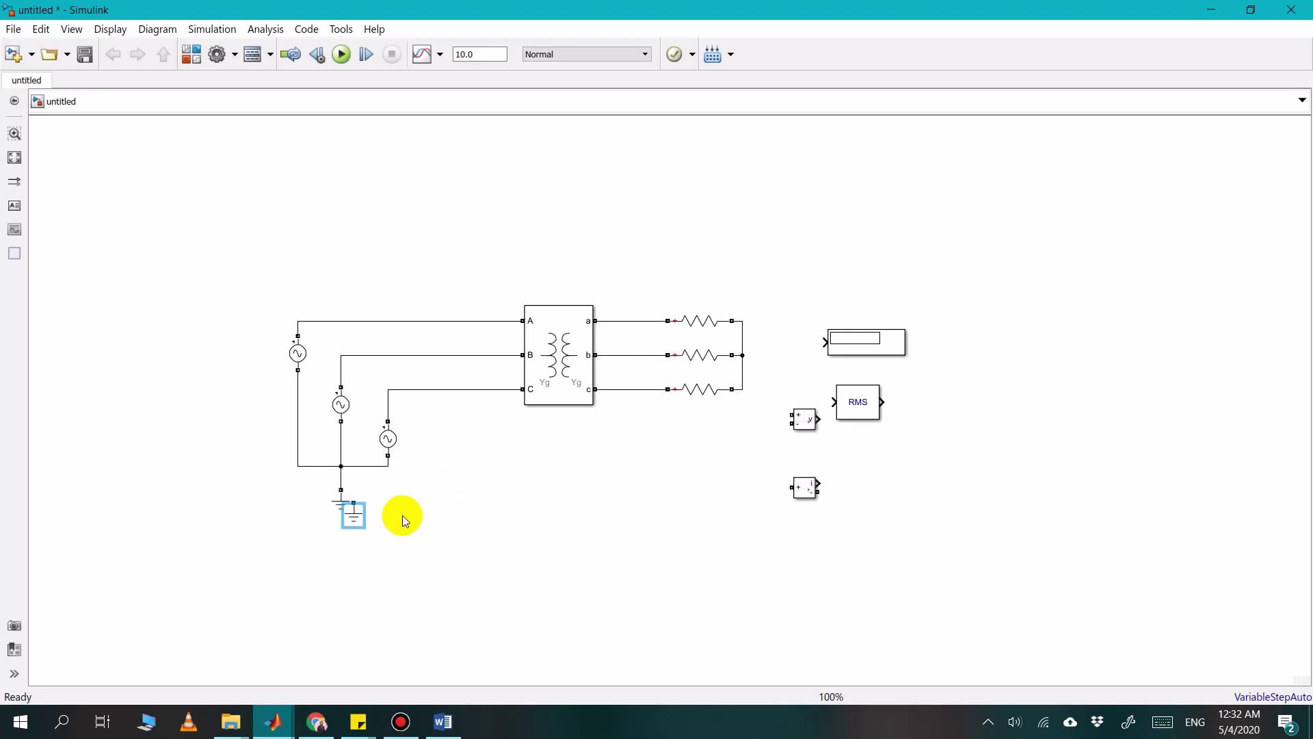
{"action": "left_click_drag", "start_coordinate": [367, 521], "coordinate": [743, 355]}
{"action": "left_click", "coordinate": [768, 344]}
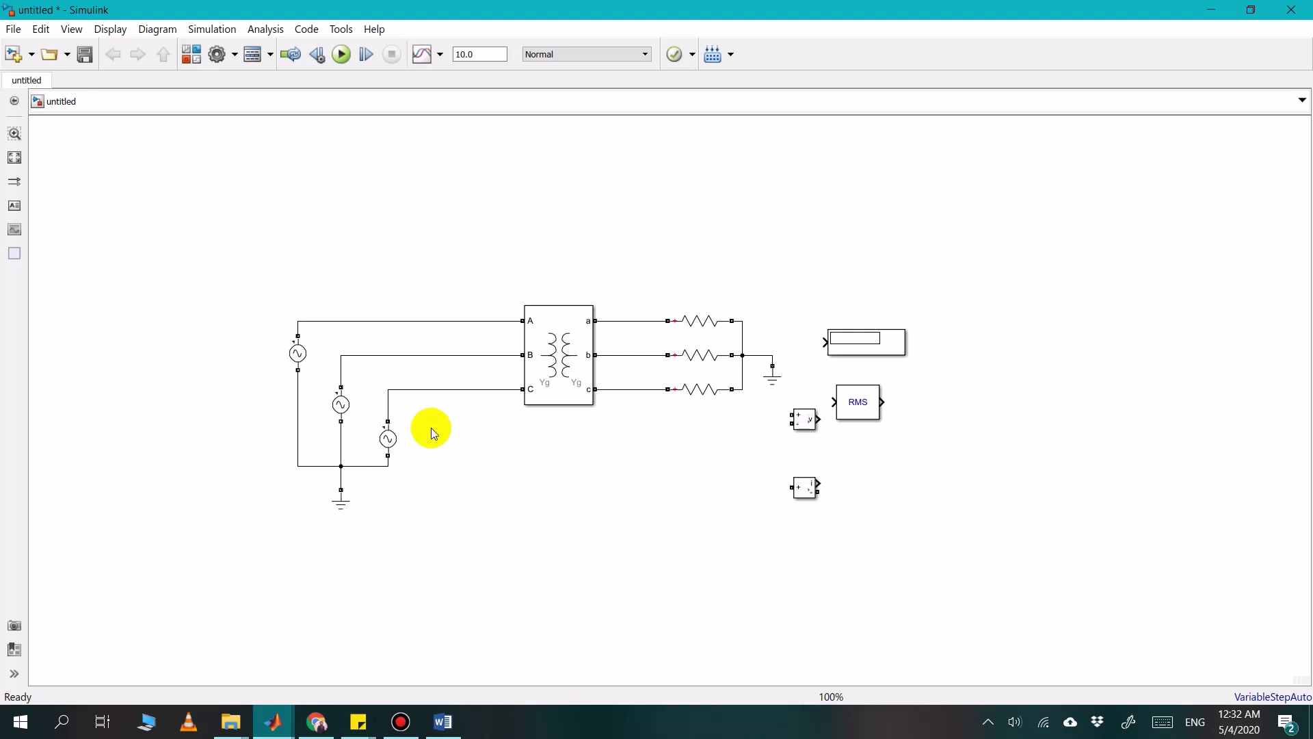
Move the Display, RMS, Voltage Measurement and Current Measurement blocks together farther away from the load circuit
{"action": "left_click", "coordinate": [547, 357]}
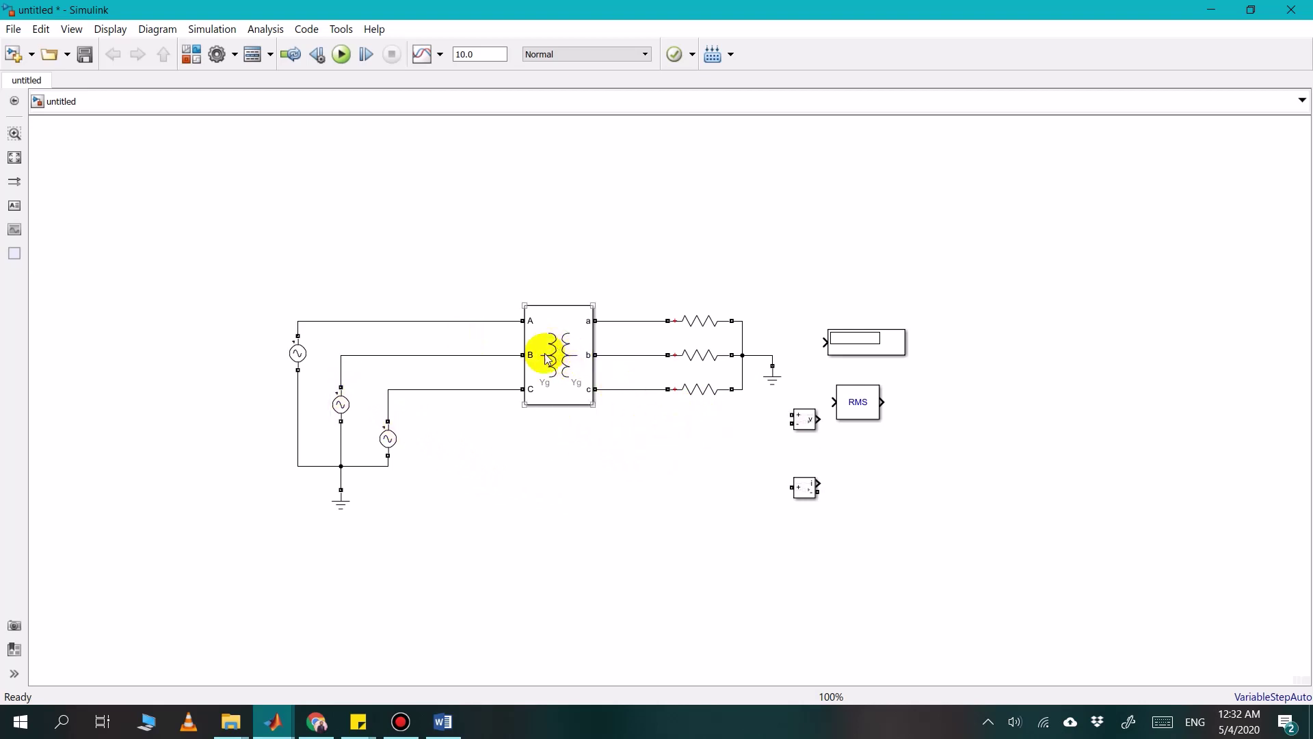
{"action": "left_click_drag", "start_coordinate": [800, 335], "coordinate": [863, 445]}
{"action": "left_click_drag", "start_coordinate": [856, 391], "coordinate": [1011, 463]}
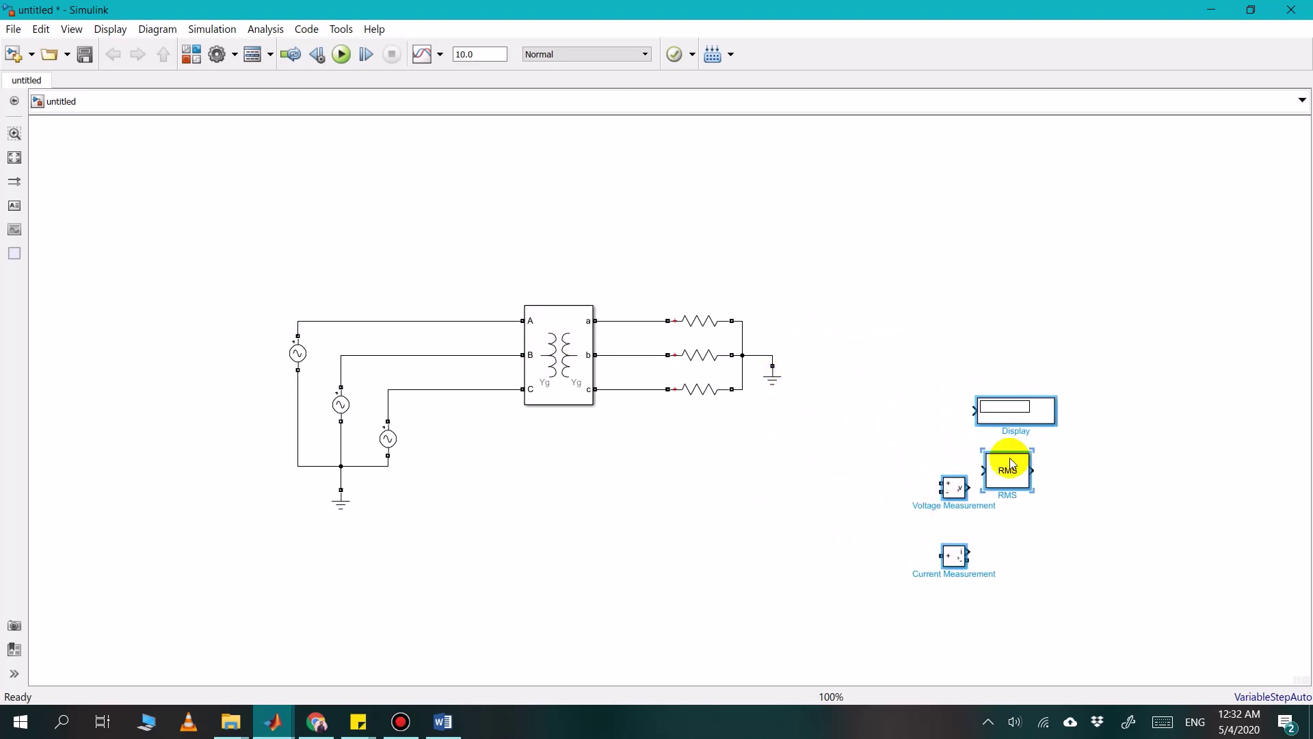
{"action": "left_click", "coordinate": [715, 504]}
Set both the winding 1 and winding 2 connections of the three-phase transformer to Y
{"action": "double_click", "coordinate": [558, 369]}
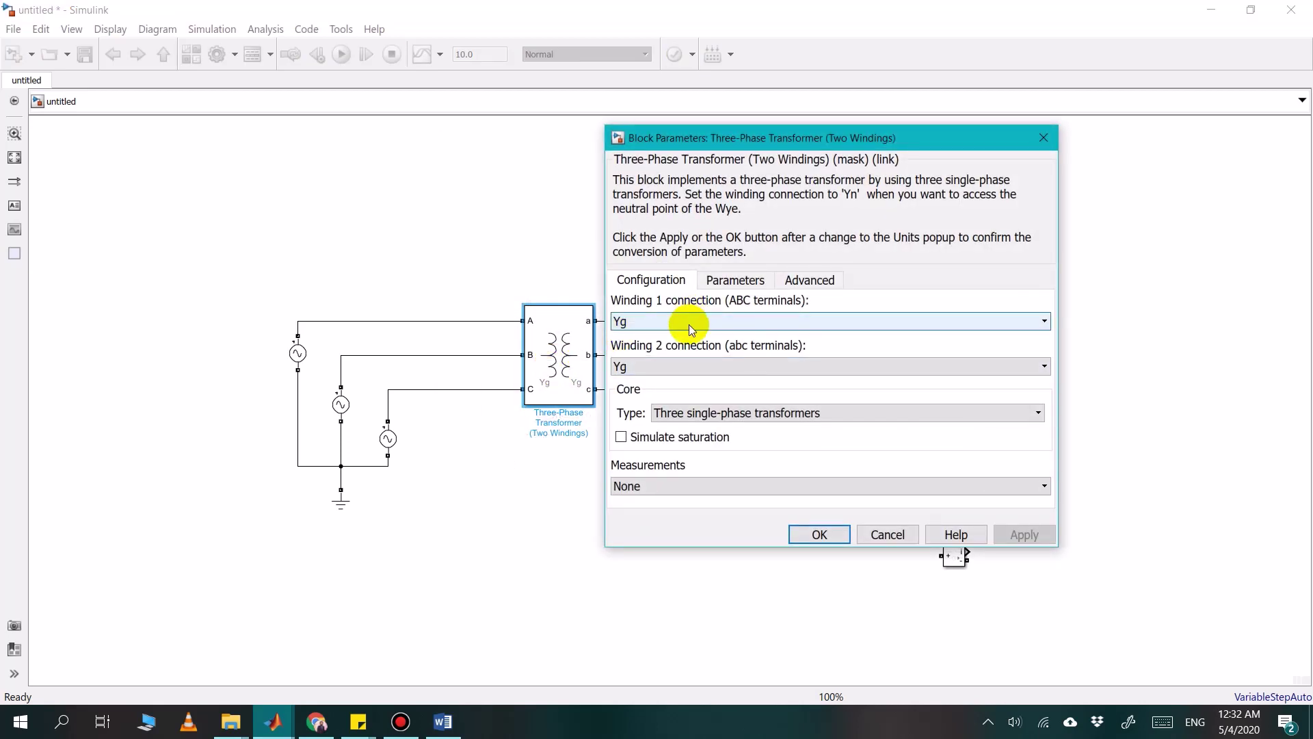
{"action": "left_click", "coordinate": [688, 323]}
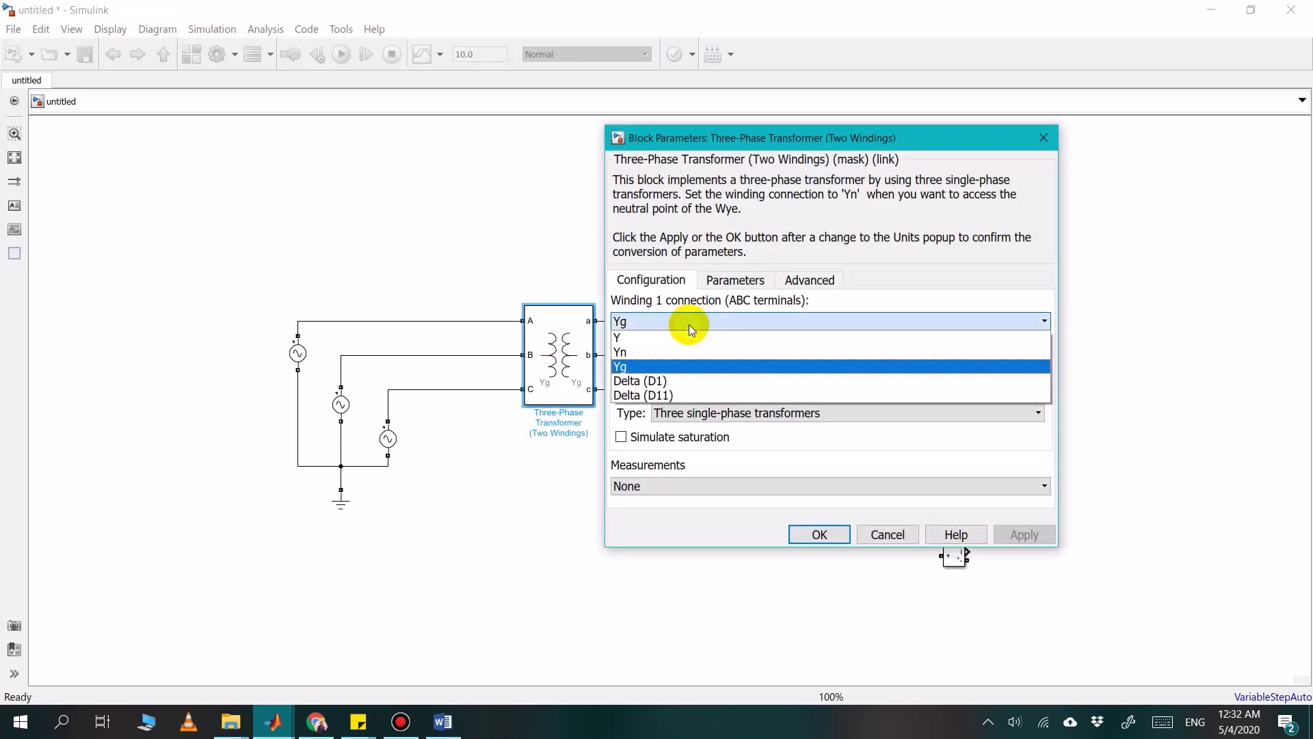
{"action": "left_click", "coordinate": [646, 338]}
{"action": "left_click", "coordinate": [655, 368]}
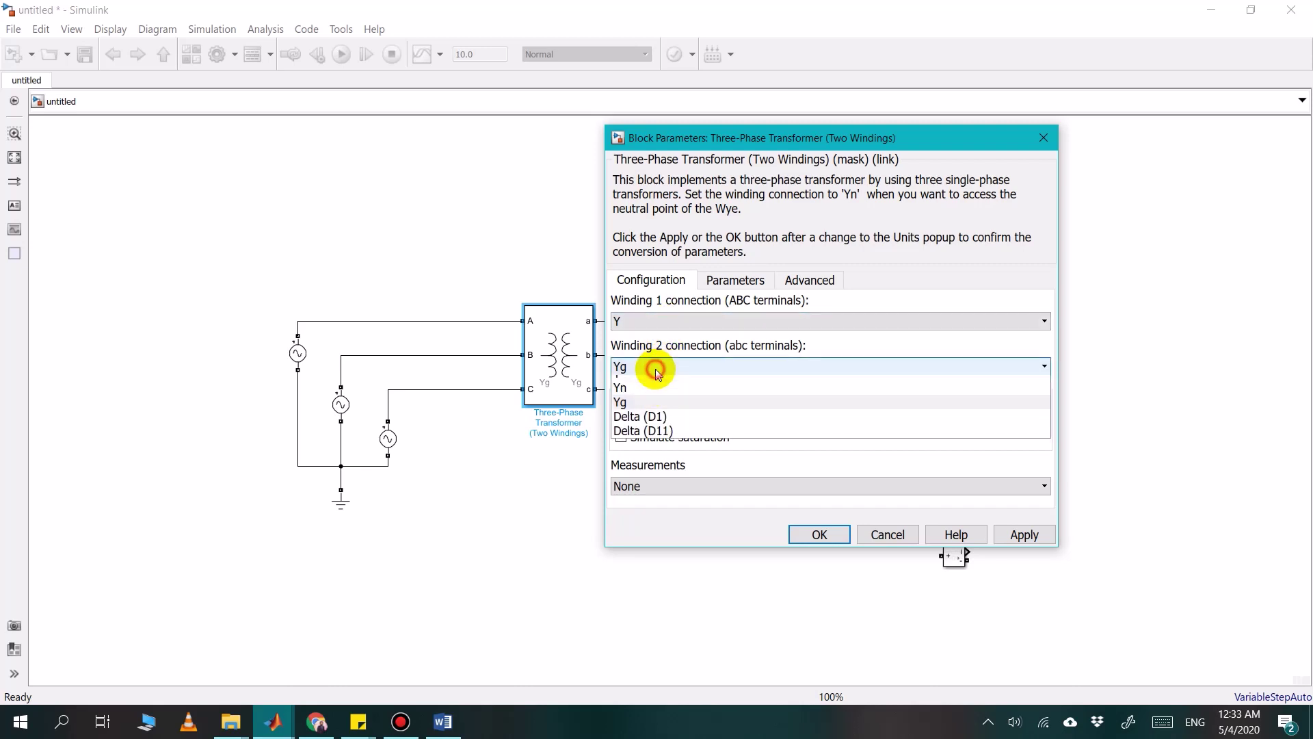
{"action": "left_click", "coordinate": [649, 382]}
{"action": "left_click", "coordinate": [636, 323]}
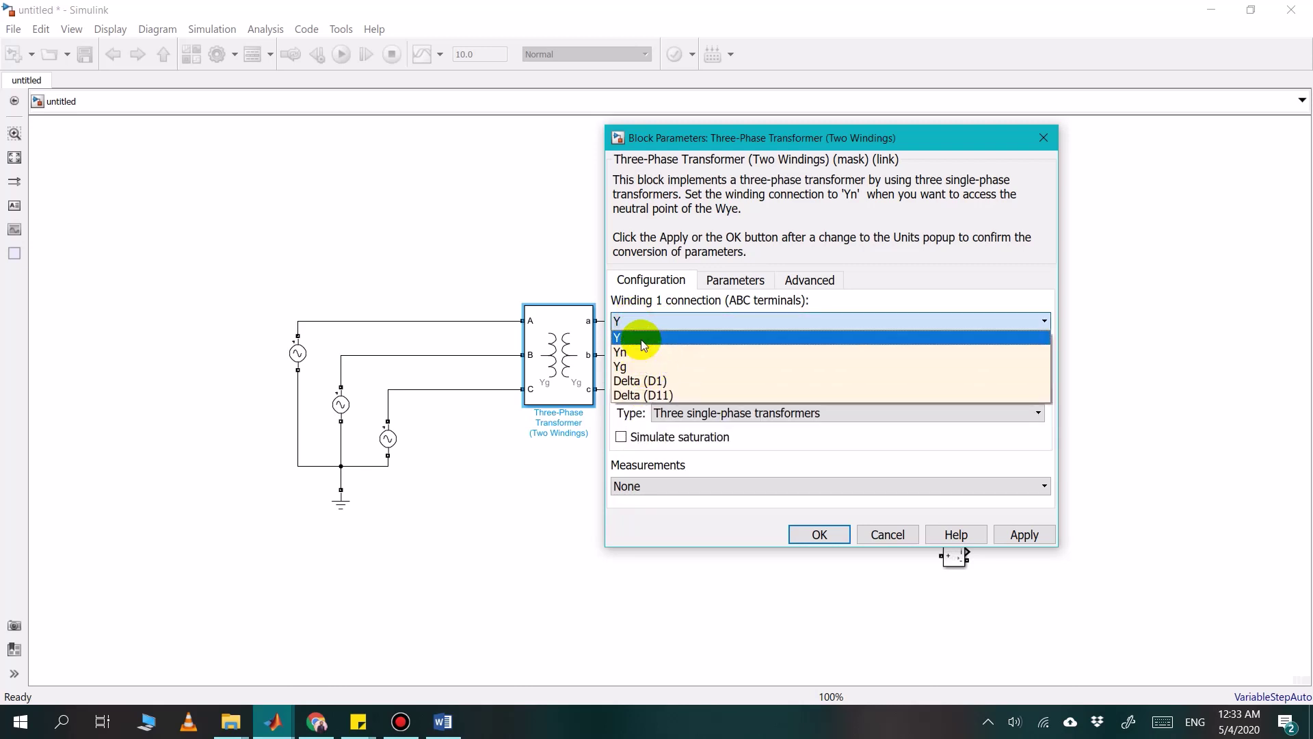
{"action": "left_click", "coordinate": [639, 337]}
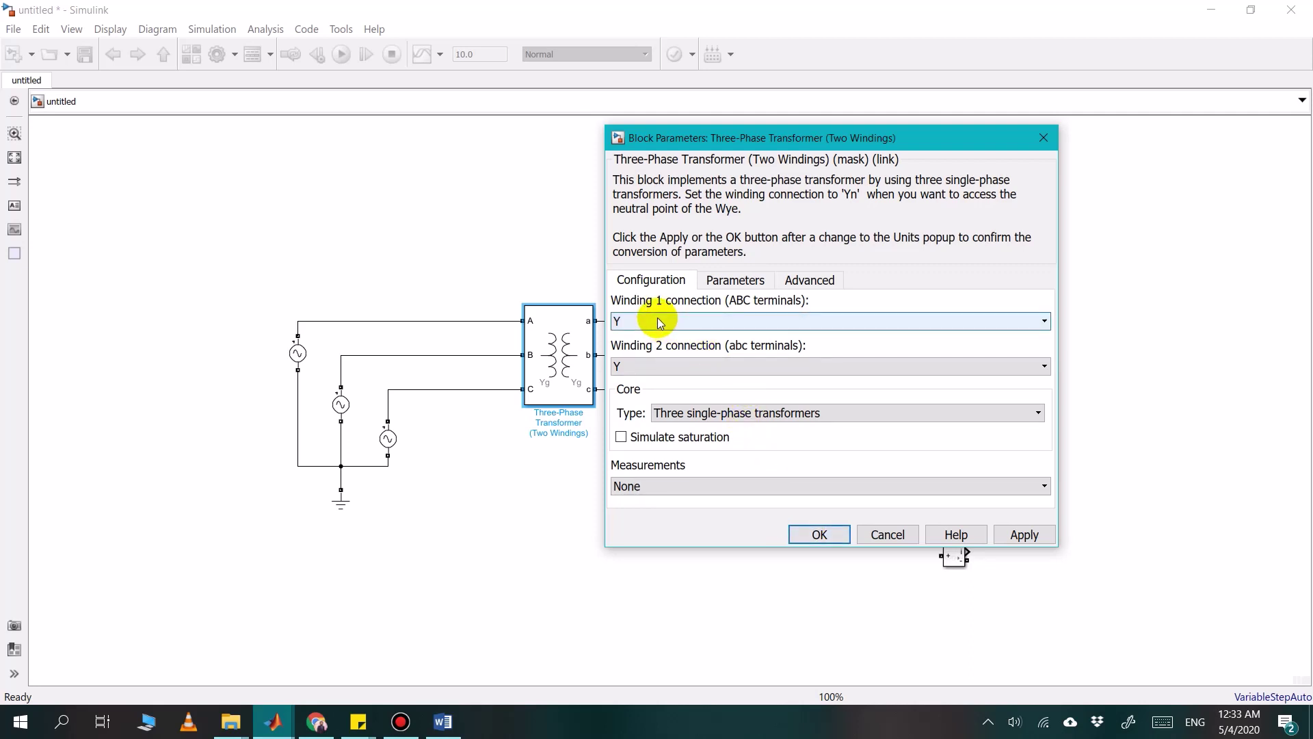
Try the Three-limb core (core-type) option for the transformer and restore the core type to Three single-phase transformers
{"action": "left_click", "coordinate": [754, 411]}
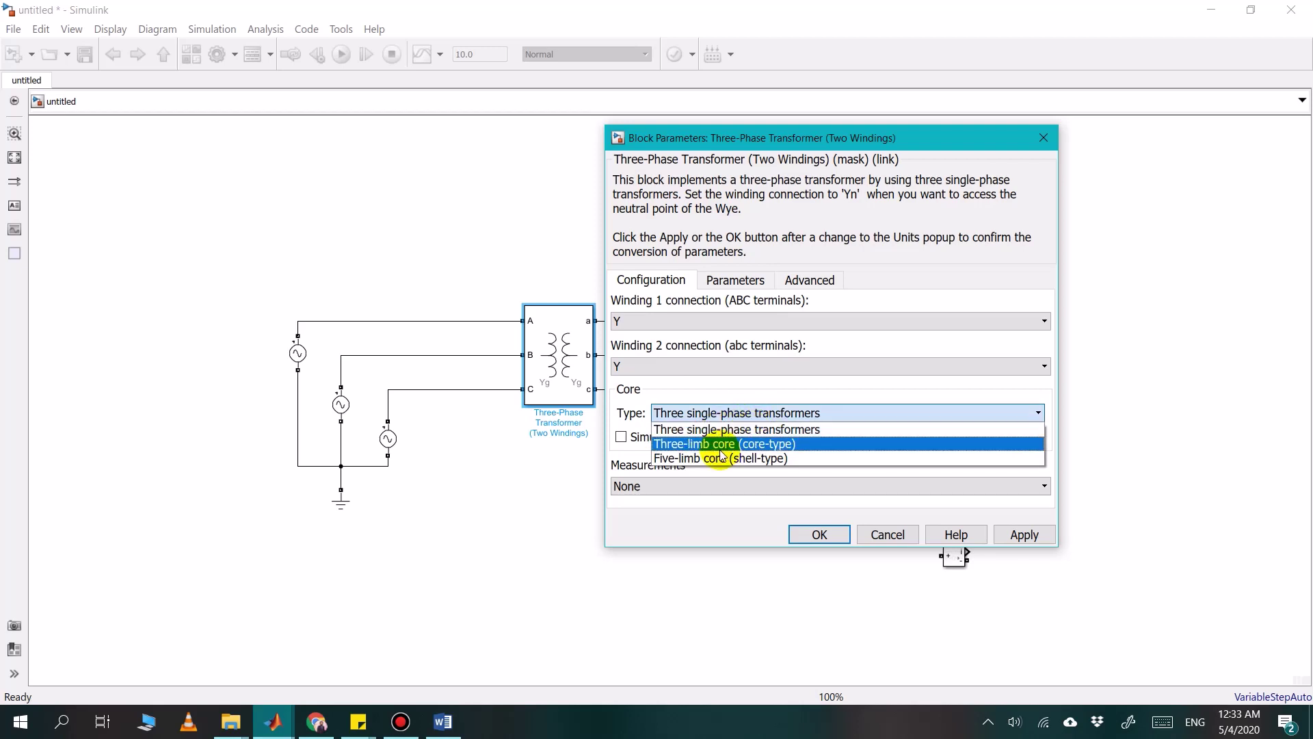
{"action": "left_click", "coordinate": [704, 429]}
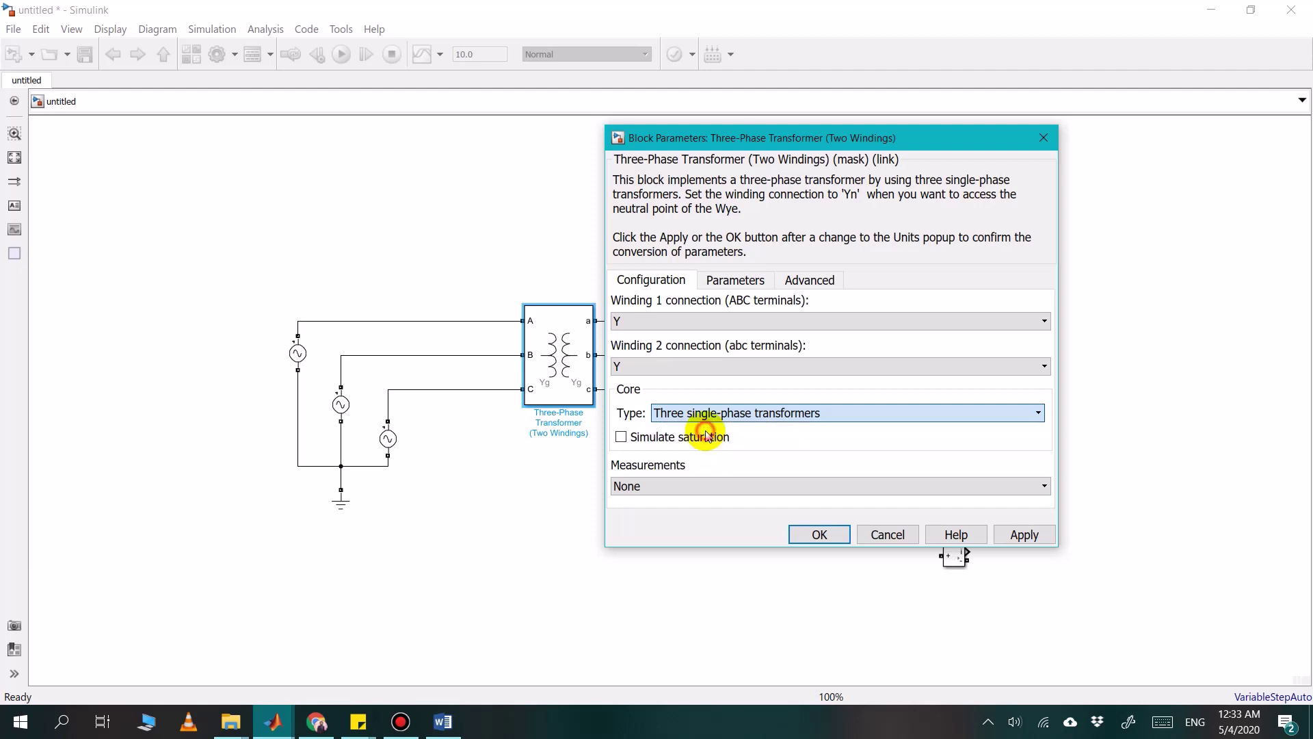
{"action": "left_click", "coordinate": [701, 411]}
{"action": "left_click", "coordinate": [690, 443]}
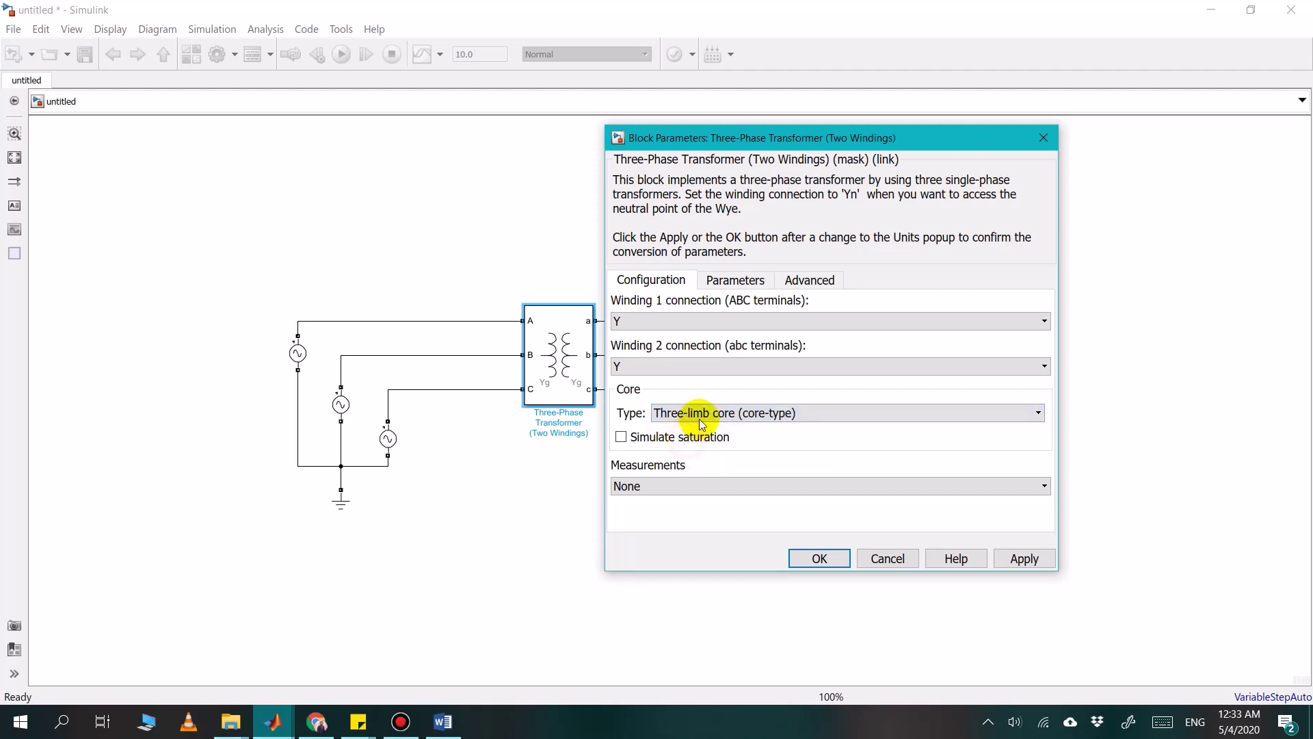
{"action": "left_click", "coordinate": [702, 414]}
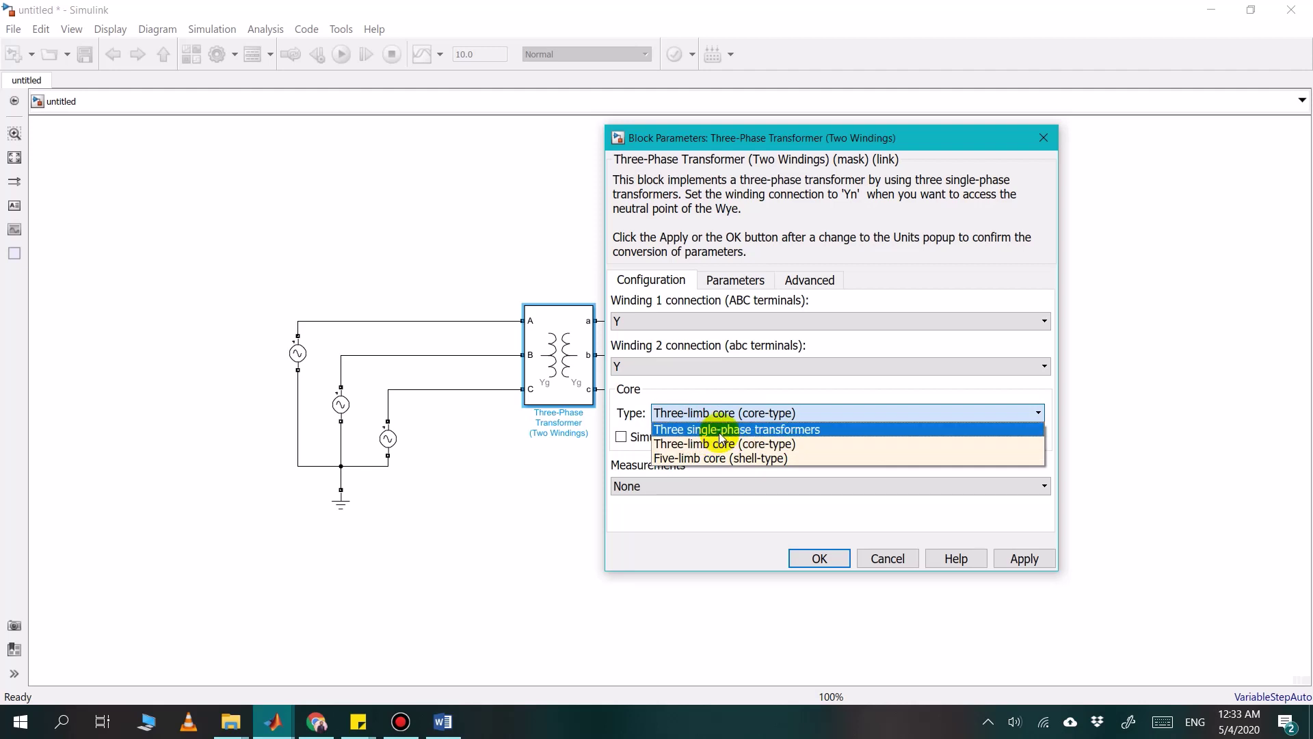
{"action": "left_click", "coordinate": [719, 430]}
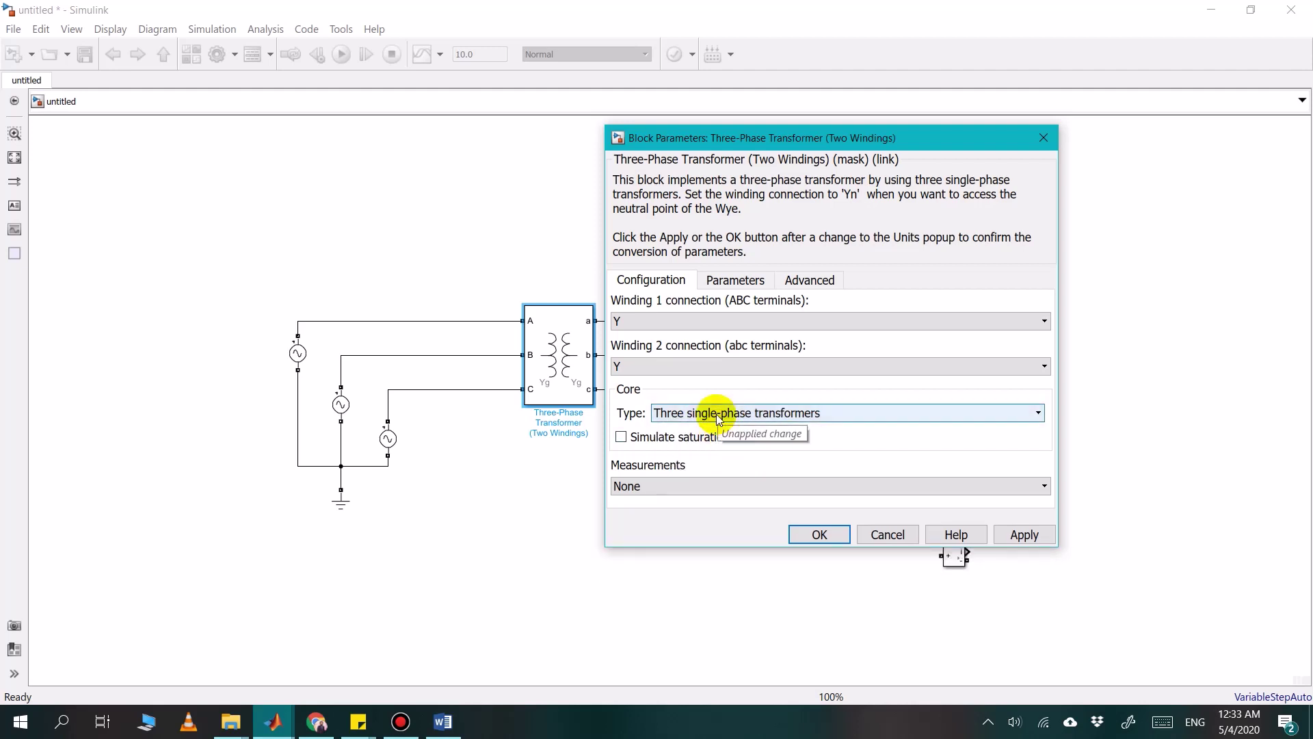
{"action": "left_click", "coordinate": [717, 415]}
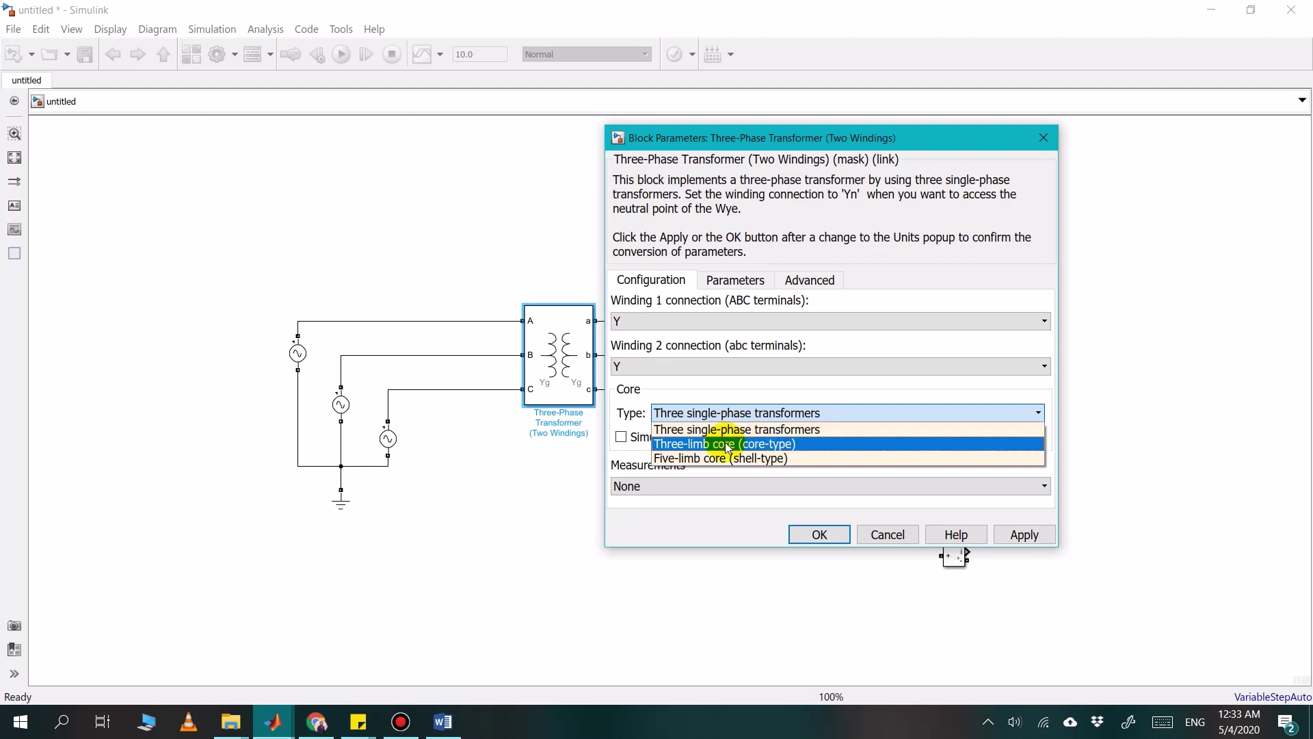
{"action": "left_click", "coordinate": [724, 444]}
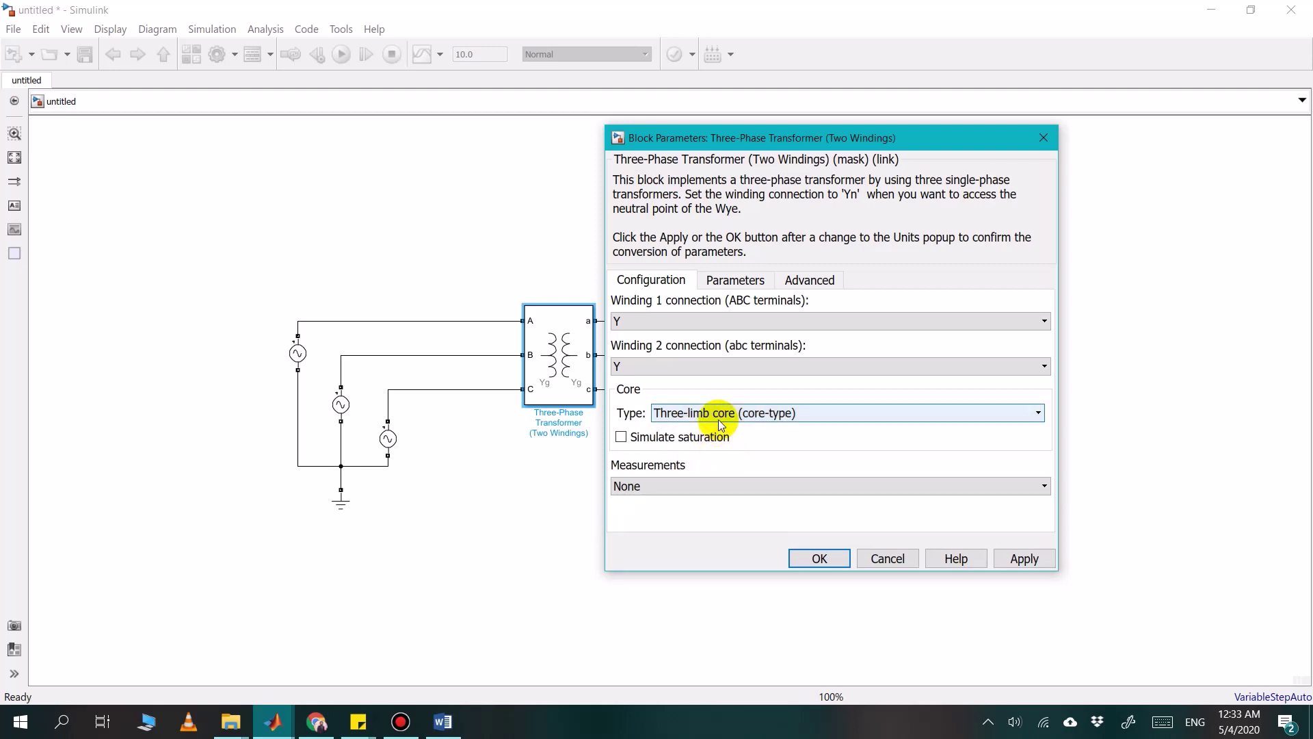
{"action": "left_click", "coordinate": [715, 414]}
{"action": "left_click", "coordinate": [785, 429]}
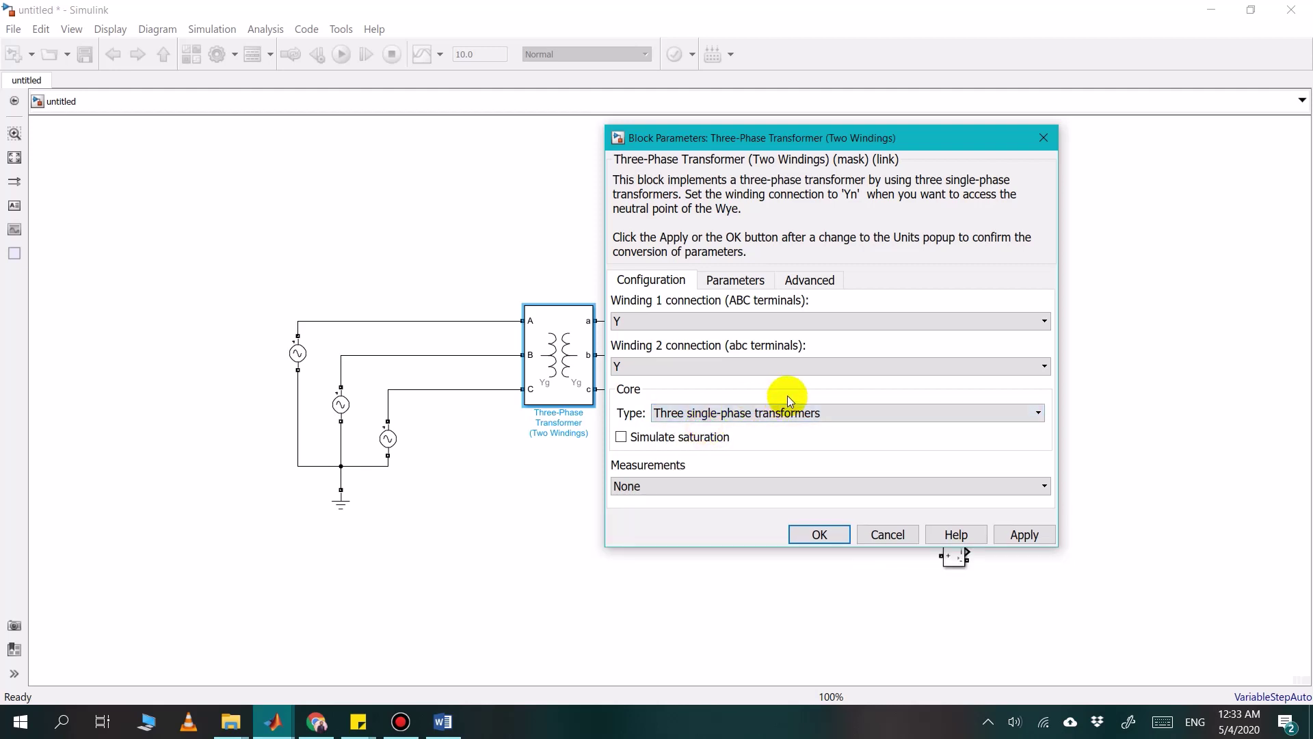
Set the transformer's nominal frequency to 50 Hz and accept the block parameters
{"action": "left_click", "coordinate": [741, 275]}
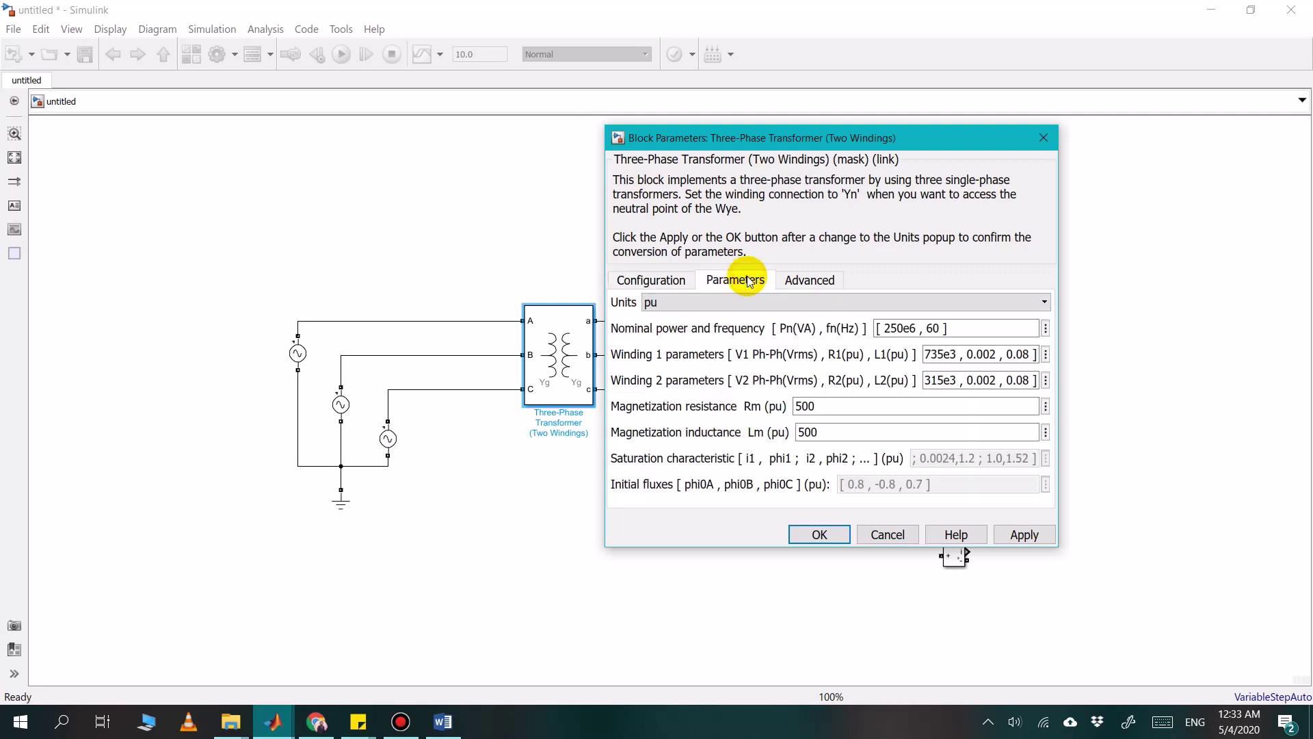
{"action": "left_click", "coordinate": [934, 329]}
{"action": "double_click", "coordinate": [933, 329]}
{"action": "left_click", "coordinate": [933, 329]}
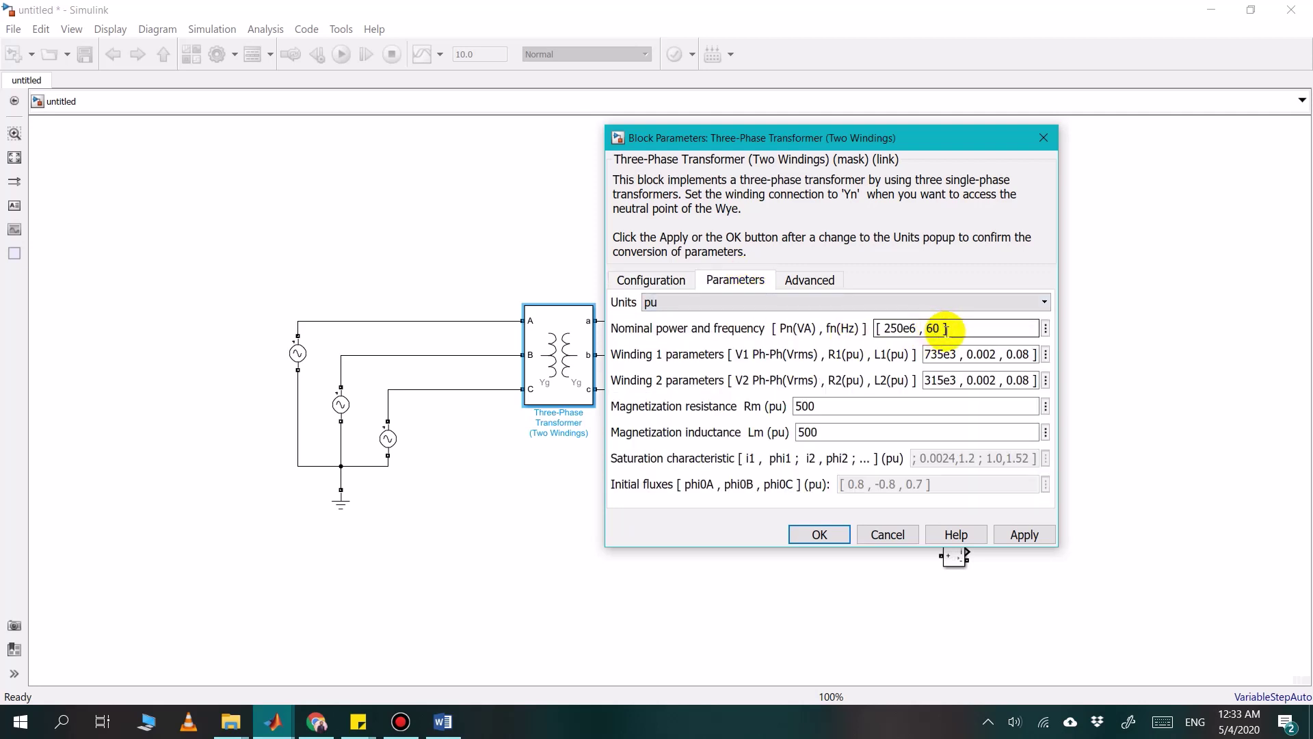
{"action": "key", "text": "BackSpace"}
{"action": "type", "text": "5"}
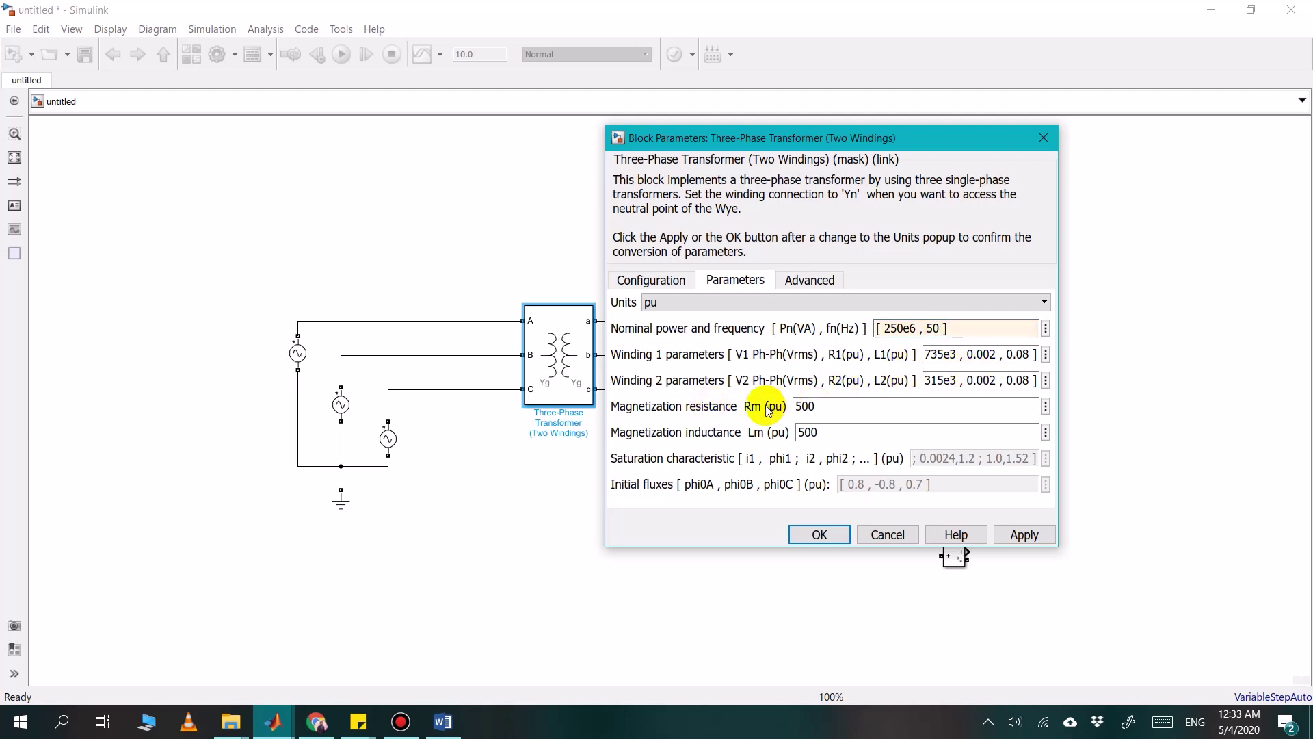
{"action": "left_click", "coordinate": [798, 433]}
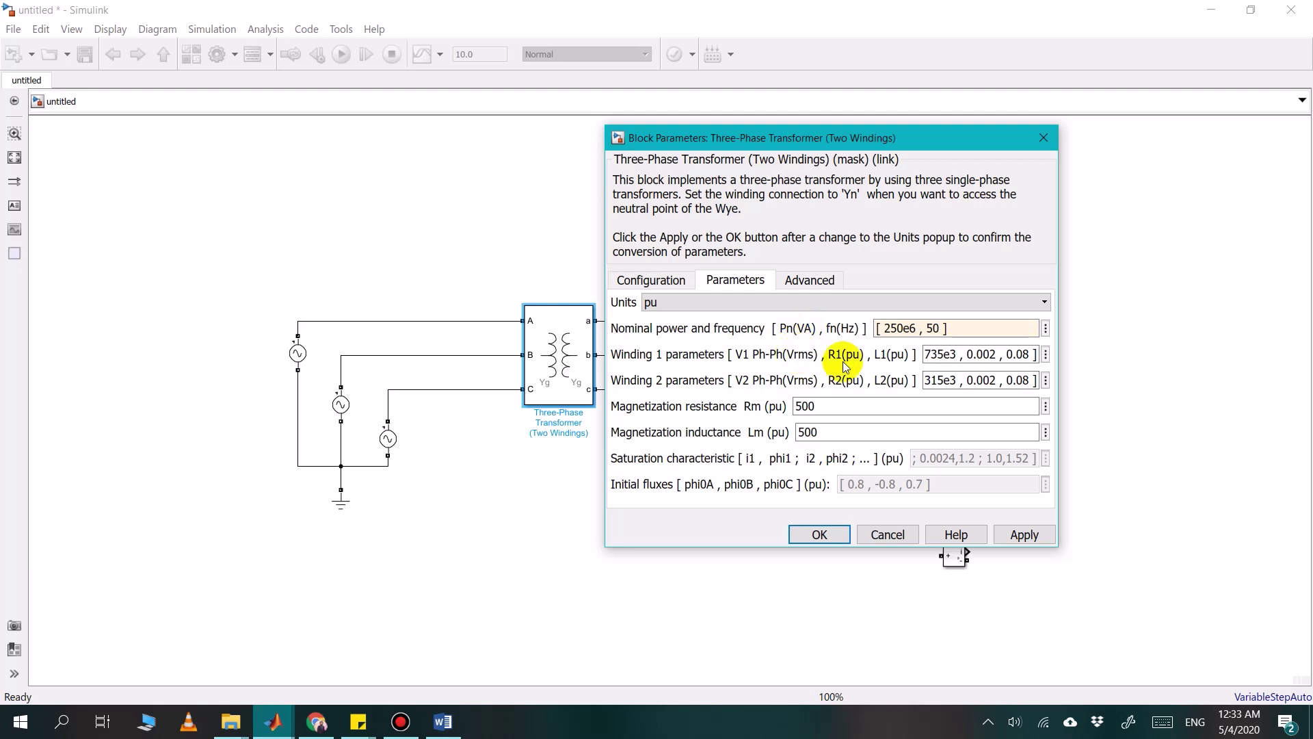
{"action": "left_click", "coordinate": [663, 288]}
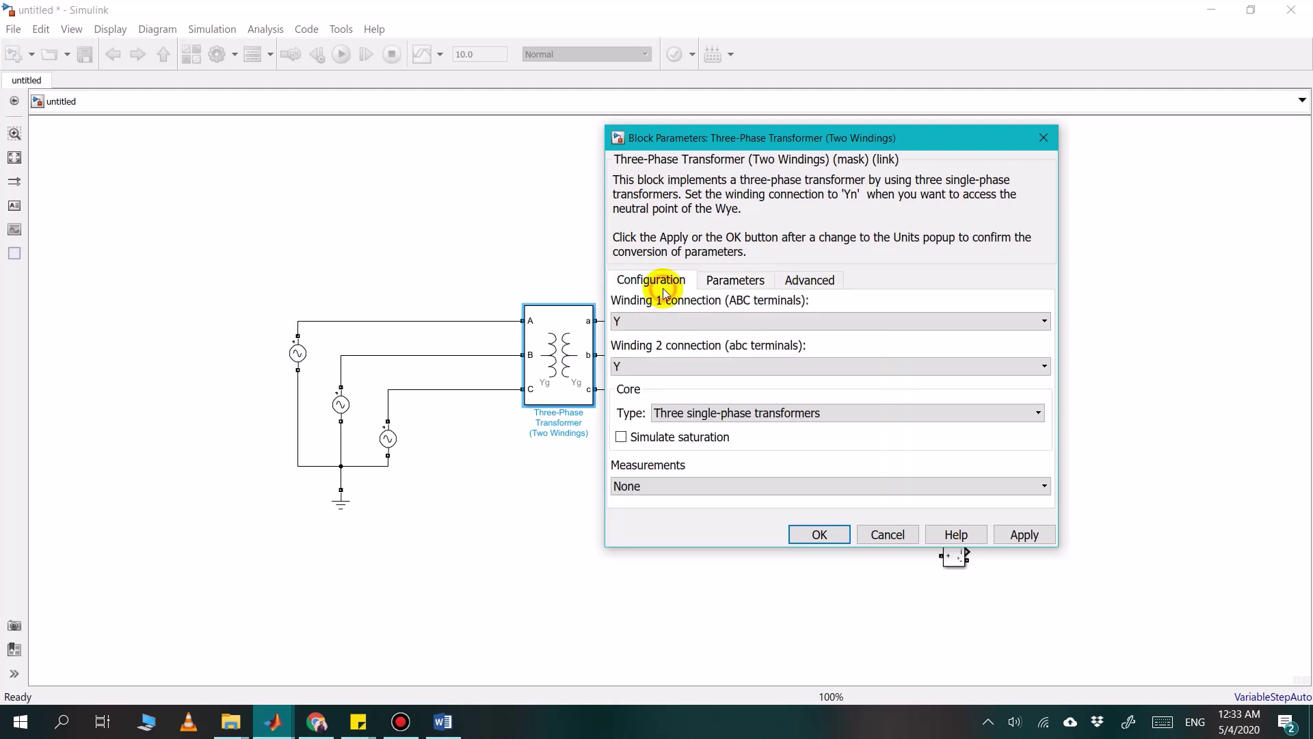
{"action": "left_click", "coordinate": [820, 533]}
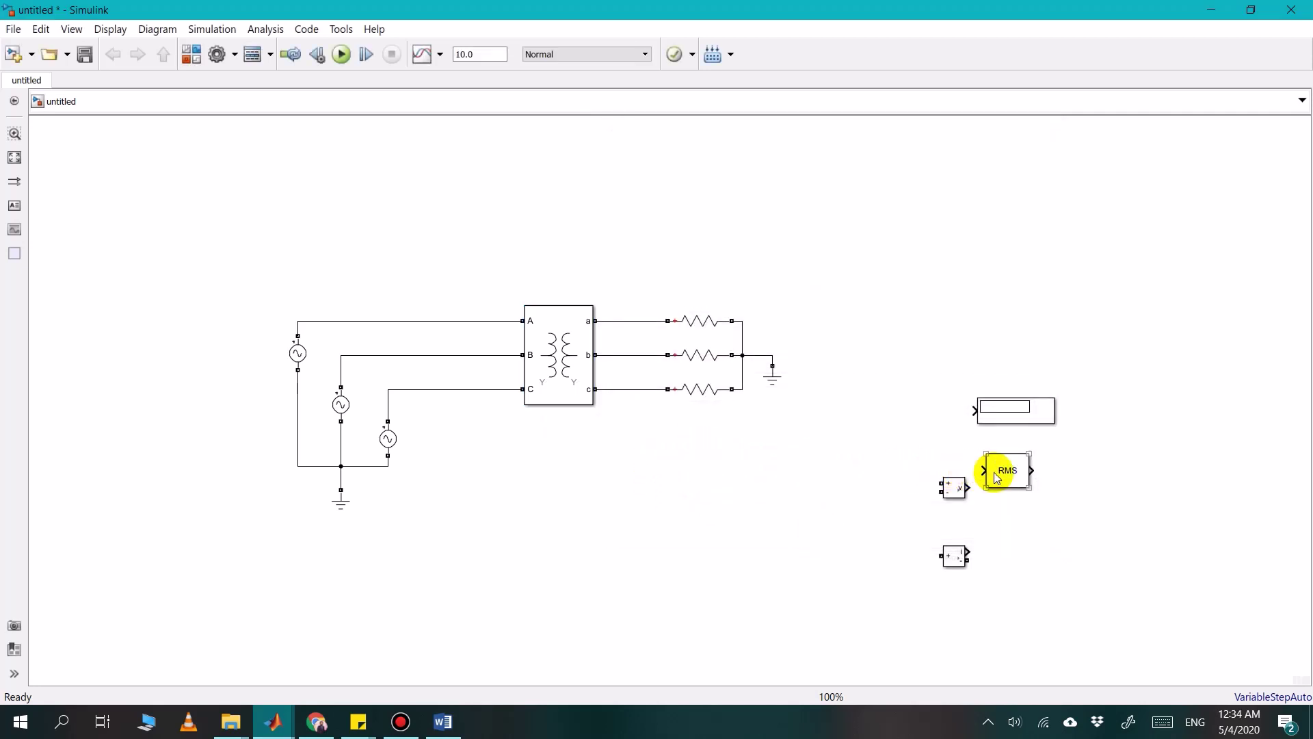
Move the Voltage Measurement and Current Measurement blocks to the empty area below the transformer
{"action": "left_click", "coordinate": [951, 493]}
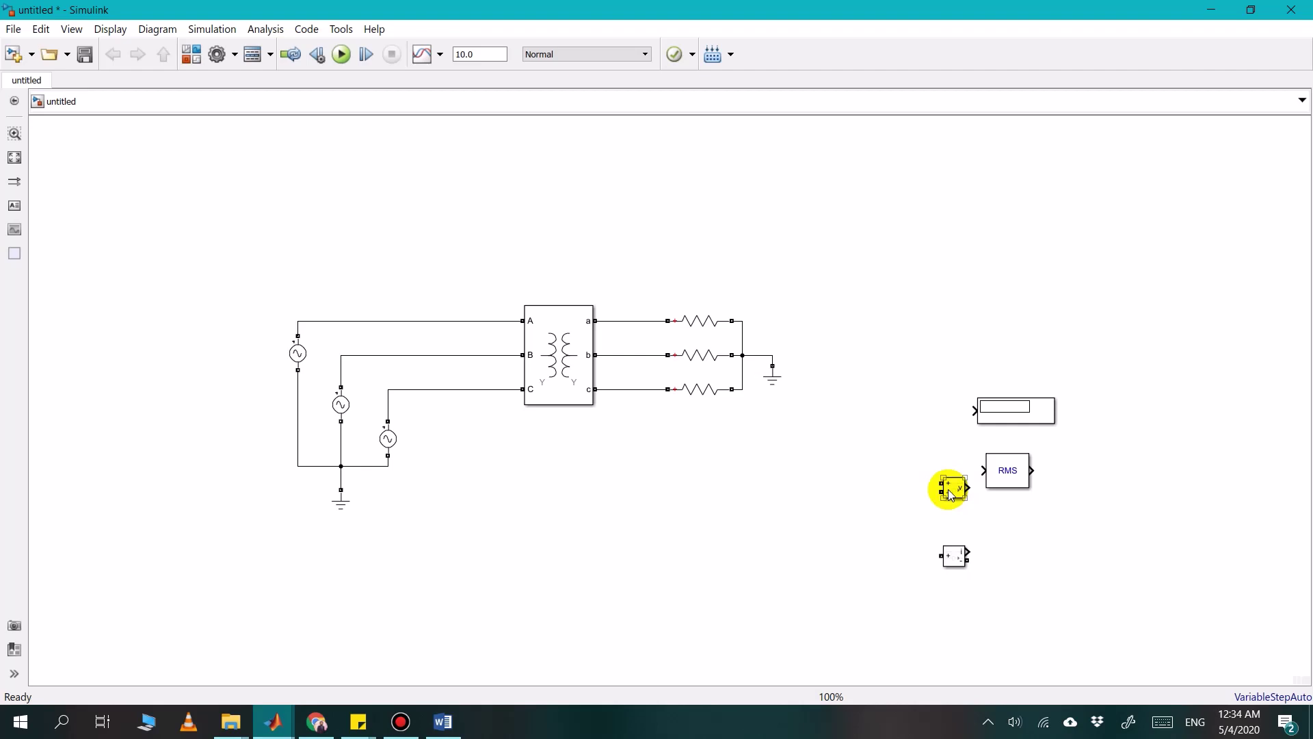
{"action": "left_click_drag", "start_coordinate": [950, 492], "coordinate": [532, 444]}
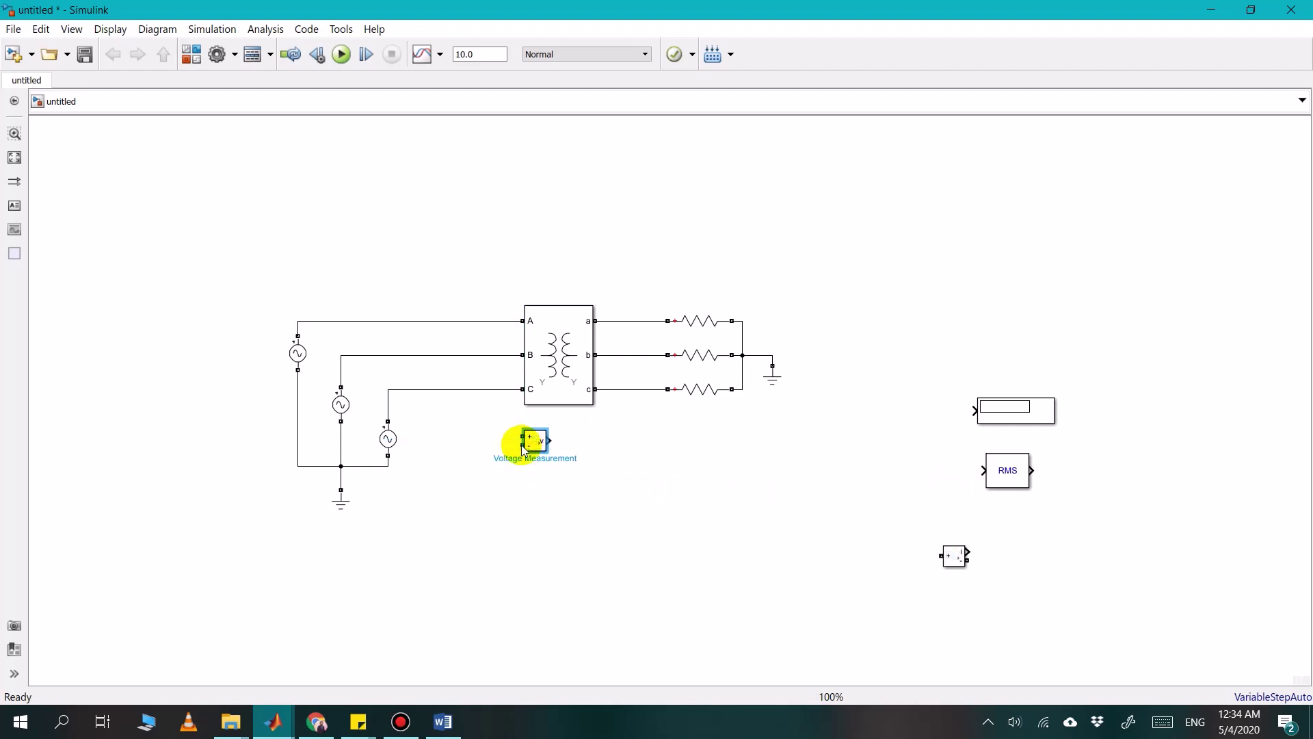
{"action": "left_click", "coordinate": [482, 437]}
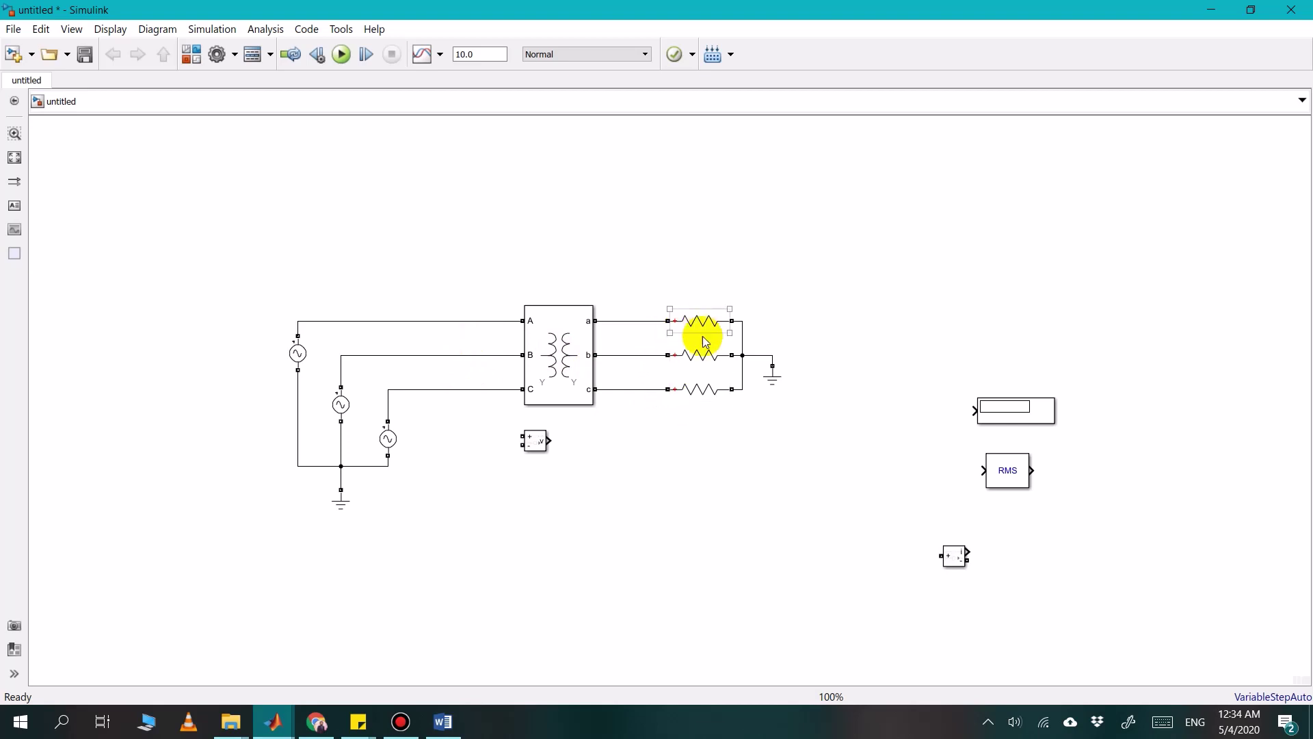
{"action": "left_click", "coordinate": [677, 321]}
{"action": "left_click", "coordinate": [669, 296]}
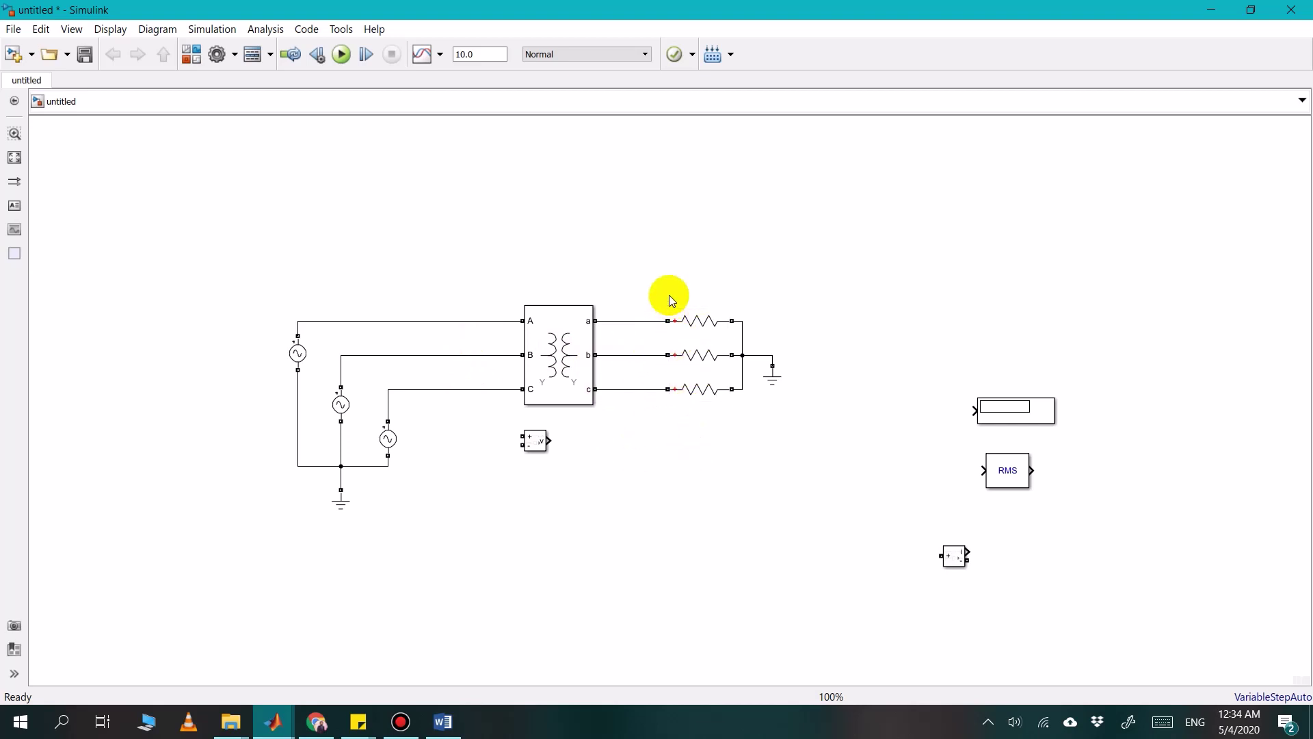
{"action": "left_click_drag", "start_coordinate": [534, 442], "coordinate": [509, 447]}
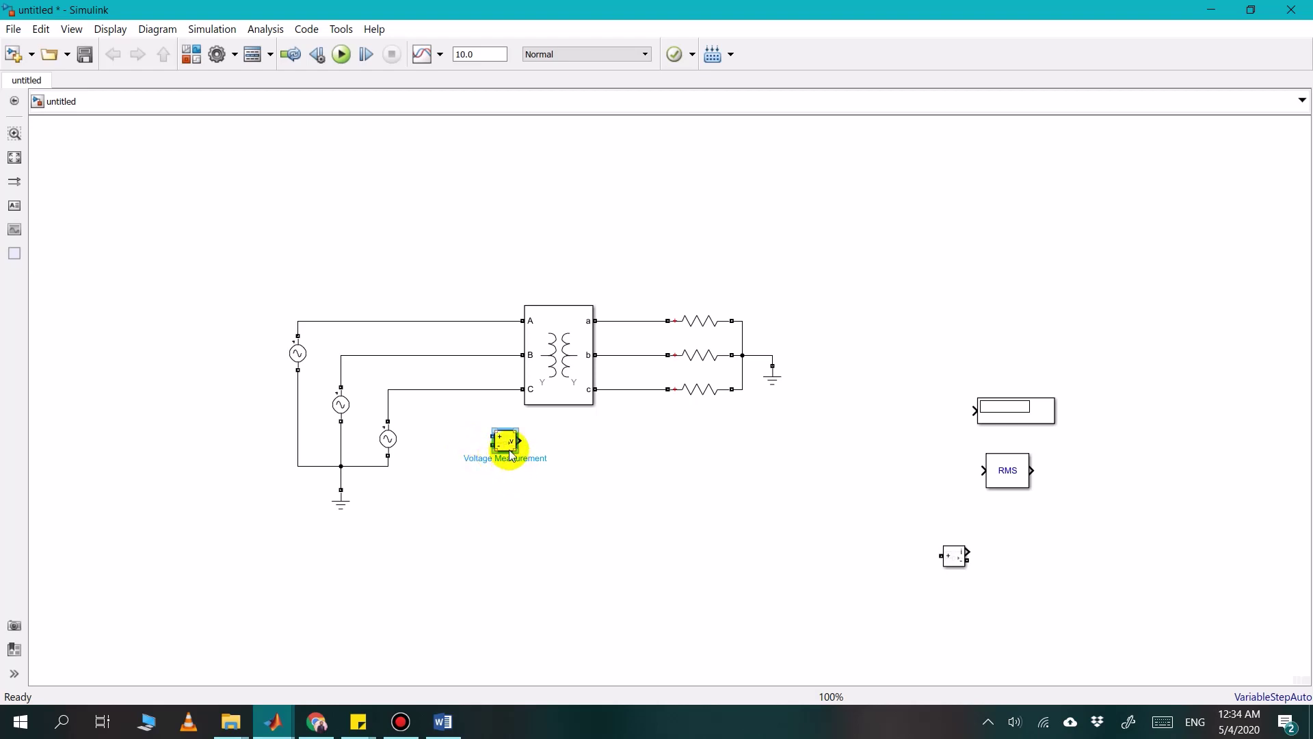
{"action": "left_click", "coordinate": [736, 515]}
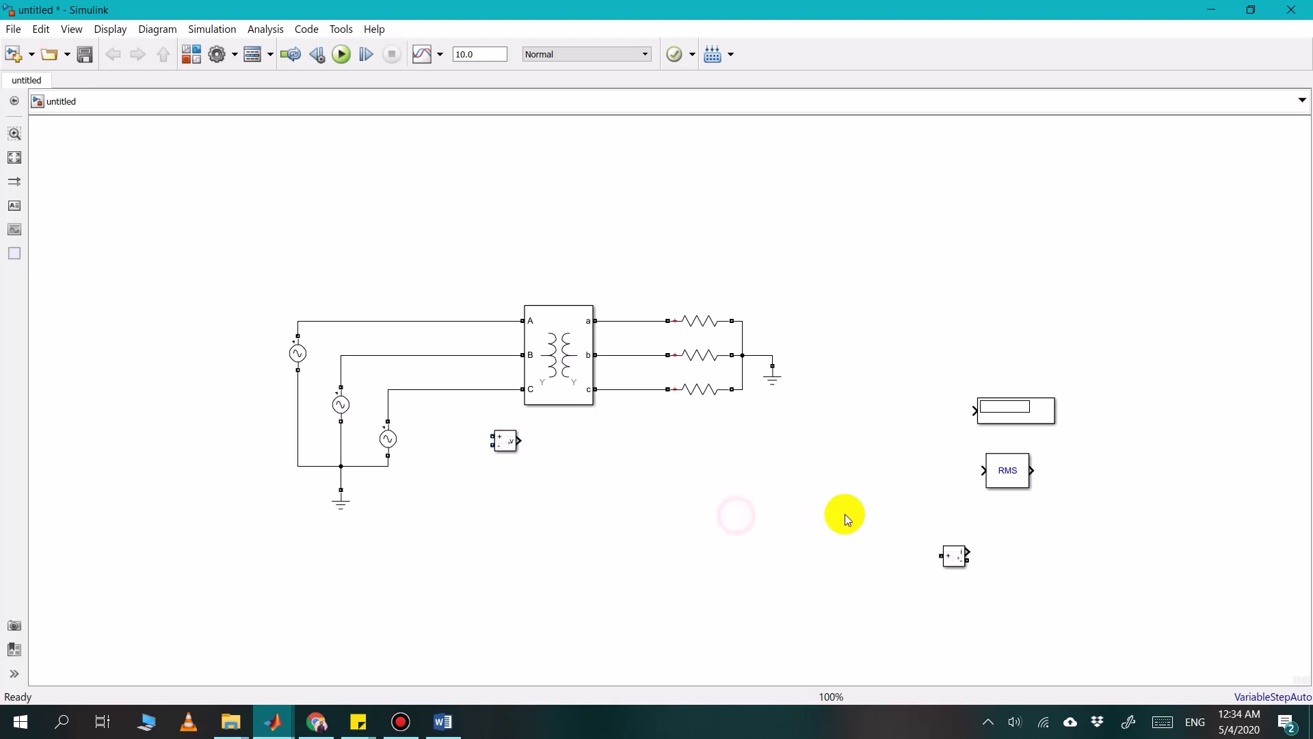
{"action": "left_click_drag", "start_coordinate": [954, 556], "coordinate": [596, 464]}
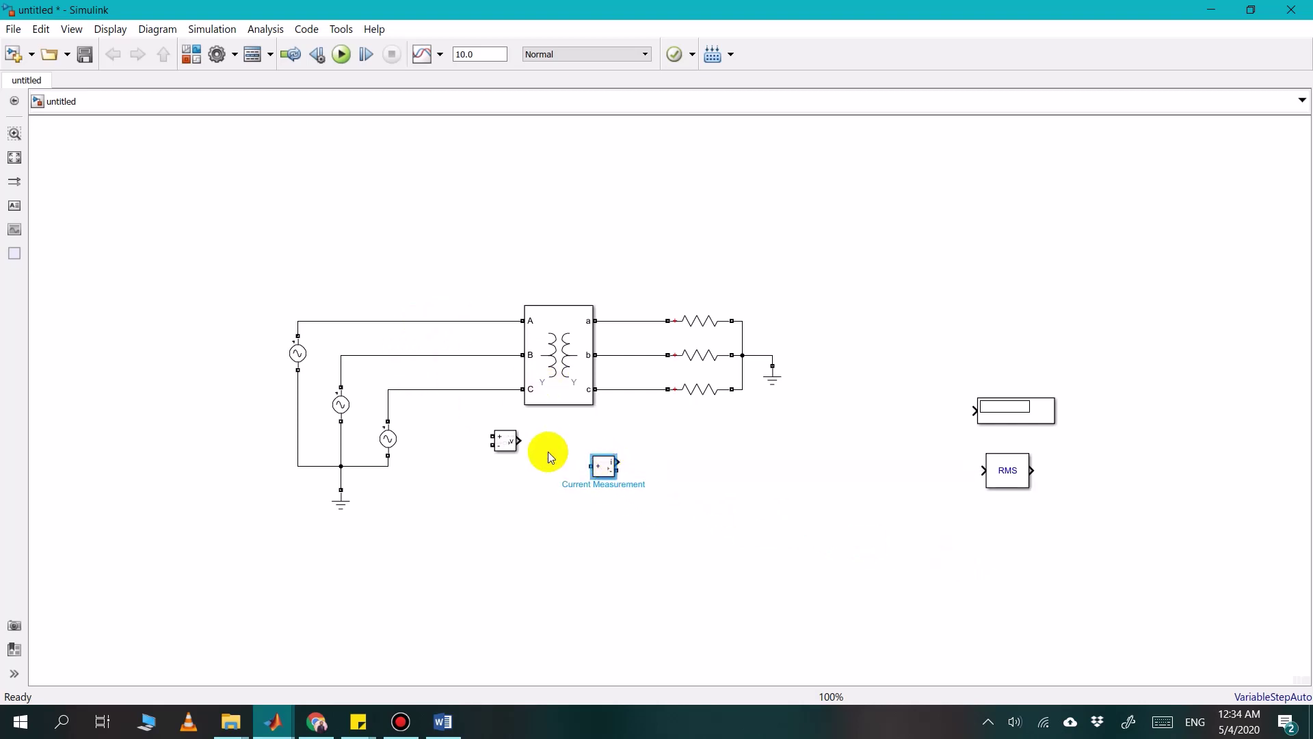
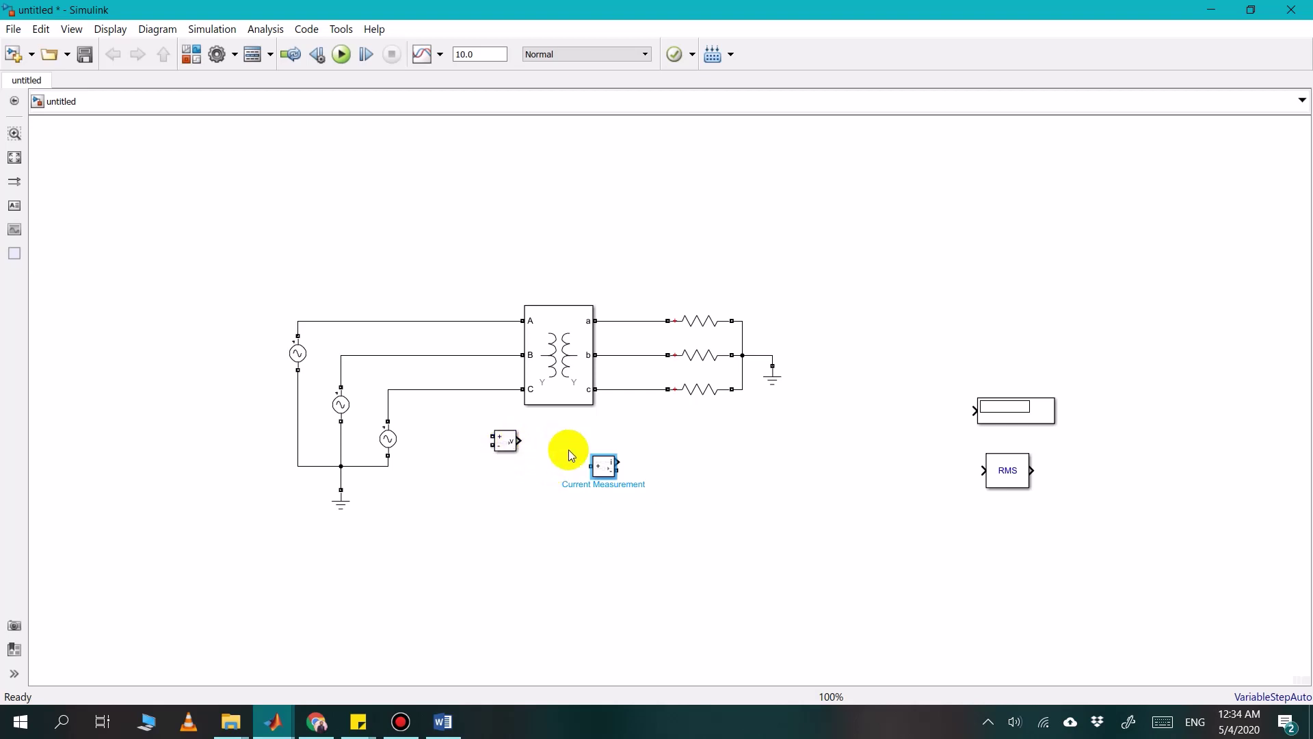
Delete the Voltage Measurement and Current Measurement blocks together
{"action": "left_click", "coordinate": [532, 446]}
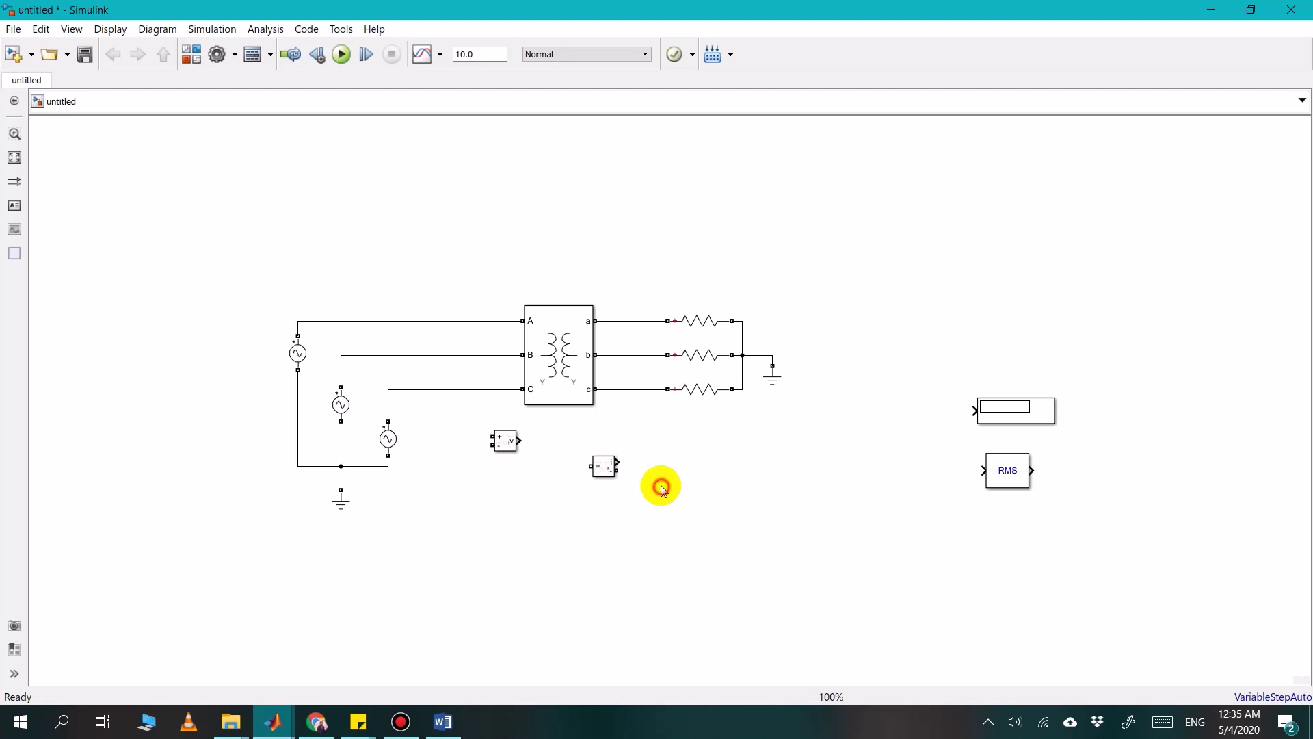
{"action": "left_click_drag", "start_coordinate": [662, 487], "coordinate": [485, 434]}
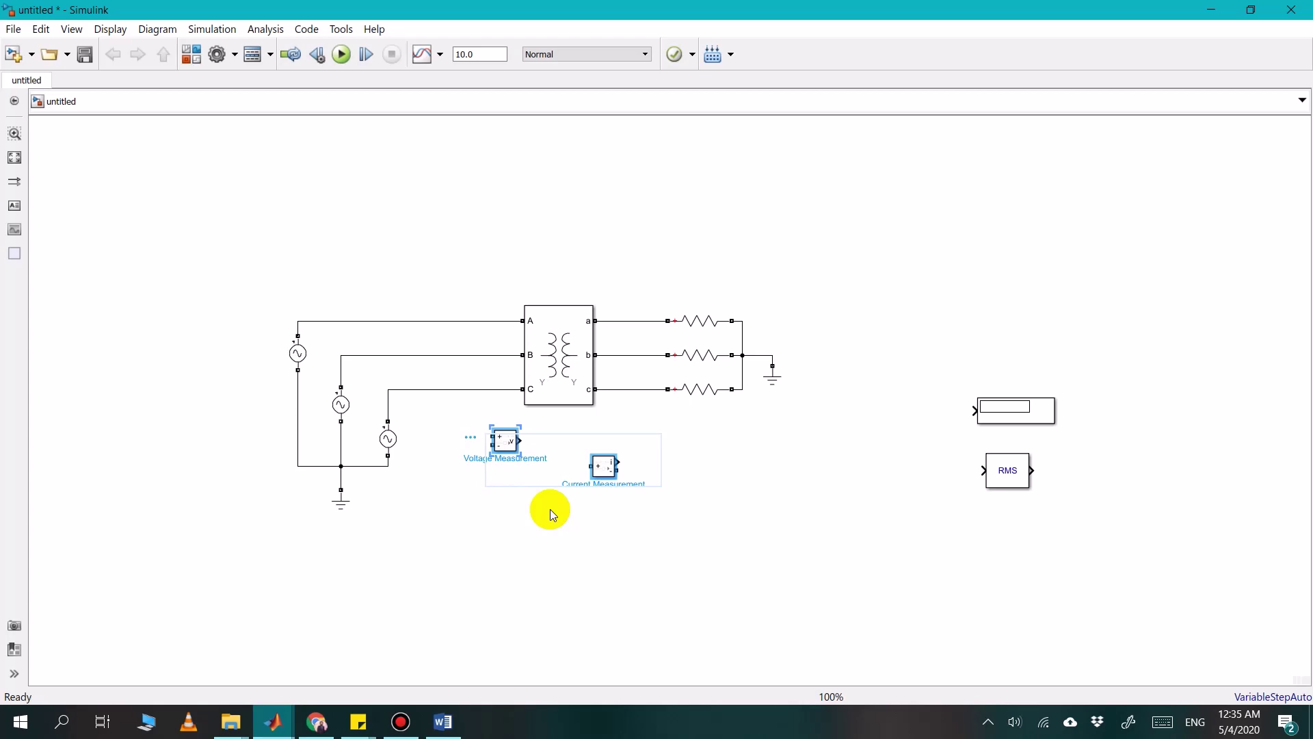
{"action": "key", "text": "Delete"}
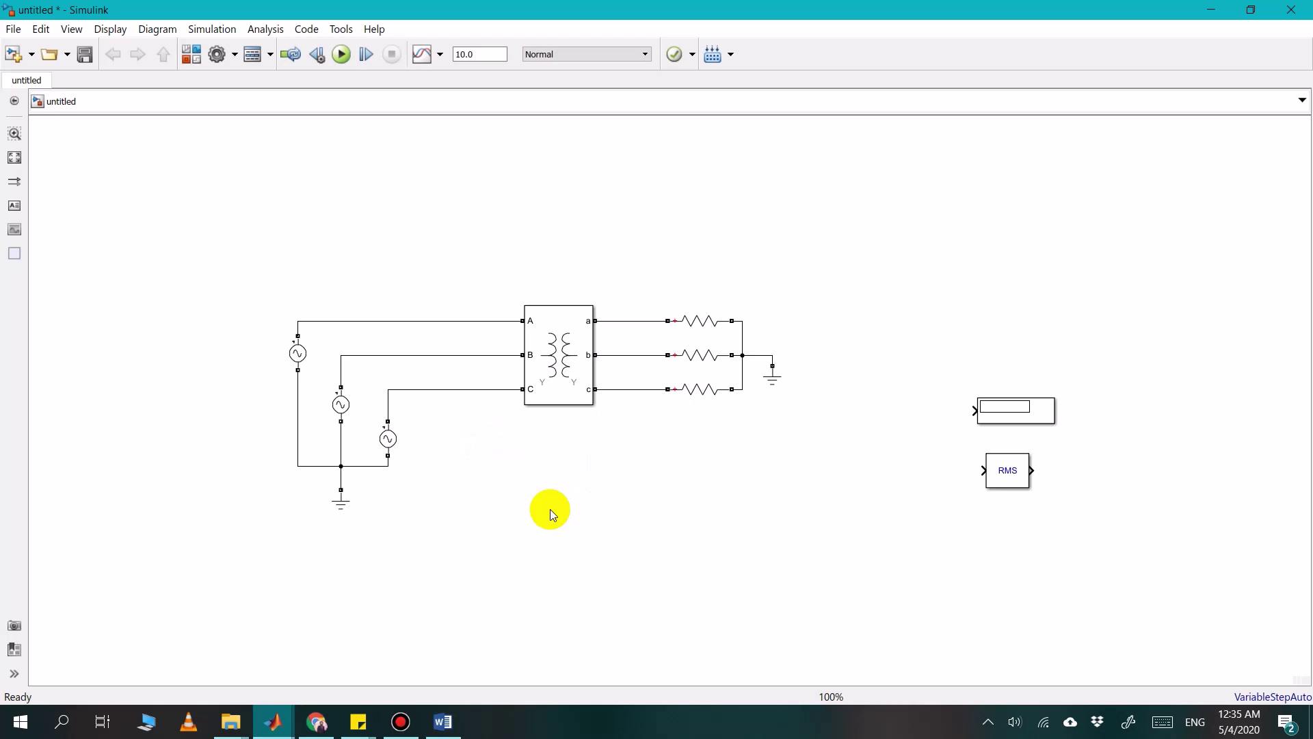
Search the block library for "measurement" and look through the results for blocks suited to measuring three-phase voltage and current
{"action": "left_click", "coordinate": [193, 58]}
{"action": "left_click", "coordinate": [130, 63]}
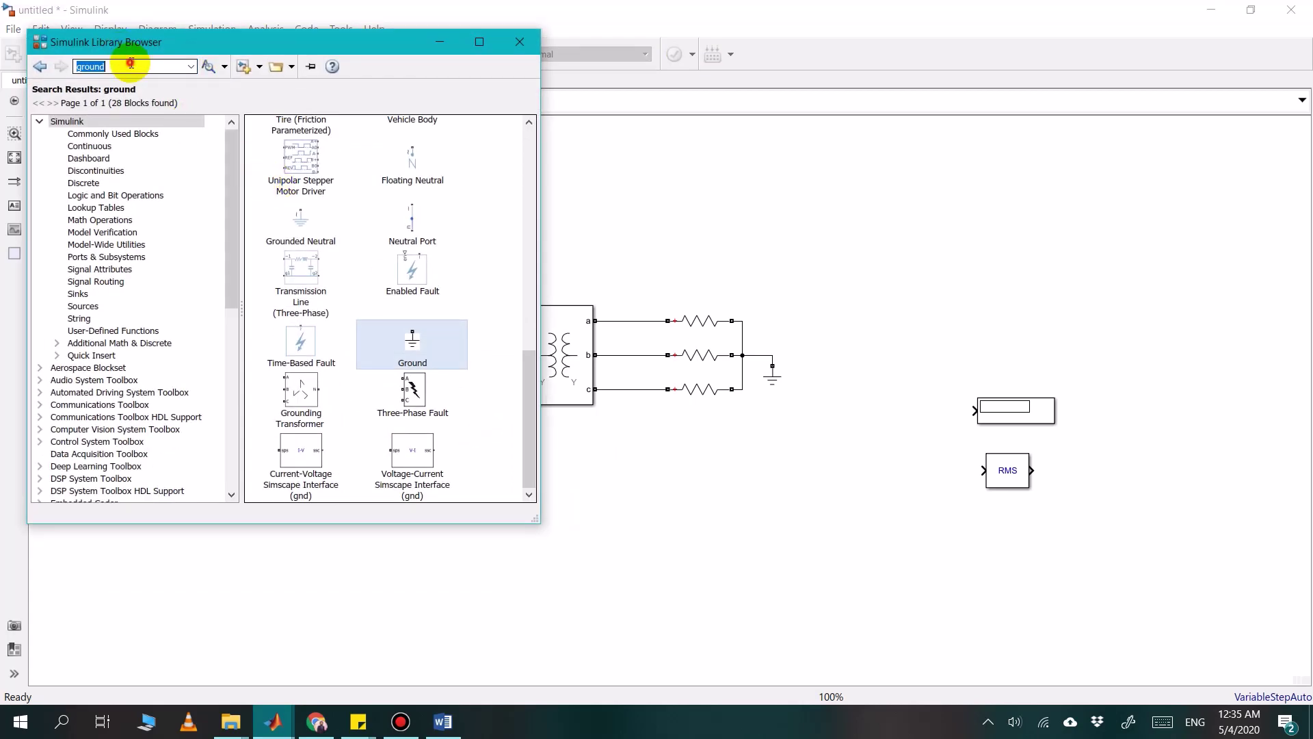
{"action": "type", "text": "measurement"}
{"action": "key", "text": "Return"}
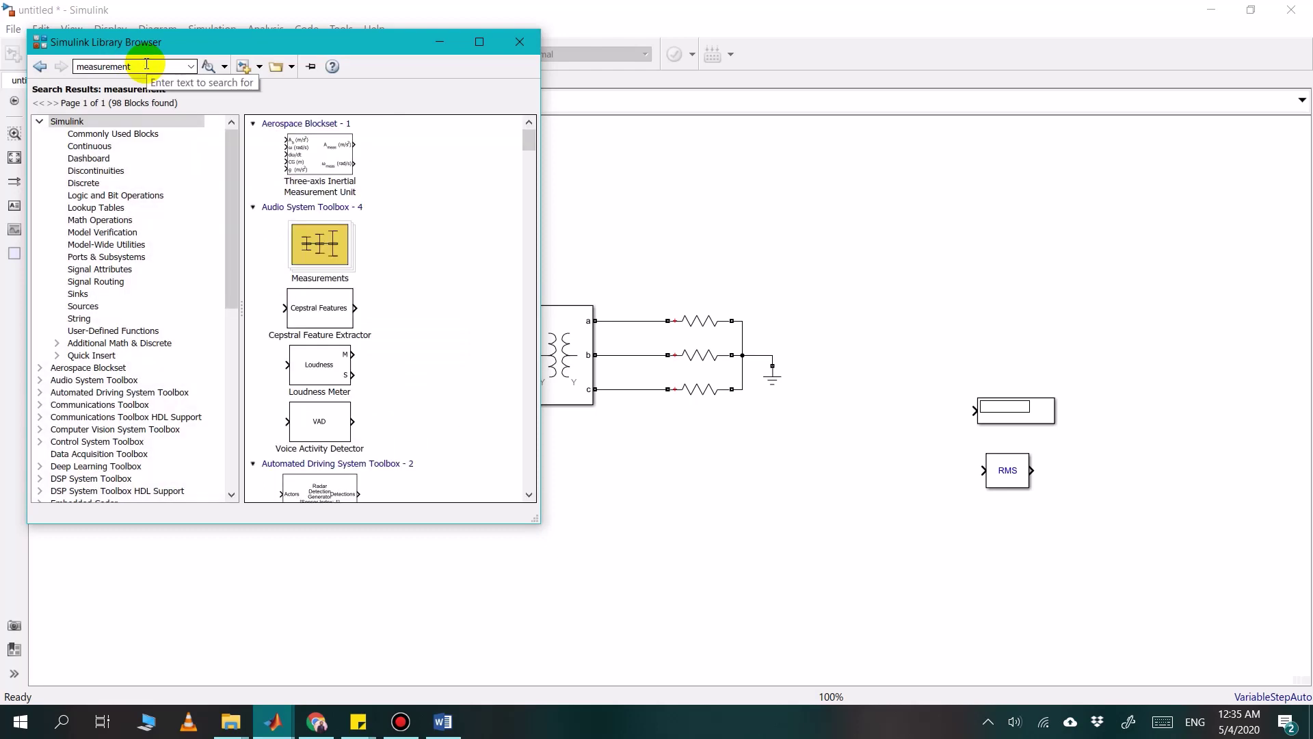
{"action": "scroll", "coordinate": [359, 231], "scroll_direction": "down", "scroll_amount": 15}
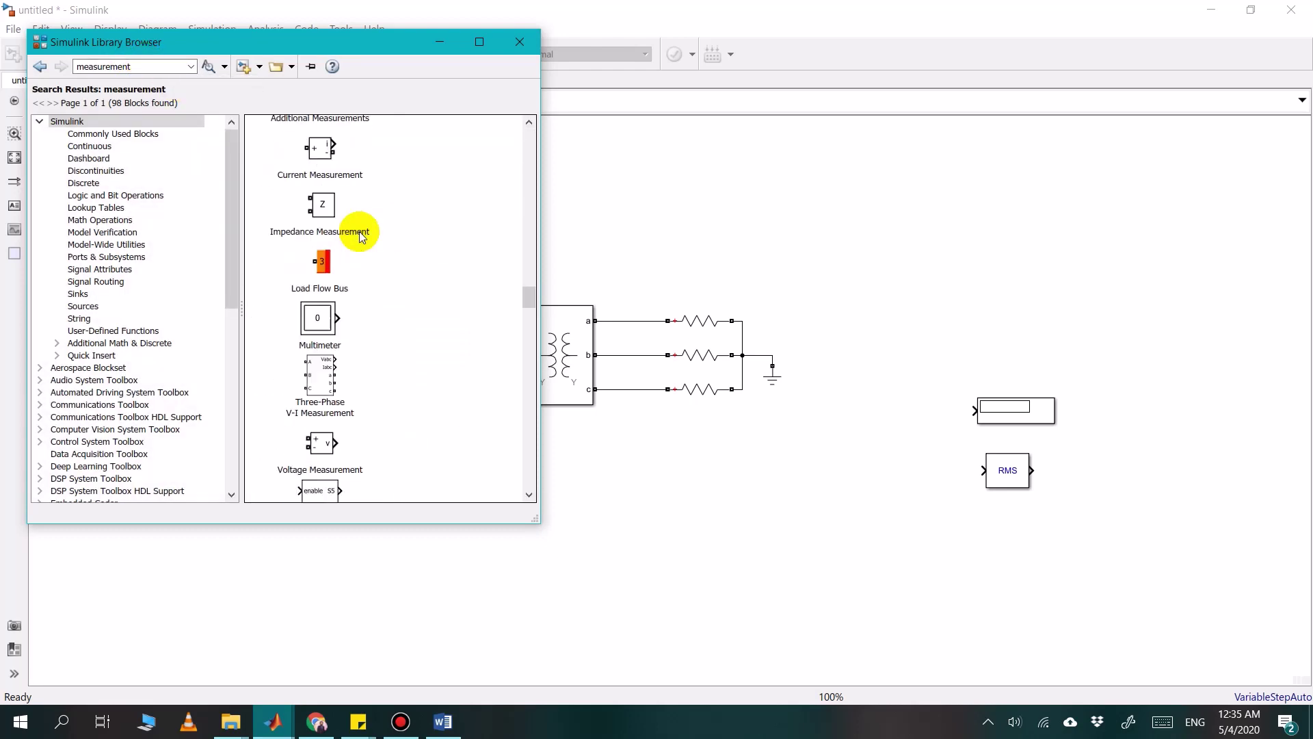
{"action": "scroll", "coordinate": [444, 284], "scroll_direction": "down", "scroll_amount": 15}
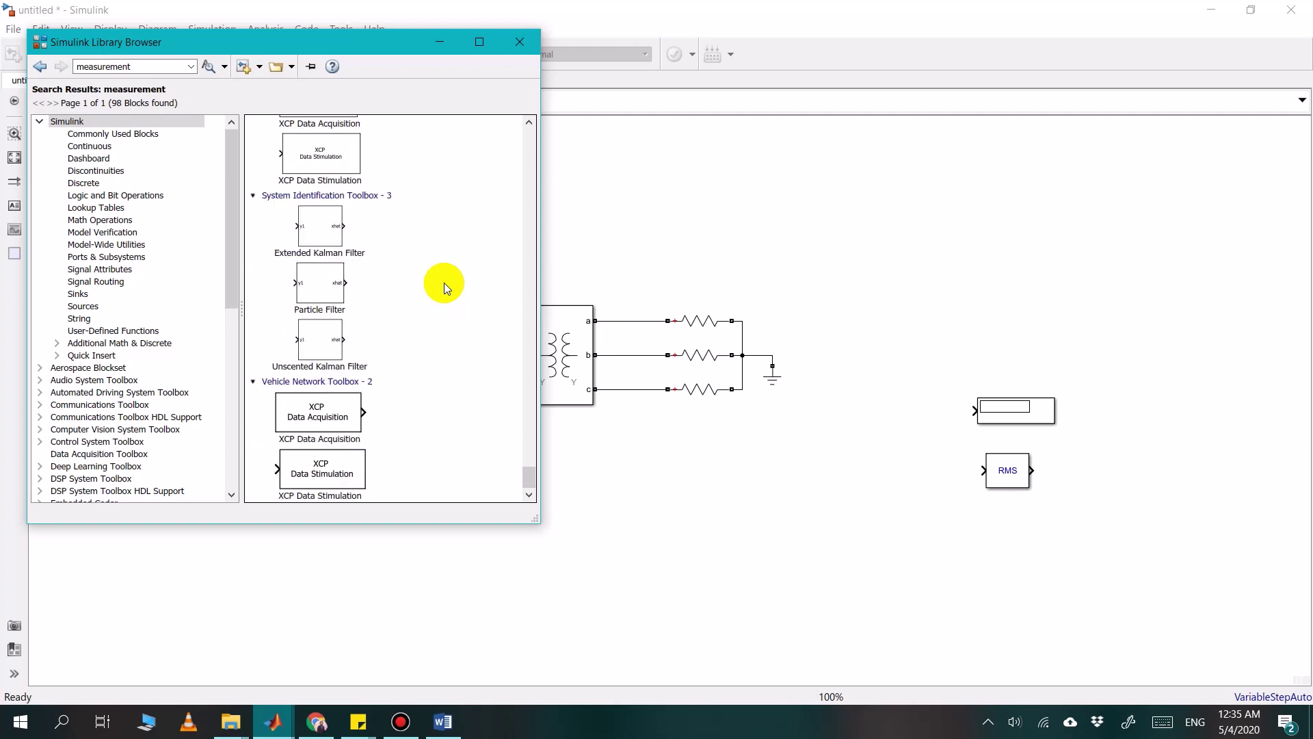
{"action": "scroll", "coordinate": [445, 284], "scroll_direction": "up", "scroll_amount": 12}
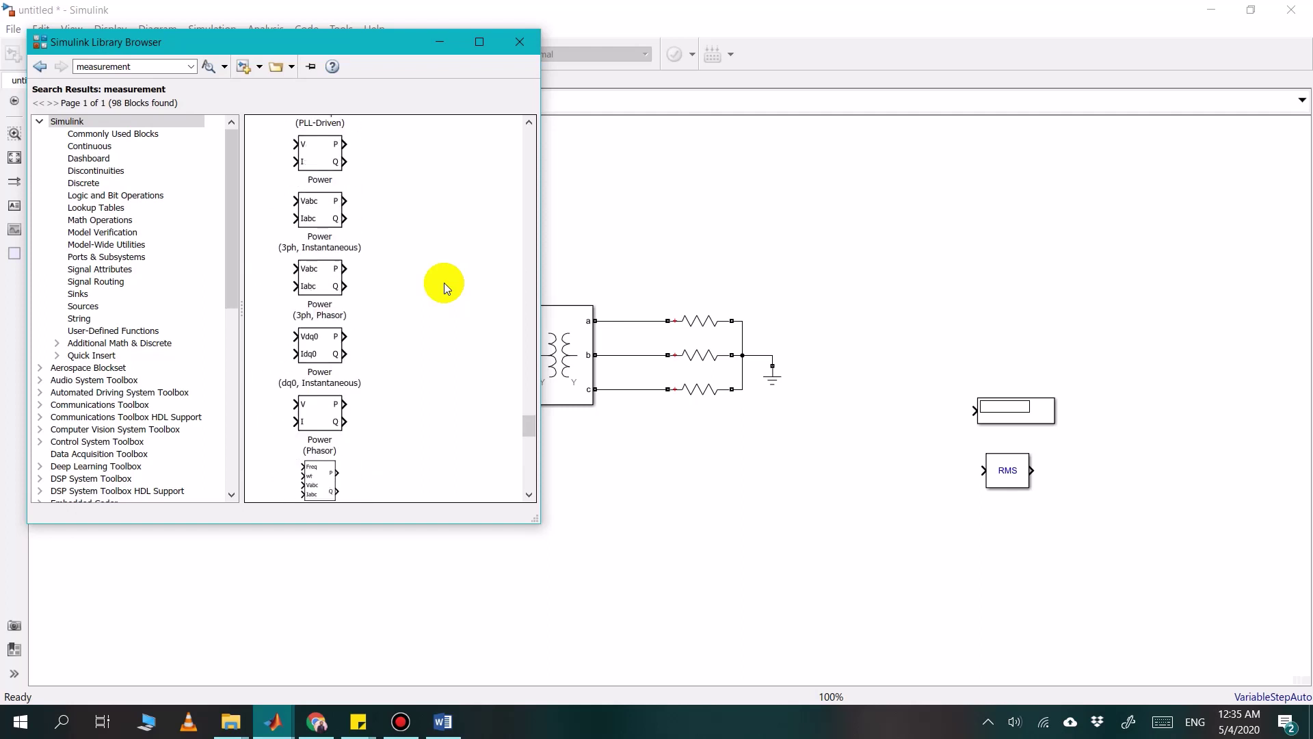
{"action": "scroll", "coordinate": [444, 282], "scroll_direction": "up", "scroll_amount": 8}
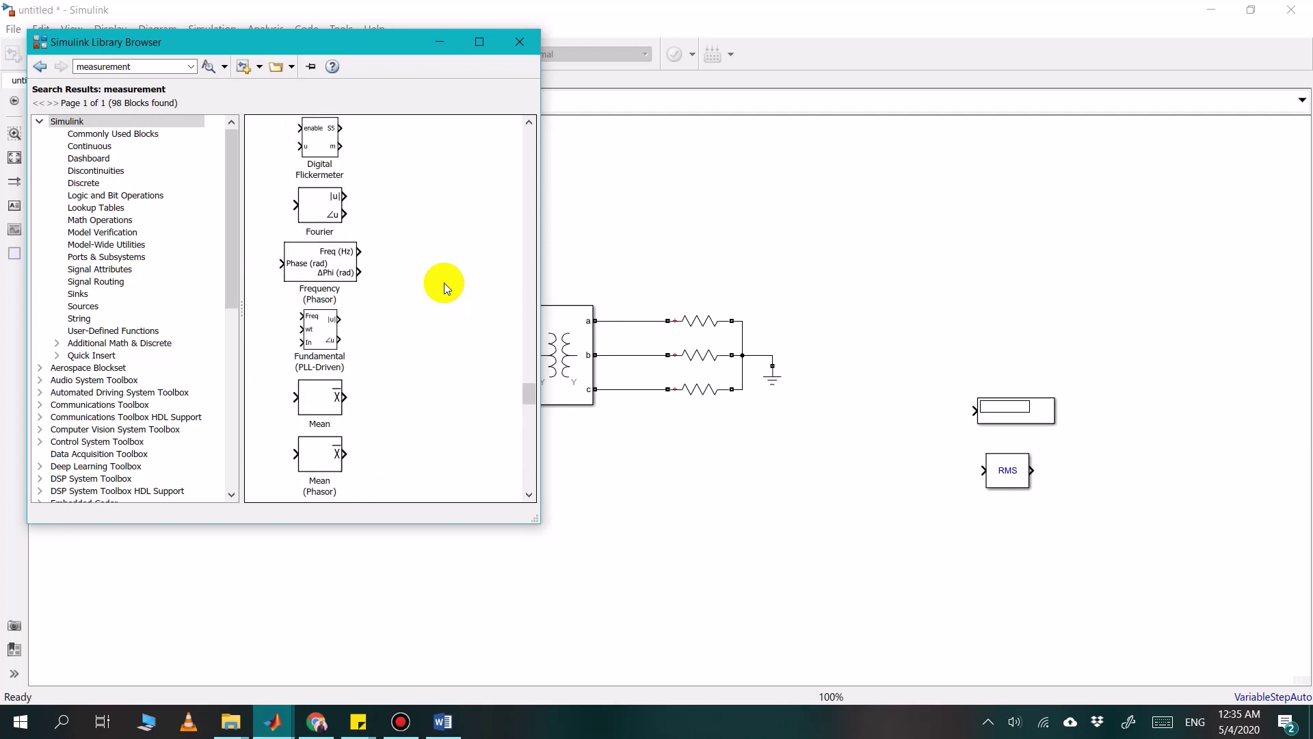
{"action": "scroll", "coordinate": [444, 281], "scroll_direction": "down", "scroll_amount": 6}
{"action": "scroll", "coordinate": [445, 282], "scroll_direction": "up", "scroll_amount": 4}
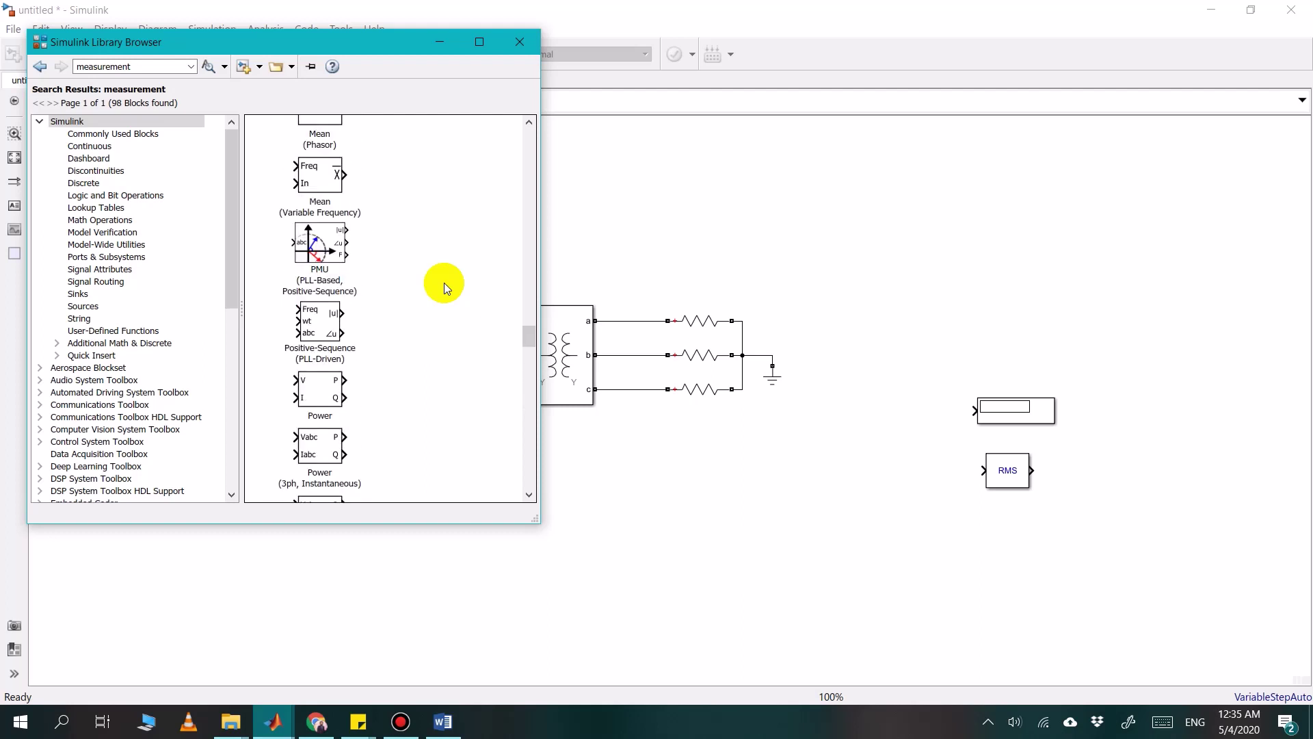
{"action": "scroll", "coordinate": [444, 282], "scroll_direction": "up", "scroll_amount": 10}
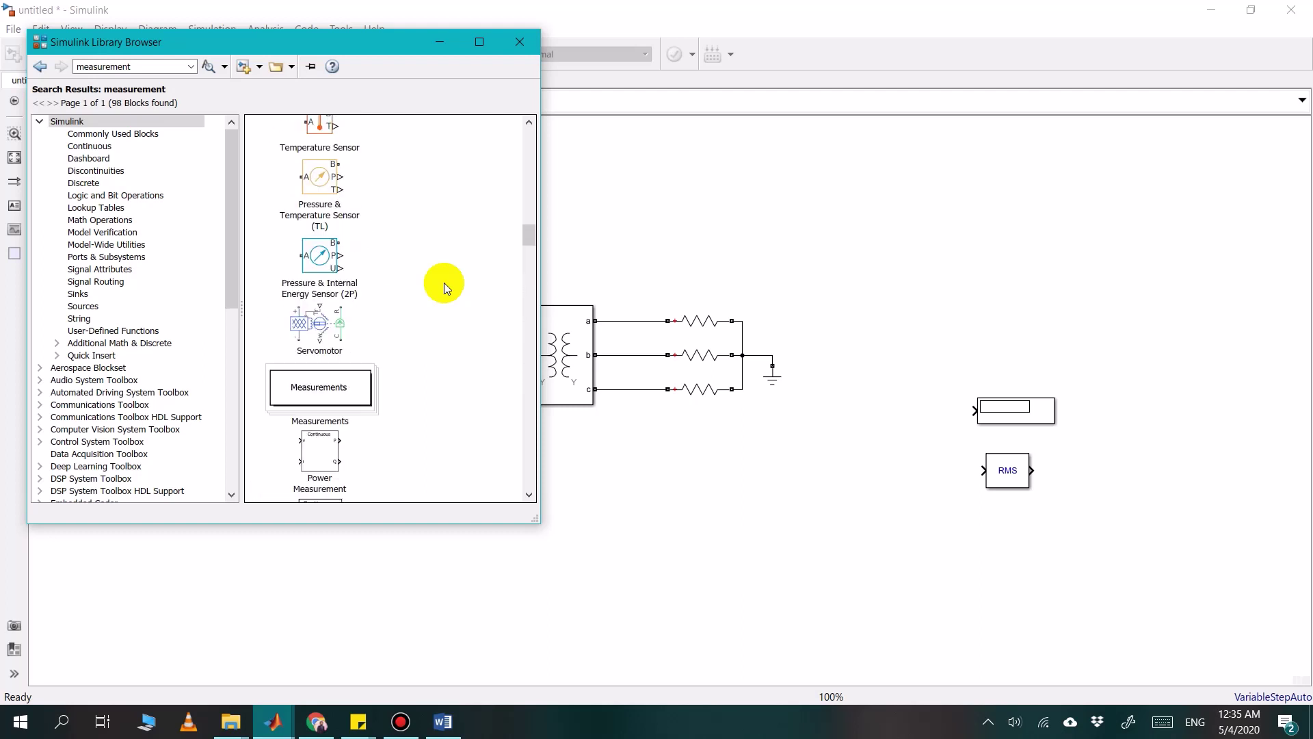
{"action": "scroll", "coordinate": [445, 281], "scroll_direction": "down", "scroll_amount": 3}
{"action": "scroll", "coordinate": [444, 282], "scroll_direction": "down", "scroll_amount": 3}
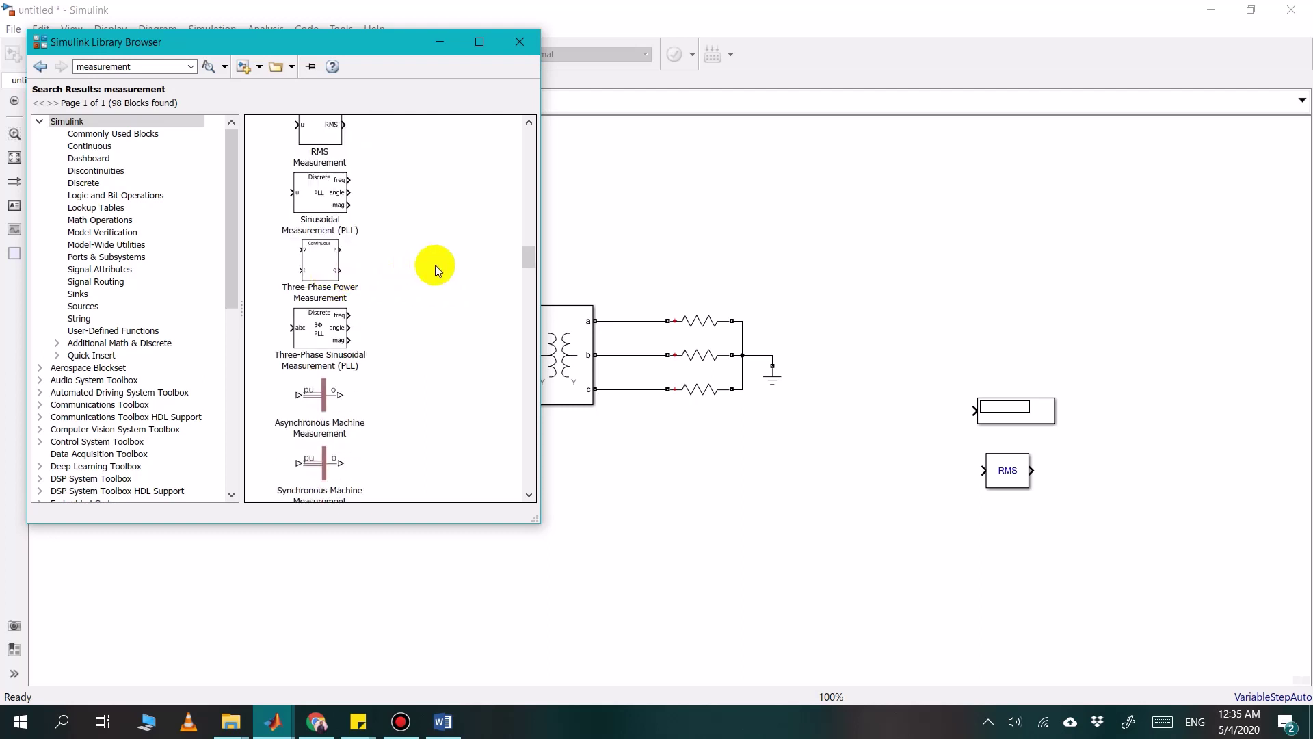
{"action": "scroll", "coordinate": [435, 265], "scroll_direction": "down", "scroll_amount": 4}
{"action": "scroll", "coordinate": [435, 265], "scroll_direction": "down", "scroll_amount": 1}
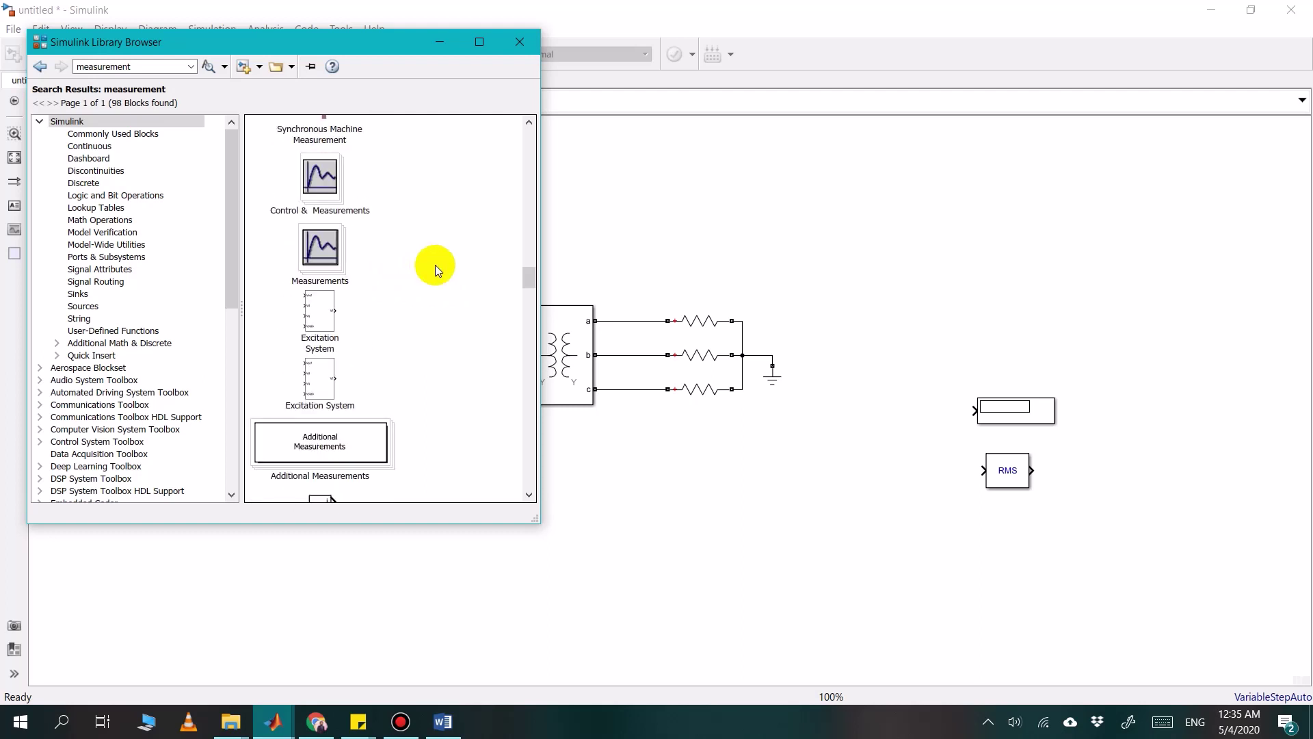
{"action": "scroll", "coordinate": [435, 265], "scroll_direction": "down", "scroll_amount": 1}
{"action": "scroll", "coordinate": [435, 268], "scroll_direction": "down", "scroll_amount": 1}
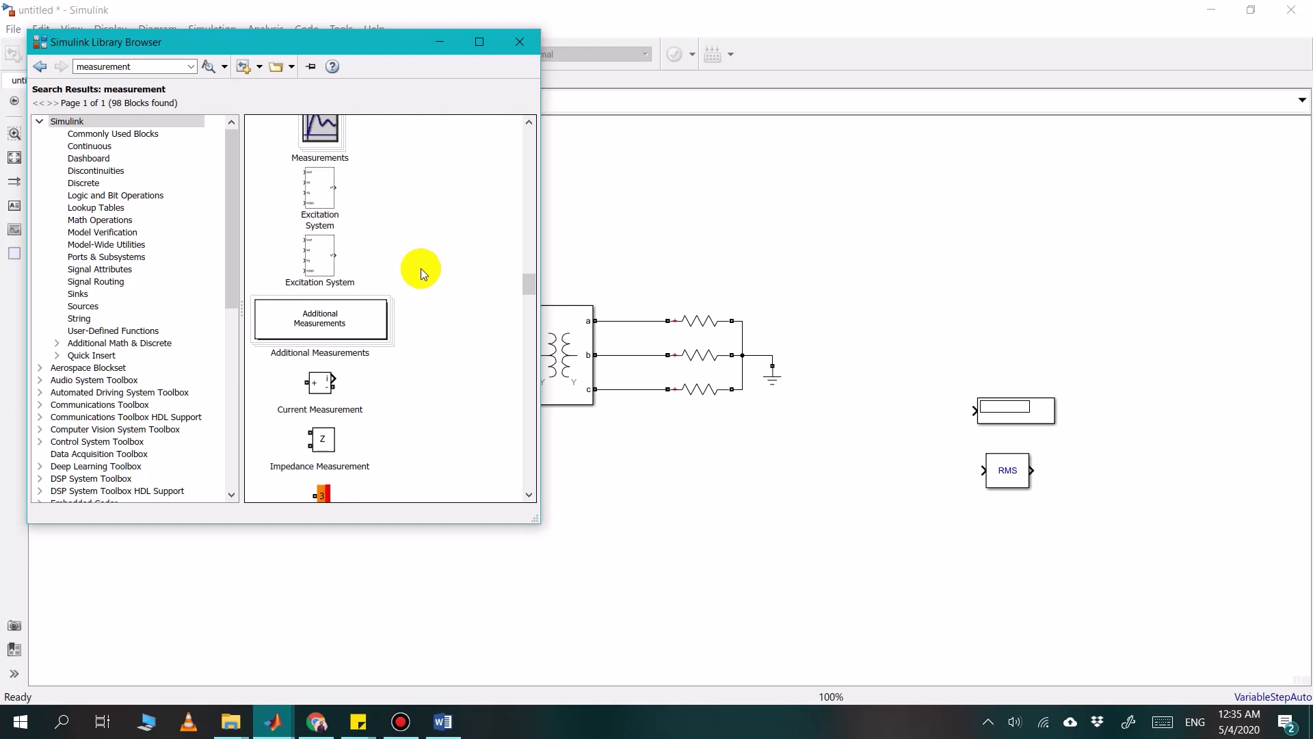
Search the library for "current measurement" and add the Three-Phase V-I Measurement block to the model
{"action": "double_click", "coordinate": [143, 69]}
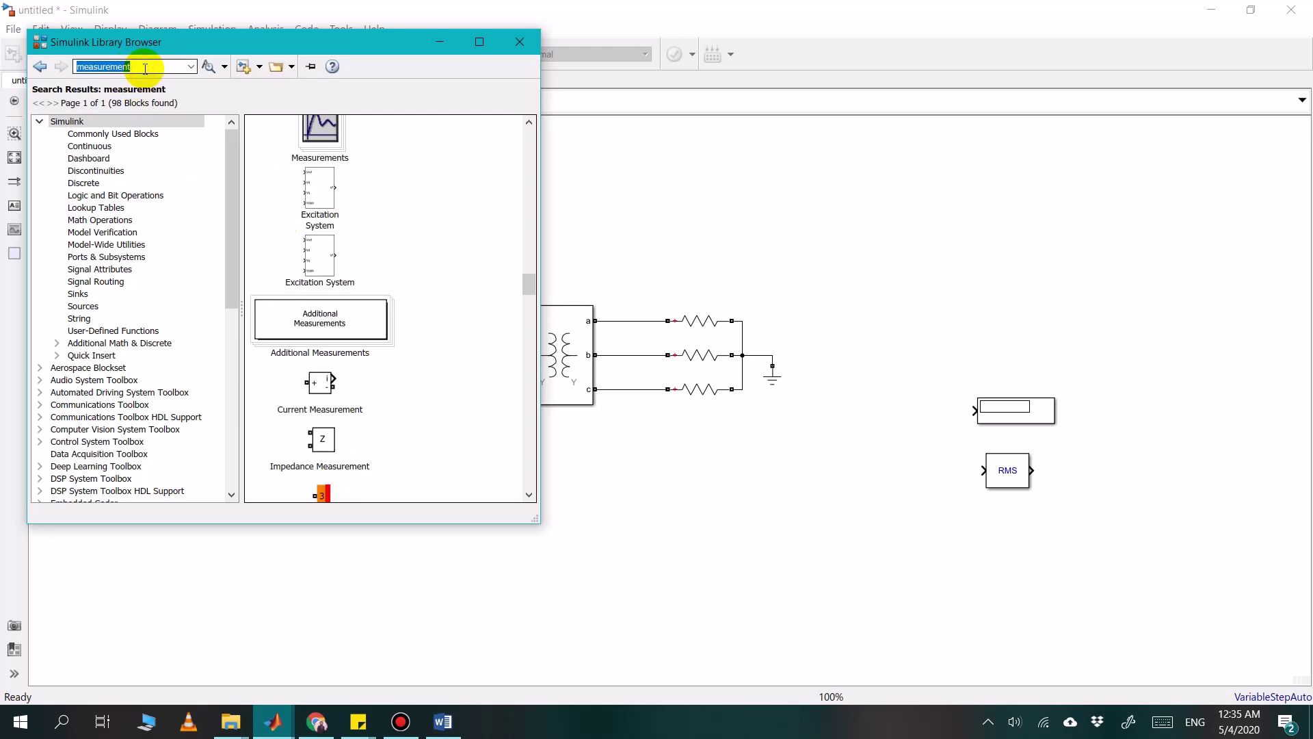
{"action": "type", "text": "cu"}
{"action": "left_click", "coordinate": [145, 79]}
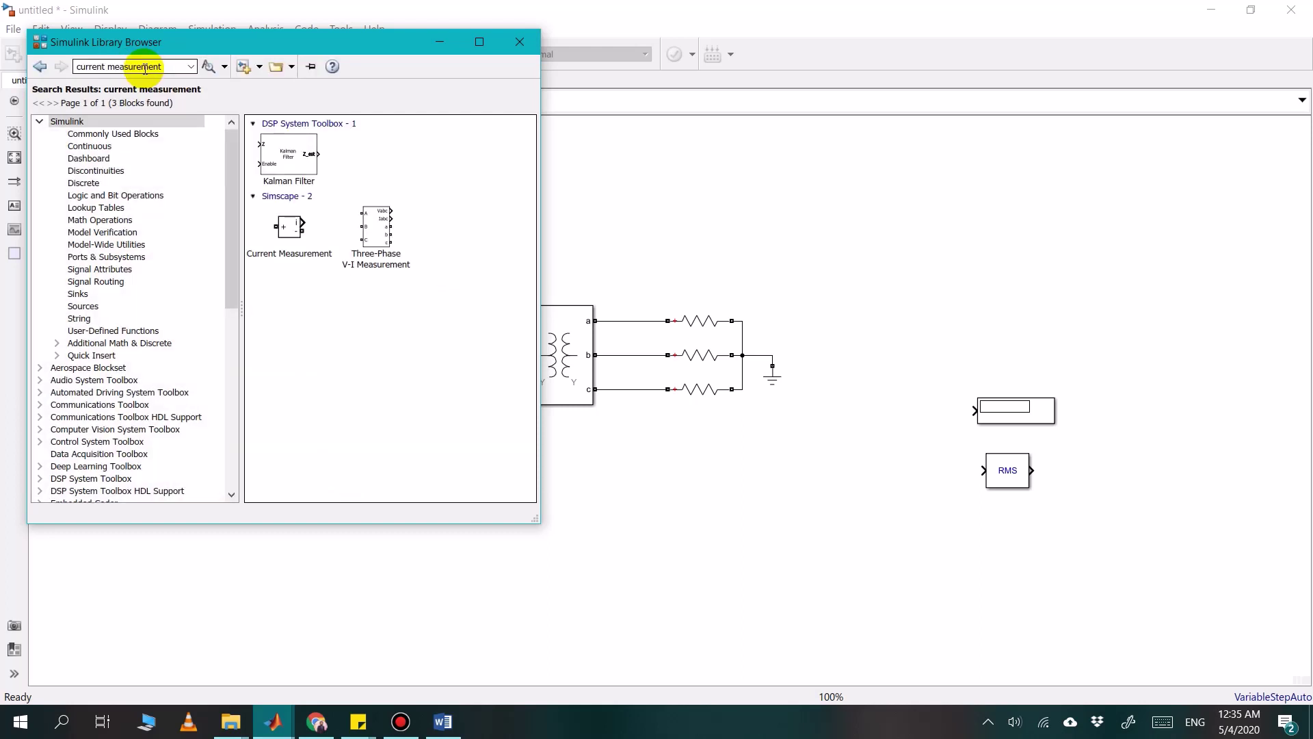
{"action": "left_click", "coordinate": [393, 228]}
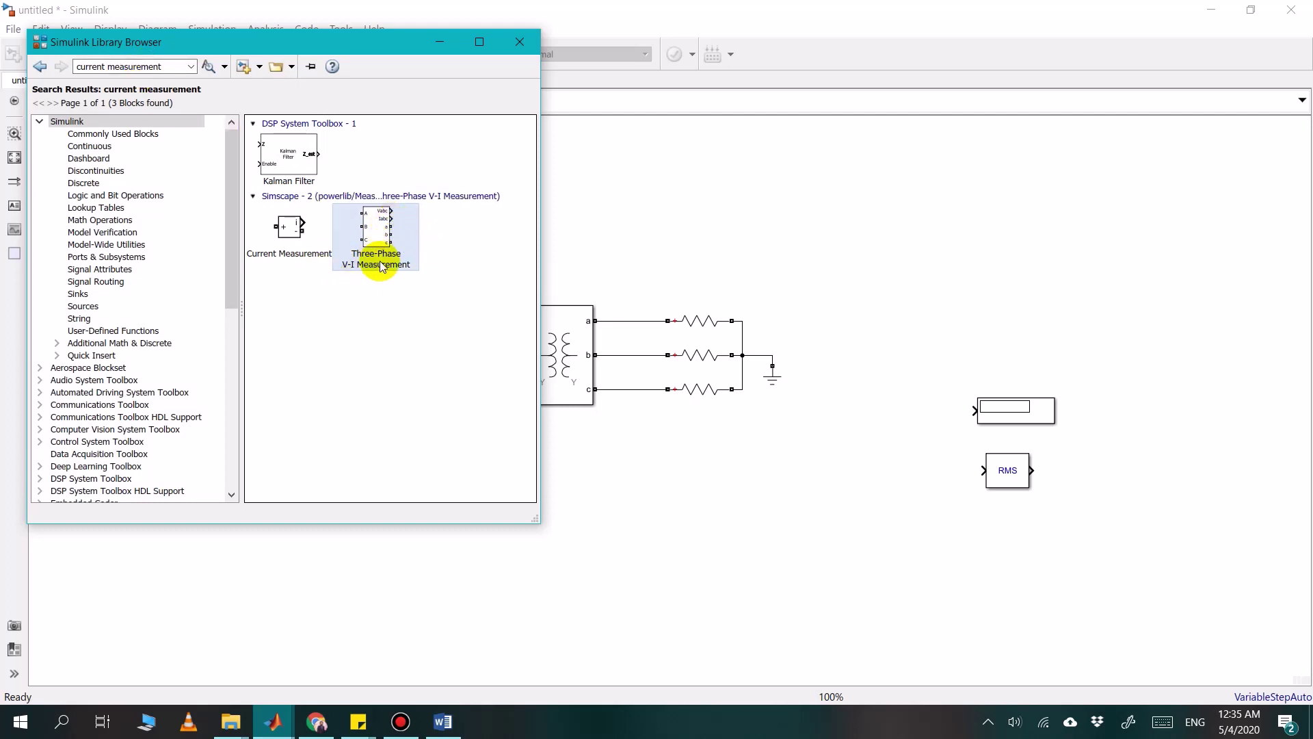
{"action": "right_click", "coordinate": [387, 238]}
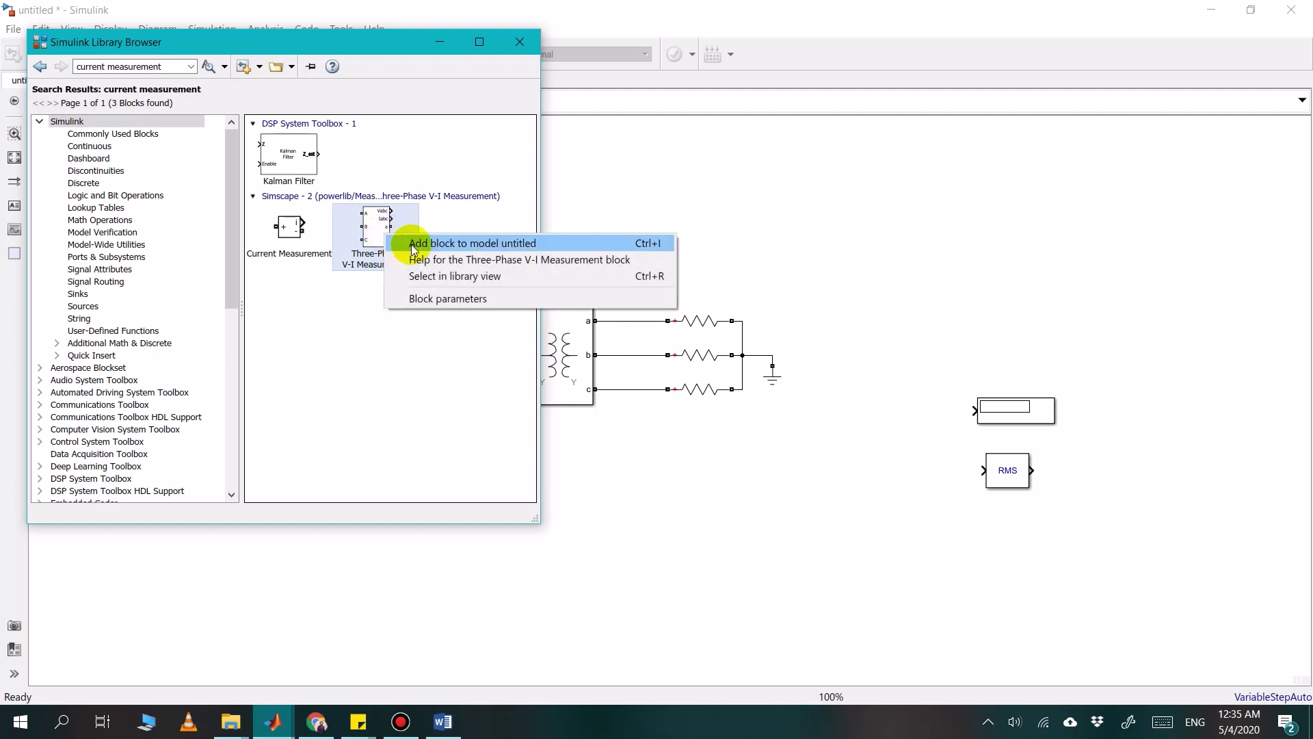
{"action": "left_click", "coordinate": [409, 243]}
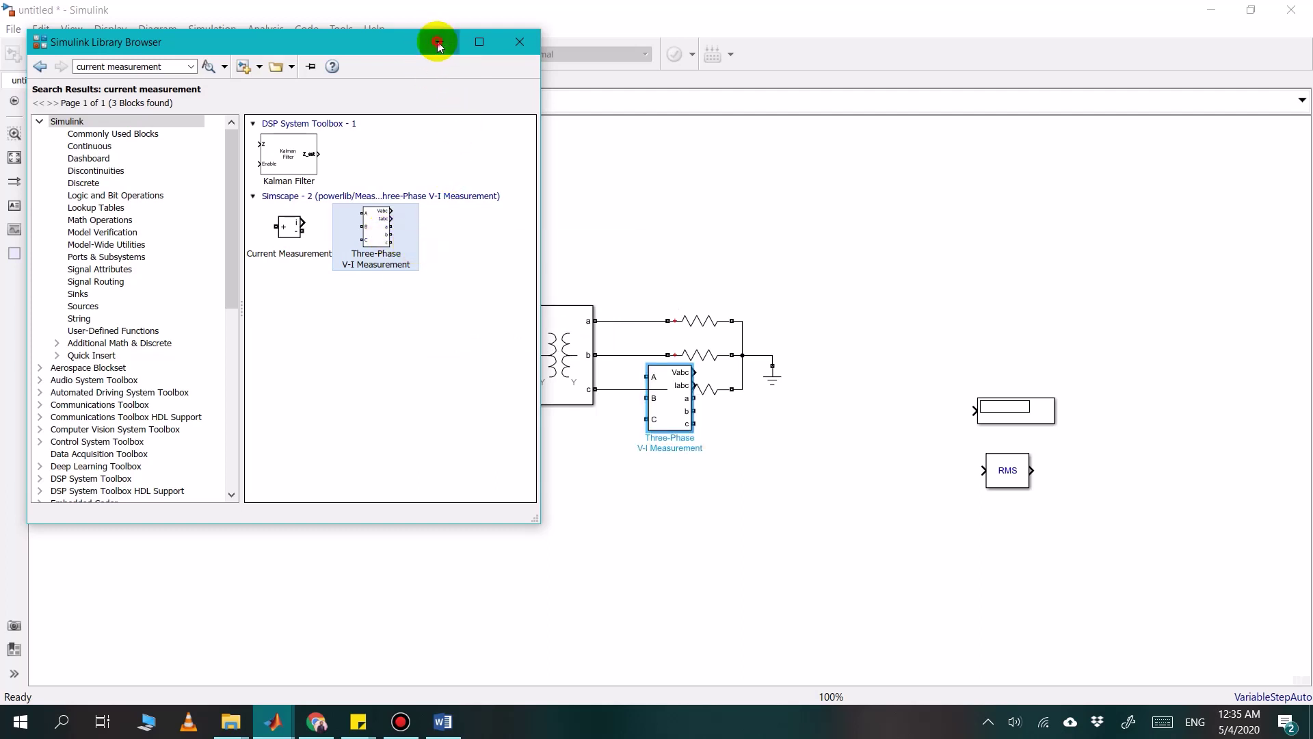
{"action": "left_click", "coordinate": [432, 43]}
Move the measurement block below the primary lines and delete the three lines between the AC sources and the transformer
{"action": "left_click_drag", "start_coordinate": [679, 413], "coordinate": [490, 470]}
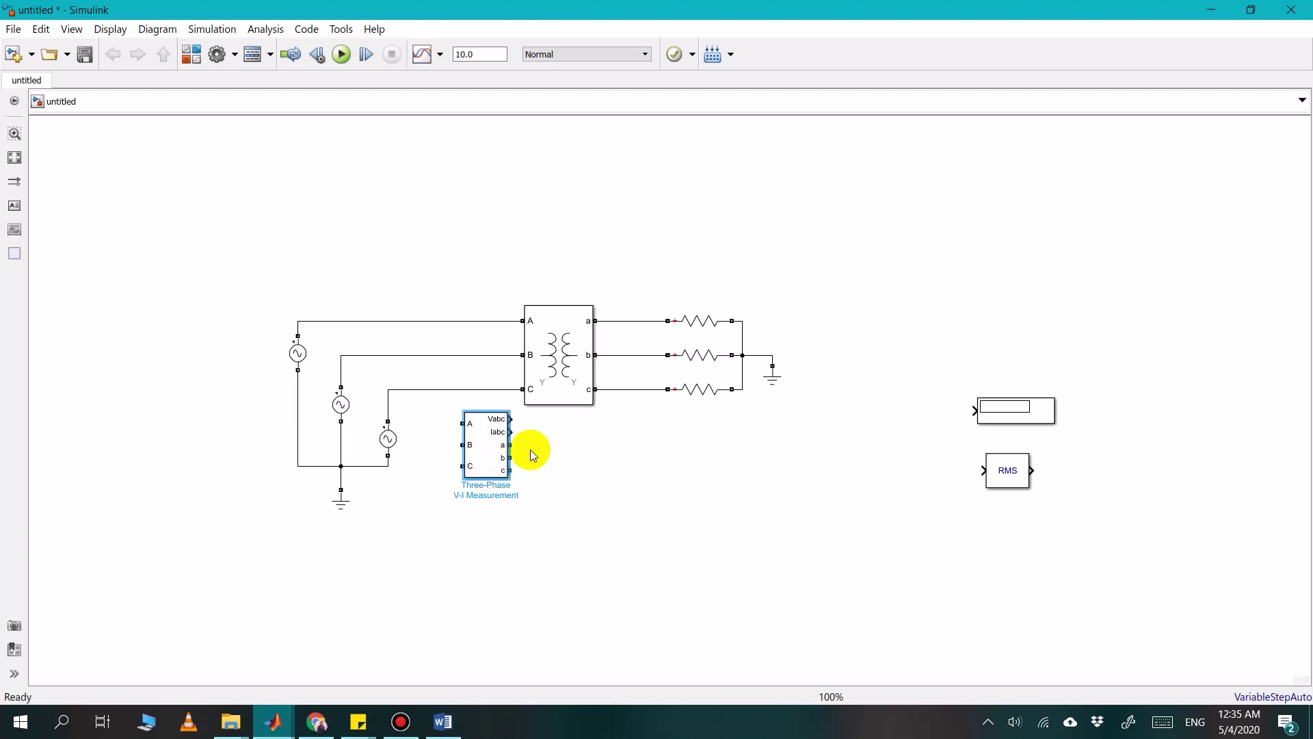
{"action": "left_click_drag", "start_coordinate": [486, 445], "coordinate": [466, 446]}
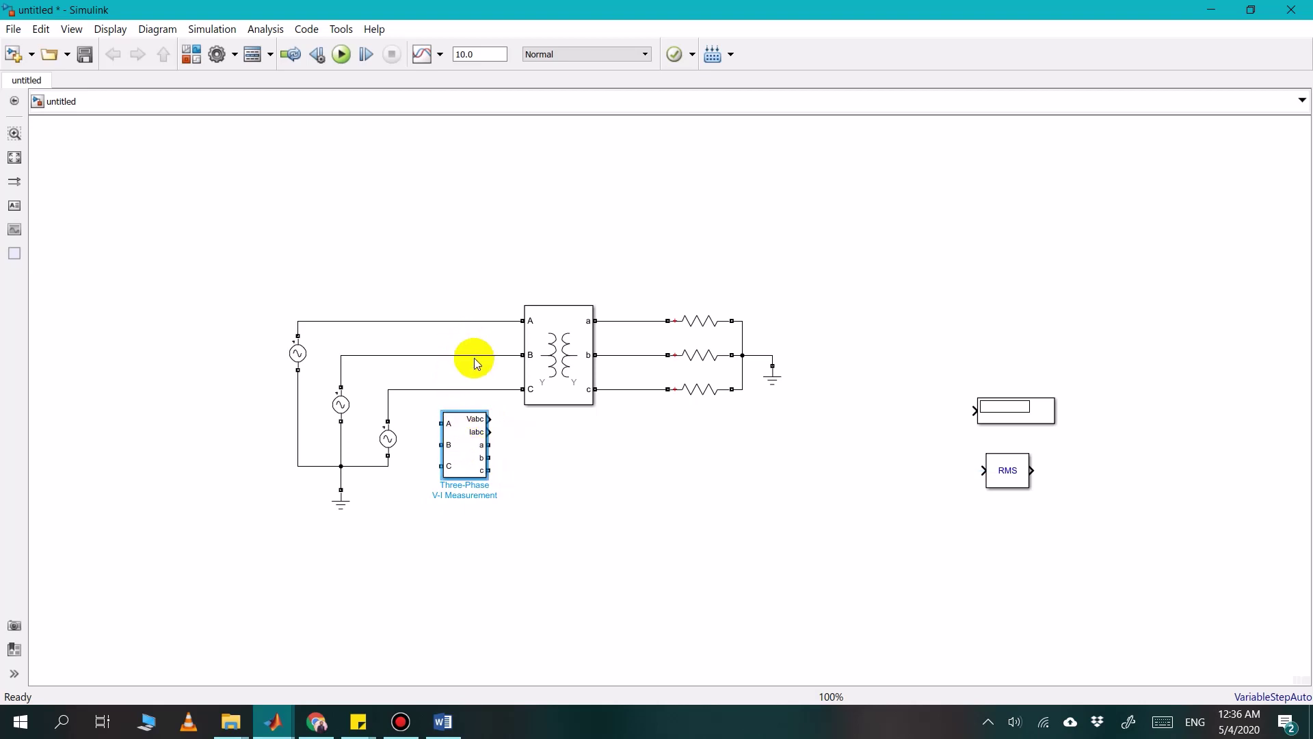
{"action": "left_click", "coordinate": [473, 321]}
{"action": "key", "text": "Delete"}
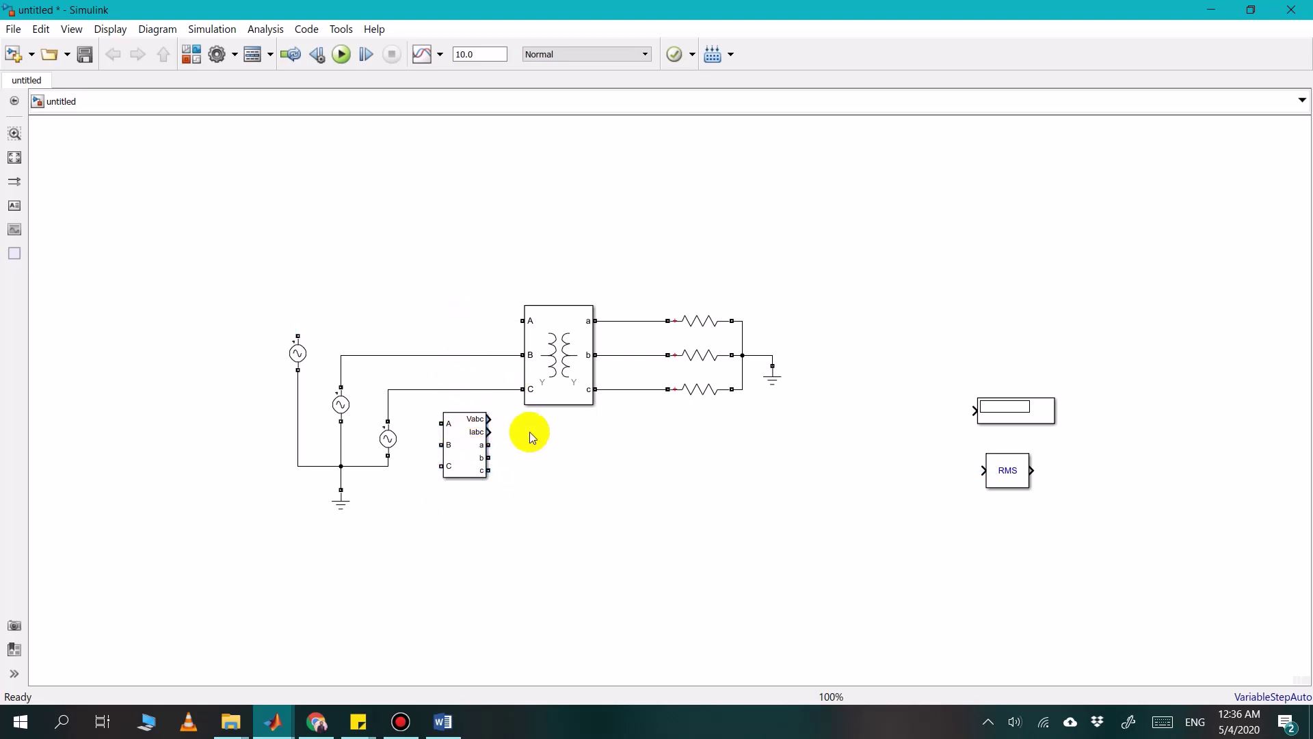
{"action": "left_click", "coordinate": [480, 355]}
{"action": "key", "text": "Delete"}
{"action": "left_click", "coordinate": [486, 390]}
{"action": "key", "text": "Delete"}
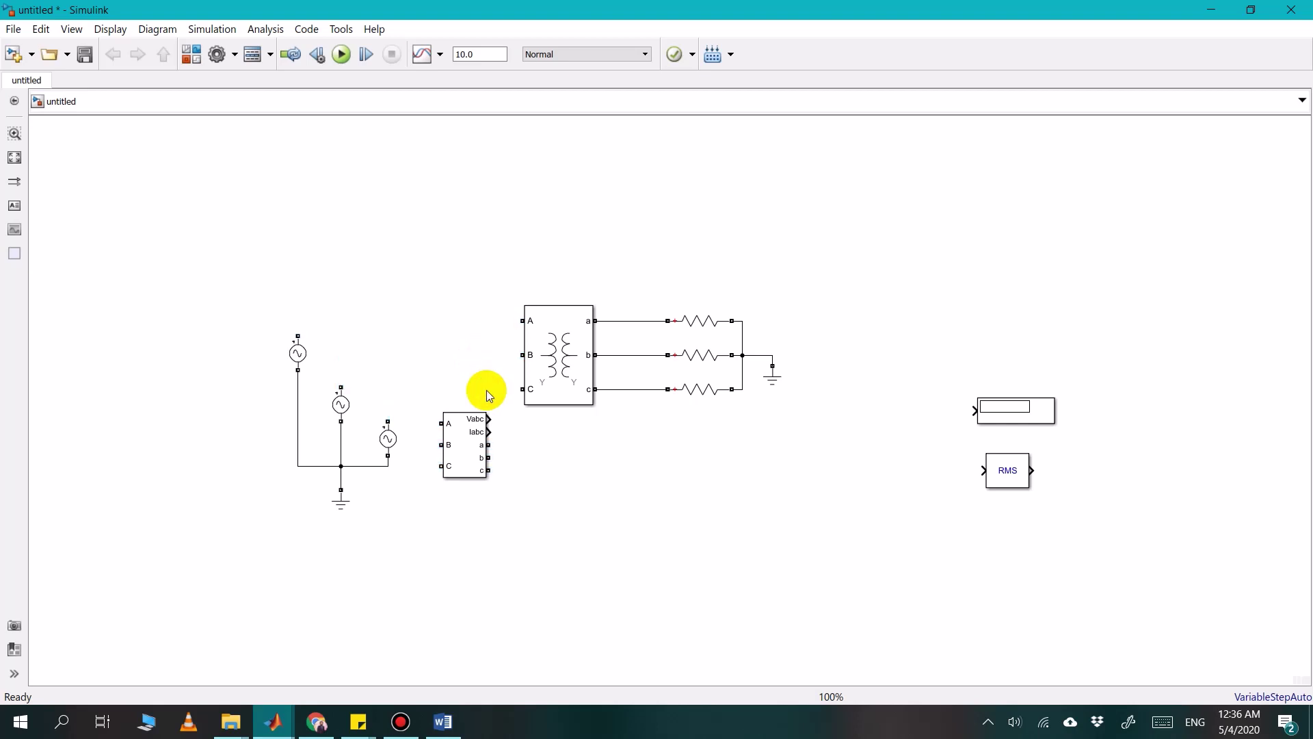
Enlarge the Three-Phase V-I Measurement block and place it between the AC sources and the transformer, level with the transformer's terminals
{"action": "left_click", "coordinate": [471, 435]}
{"action": "left_click_drag", "start_coordinate": [466, 409], "coordinate": [445, 373]}
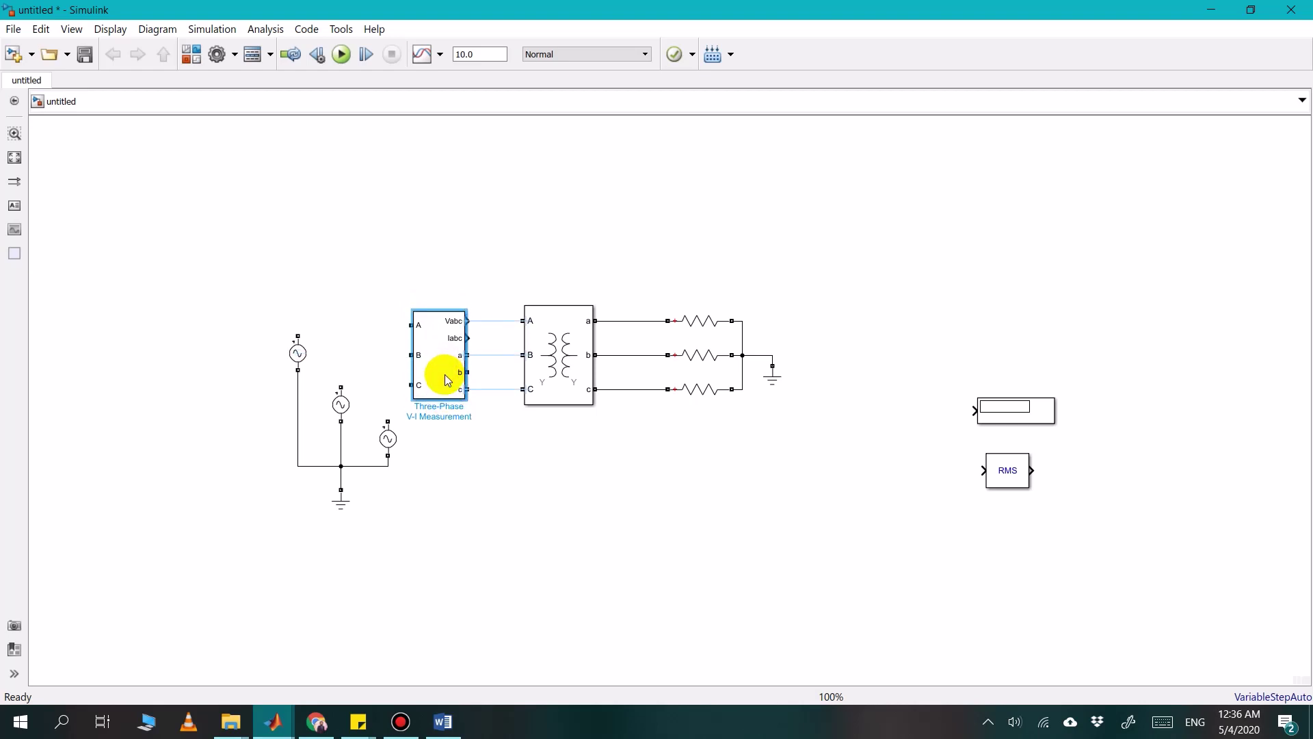
{"action": "left_click", "coordinate": [490, 403]}
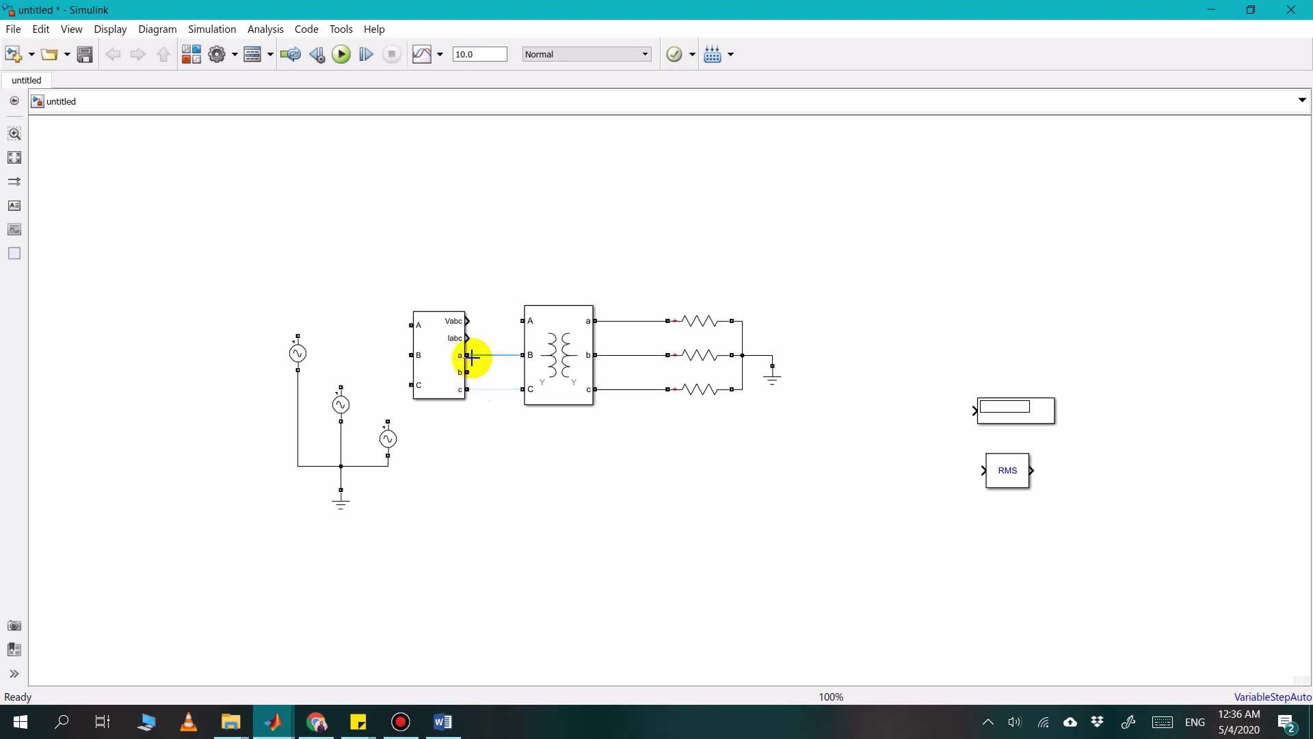
Wire the measurement block's a, b, c outputs to transformer terminals A, B, C and its A, B, C inputs to the three AC sources
{"action": "left_click_drag", "start_coordinate": [469, 356], "coordinate": [517, 353]}
{"action": "left_click_drag", "start_coordinate": [522, 321], "coordinate": [472, 390]}
{"action": "left_click", "coordinate": [534, 400]}
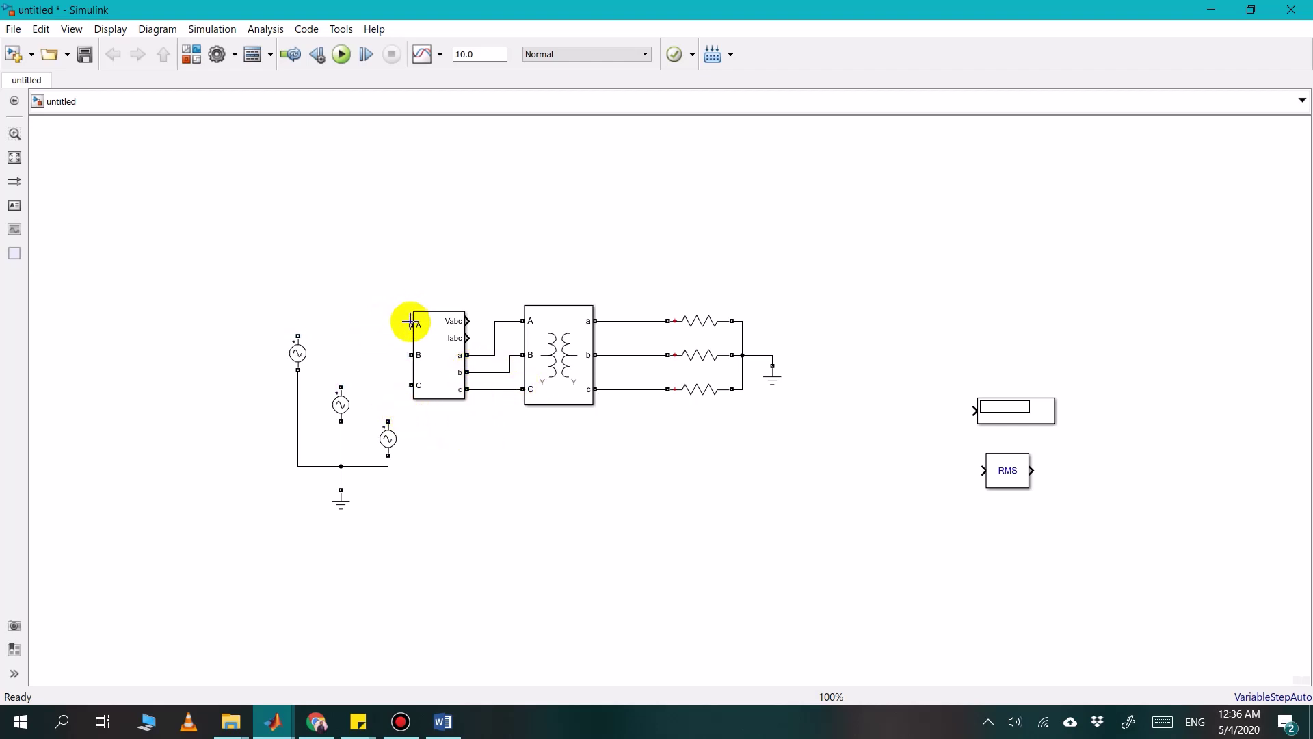
{"action": "left_click_drag", "start_coordinate": [411, 324], "coordinate": [298, 335]}
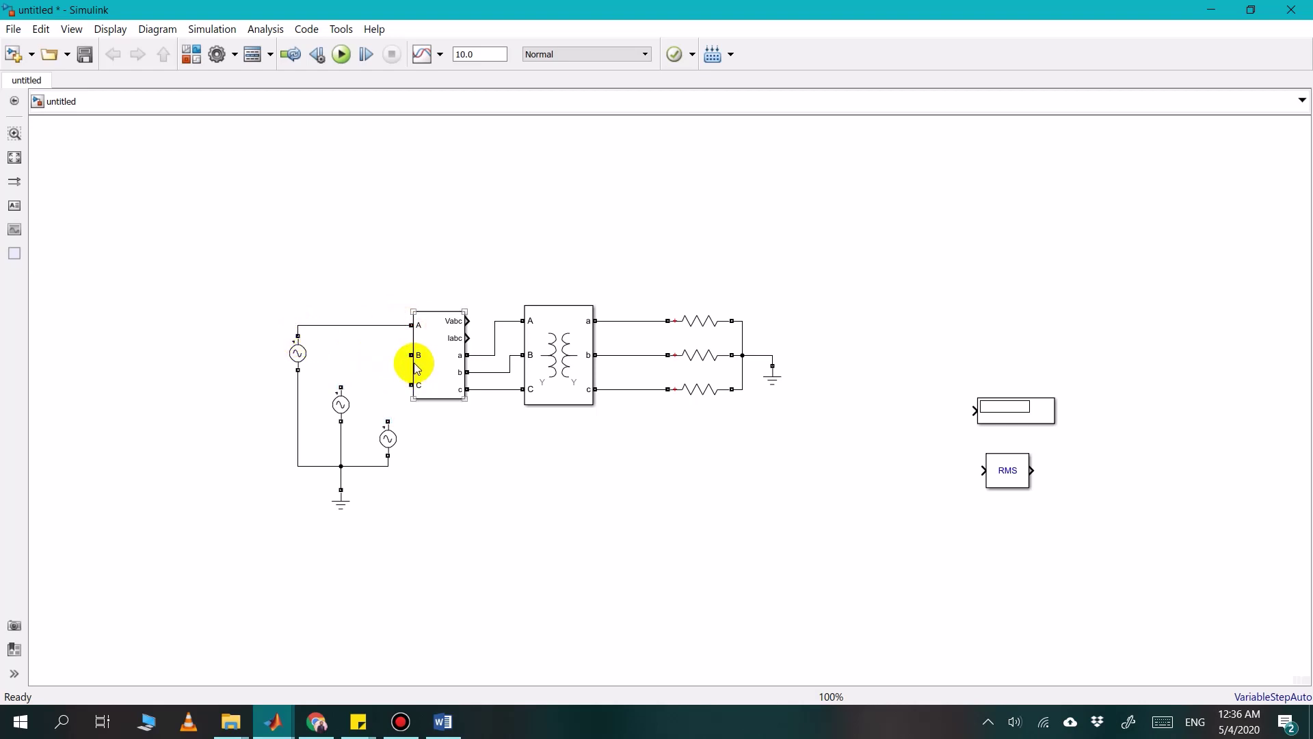
{"action": "left_click_drag", "start_coordinate": [410, 355], "coordinate": [388, 419]}
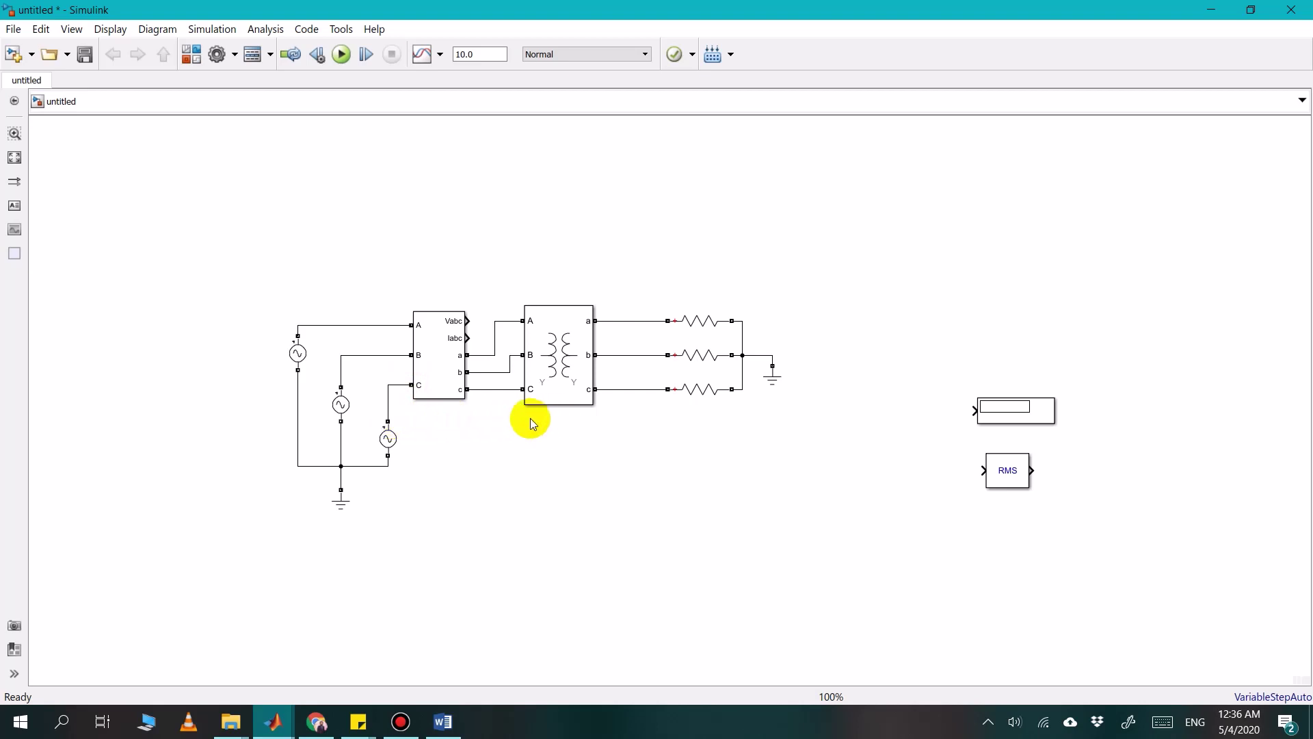
Place a copy of the Three-Phase V-I Measurement block below the secondary lines and shift the load resistors with their ground farther from the transformer
{"action": "left_click", "coordinate": [441, 365]}
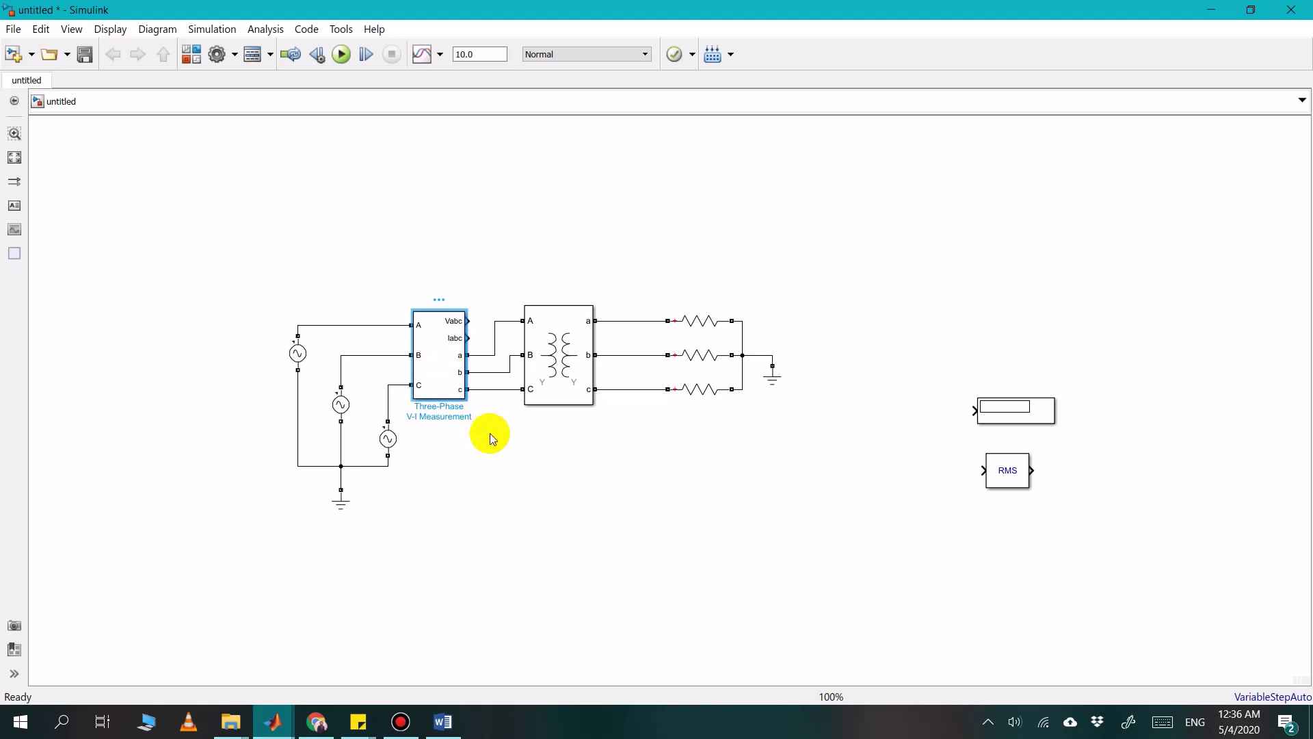
{"action": "left_click_drag", "start_coordinate": [446, 379], "coordinate": [662, 483]}
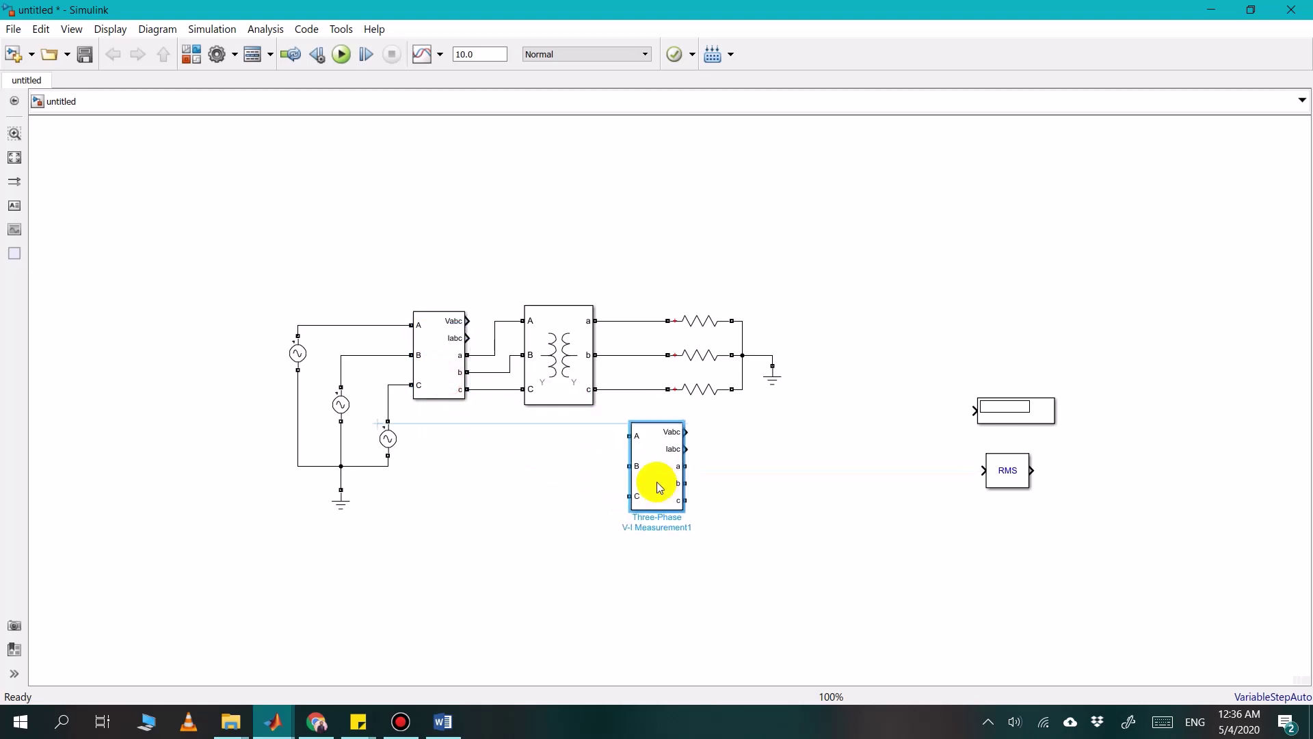
{"action": "left_click_drag", "start_coordinate": [665, 291], "coordinate": [778, 400]}
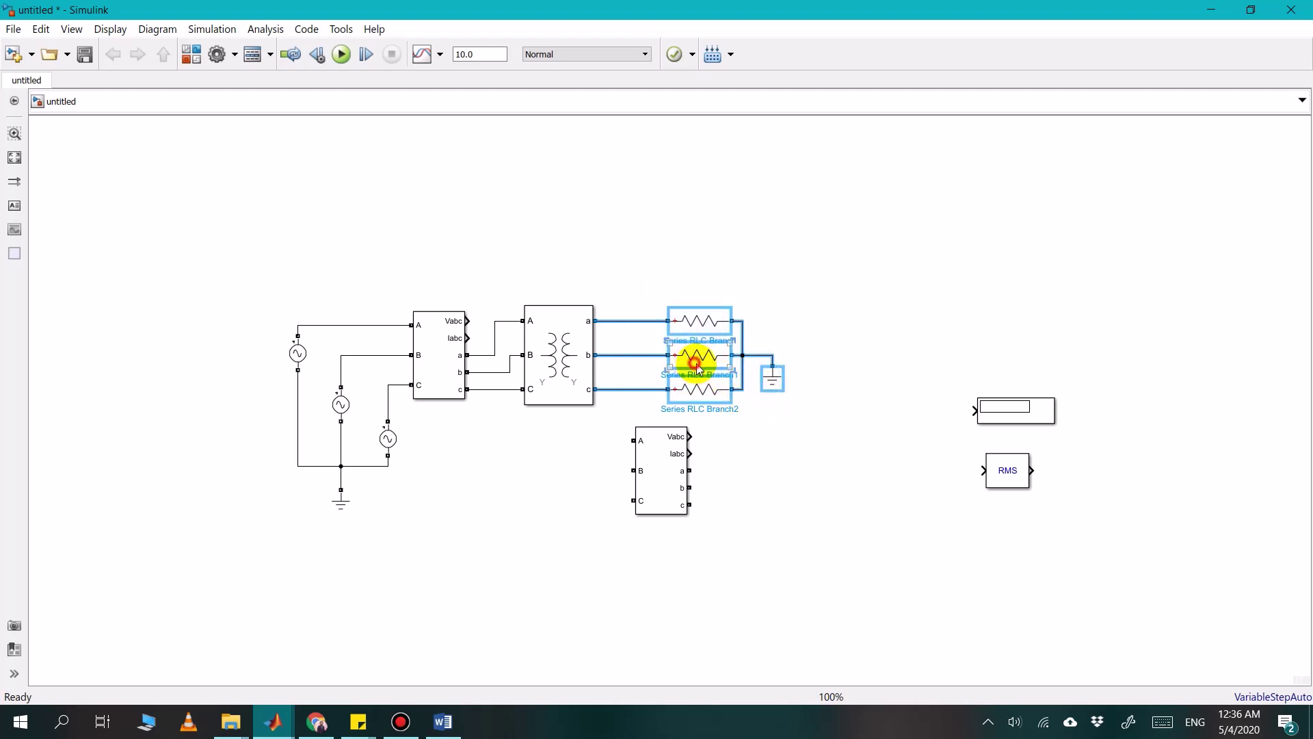
{"action": "left_click_drag", "start_coordinate": [695, 363], "coordinate": [808, 373]}
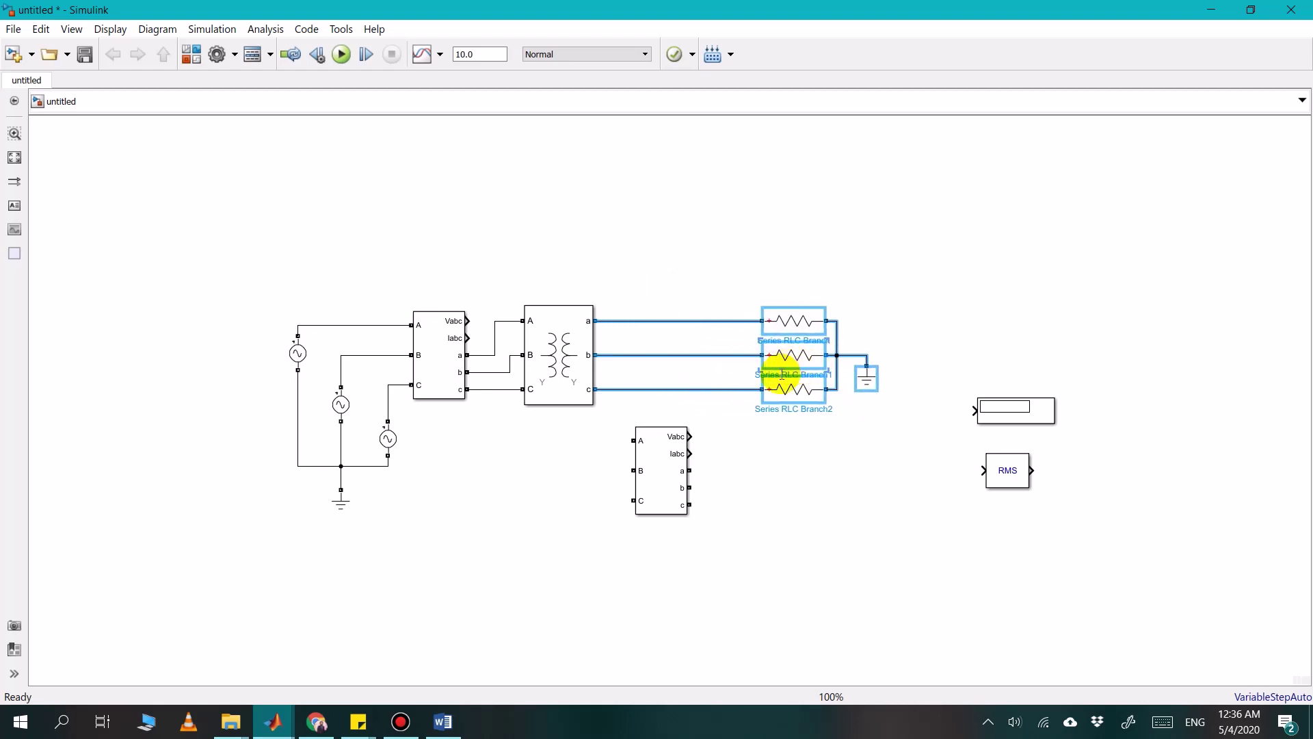
{"action": "left_click", "coordinate": [733, 434]}
Delete the three lines connecting the transformer's a, b, c terminals to the load resistors
{"action": "left_click", "coordinate": [676, 391]}
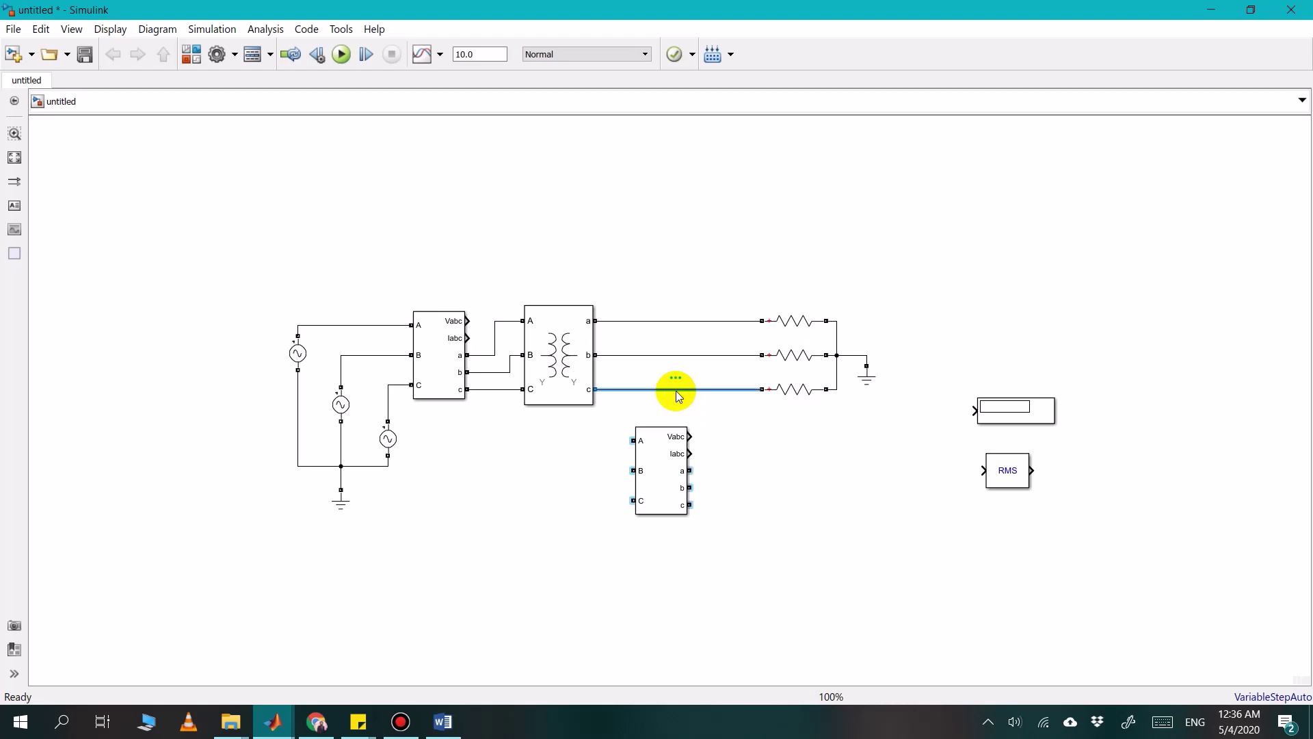
{"action": "key", "text": "Delete"}
{"action": "left_click", "coordinate": [655, 356]}
{"action": "key", "text": "Delete"}
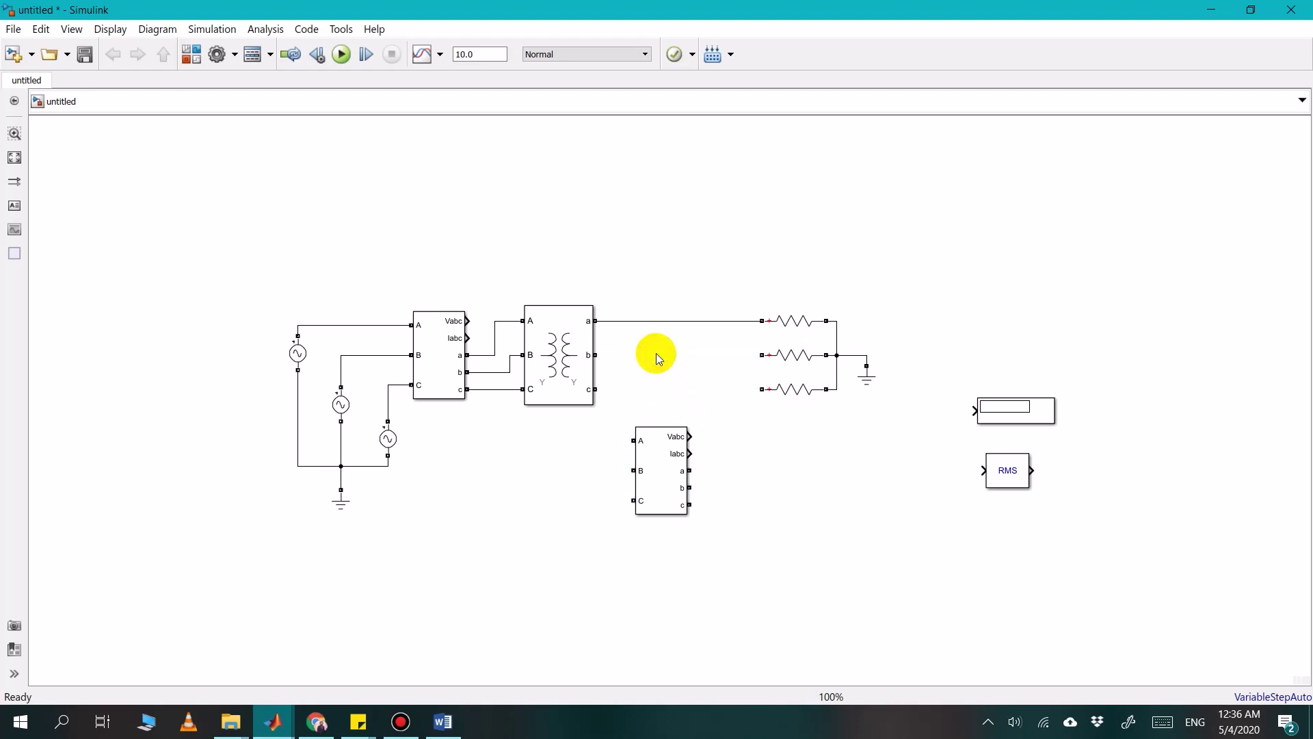
{"action": "left_click", "coordinate": [662, 320]}
{"action": "key", "text": "Delete"}
Insert the second Three-Phase V-I Measurement block between the transformer's secondary and the load resistors, wiring all three phases on both sides
{"action": "left_click", "coordinate": [672, 474]}
{"action": "left_click_drag", "start_coordinate": [673, 475], "coordinate": [676, 351]}
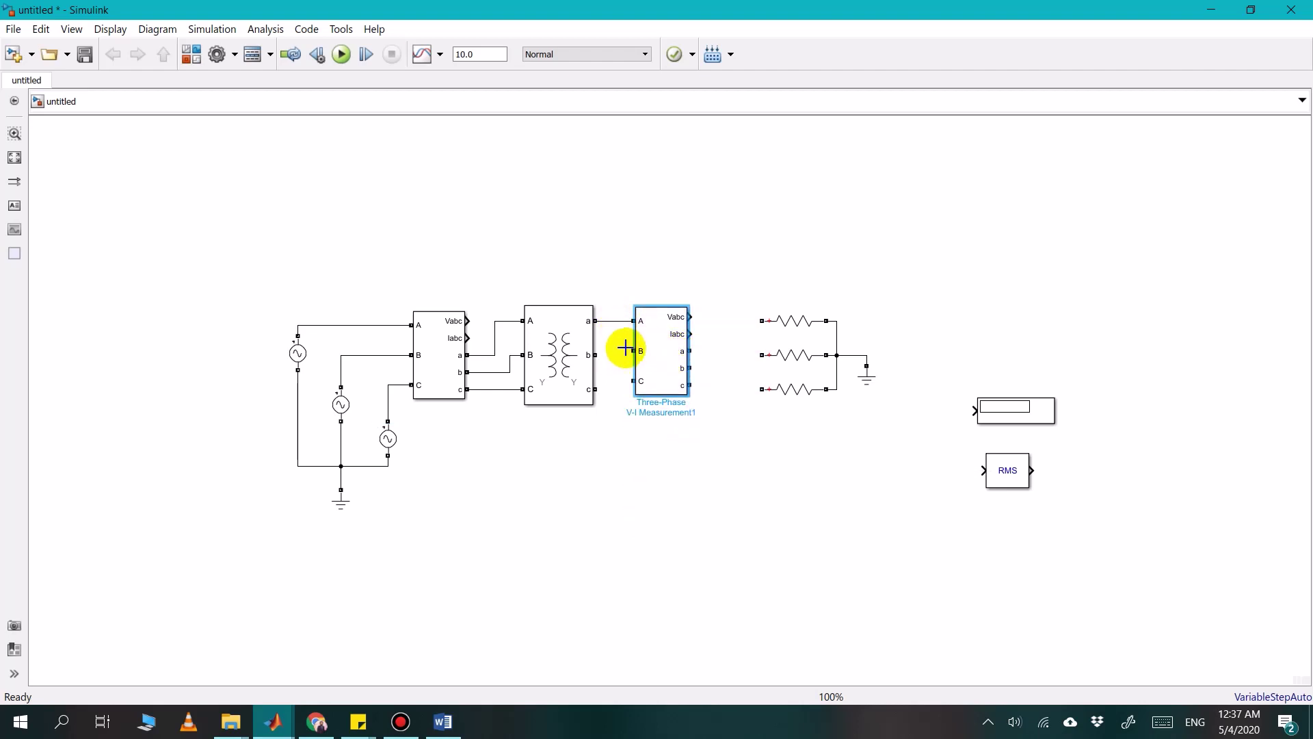
{"action": "left_click_drag", "start_coordinate": [624, 348], "coordinate": [596, 389]}
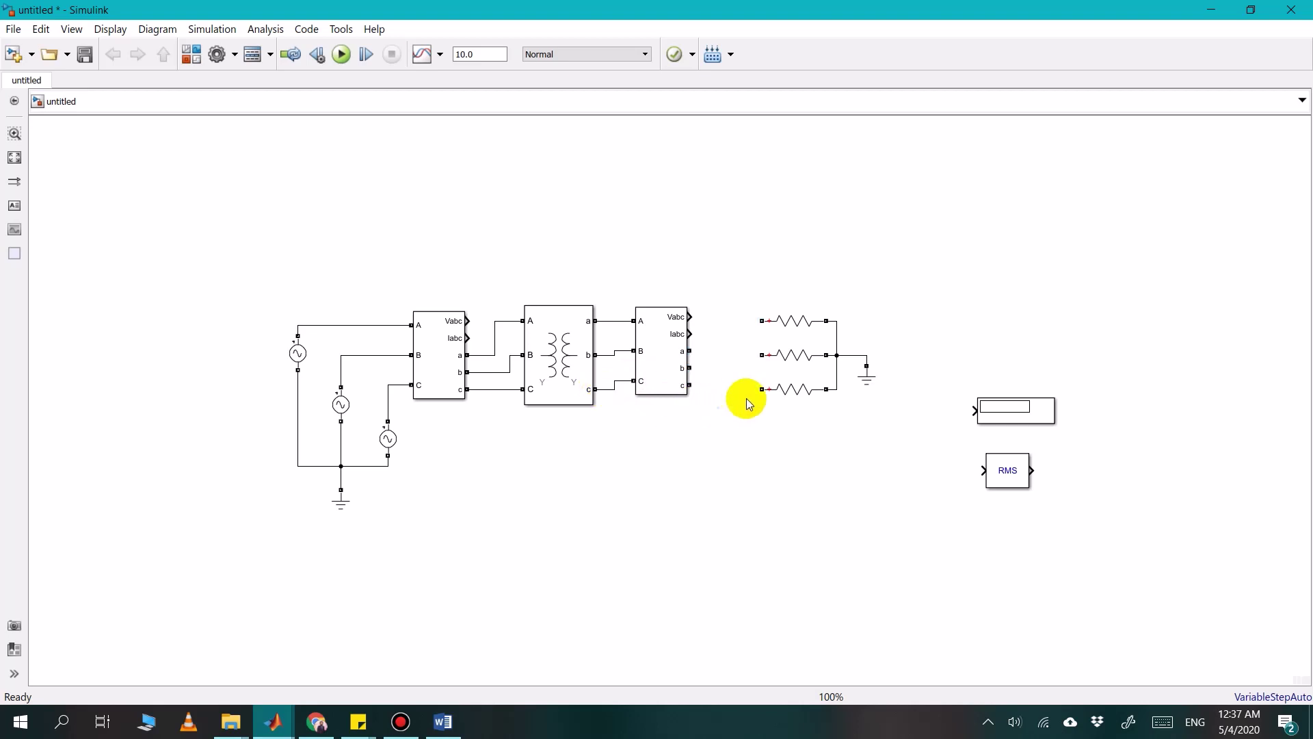
{"action": "left_click_drag", "start_coordinate": [762, 389], "coordinate": [690, 386]}
{"action": "mouse_move", "coordinate": [762, 355]}
{"action": "left_mouse_down"}
{"action": "mouse_move", "coordinate": [696, 364]}
{"action": "mouse_move", "coordinate": [762, 321]}
{"action": "left_mouse_up"}
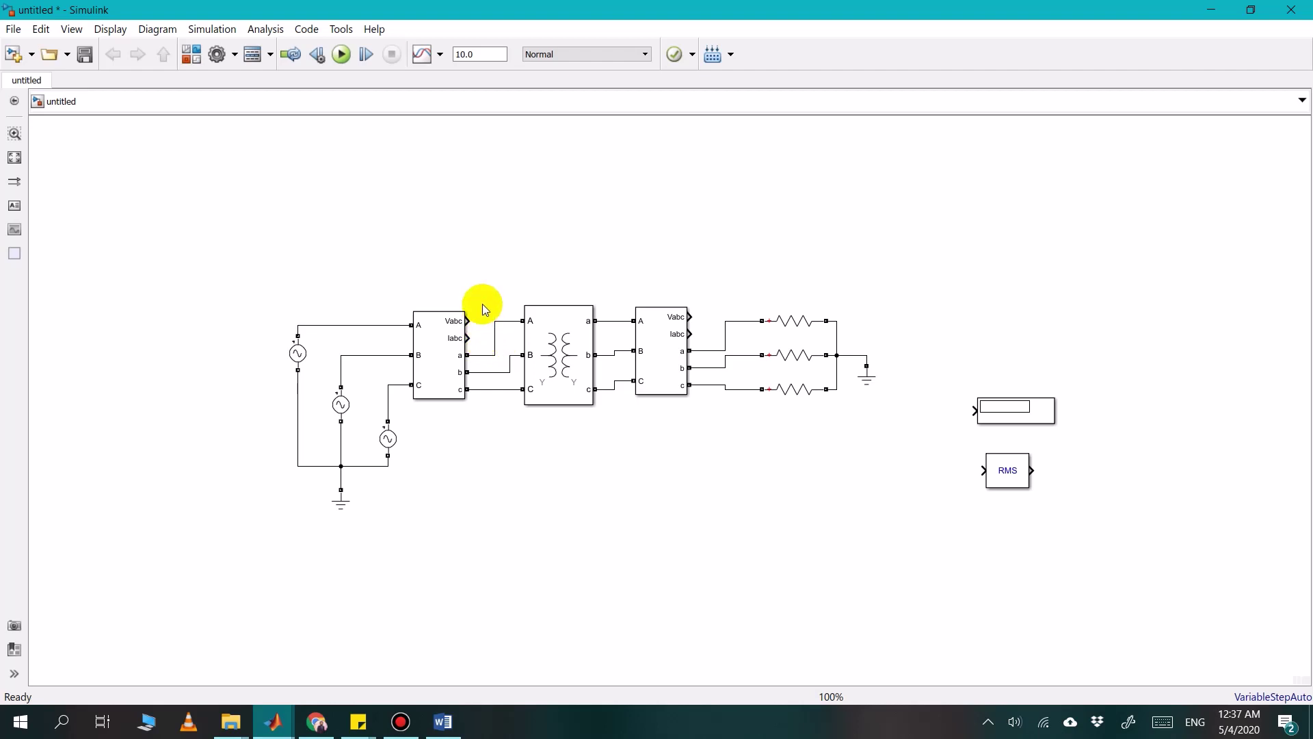
{"action": "left_click", "coordinate": [498, 269]}
{"action": "left_click", "coordinate": [440, 342]}
{"action": "left_click", "coordinate": [454, 344]}
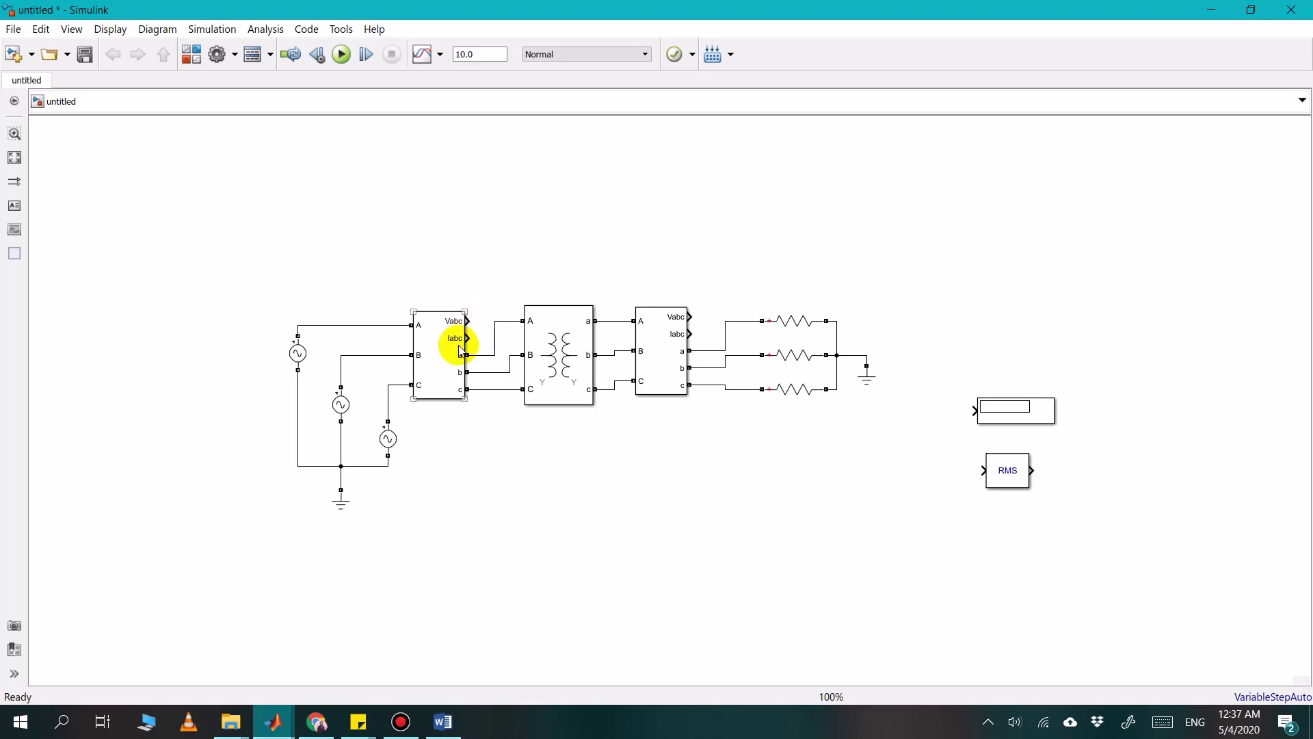
Move the RMS block above the primary Three-Phase V-I Measurement block, reduce its size, and connect its input to the Vabc output
{"action": "left_click", "coordinate": [492, 330]}
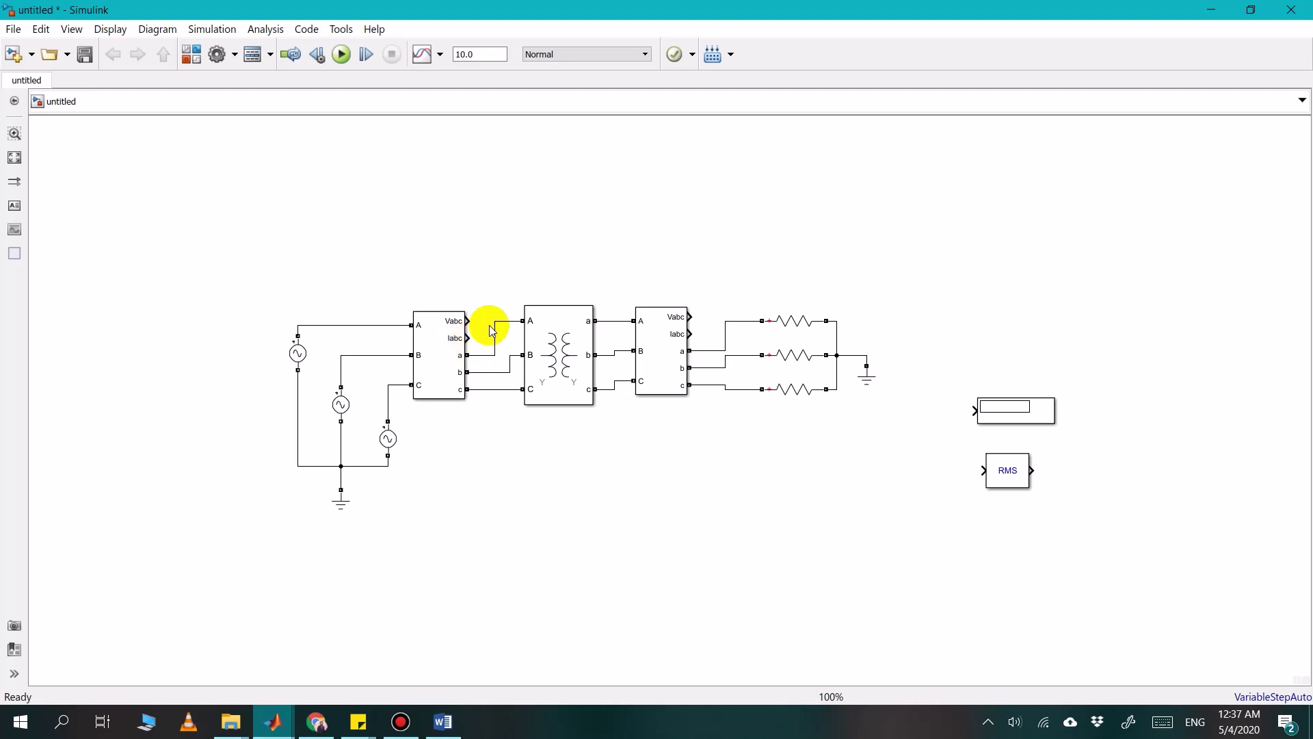
{"action": "left_click", "coordinate": [1005, 477]}
{"action": "mouse_move", "coordinate": [1032, 488]}
{"action": "left_mouse_down"}
{"action": "mouse_move", "coordinate": [795, 504]}
{"action": "mouse_move", "coordinate": [497, 387]}
{"action": "mouse_move", "coordinate": [510, 280]}
{"action": "mouse_move", "coordinate": [471, 293]}
{"action": "mouse_move", "coordinate": [483, 273]}
{"action": "left_mouse_up"}
{"action": "left_click", "coordinate": [457, 279]}
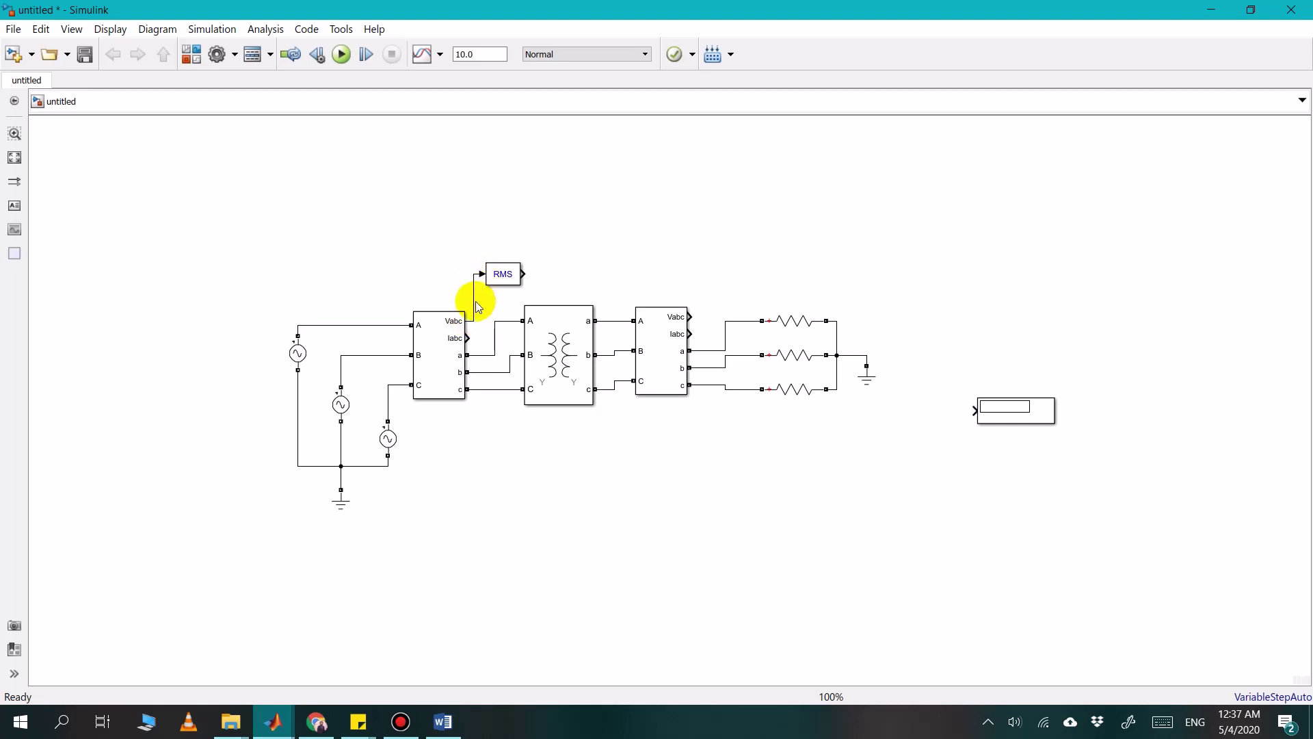
Place a copy of the RMS block below the first one and wire the primary measurement block's Iabc output to it
{"action": "left_click", "coordinate": [507, 277]}
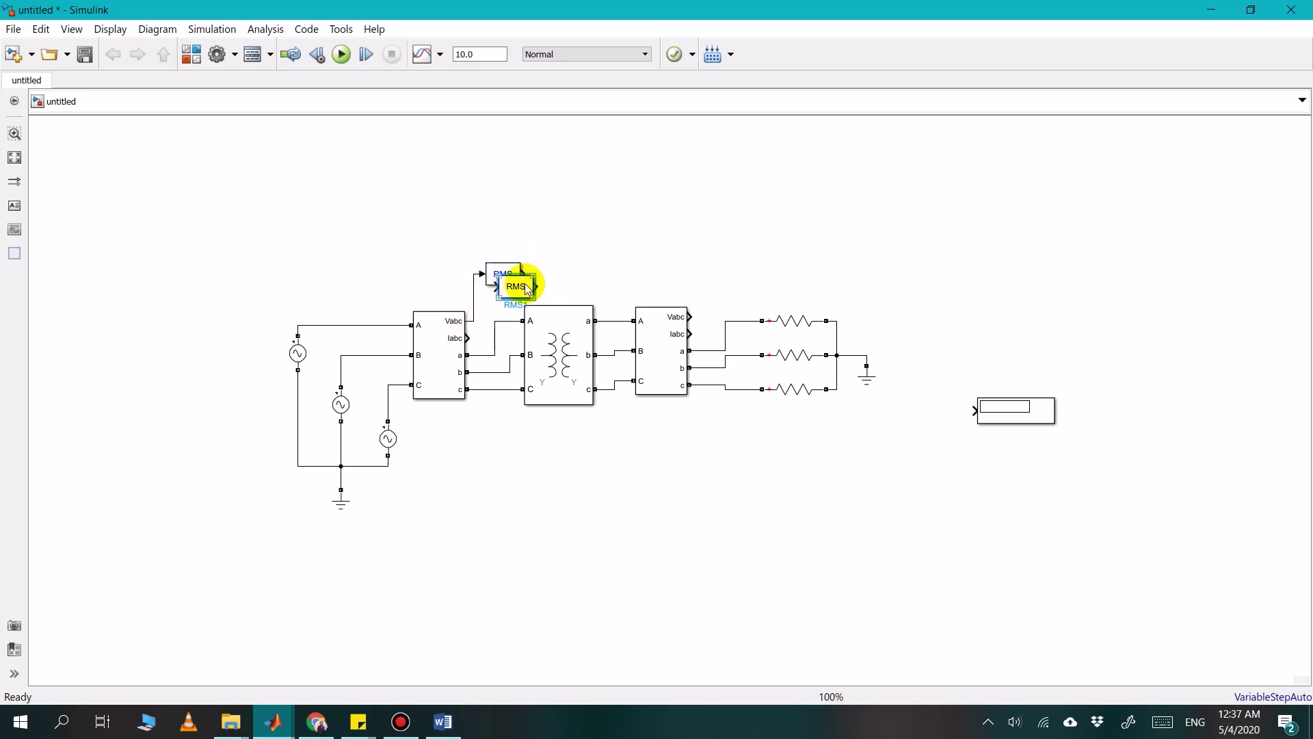
{"action": "left_click_drag", "start_coordinate": [513, 277], "coordinate": [587, 274]}
{"action": "left_click", "coordinate": [542, 274]}
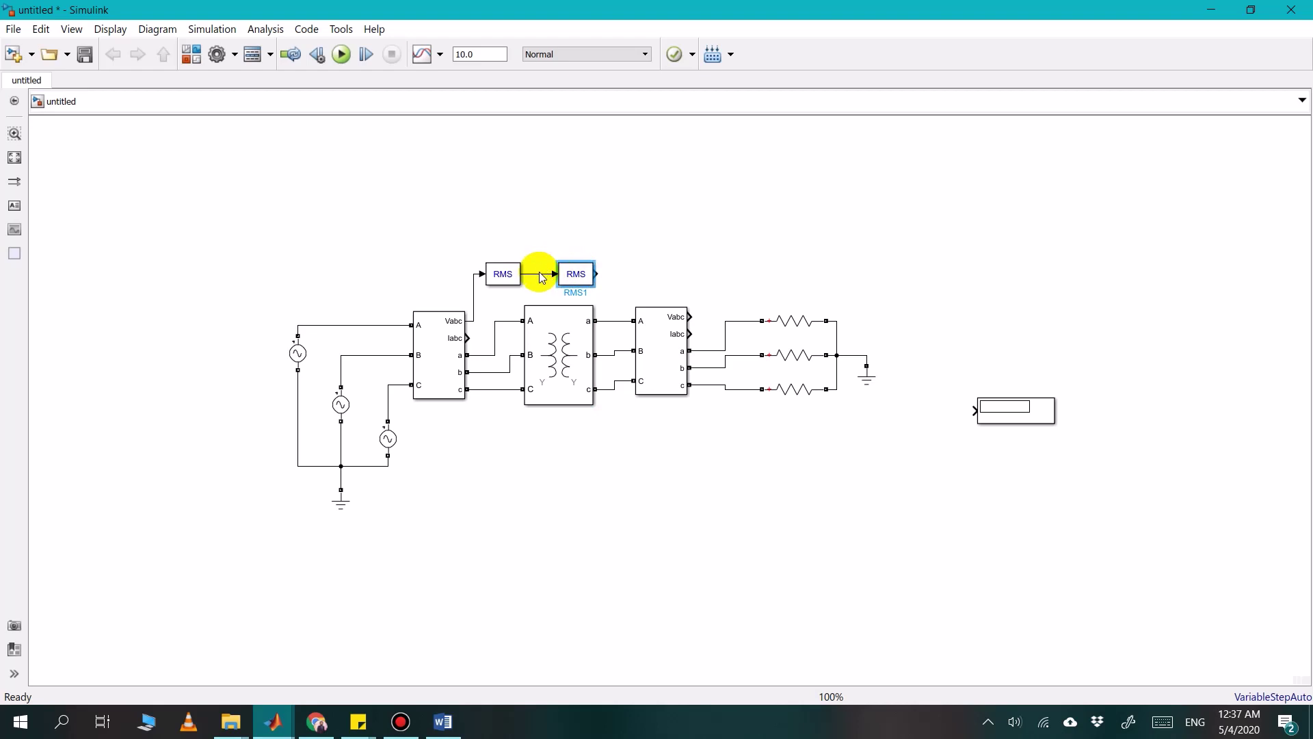
{"action": "left_click_drag", "start_coordinate": [504, 275], "coordinate": [501, 230]}
{"action": "left_click_drag", "start_coordinate": [575, 277], "coordinate": [510, 283]}
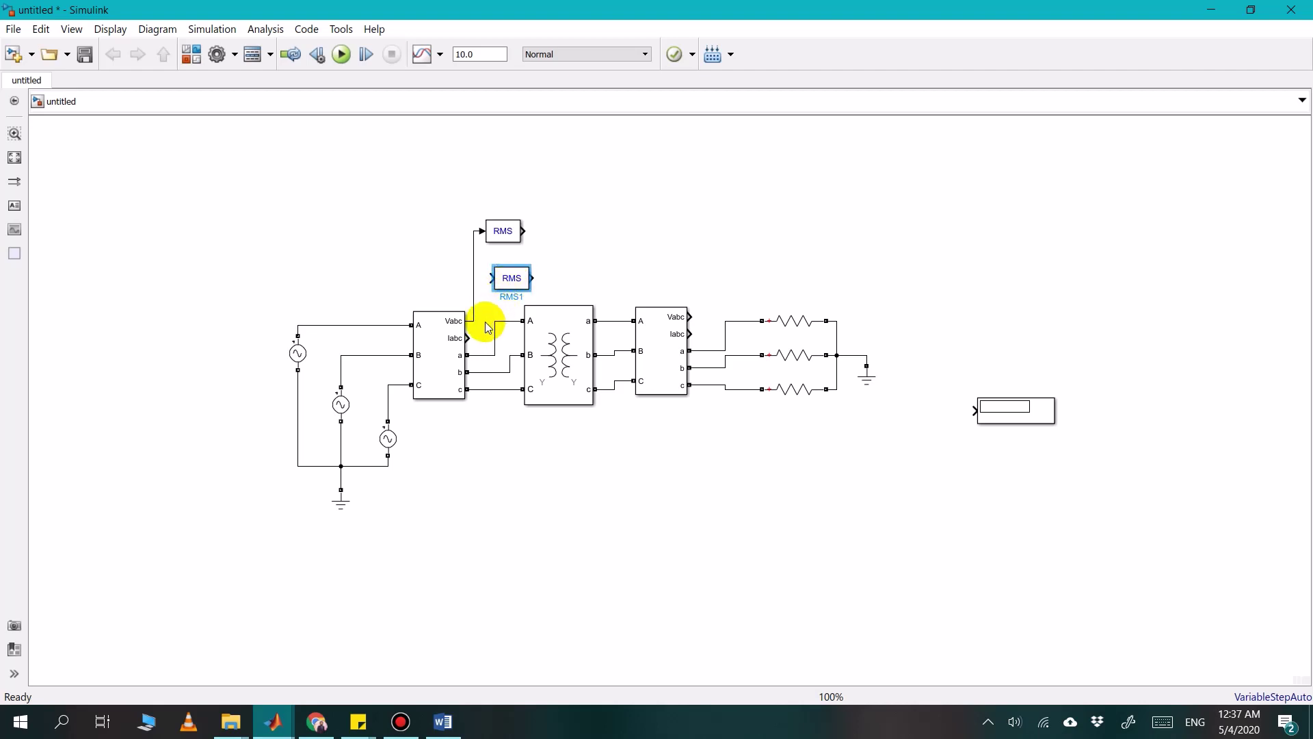
{"action": "left_click", "coordinate": [463, 341]}
{"action": "left_click_drag", "start_coordinate": [465, 335], "coordinate": [490, 277]}
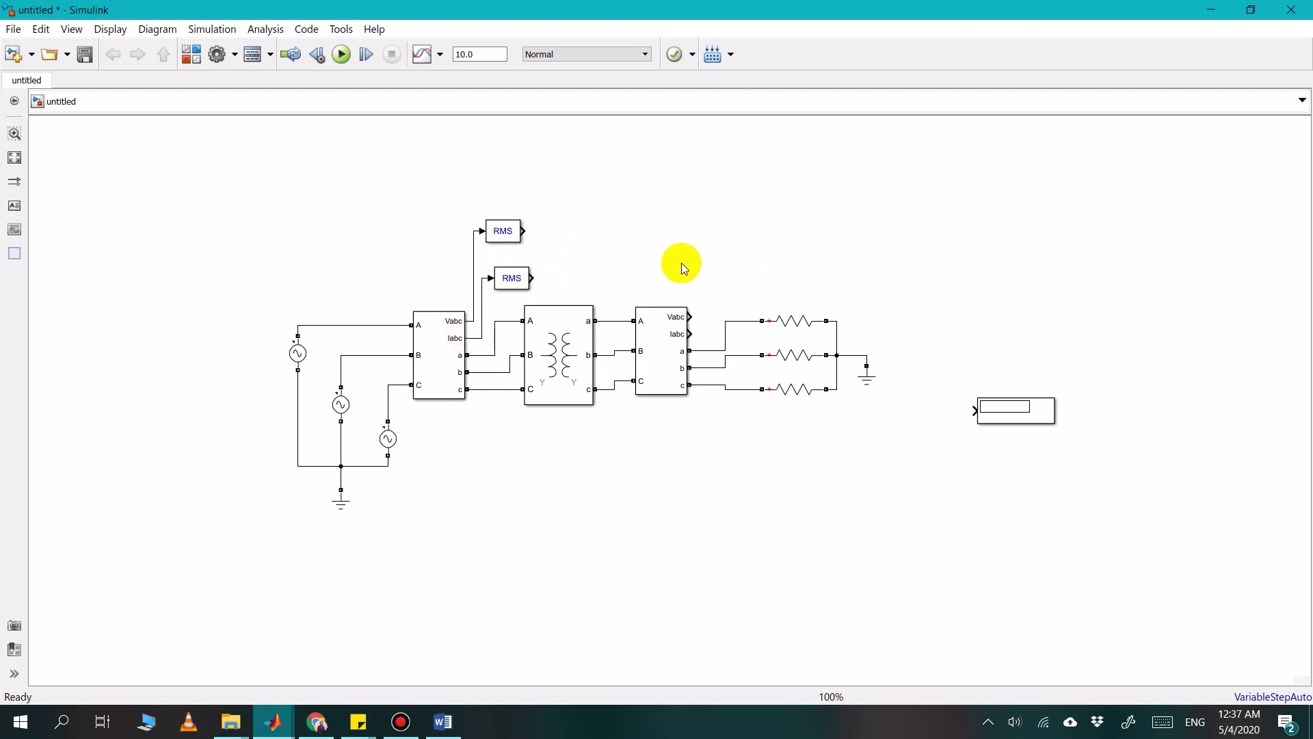
{"action": "left_click", "coordinate": [1010, 415]}
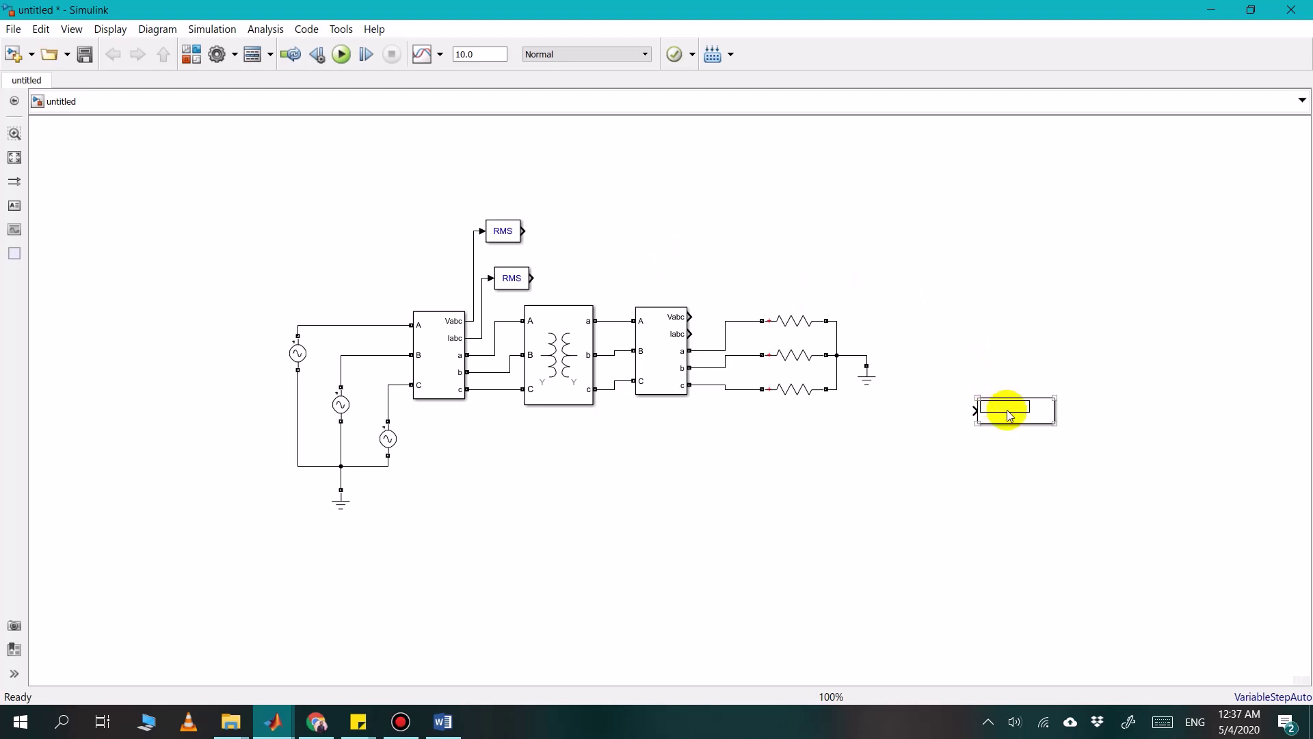
{"action": "left_click", "coordinate": [675, 239]}
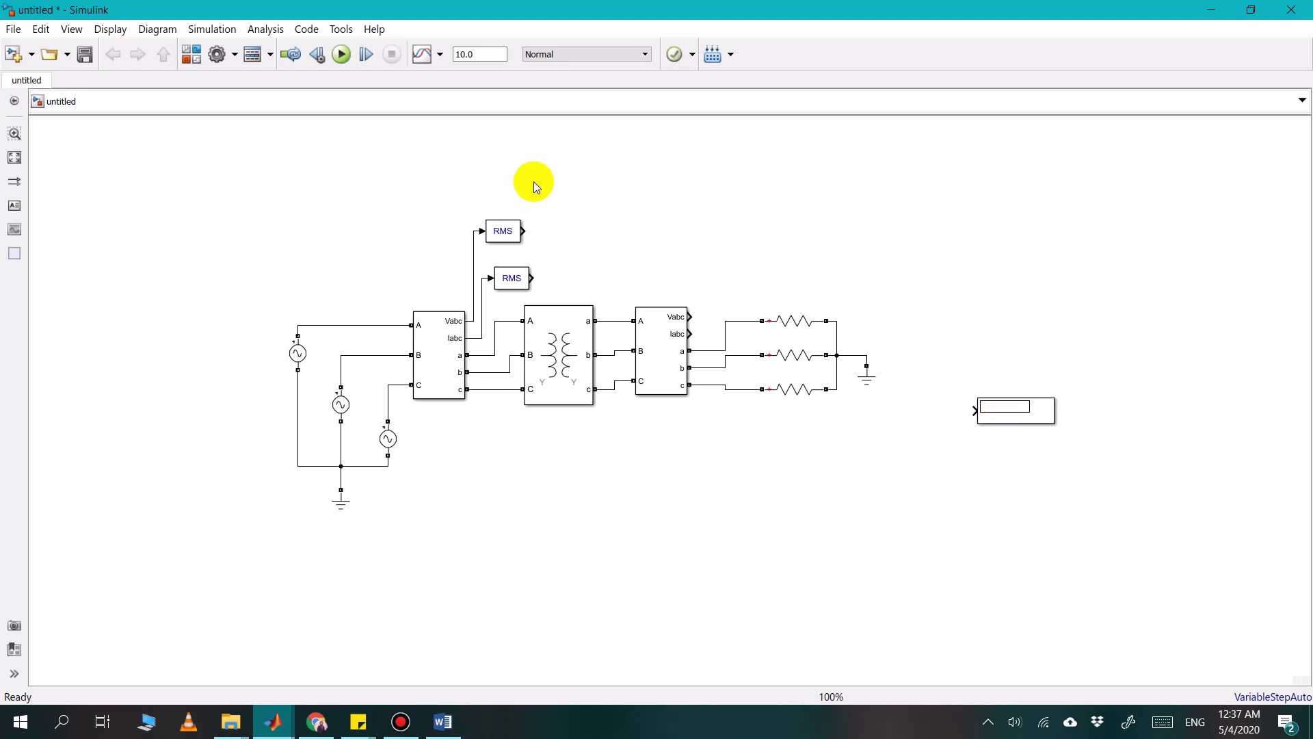
{"action": "left_click", "coordinate": [457, 318]}
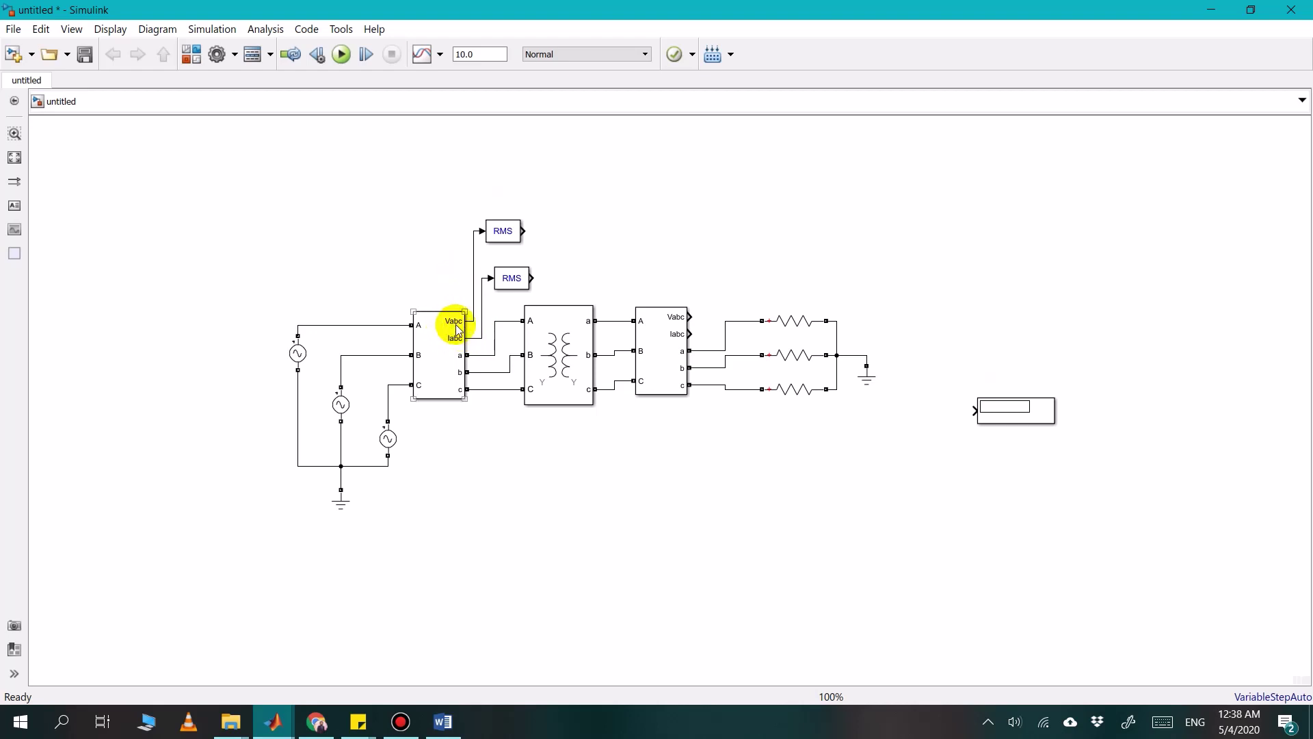
{"action": "left_click", "coordinate": [456, 319]}
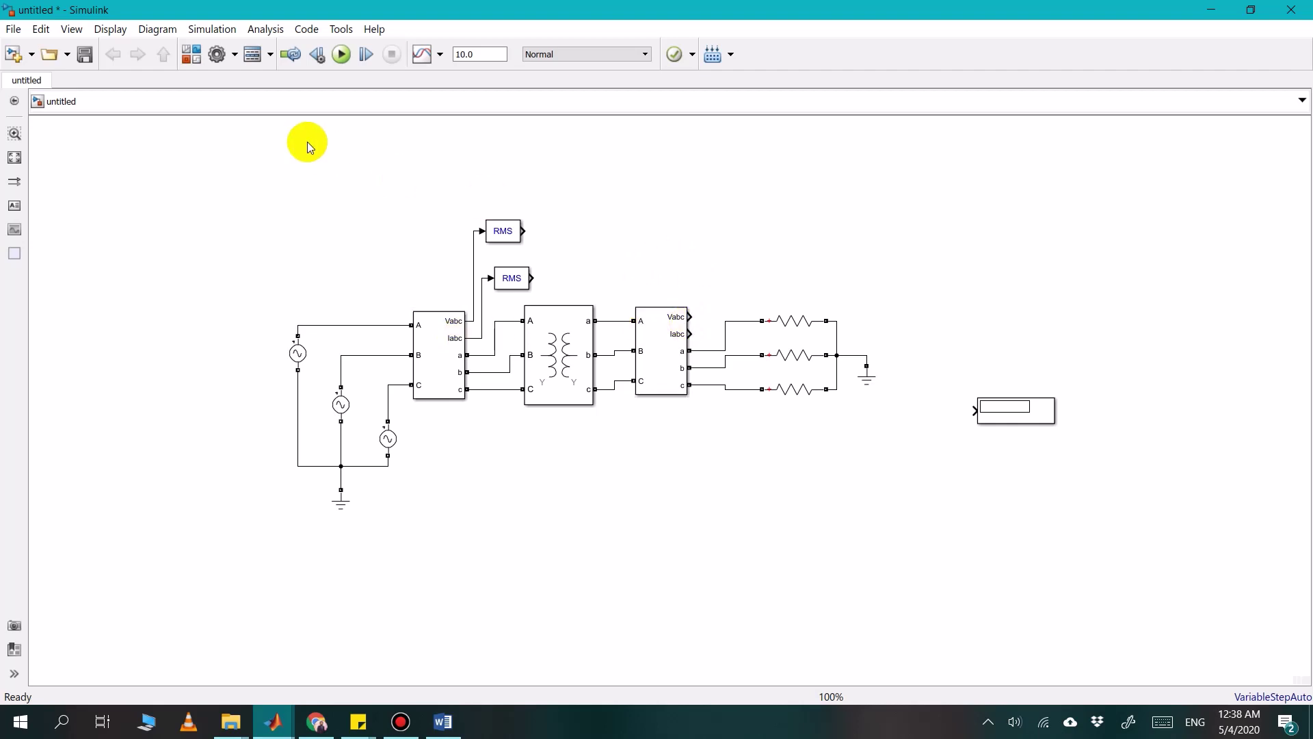
Search the block library for "demux", add the Simulink Demux block to the model, and close the library
{"action": "left_click", "coordinate": [190, 52]}
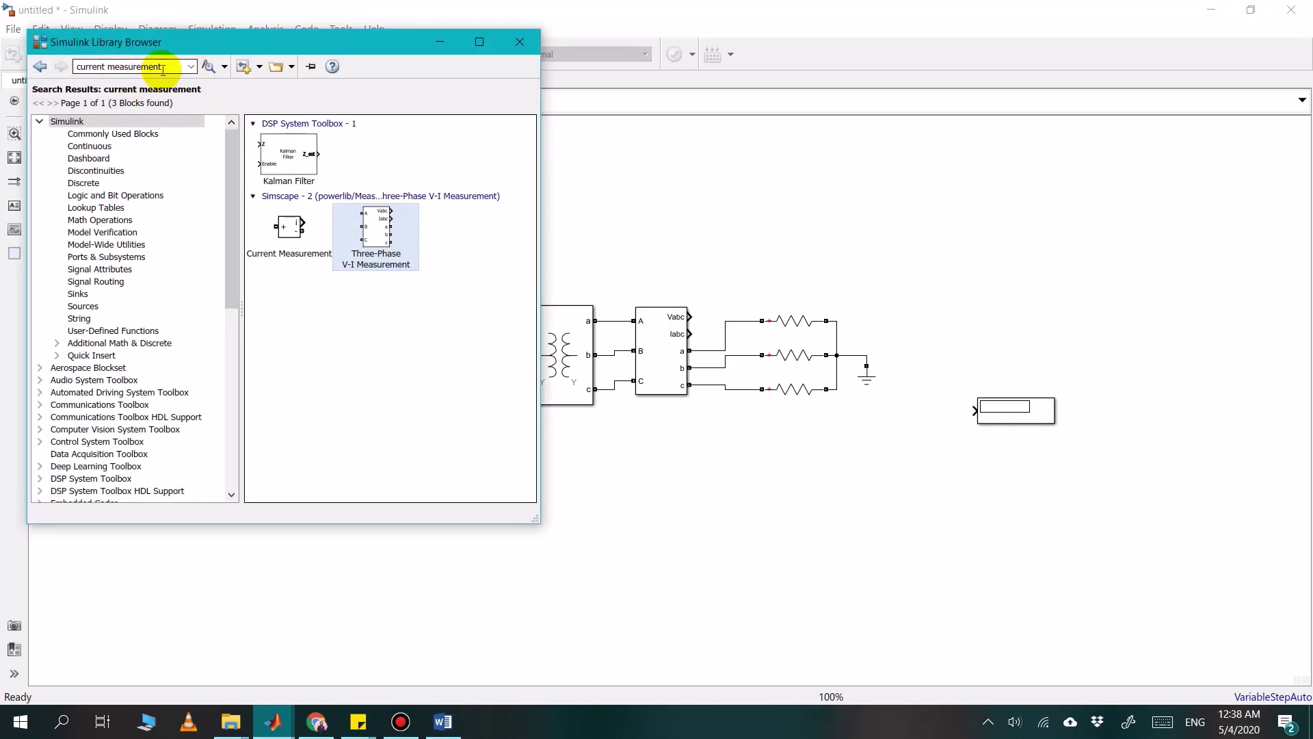
{"action": "left_click", "coordinate": [161, 69]}
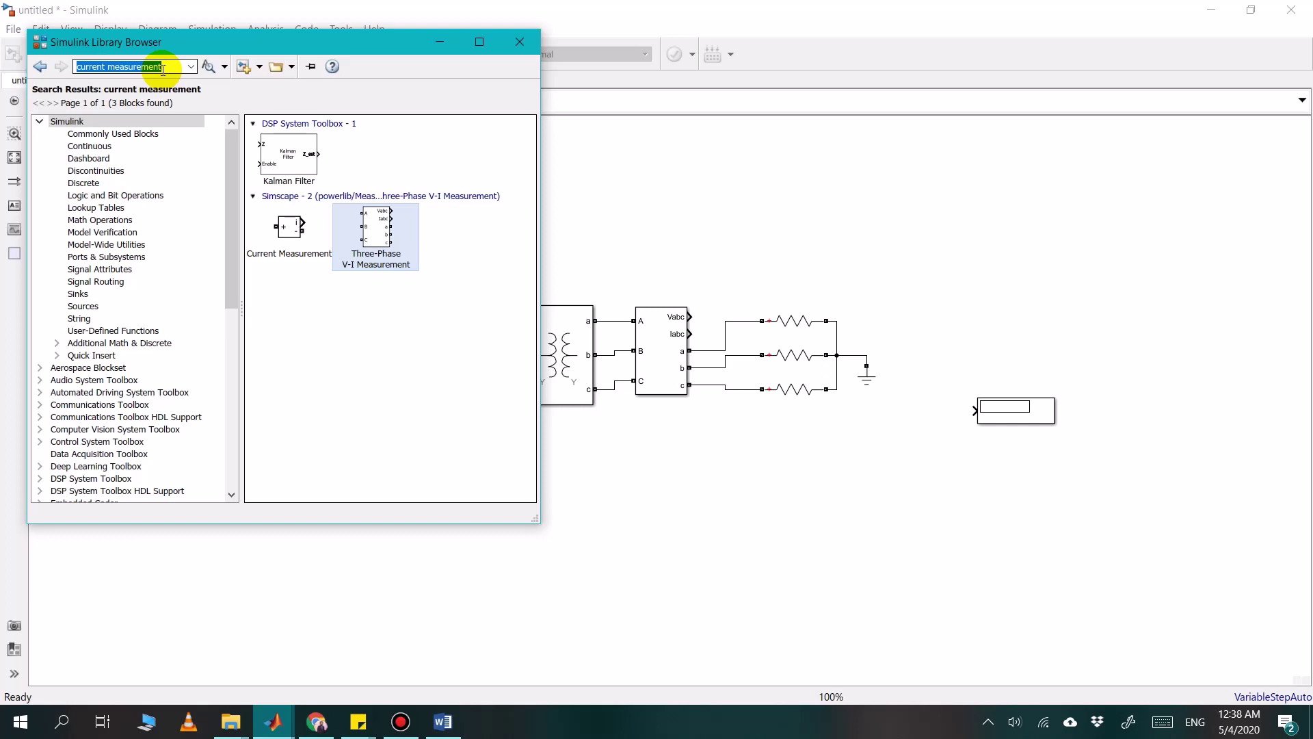
{"action": "type", "text": "demux"}
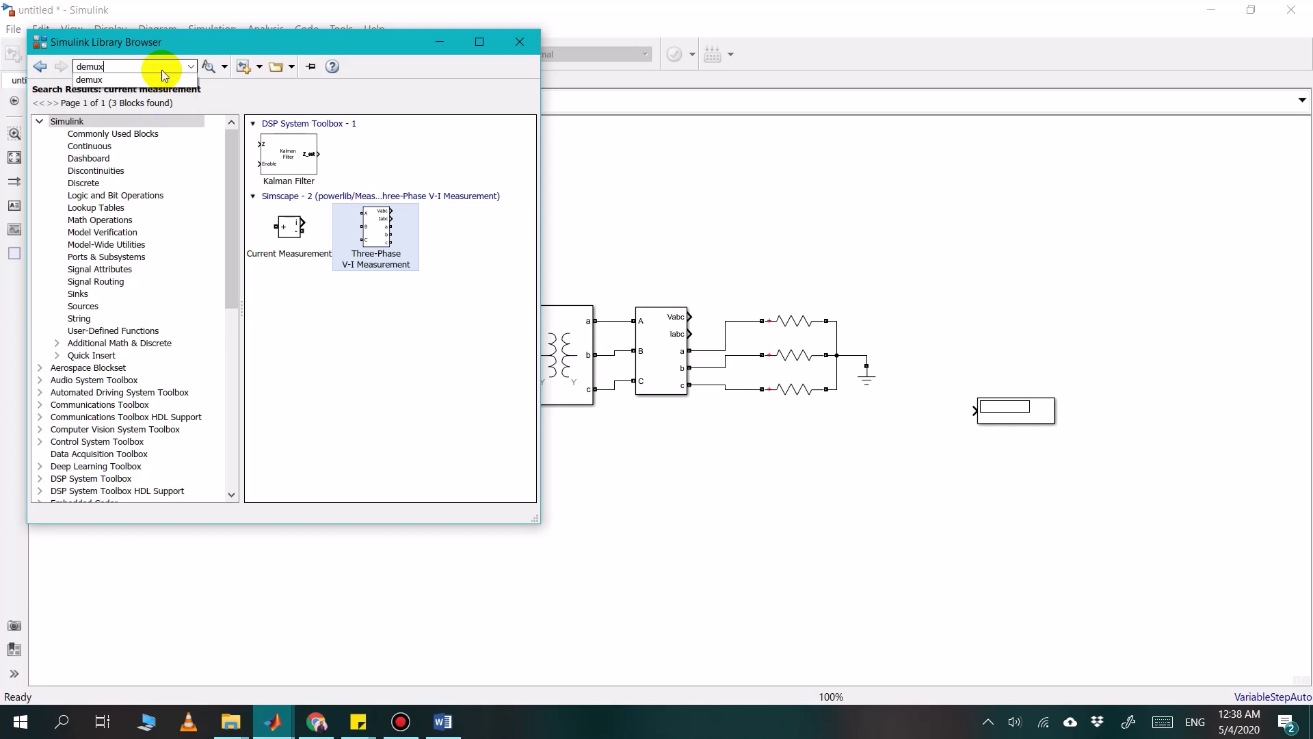
{"action": "left_click", "coordinate": [164, 78]}
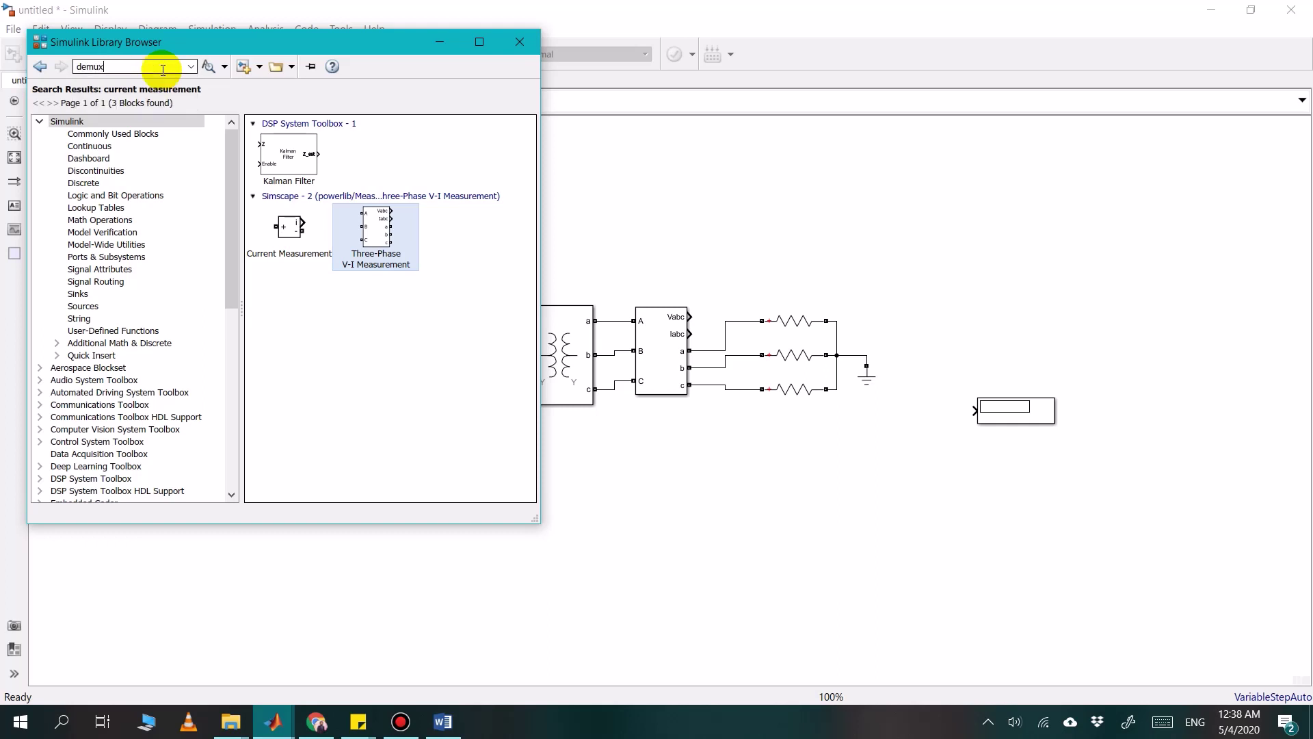
{"action": "left_click", "coordinate": [374, 162]}
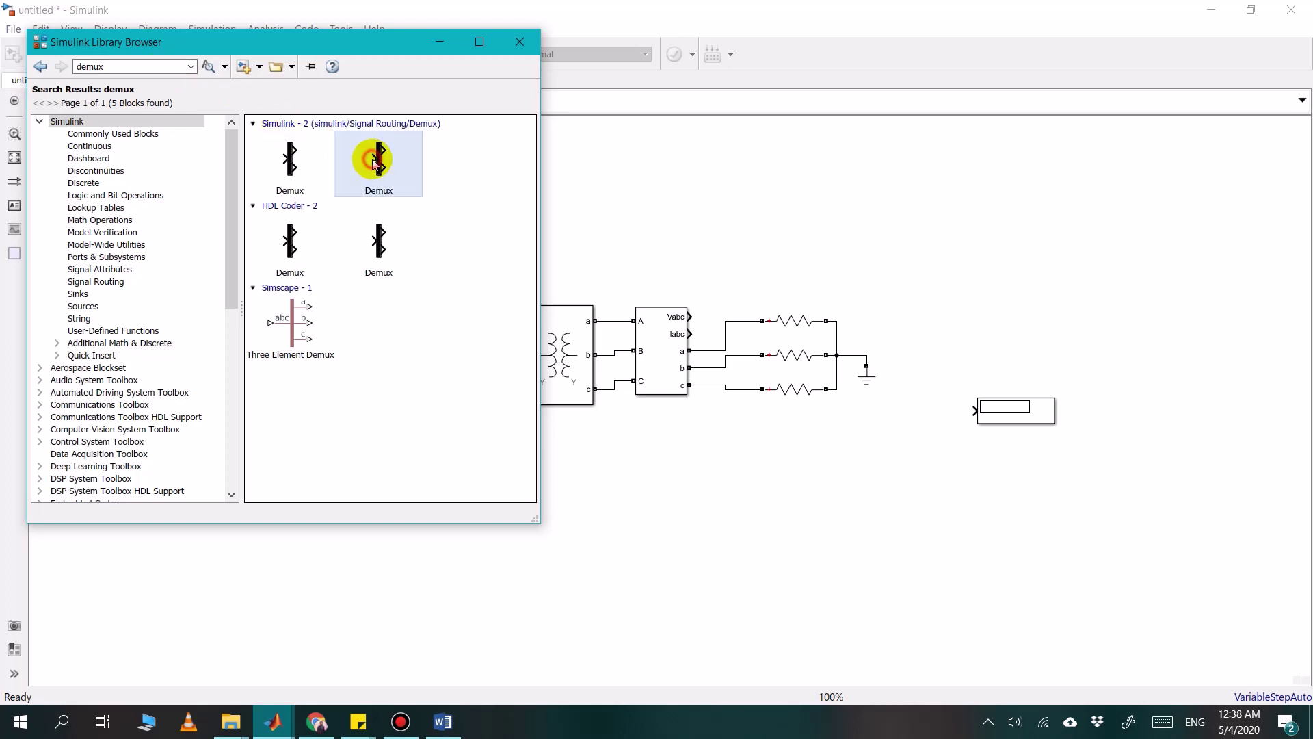
{"action": "right_click", "coordinate": [384, 175]}
{"action": "left_click", "coordinate": [405, 185]}
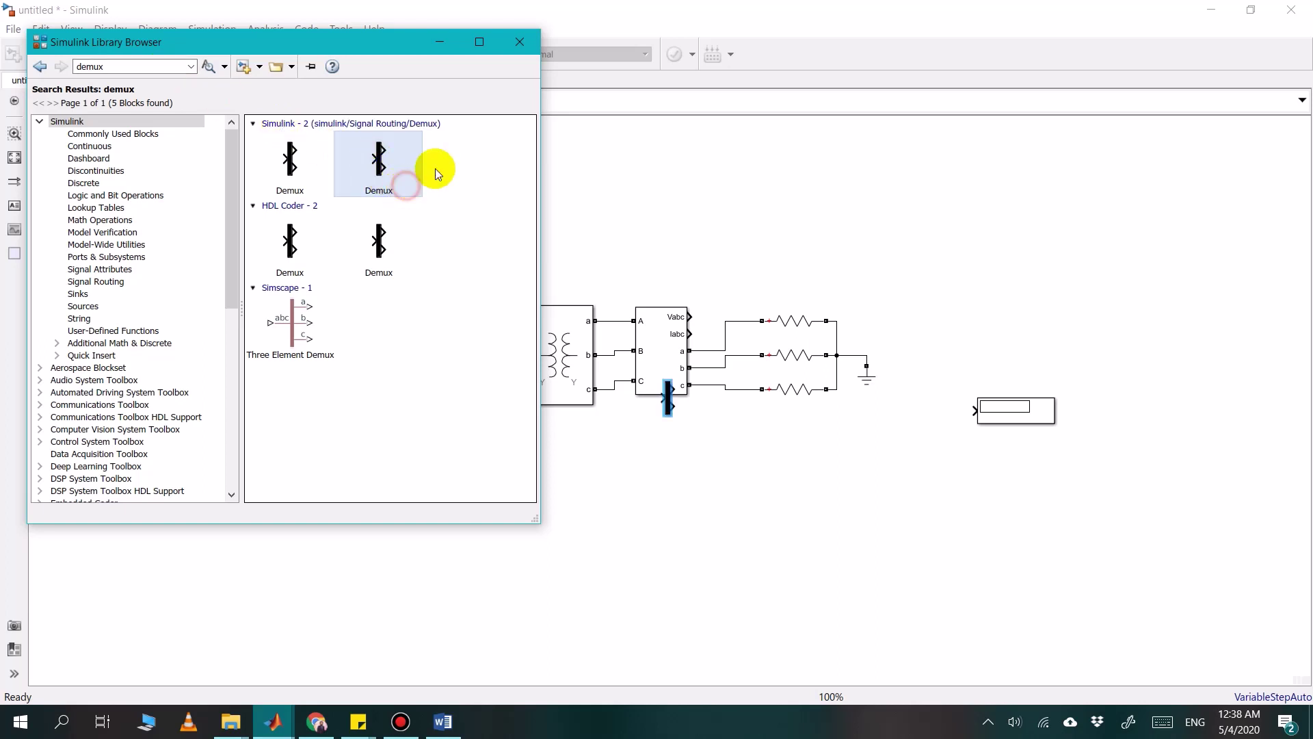
{"action": "left_click", "coordinate": [520, 41]}
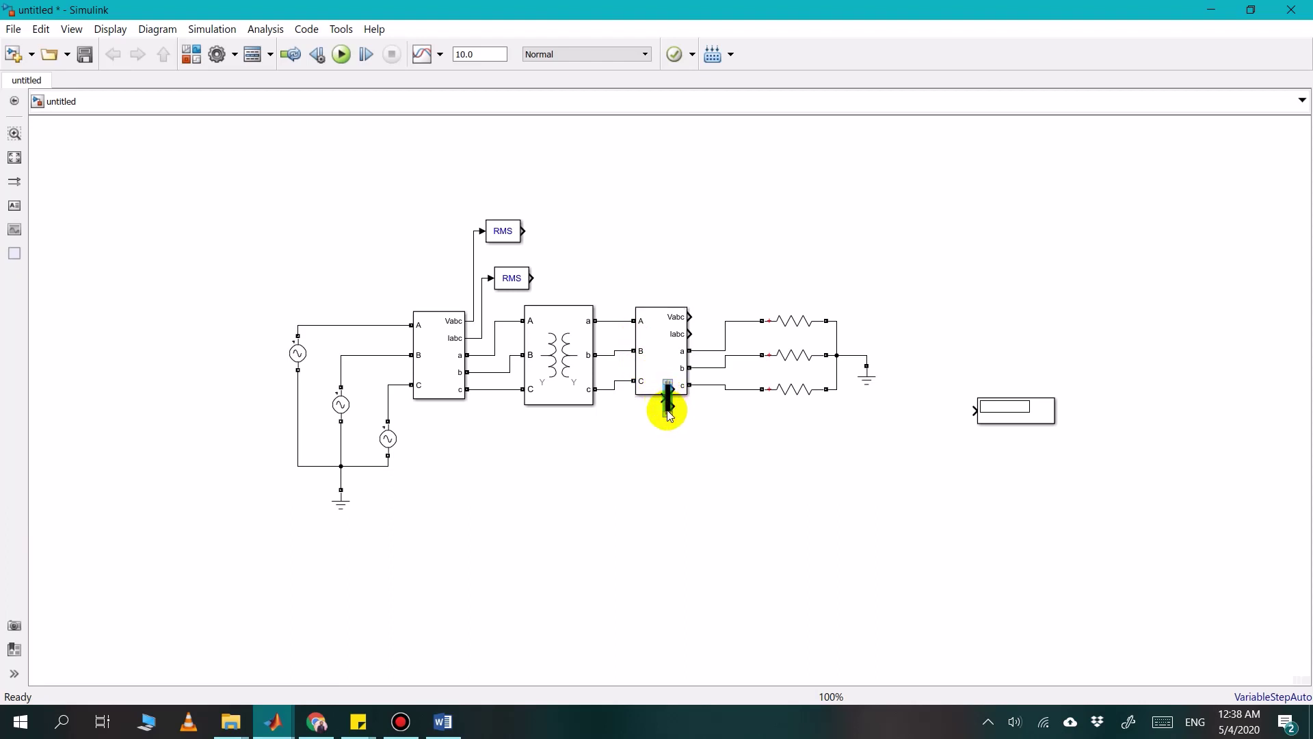
Place the Demux beside the upper RMS block, enlarge it, and set its number of outputs to 3
{"action": "mouse_move", "coordinate": [670, 419]}
{"action": "left_mouse_down"}
{"action": "mouse_move", "coordinate": [680, 462]}
{"action": "mouse_move", "coordinate": [572, 199]}
{"action": "mouse_move", "coordinate": [558, 212]}
{"action": "left_mouse_up"}
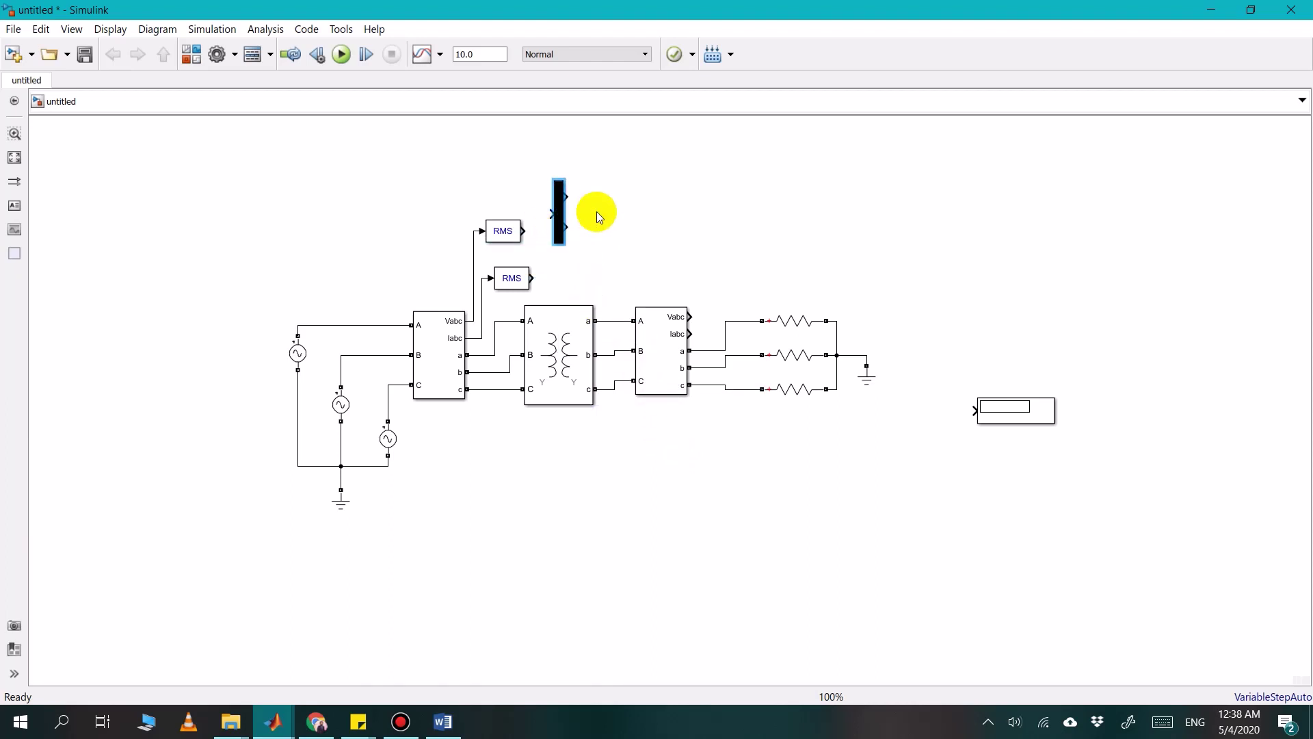
{"action": "left_click", "coordinate": [559, 213]}
{"action": "double_click", "coordinate": [559, 213]}
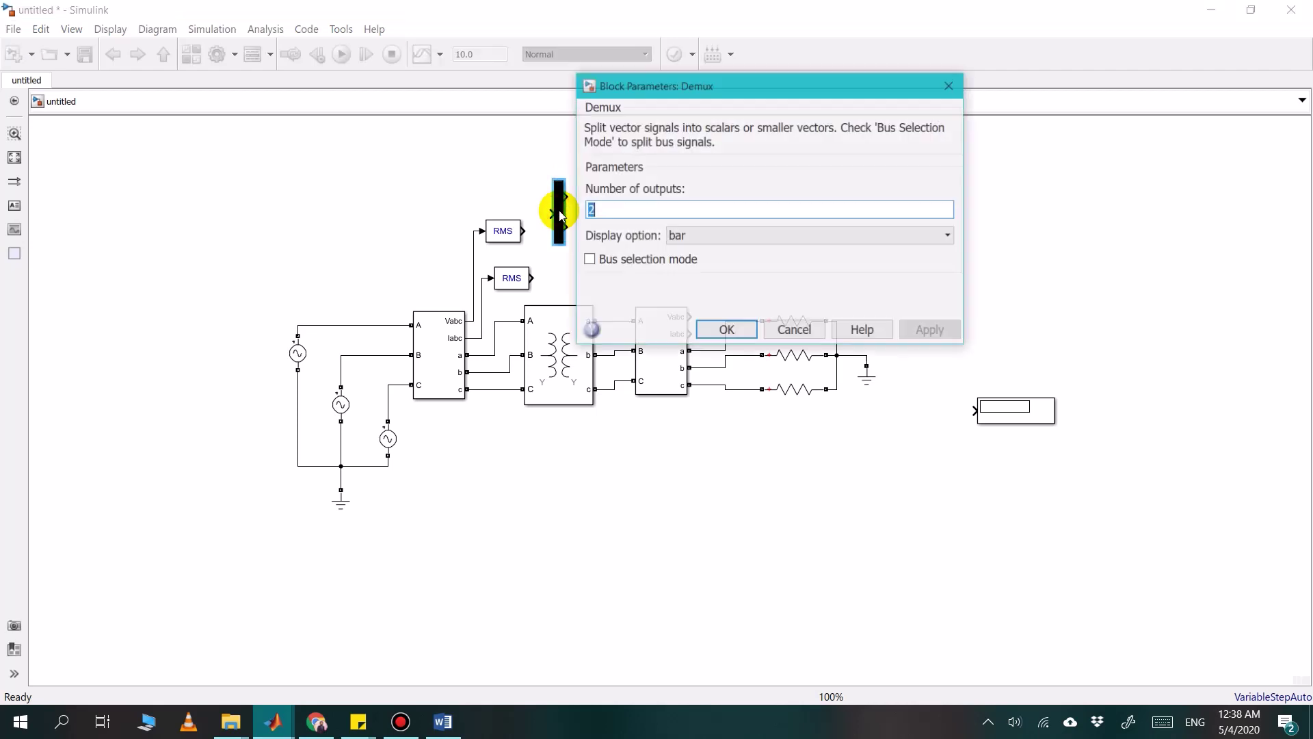
{"action": "double_click", "coordinate": [635, 207]}
{"action": "type", "text": "3"}
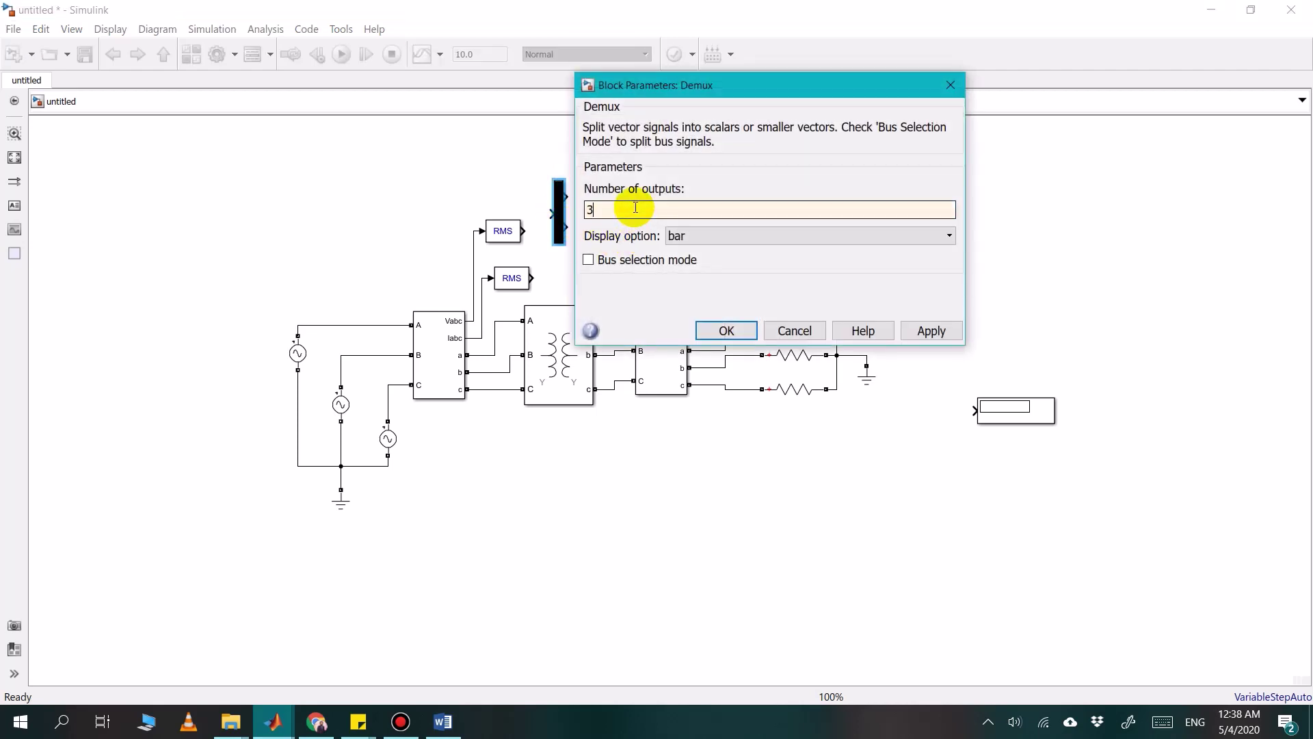
{"action": "key", "text": "Return"}
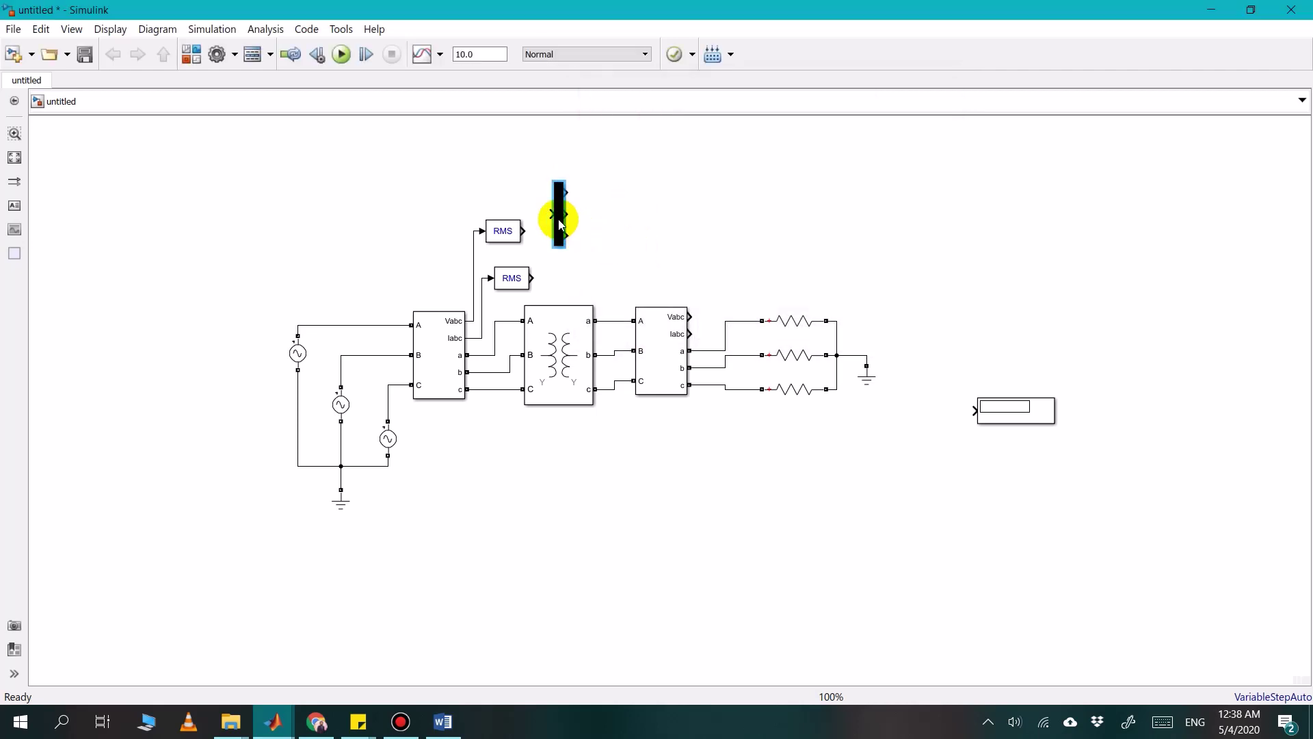
Align the upper RMS block with the Demux above the transformer and connect the RMS output to the Demux input
{"action": "left_click_drag", "start_coordinate": [504, 229], "coordinate": [510, 173]}
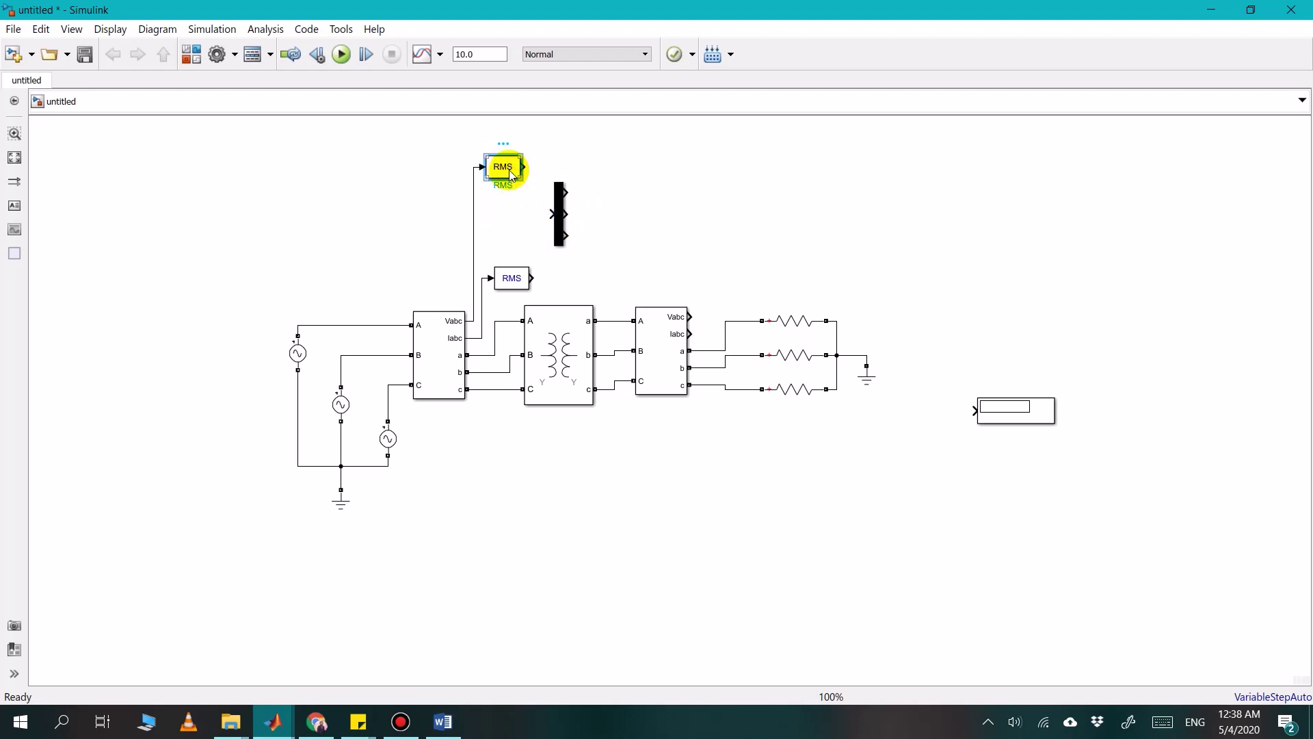
{"action": "left_click_drag", "start_coordinate": [557, 217], "coordinate": [558, 187]}
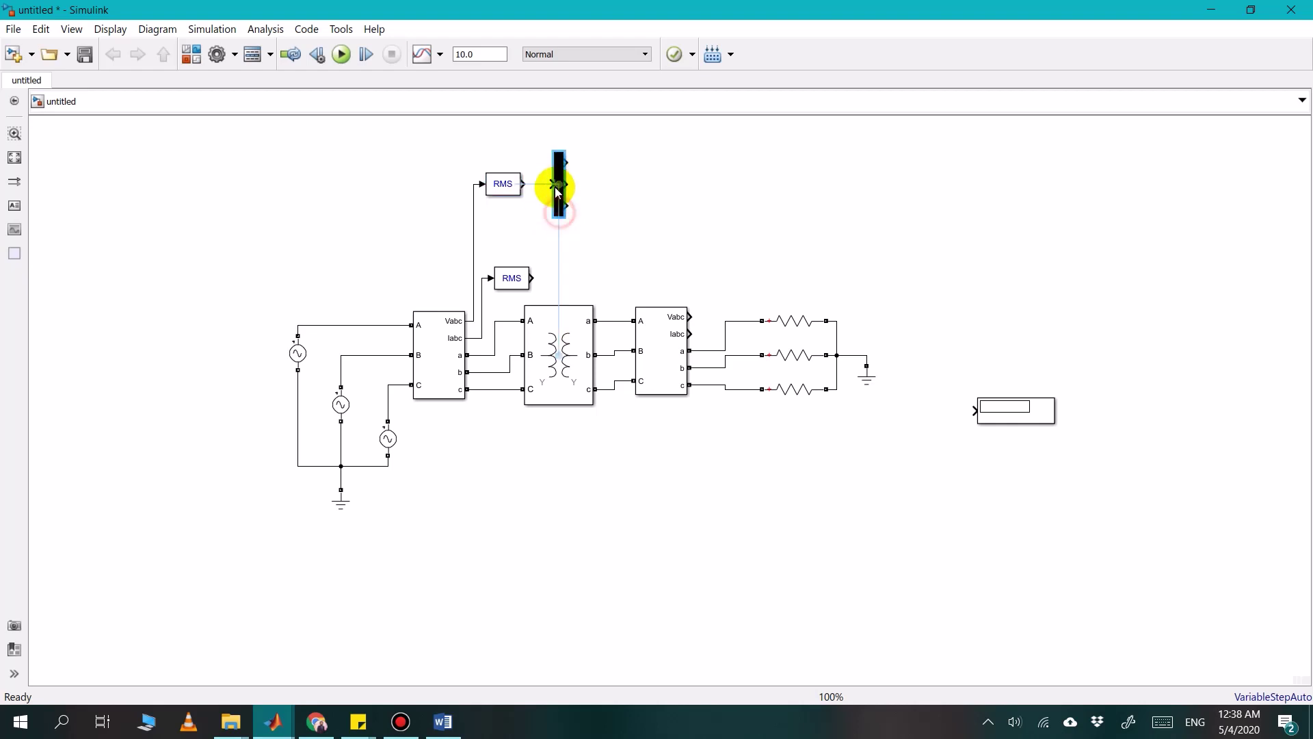
{"action": "left_click", "coordinate": [547, 191]}
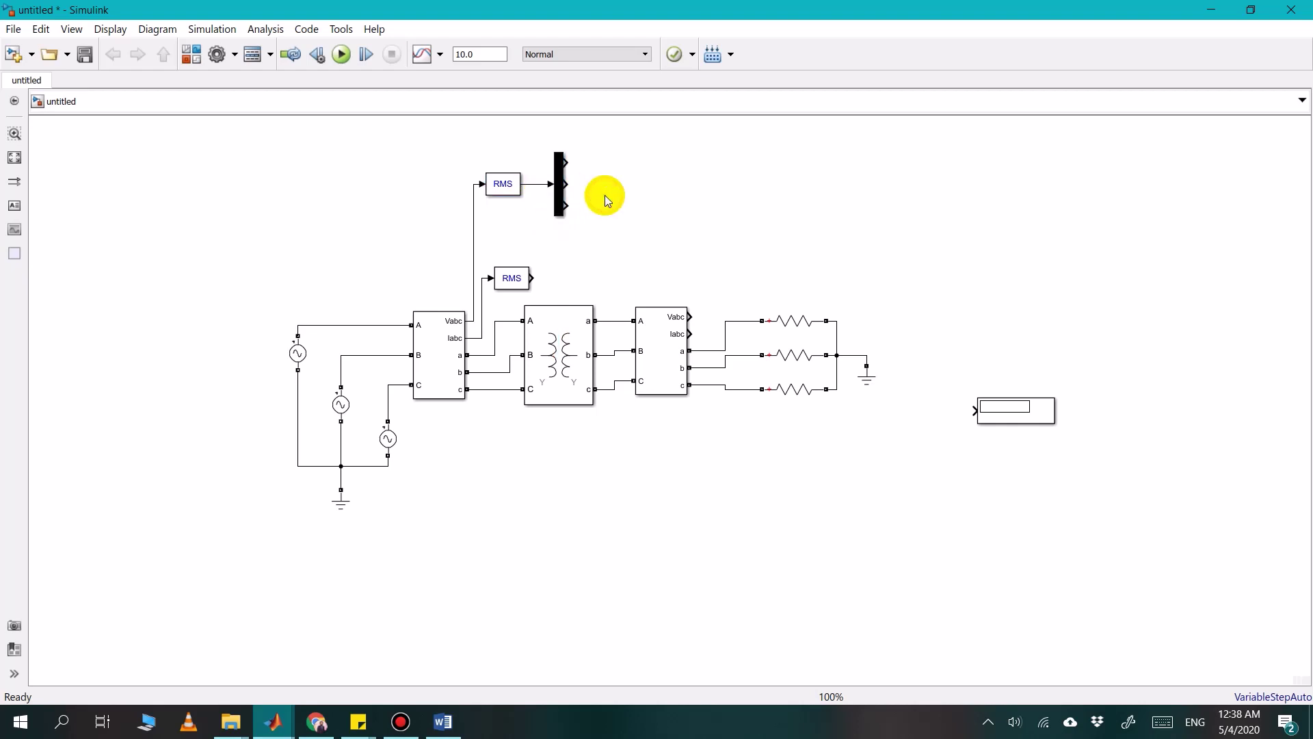
Connect a reduced-size Display block to the Demux's first output, and add two copies of it on the second and third outputs
{"action": "left_click_drag", "start_coordinate": [1022, 412], "coordinate": [647, 168]}
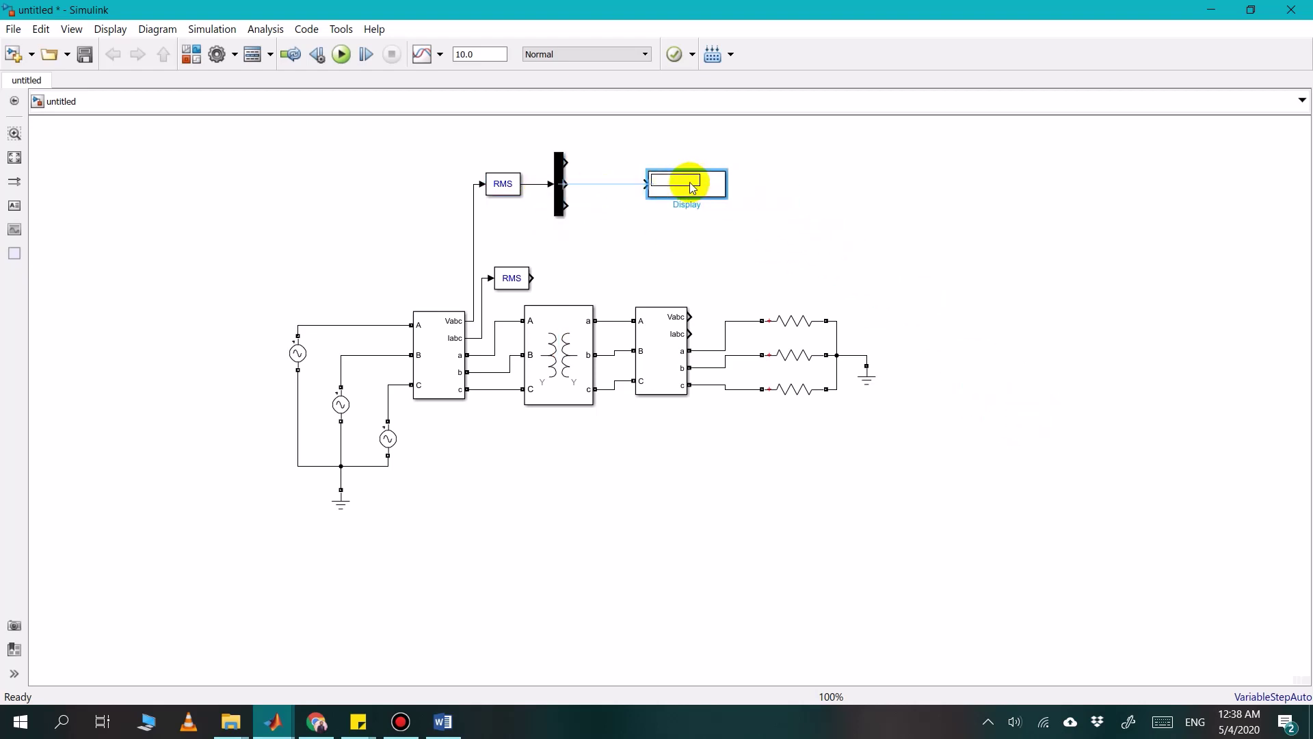
{"action": "left_click_drag", "start_coordinate": [715, 196], "coordinate": [651, 169]}
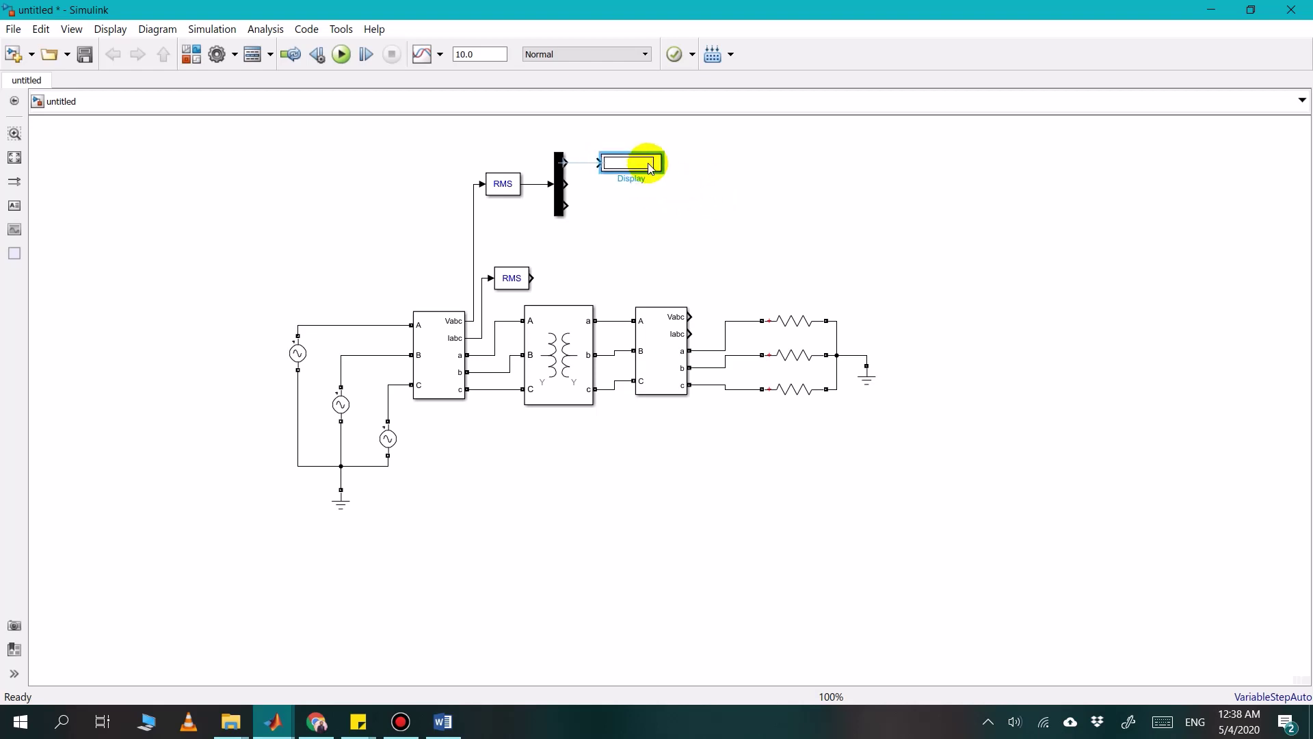
{"action": "left_click", "coordinate": [584, 162]}
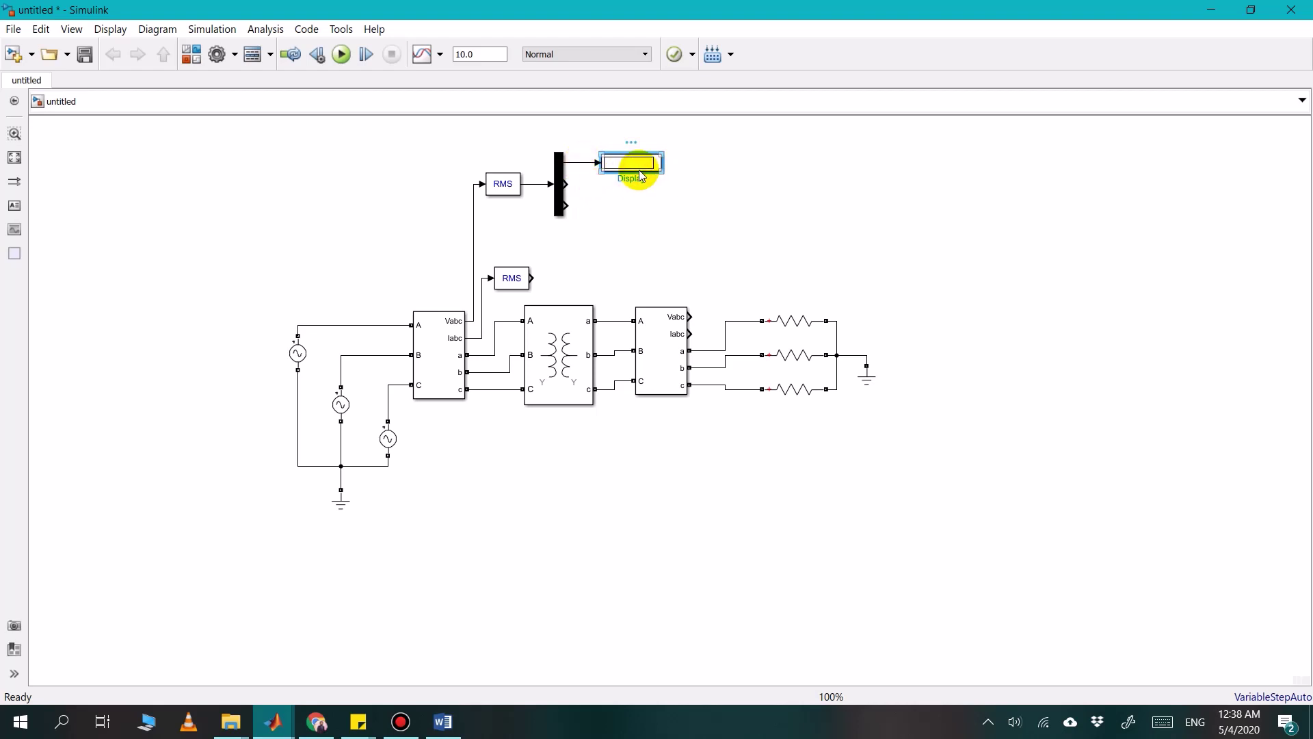
{"action": "mouse_move", "coordinate": [631, 168]}
{"action": "left_mouse_down"}
{"action": "mouse_move", "coordinate": [625, 199]}
{"action": "mouse_move", "coordinate": [593, 185]}
{"action": "mouse_move", "coordinate": [631, 206]}
{"action": "mouse_move", "coordinate": [585, 205]}
{"action": "left_mouse_up"}
{"action": "key", "text": "ctrl+c"}
{"action": "key", "text": "ctrl+v"}
{"action": "left_click", "coordinate": [669, 184]}
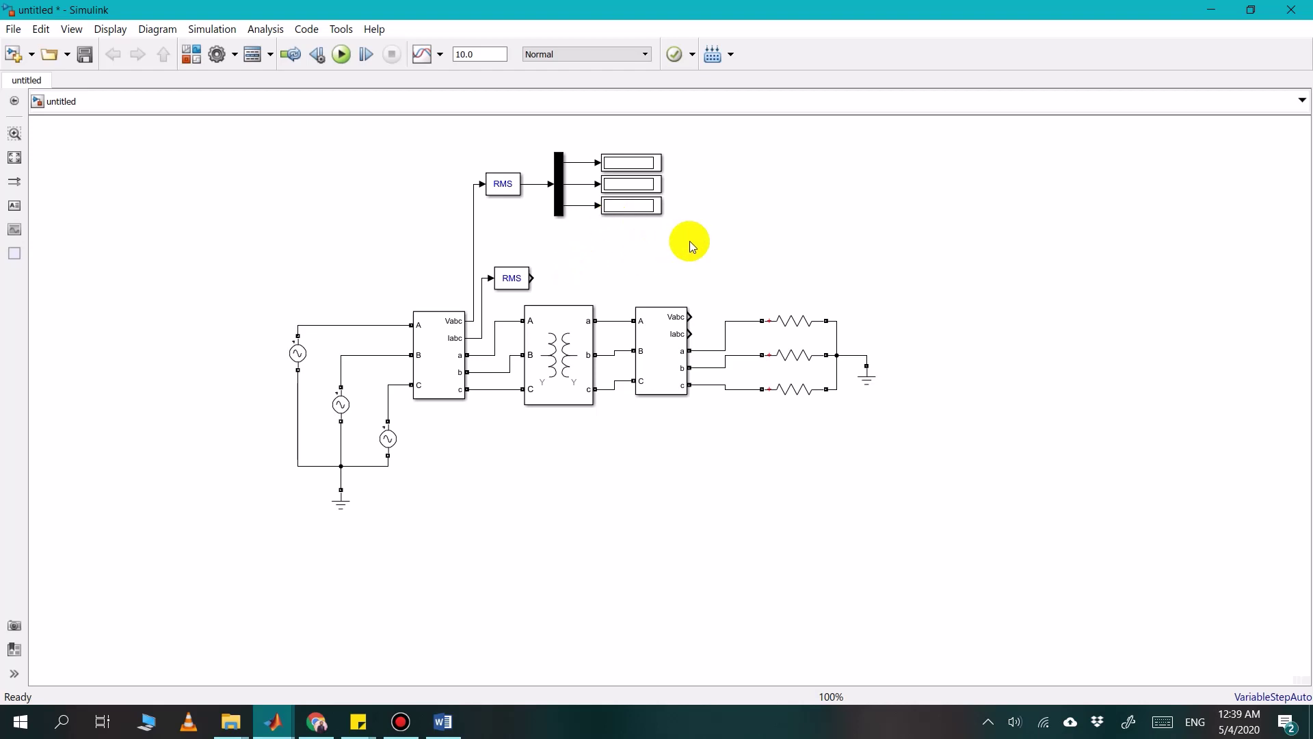
Copy the Demux with its three displays and shift the lower RMS block and main circuit down to make room
{"action": "left_click_drag", "start_coordinate": [689, 241], "coordinate": [557, 166]}
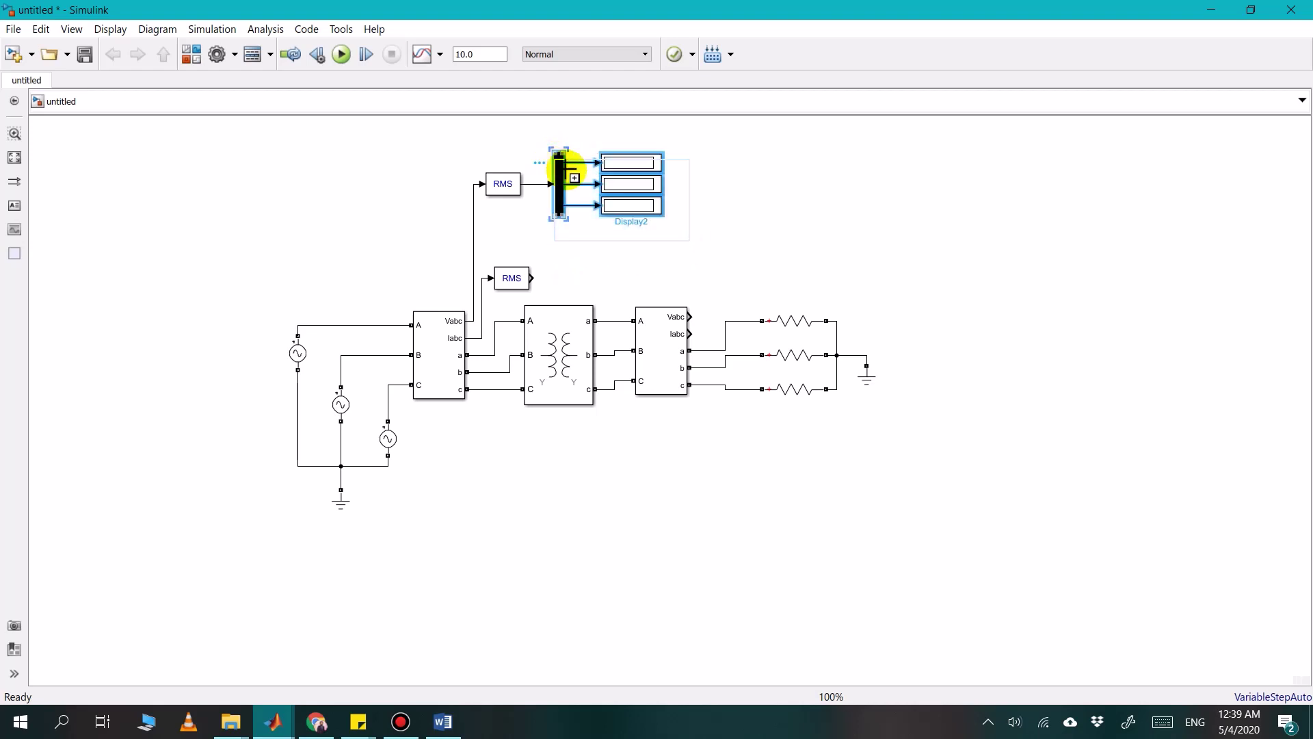
{"action": "left_click", "coordinate": [698, 257]}
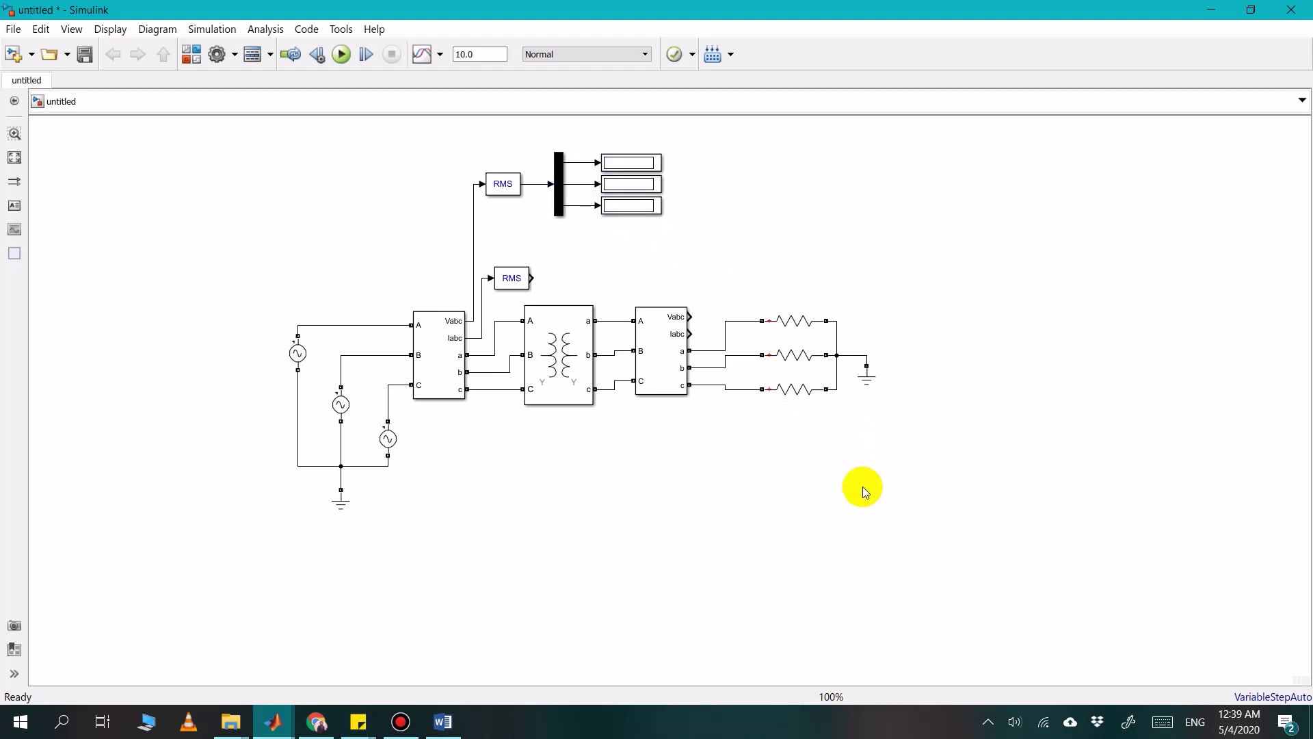
{"action": "left_click_drag", "start_coordinate": [901, 502], "coordinate": [250, 273]}
{"action": "left_click_drag", "start_coordinate": [514, 283], "coordinate": [514, 321]}
{"action": "left_click", "coordinate": [519, 268]}
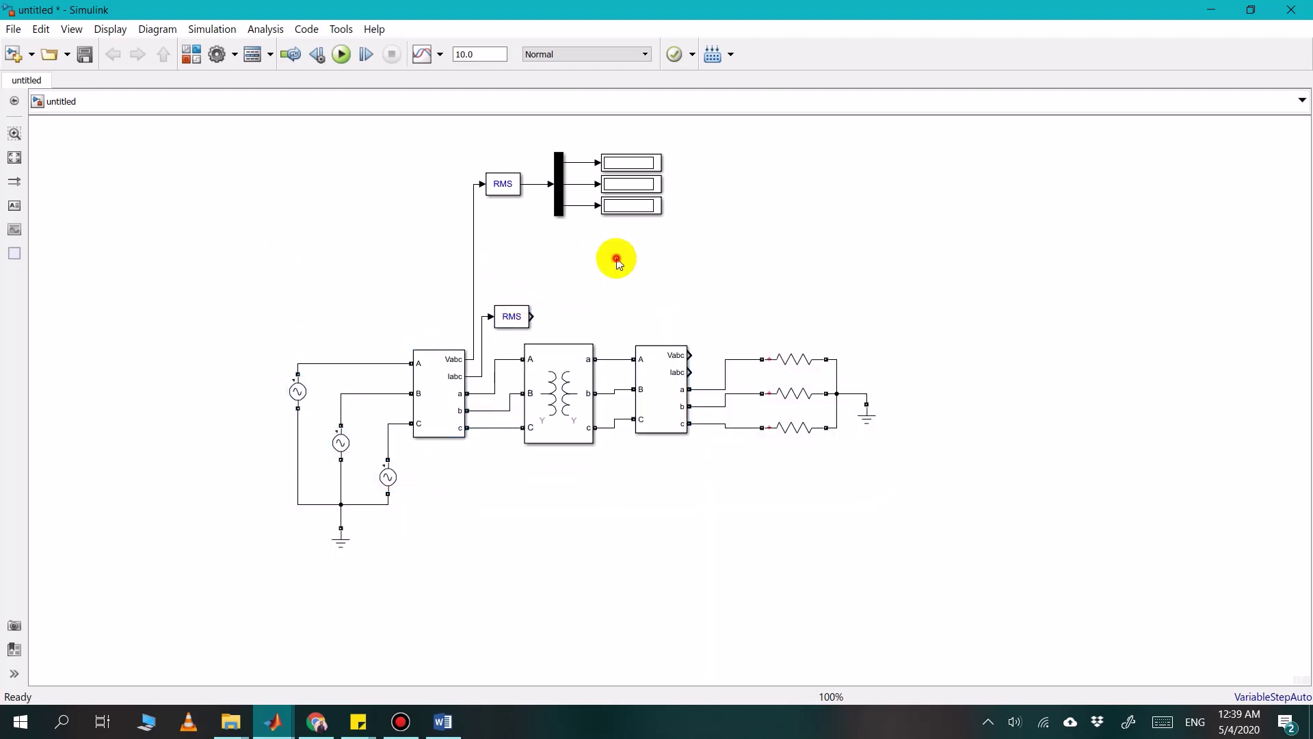
Paste the Demux with its three displays beside the lower RMS block and connect that RMS block's output to it
{"action": "key", "text": "ctrl+v"}
{"action": "left_click_drag", "start_coordinate": [699, 277], "coordinate": [635, 273]}
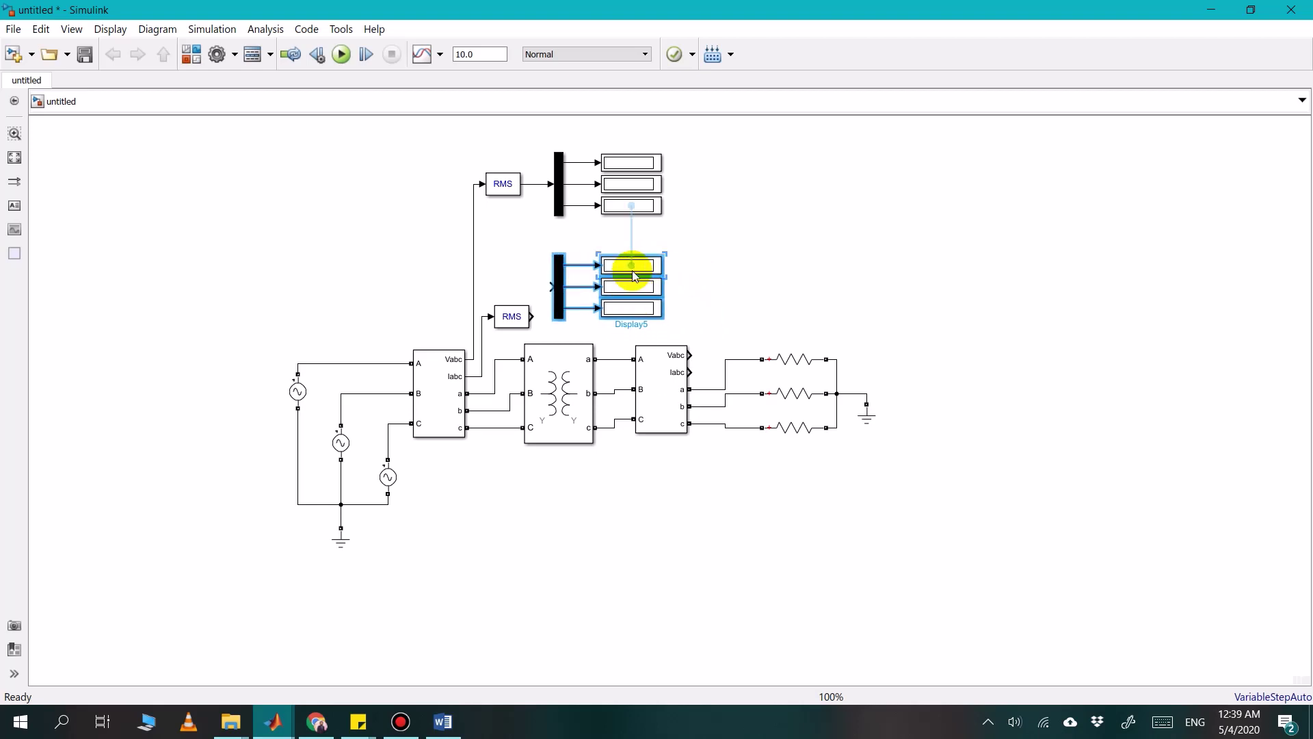
{"action": "left_click_drag", "start_coordinate": [509, 316], "coordinate": [554, 286]}
{"action": "left_click", "coordinate": [722, 260]}
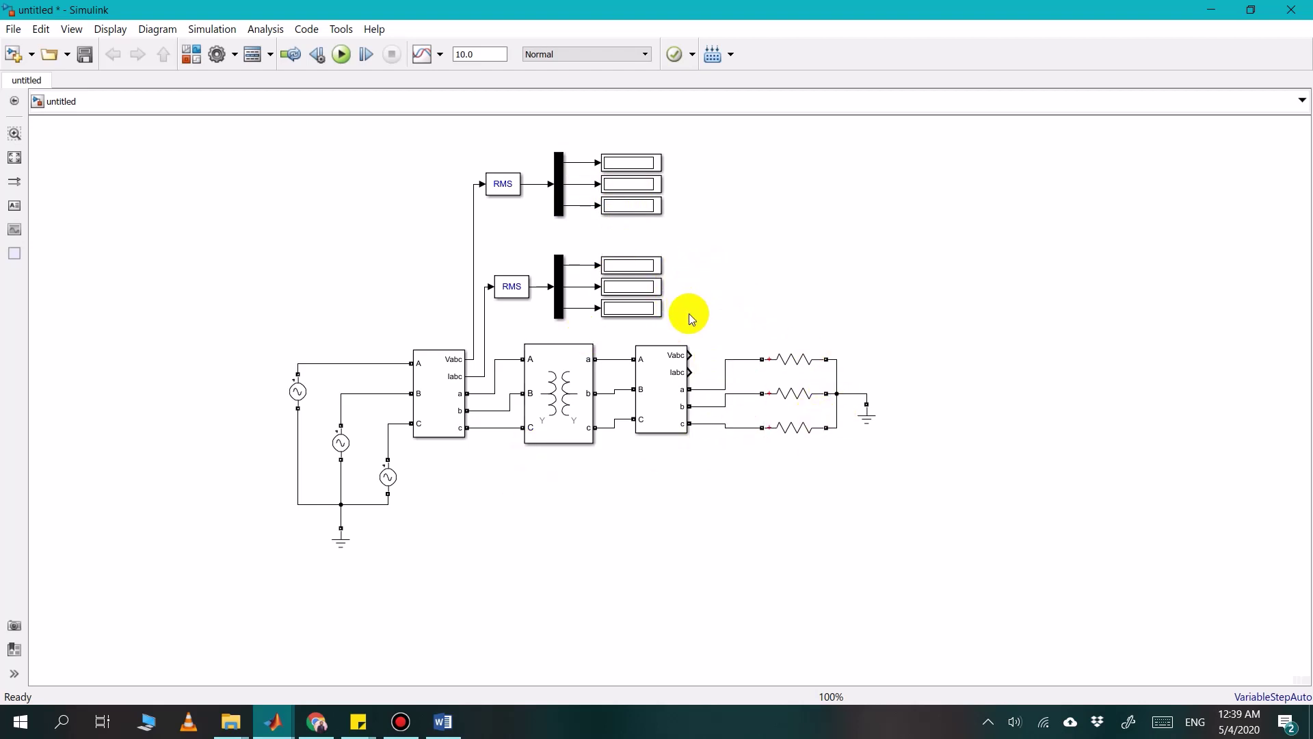
Duplicate both RMS, Demux and display groups and place the copies above the load, beside the secondary-side Three-Phase V-I Measurement block
{"action": "left_click_drag", "start_coordinate": [688, 320], "coordinate": [461, 167]}
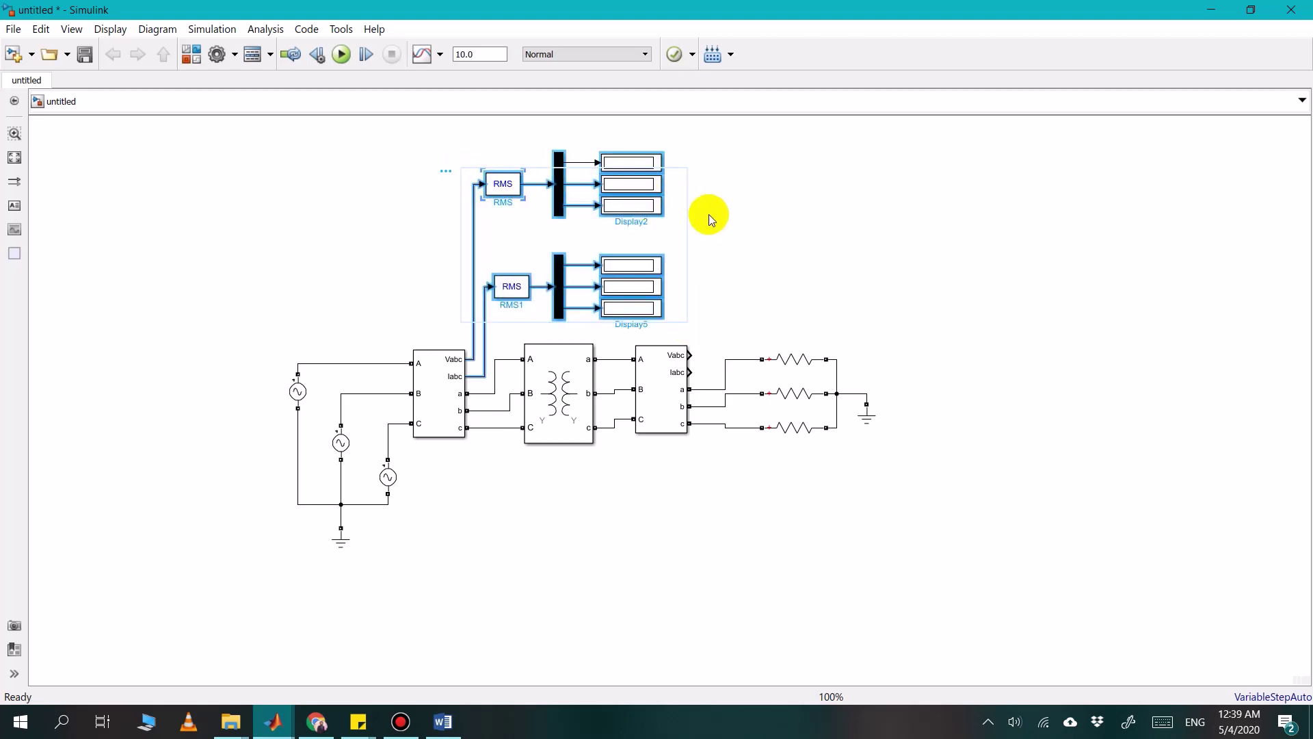
{"action": "left_click", "coordinate": [712, 302]}
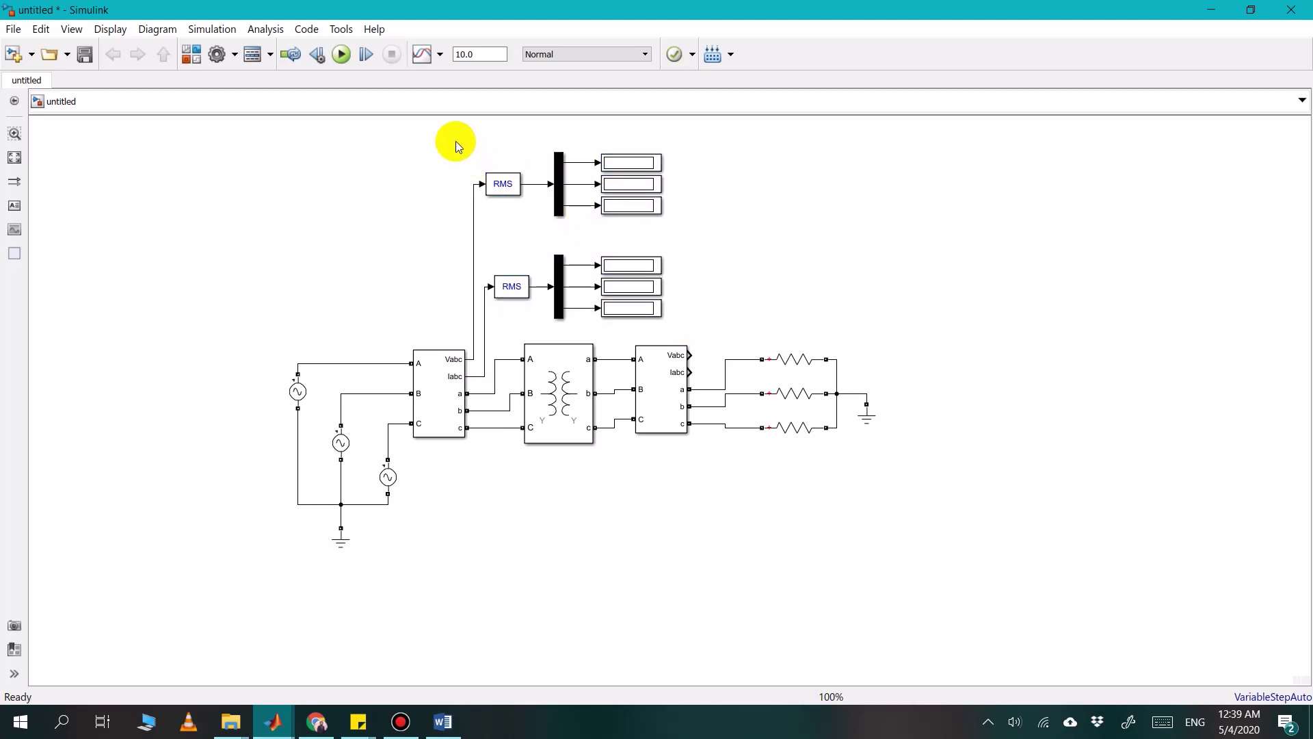
{"action": "left_click_drag", "start_coordinate": [456, 141], "coordinate": [728, 317]}
{"action": "key", "text": "ctrl+c"}
{"action": "key", "text": "ctrl+v"}
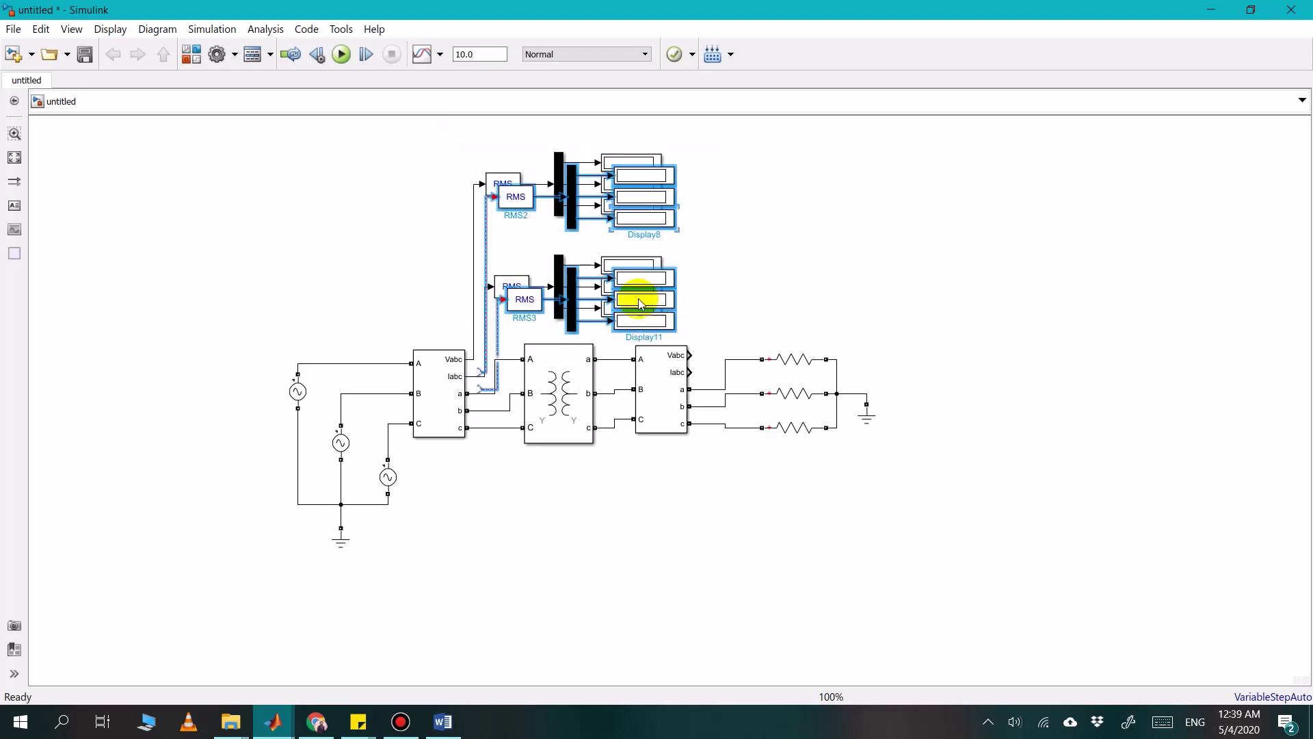
{"action": "left_click_drag", "start_coordinate": [635, 222], "coordinate": [861, 203]}
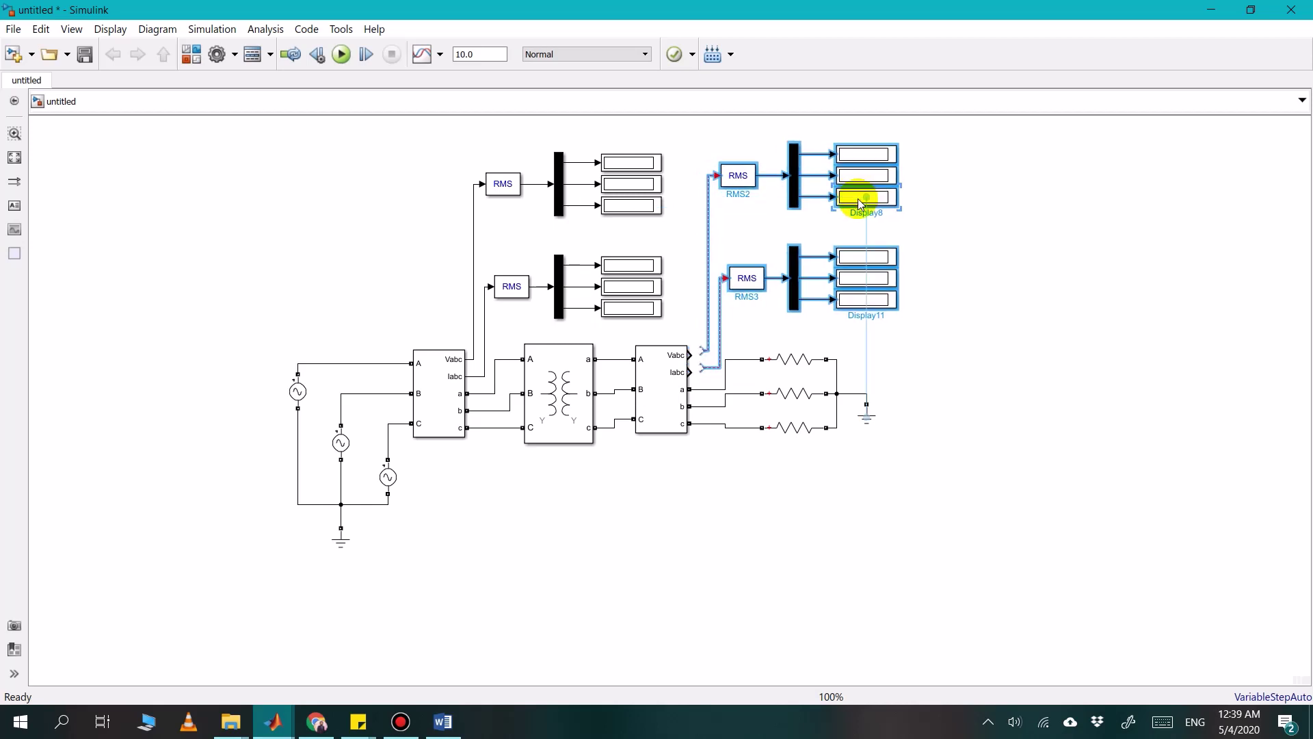
{"action": "left_click", "coordinate": [976, 445]}
Shift the three load resistors with their ground away from the secondary measurement block and reroute the three phase wires clear of its Vabc and Iabc outputs
{"action": "left_click_drag", "start_coordinate": [916, 474], "coordinate": [850, 378]}
{"action": "left_click", "coordinate": [768, 435]}
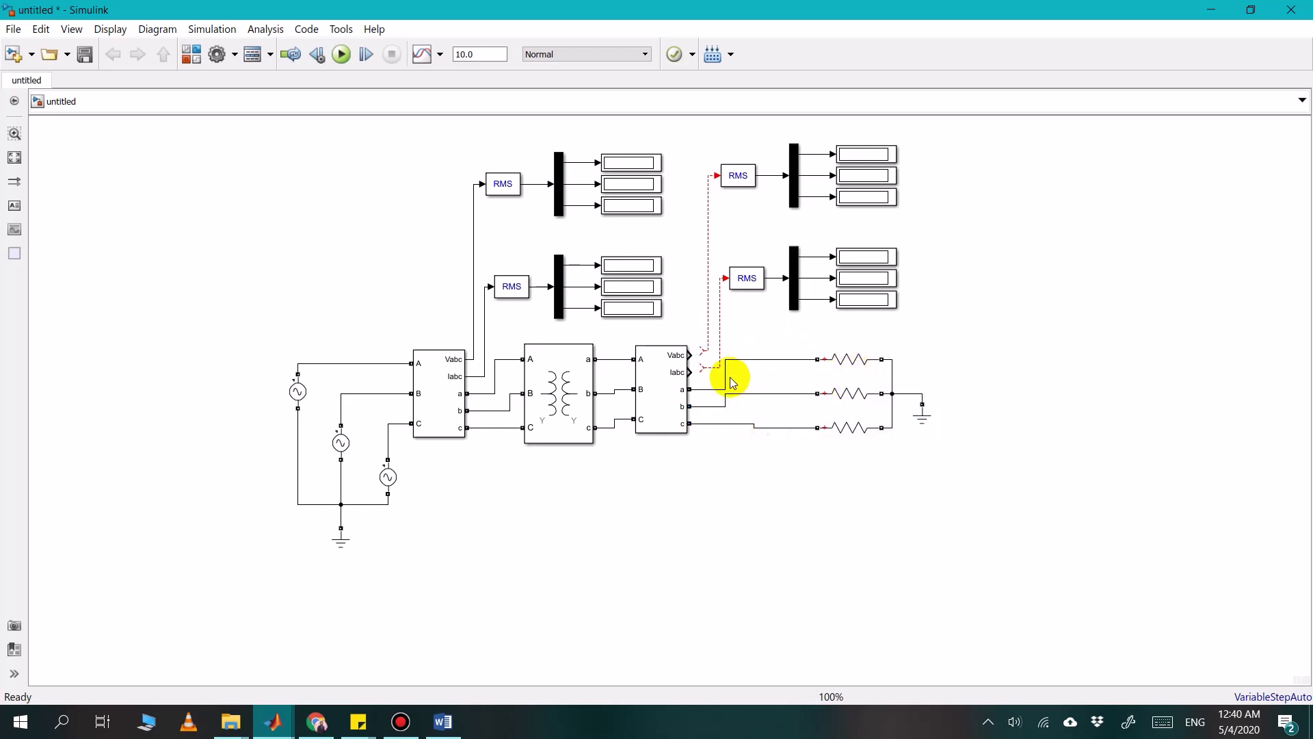
{"action": "left_click_drag", "start_coordinate": [724, 380], "coordinate": [749, 426]}
{"action": "left_click", "coordinate": [740, 394]}
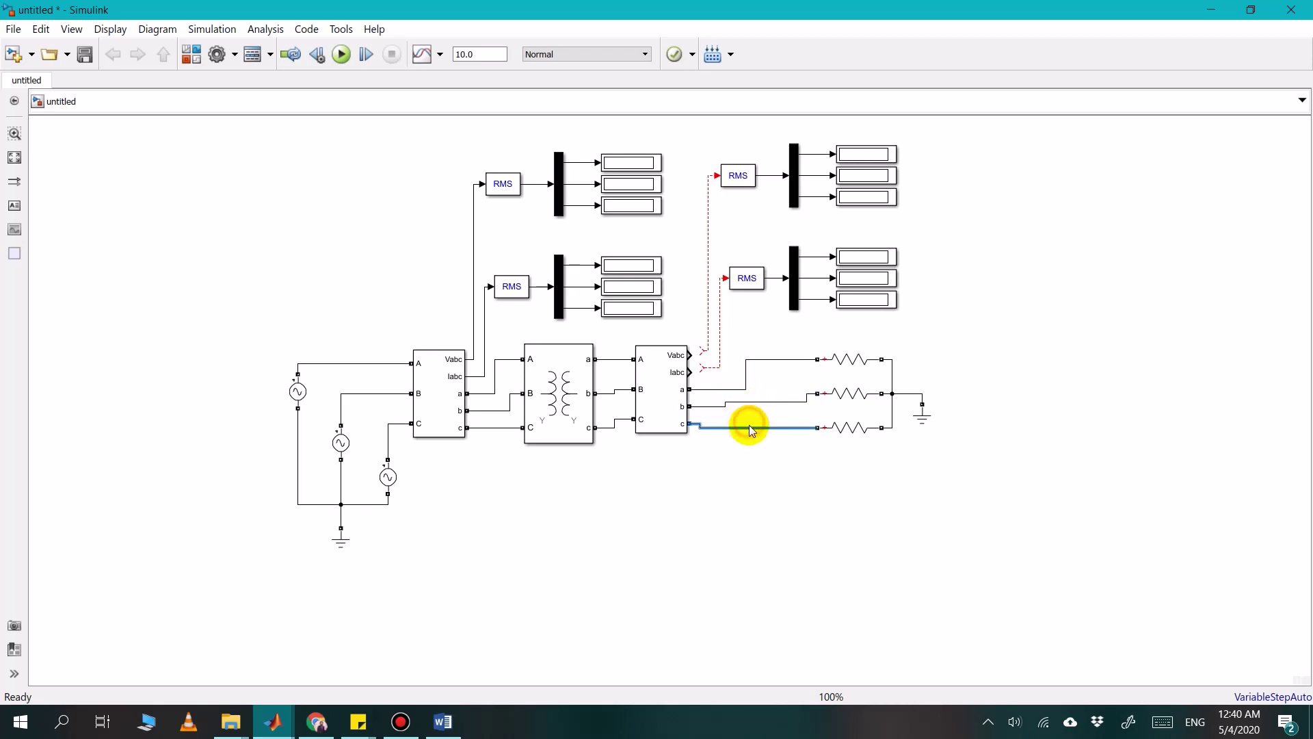
{"action": "left_click", "coordinate": [757, 408]}
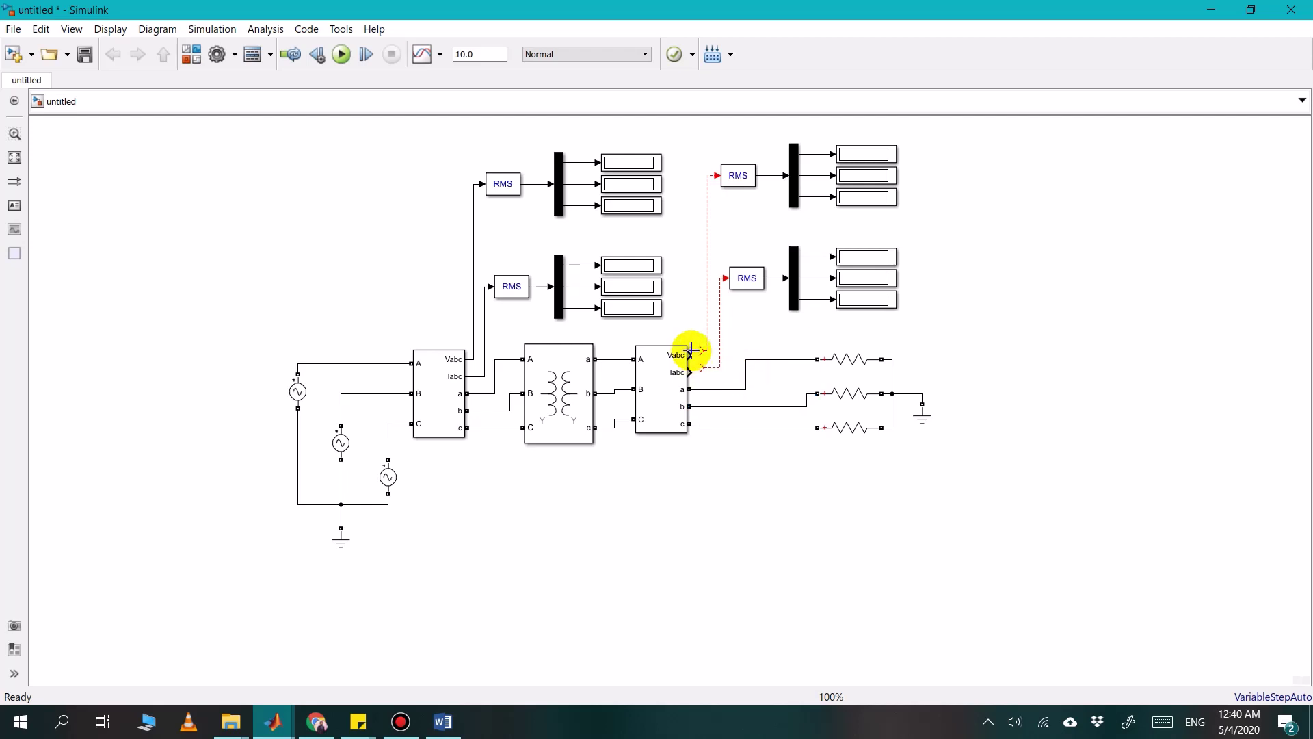
Connect the secondary measurement block's Vabc output to the upper copied RMS block and its Iabc output to the lower one
{"action": "mouse_move", "coordinate": [703, 350]}
{"action": "left_mouse_down"}
{"action": "mouse_move", "coordinate": [690, 355]}
{"action": "mouse_move", "coordinate": [695, 373]}
{"action": "mouse_move", "coordinate": [714, 328]}
{"action": "left_mouse_up"}
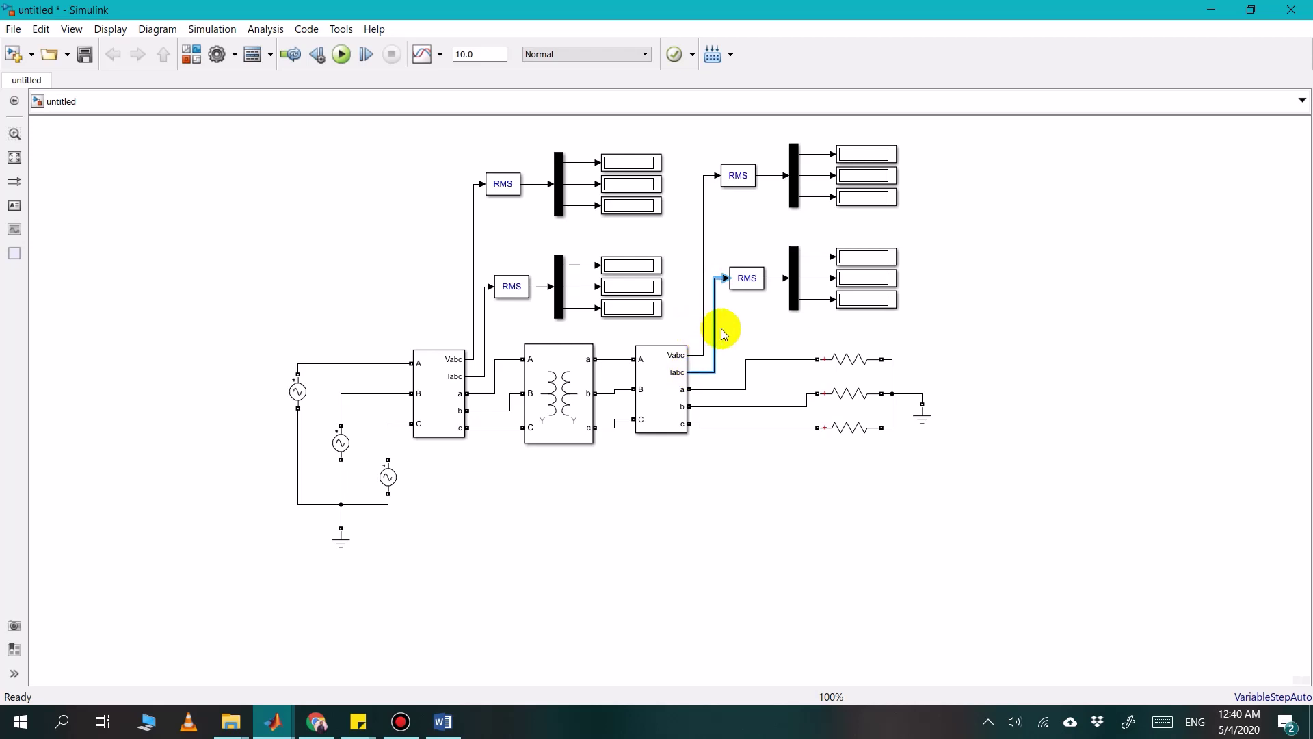
{"action": "left_click", "coordinate": [733, 329]}
{"action": "left_click", "coordinate": [682, 389]}
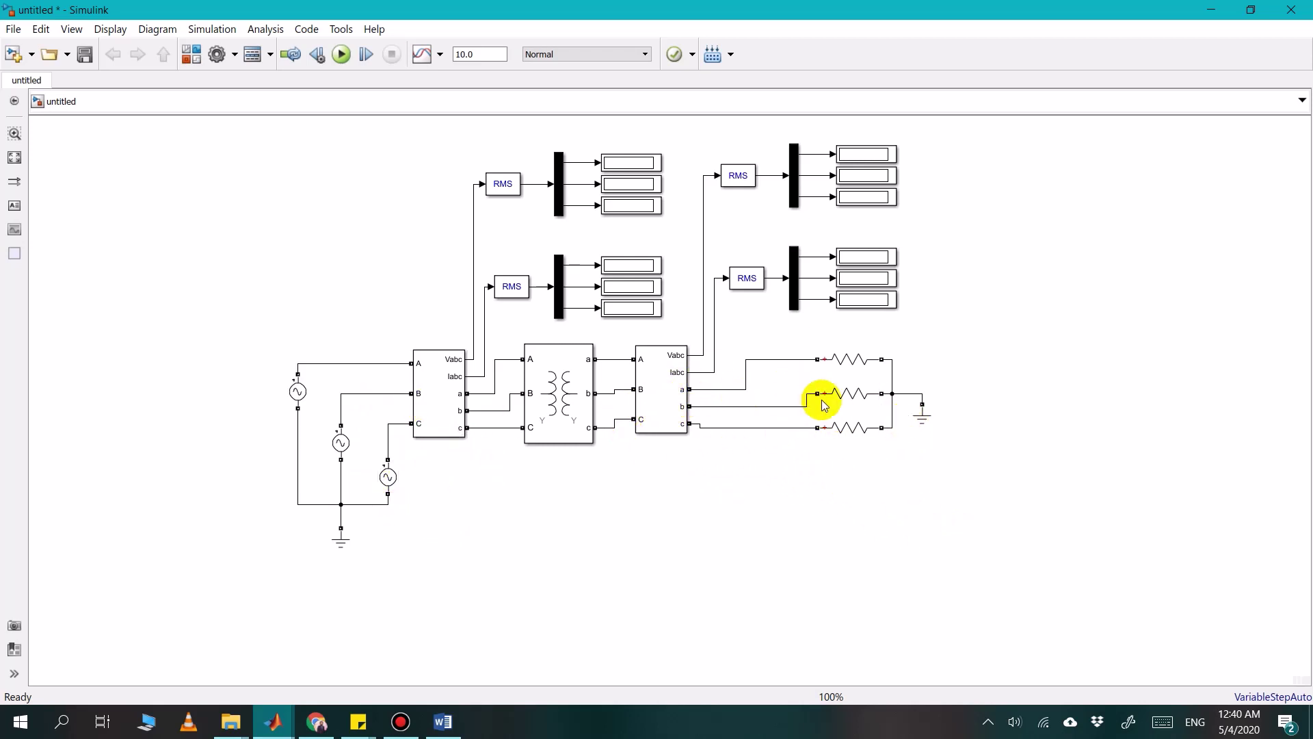
{"action": "left_click", "coordinate": [848, 410]}
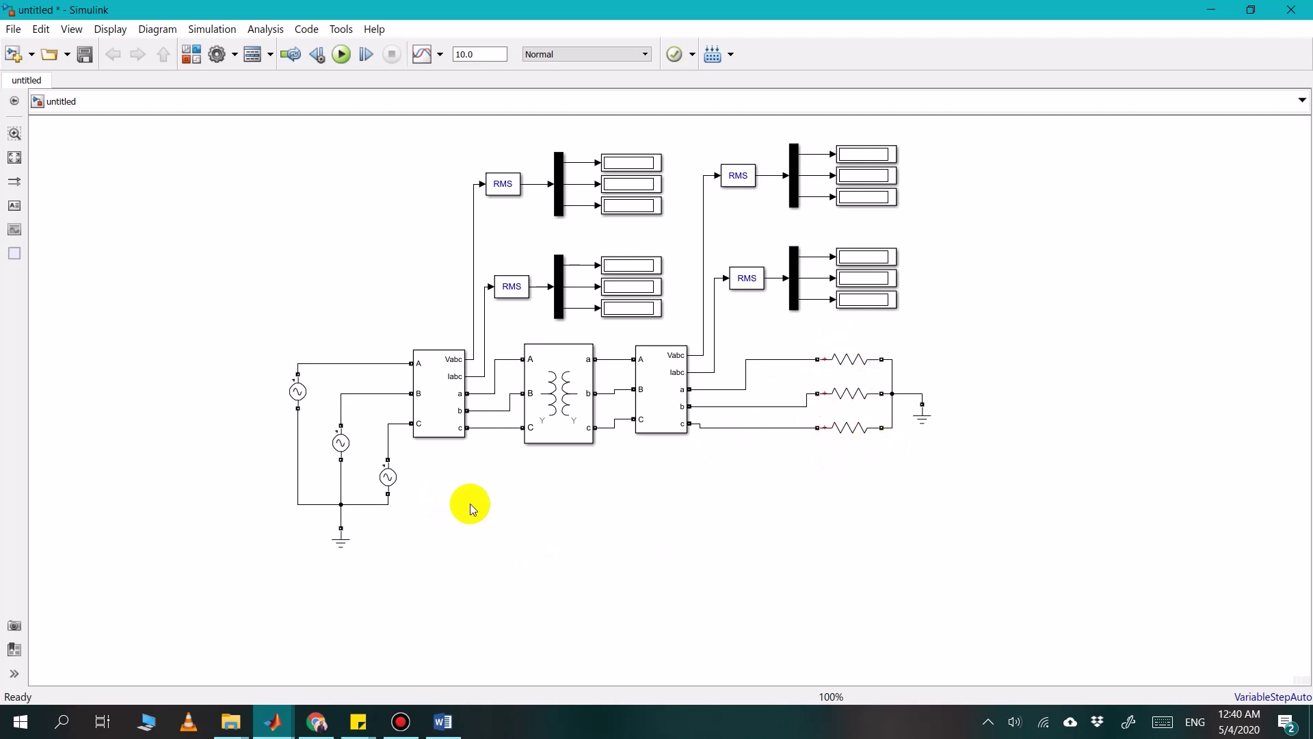
Check the voltage measurement setting of the primary and secondary Three-Phase V-I Measurement blocks, keeping phase-to-ground in both
{"action": "left_click", "coordinate": [443, 401]}
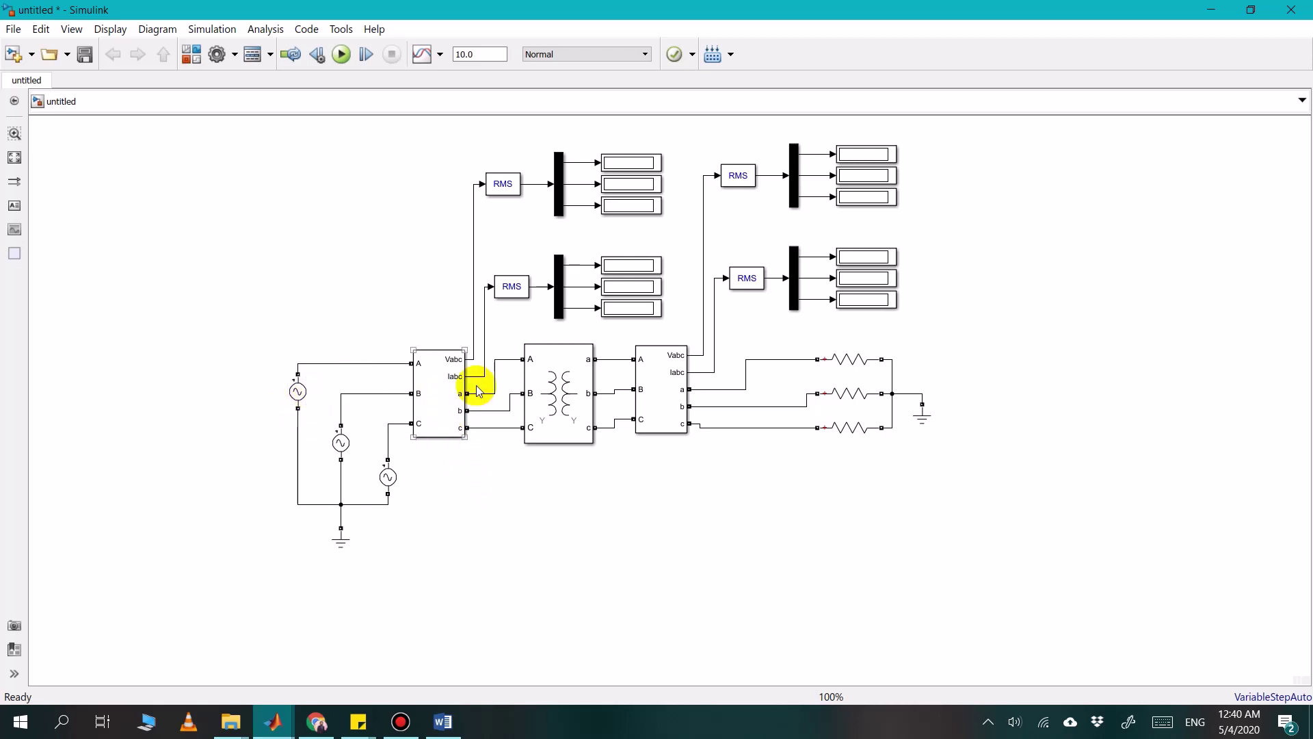
{"action": "left_click", "coordinate": [443, 381]}
{"action": "double_click", "coordinate": [443, 384]}
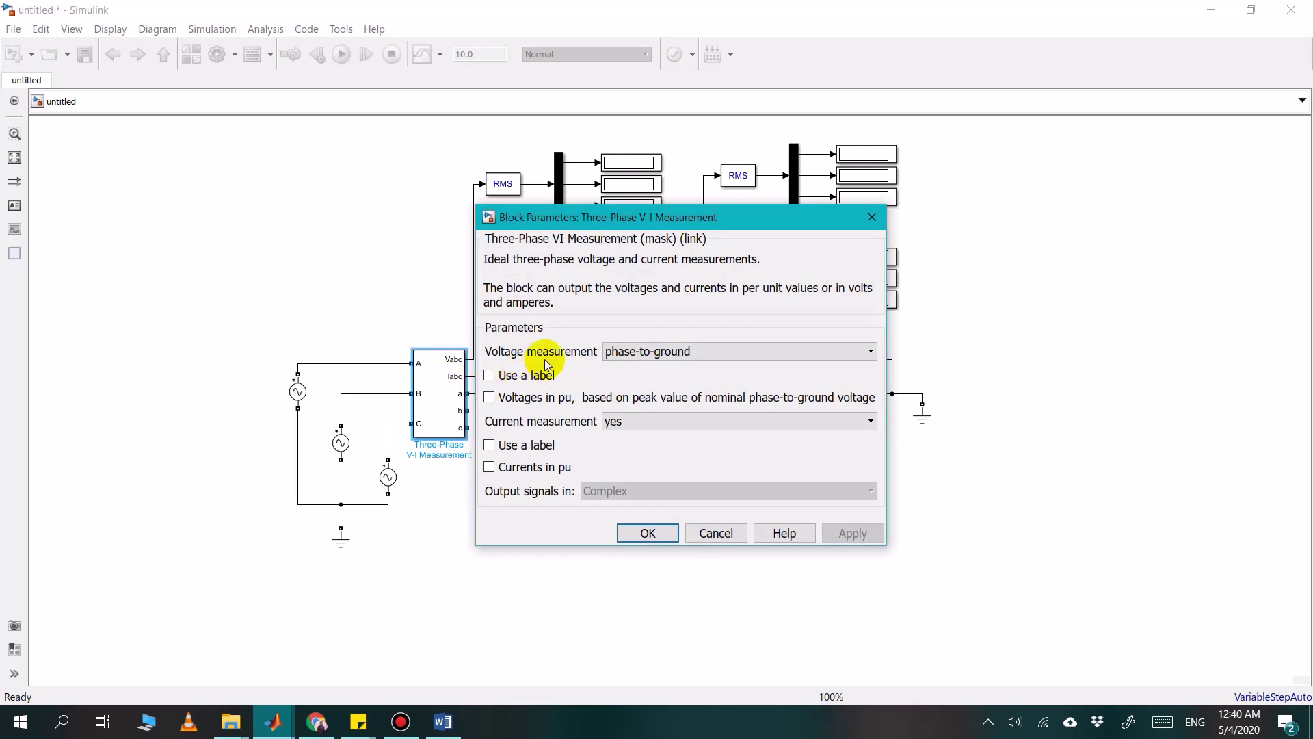
{"action": "left_click_drag", "start_coordinate": [568, 226], "coordinate": [628, 196]}
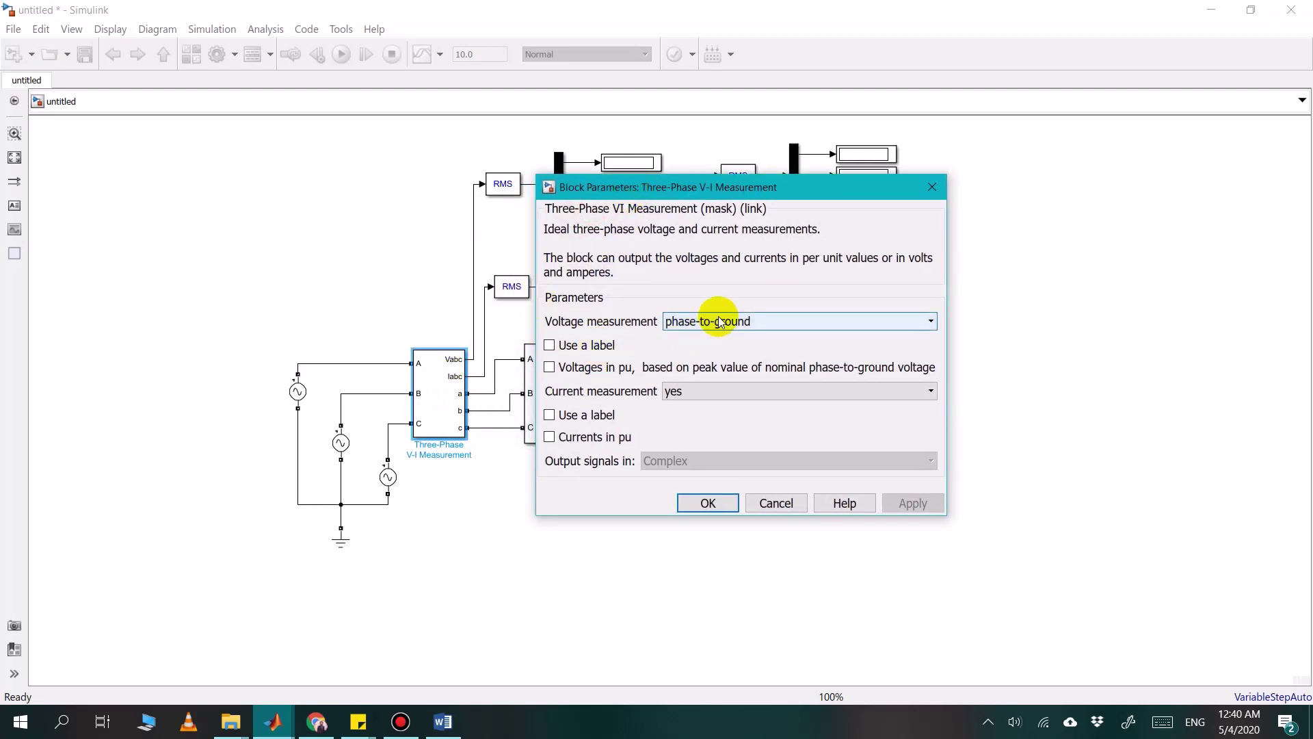
{"action": "left_click", "coordinate": [764, 319]}
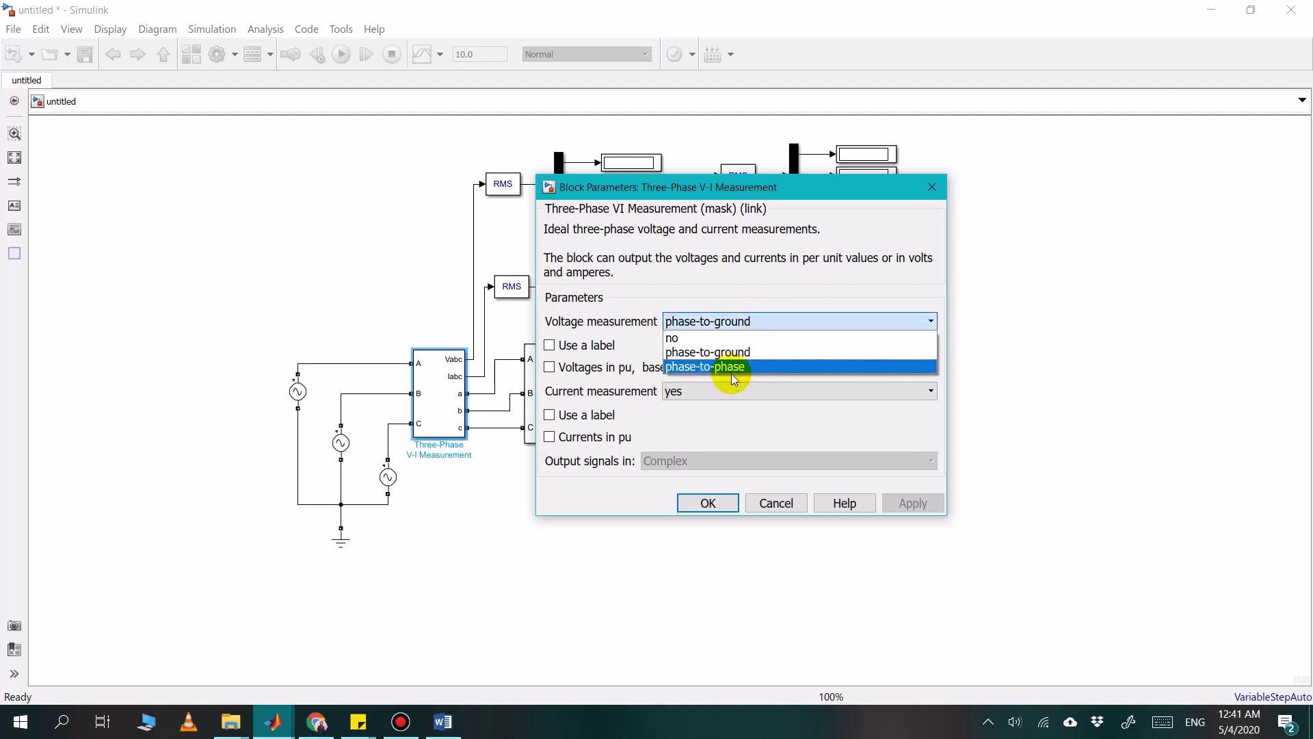
{"action": "left_click", "coordinate": [749, 291]}
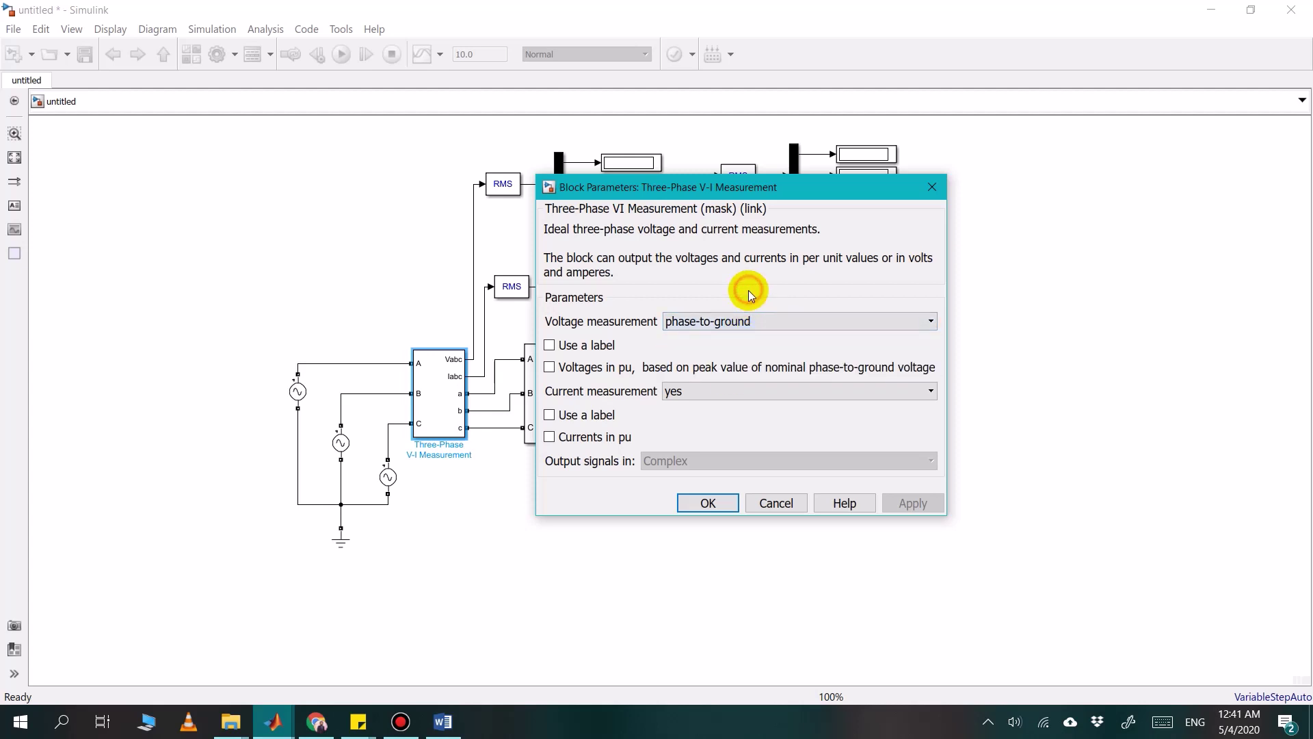
{"action": "left_click", "coordinate": [706, 504]}
{"action": "double_click", "coordinate": [673, 376]}
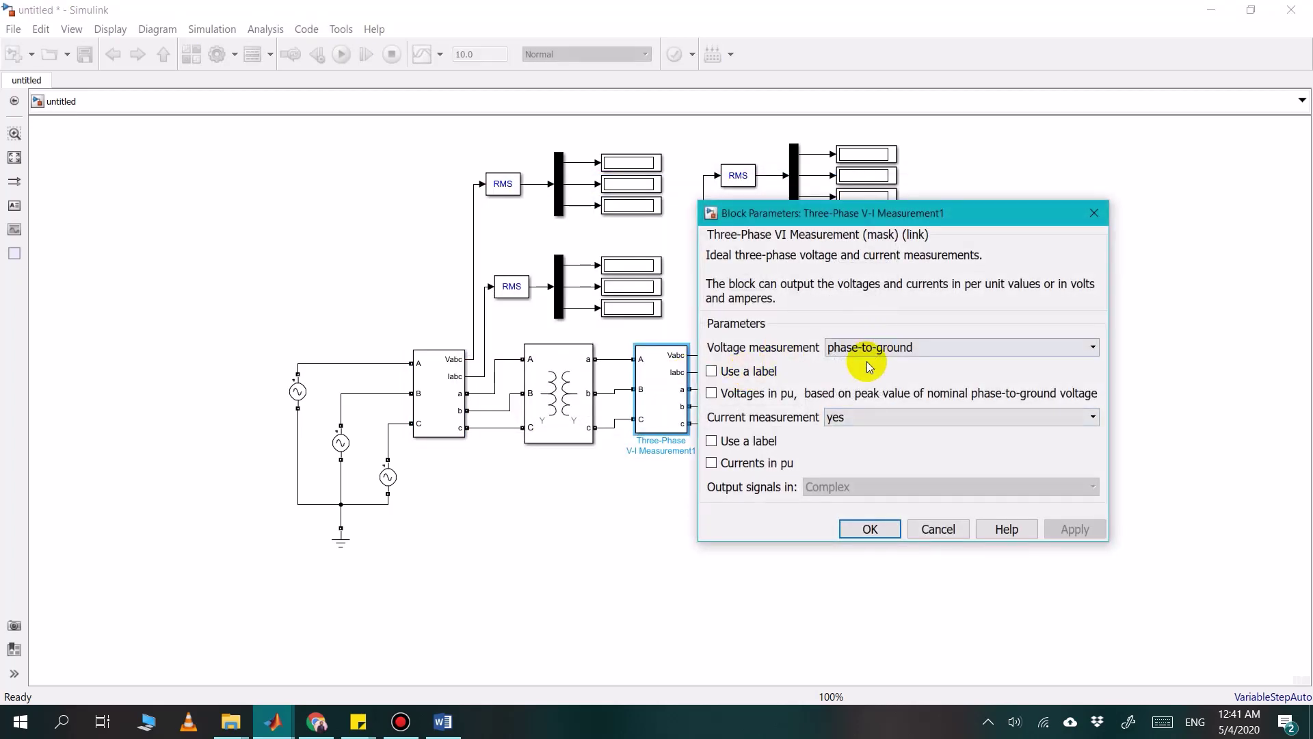
{"action": "left_click", "coordinate": [848, 534]}
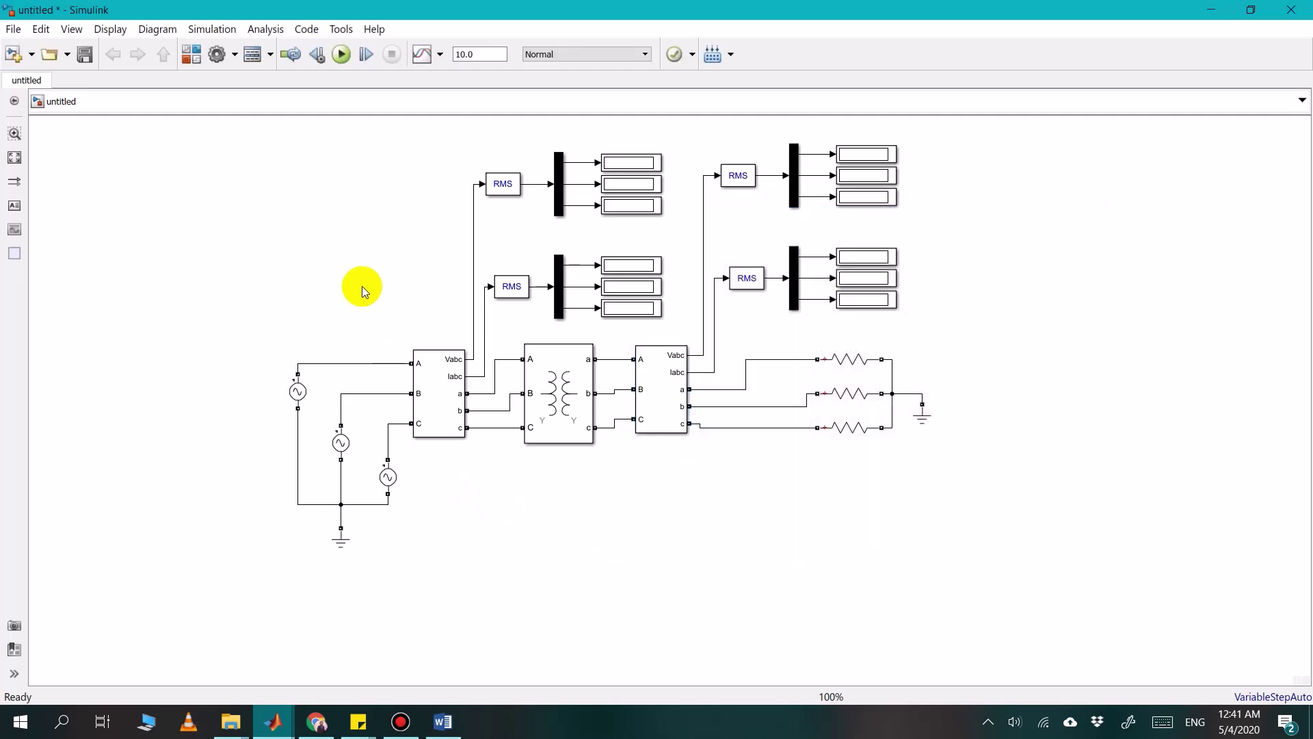
Search the Simulink block library for powergui
{"action": "left_click", "coordinate": [191, 64]}
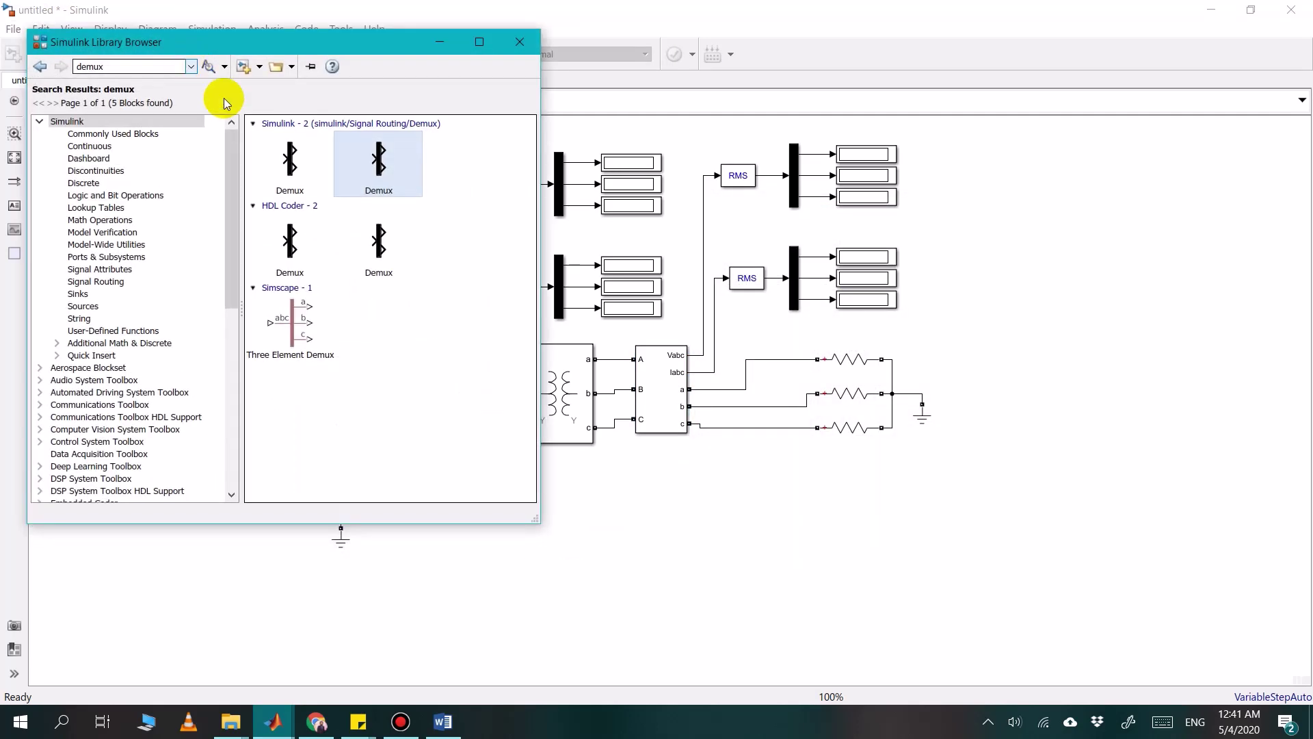
{"action": "double_click", "coordinate": [156, 66]}
{"action": "type", "text": "po"}
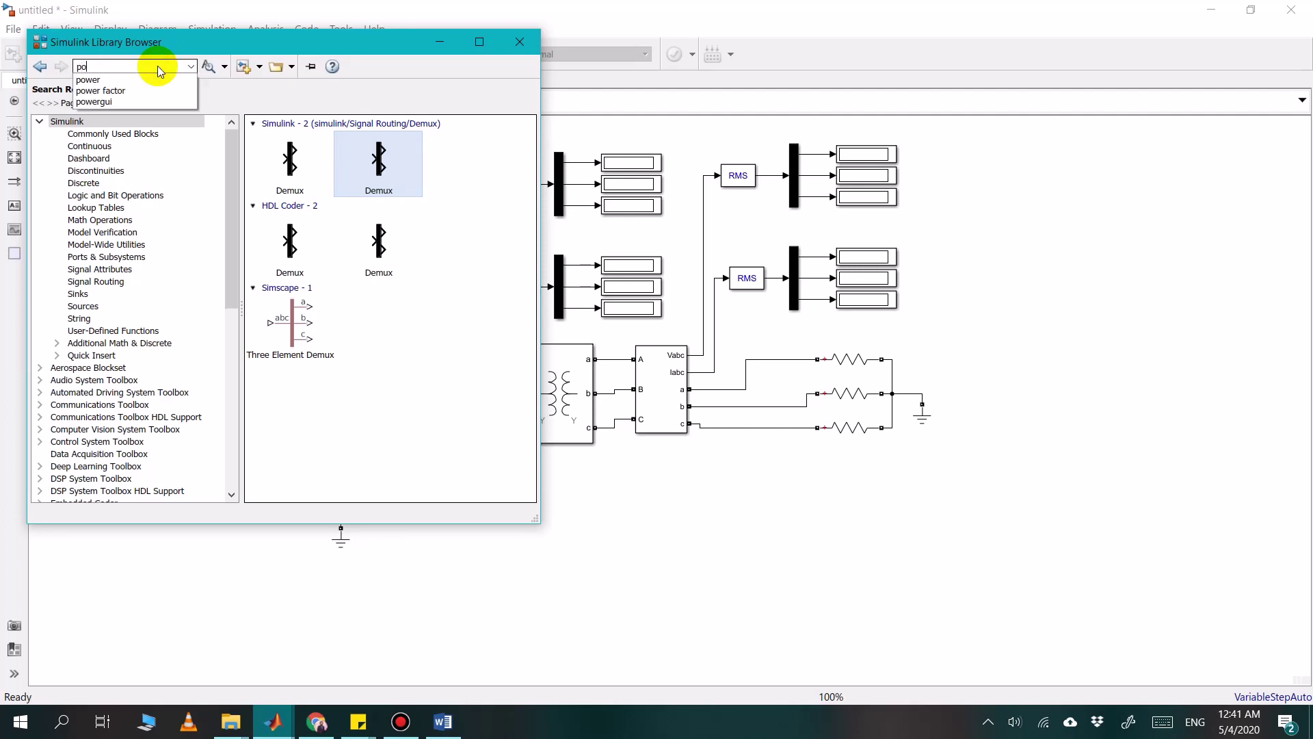
{"action": "type", "text": "wer factor"}
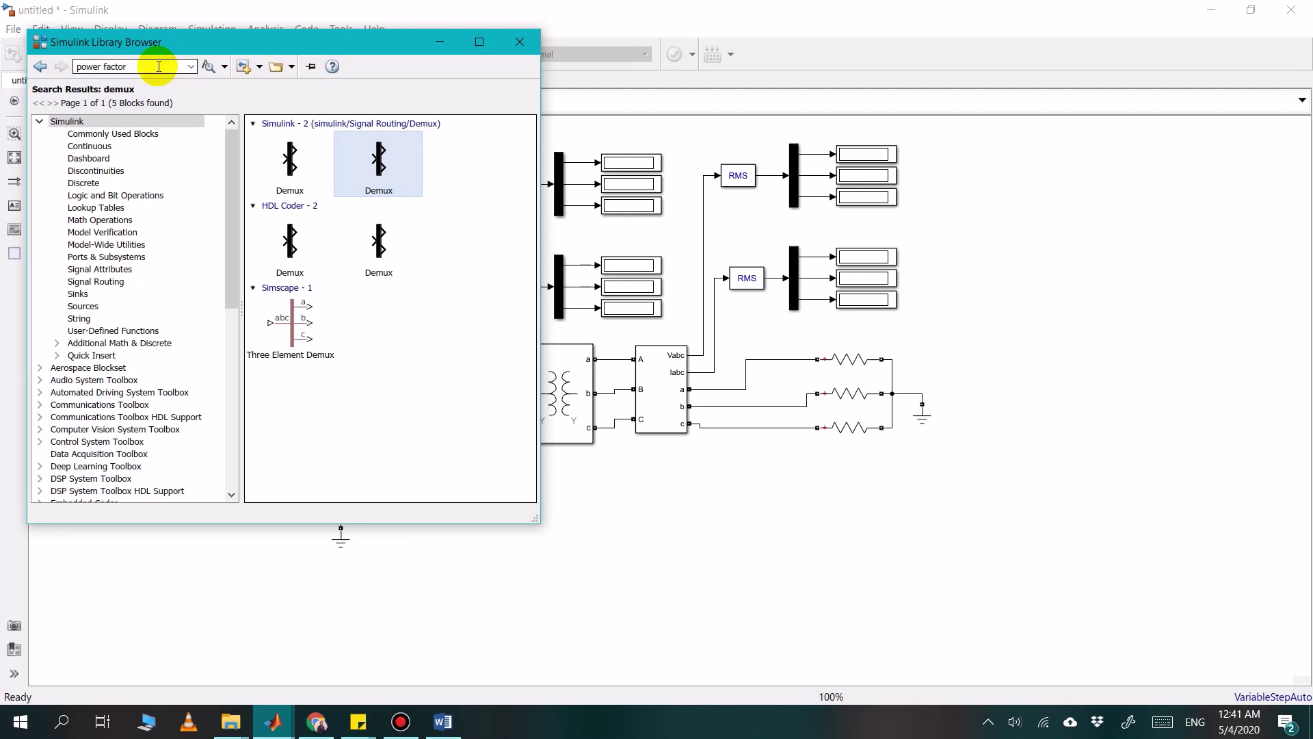
{"action": "triple_click", "coordinate": [159, 66]}
{"action": "type", "text": "powergui"}
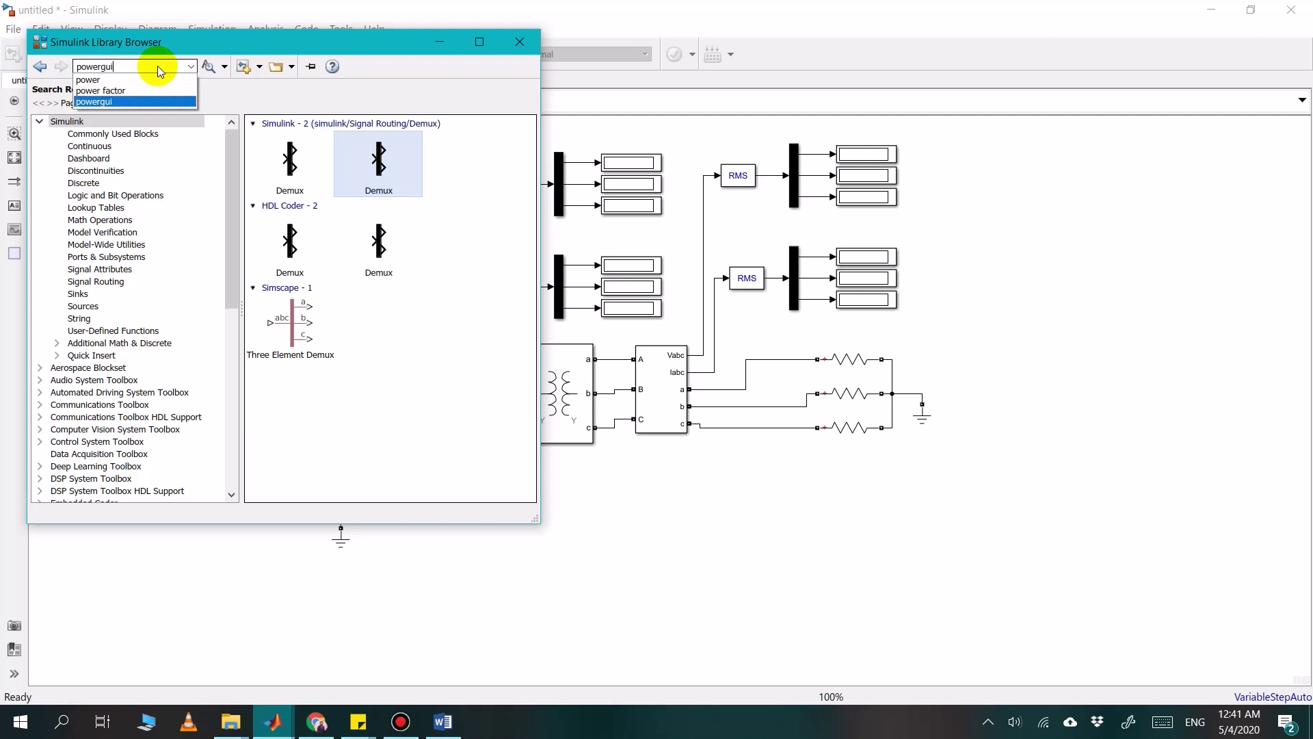
{"action": "key", "text": "Return"}
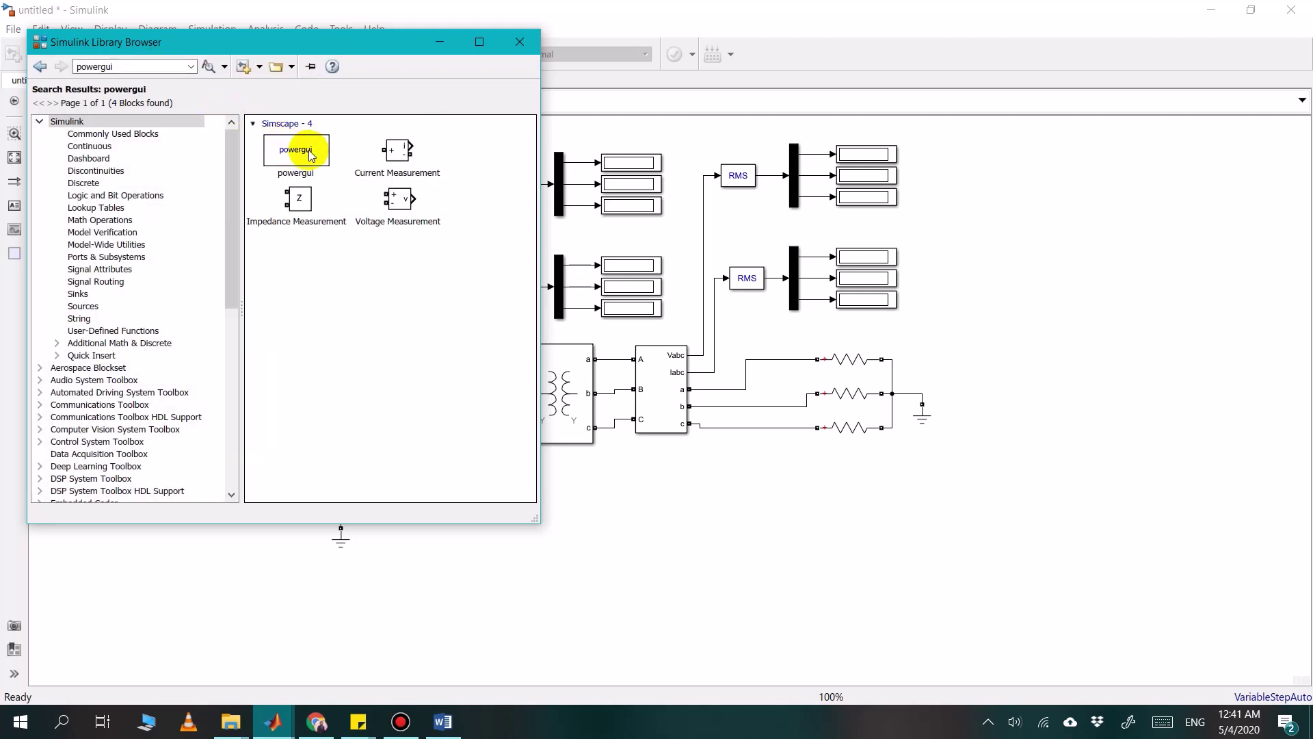
Add the powergui block to the model and place it in the empty area above the voltage sources
{"action": "left_click_drag", "start_coordinate": [306, 147], "coordinate": [673, 491]}
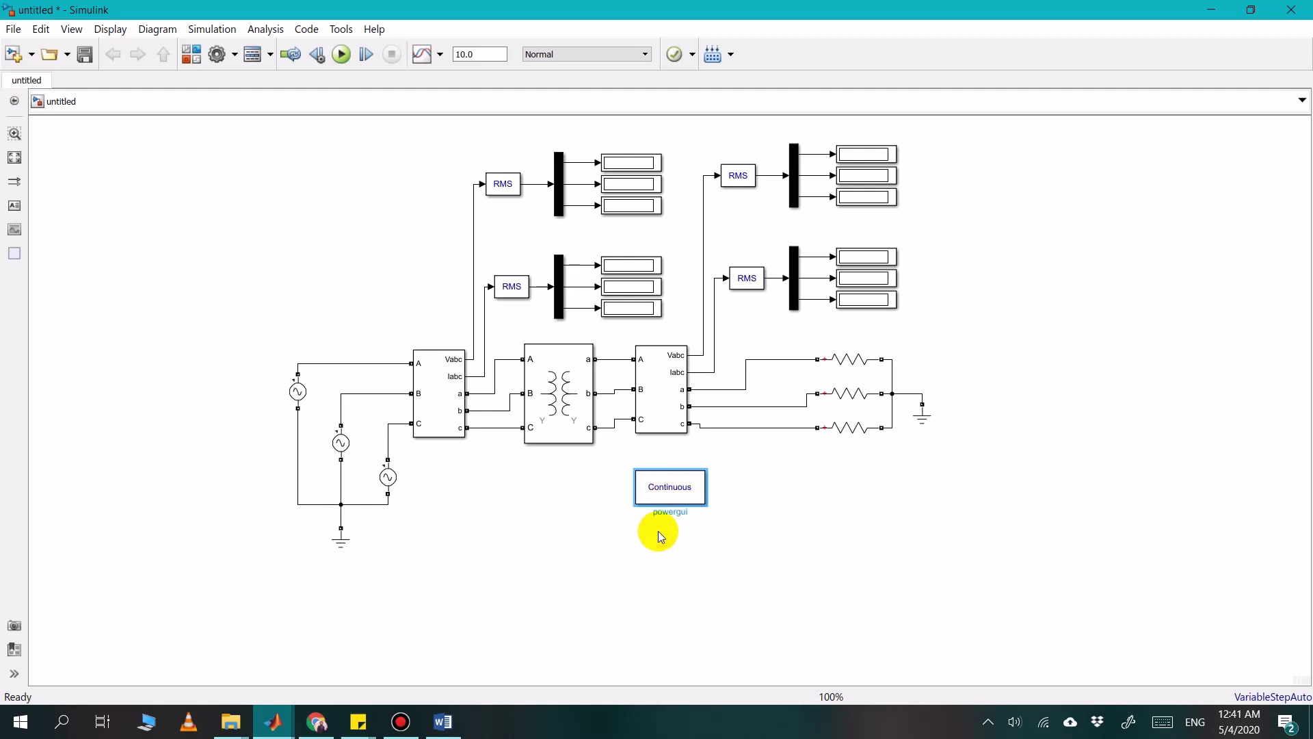
{"action": "key", "text": "ctrl+z"}
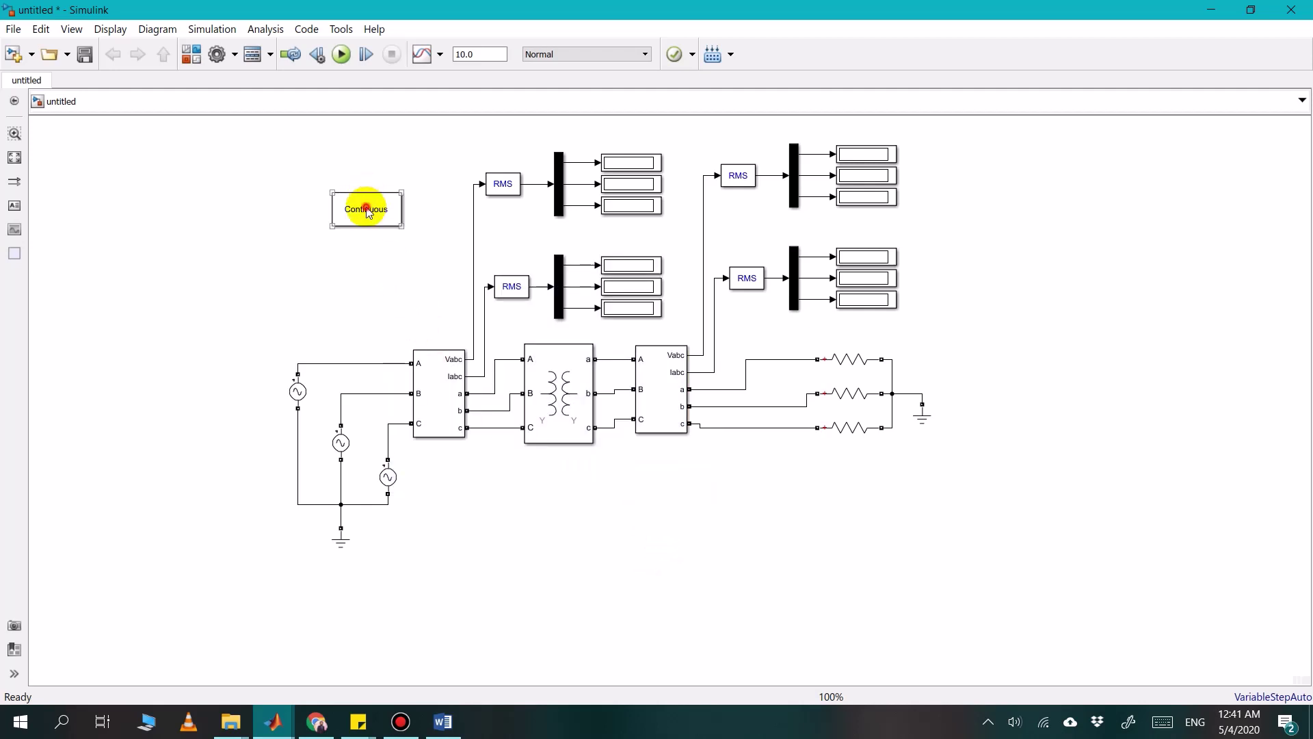
{"action": "left_click_drag", "start_coordinate": [363, 205], "coordinate": [387, 229]}
{"action": "left_click", "coordinate": [271, 205]}
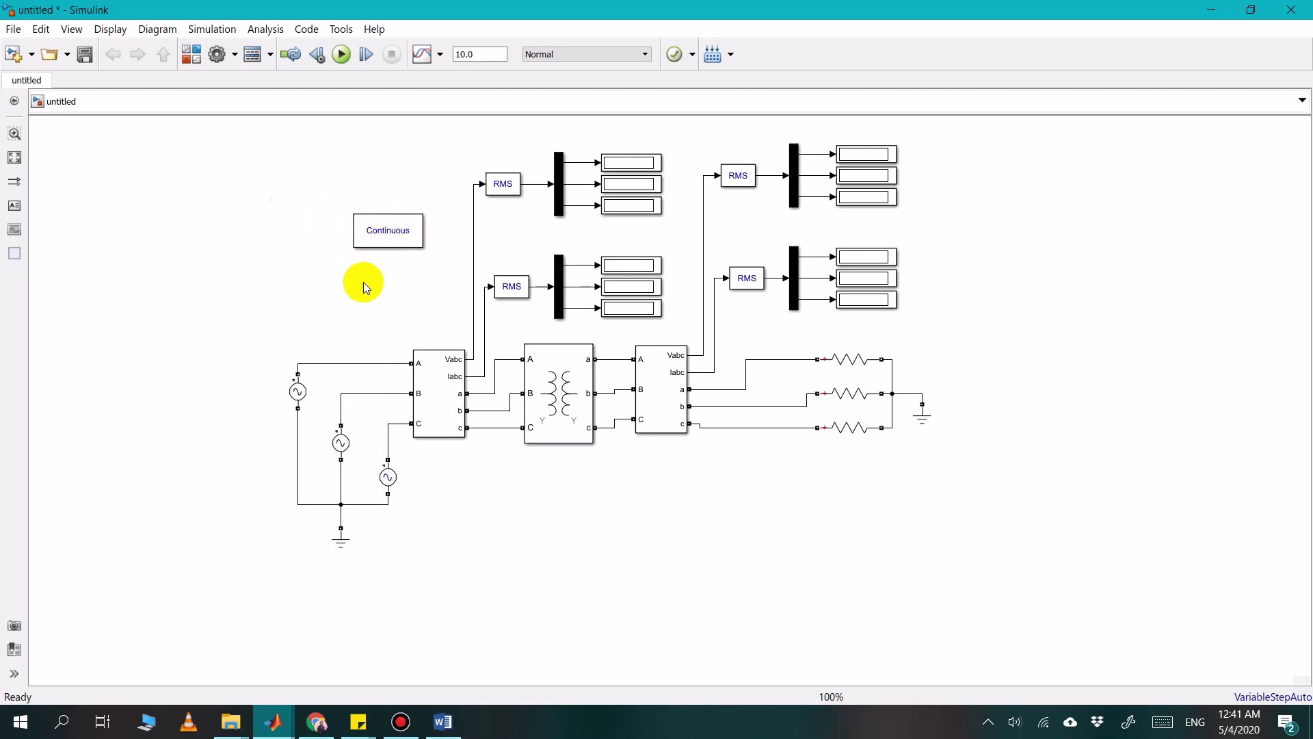
Set the simulation stop time to 1 and run the simulation
{"action": "double_click", "coordinate": [481, 57]}
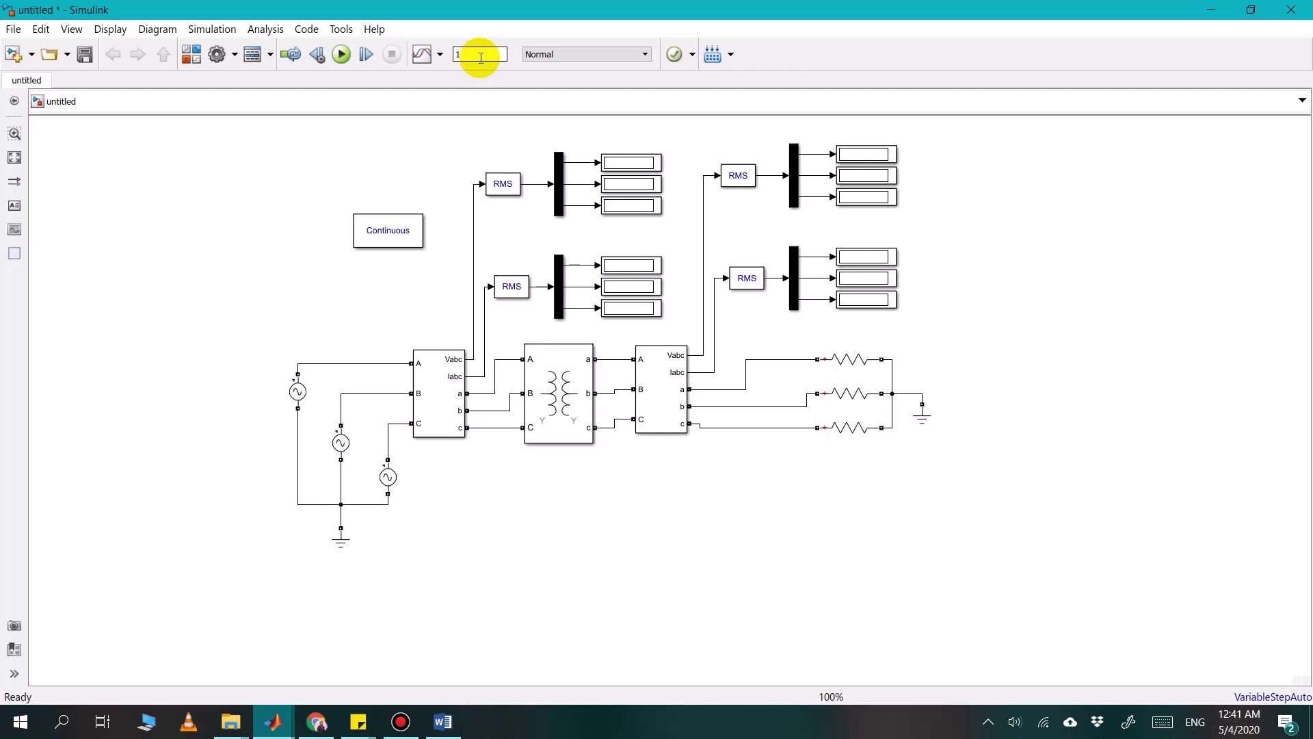
{"action": "left_click", "coordinate": [348, 60]}
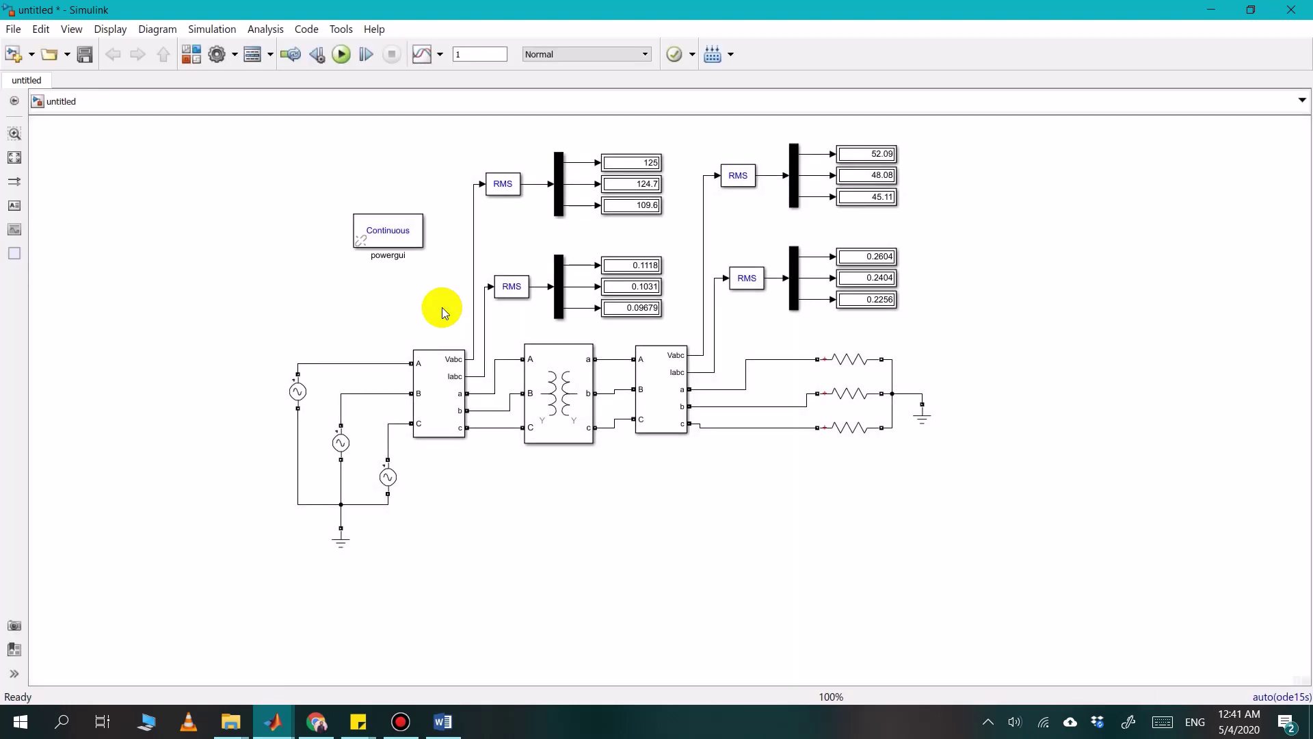
{"action": "left_click", "coordinate": [607, 263]}
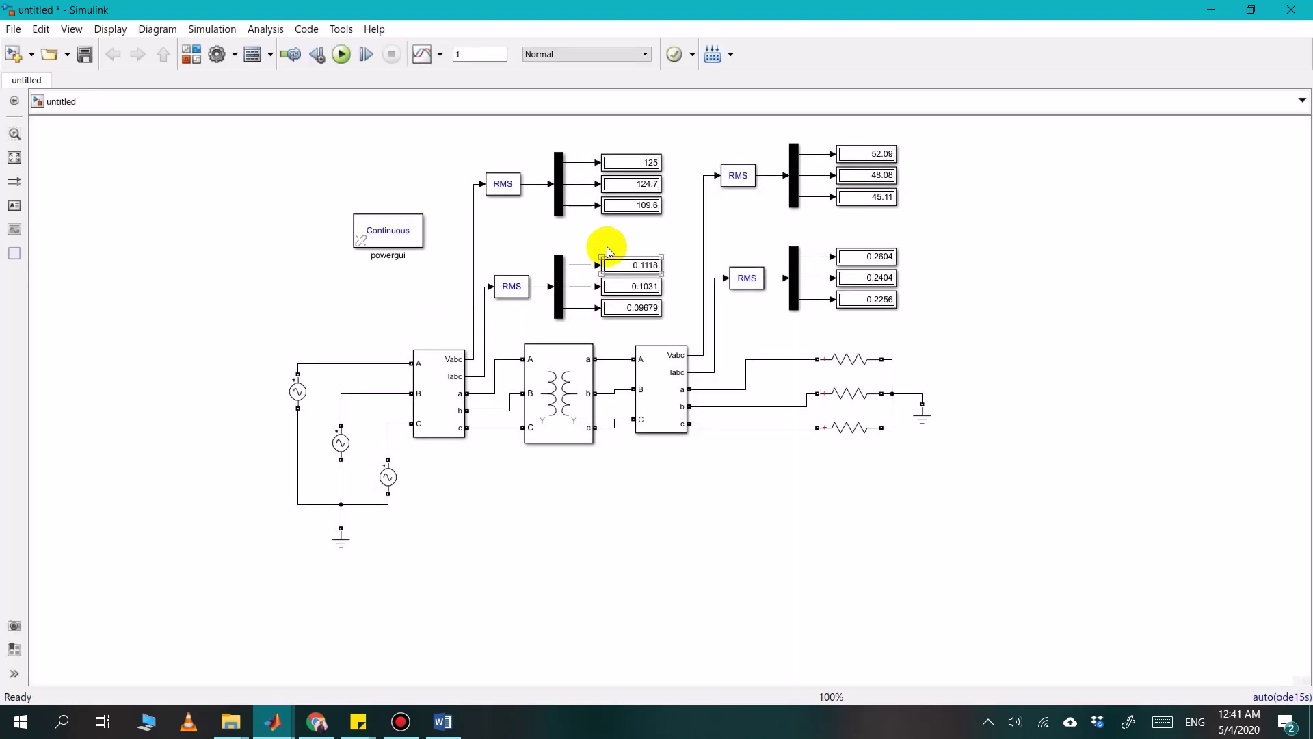
{"action": "left_click", "coordinate": [557, 359]}
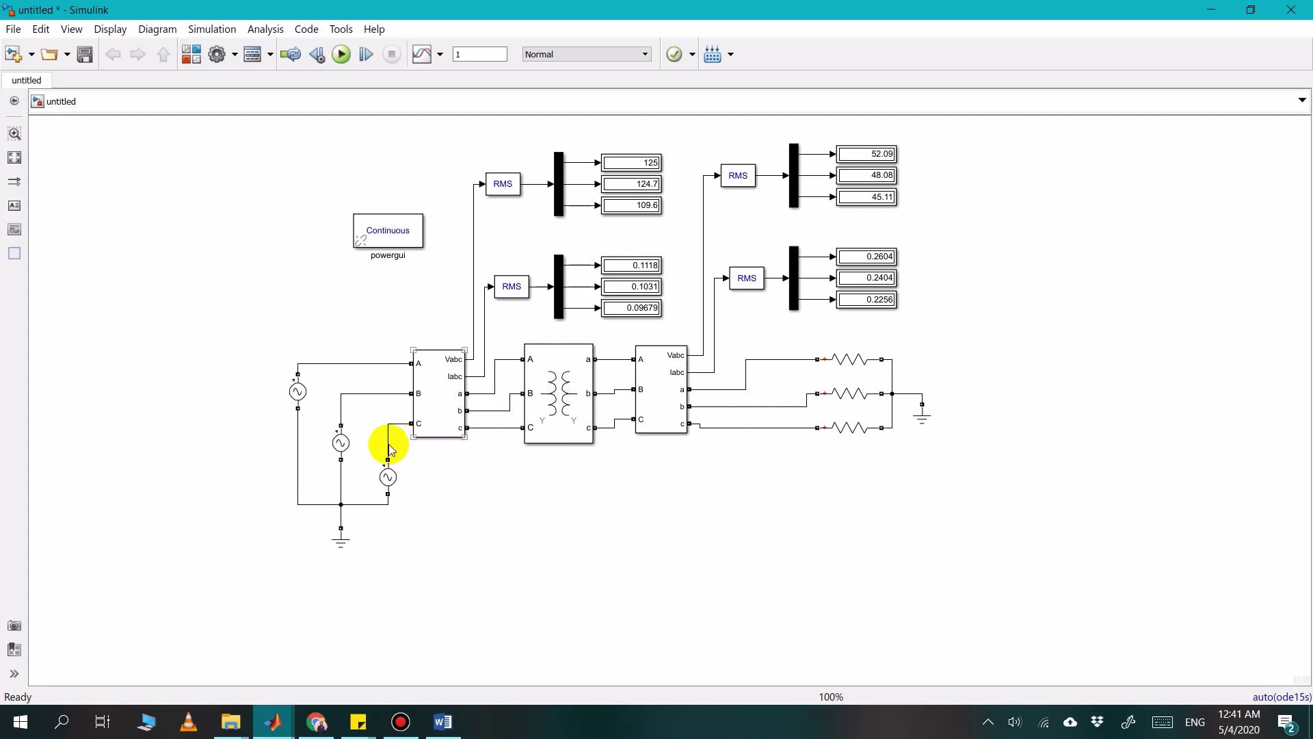
Check the amplitude, phase and frequency parameters of the three AC voltage sources
{"action": "left_click", "coordinate": [298, 391]}
{"action": "double_click", "coordinate": [299, 392]}
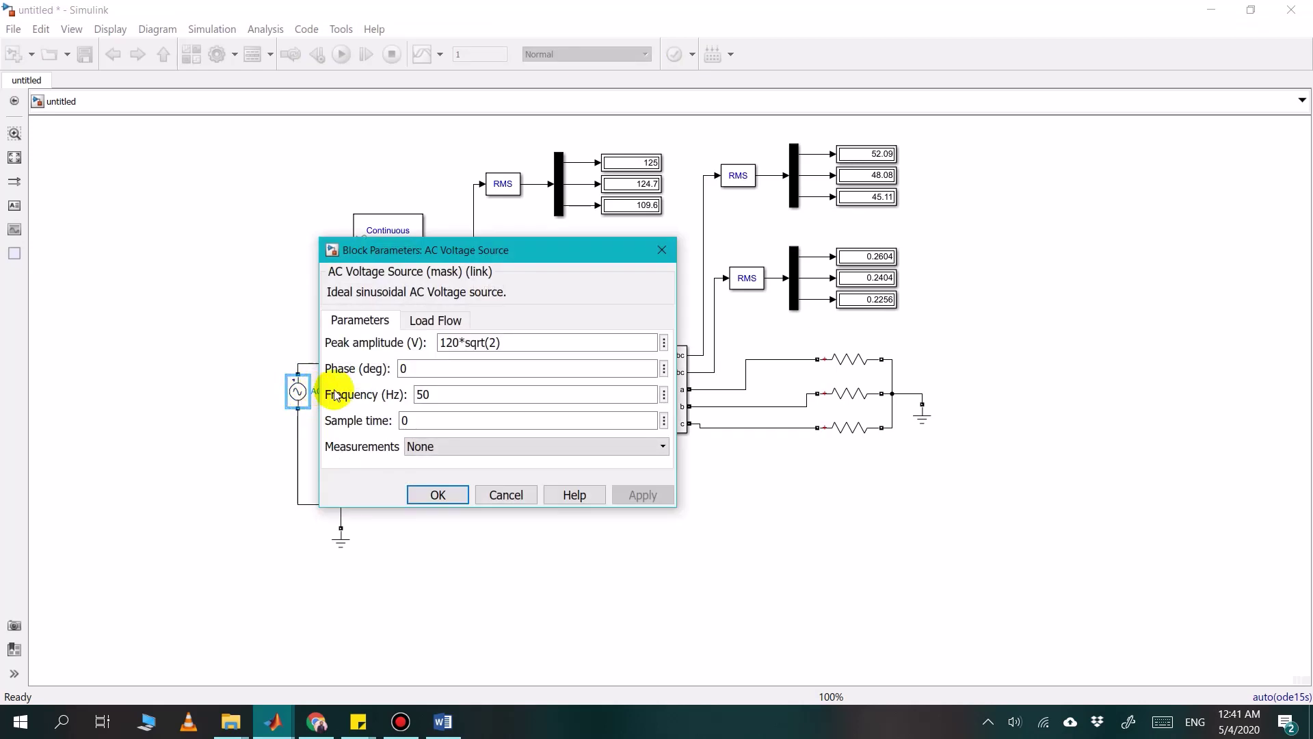
{"action": "left_click", "coordinate": [451, 498]}
{"action": "double_click", "coordinate": [342, 446]}
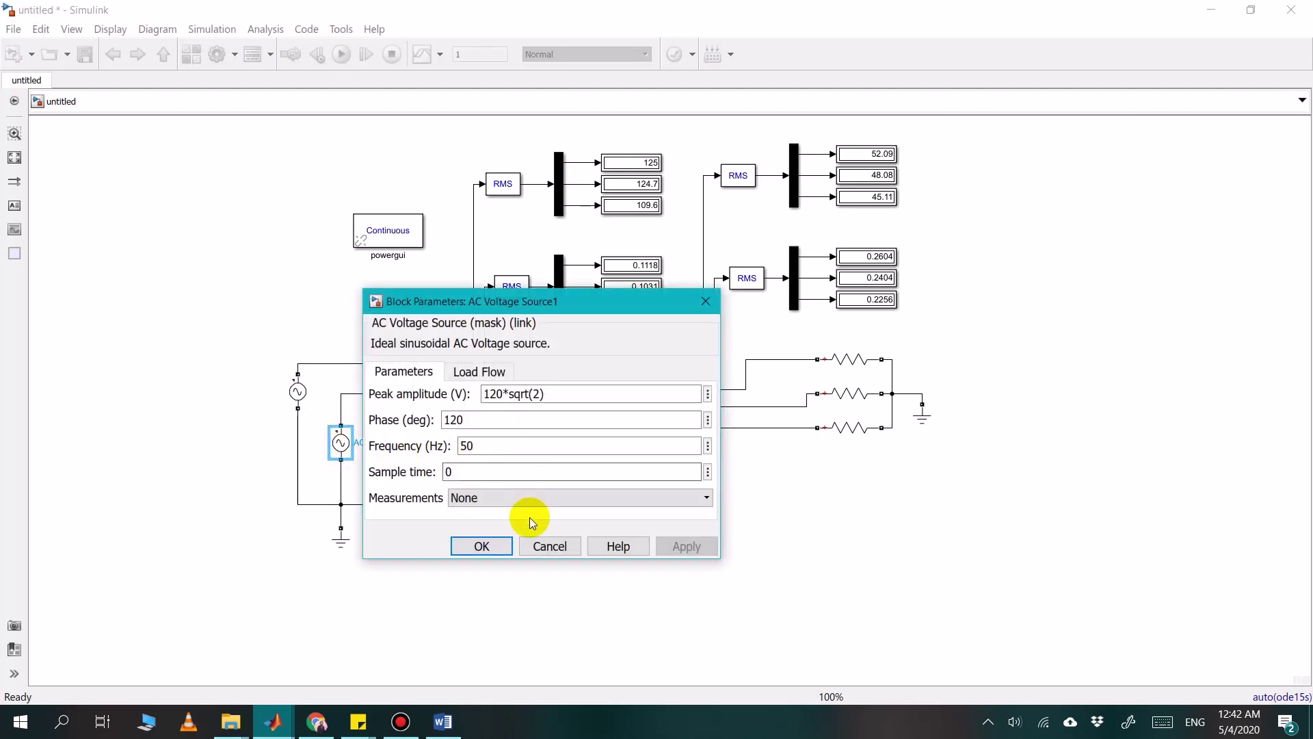
{"action": "left_click", "coordinate": [482, 547]}
{"action": "left_click", "coordinate": [385, 478]}
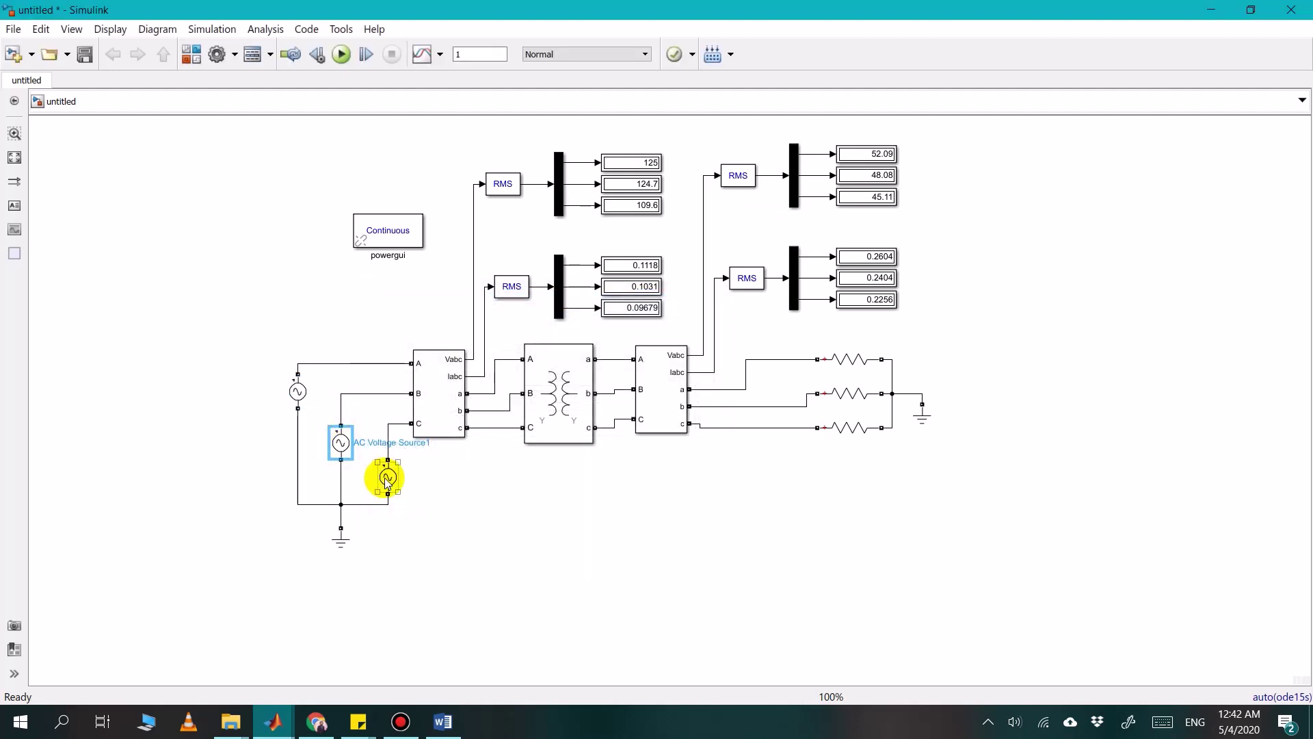
{"action": "double_click", "coordinate": [387, 481]}
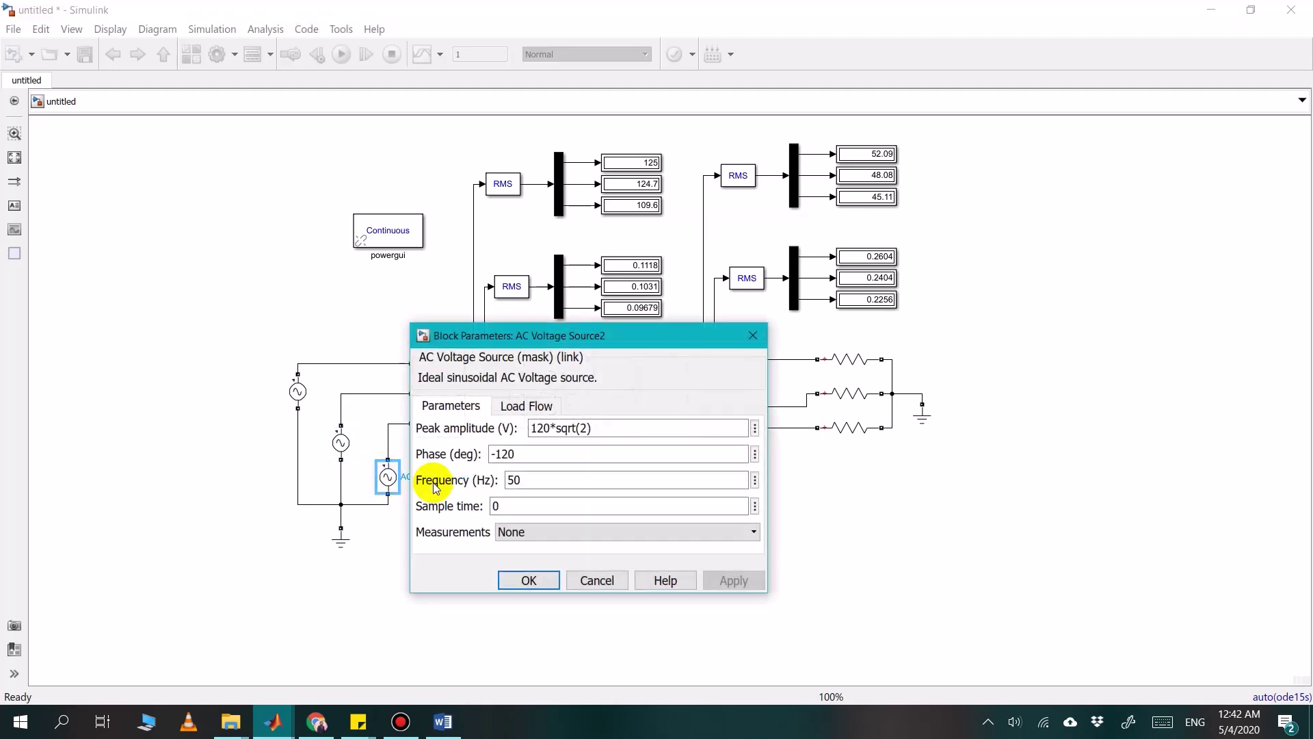
{"action": "left_click", "coordinate": [530, 580]}
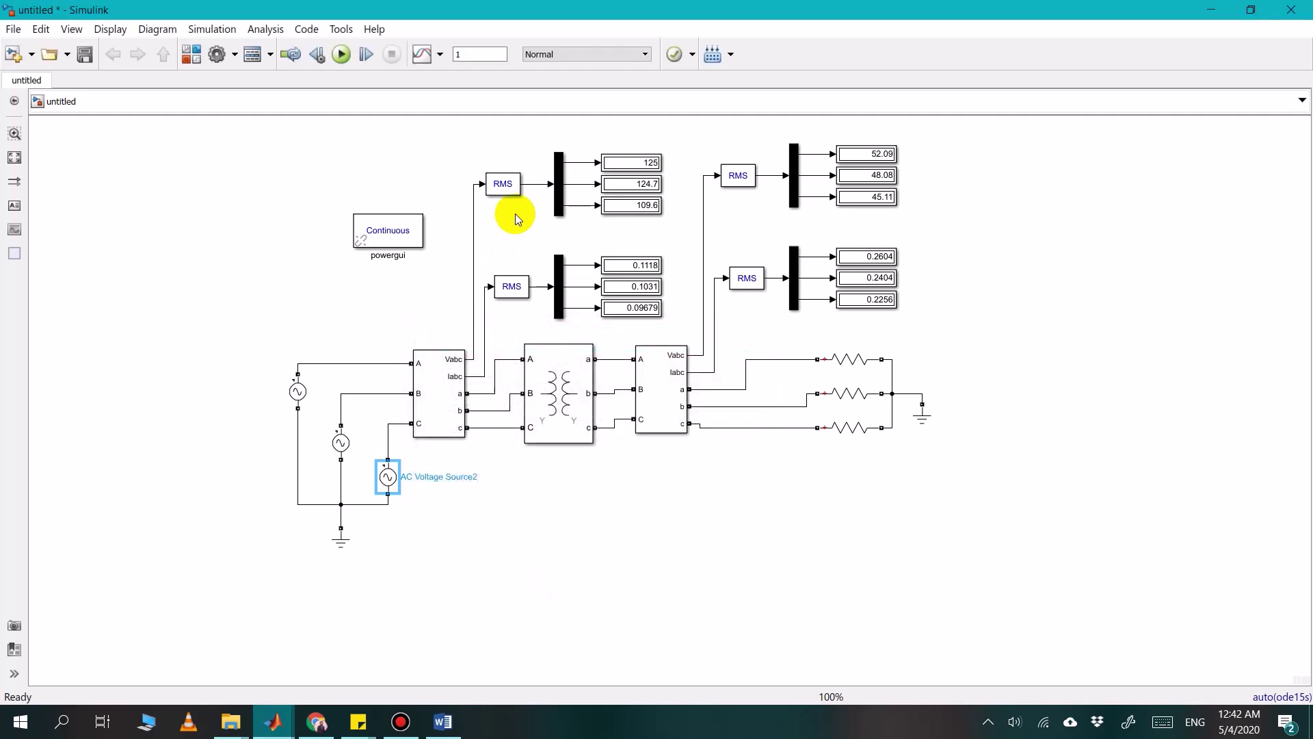
Check the voltage and current measurement settings of the source-side Three-Phase V-I Measurement block
{"action": "left_click", "coordinate": [454, 379]}
{"action": "double_click", "coordinate": [453, 378]}
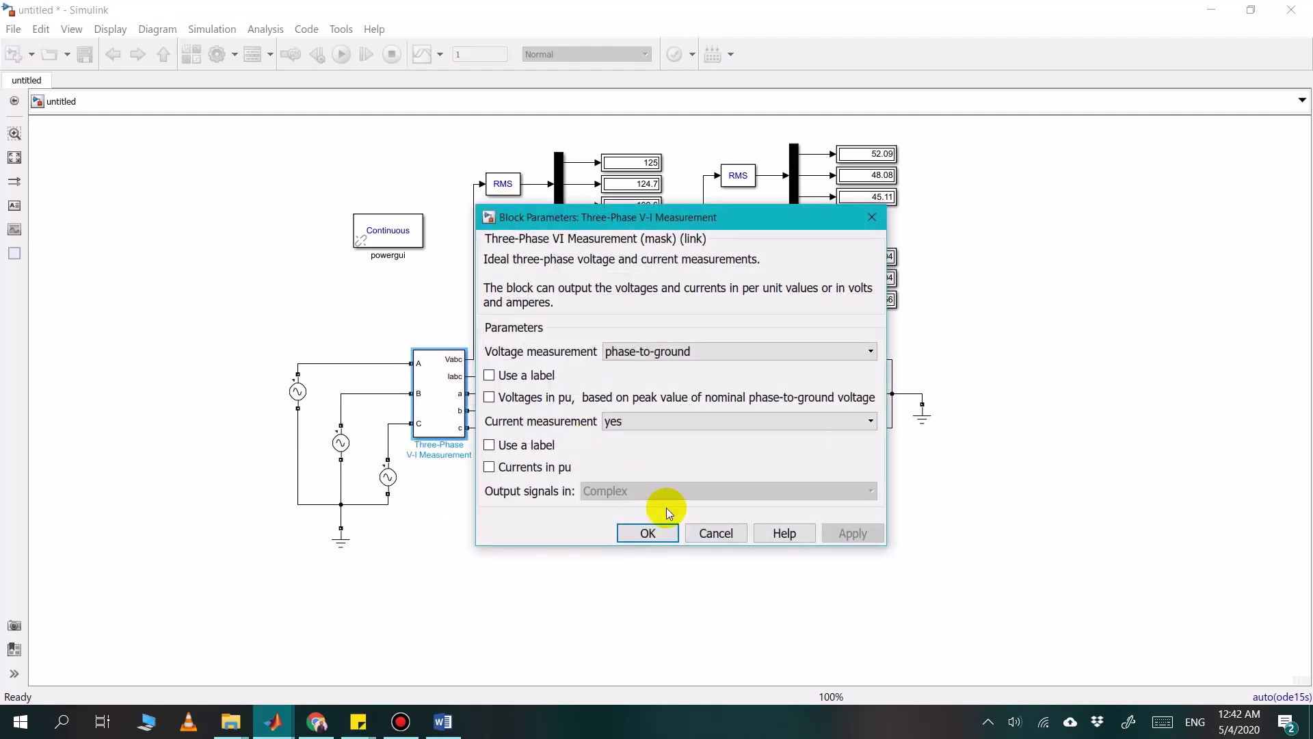
{"action": "left_click", "coordinate": [648, 534]}
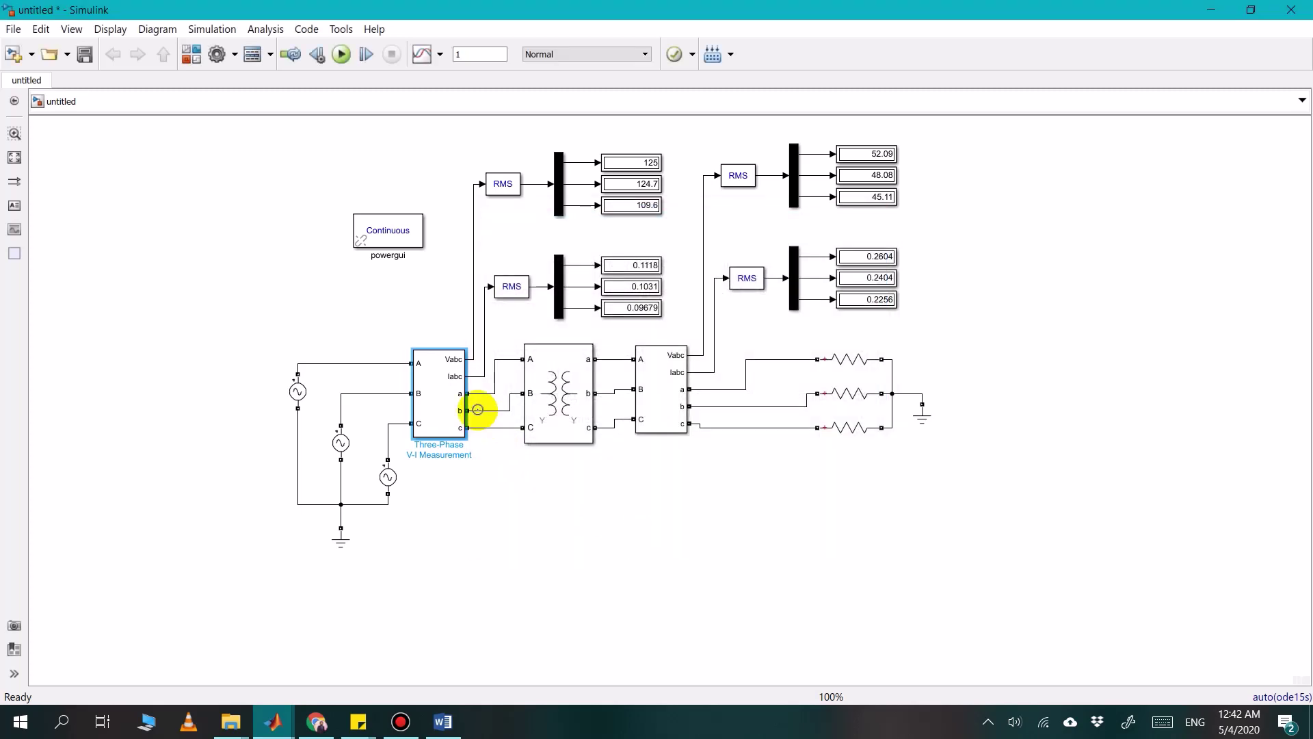
{"action": "left_click", "coordinate": [441, 389]}
{"action": "double_click", "coordinate": [442, 390]}
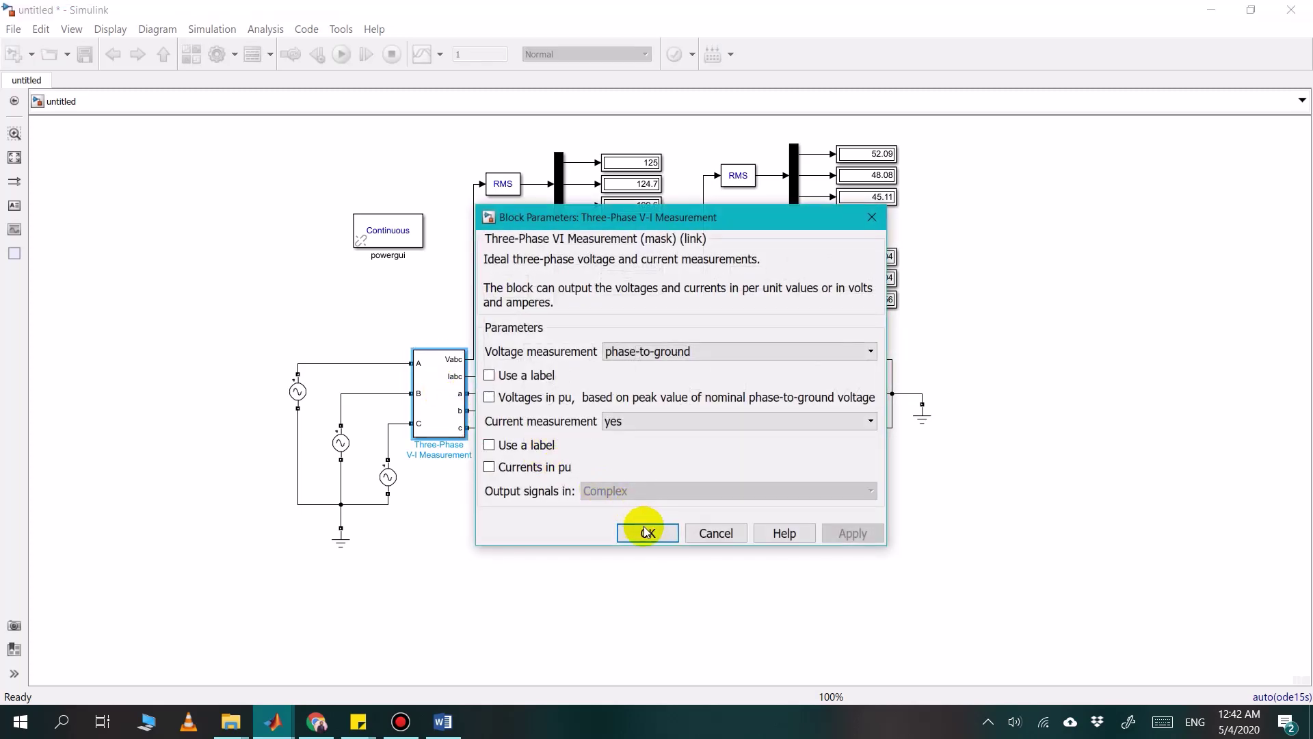
{"action": "left_click", "coordinate": [642, 540]}
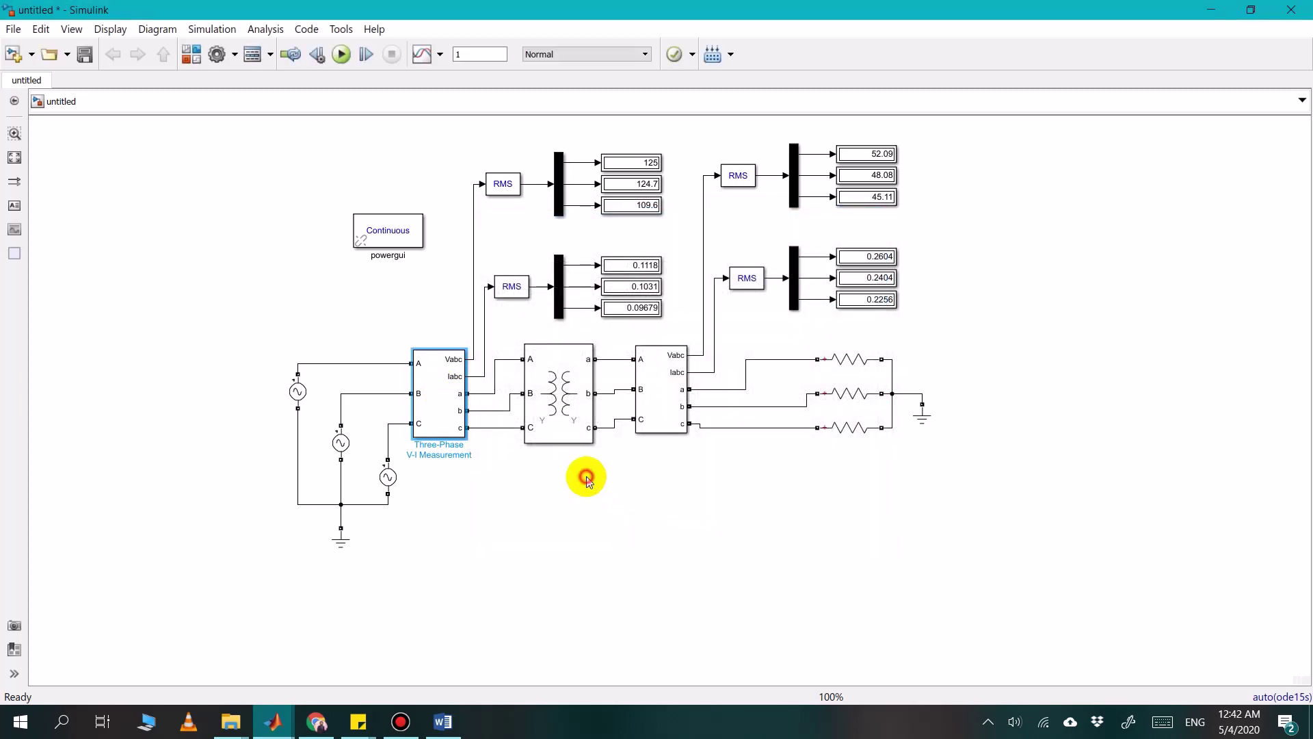
Examine the three source-side RMS voltage displays
{"action": "left_click", "coordinate": [586, 479]}
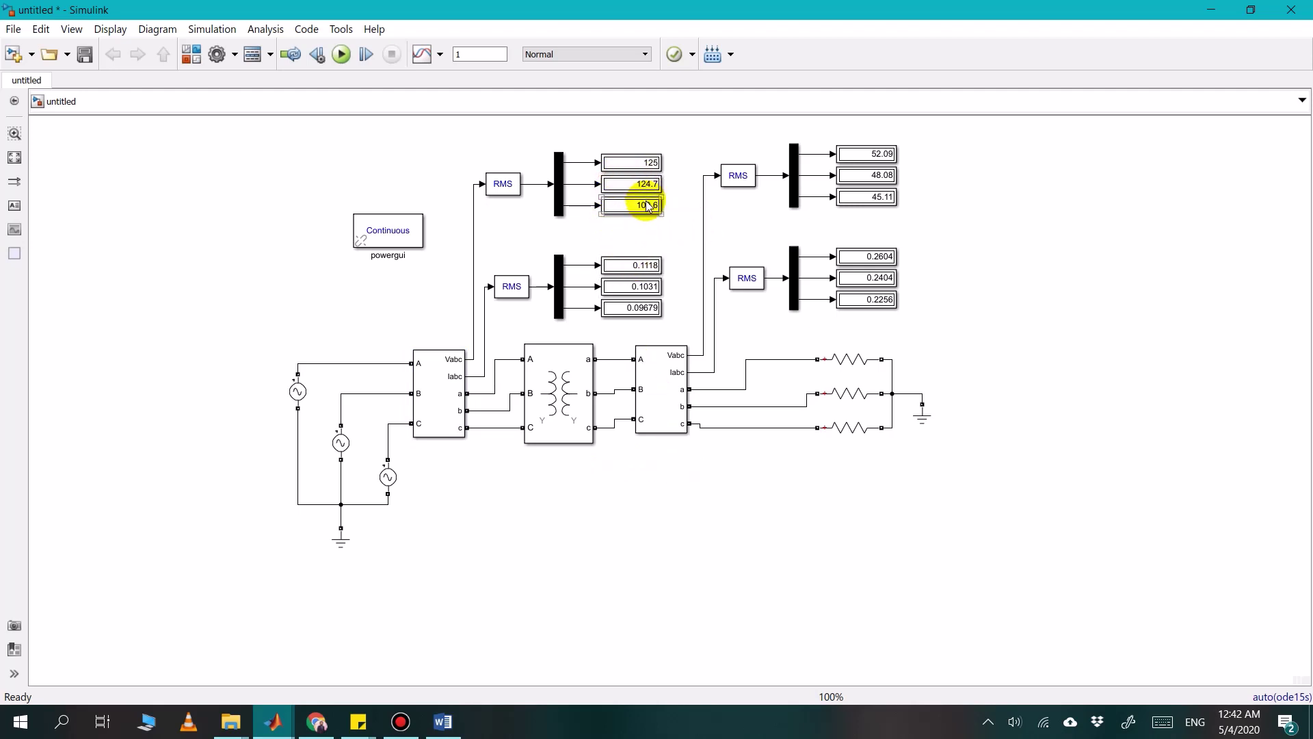
{"action": "left_click", "coordinate": [644, 165]}
{"action": "left_click", "coordinate": [646, 206]}
{"action": "left_click", "coordinate": [626, 186]}
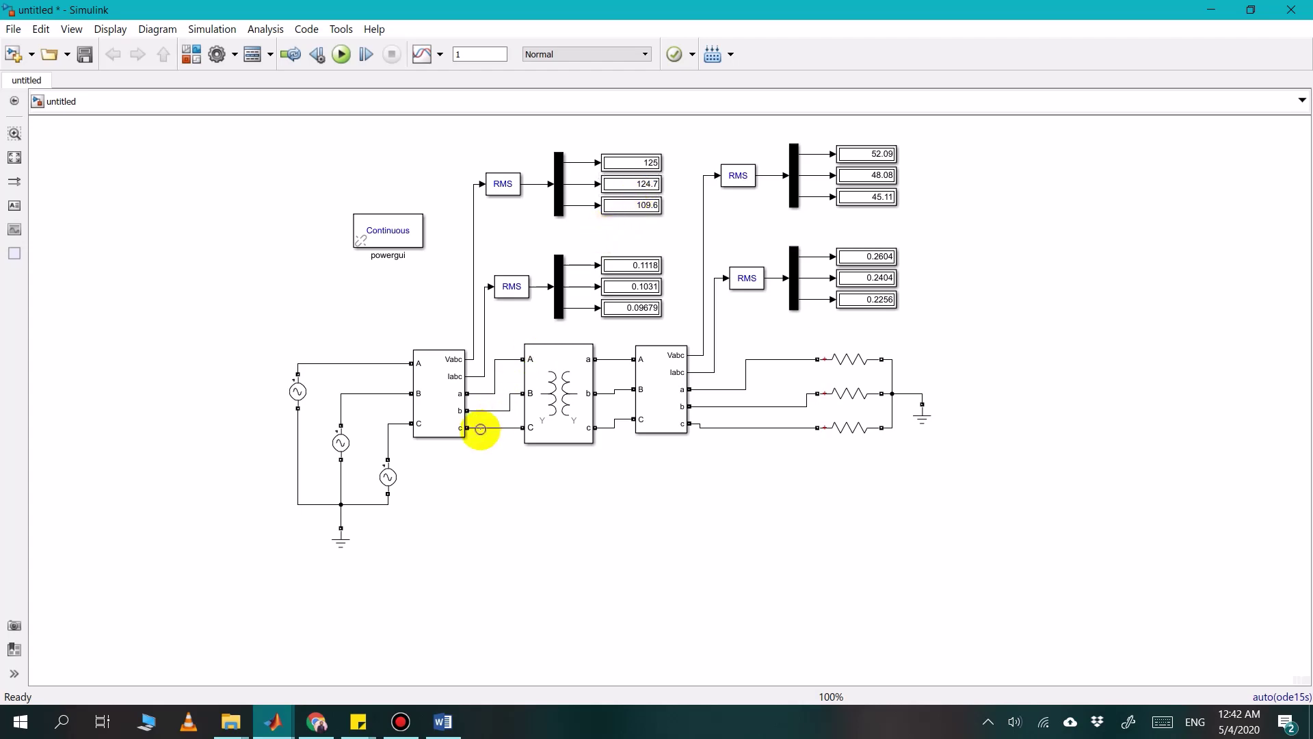
Review the winding configuration, parameters and advanced settings of the Three-Phase Transformer block
{"action": "left_click", "coordinate": [571, 399]}
{"action": "double_click", "coordinate": [571, 398]}
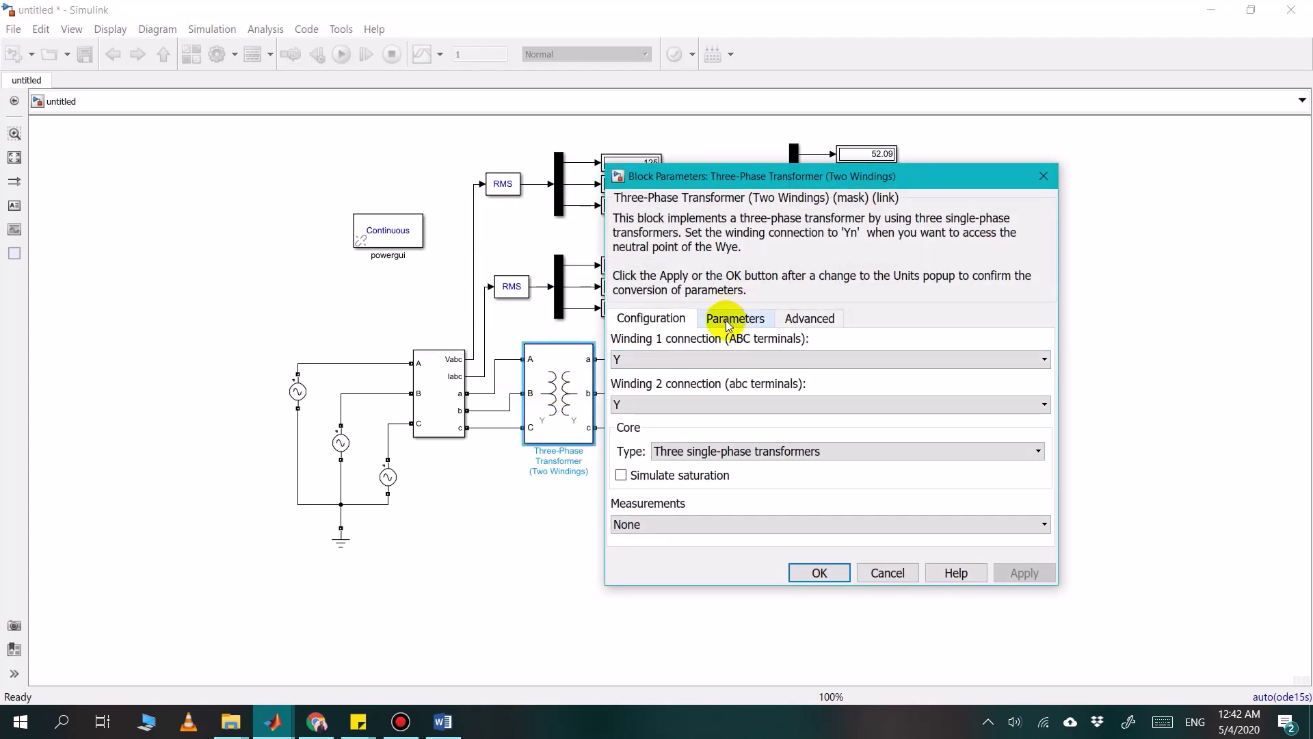
{"action": "left_click", "coordinate": [728, 323]}
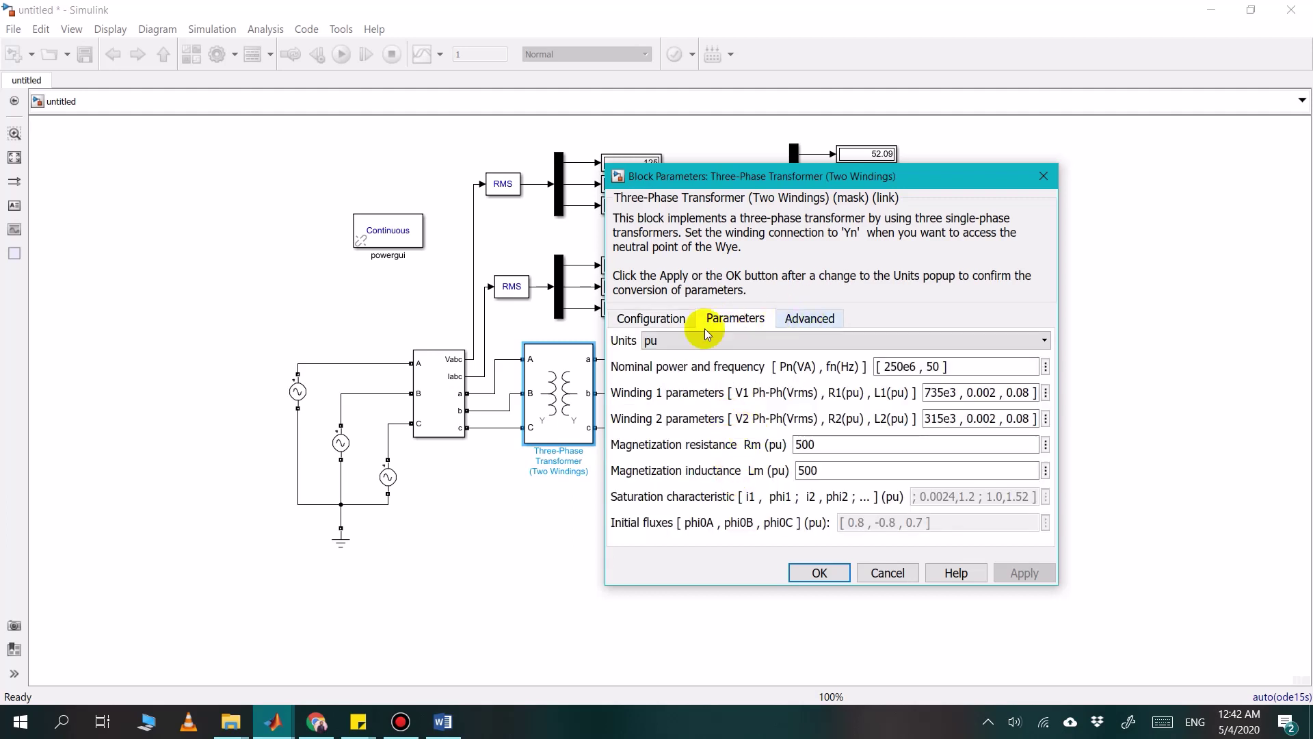
{"action": "left_click", "coordinate": [671, 316]}
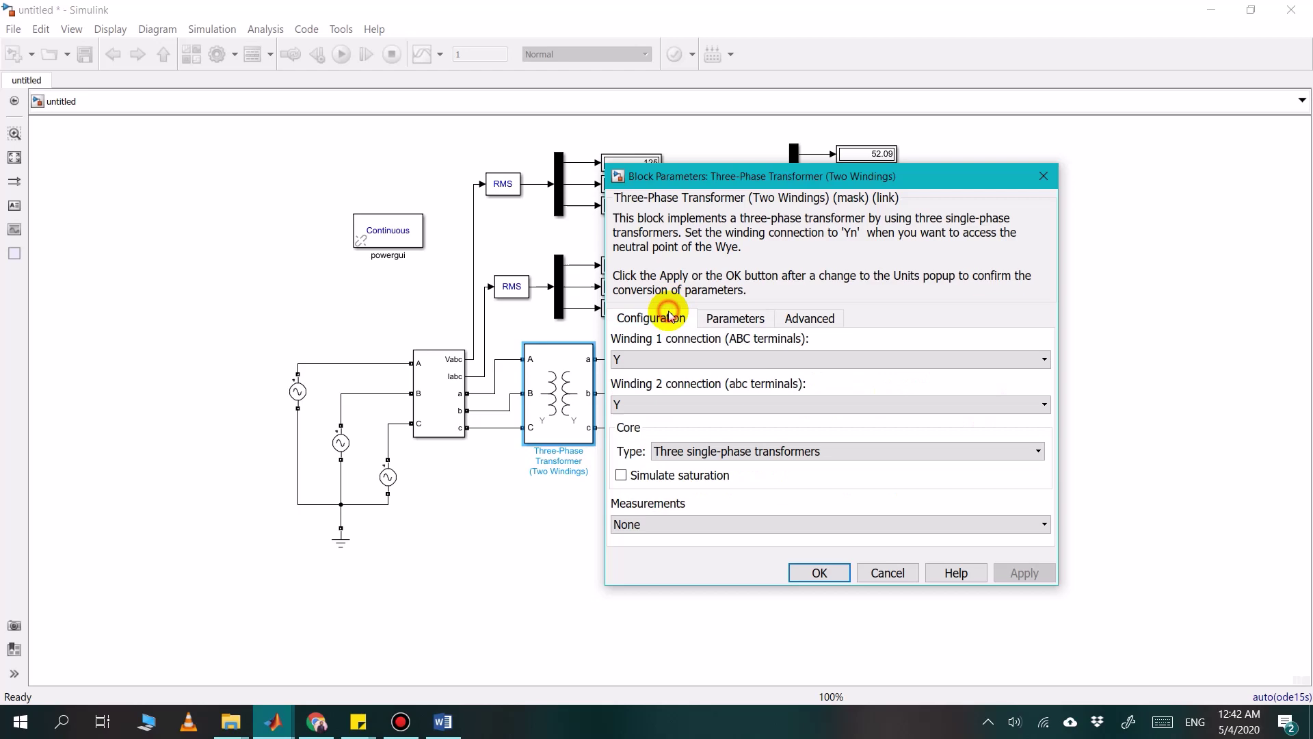
{"action": "left_click", "coordinate": [807, 316]}
{"action": "left_click", "coordinate": [823, 580]}
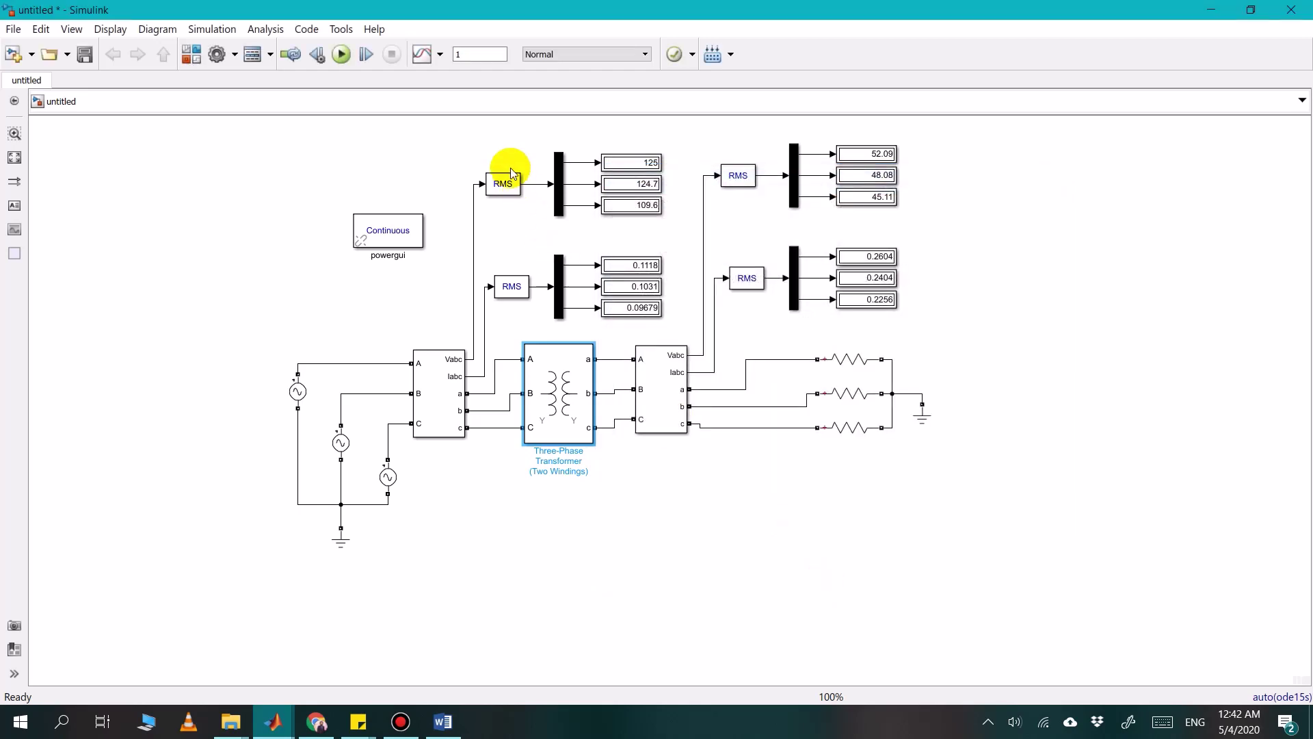
Set the source-side voltage RMS block to a fundamental frequency of 50 Hz and an initial RMS value of 0
{"action": "double_click", "coordinate": [505, 183]}
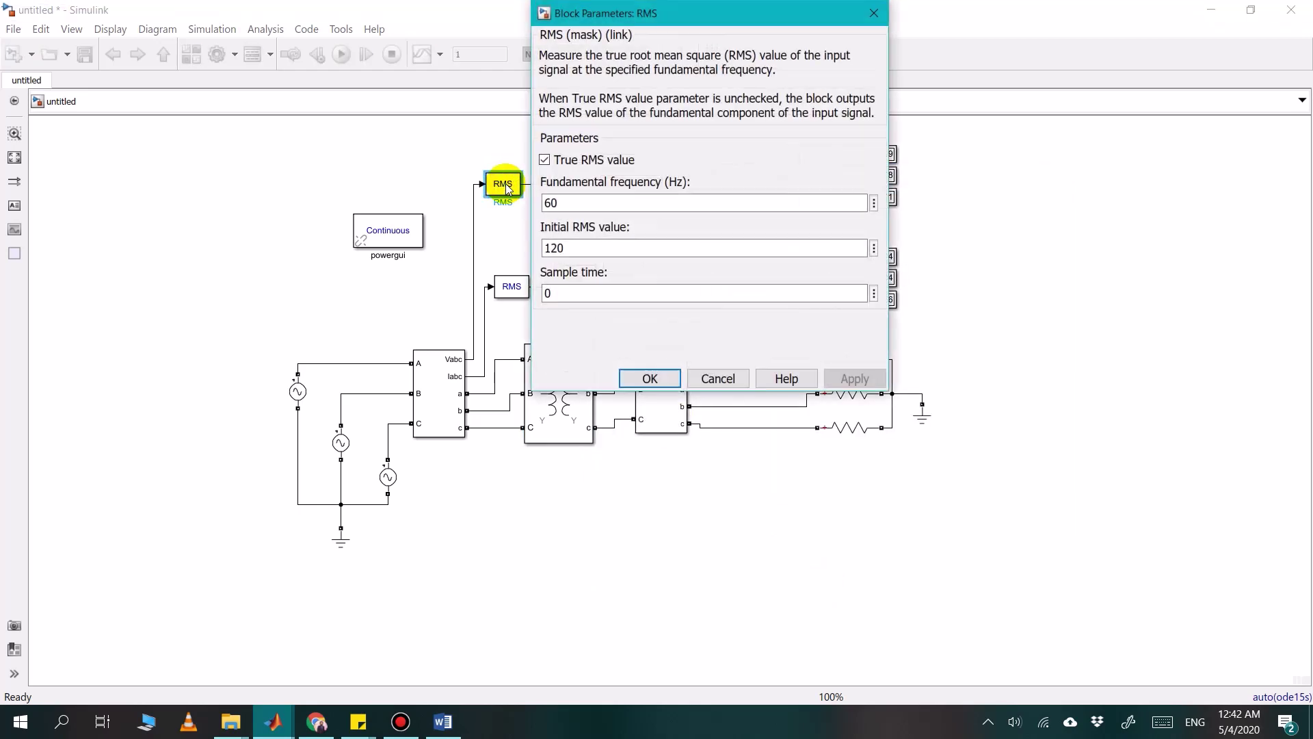
{"action": "double_click", "coordinate": [593, 204]}
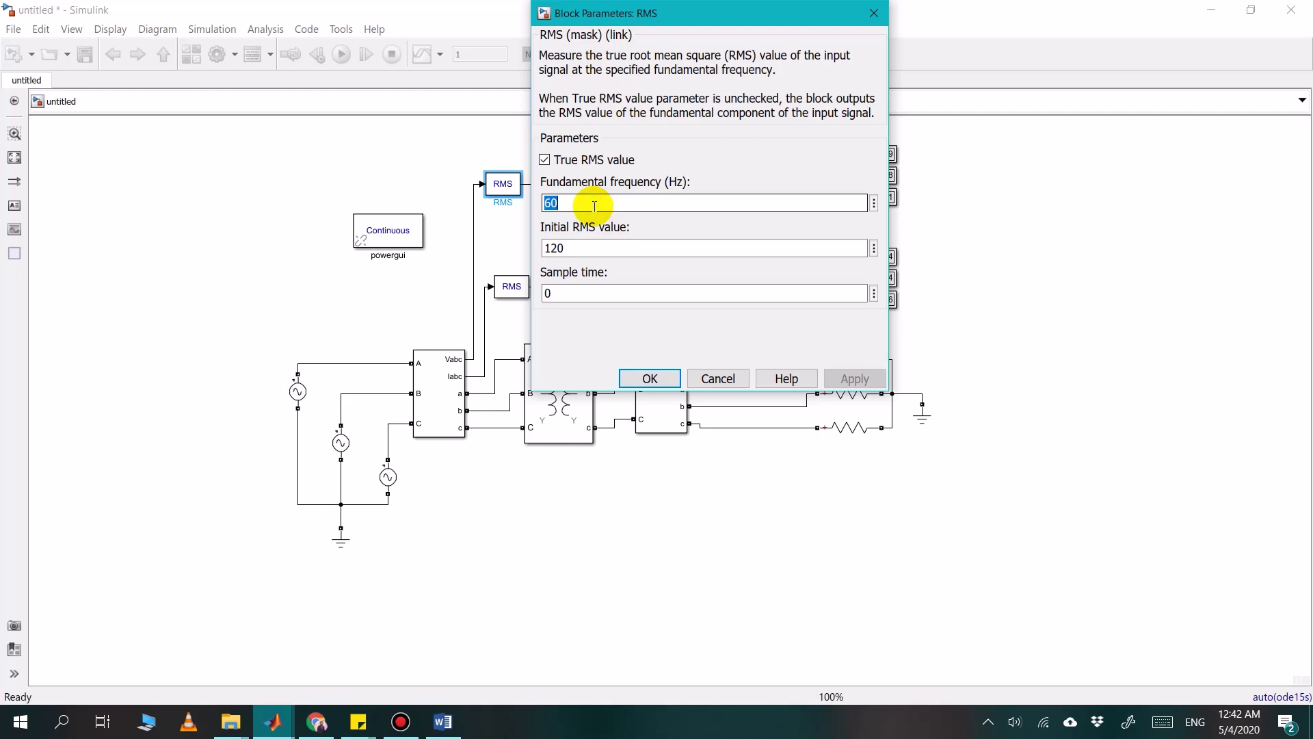
{"action": "type", "text": "5"}
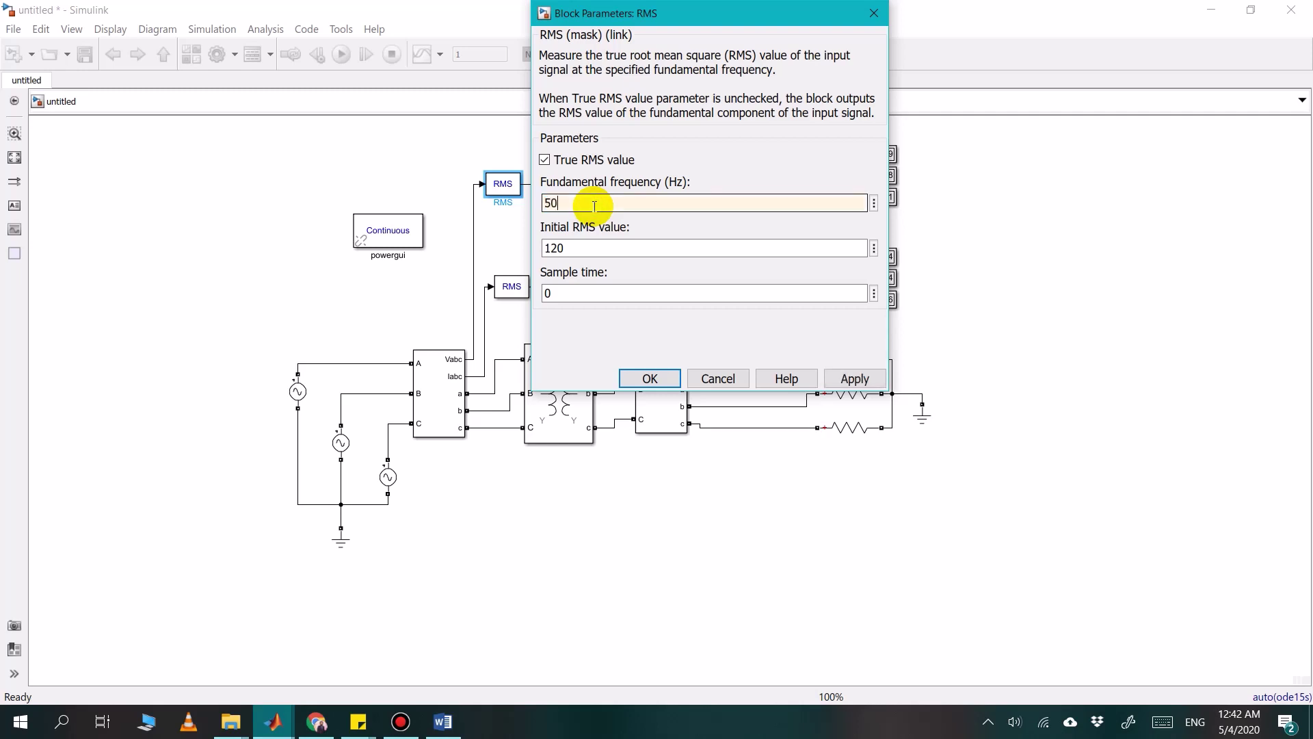
{"action": "left_click", "coordinate": [566, 249]}
{"action": "double_click", "coordinate": [579, 248]}
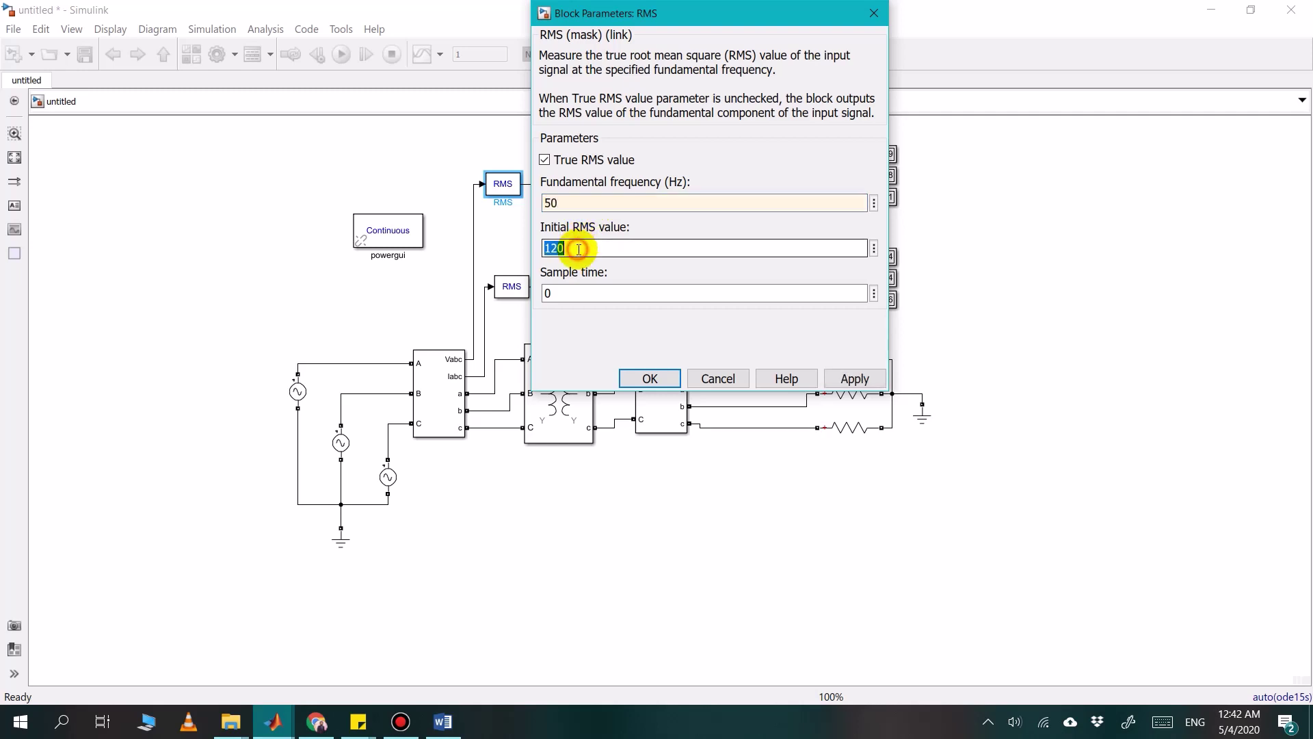
{"action": "type", "text": "0"}
{"action": "left_click", "coordinate": [643, 380]}
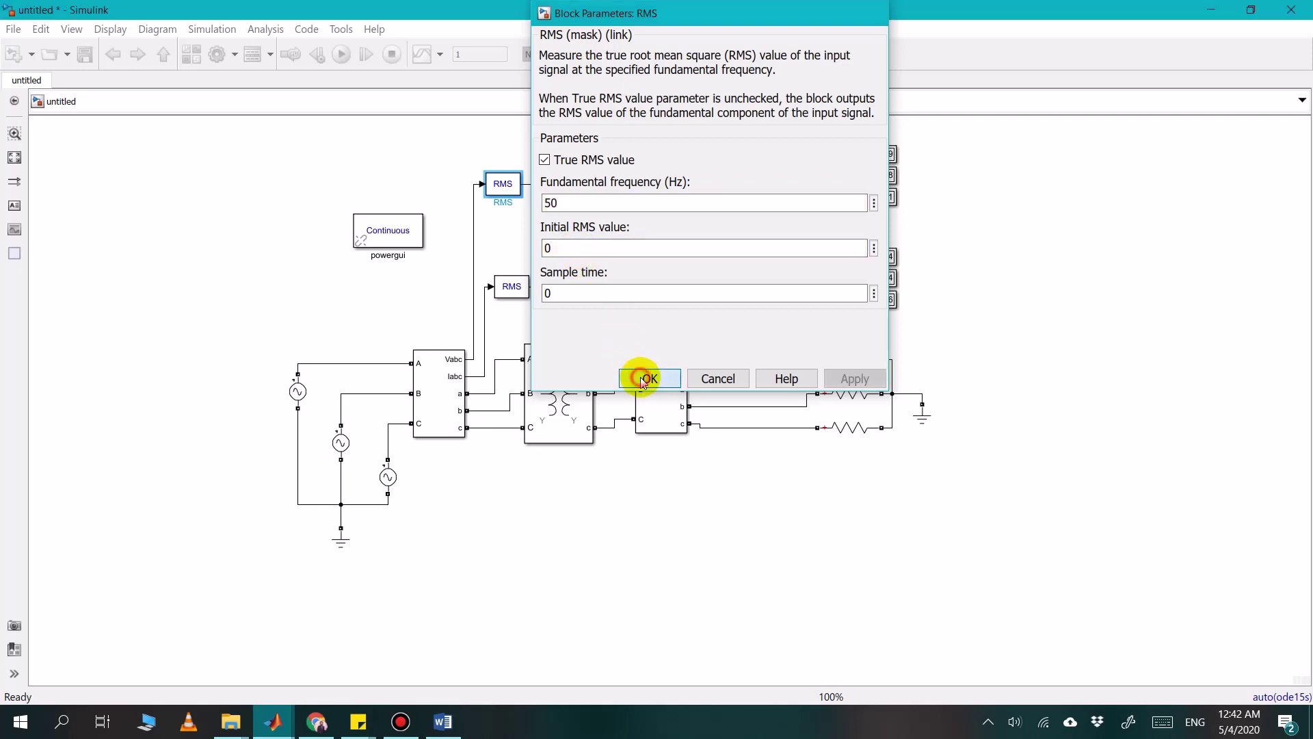
Set the source-side current RMS block to a fundamental frequency of 50 Hz and an initial RMS value of 0
{"action": "left_click", "coordinate": [504, 289]}
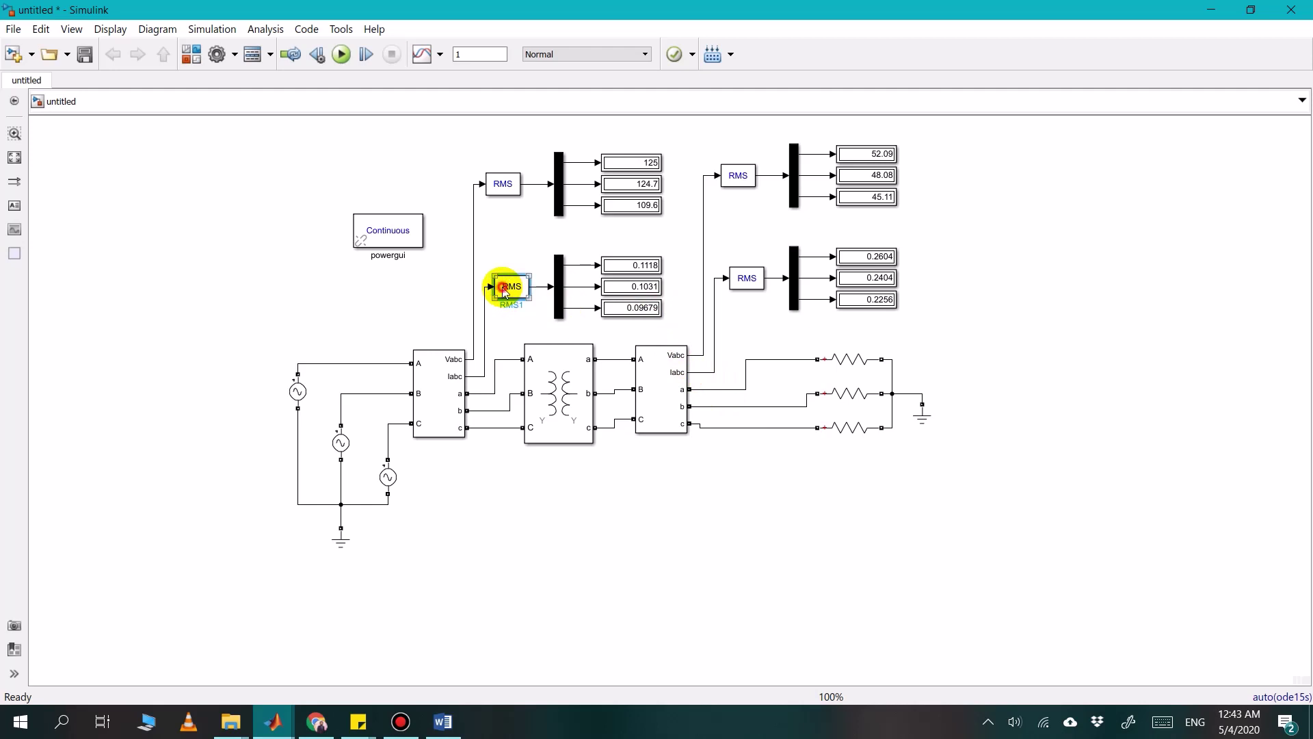
{"action": "double_click", "coordinate": [504, 289]}
{"action": "left_click", "coordinate": [576, 277]}
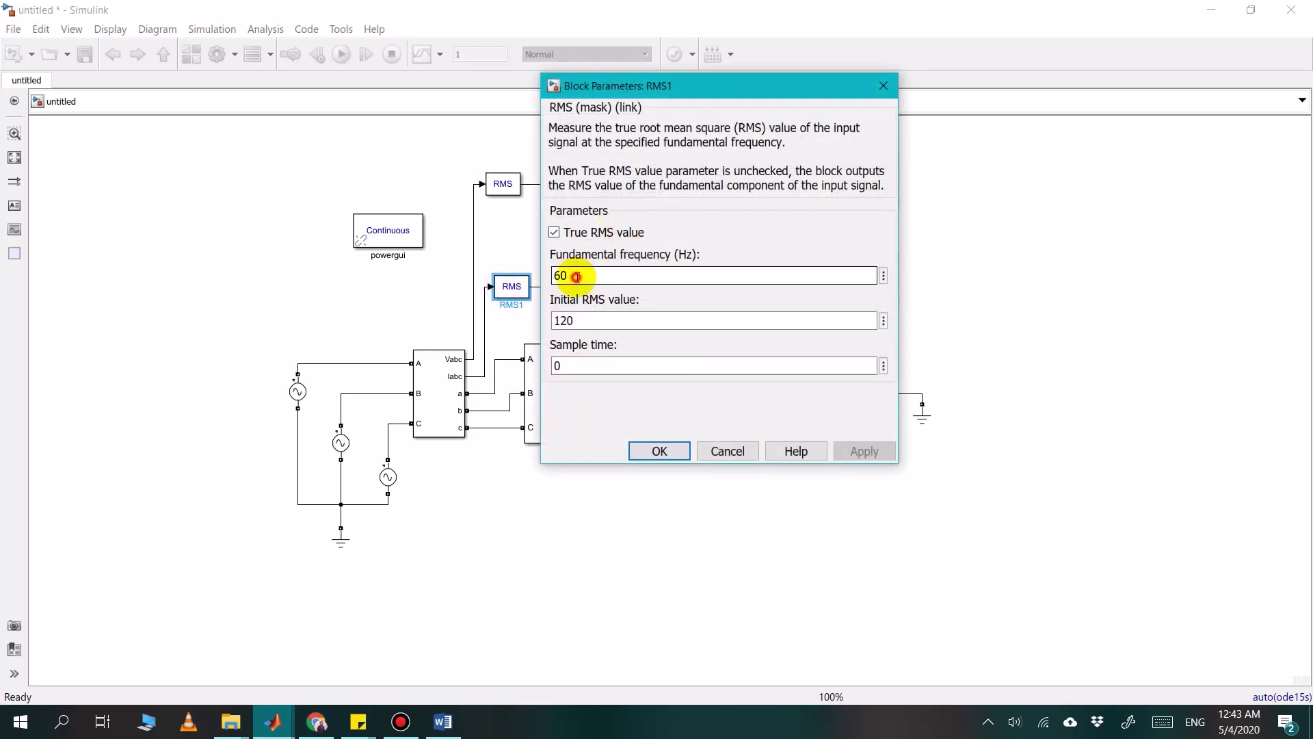
{"action": "double_click", "coordinate": [576, 277]}
{"action": "type", "text": "50"}
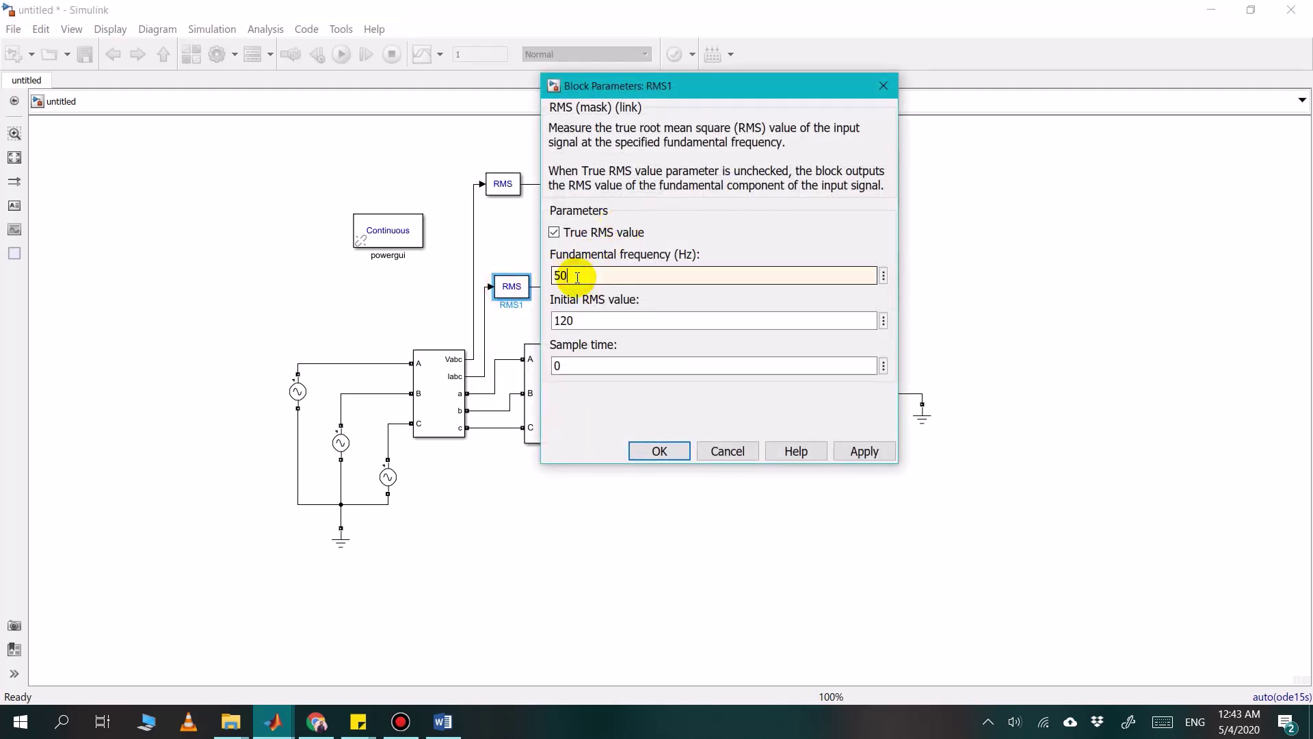
{"action": "double_click", "coordinate": [581, 325]}
{"action": "type", "text": "0"}
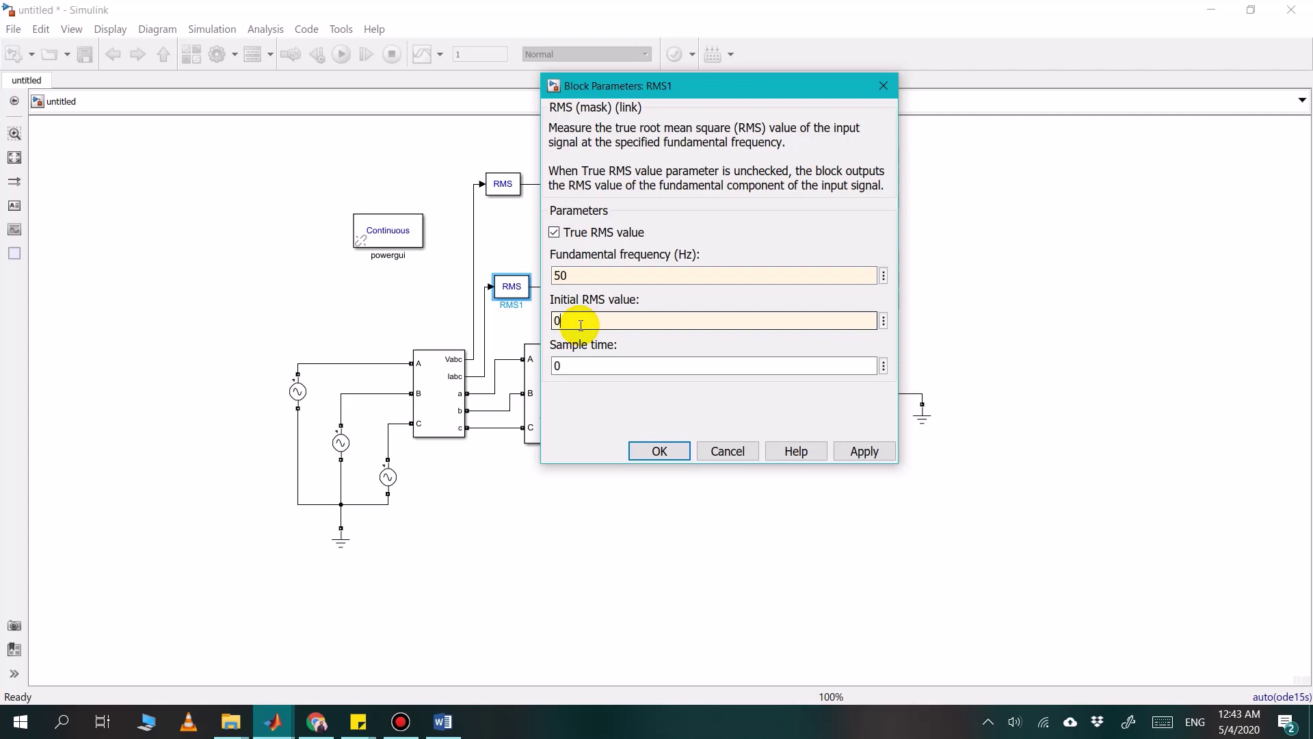
{"action": "left_click", "coordinate": [649, 453]}
Set the load-side voltage RMS block to a fundamental frequency of 50 Hz and an initial RMS value of 0
{"action": "double_click", "coordinate": [738, 185]}
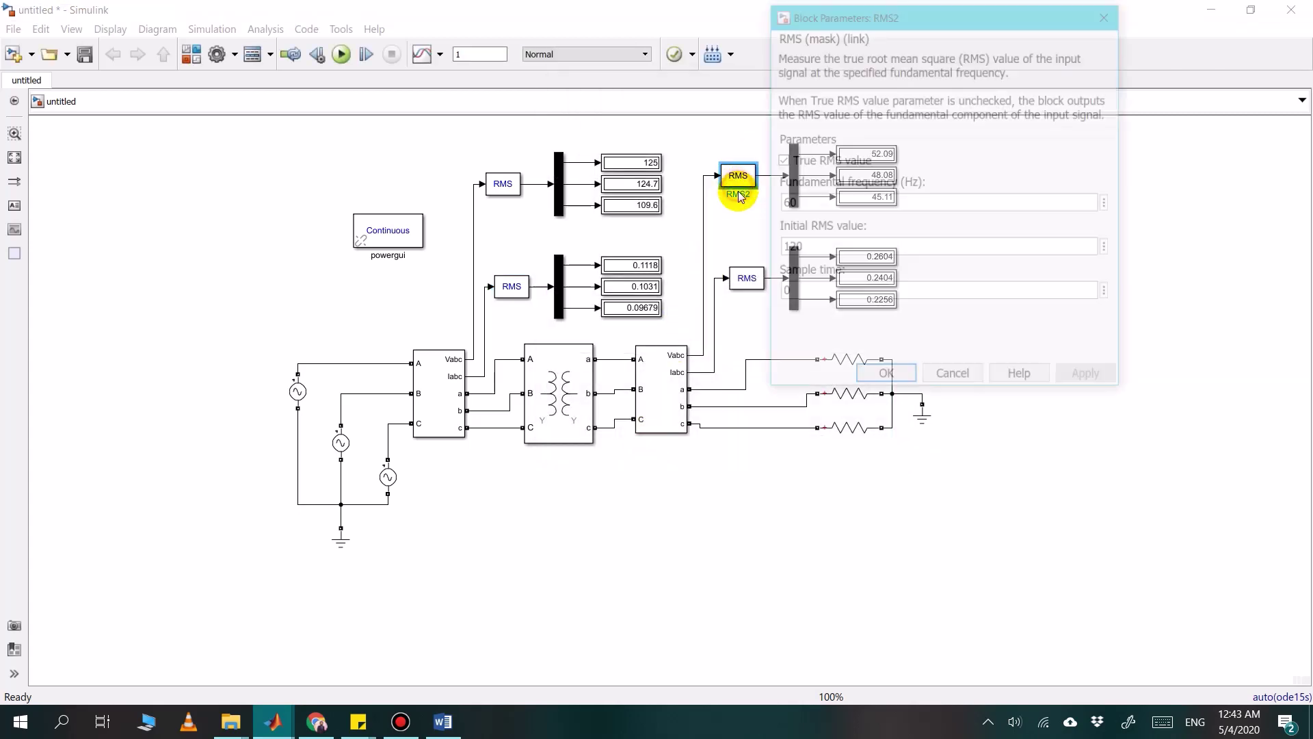
{"action": "double_click", "coordinate": [828, 201]}
{"action": "type", "text": "5"}
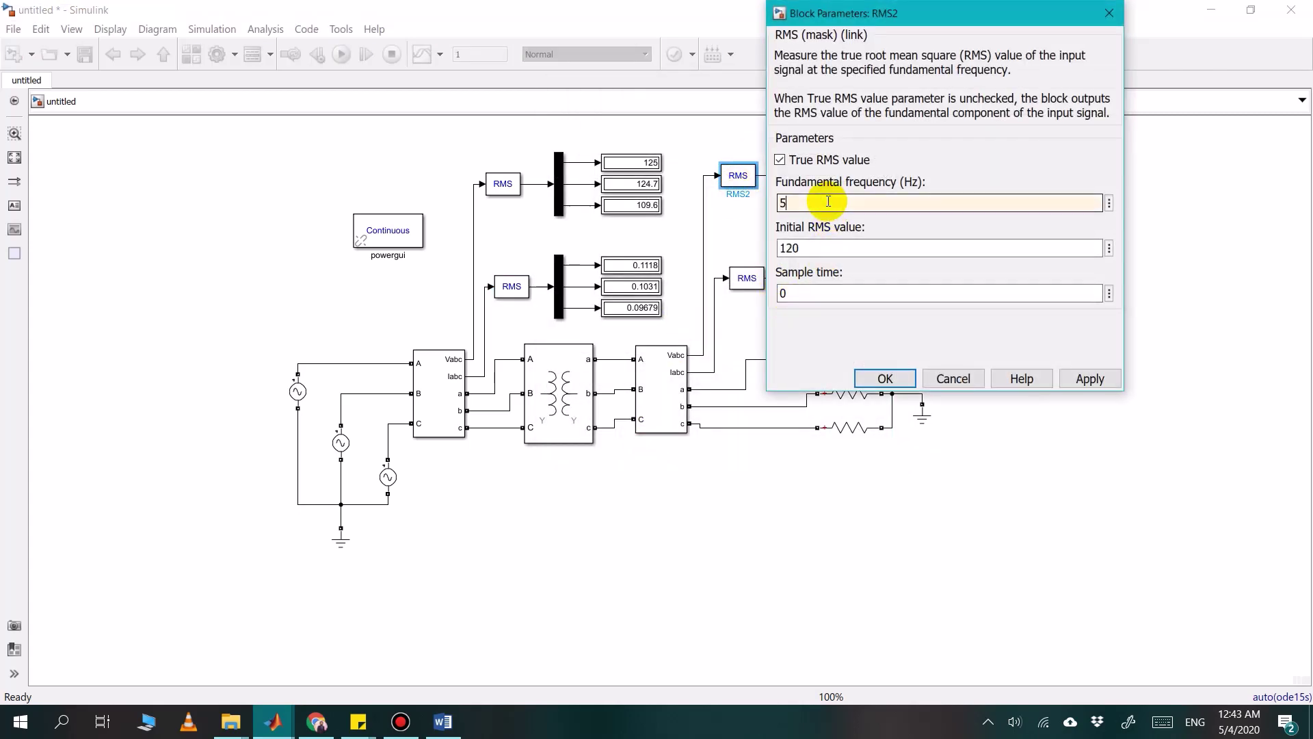
{"action": "type", "text": "0"}
{"action": "double_click", "coordinate": [818, 248]}
{"action": "type", "text": "0"}
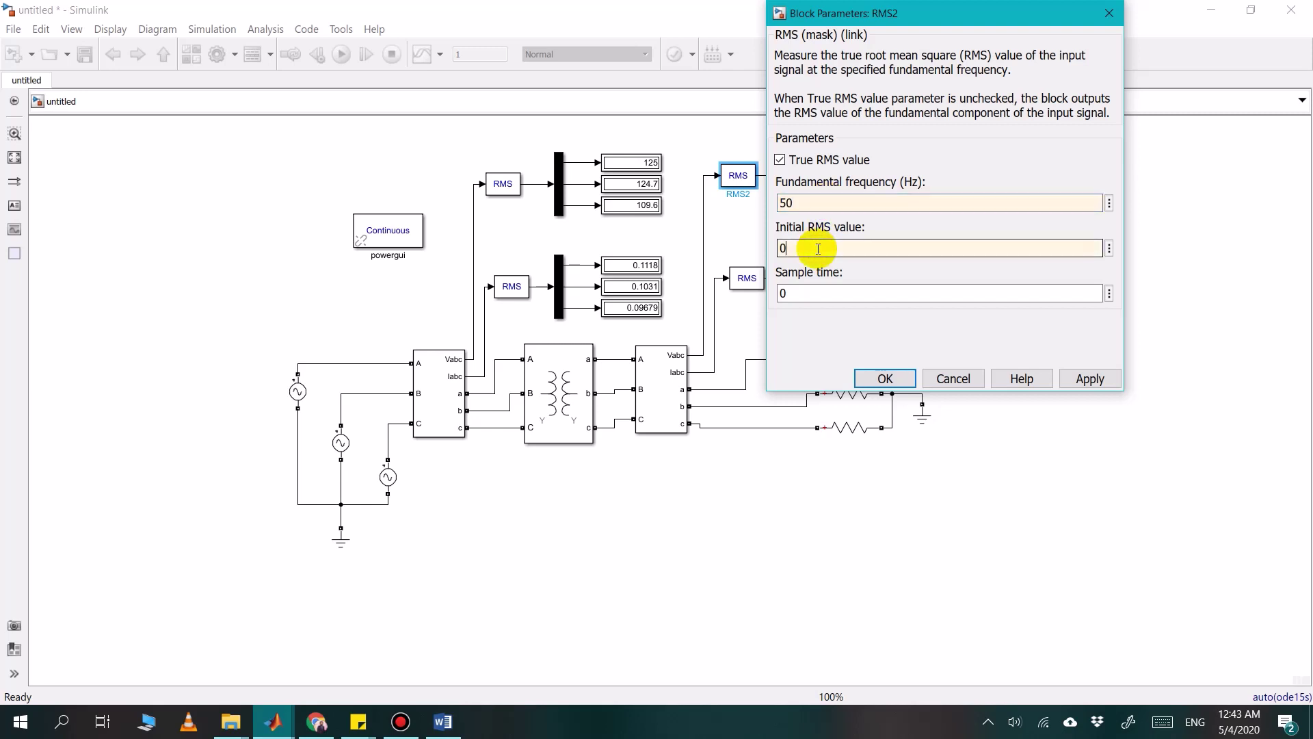
{"action": "key", "text": "Return"}
Set the load-side current RMS block to 50 Hz with an initial RMS value of 0, and run the simulation
{"action": "double_click", "coordinate": [747, 278]}
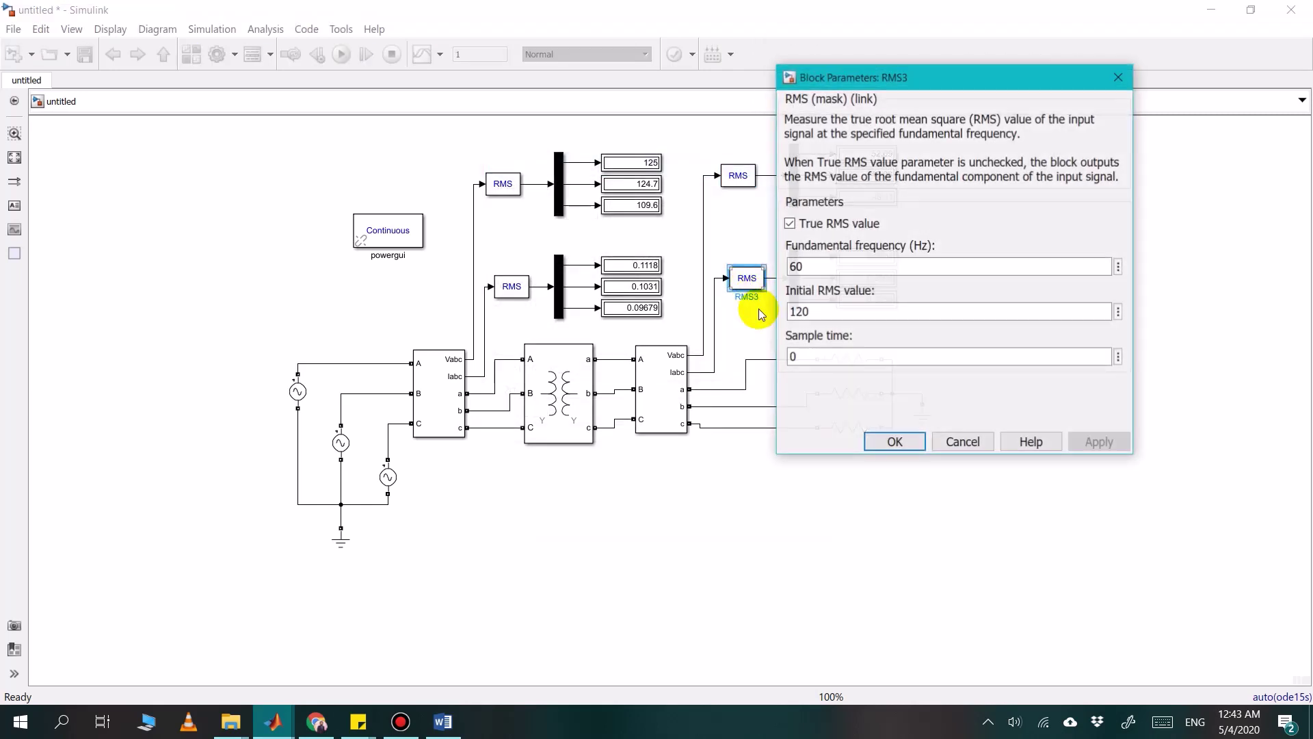
{"action": "double_click", "coordinate": [813, 267]}
{"action": "type", "text": "5"}
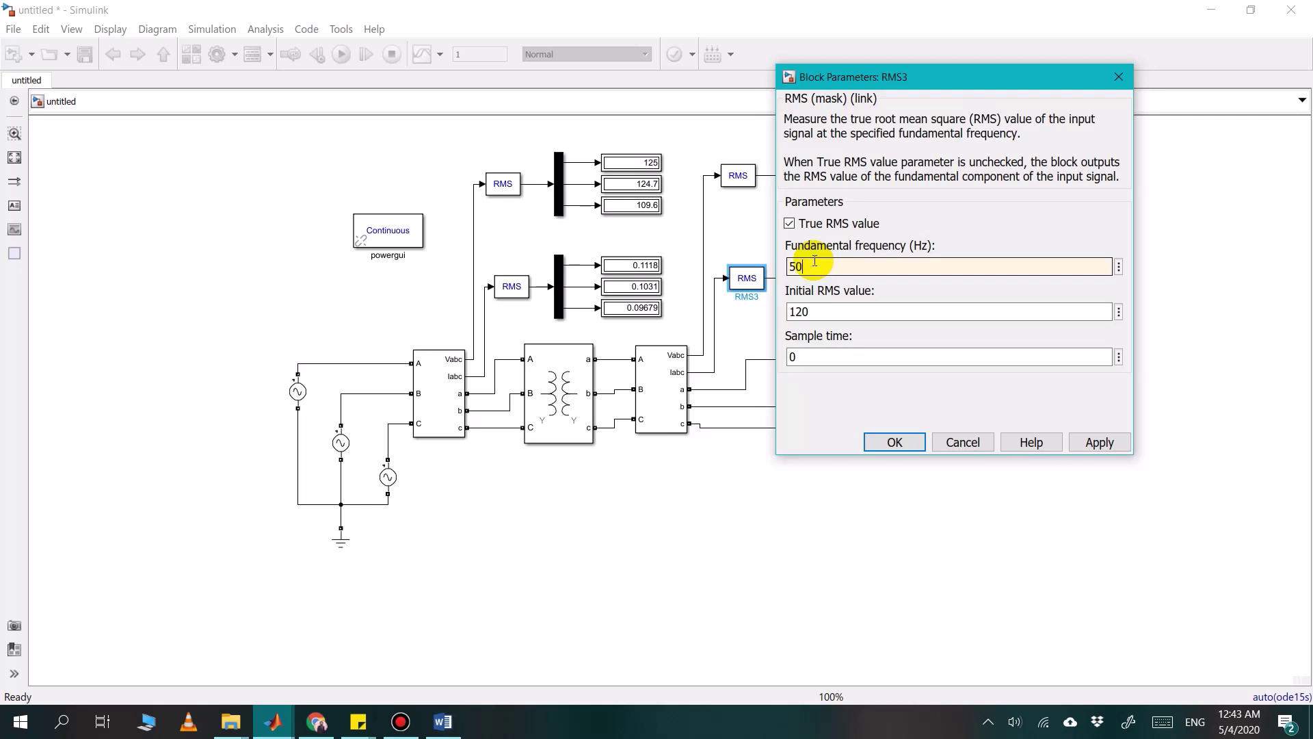
{"action": "double_click", "coordinate": [814, 311]}
{"action": "type", "text": "0"}
{"action": "key", "text": "Return"}
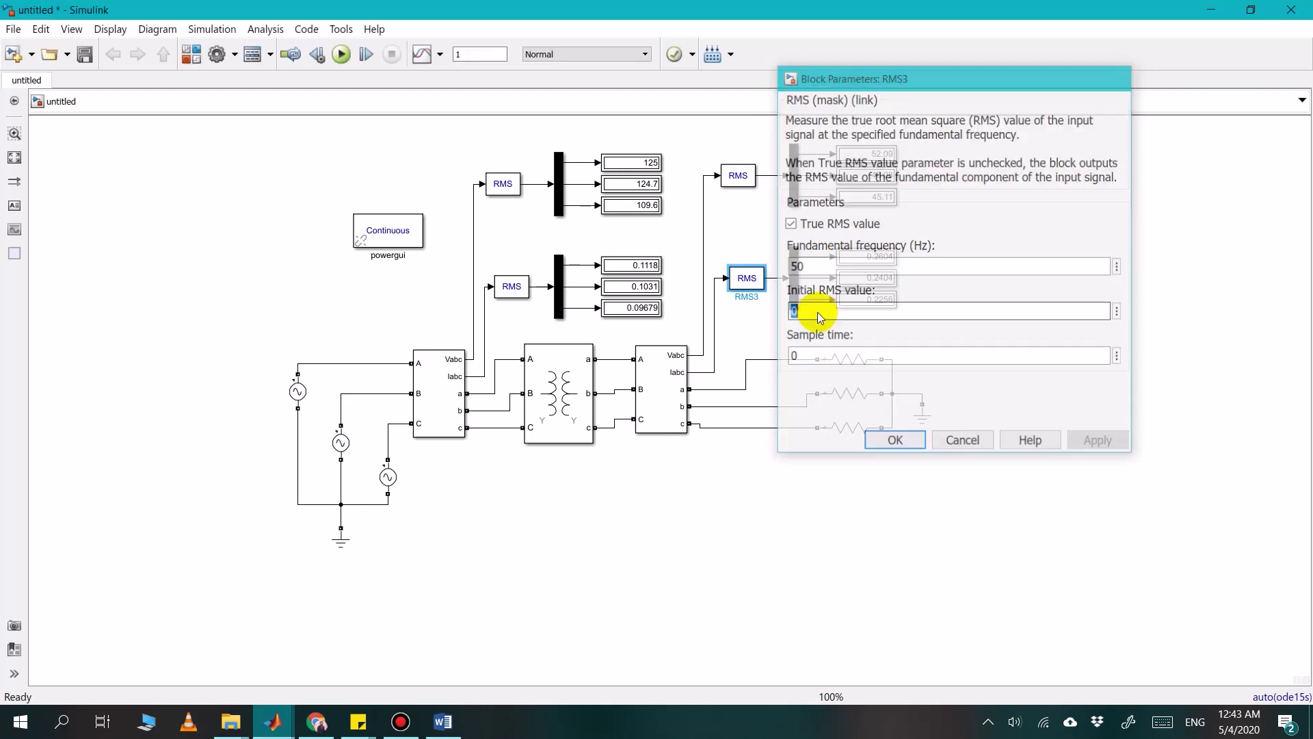
{"action": "left_click", "coordinate": [339, 55]}
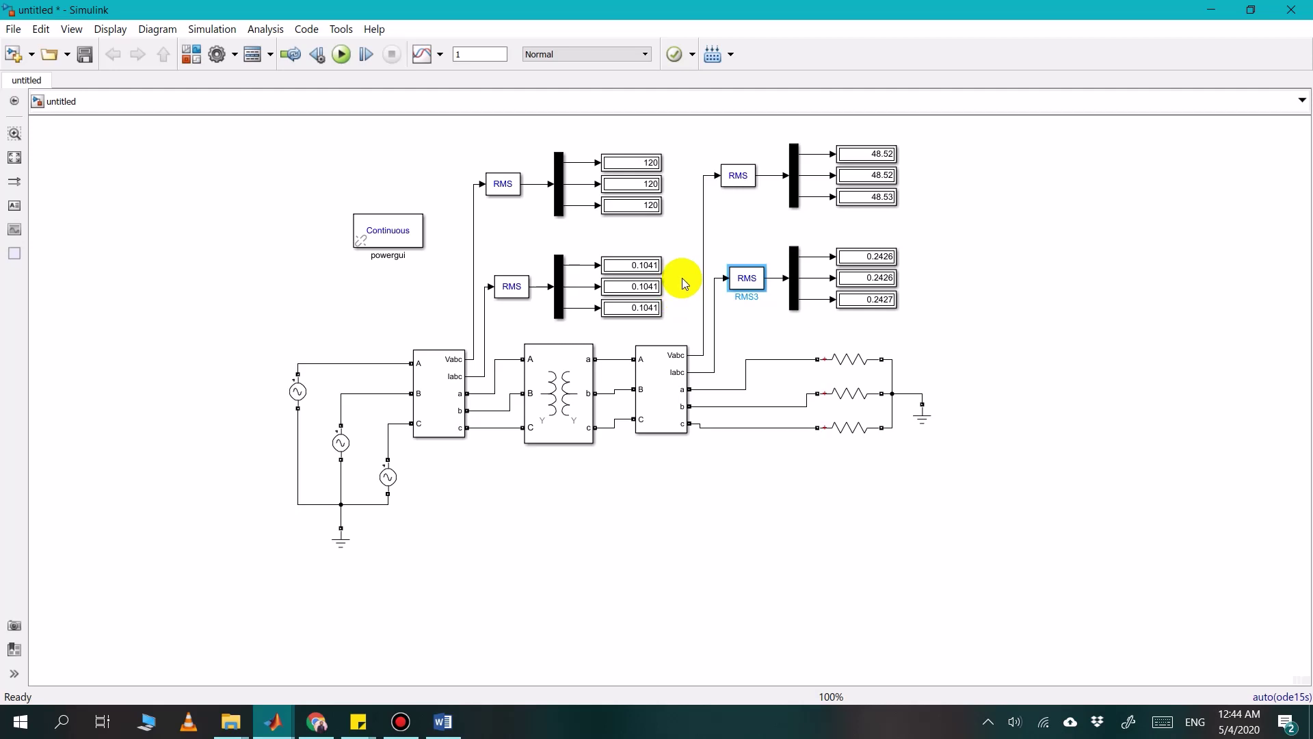
{"action": "left_click", "coordinate": [679, 240]}
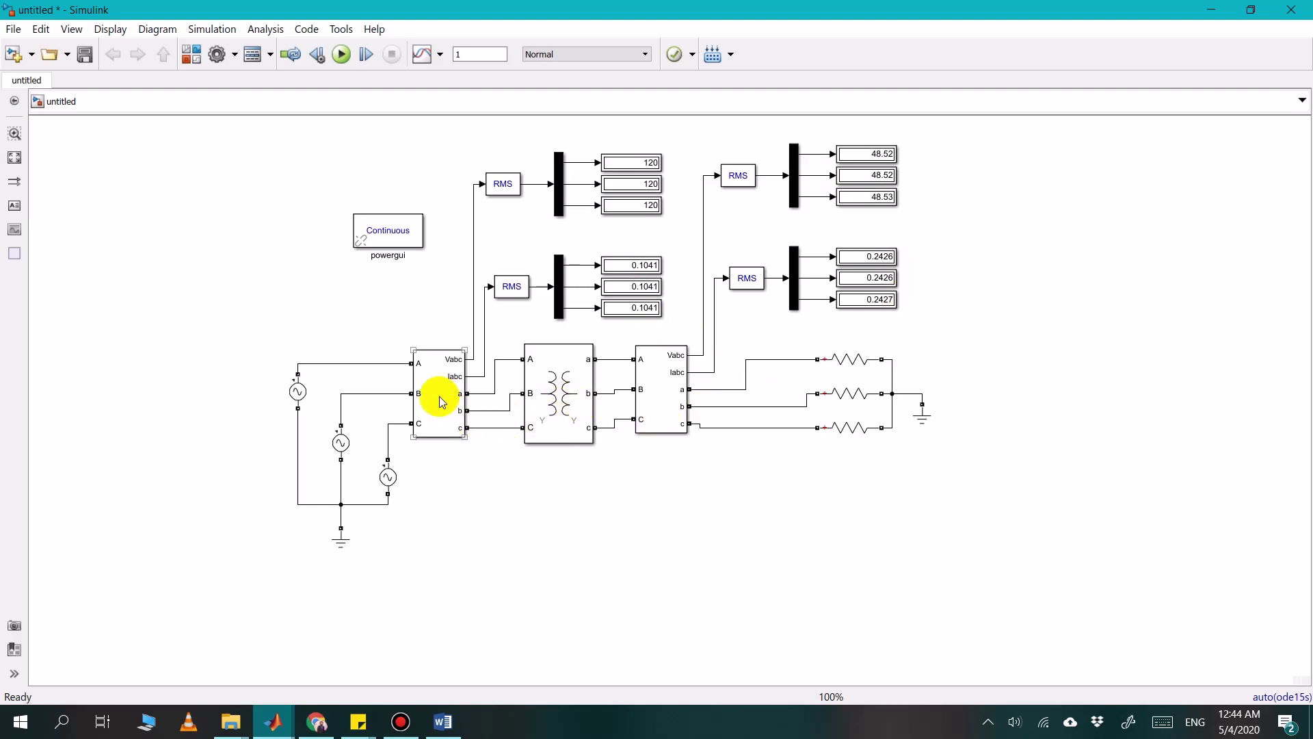
Switch to the Word lab document and enter 120 as the first primary-side phase voltage in Table 5.1
{"action": "left_click", "coordinate": [433, 726]}
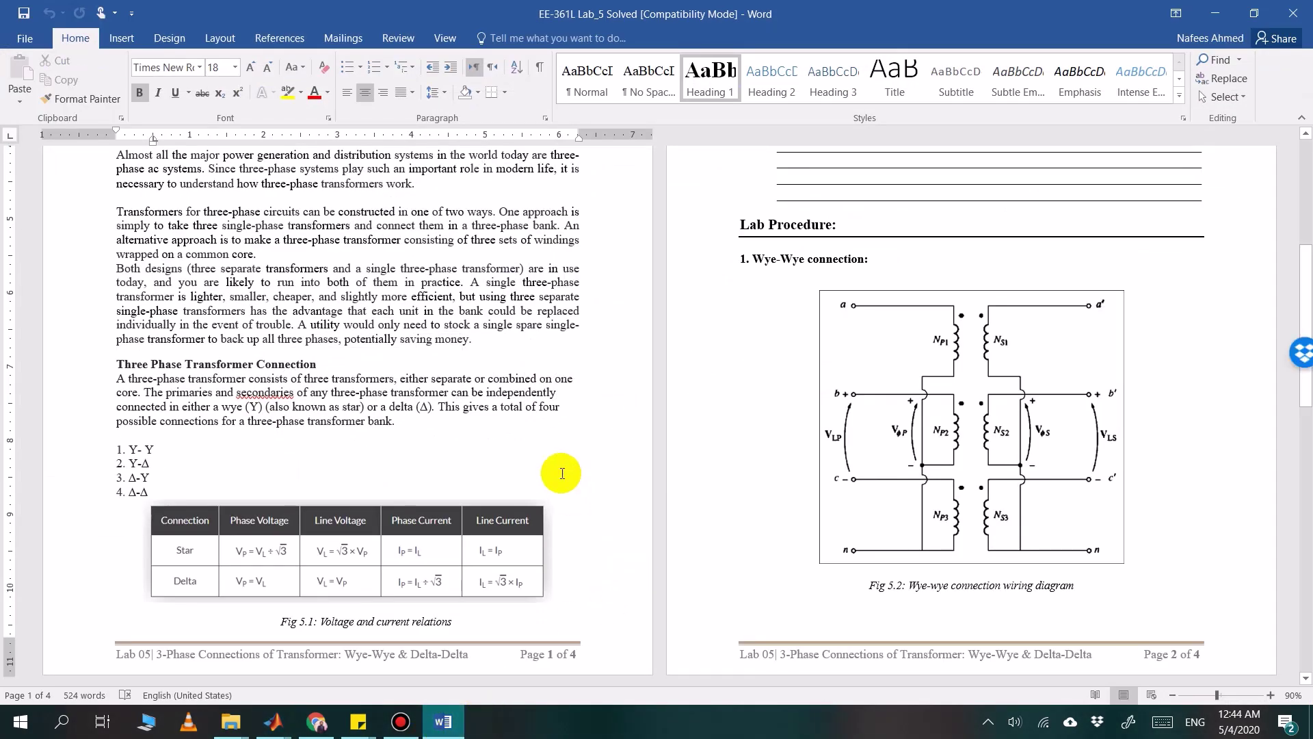
{"action": "scroll", "coordinate": [555, 471], "scroll_direction": "up", "scroll_amount": 2}
{"action": "scroll", "coordinate": [560, 473], "scroll_direction": "down", "scroll_amount": 4}
{"action": "scroll", "coordinate": [561, 473], "scroll_direction": "down", "scroll_amount": 5}
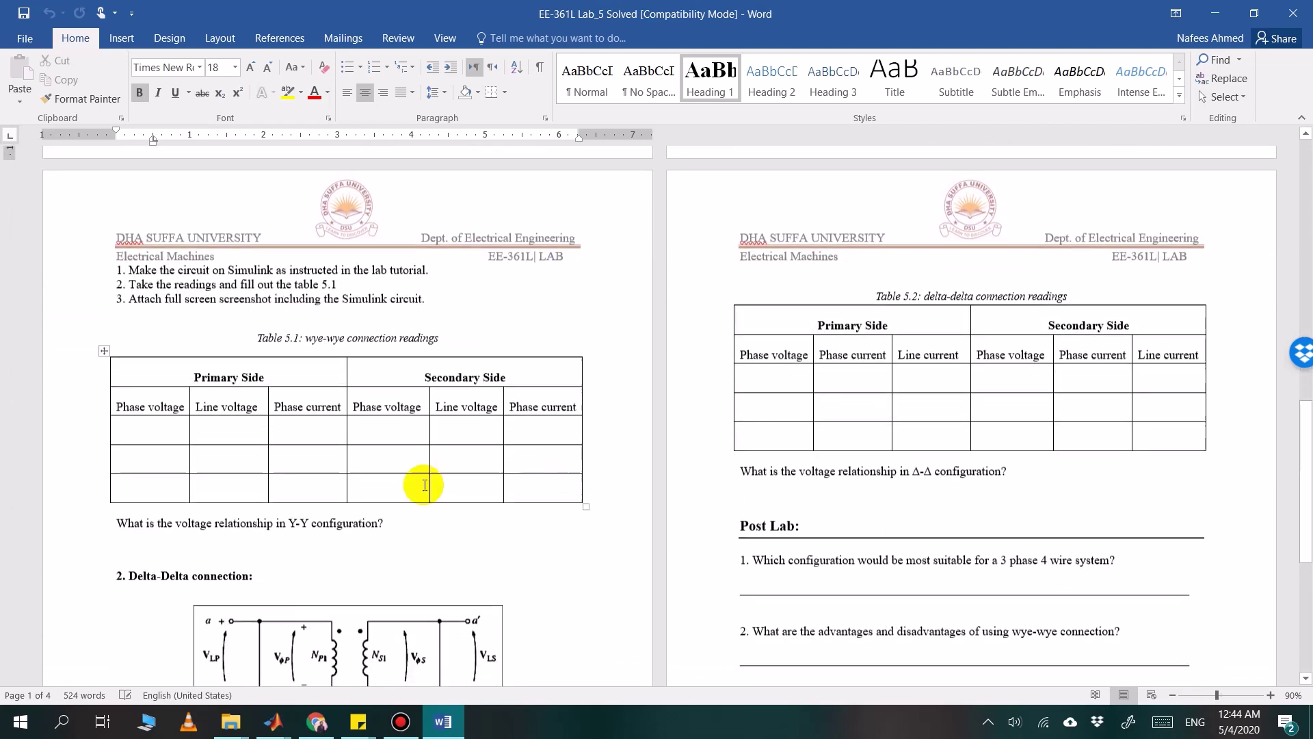
{"action": "scroll", "coordinate": [174, 414], "scroll_direction": "down", "scroll_amount": 1}
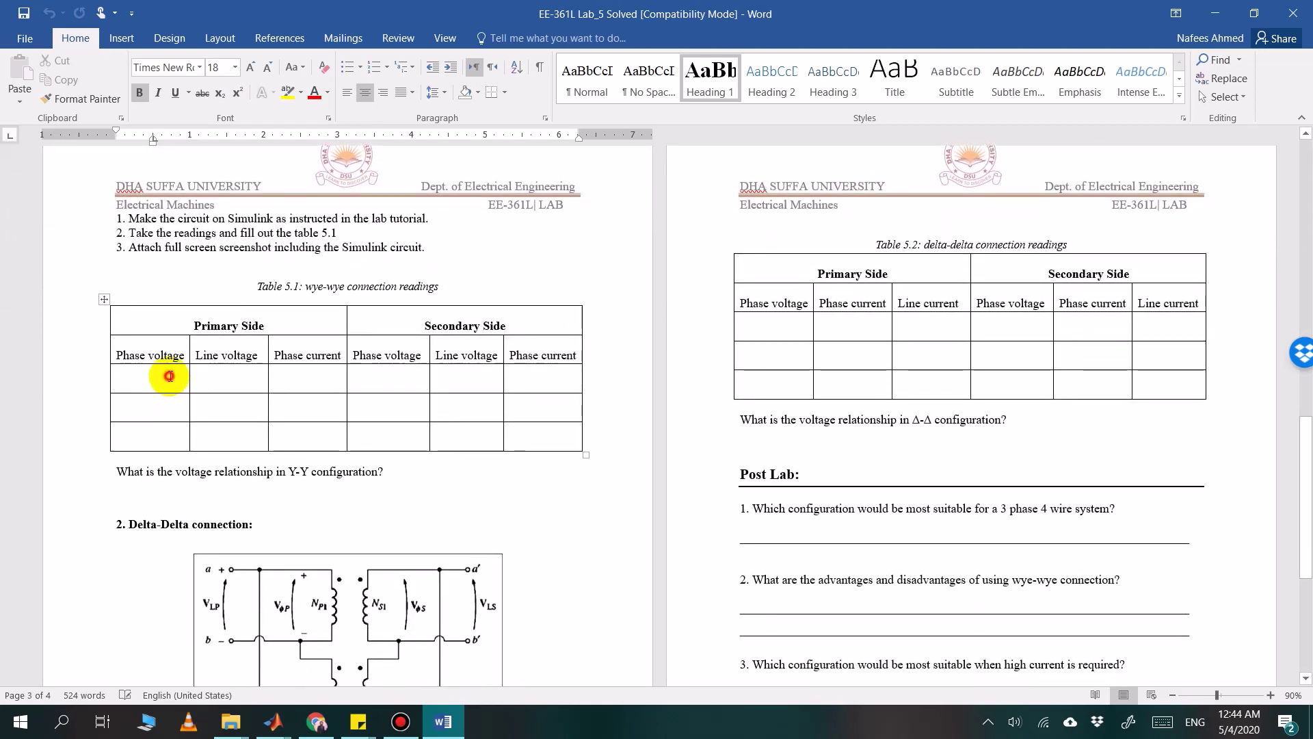
{"action": "left_click", "coordinate": [168, 373]}
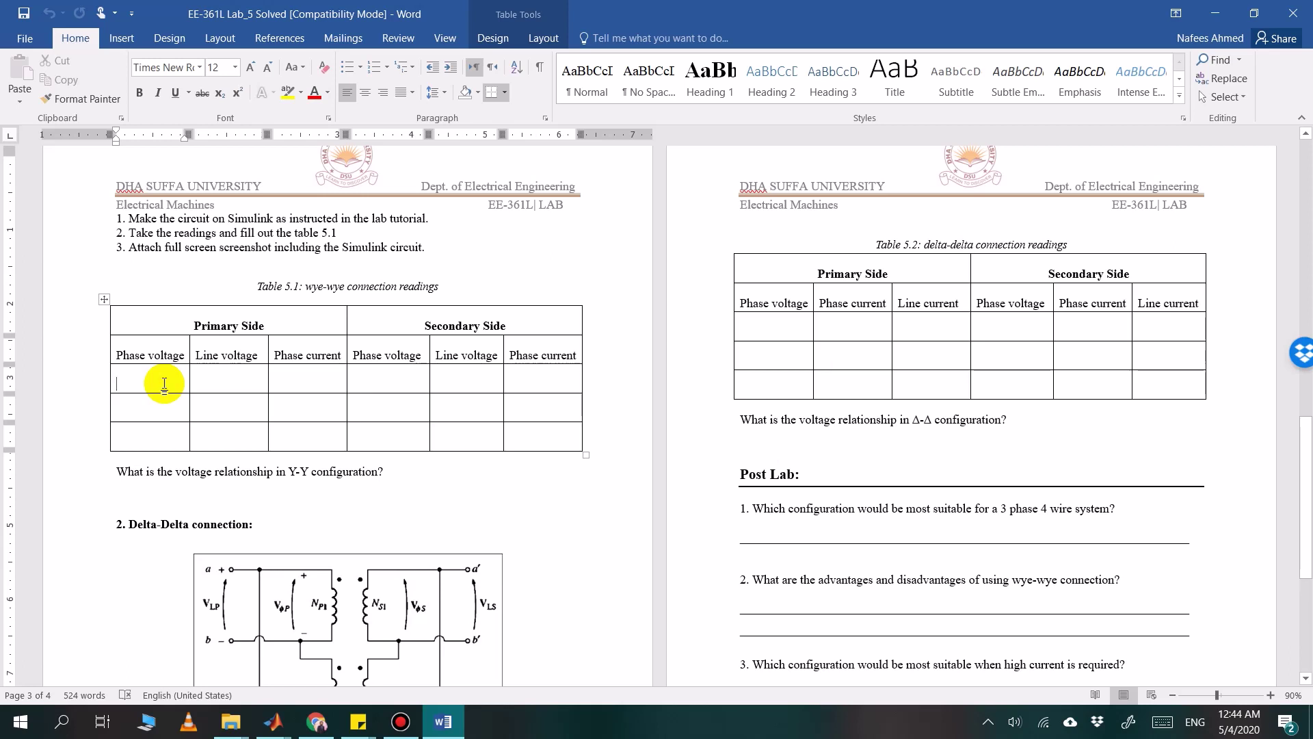
{"action": "type", "text": "120"}
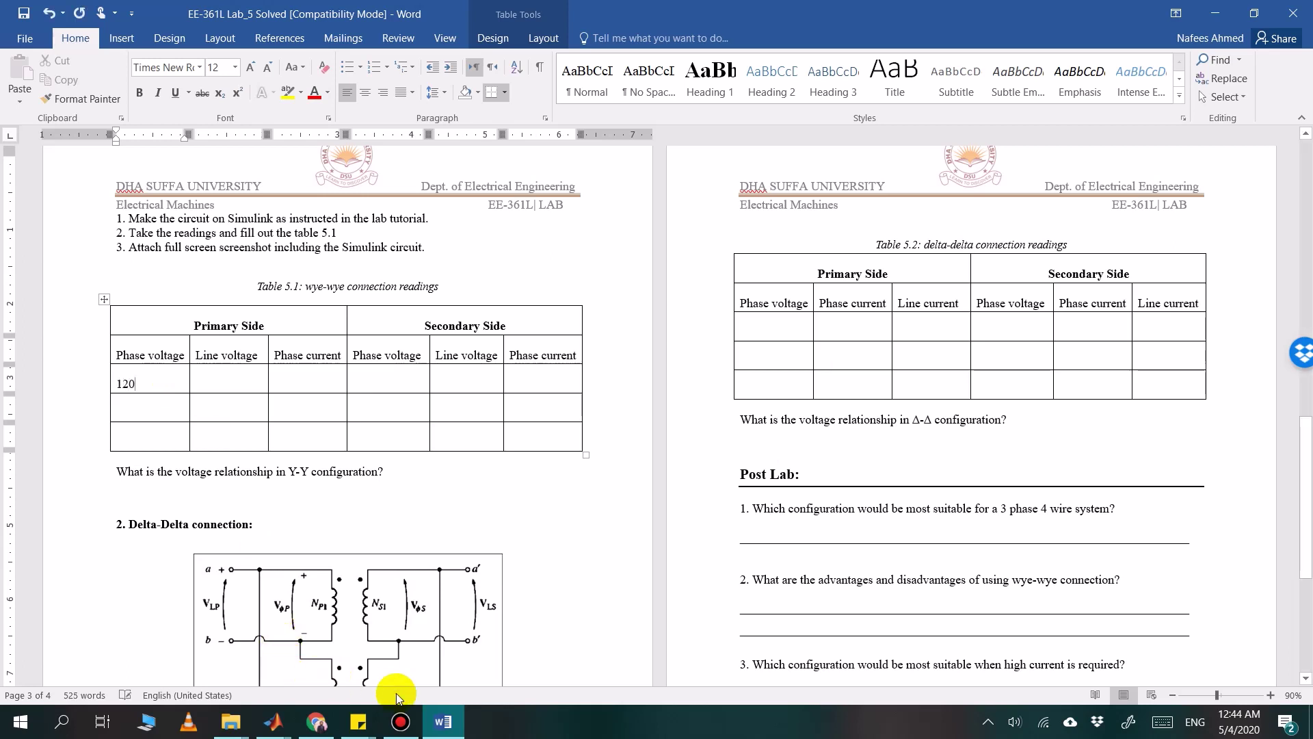
Recheck the Simulink displays and enter 120 in the second and third primary-side phase voltage cells of Table 5.1 in Word
{"action": "left_click", "coordinate": [472, 731]}
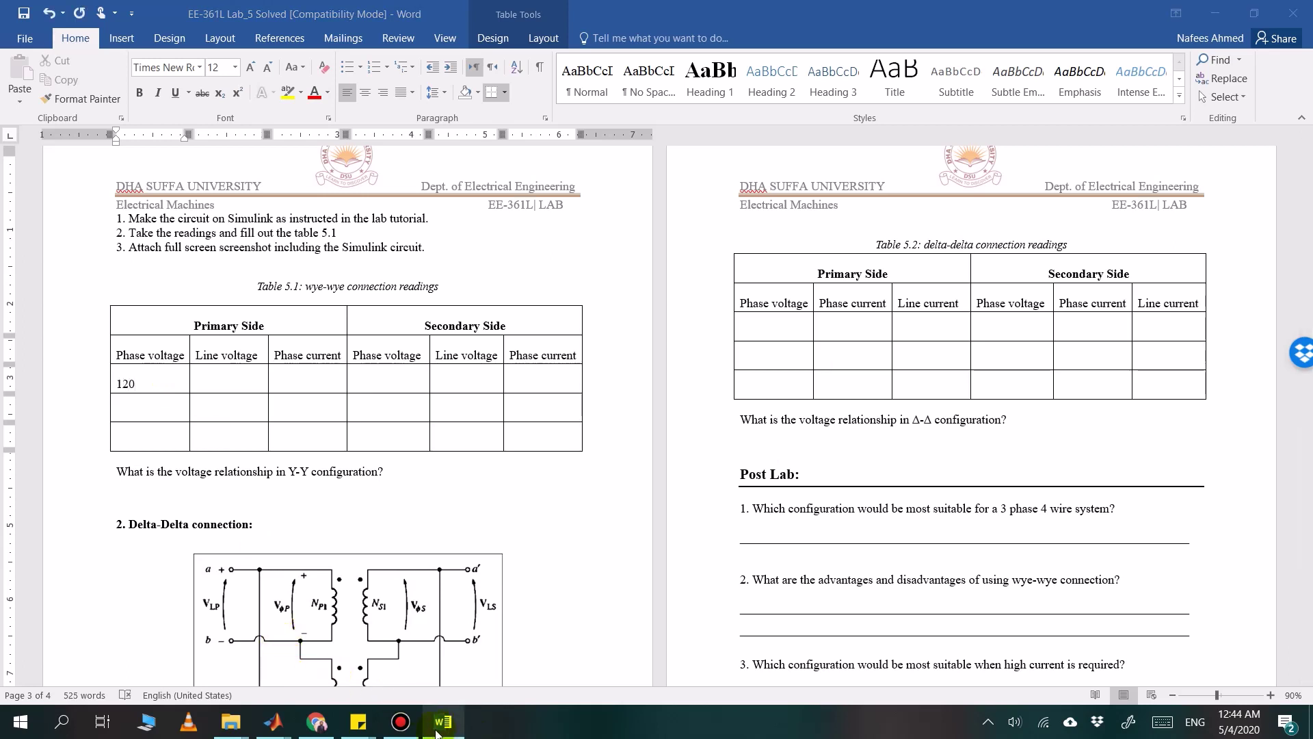
{"action": "left_click", "coordinate": [437, 733]}
{"action": "left_click", "coordinate": [437, 733]}
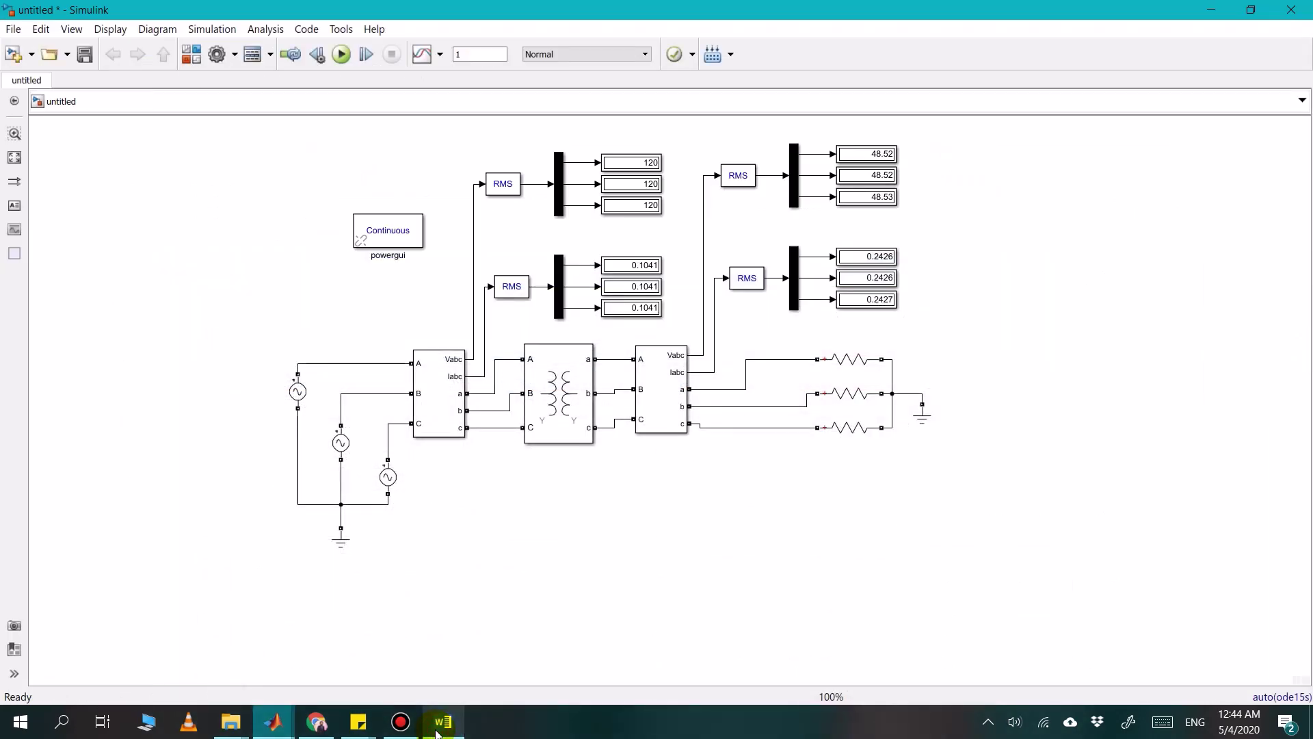
{"action": "left_click", "coordinate": [437, 733]}
{"action": "left_click", "coordinate": [164, 407]}
{"action": "type", "text": "12"}
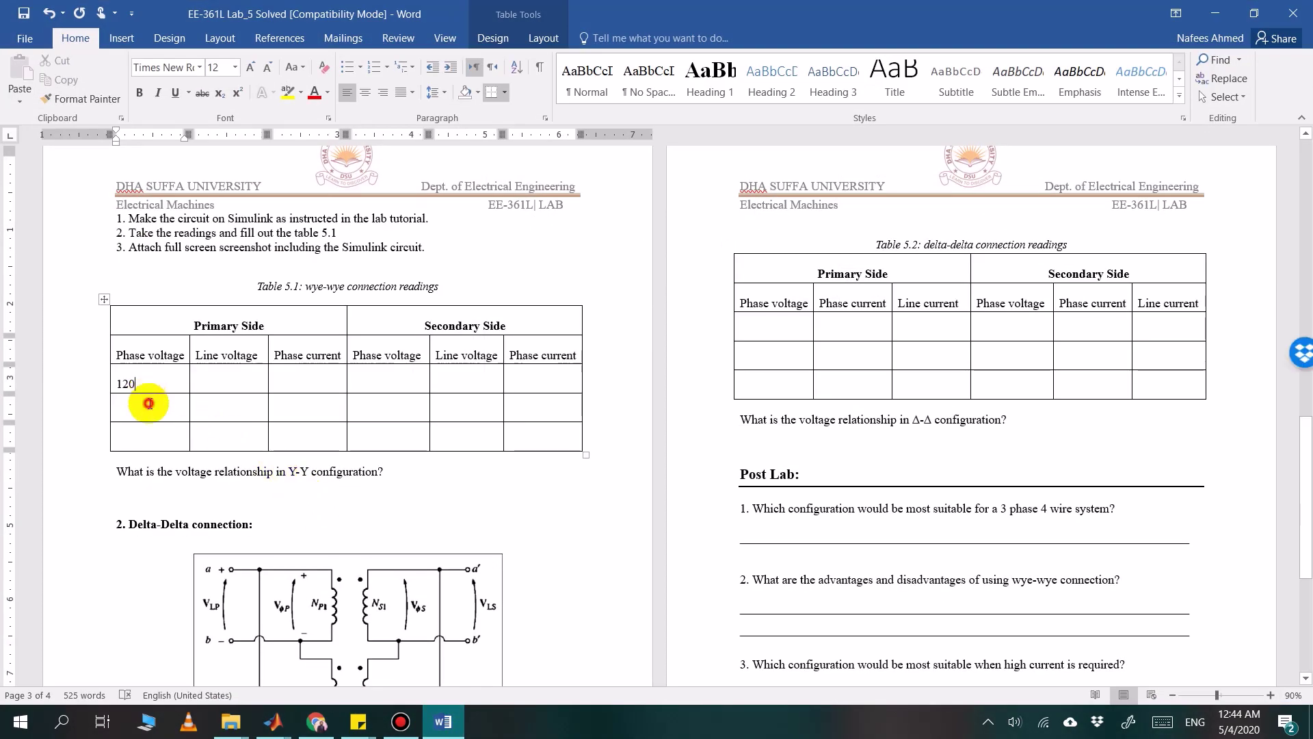
{"action": "type", "text": "0"}
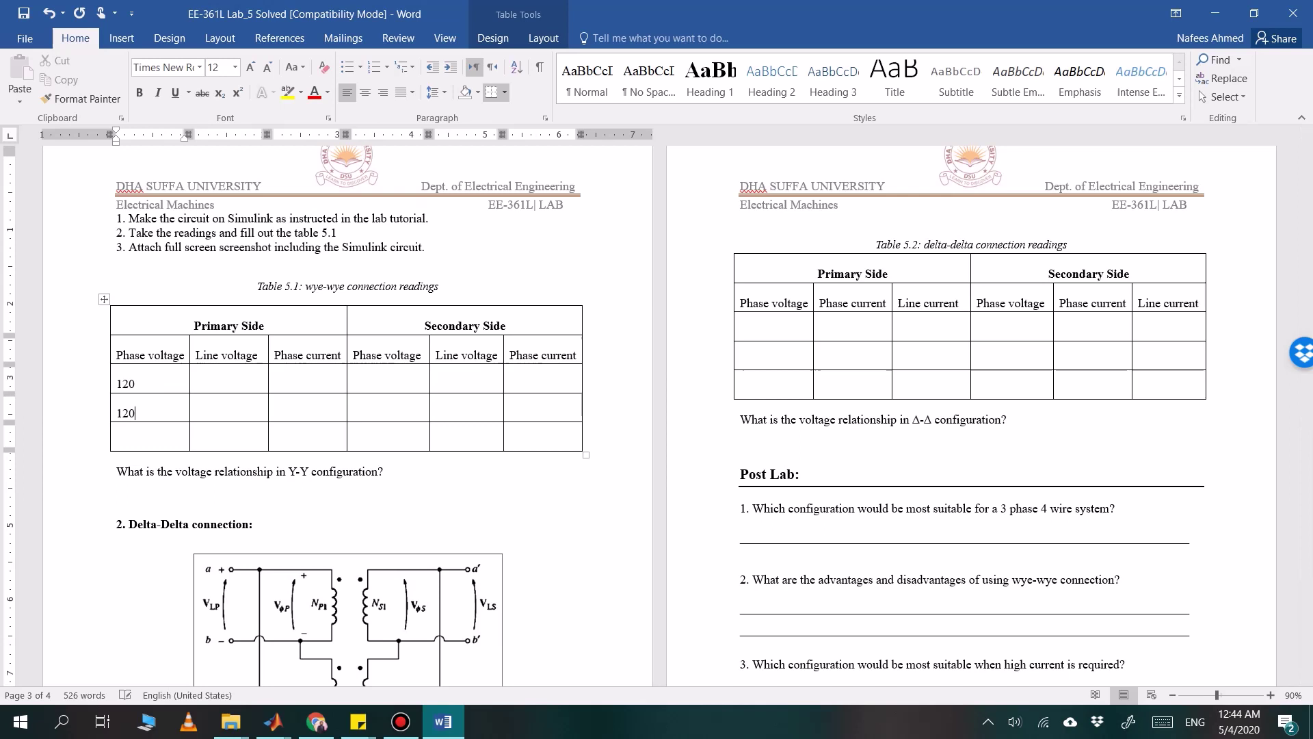
{"action": "left_click", "coordinate": [144, 440]}
{"action": "type", "text": "120"}
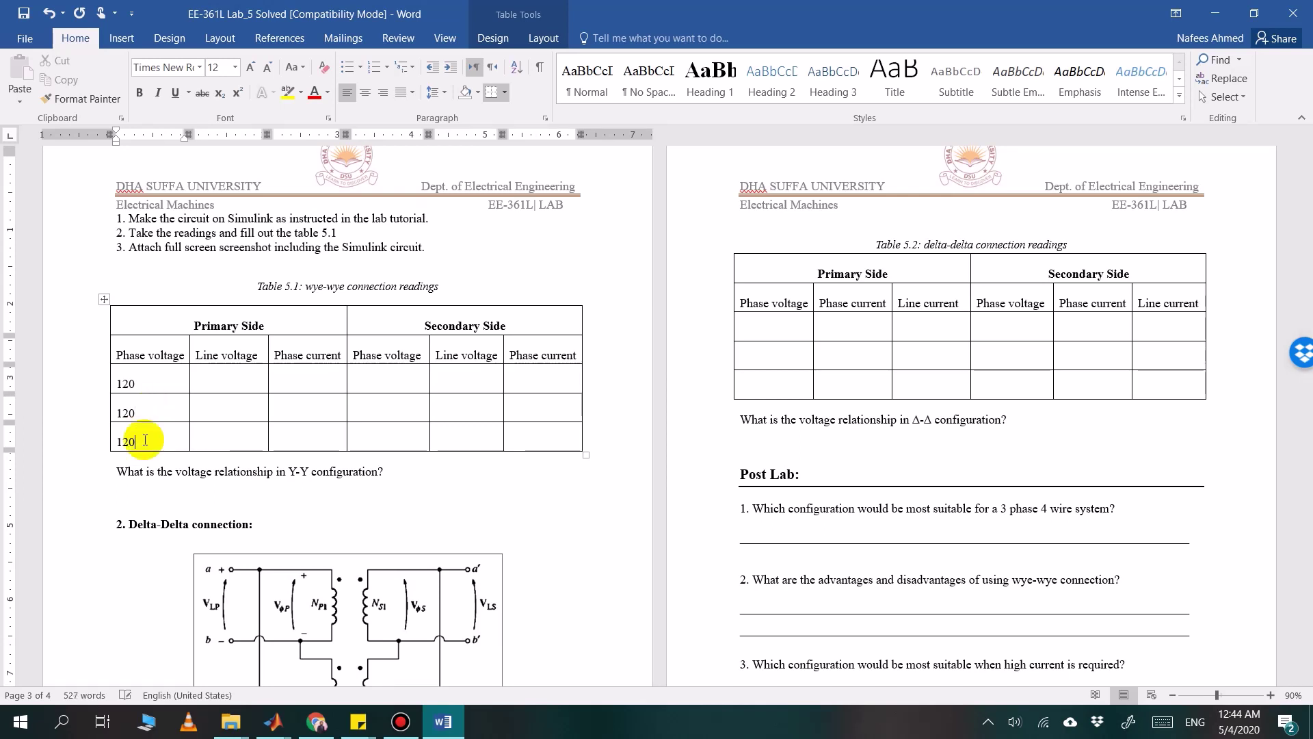
Check the source-side current in Simulink and enter 0.104 as the first primary-side phase current in Word's Table 5.1
{"action": "left_click", "coordinate": [301, 377]}
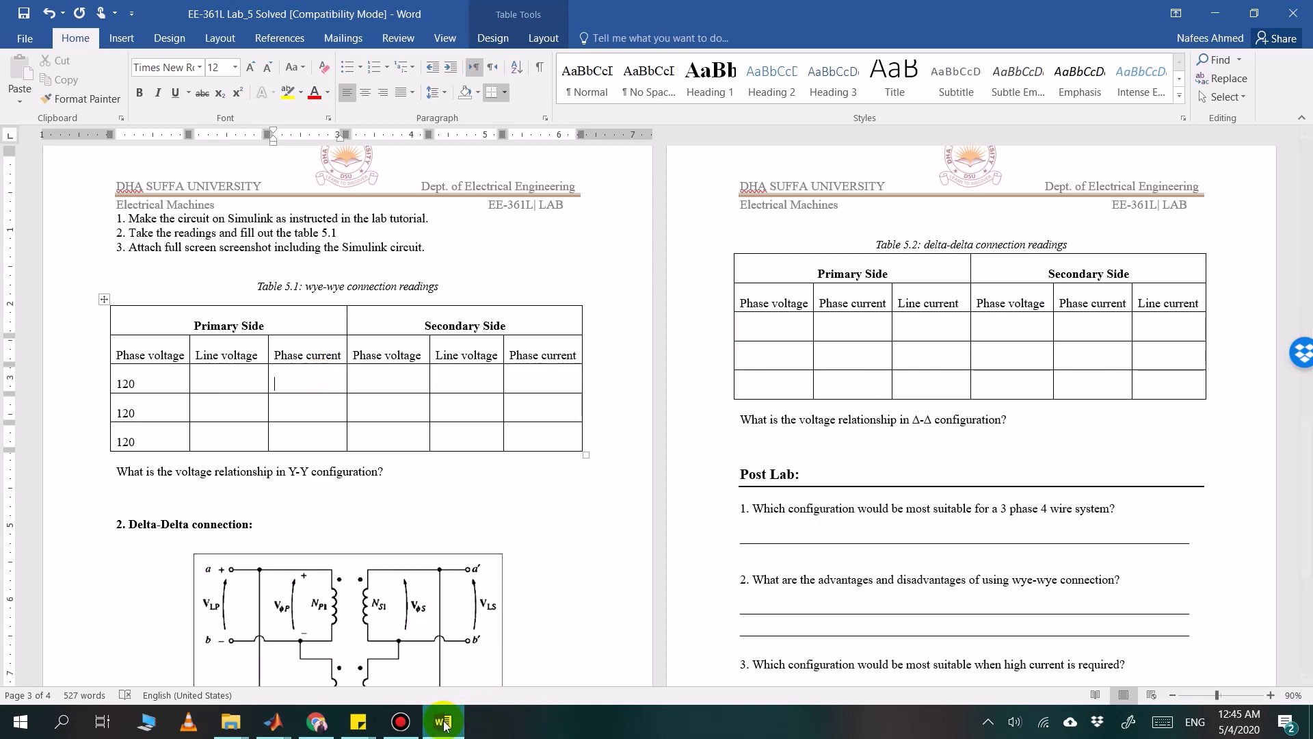
{"action": "left_click", "coordinate": [274, 721]}
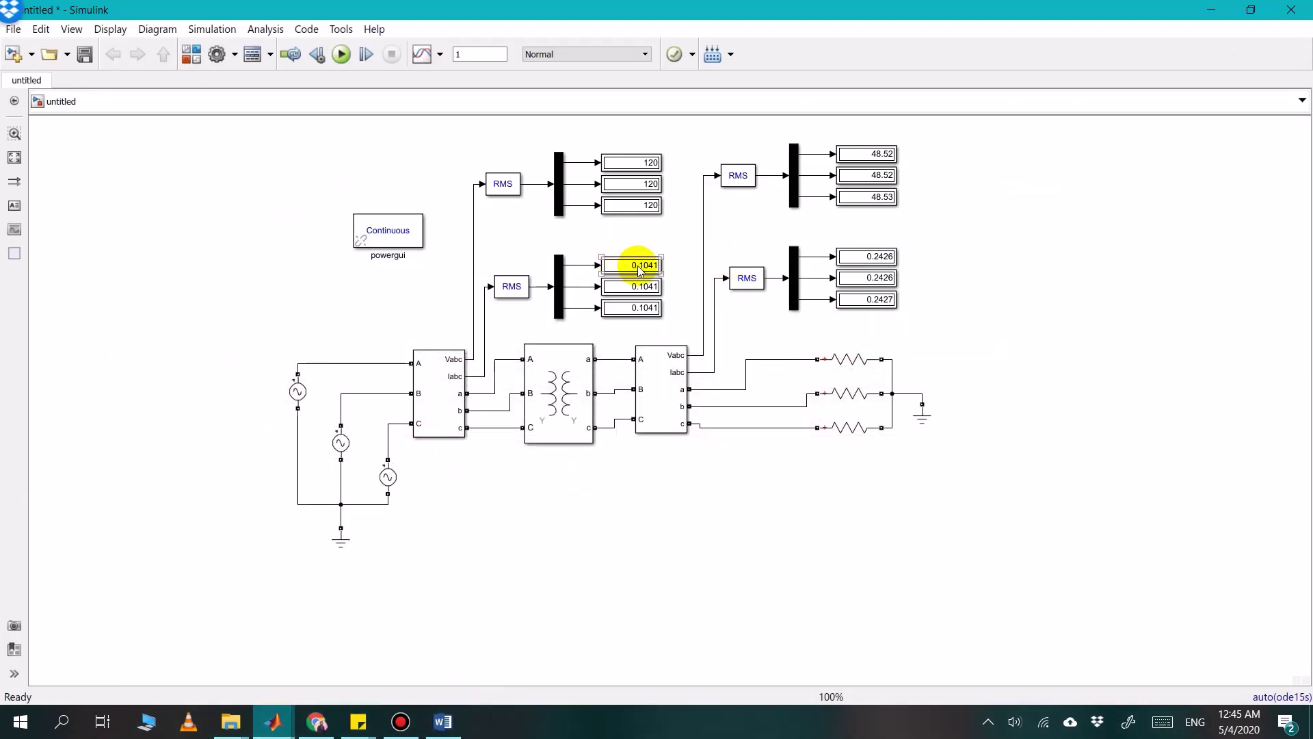
{"action": "left_click", "coordinate": [442, 721]}
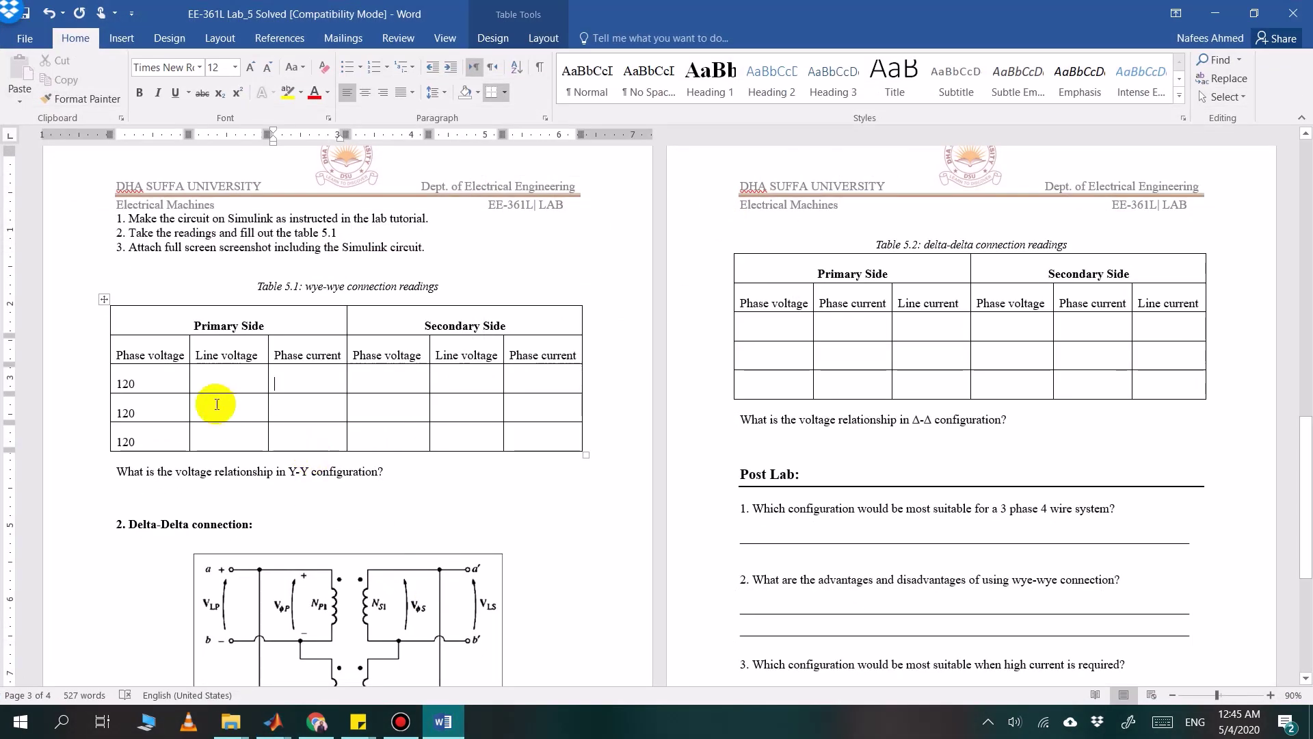
{"action": "type", "text": "1"}
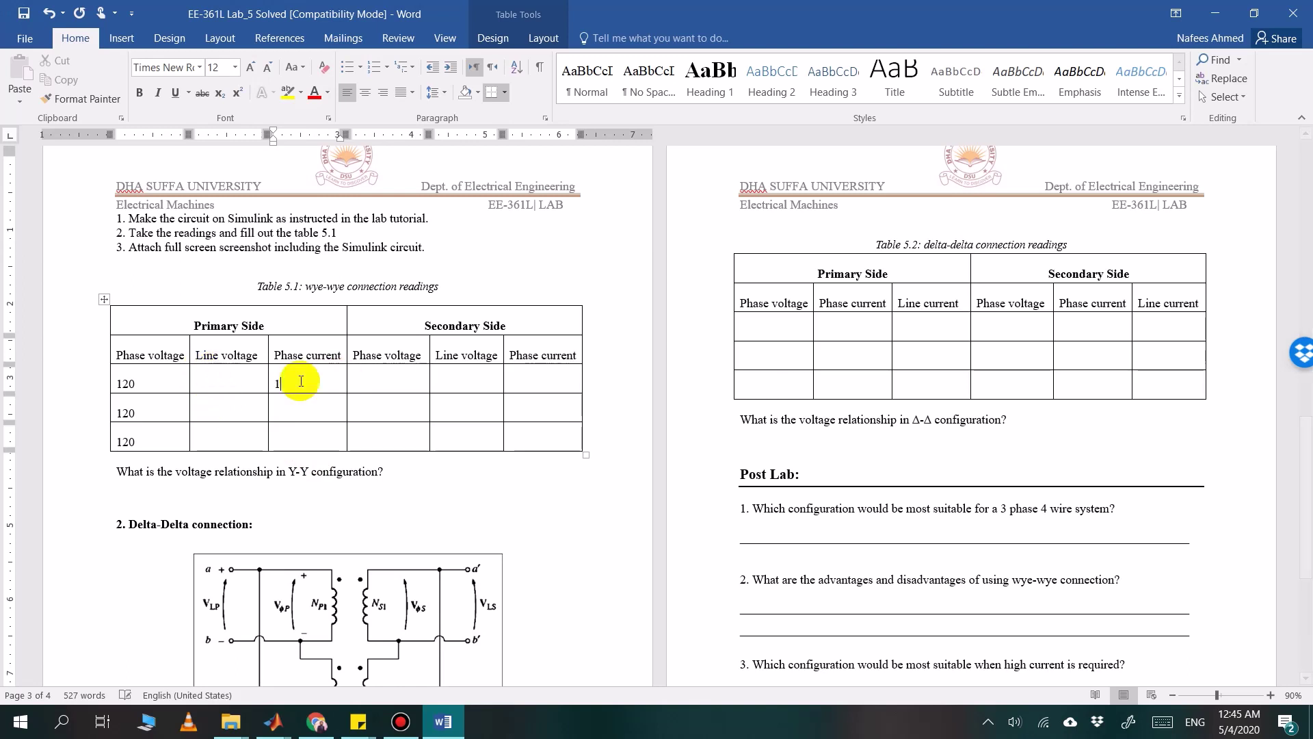
{"action": "type", "text": "0.104"}
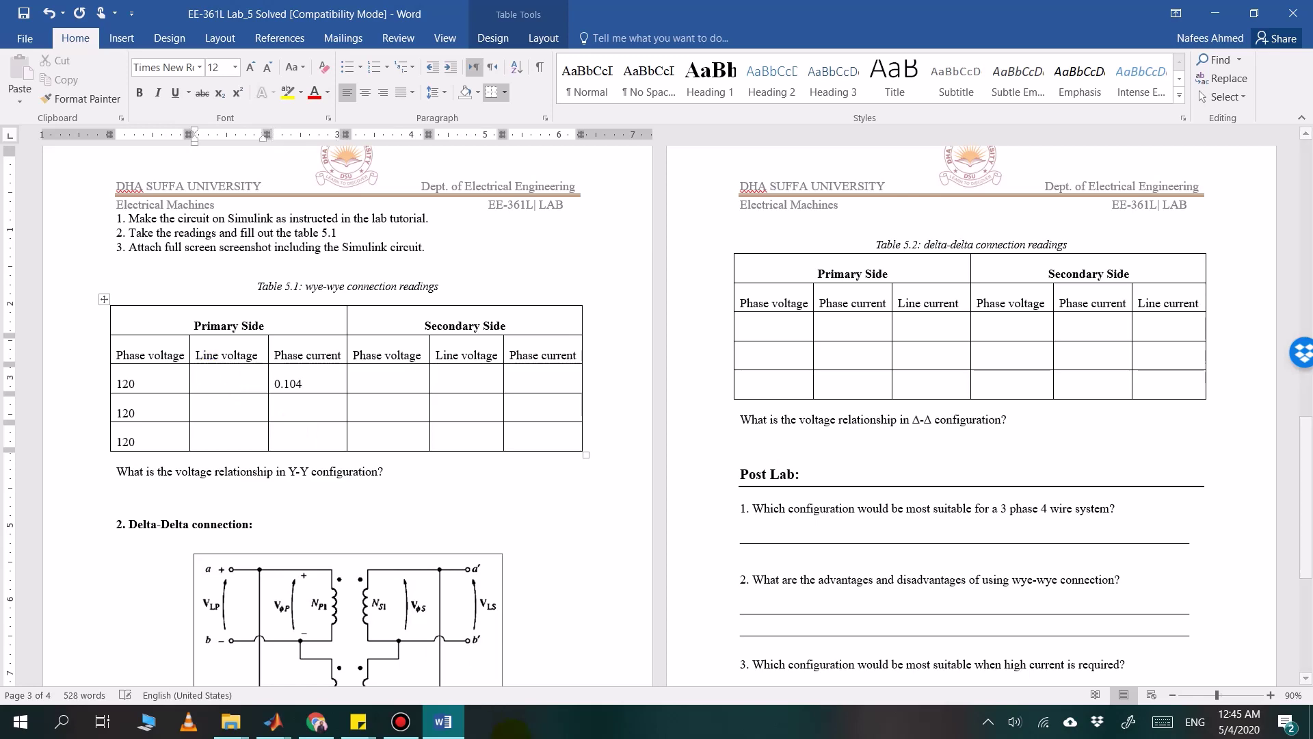
Switch to Simulink and set the source-side Three-Phase V-I Measurement block's voltage measurement to phase-to-phase
{"action": "key", "text": "alt+Tab"}
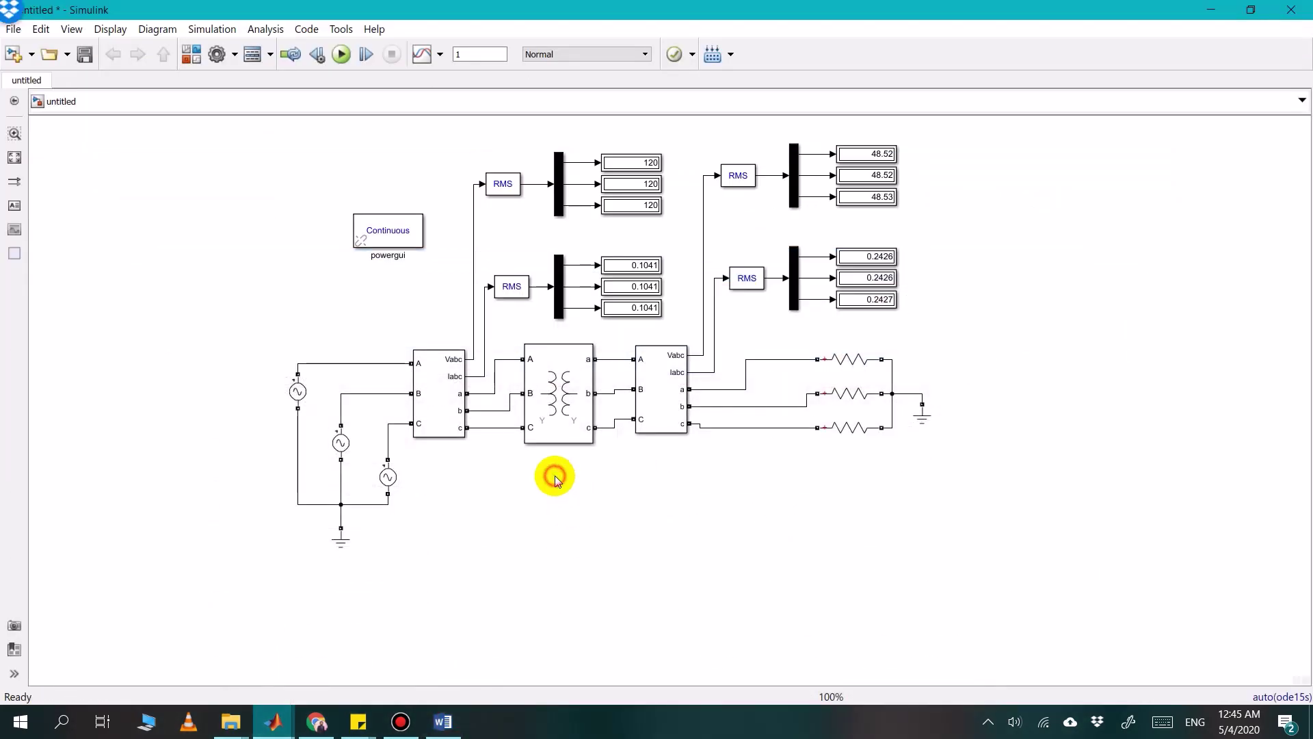
{"action": "double_click", "coordinate": [424, 380]}
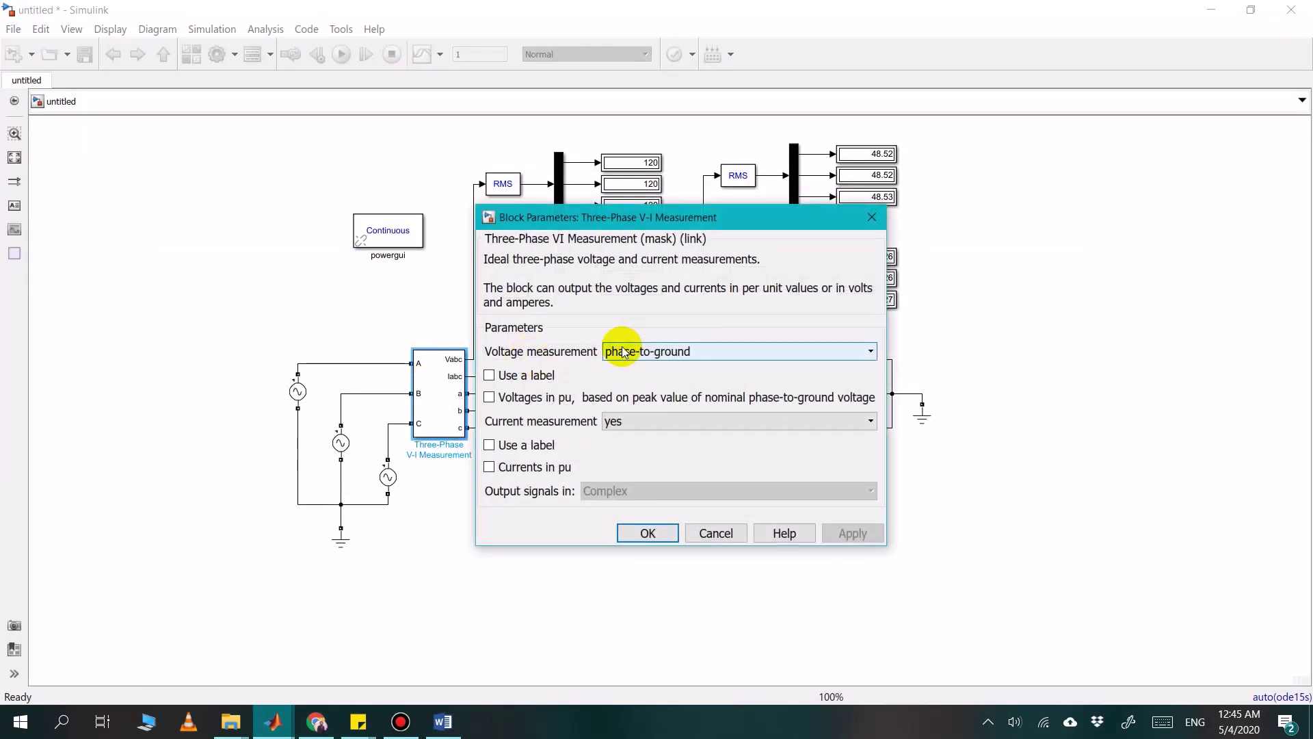
{"action": "left_click", "coordinate": [622, 350]}
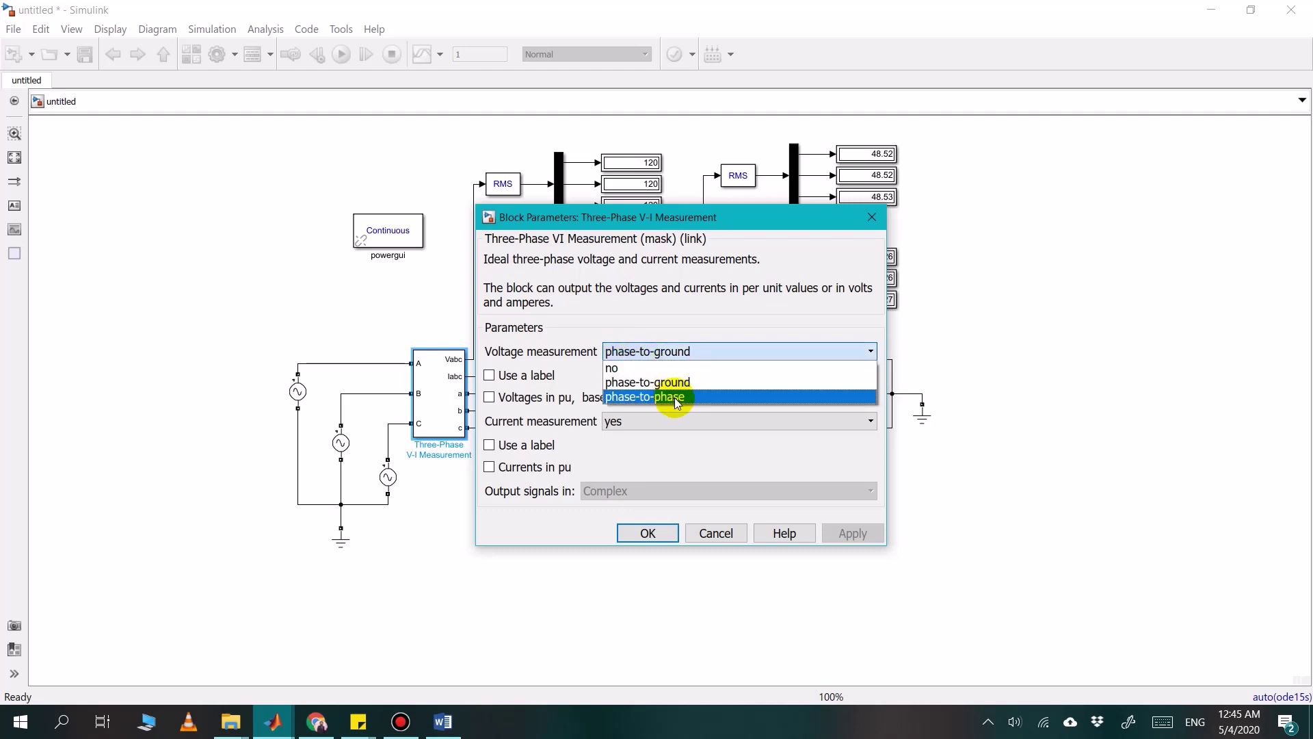
{"action": "left_click", "coordinate": [677, 398]}
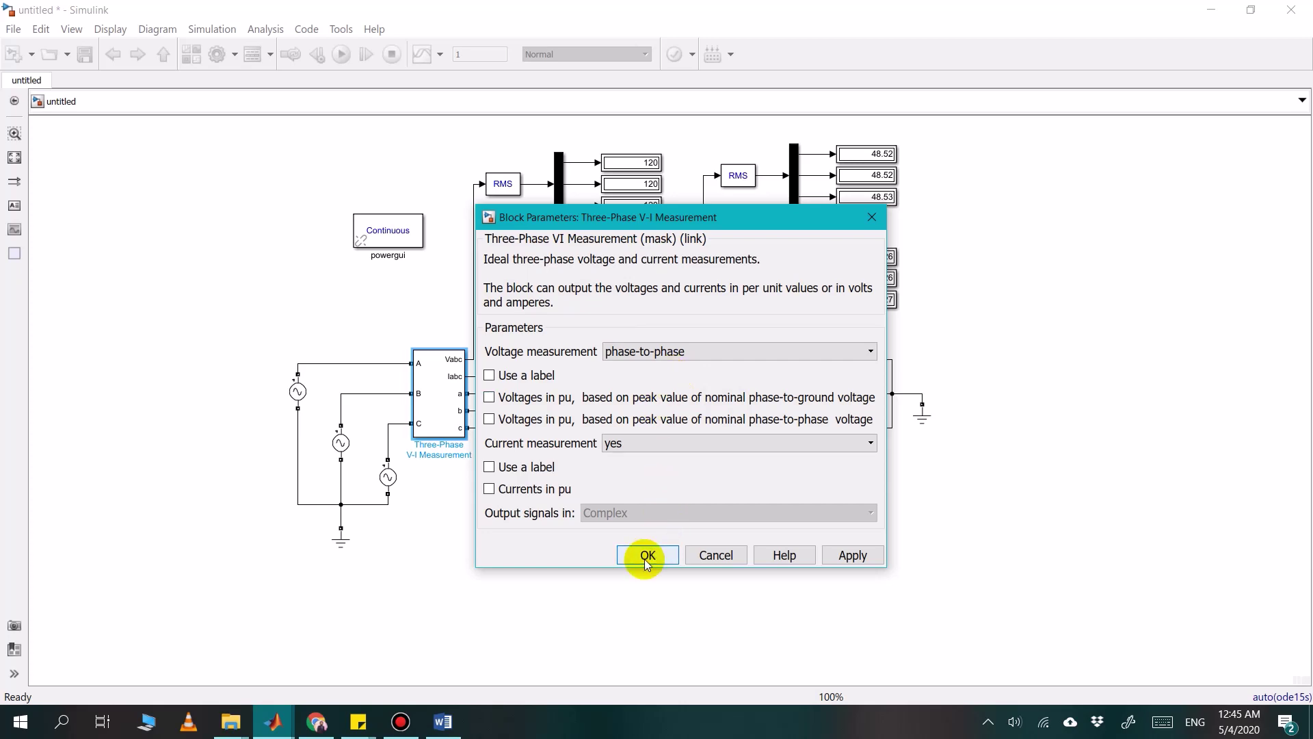
{"action": "left_click", "coordinate": [647, 556]}
Set the load-side Three-Phase V-I Measurement block's voltage measurement to phase-to-phase and rerun the simulation
{"action": "double_click", "coordinate": [653, 381]}
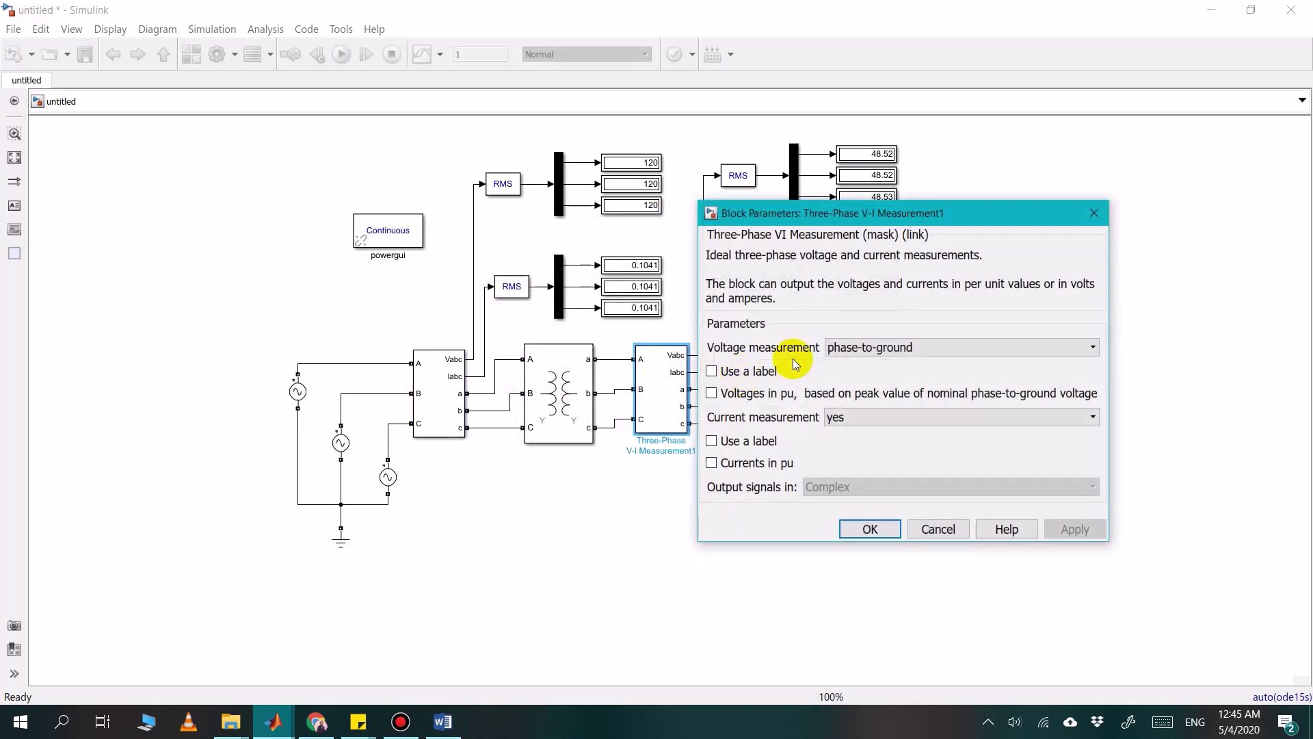
{"action": "left_click", "coordinate": [863, 346]}
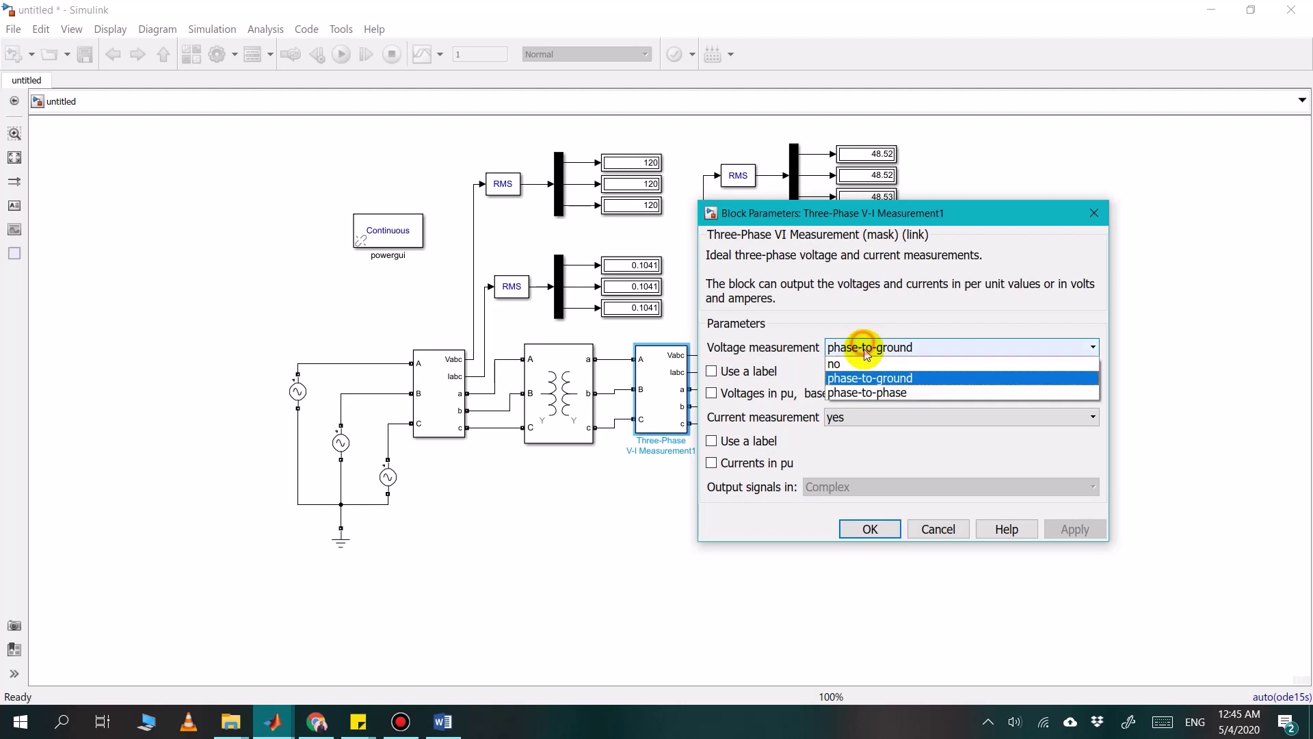
{"action": "left_click", "coordinate": [869, 394]}
{"action": "left_click", "coordinate": [872, 545]}
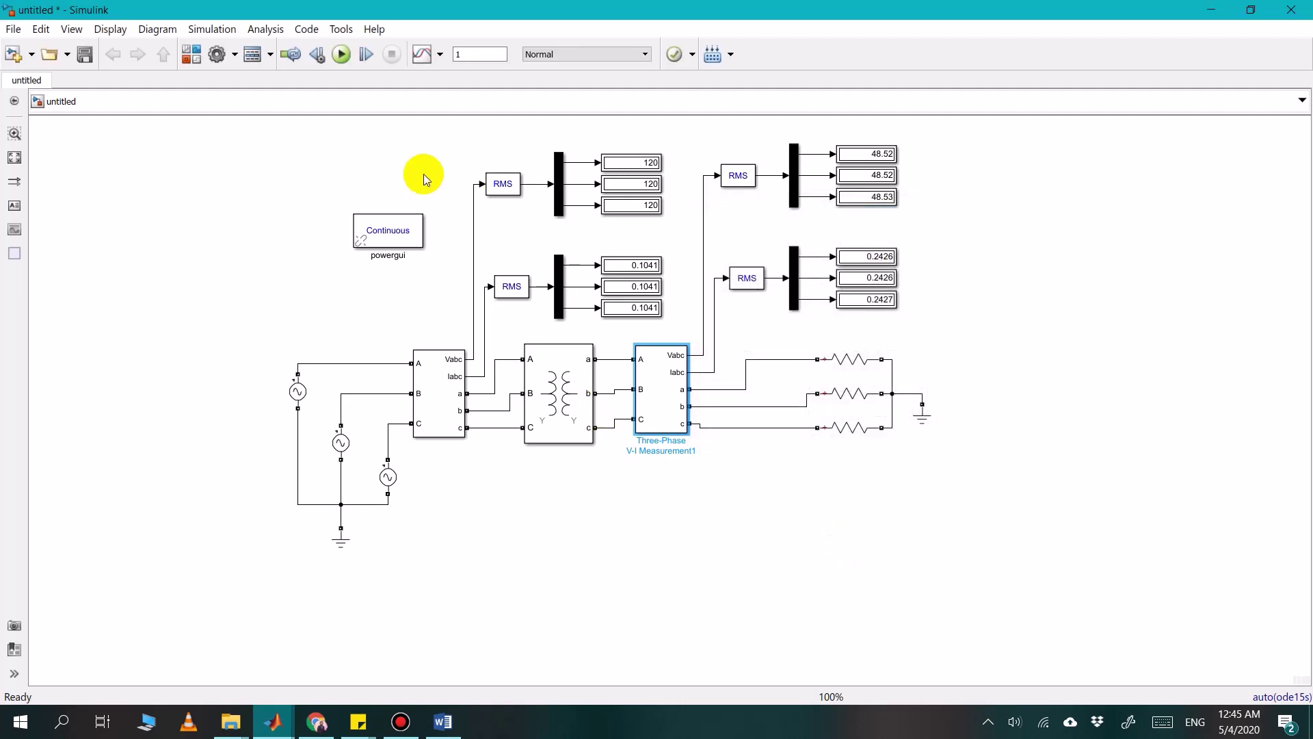
{"action": "left_click", "coordinate": [340, 55]}
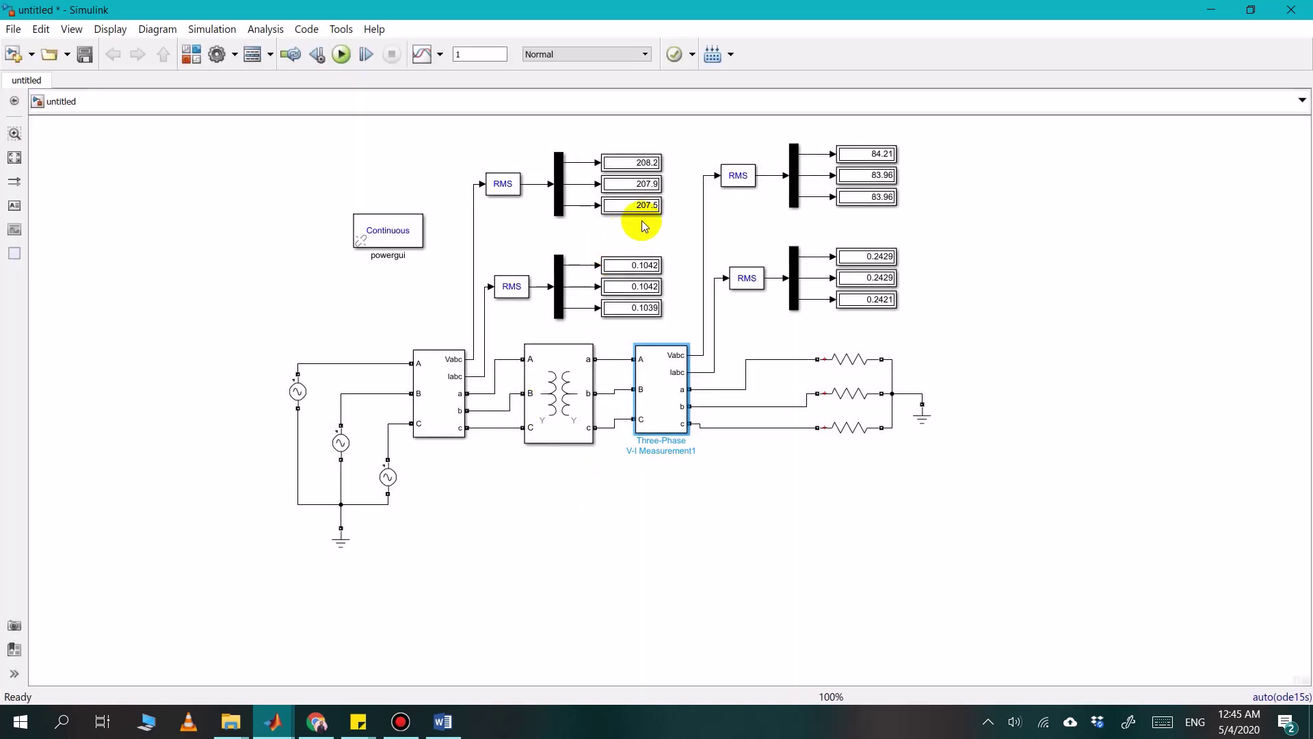
Compare the source-side phase-to-phase voltages in Simulink with the star connection relations in Word's Fig 5.1, ending back in Simulink
{"action": "left_click", "coordinate": [622, 233]}
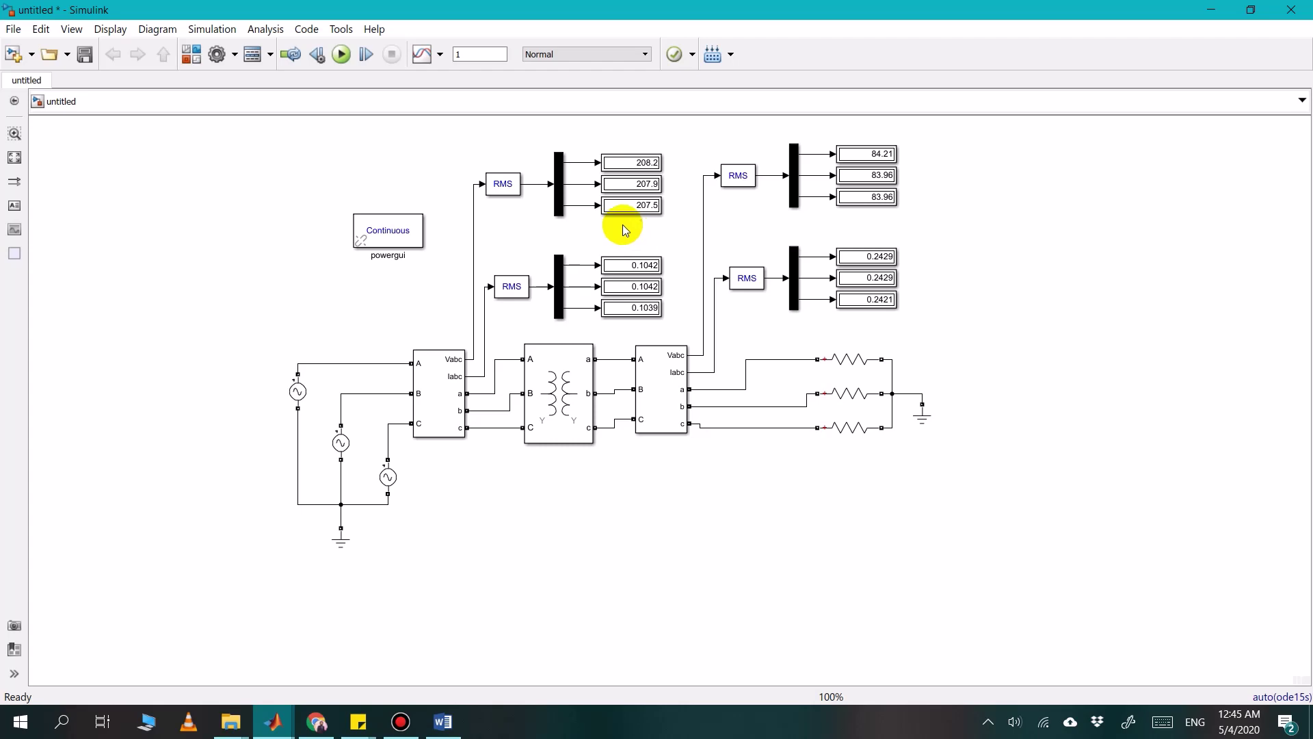
{"action": "left_click", "coordinate": [443, 721]}
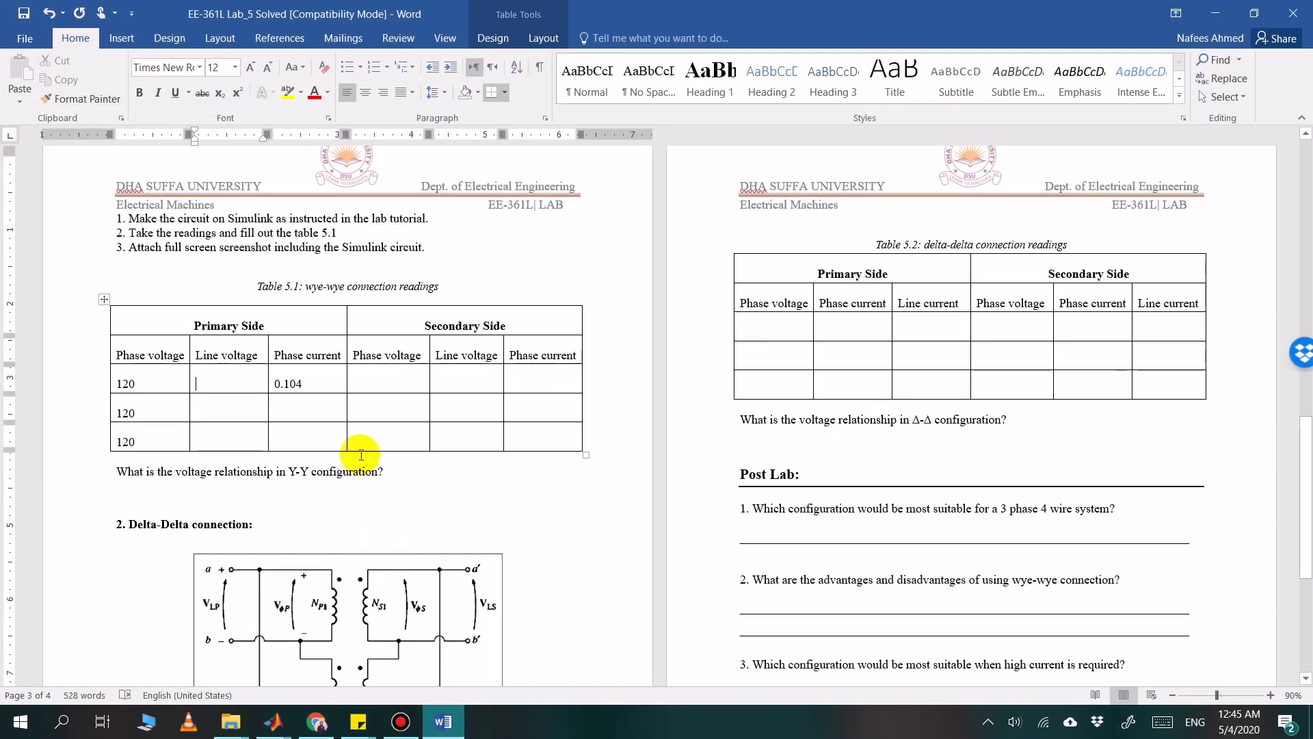
{"action": "scroll", "coordinate": [361, 455], "scroll_direction": "up", "scroll_amount": 15}
{"action": "scroll", "coordinate": [292, 504], "scroll_direction": "down", "scroll_amount": 3}
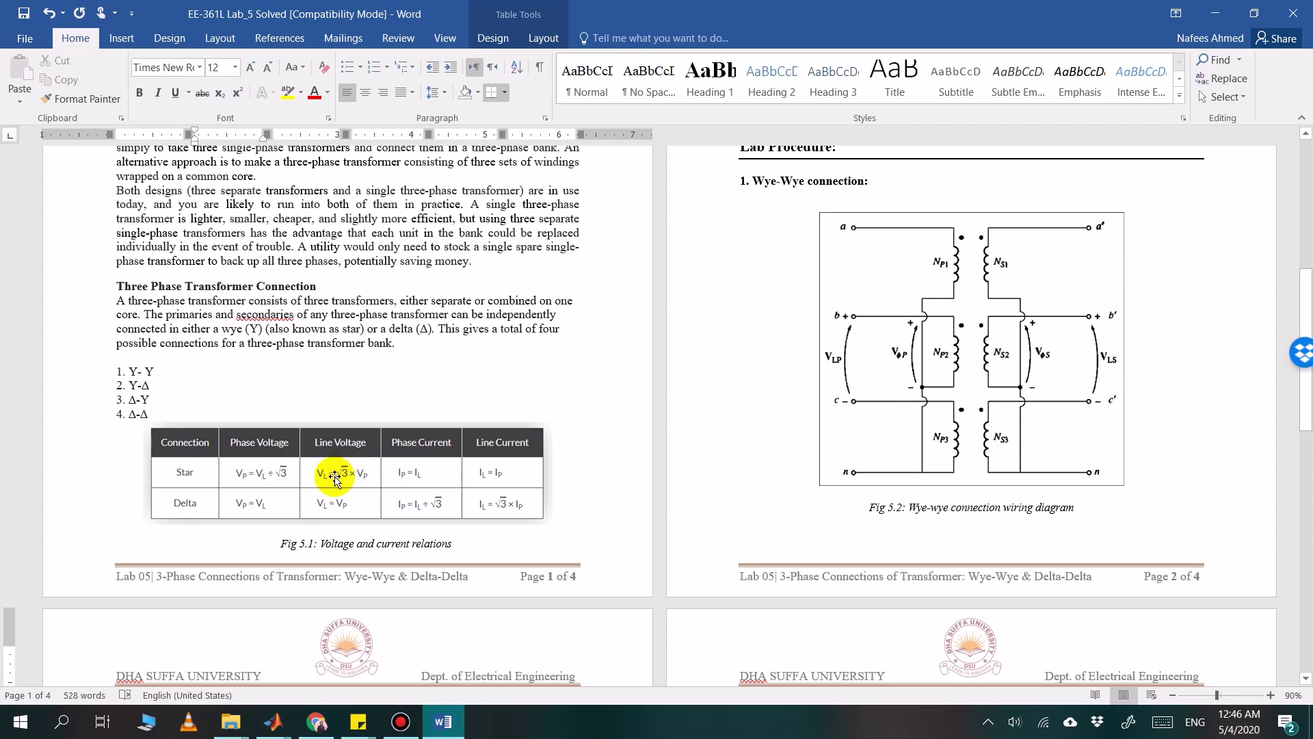
{"action": "left_click", "coordinate": [442, 721]}
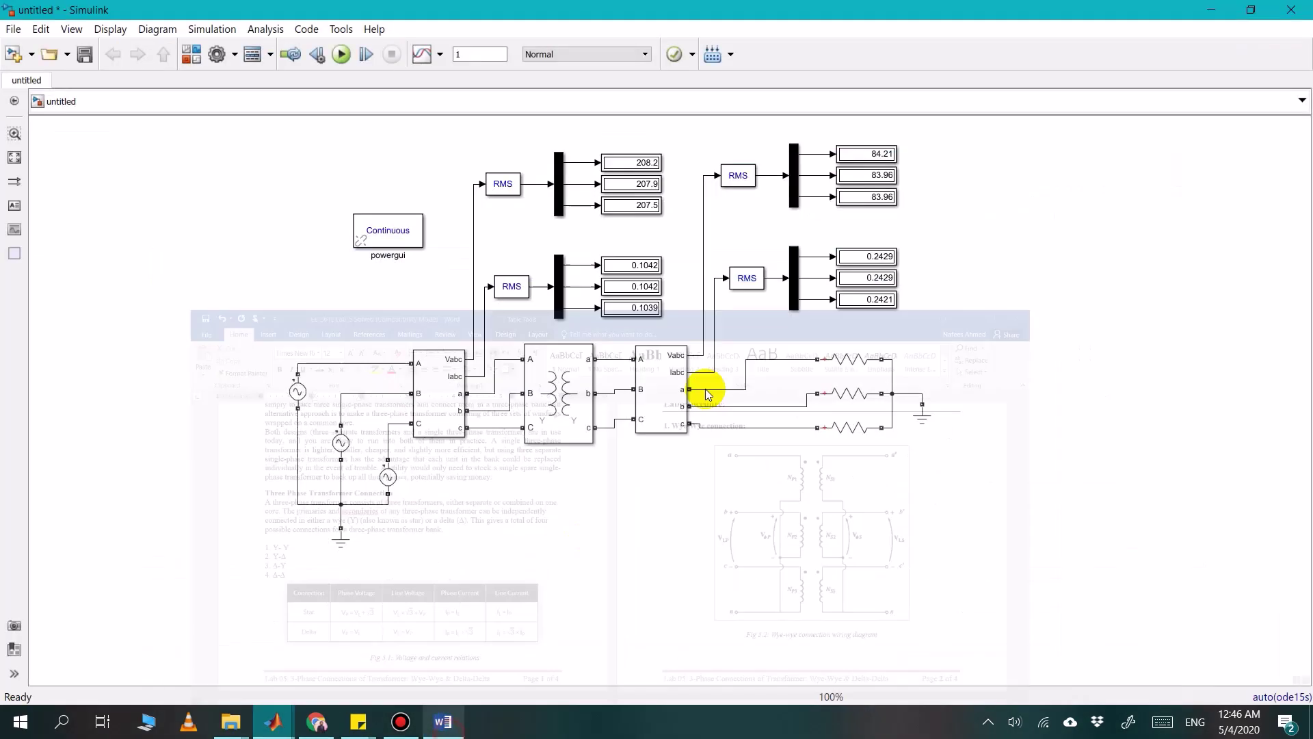
{"action": "left_click", "coordinate": [655, 206]}
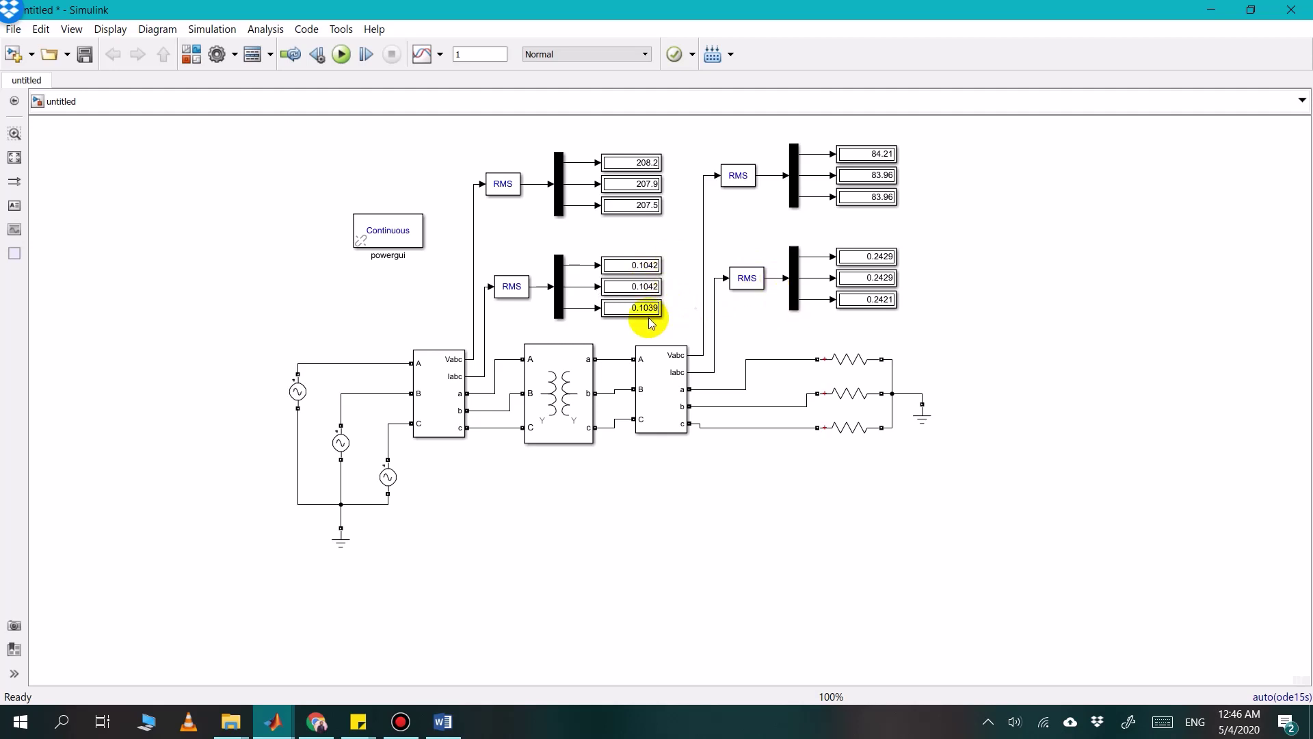
Switch to Word and enter 208 in the first and second primary-side line voltage cells of Table 5.1
{"action": "left_click", "coordinate": [442, 729]}
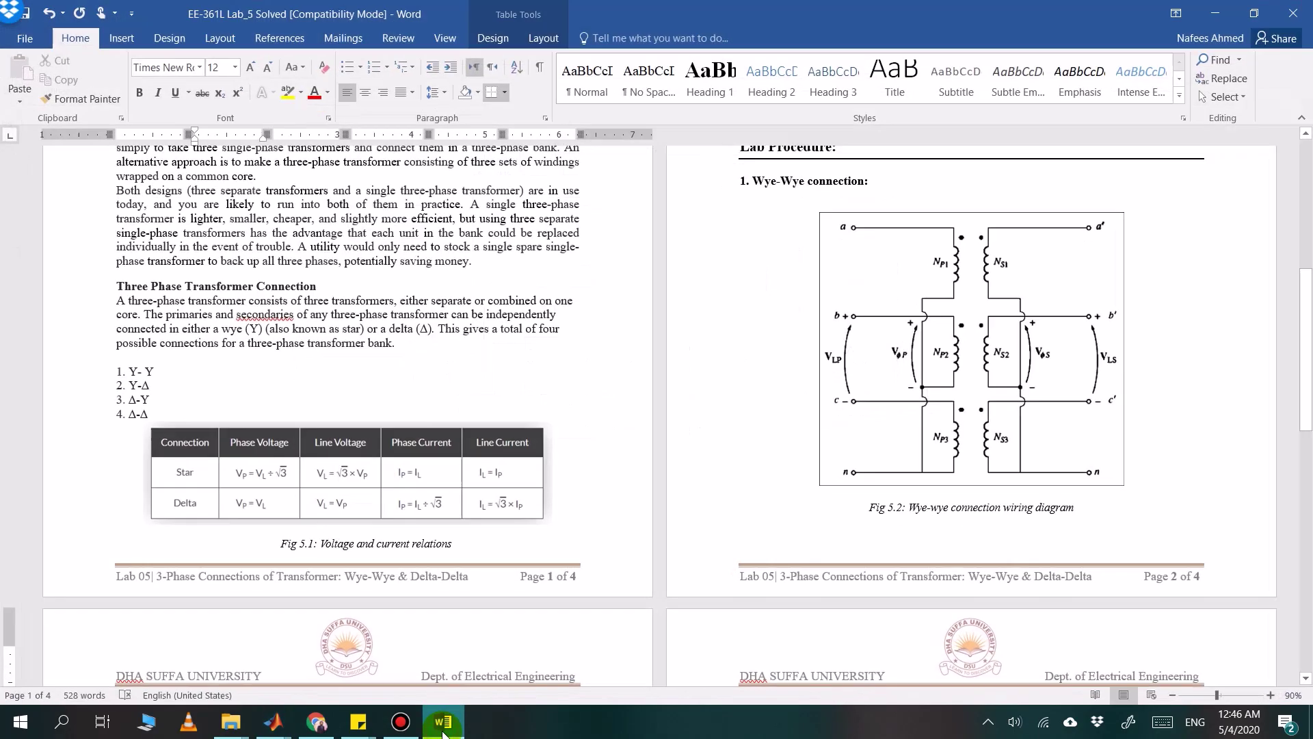
{"action": "scroll", "coordinate": [362, 516], "scroll_direction": "down", "scroll_amount": 8}
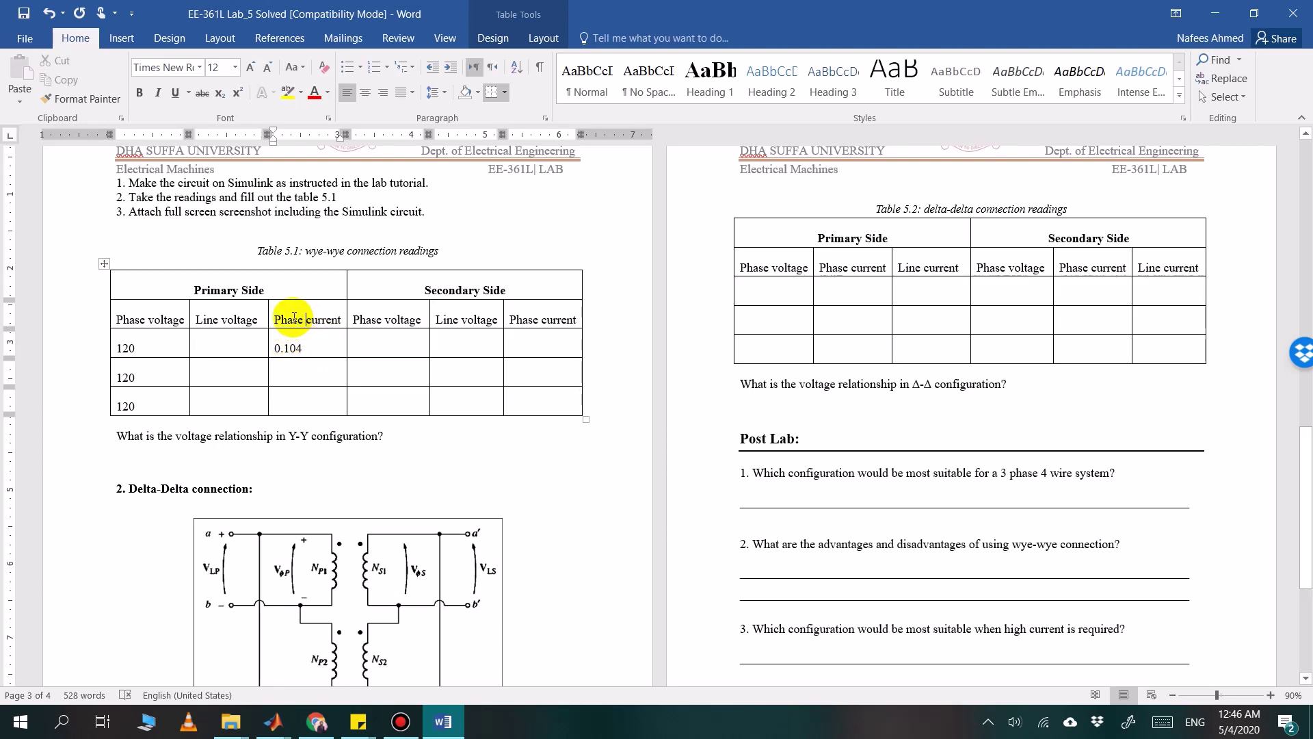
{"action": "left_click", "coordinate": [289, 328]}
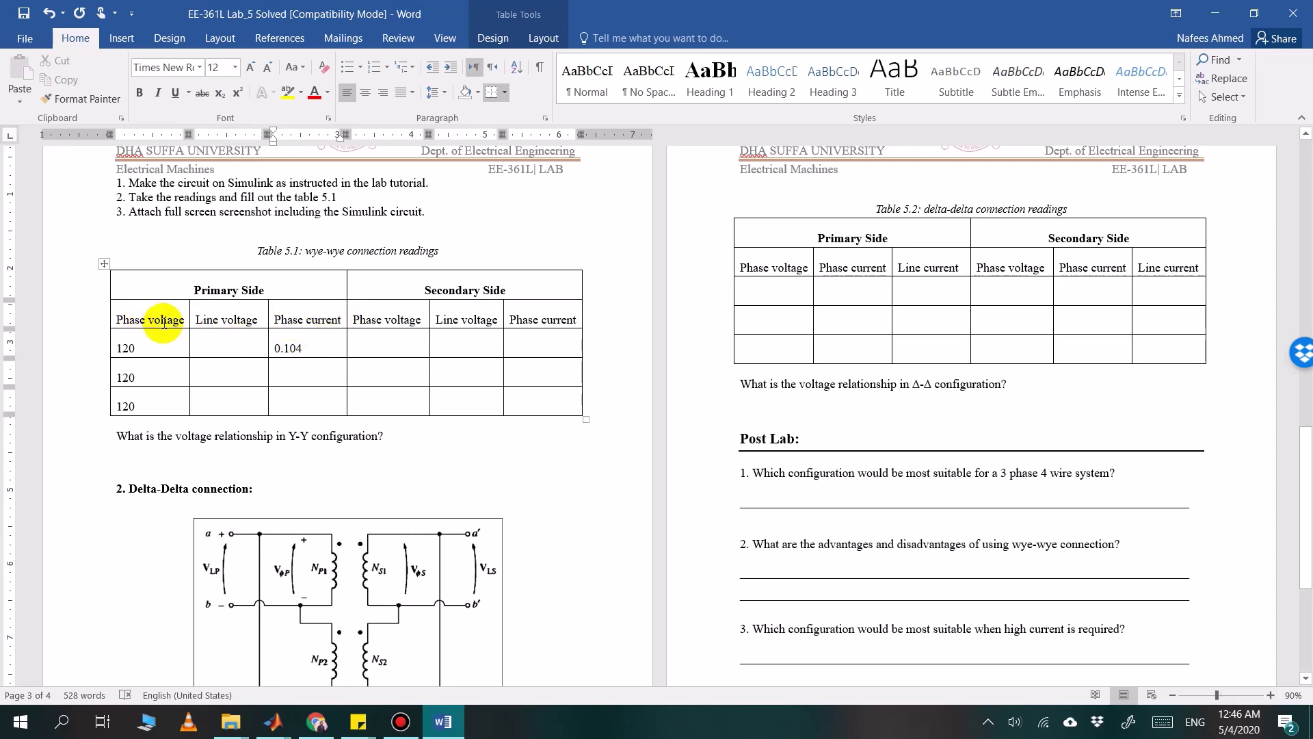
{"action": "left_click", "coordinate": [228, 317]}
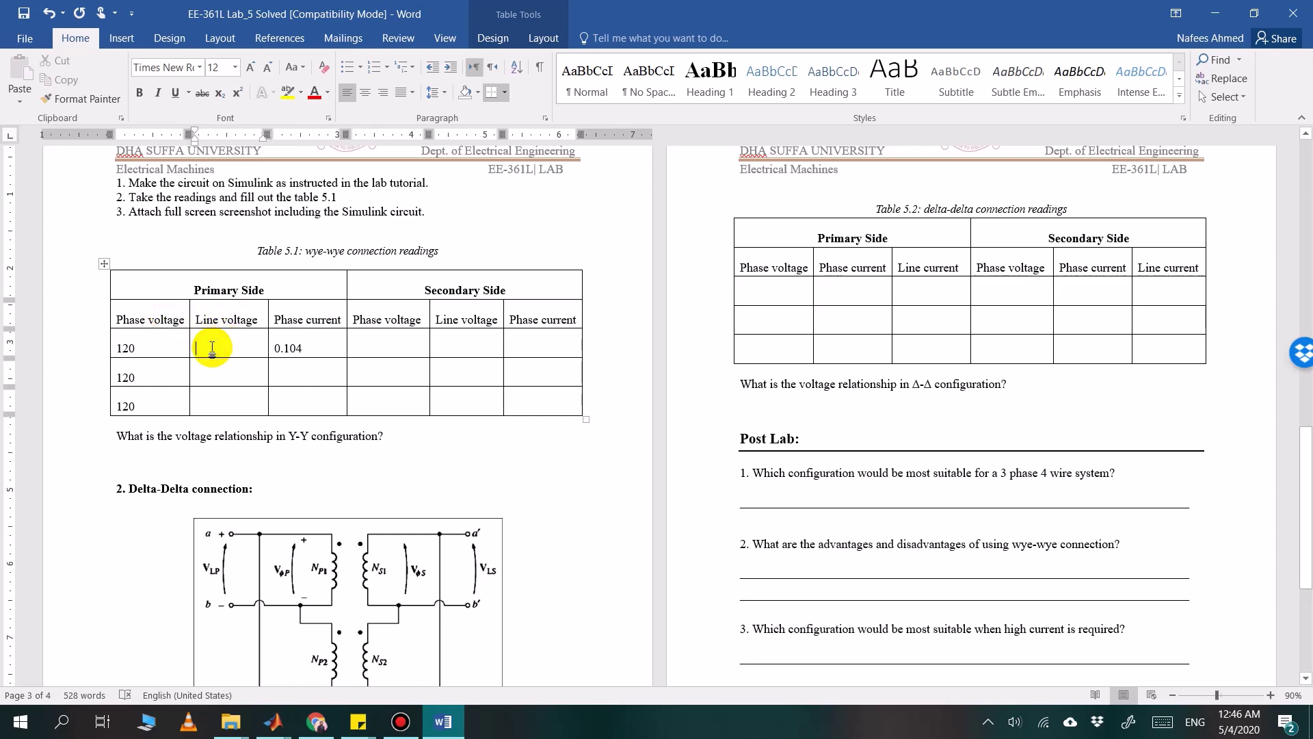
{"action": "type", "text": "28"}
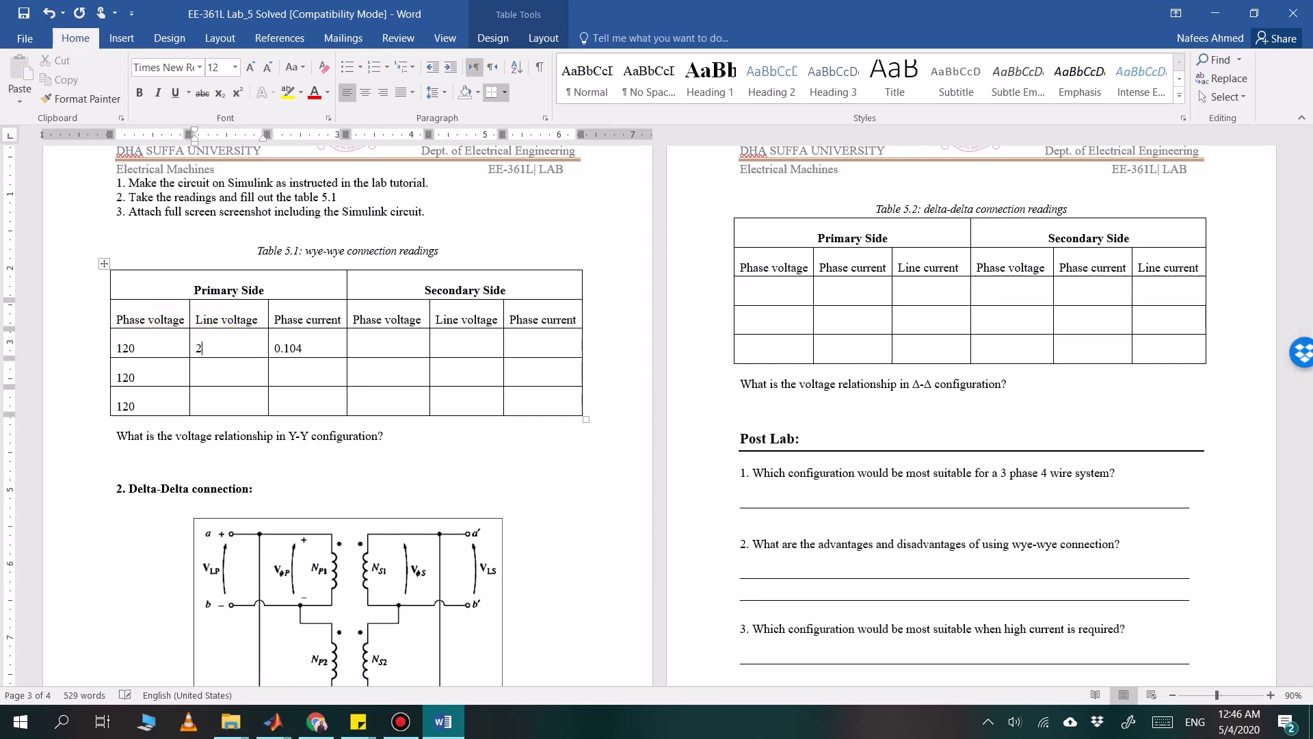
{"action": "key", "text": "Down"}
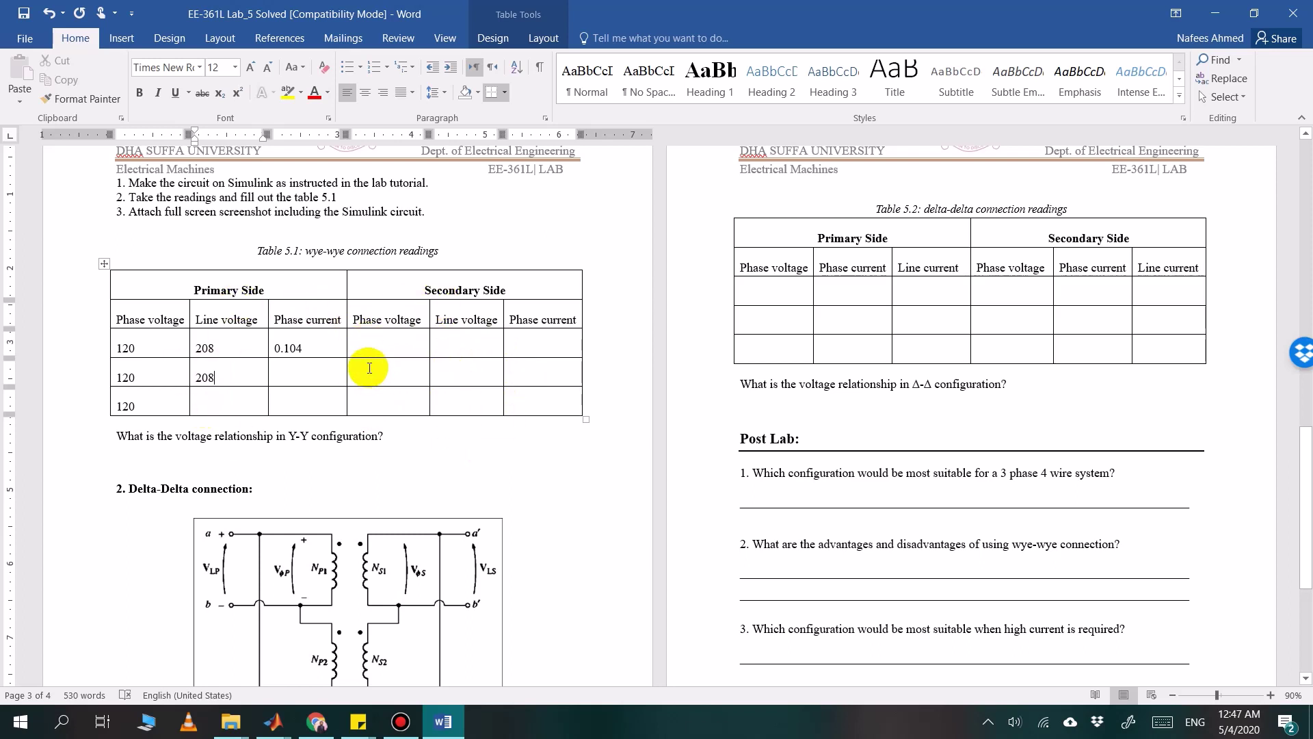
{"action": "left_click", "coordinate": [200, 457]}
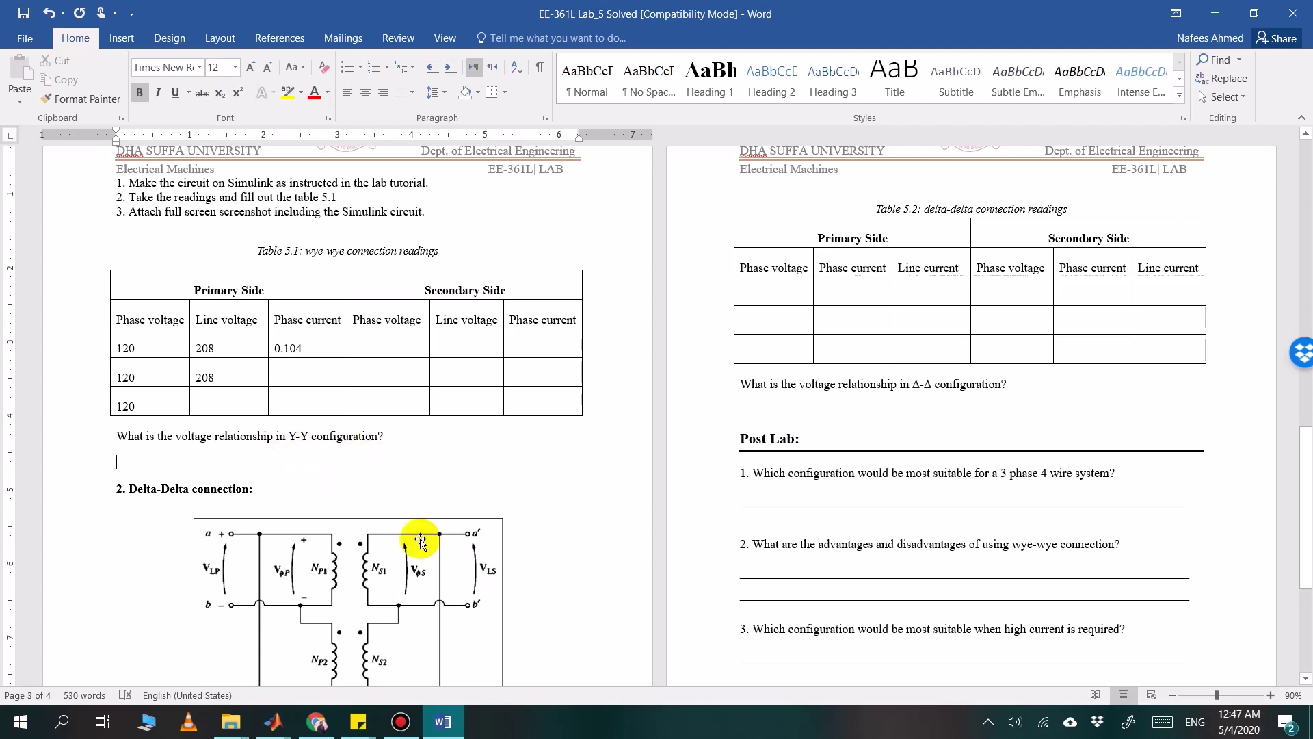
Examine the delta-delta connection wiring diagram in Figure 5.3 of the Word lab sheet
{"action": "left_click", "coordinate": [443, 721]}
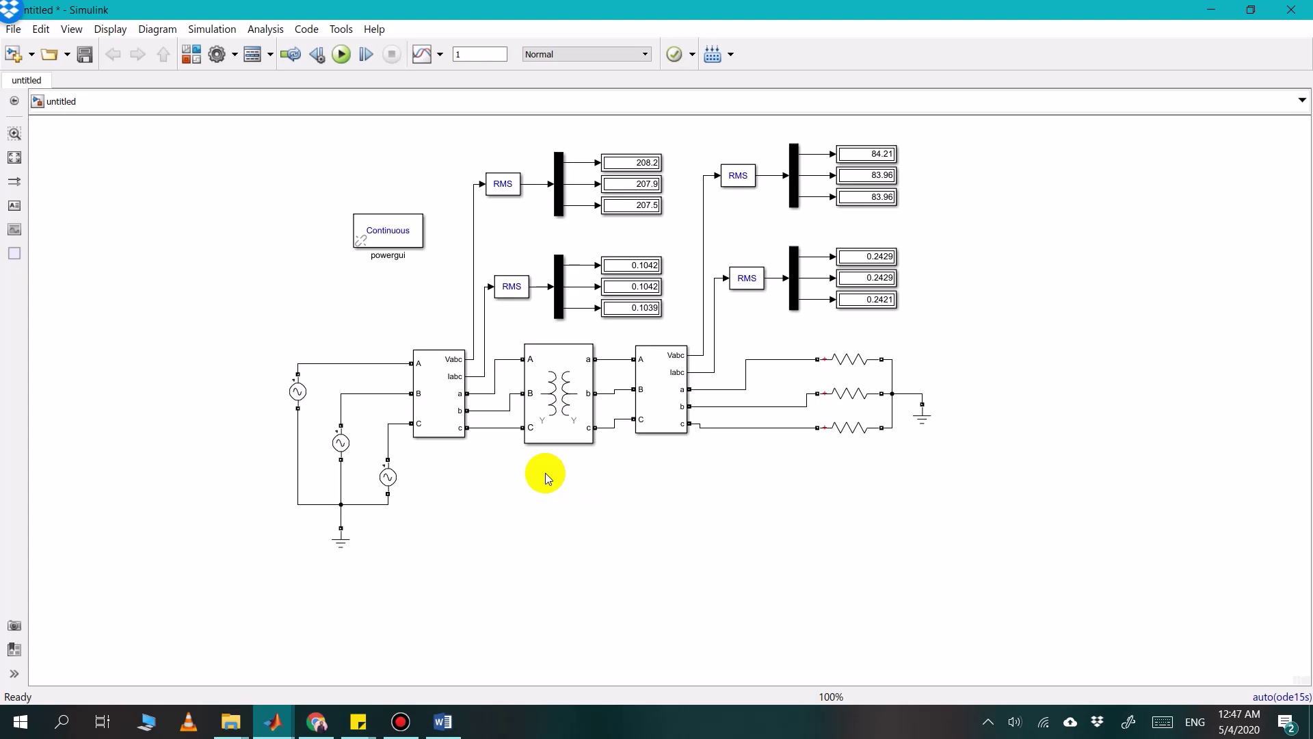
{"action": "left_click", "coordinate": [443, 721]}
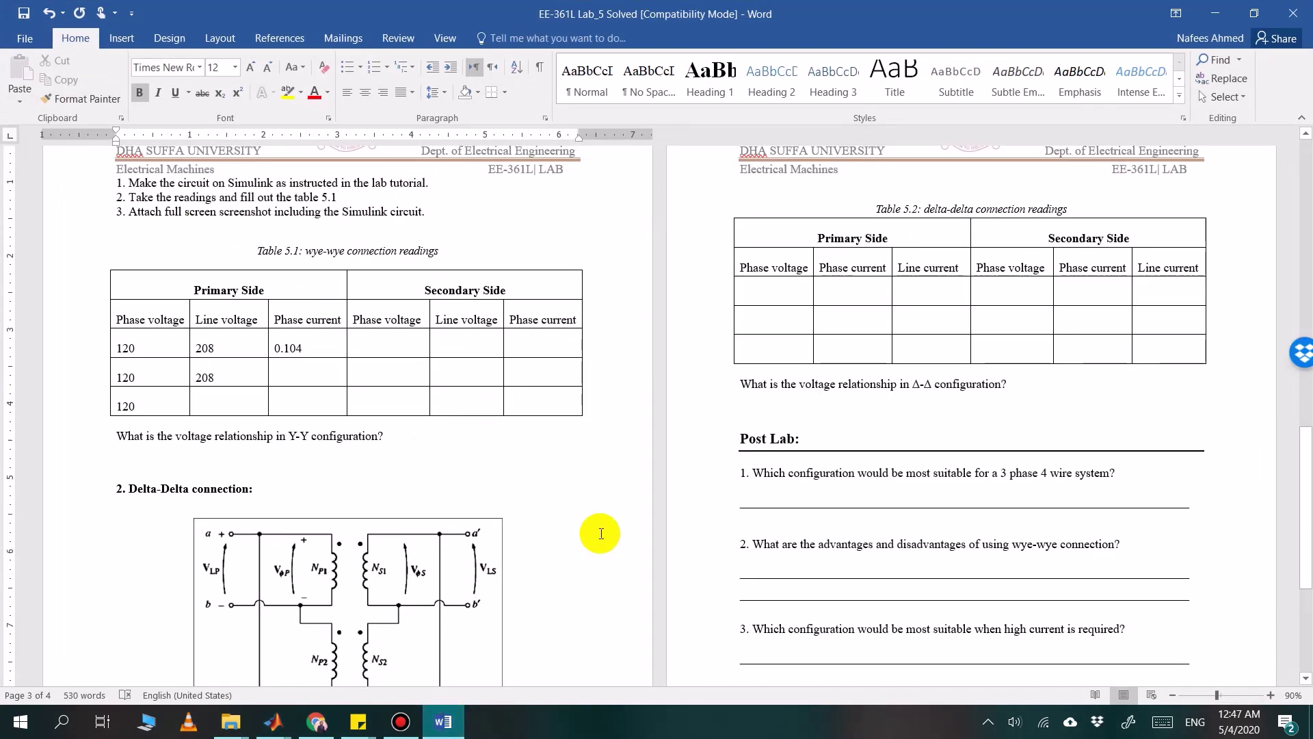
{"action": "scroll", "coordinate": [599, 532], "scroll_direction": "down", "scroll_amount": 6}
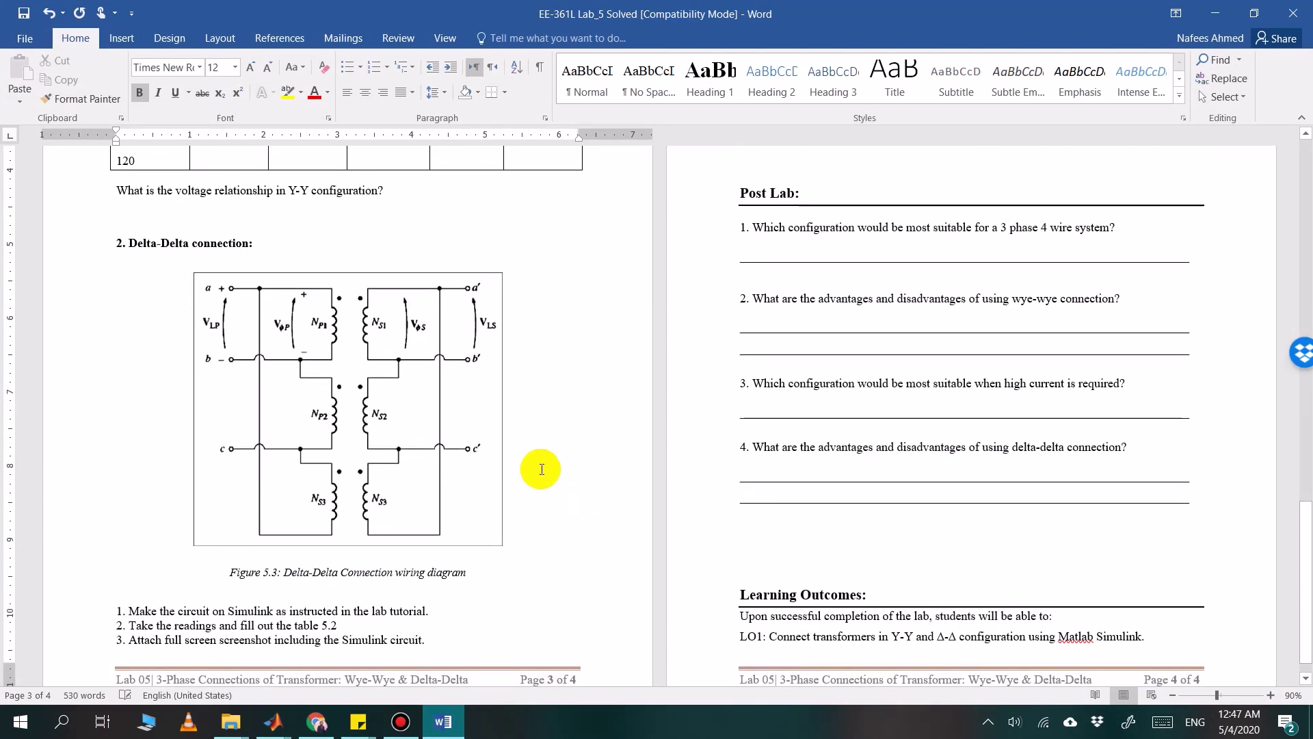
{"action": "scroll", "coordinate": [541, 469], "scroll_direction": "down", "scroll_amount": 1}
{"action": "left_click", "coordinate": [375, 384]}
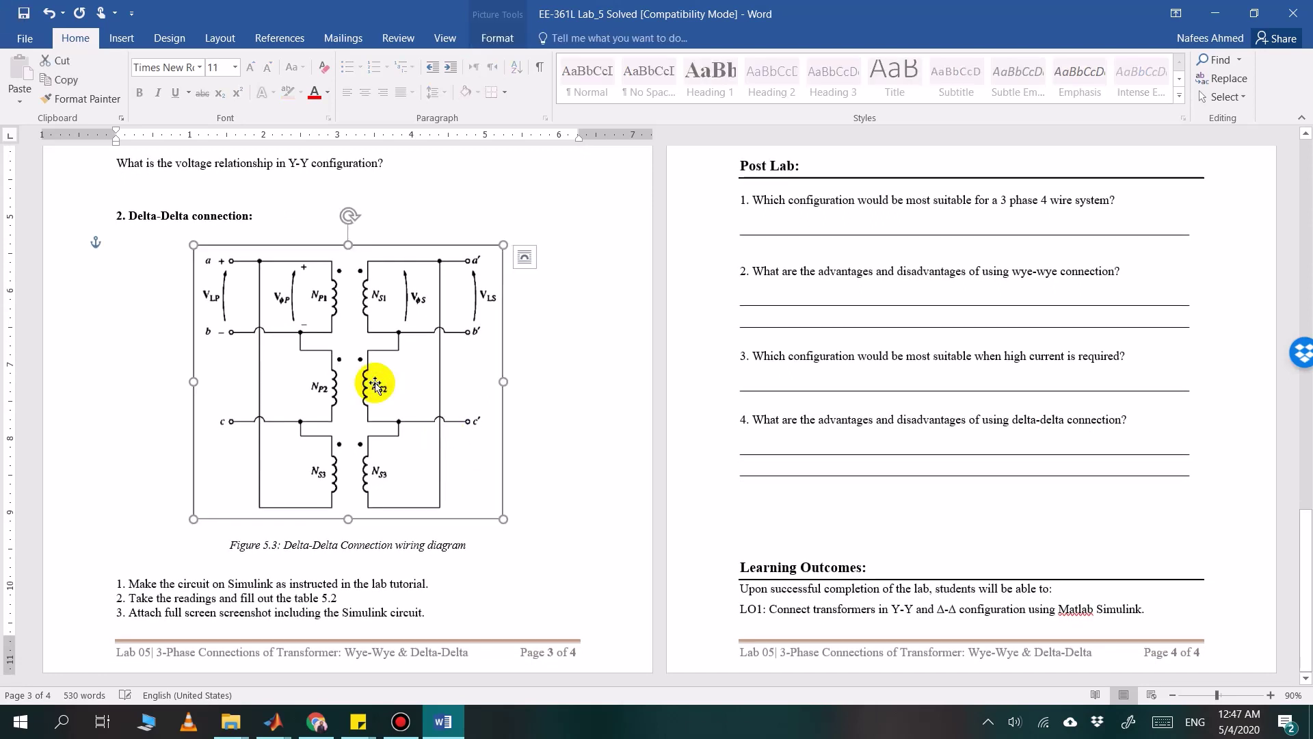
{"action": "left_click", "coordinate": [522, 373]}
{"action": "left_click", "coordinate": [416, 372]}
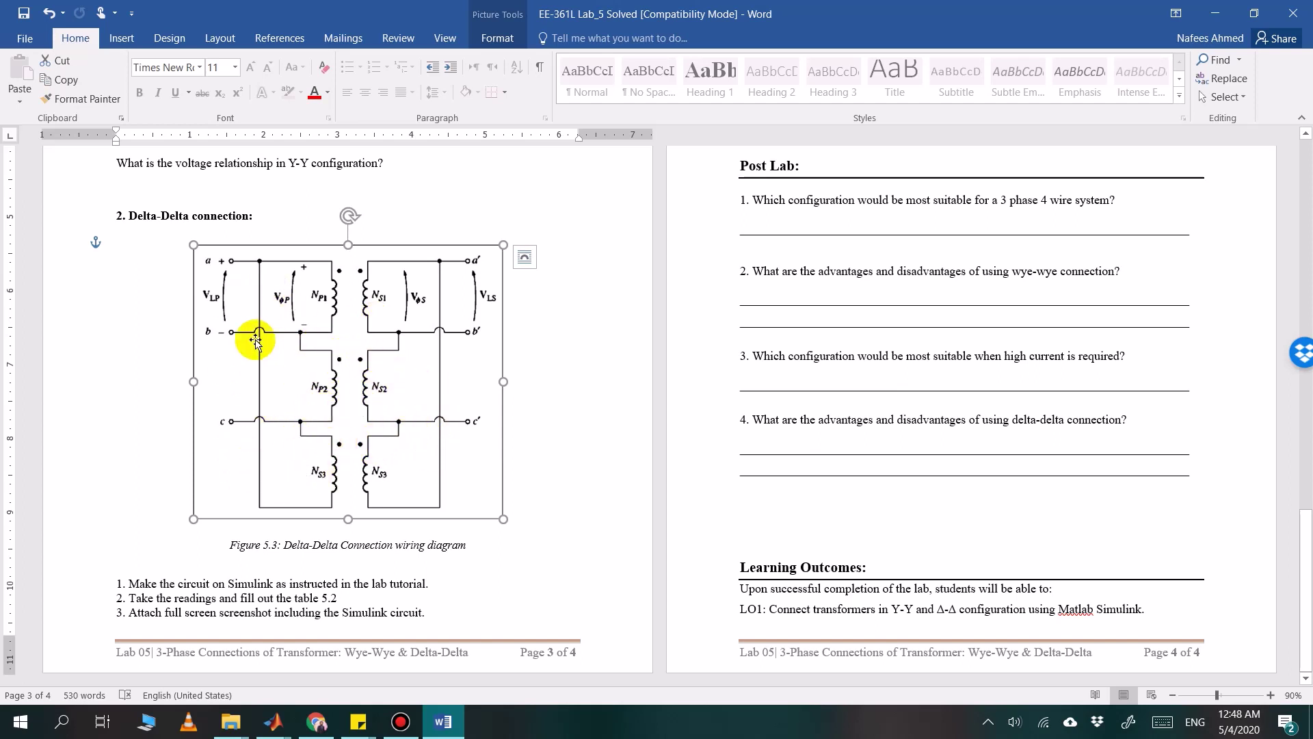
Switch to Simulink and delete the source-side ground and the wiring that joins the three AC voltage sources to it
{"action": "left_click", "coordinate": [447, 730]}
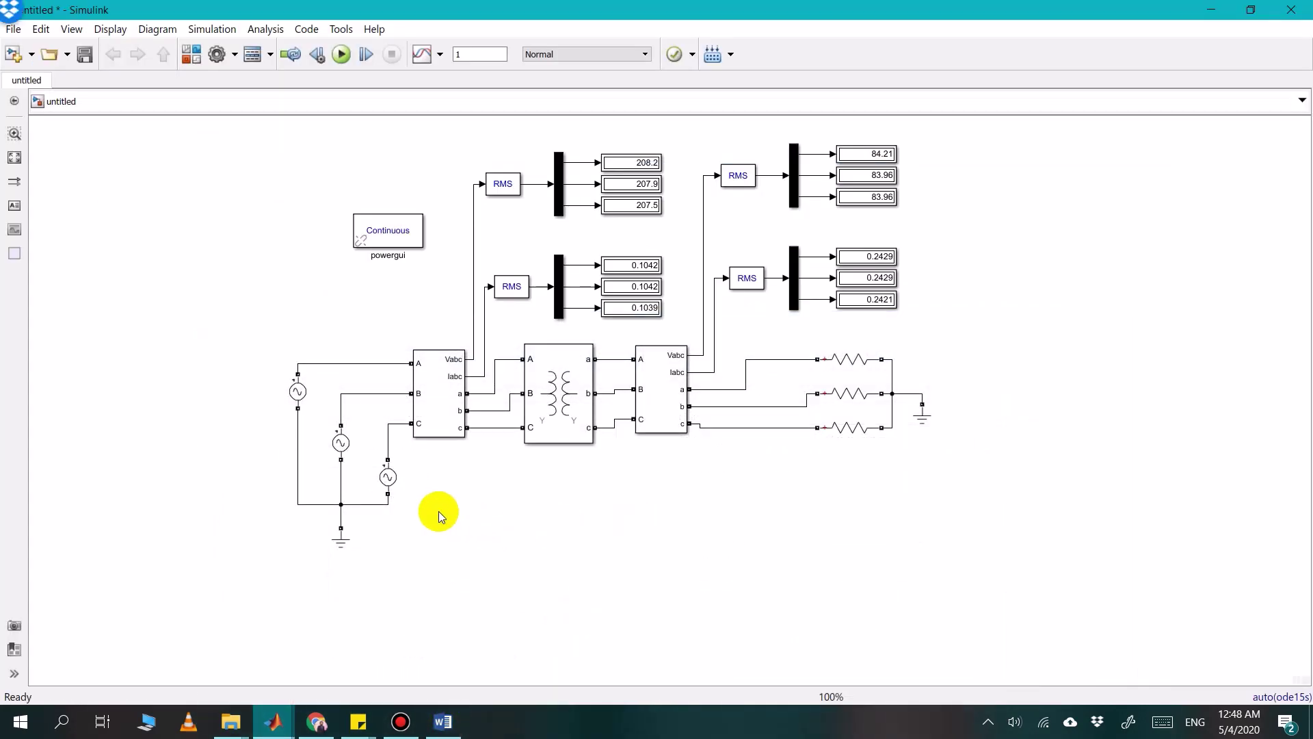
{"action": "left_click", "coordinate": [299, 456]}
{"action": "left_click", "coordinate": [376, 545]}
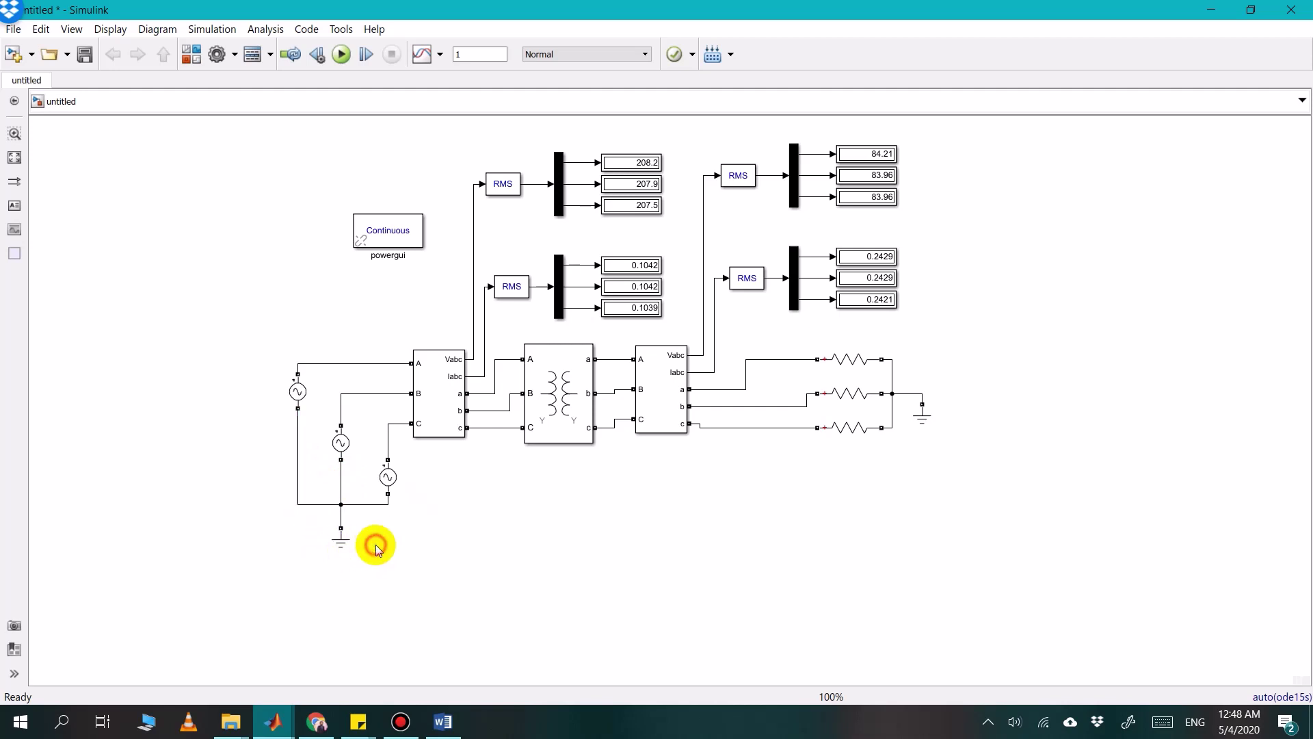
{"action": "double_click", "coordinate": [325, 529]}
{"action": "left_click", "coordinate": [322, 528]}
{"action": "key", "text": "ctrl+v"}
{"action": "left_click_drag", "start_coordinate": [374, 516], "coordinate": [271, 487]}
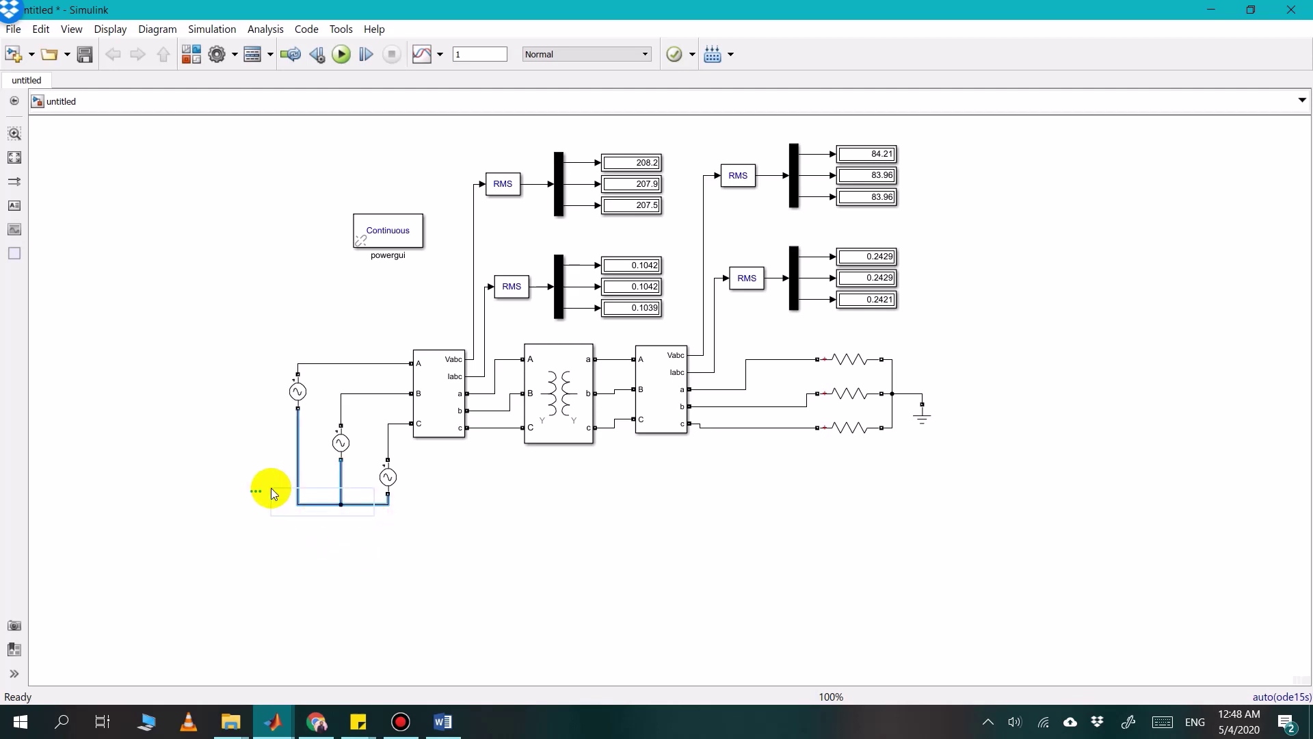
{"action": "key", "text": "Delete"}
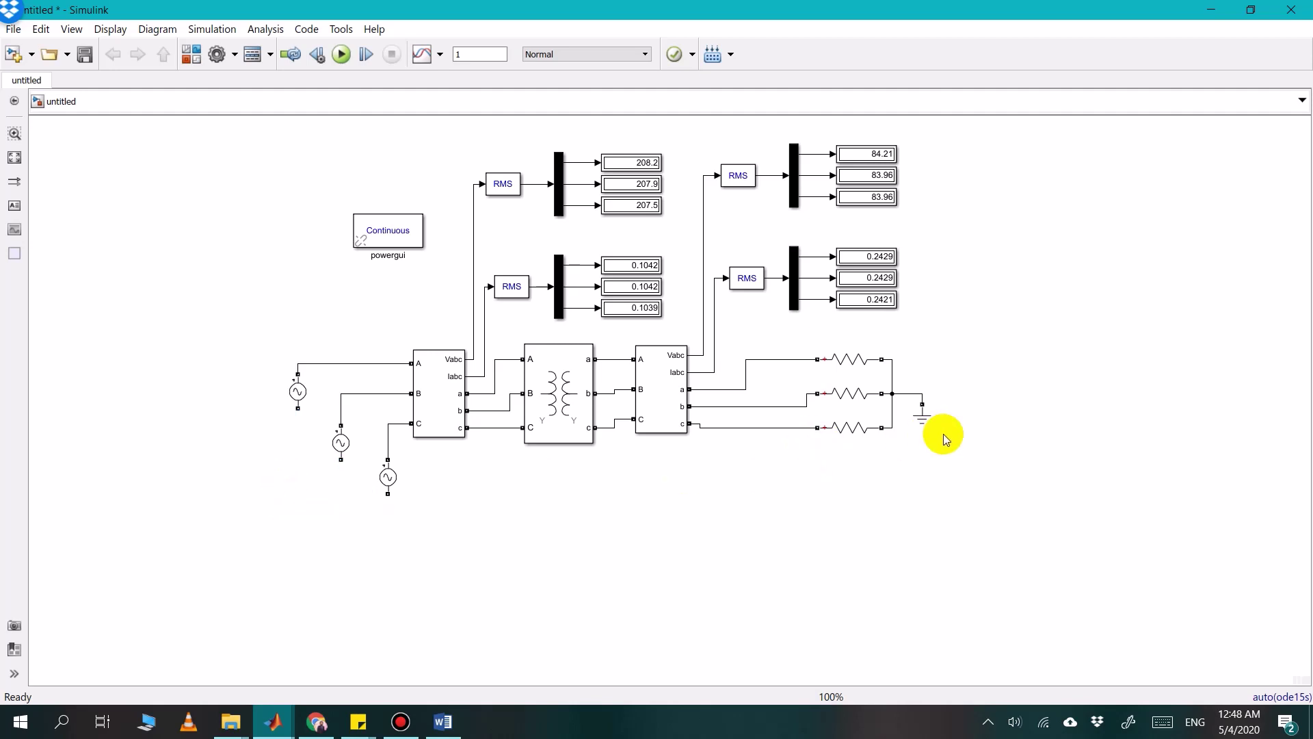
Delete the load-side ground and its connecting wire beside the three resistors
{"action": "left_click_drag", "start_coordinate": [943, 433], "coordinate": [912, 380]}
{"action": "key", "text": "Delete"}
{"action": "left_click_drag", "start_coordinate": [931, 443], "coordinate": [887, 360]}
{"action": "left_click", "coordinate": [917, 366]}
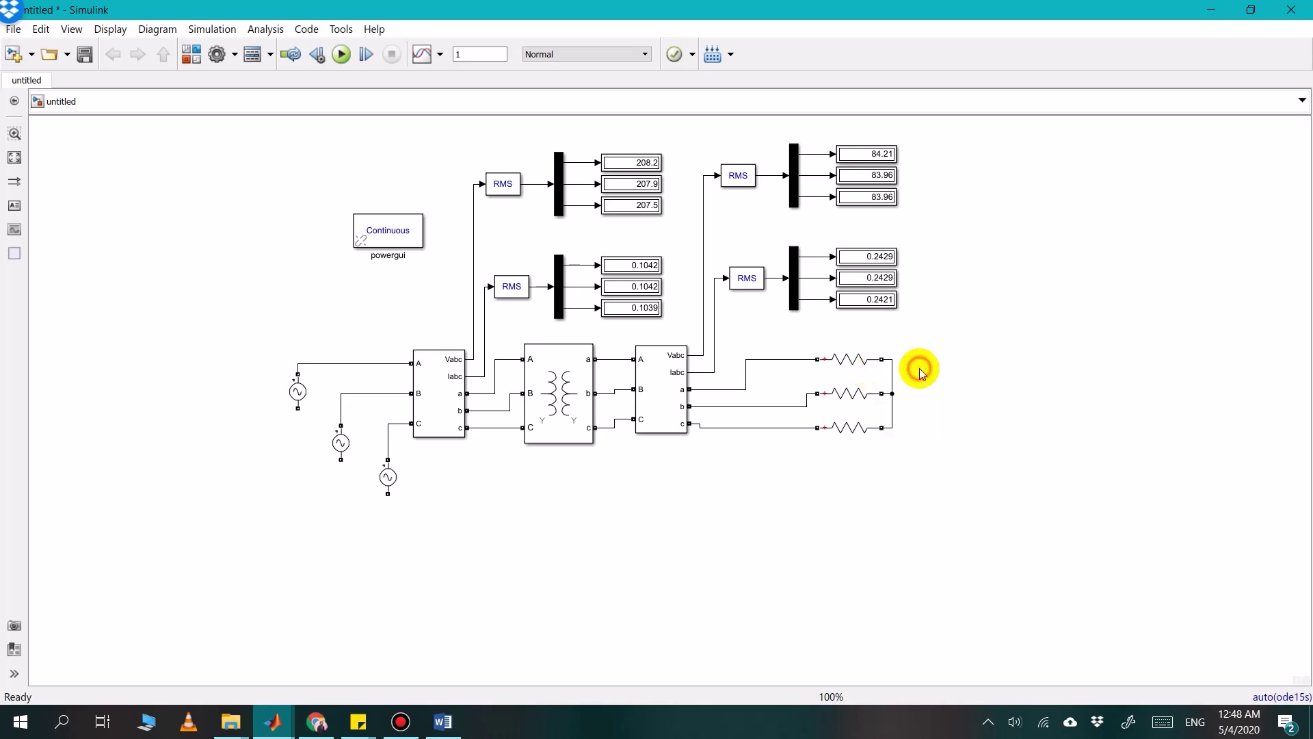
Delete the wires between the three AC voltage sources and inputs A, B and C of the source-side measurement block
{"action": "left_click", "coordinate": [330, 363]}
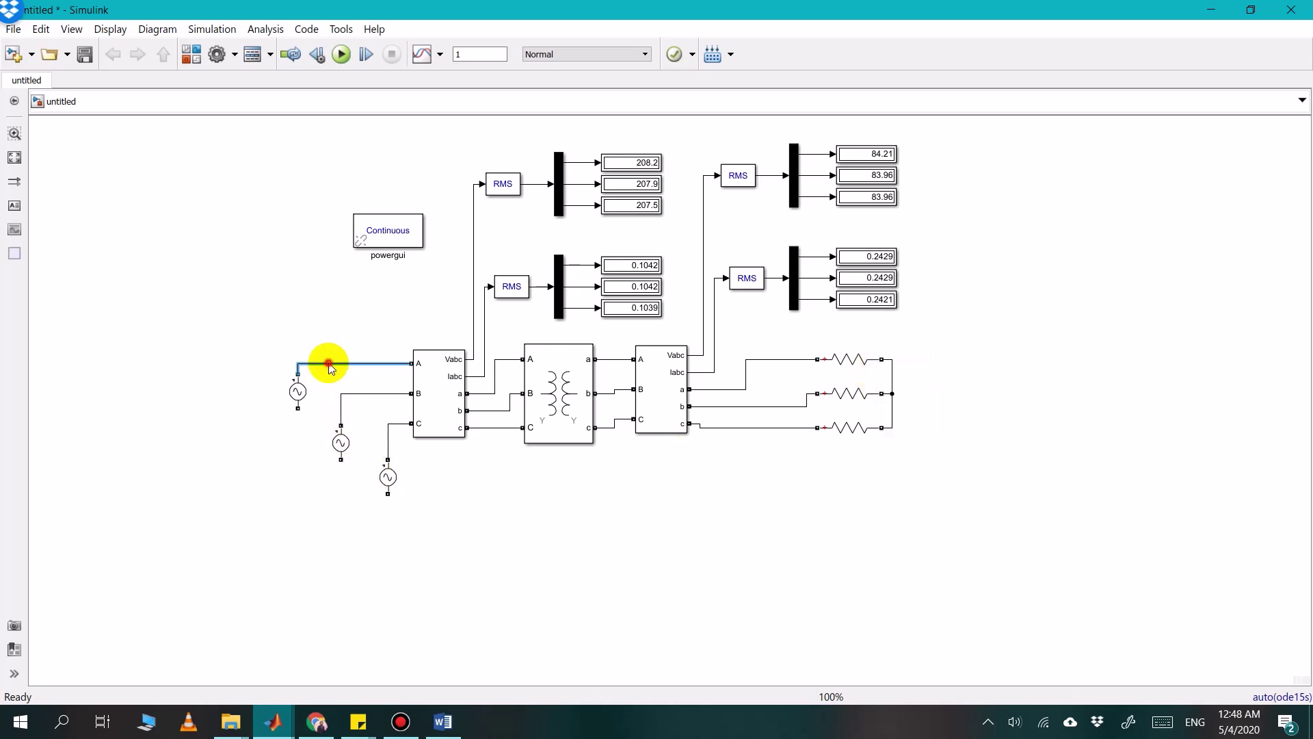
{"action": "left_click", "coordinate": [283, 484]}
{"action": "left_click", "coordinate": [371, 393]}
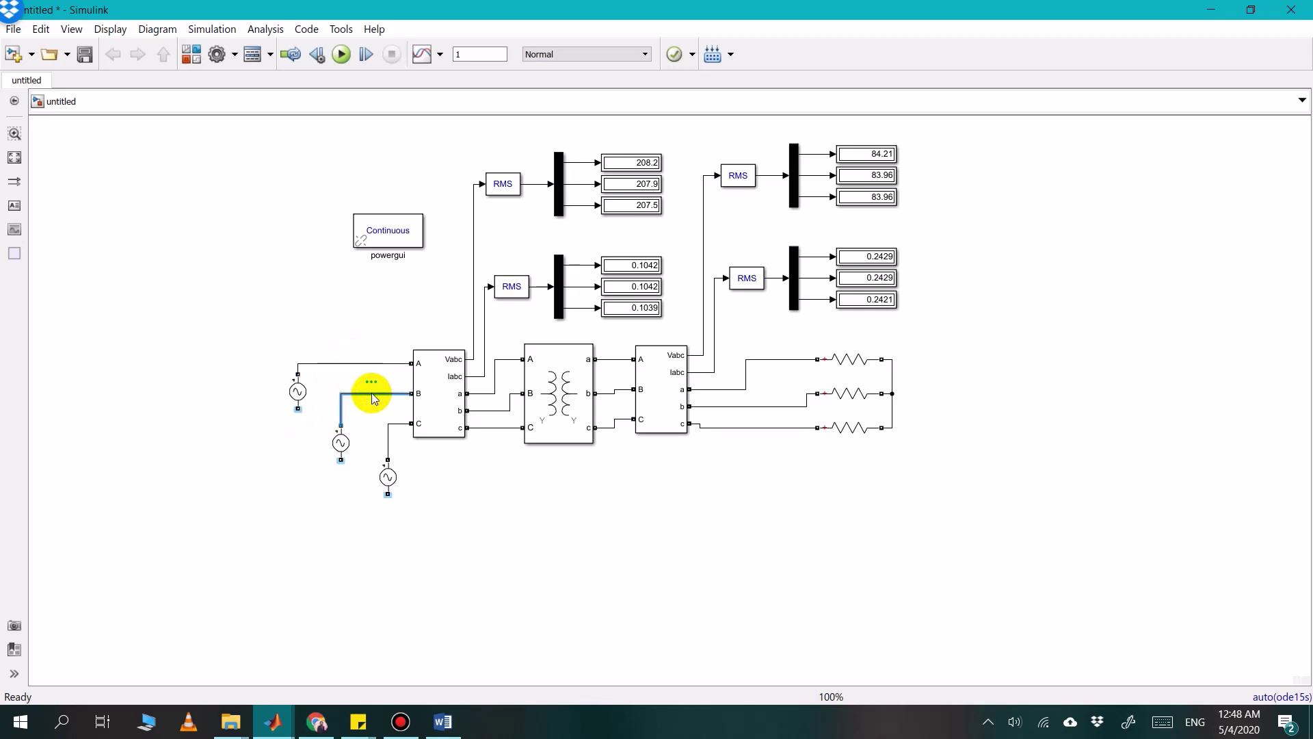
{"action": "key", "text": "Delete"}
{"action": "left_click", "coordinate": [367, 364]}
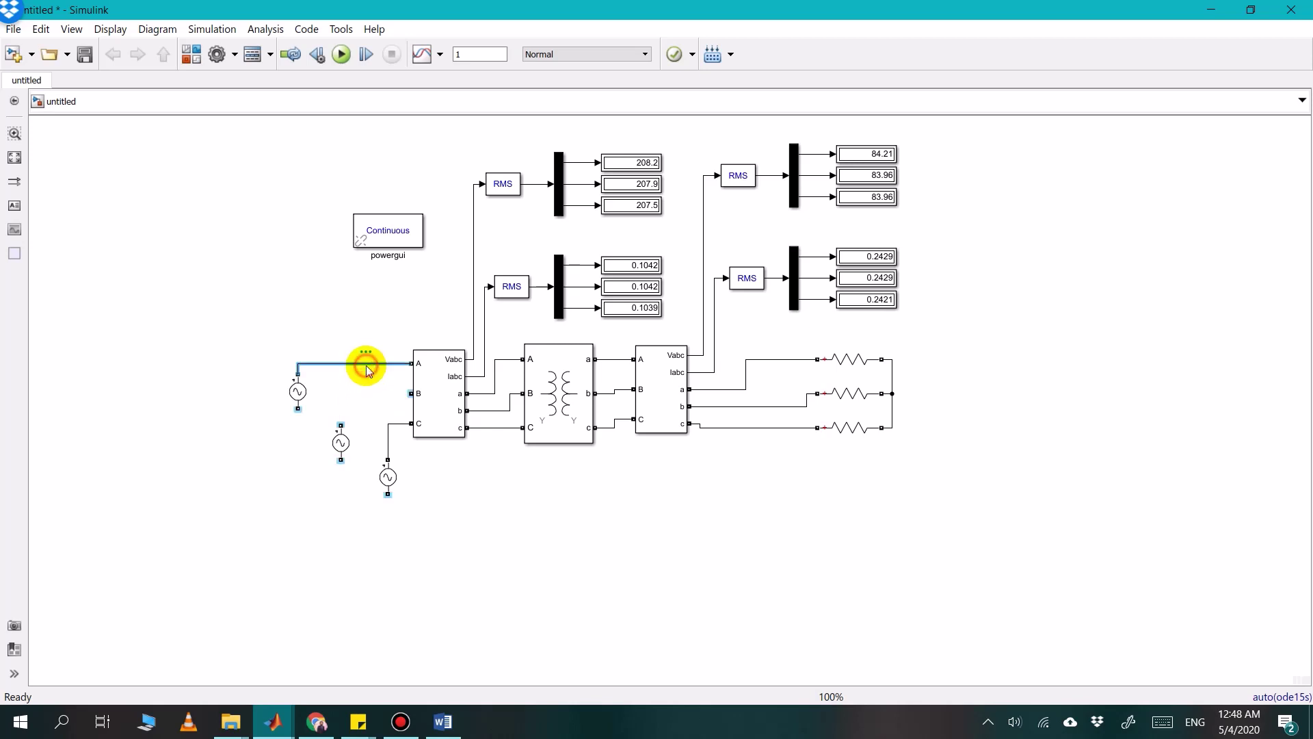
{"action": "key", "text": "Delete"}
{"action": "left_click", "coordinate": [389, 471]}
{"action": "left_click", "coordinate": [389, 437]}
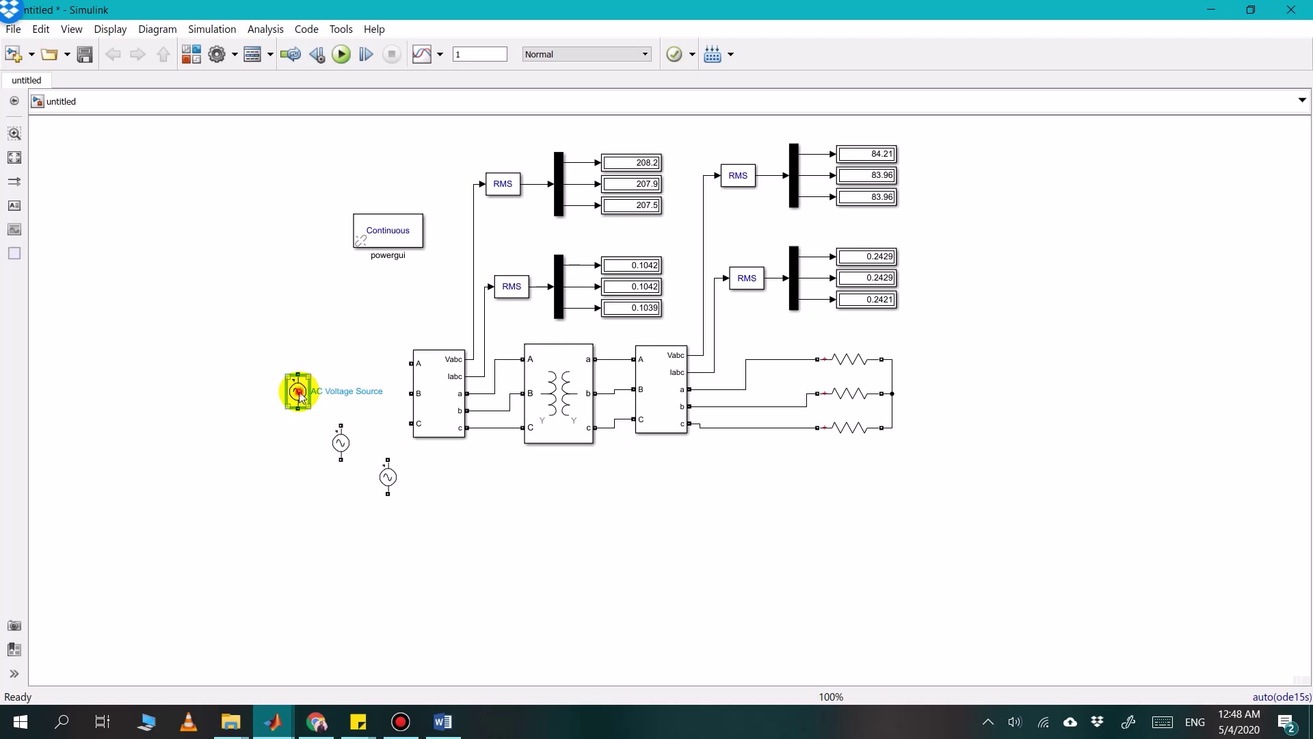
Stack the three AC voltage sources in a vertical column and wire them end to end into a closed delta loop
{"action": "left_click_drag", "start_coordinate": [302, 392], "coordinate": [301, 376]}
{"action": "left_click_drag", "start_coordinate": [333, 435], "coordinate": [290, 426]}
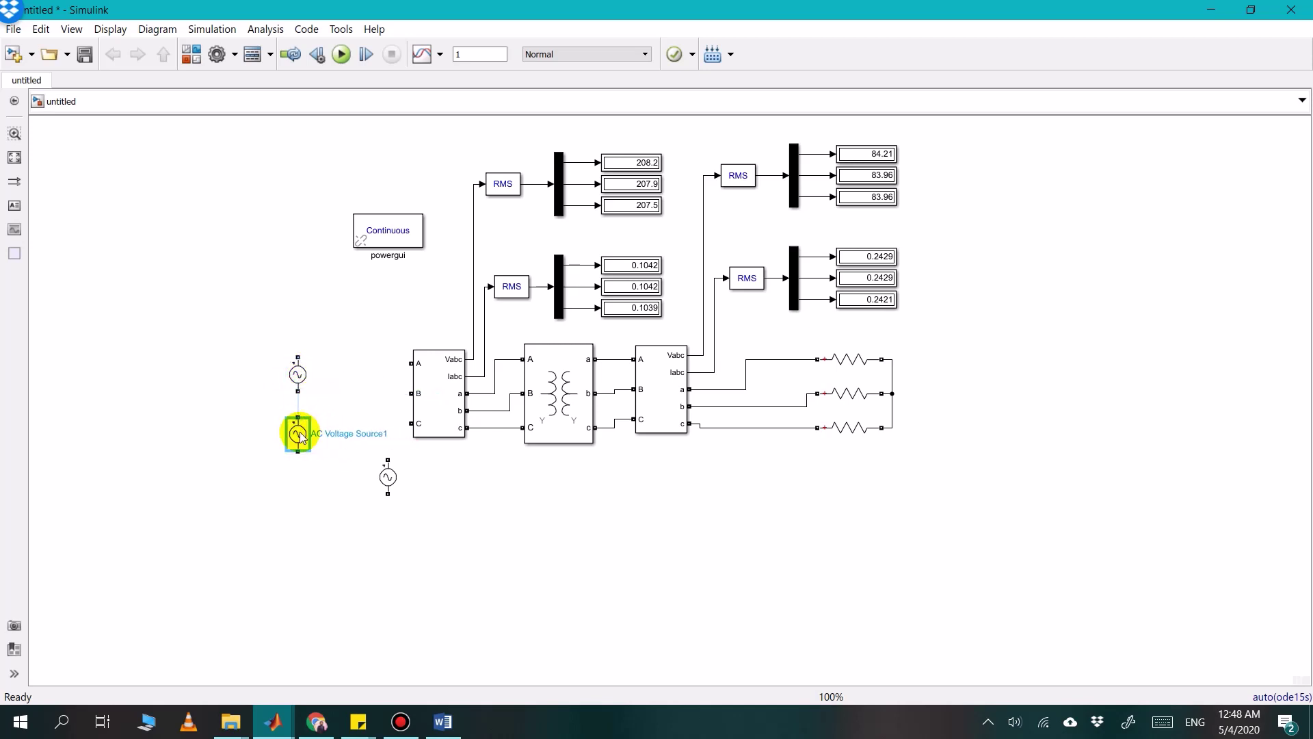
{"action": "left_click", "coordinate": [297, 387]}
{"action": "left_click_drag", "start_coordinate": [298, 392], "coordinate": [297, 407]}
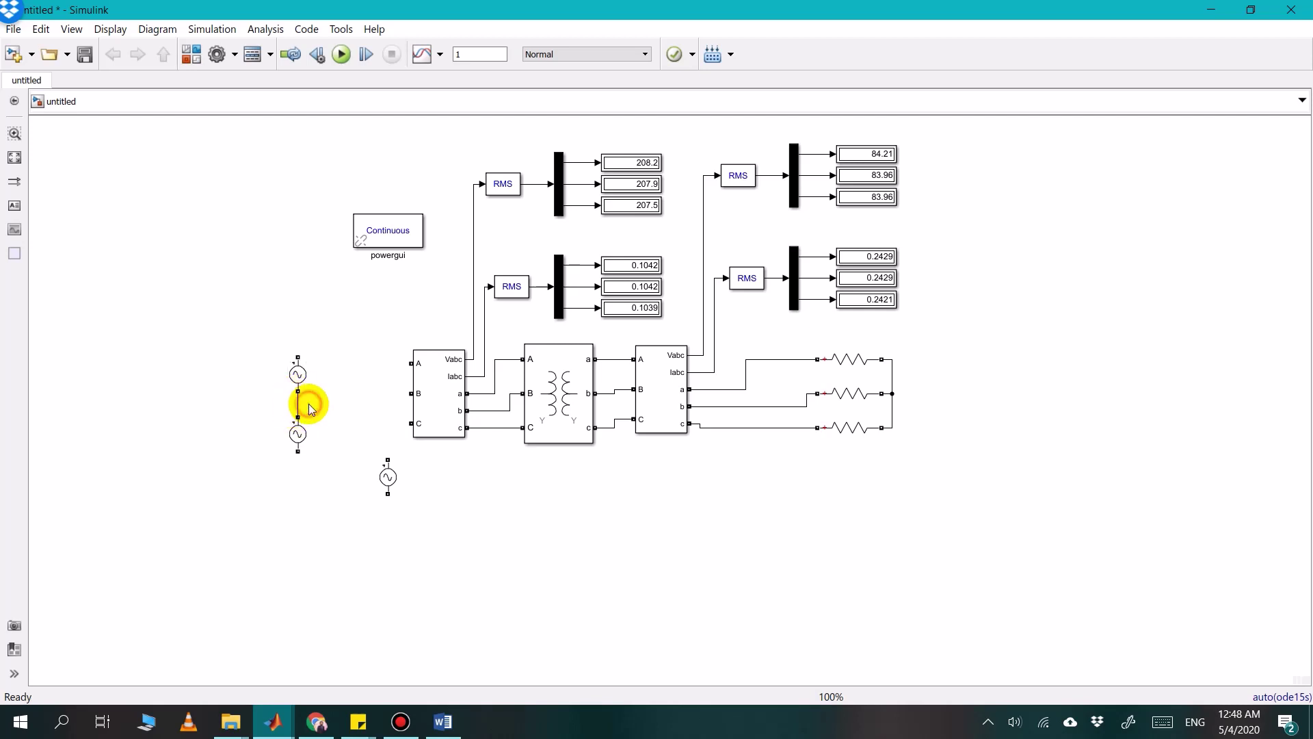
{"action": "left_click_drag", "start_coordinate": [384, 475], "coordinate": [292, 504]}
{"action": "left_click", "coordinate": [331, 456]}
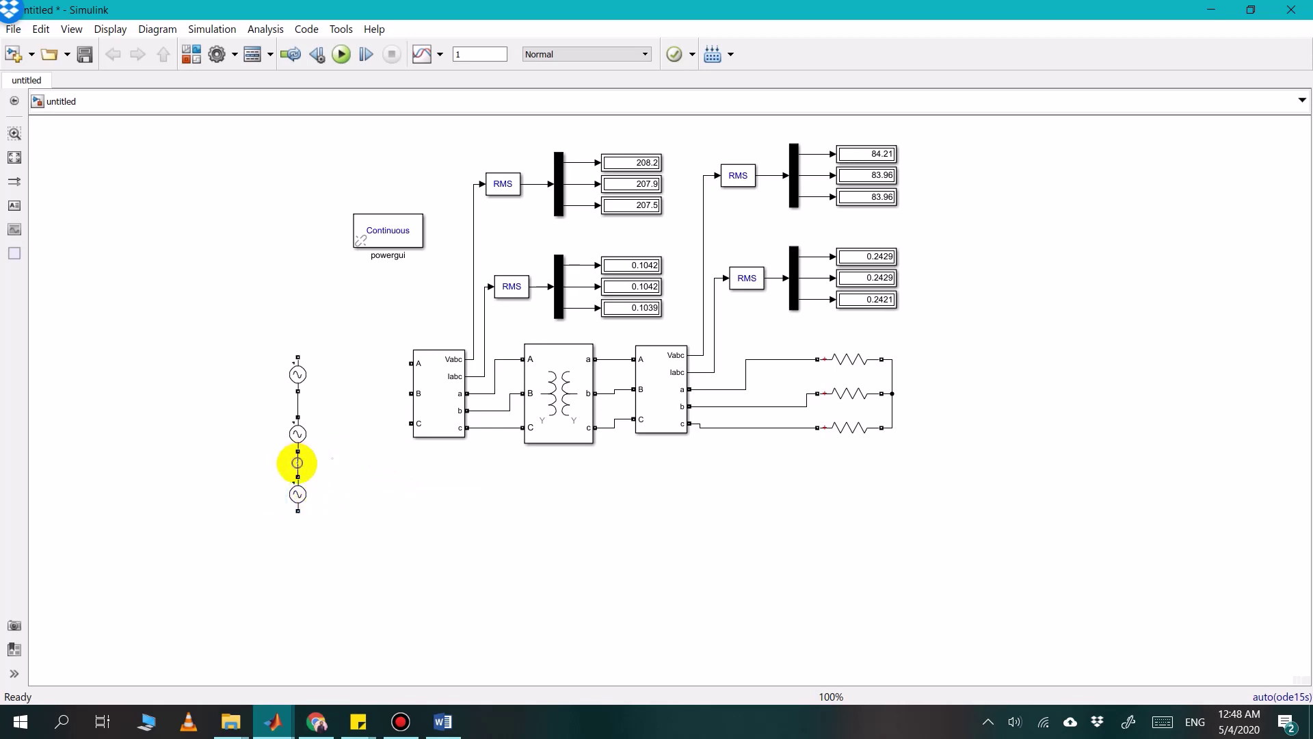
{"action": "left_click", "coordinate": [299, 491]}
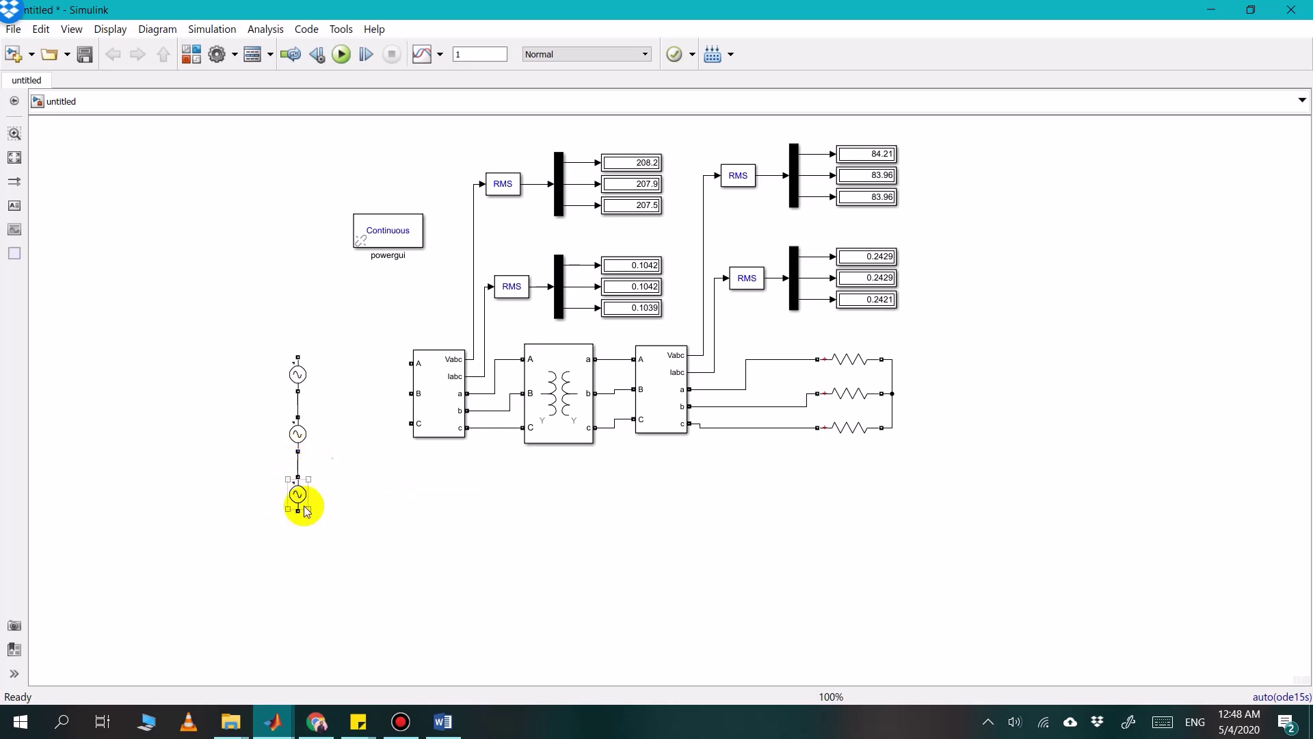
{"action": "left_click_drag", "start_coordinate": [298, 518], "coordinate": [297, 351]}
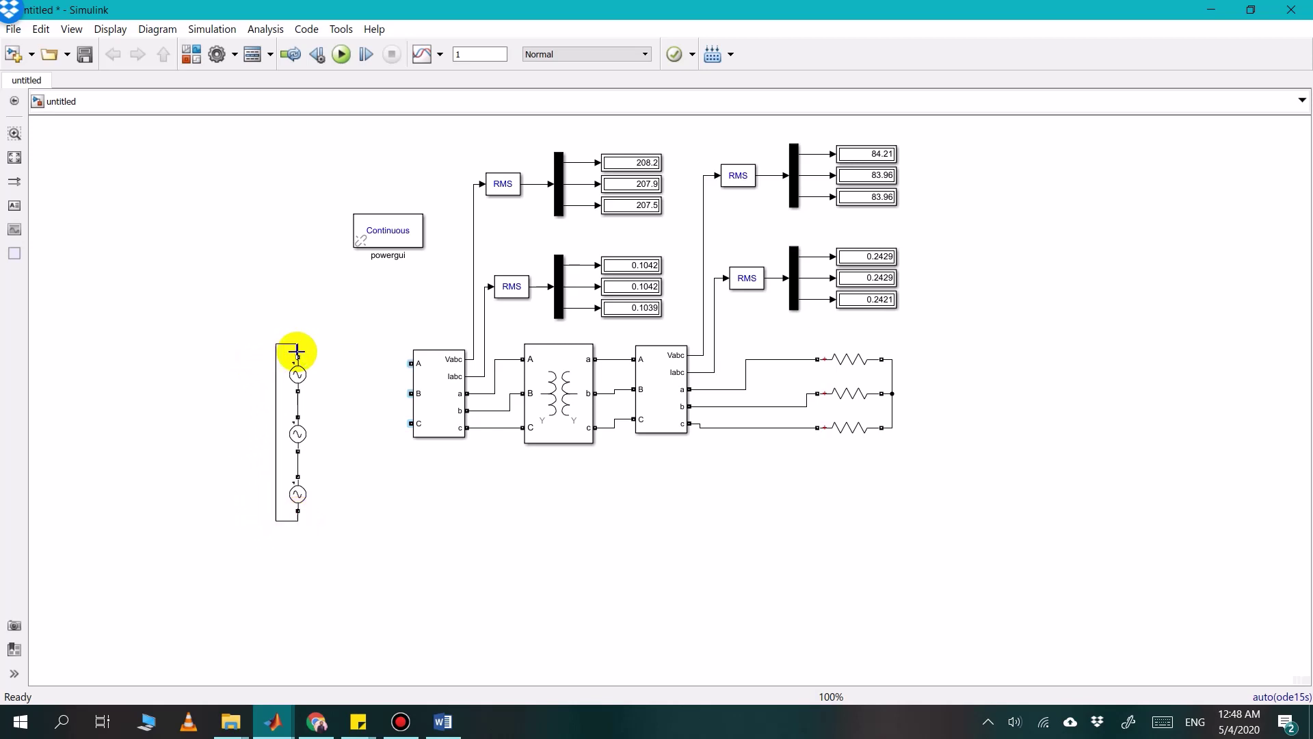
Check the delta-delta wiring figure in Word, then space out the AC sources in Simulink and wire their delta nodes to measurement inputs A, B and C
{"action": "left_click", "coordinate": [441, 732]}
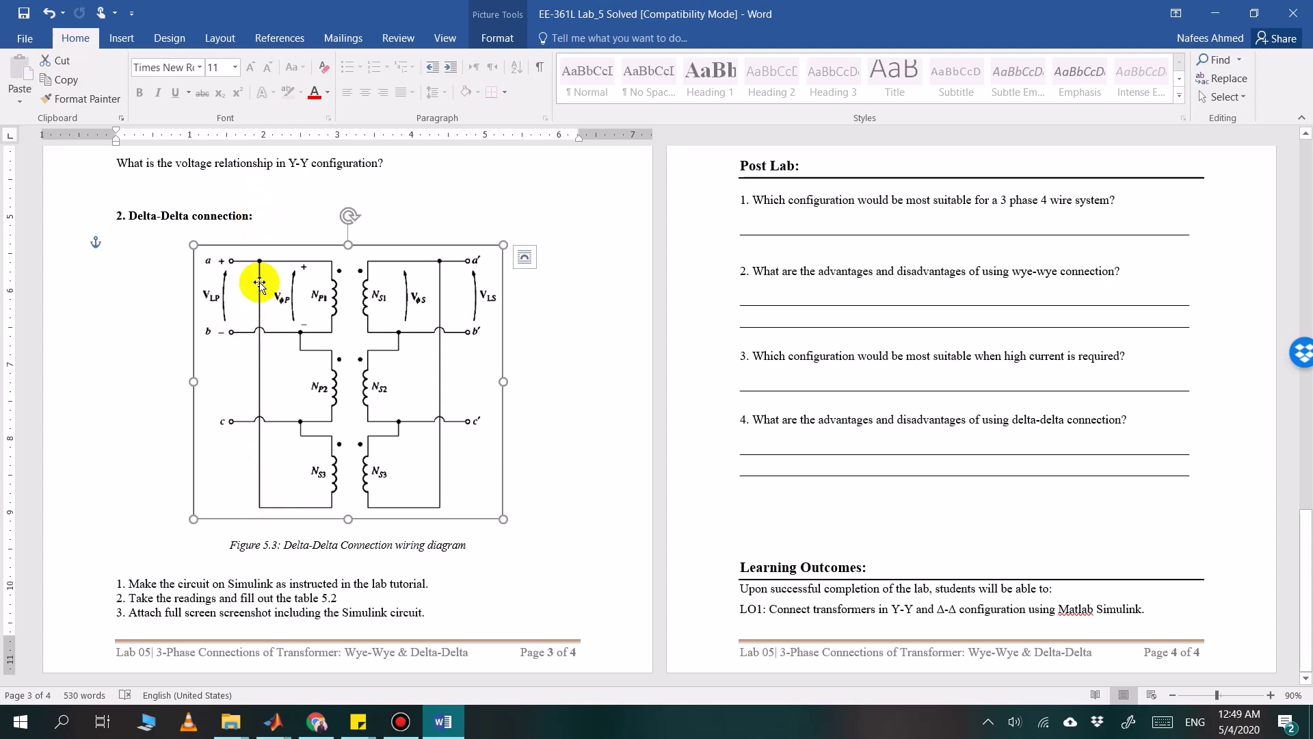
{"action": "left_click", "coordinate": [443, 722]}
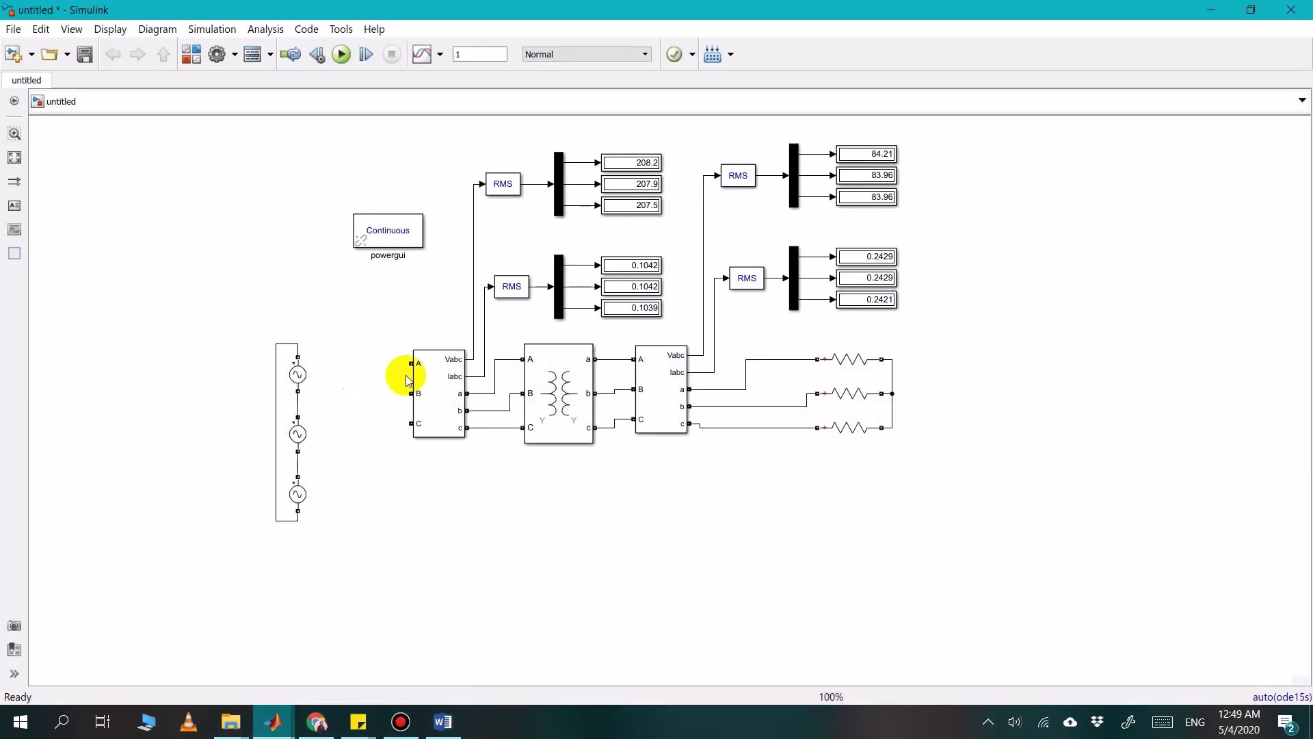
{"action": "left_click_drag", "start_coordinate": [411, 363], "coordinate": [297, 347]}
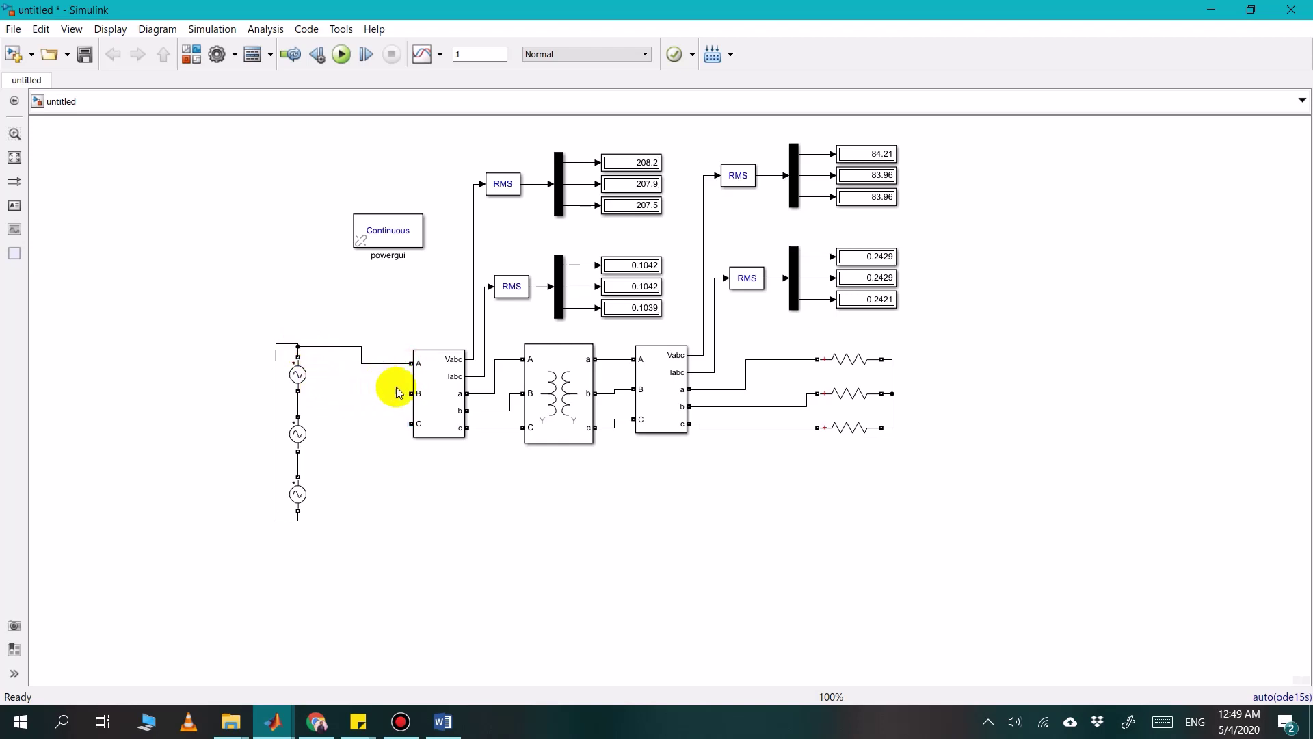
{"action": "left_click_drag", "start_coordinate": [411, 394], "coordinate": [302, 448]}
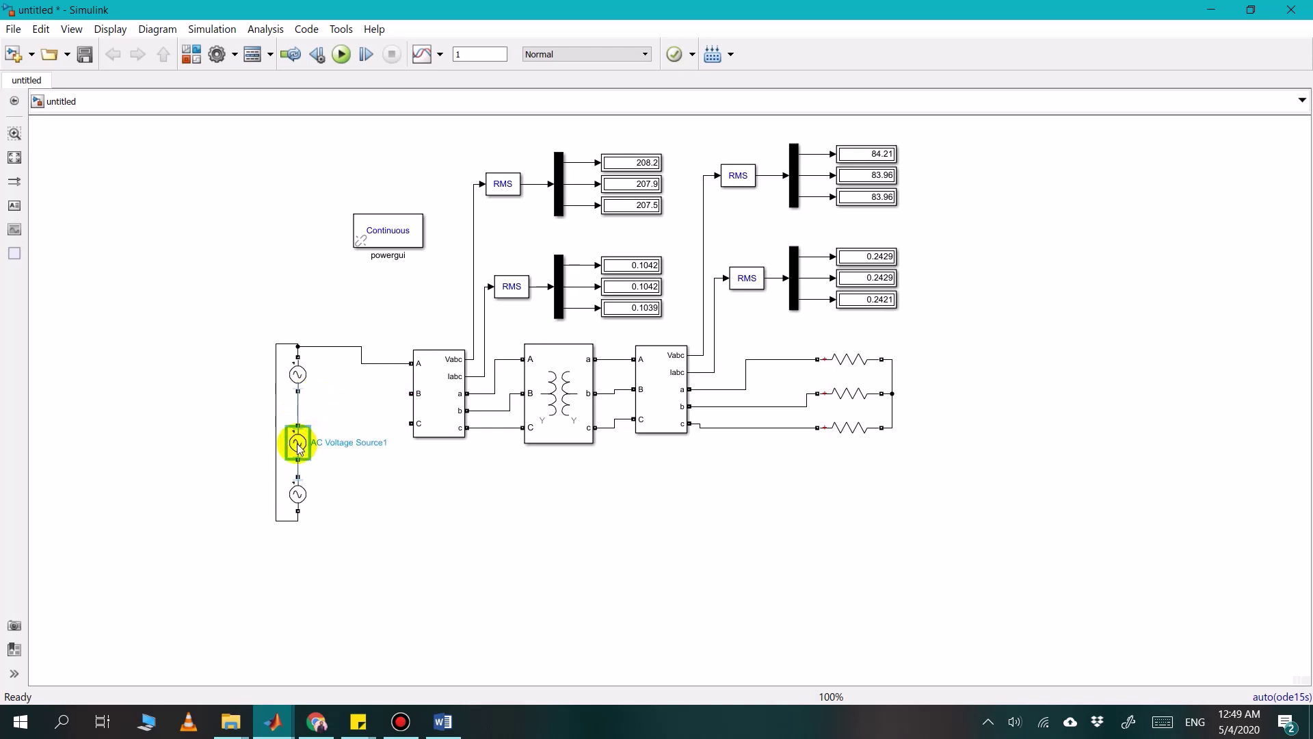
{"action": "left_click_drag", "start_coordinate": [299, 507], "coordinate": [299, 527]}
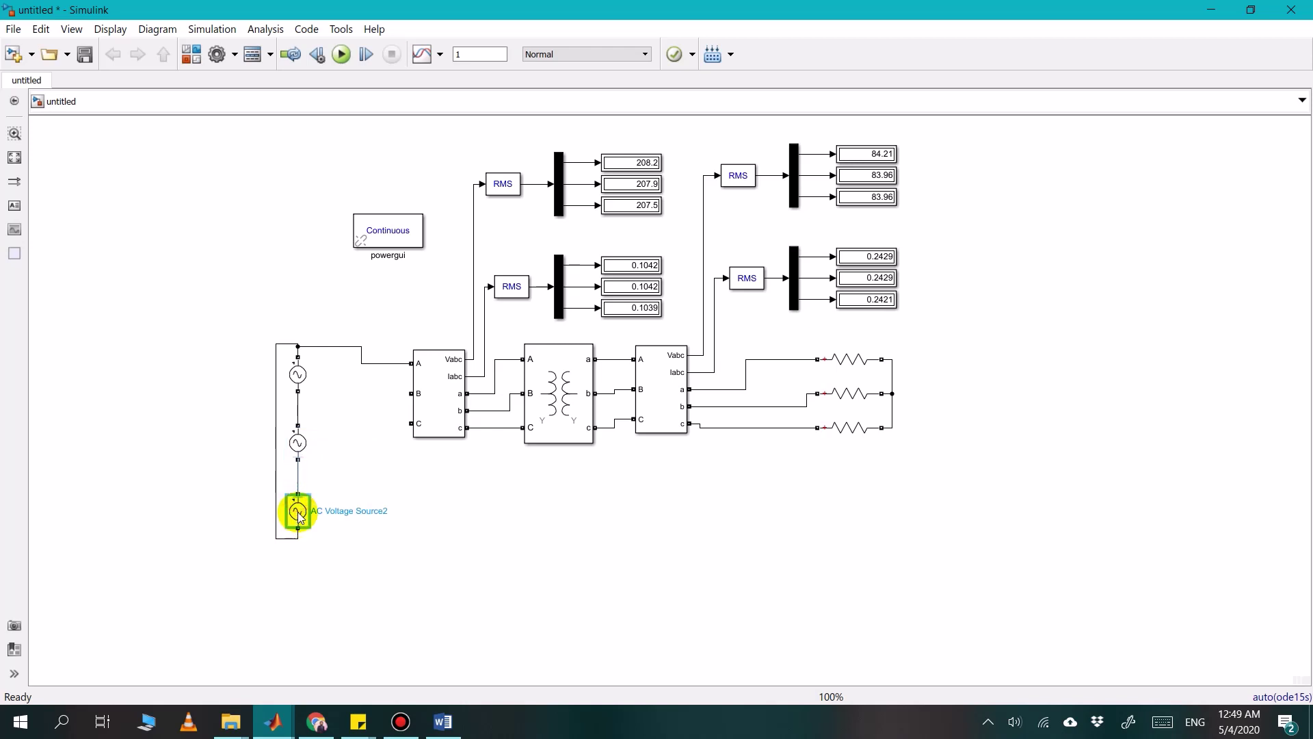
{"action": "left_click", "coordinate": [338, 469]}
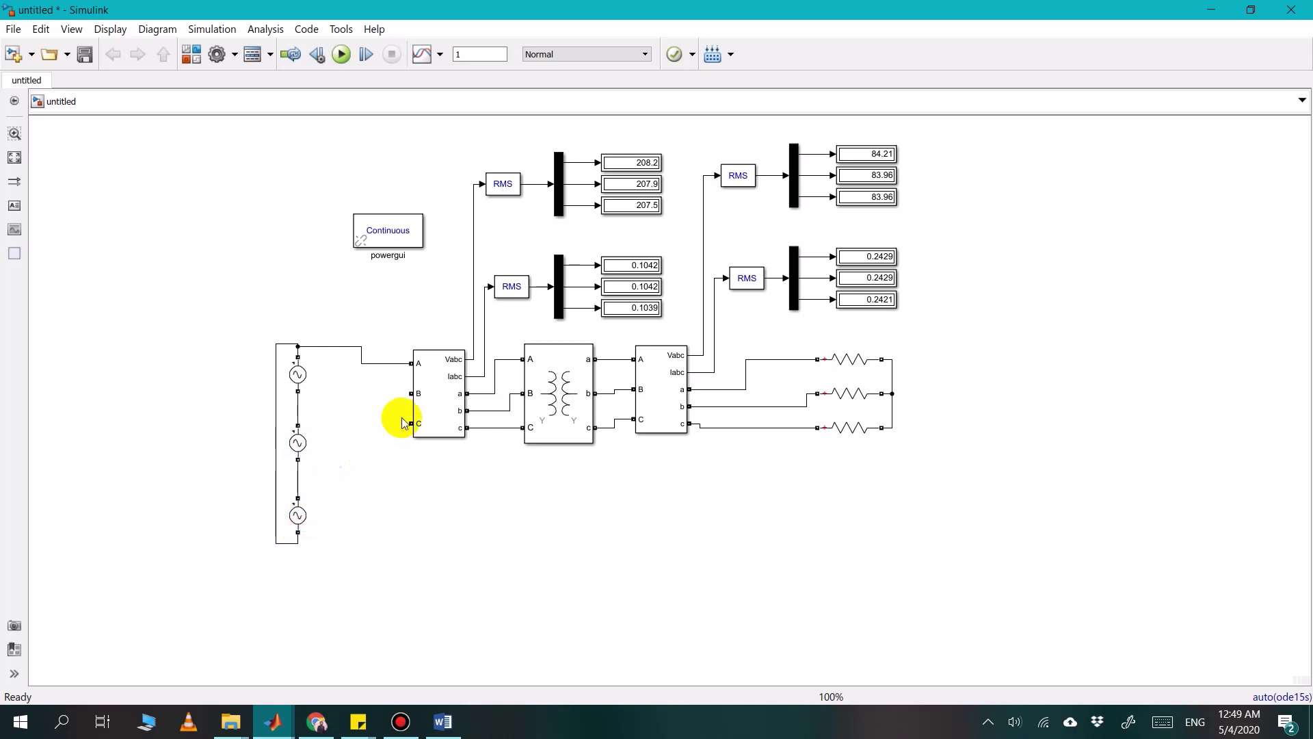
{"action": "mouse_move", "coordinate": [409, 393]}
{"action": "left_mouse_down"}
{"action": "mouse_move", "coordinate": [297, 403]}
{"action": "mouse_move", "coordinate": [327, 410]}
{"action": "left_mouse_up"}
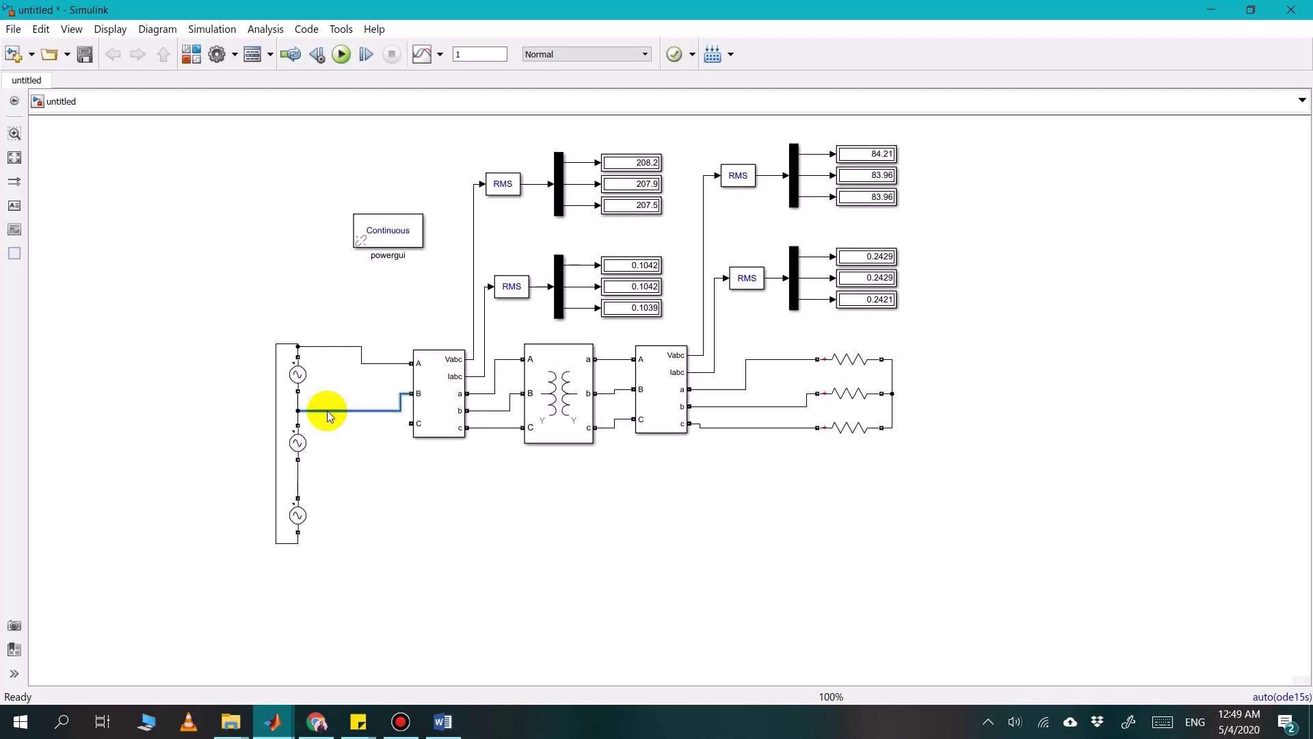
{"action": "left_click_drag", "start_coordinate": [409, 423], "coordinate": [299, 480]}
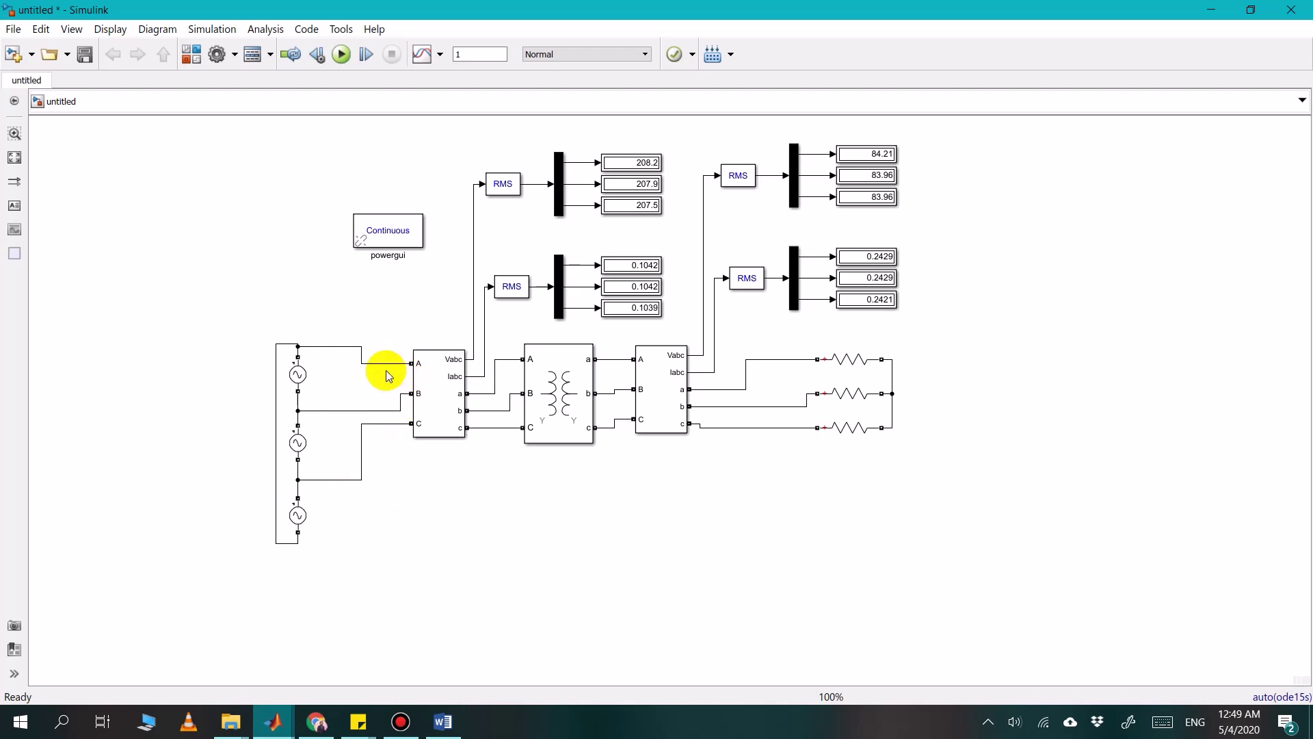
{"action": "left_click", "coordinate": [297, 375]}
{"action": "left_click", "coordinate": [302, 403]}
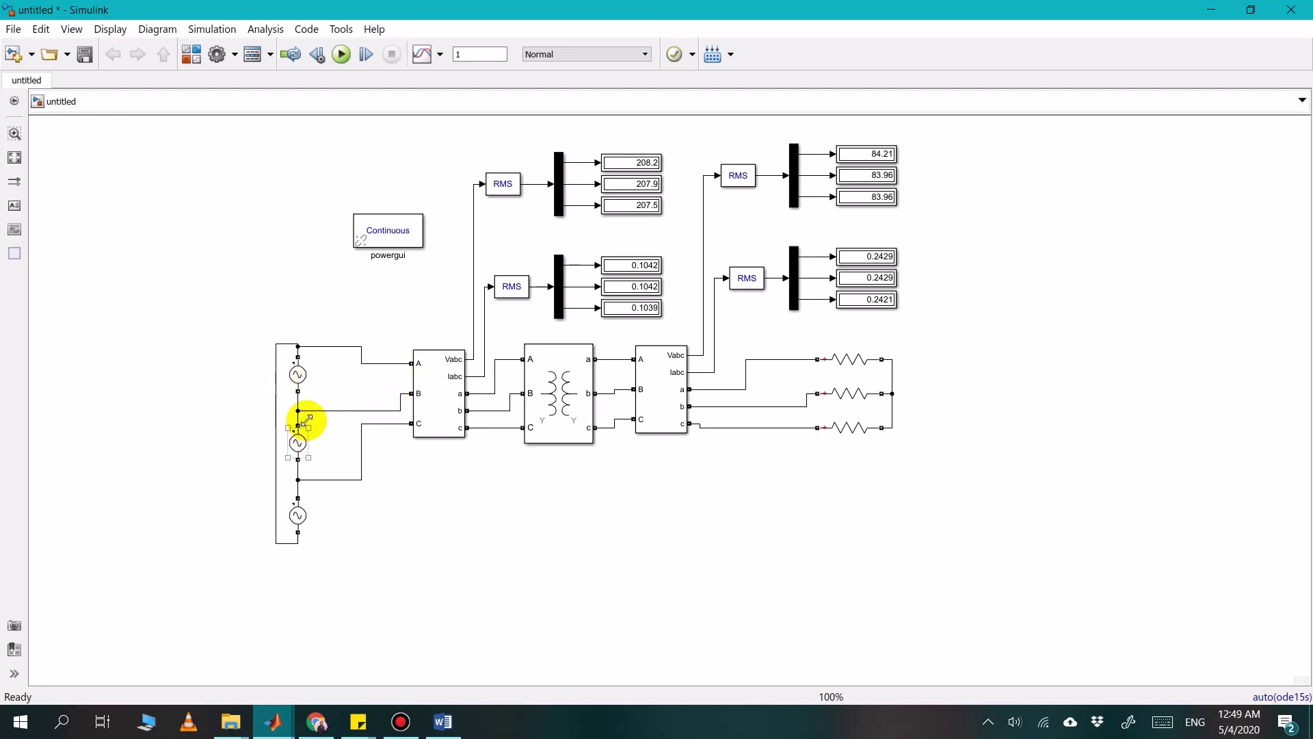
{"action": "left_click", "coordinate": [440, 424]}
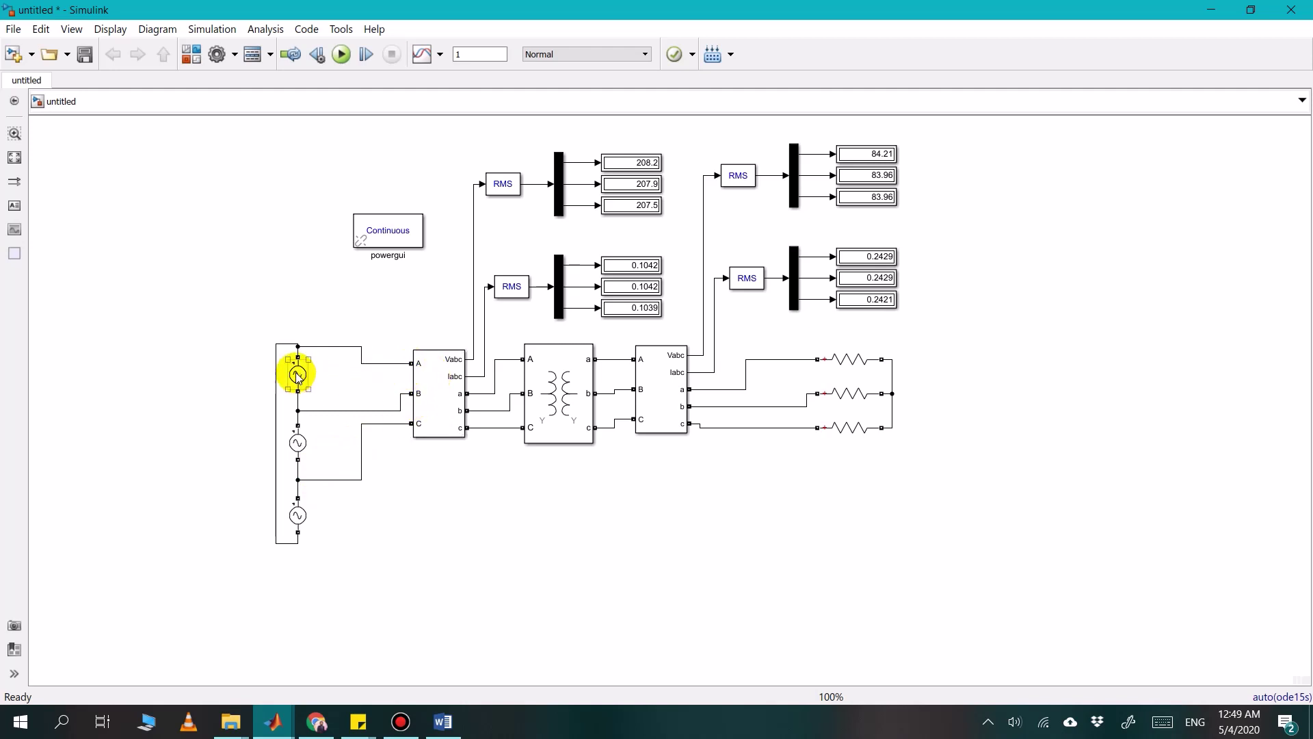
{"action": "left_click", "coordinate": [305, 532]}
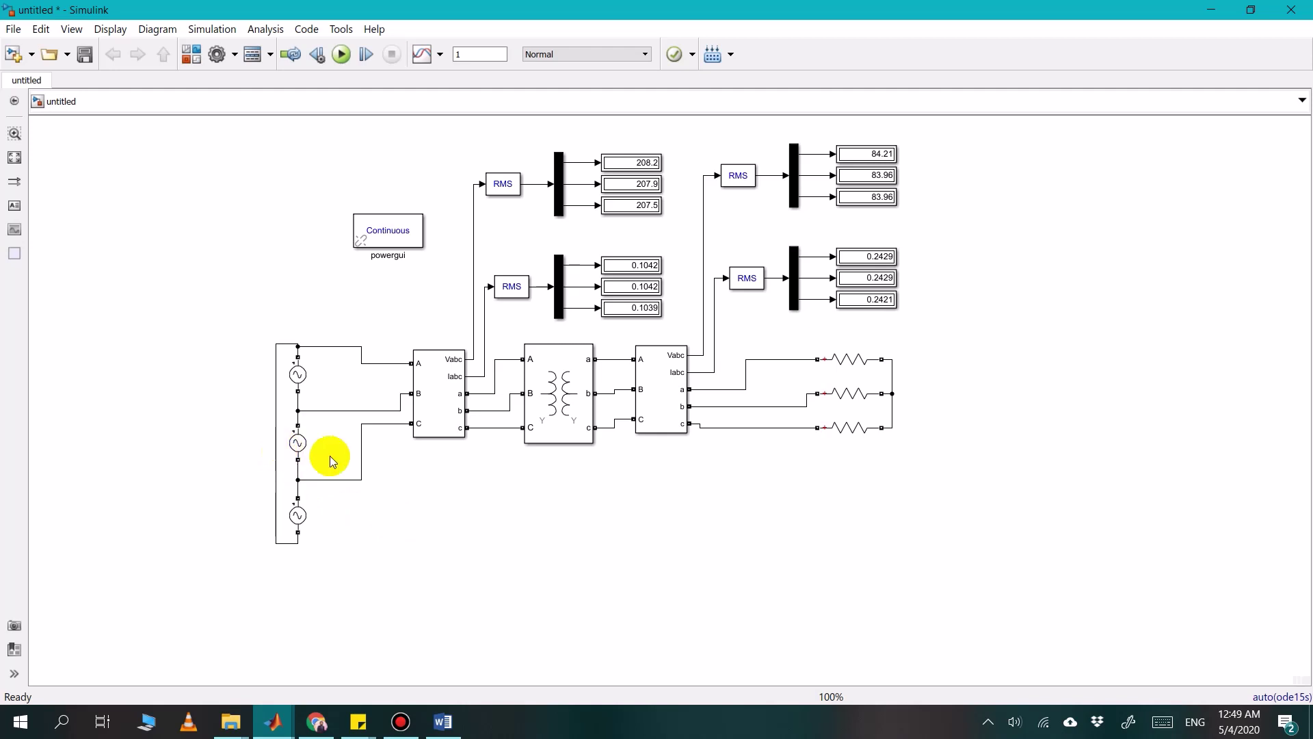
{"action": "left_click", "coordinate": [357, 410]}
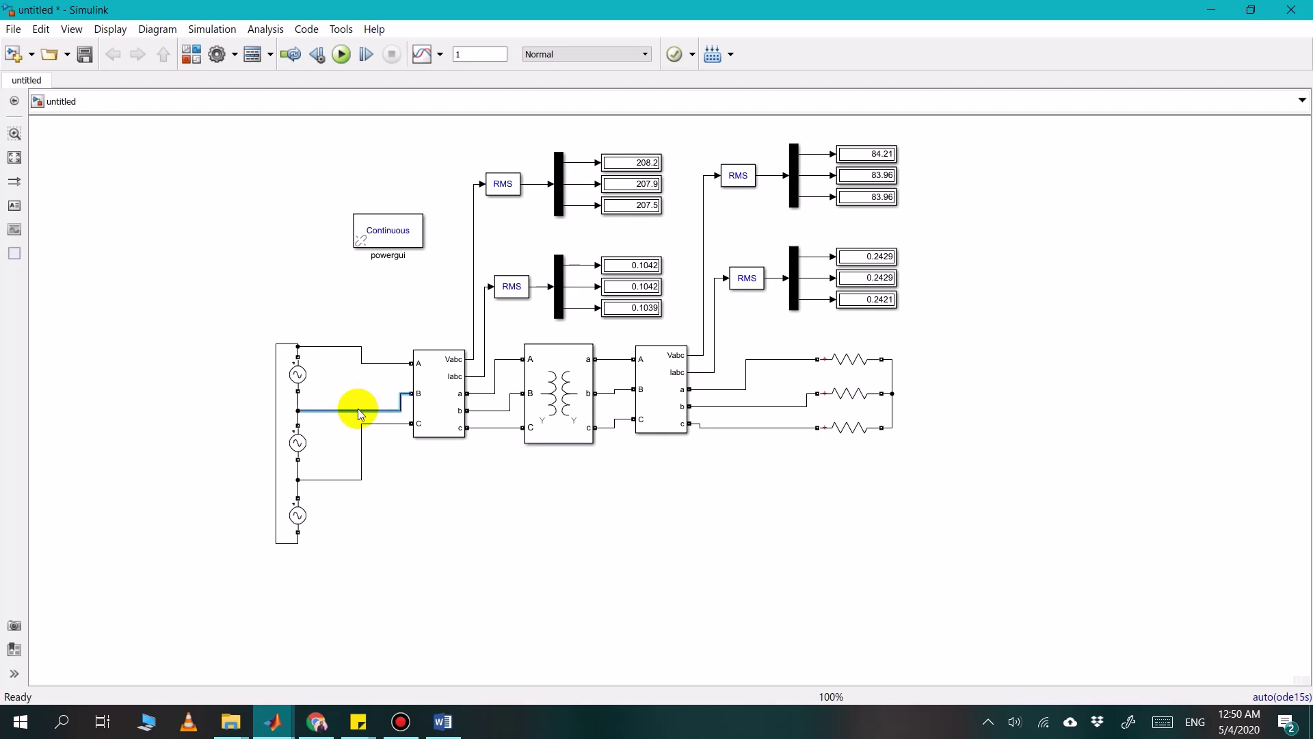
{"action": "left_click", "coordinate": [822, 462]}
Delete the wires joining the three load resistors to the load-side measurement block and to each other
{"action": "left_click", "coordinate": [776, 358]}
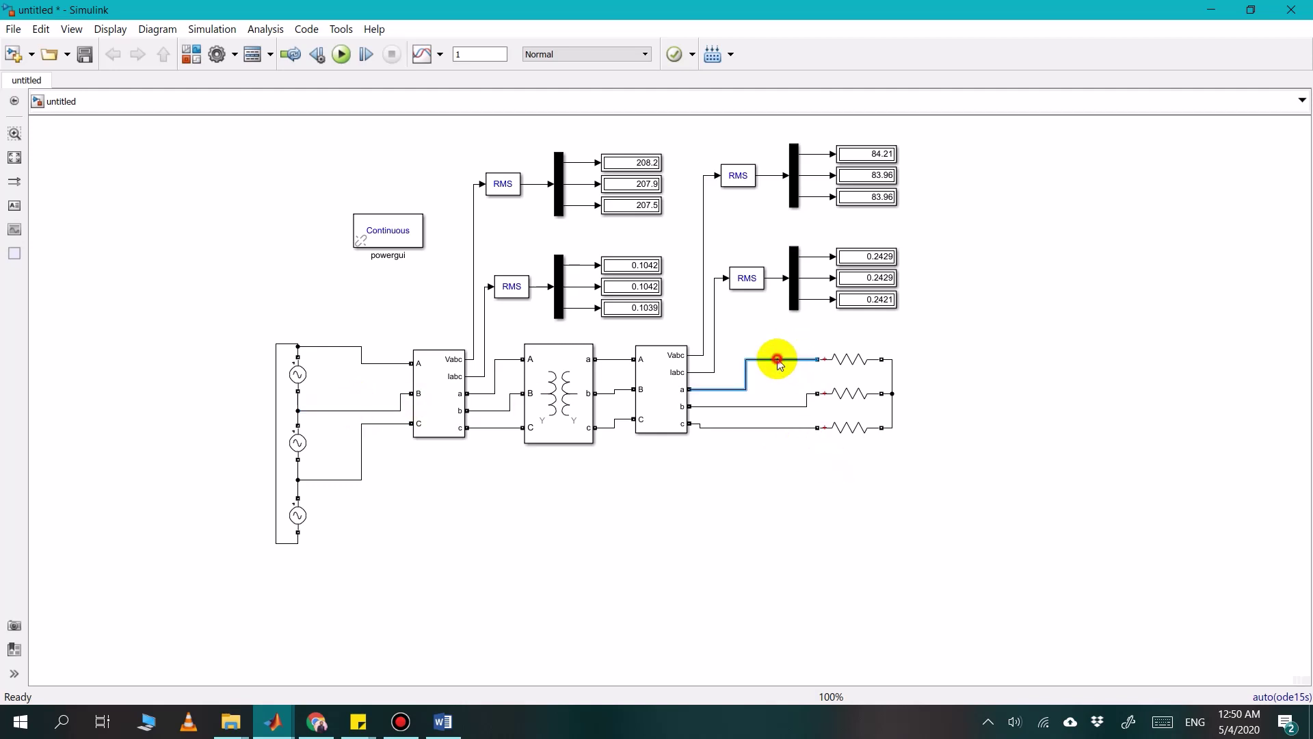
{"action": "key", "text": "Delete"}
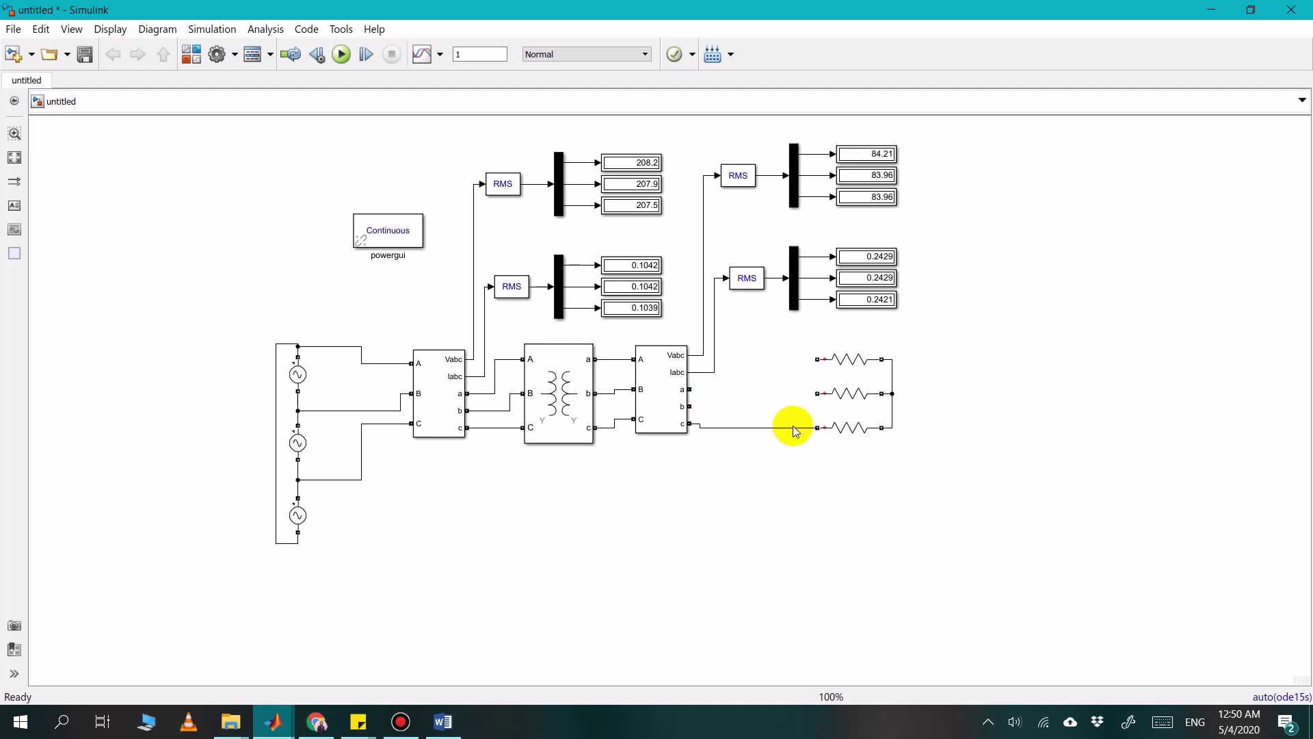
{"action": "left_click", "coordinate": [794, 426]}
{"action": "key", "text": "Delete"}
{"action": "left_click", "coordinate": [891, 409]}
{"action": "key", "text": "Delete"}
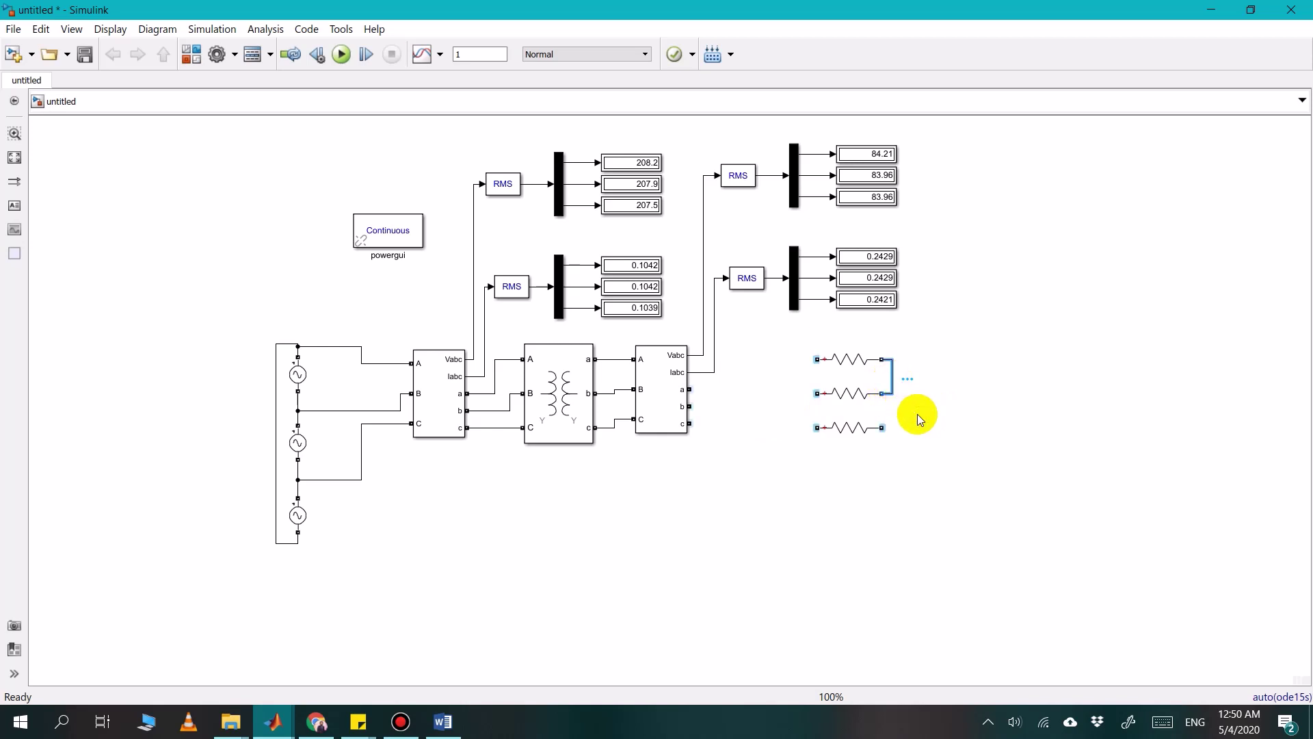
{"action": "key", "text": "Delete"}
Check the parameters of the middle load resistor and close them without changing anything
{"action": "left_click", "coordinate": [866, 397]}
{"action": "double_click", "coordinate": [866, 398]}
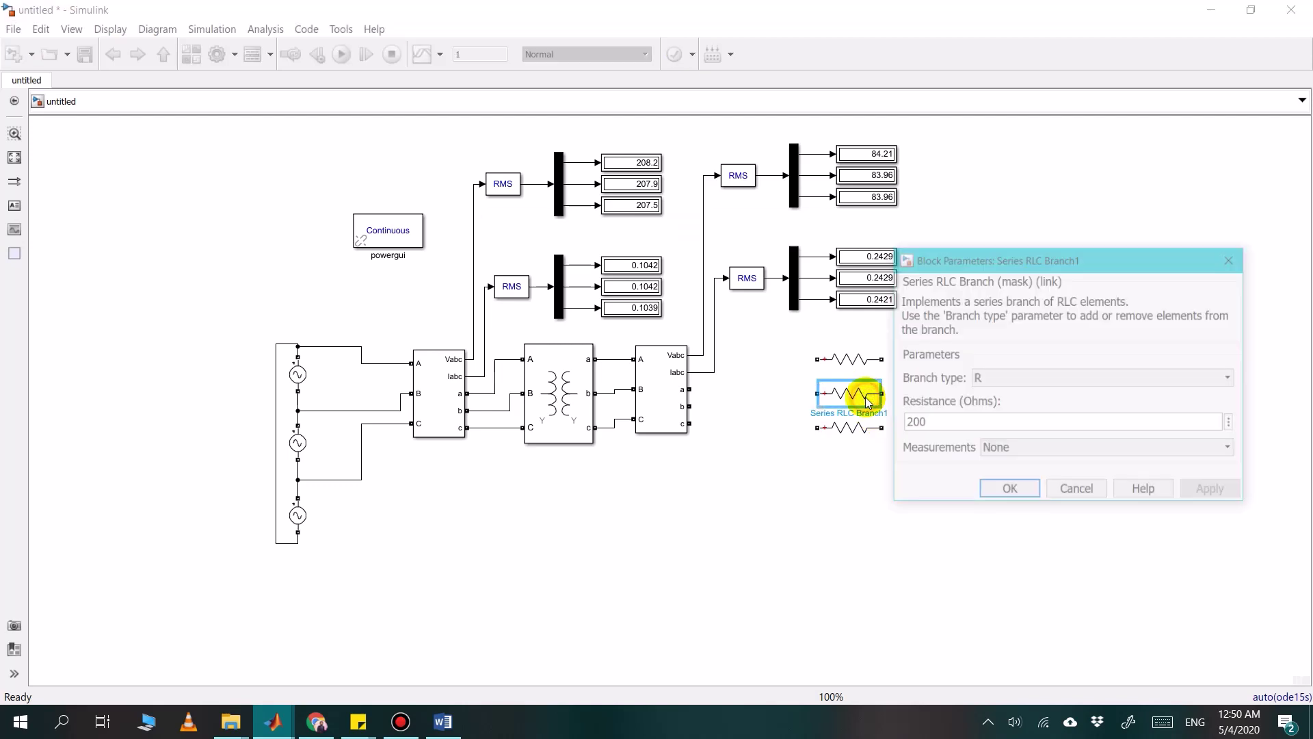
{"action": "left_click", "coordinate": [1001, 493]}
{"action": "left_click", "coordinate": [961, 425]}
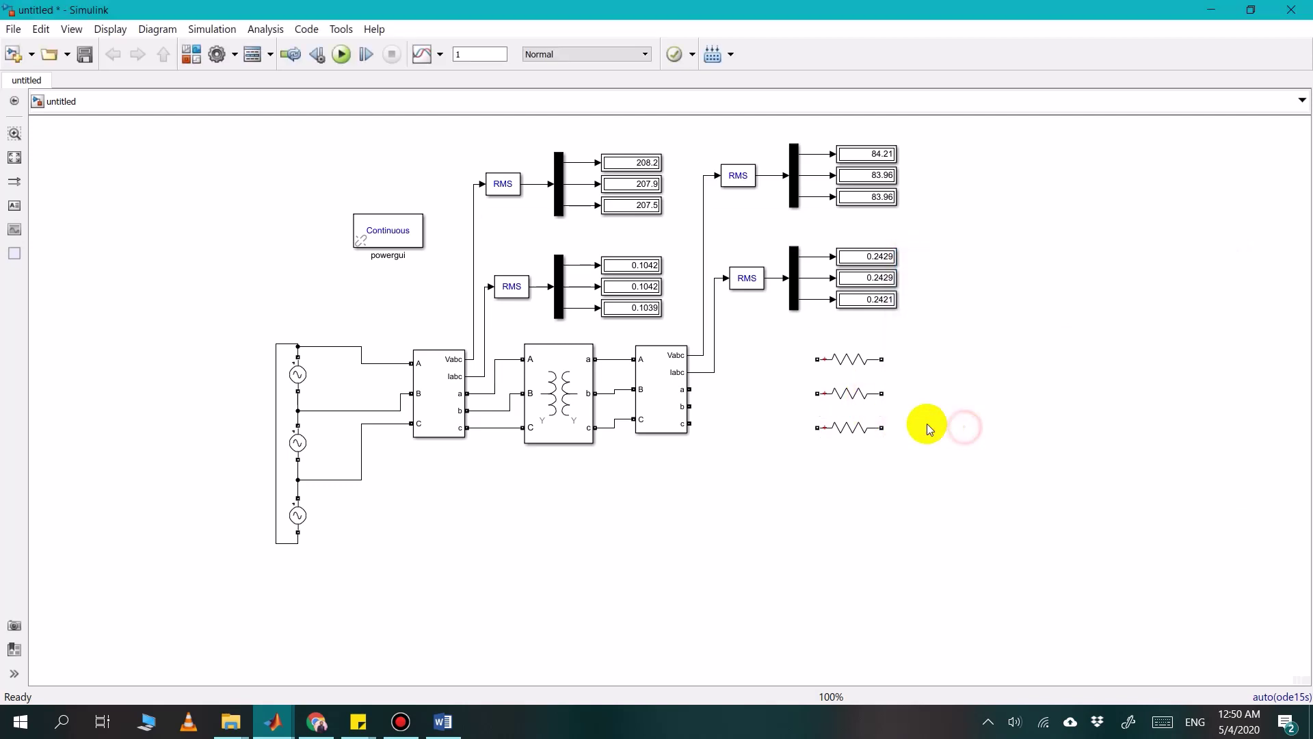
Wire the three horizontal load resistors end to end into a closed delta loop
{"action": "left_click", "coordinate": [842, 363]}
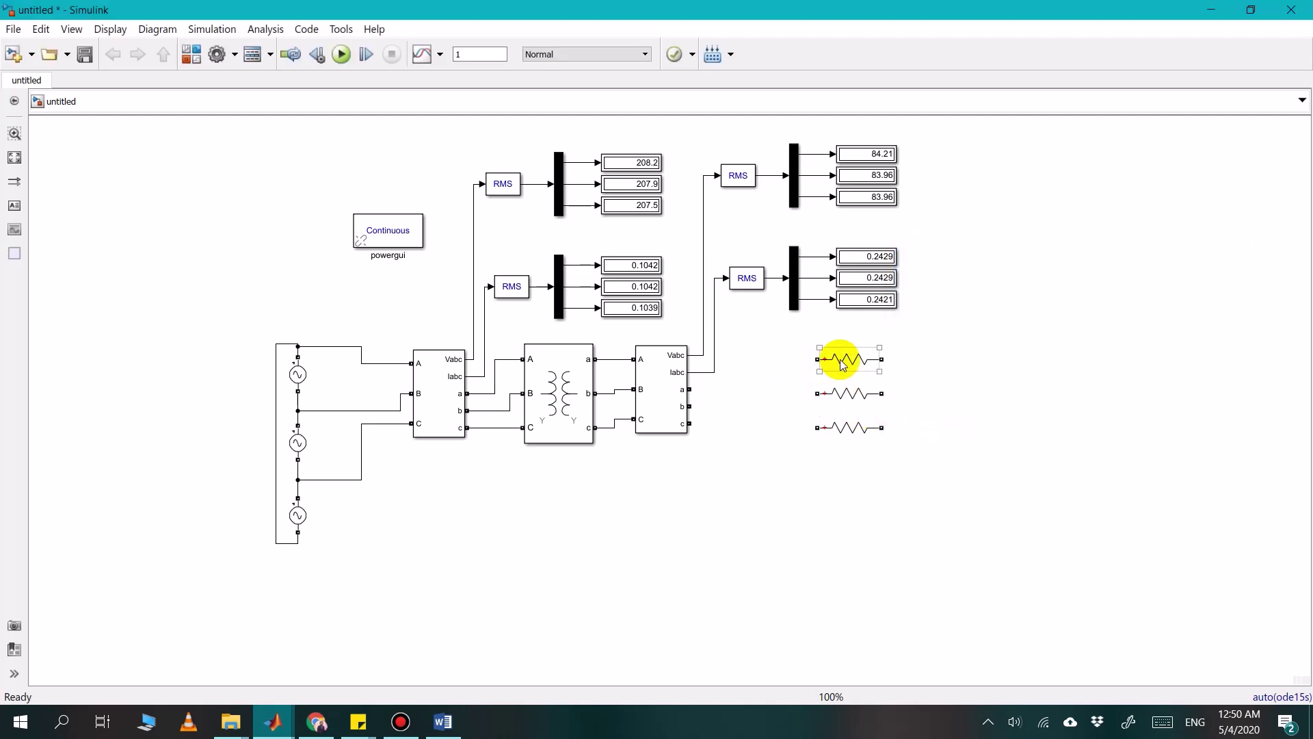
{"action": "left_click", "coordinate": [878, 365]}
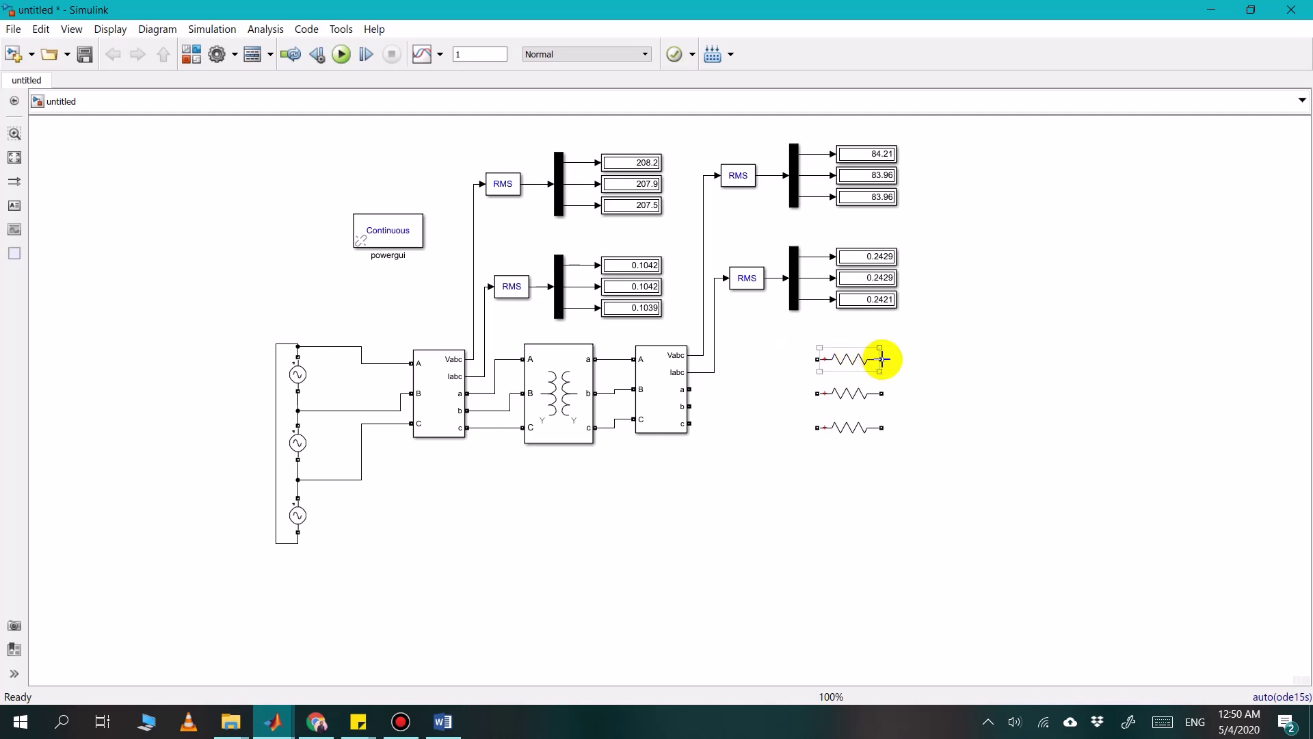
{"action": "left_click_drag", "start_coordinate": [883, 359], "coordinate": [893, 379]}
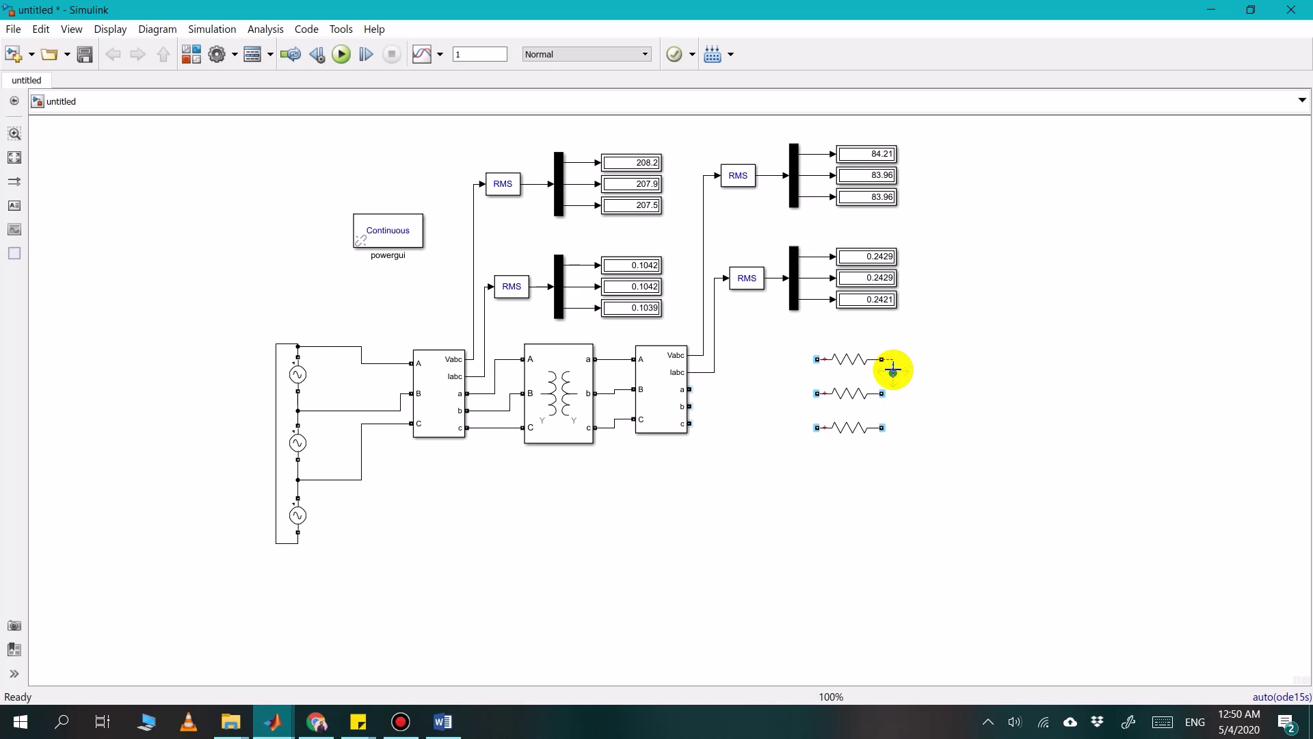
{"action": "mouse_move", "coordinate": [894, 371]}
{"action": "left_mouse_down"}
{"action": "mouse_move", "coordinate": [817, 387]}
{"action": "mouse_move", "coordinate": [898, 400]}
{"action": "mouse_move", "coordinate": [800, 431]}
{"action": "mouse_move", "coordinate": [815, 429]}
{"action": "left_mouse_up"}
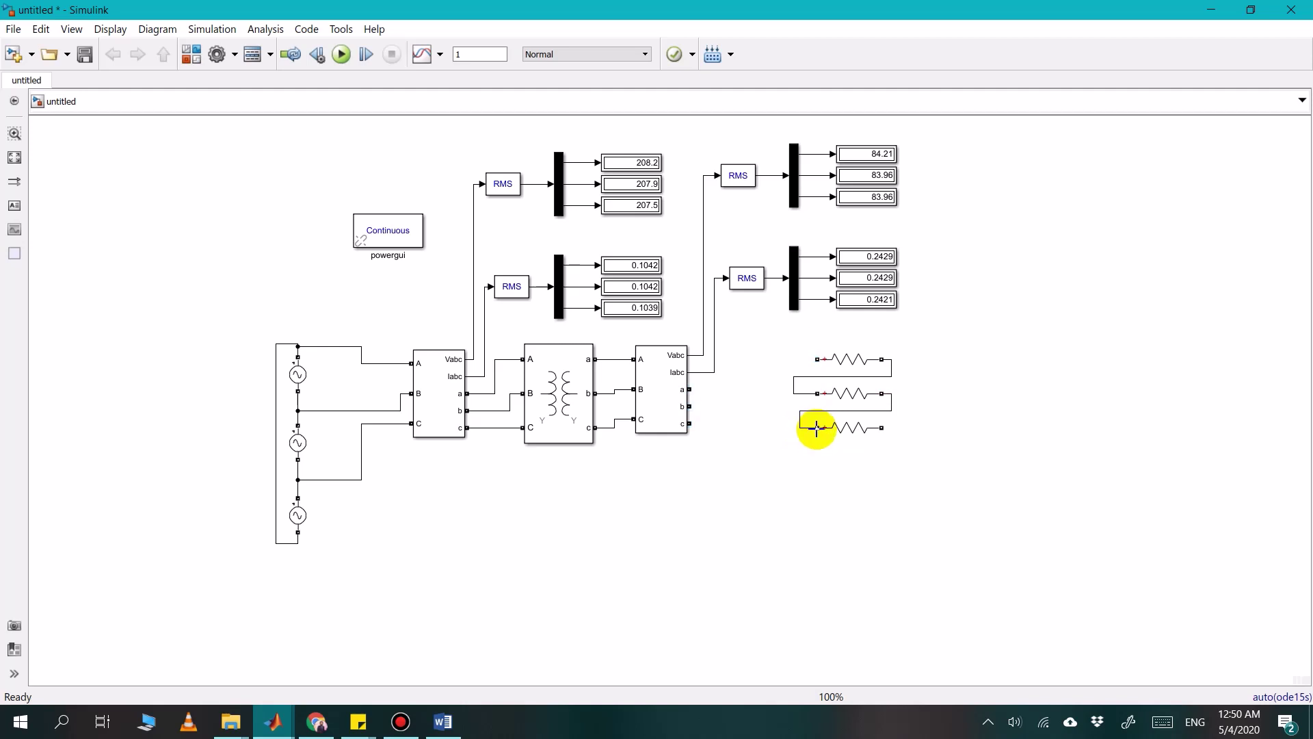
{"action": "left_click", "coordinate": [842, 431]}
{"action": "left_click", "coordinate": [941, 438]}
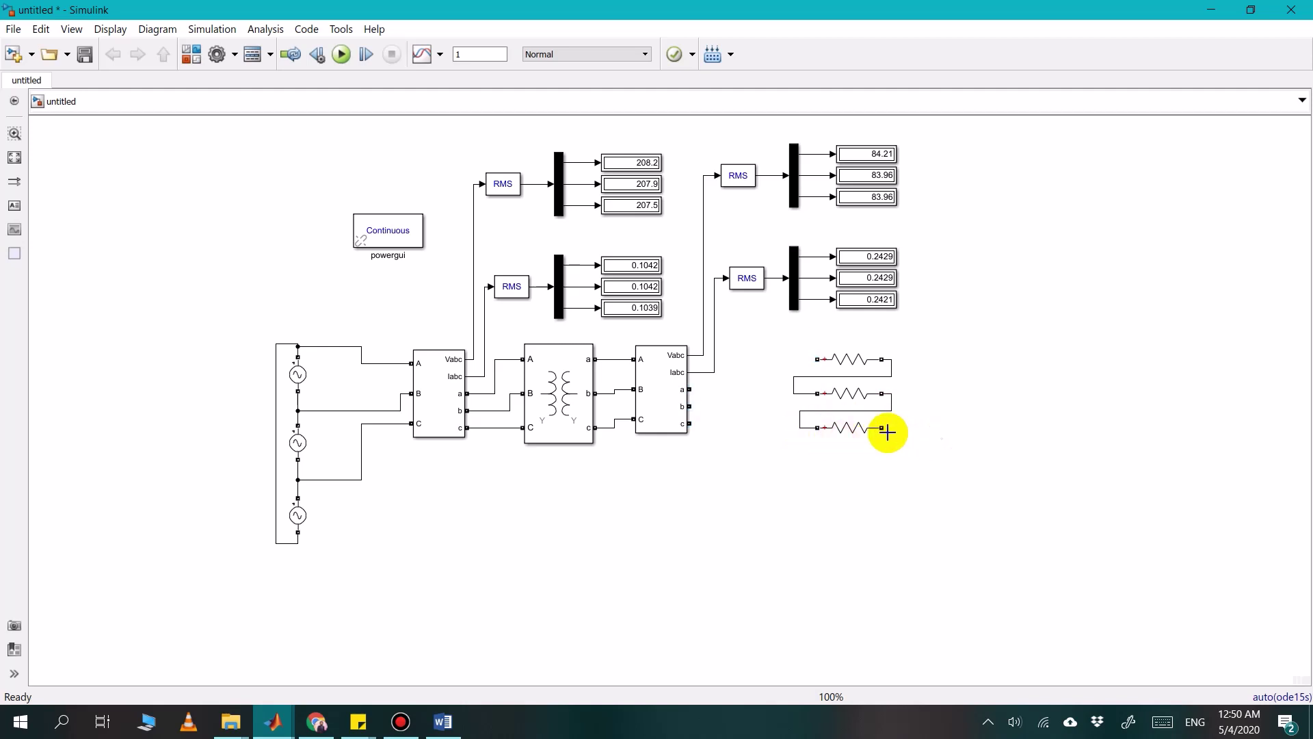
{"action": "mouse_move", "coordinate": [903, 429]}
{"action": "left_mouse_down"}
{"action": "mouse_move", "coordinate": [929, 357]}
{"action": "mouse_move", "coordinate": [855, 340]}
{"action": "mouse_move", "coordinate": [815, 357]}
{"action": "left_mouse_up"}
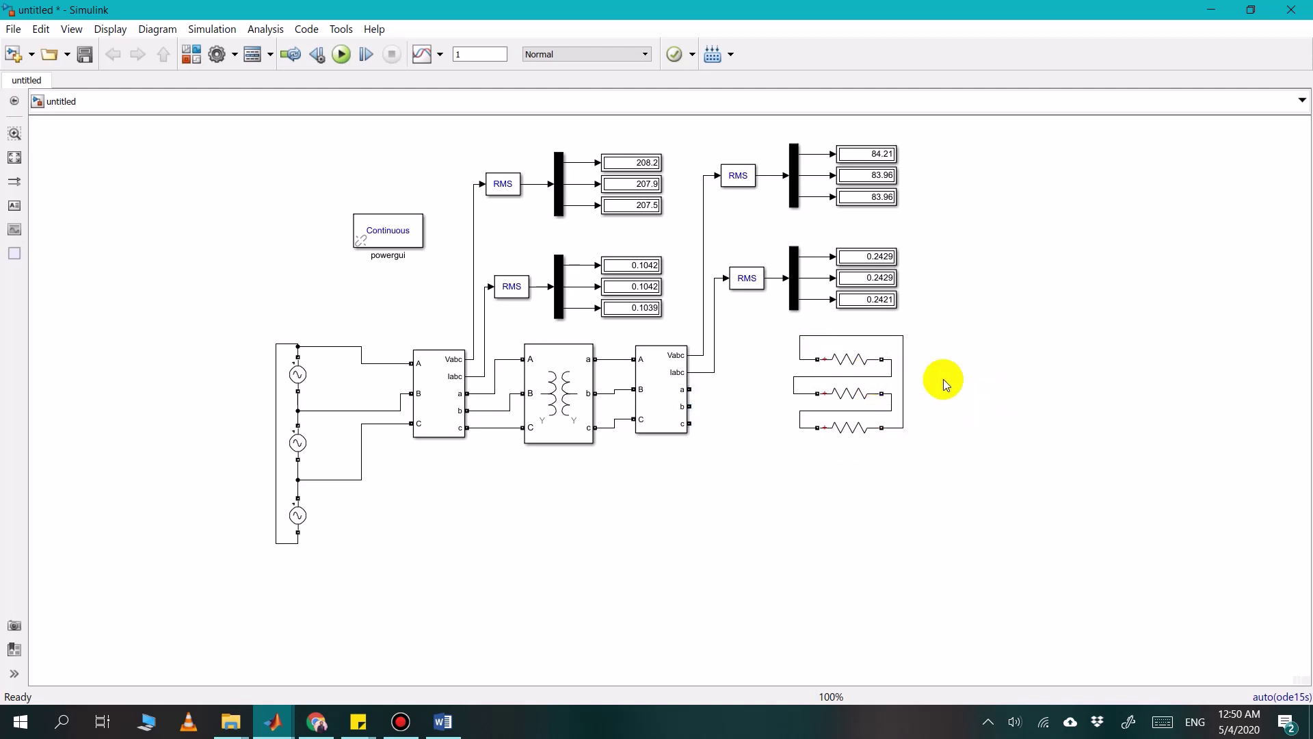
Delete all the delta loop wires between the three horizontal load resistors
{"action": "left_click", "coordinate": [902, 356]}
{"action": "key", "text": "Delete"}
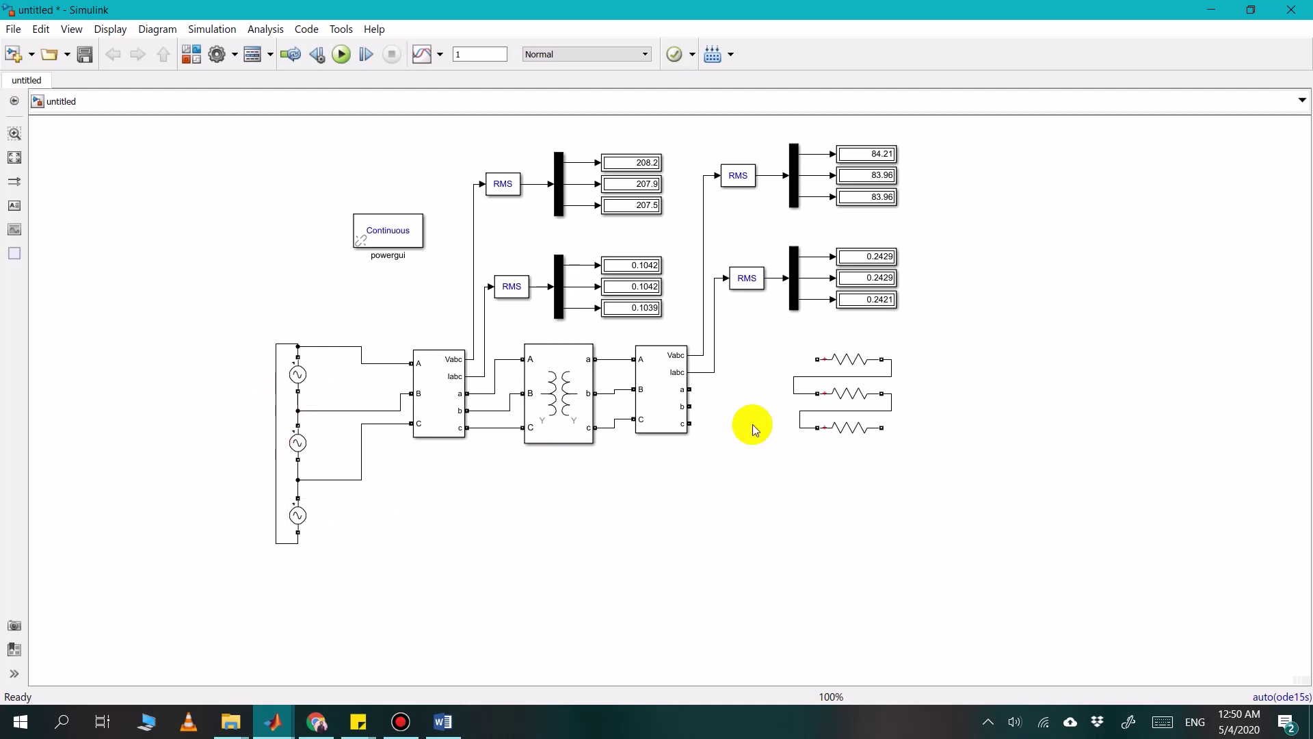
{"action": "left_click", "coordinate": [861, 370]}
{"action": "left_click", "coordinate": [860, 376]}
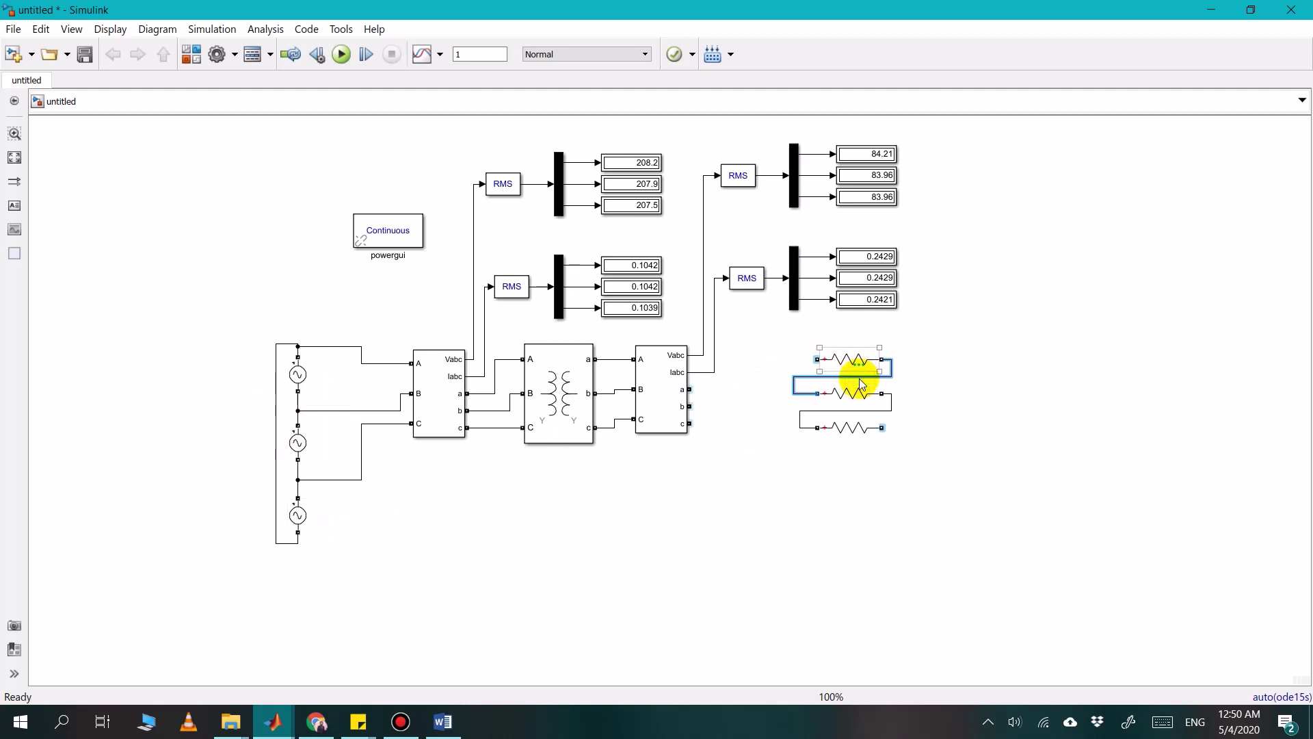
{"action": "key", "text": "Delete"}
{"action": "left_click", "coordinate": [876, 420]}
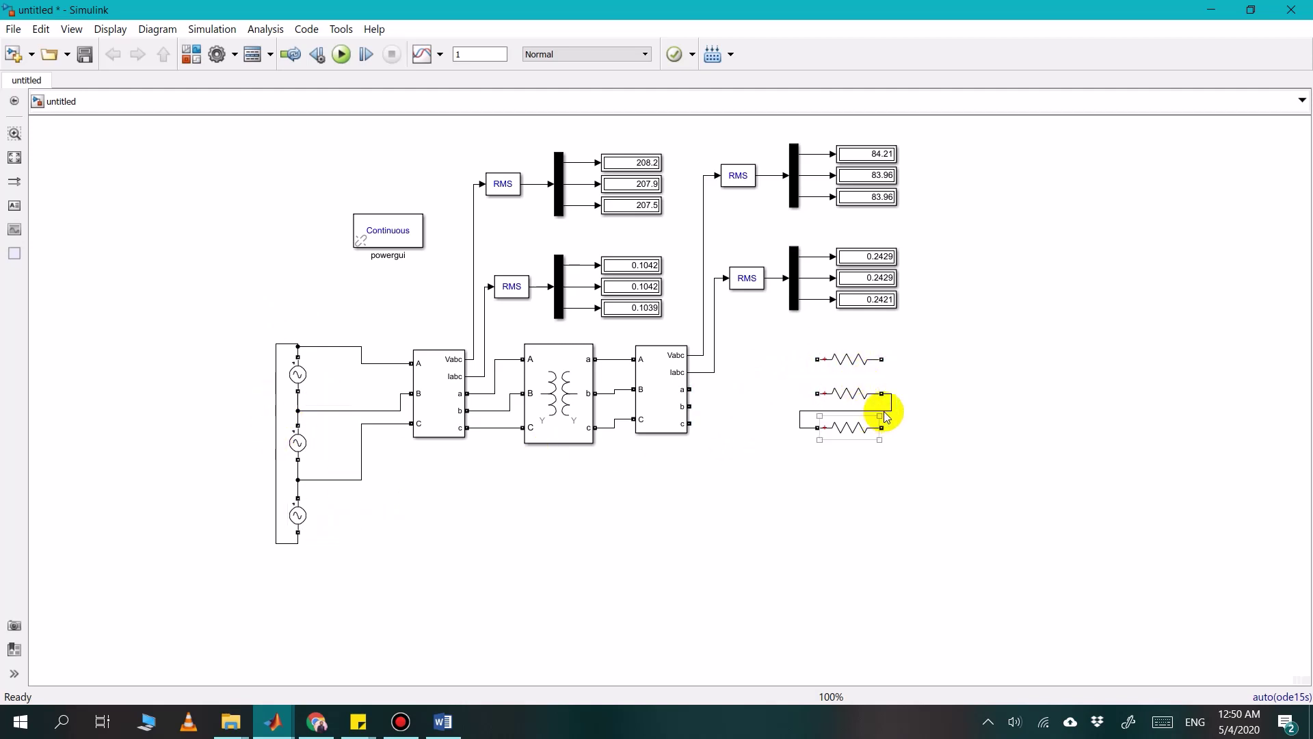
{"action": "left_click", "coordinate": [884, 411]}
{"action": "key", "text": "Delete"}
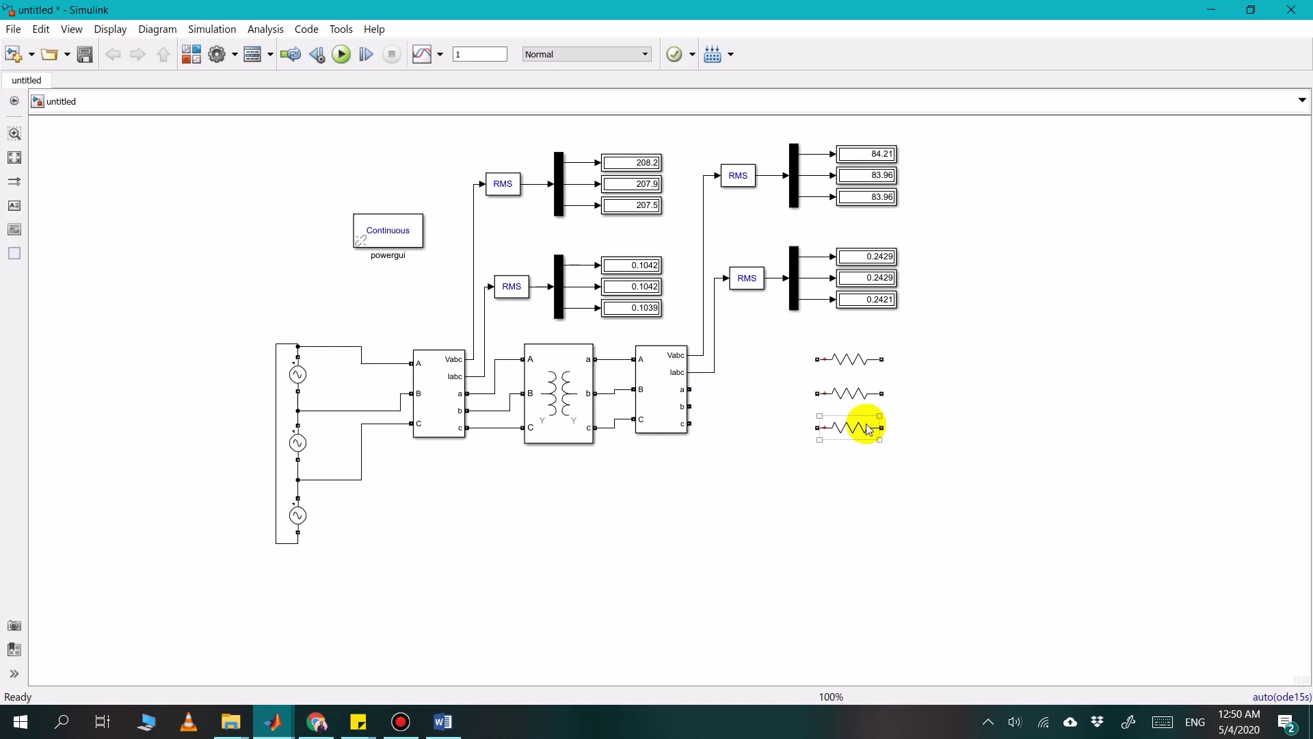
Rotate the uppermost load resistor by 90 degrees so that it stands vertically
{"action": "left_click", "coordinate": [858, 370]}
{"action": "right_click", "coordinate": [858, 370]}
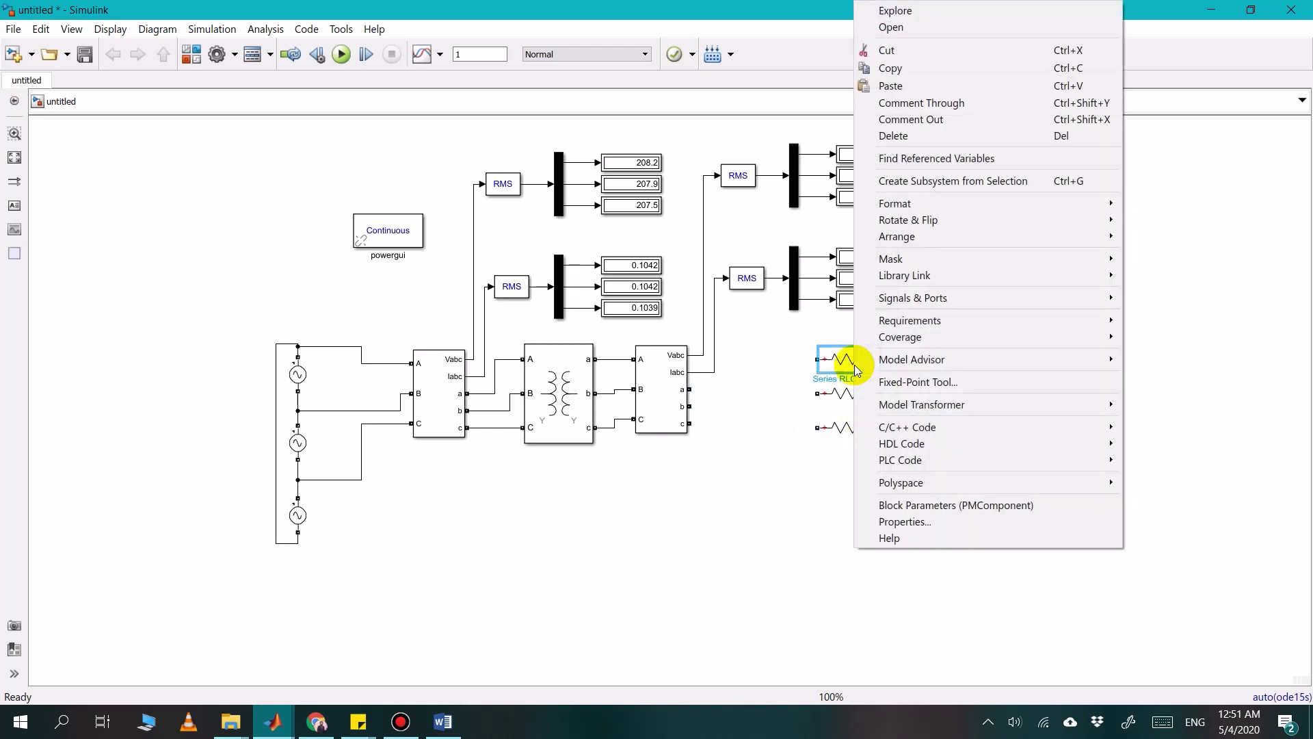
{"action": "mouse_move", "coordinate": [1012, 258]}
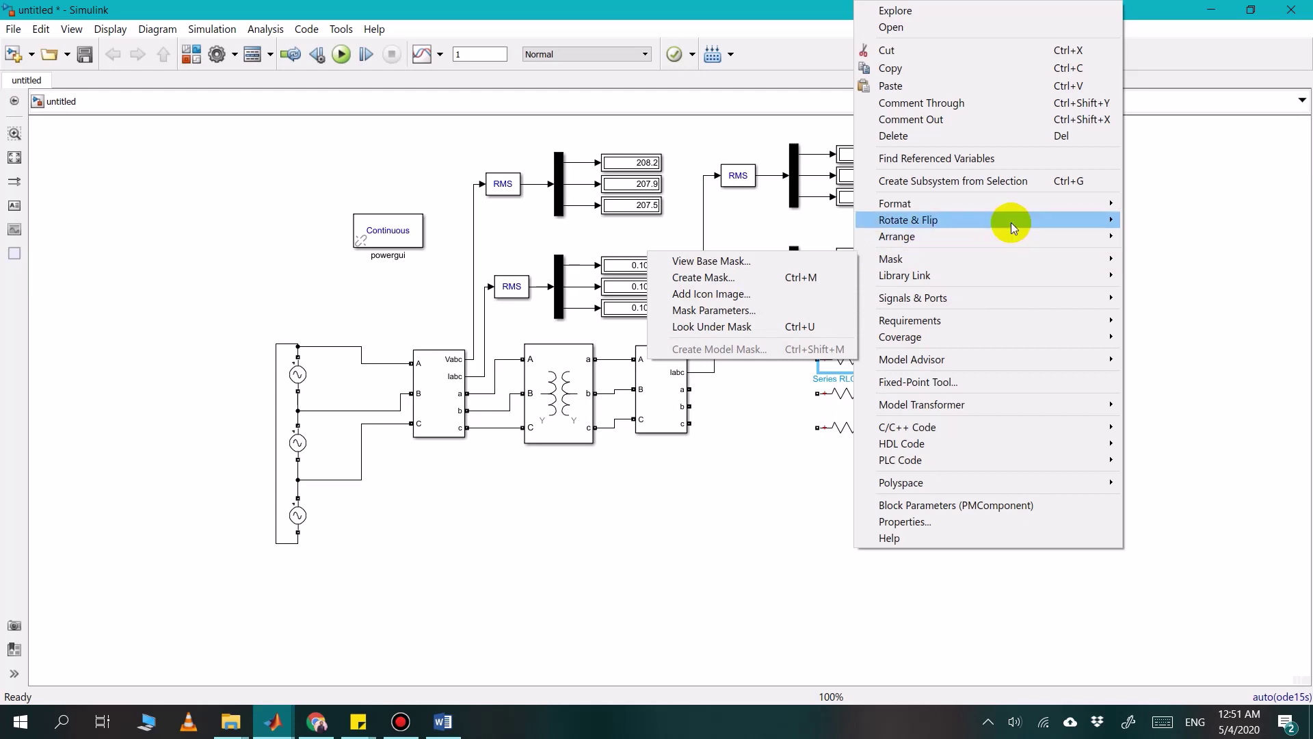
{"action": "mouse_move", "coordinate": [1011, 222]}
{"action": "left_click", "coordinate": [813, 224]}
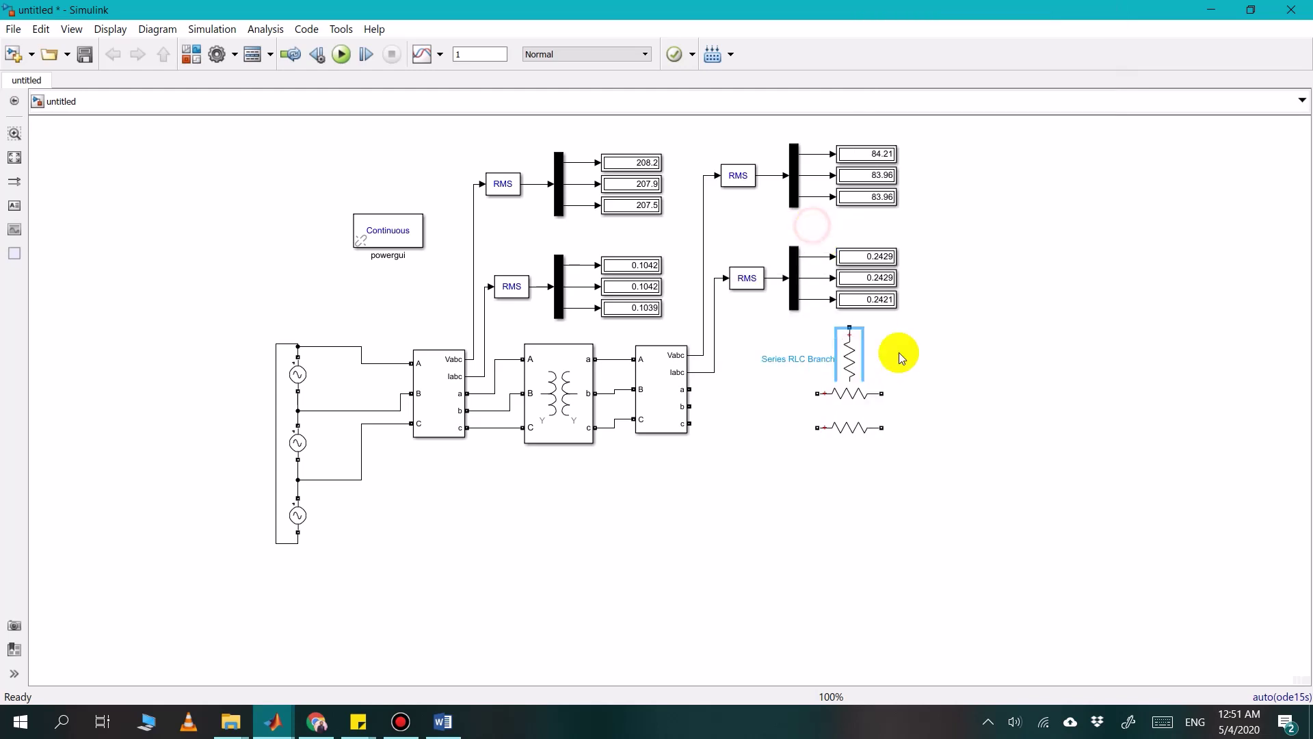
{"action": "left_click", "coordinate": [922, 390]}
Delete the two remaining horizontal load resistors below the vertical one
{"action": "left_click", "coordinate": [865, 393]}
{"action": "key", "text": "Delete"}
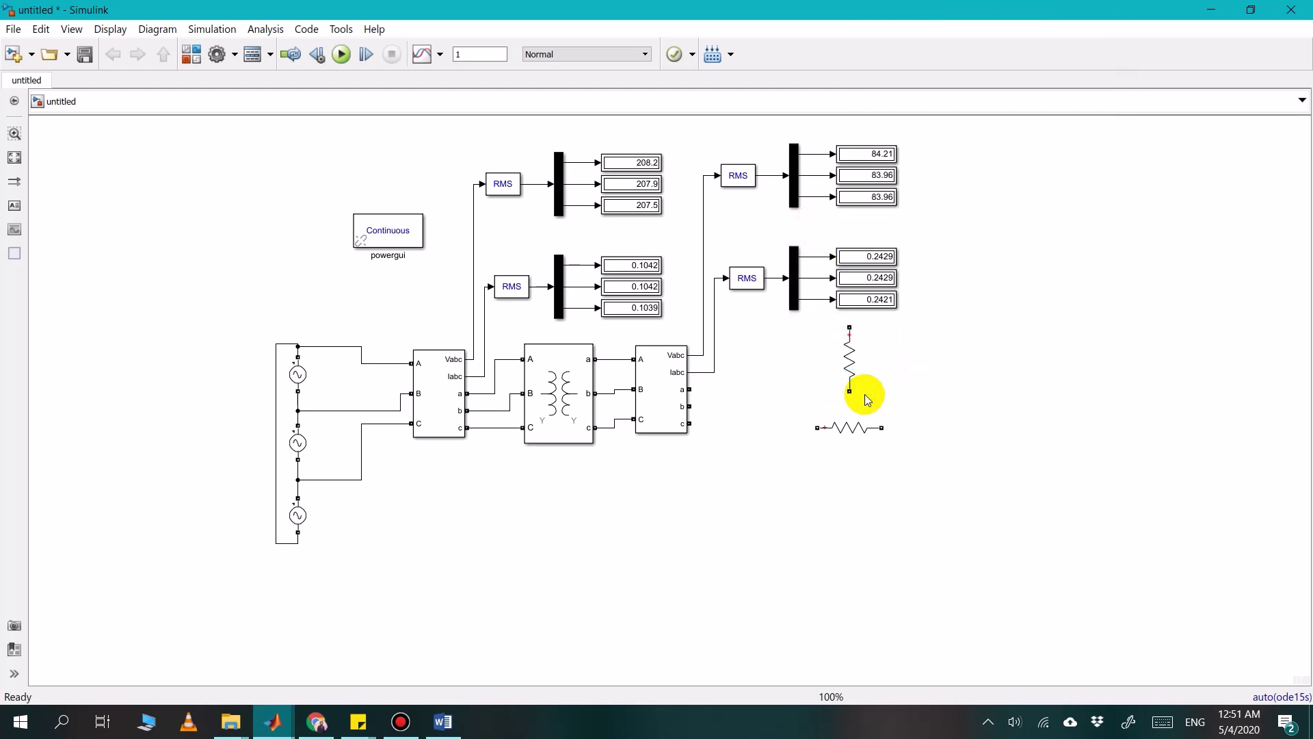
{"action": "left_click", "coordinate": [851, 437]}
{"action": "key", "text": "Delete"}
Shrink the vertical load resistor and duplicate it to make three identical load resistors
{"action": "left_click", "coordinate": [855, 342]}
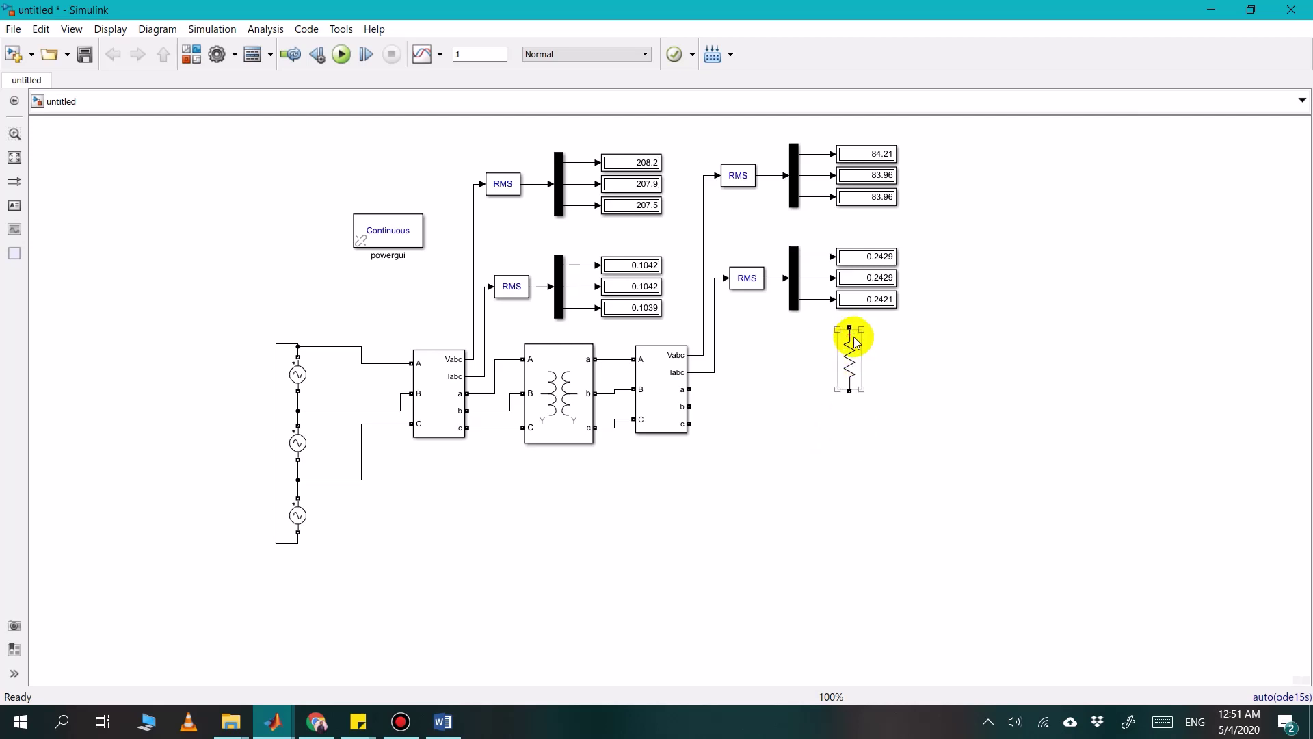
{"action": "left_click_drag", "start_coordinate": [854, 354], "coordinate": [840, 431]}
{"action": "left_click", "coordinate": [847, 453]}
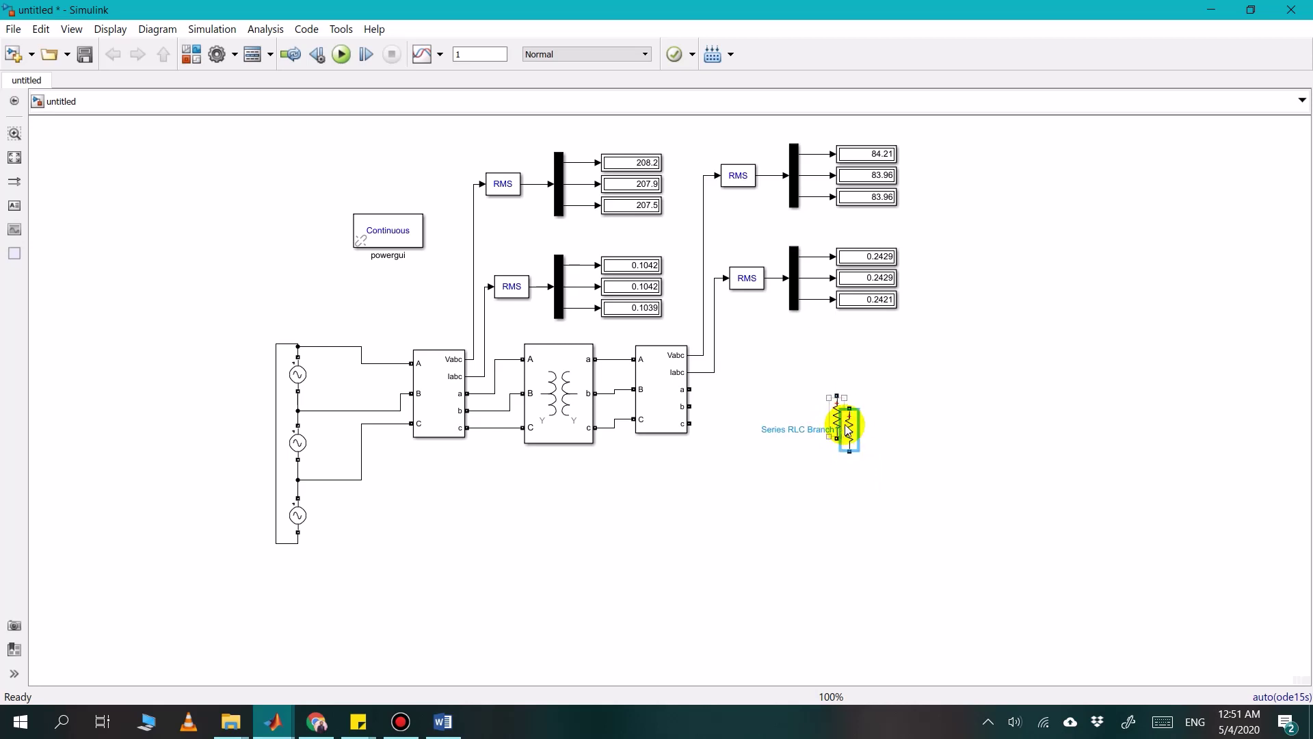
{"action": "key", "text": "ctrl+c"}
{"action": "key", "text": "ctrl+v"}
Arrange the three vertical load resistors in one evenly spaced column, wired end to end in series
{"action": "left_click_drag", "start_coordinate": [856, 436], "coordinate": [850, 498]}
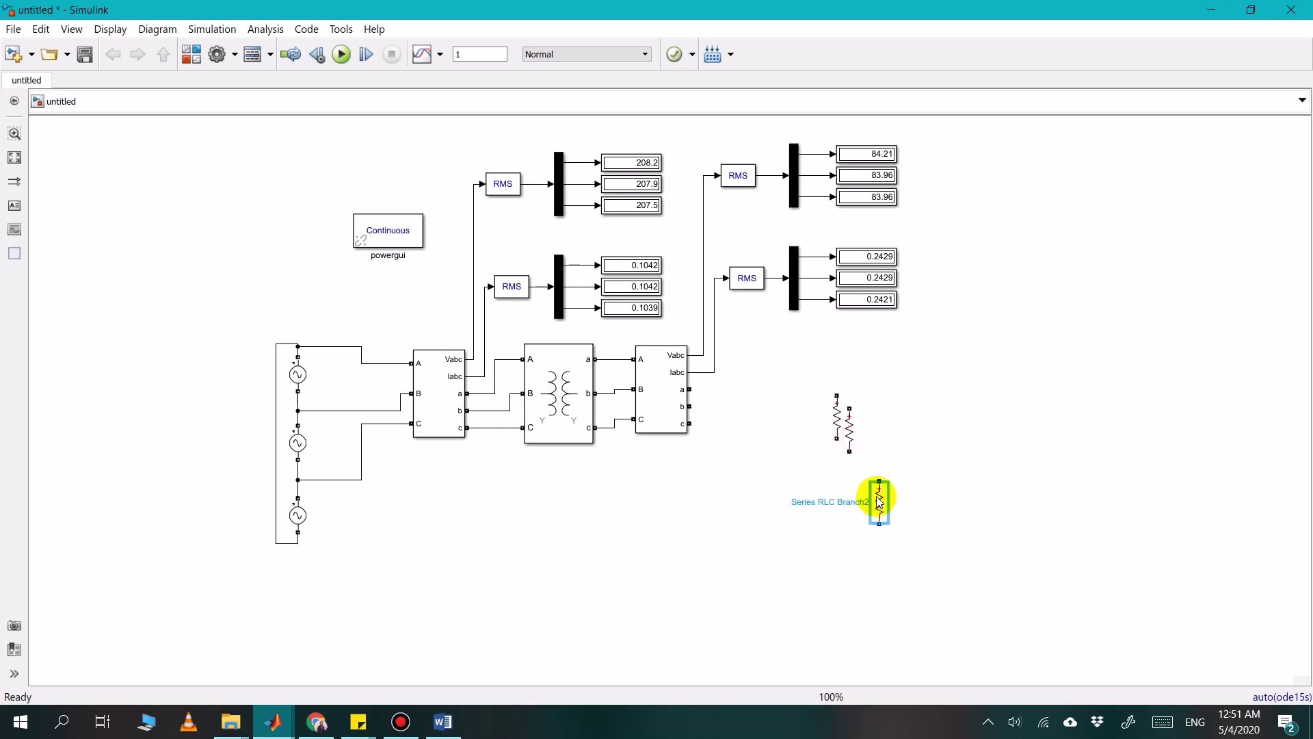
{"action": "left_click_drag", "start_coordinate": [848, 430], "coordinate": [853, 475]}
{"action": "left_click", "coordinate": [839, 422]}
{"action": "left_click_drag", "start_coordinate": [840, 424], "coordinate": [838, 388]}
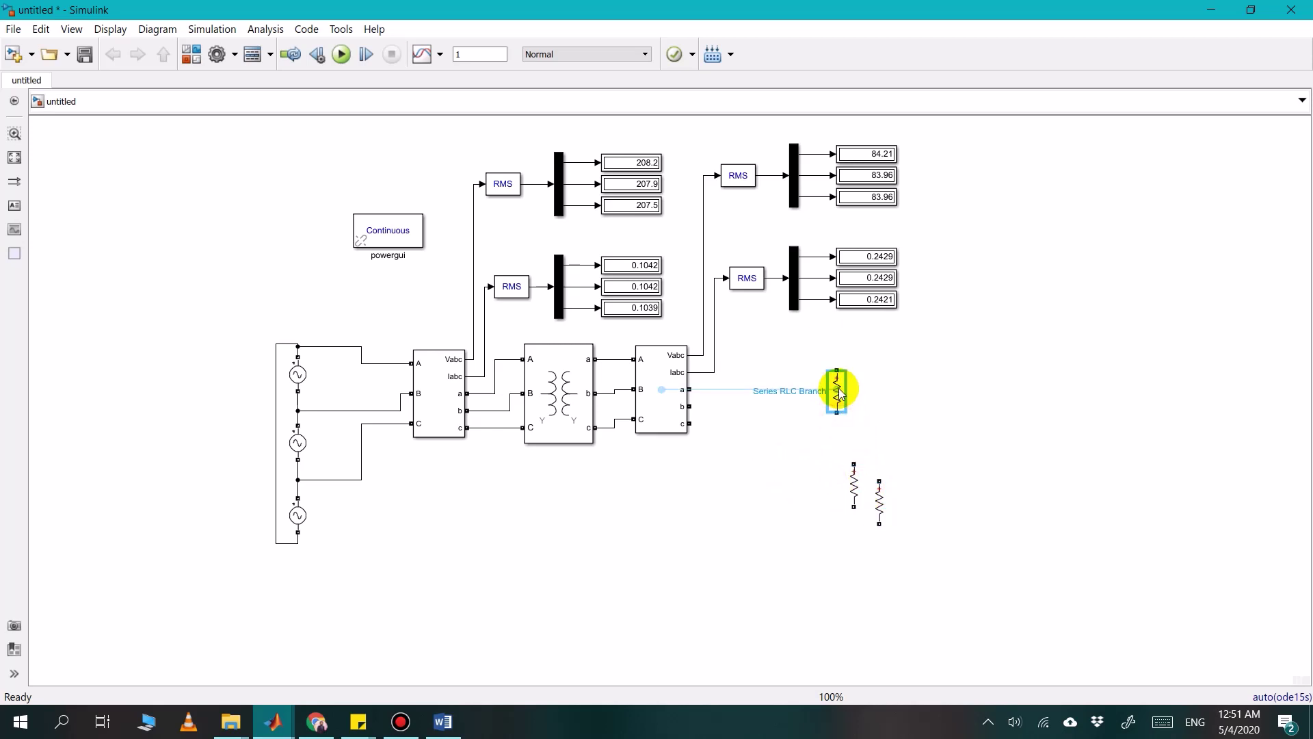
{"action": "left_click_drag", "start_coordinate": [852, 491], "coordinate": [835, 435]}
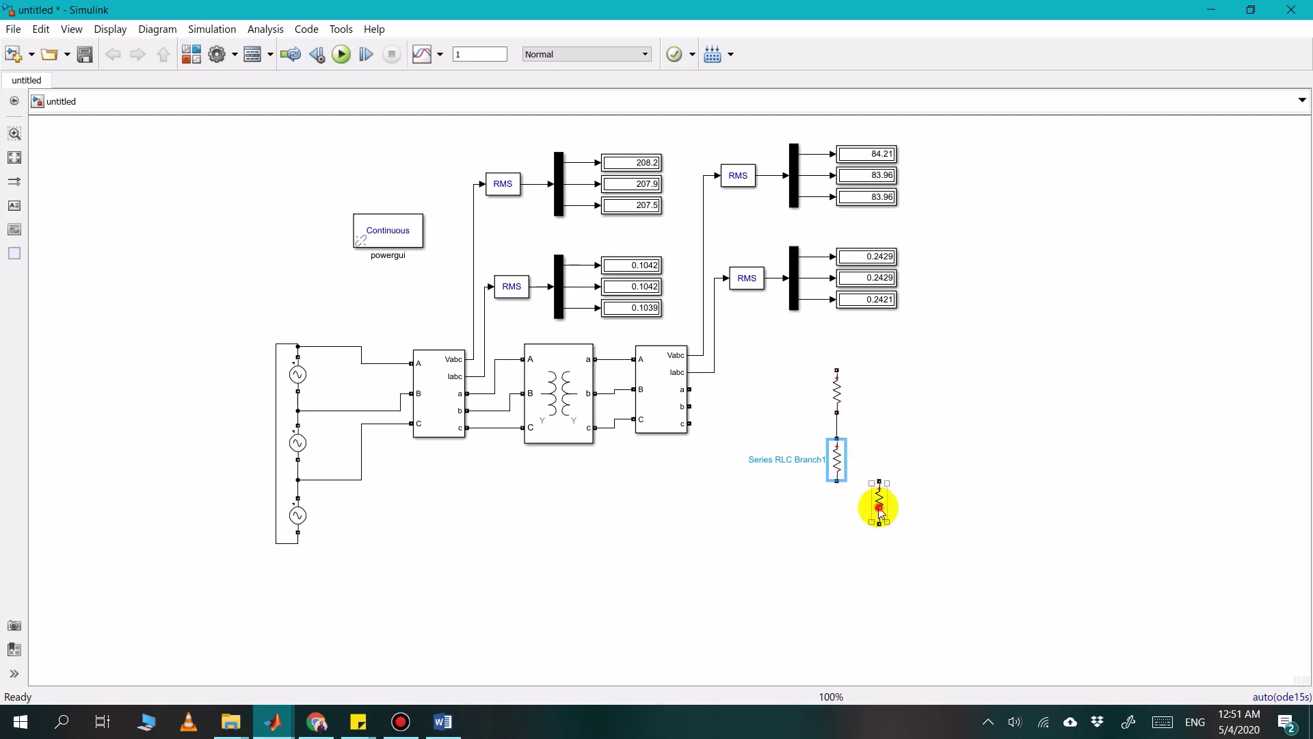
{"action": "left_click_drag", "start_coordinate": [878, 512], "coordinate": [839, 539]}
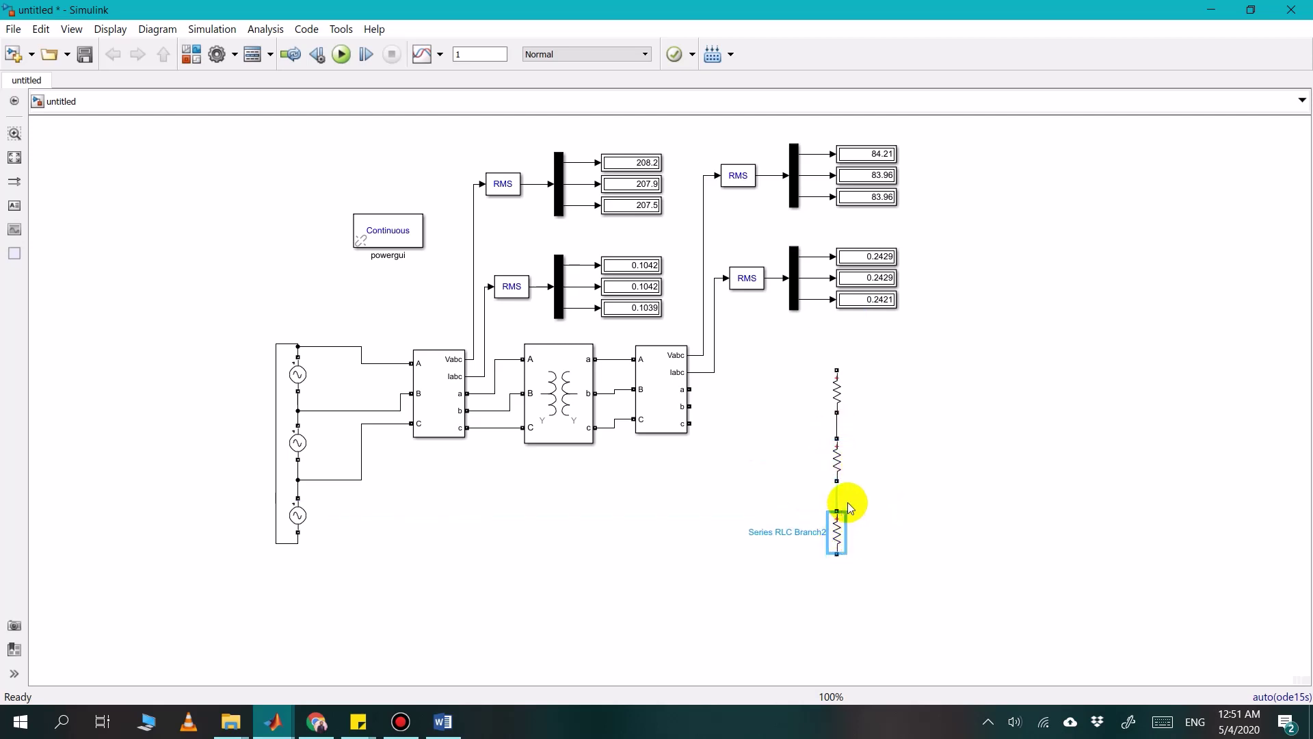
{"action": "left_click", "coordinate": [875, 495]}
{"action": "left_click_drag", "start_coordinate": [837, 457], "coordinate": [838, 476]}
{"action": "left_click", "coordinate": [866, 441]}
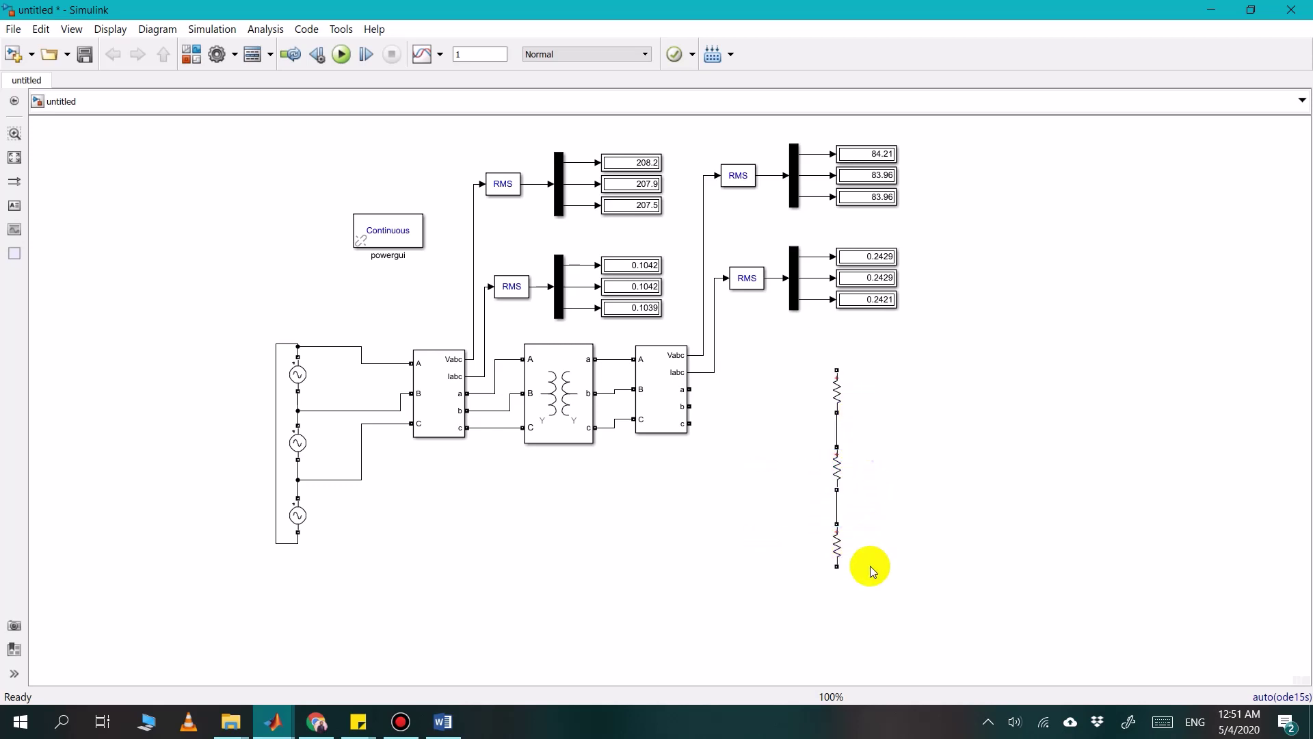
Close the load's delta loop with a wire from the lowest resistor's free end to the uppermost resistor's free end
{"action": "left_click_drag", "start_coordinate": [837, 566], "coordinate": [839, 369]}
{"action": "left_click_drag", "start_coordinate": [855, 413], "coordinate": [867, 408]}
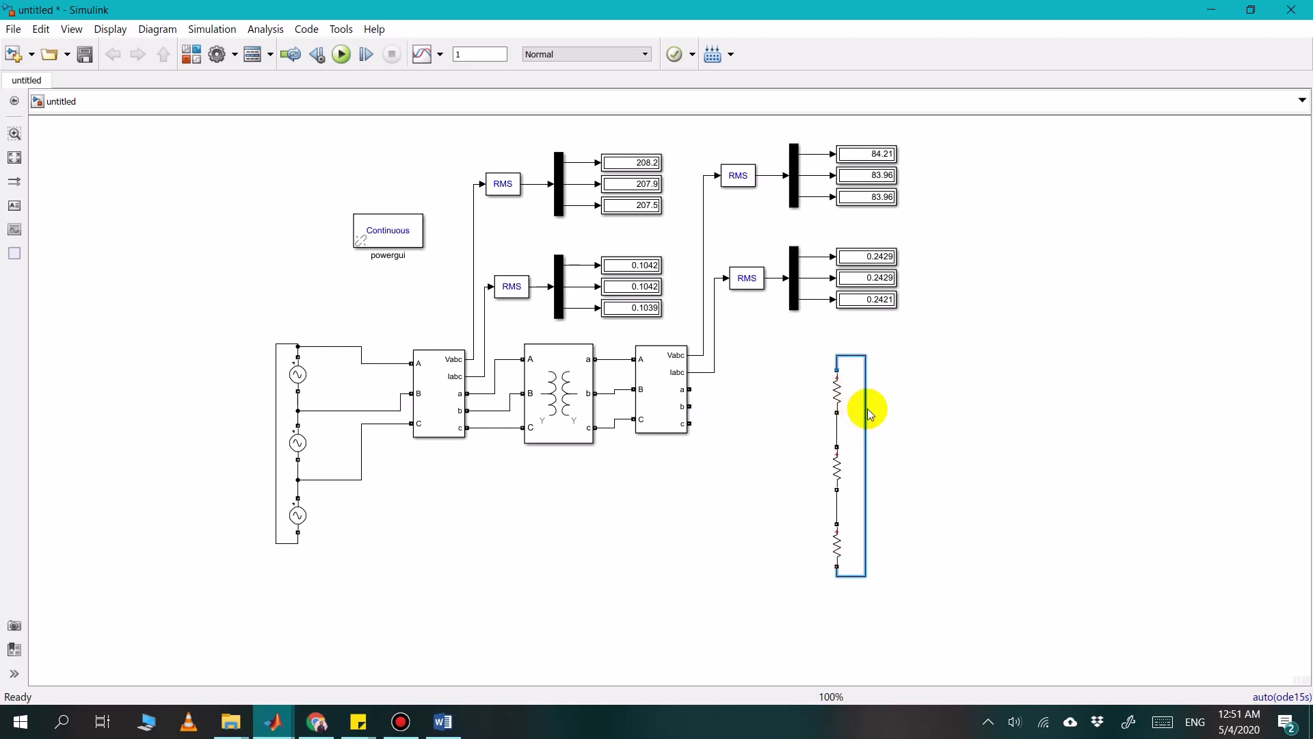
{"action": "left_click", "coordinate": [768, 415]}
Wire outputs a, b and c of the secondary-side V-I measurement block to the three nodes of the delta load
{"action": "left_click_drag", "start_coordinate": [691, 389], "coordinate": [838, 357]}
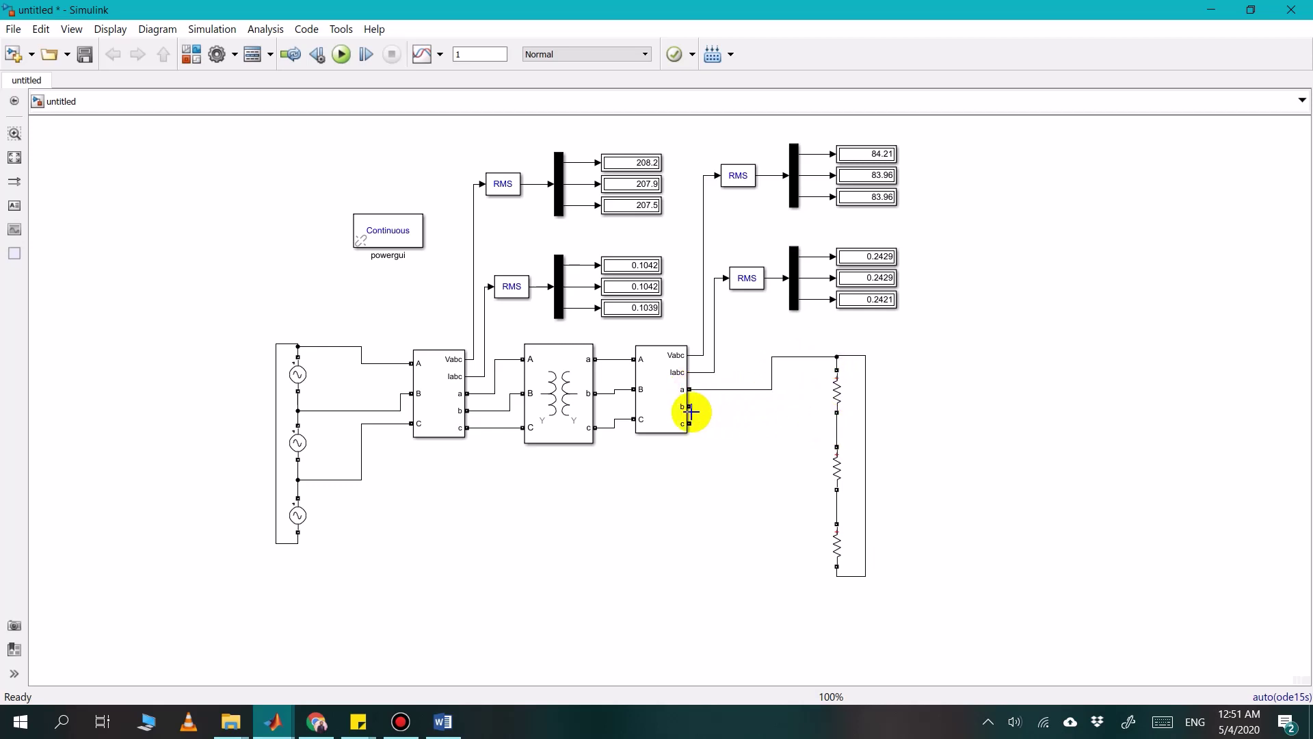
{"action": "left_click_drag", "start_coordinate": [691, 407], "coordinate": [836, 427]}
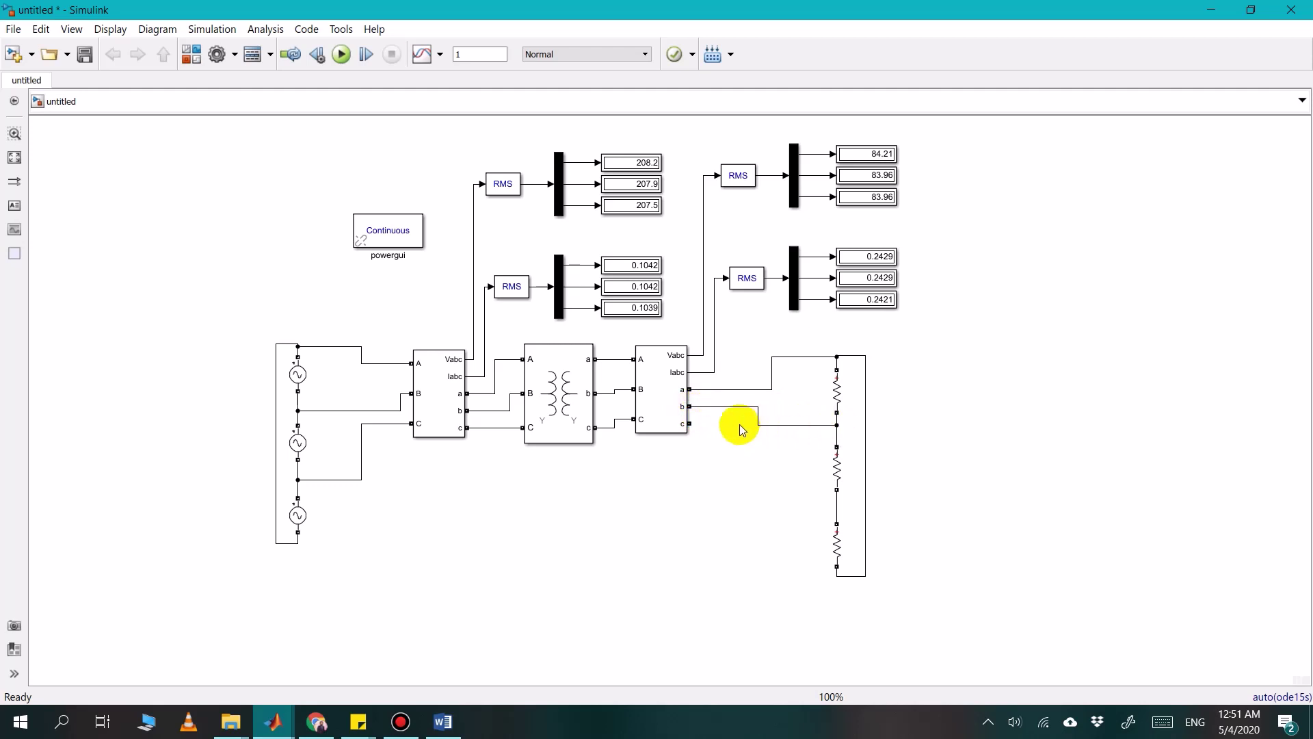
{"action": "left_click_drag", "start_coordinate": [689, 423], "coordinate": [812, 503]}
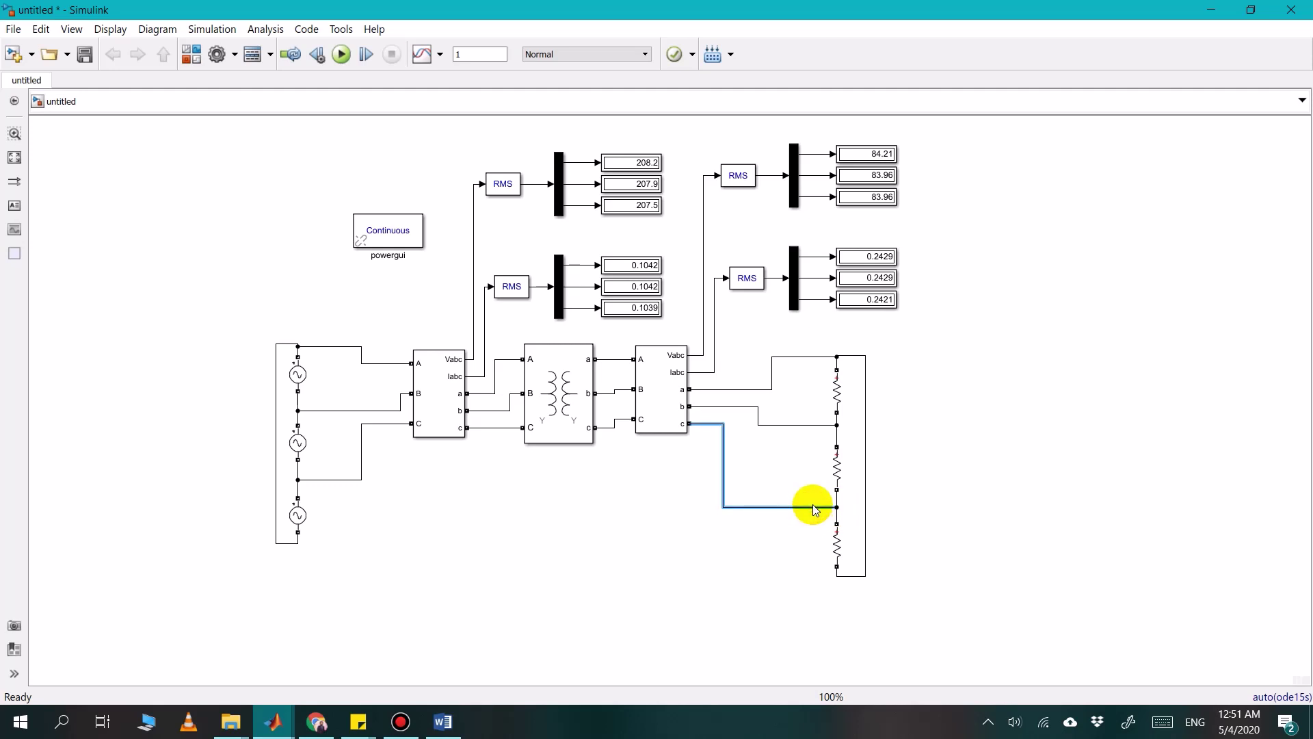
{"action": "left_click", "coordinate": [643, 565]}
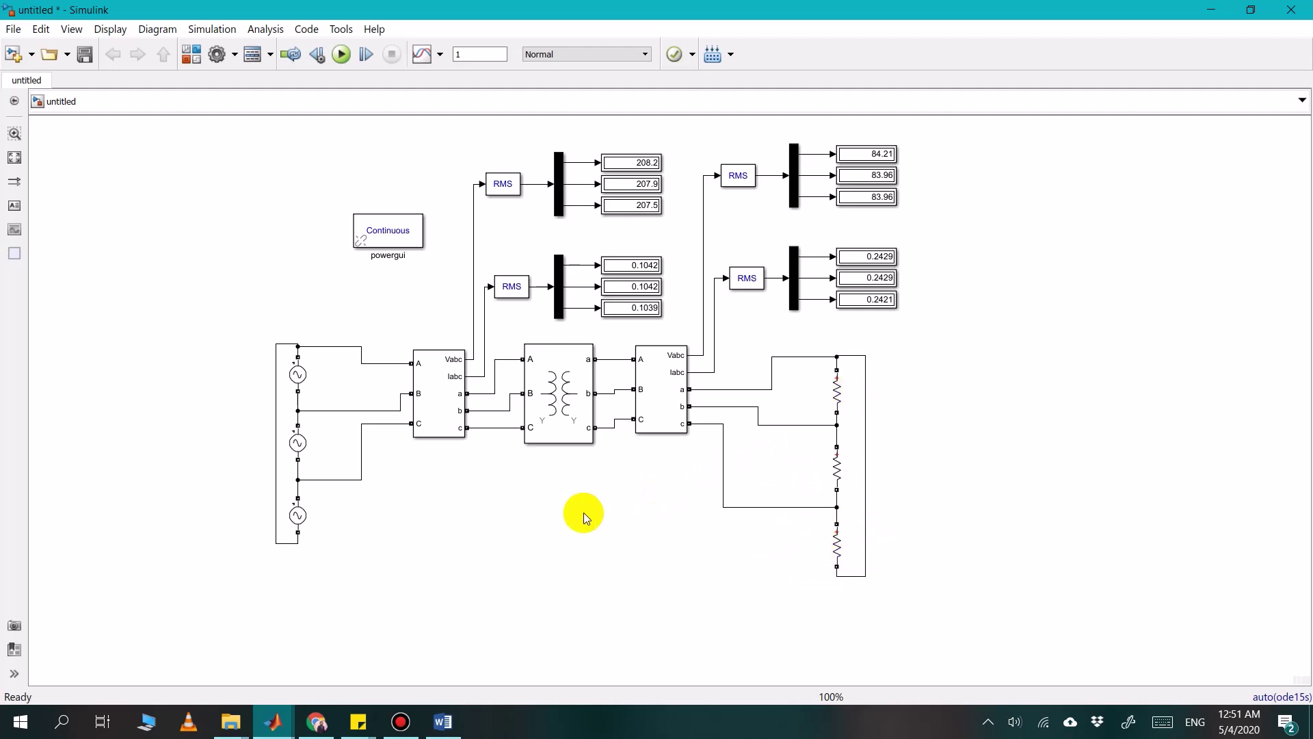
Set both winding 1 and winding 2 connections of the three-phase transformer to Delta (D1)
{"action": "left_click", "coordinate": [557, 391]}
{"action": "double_click", "coordinate": [558, 391]}
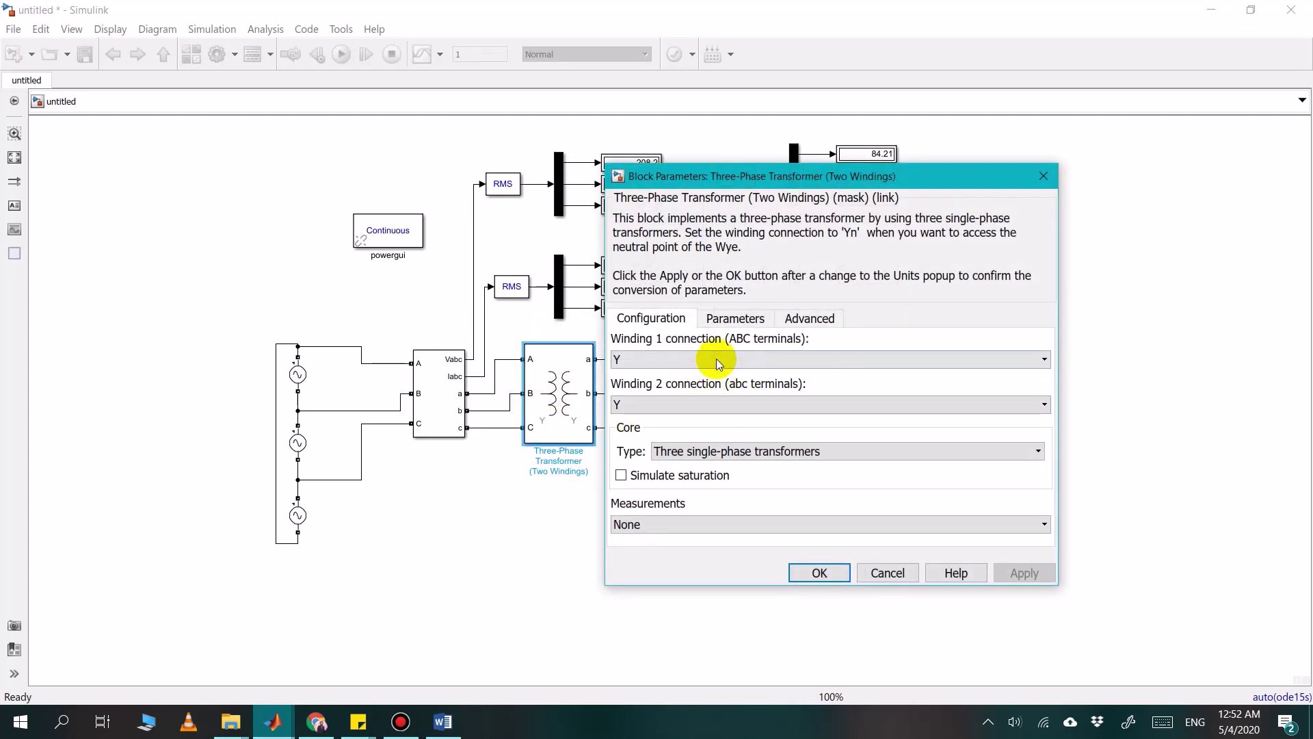
{"action": "left_click", "coordinate": [716, 360]}
{"action": "left_click", "coordinate": [647, 419]}
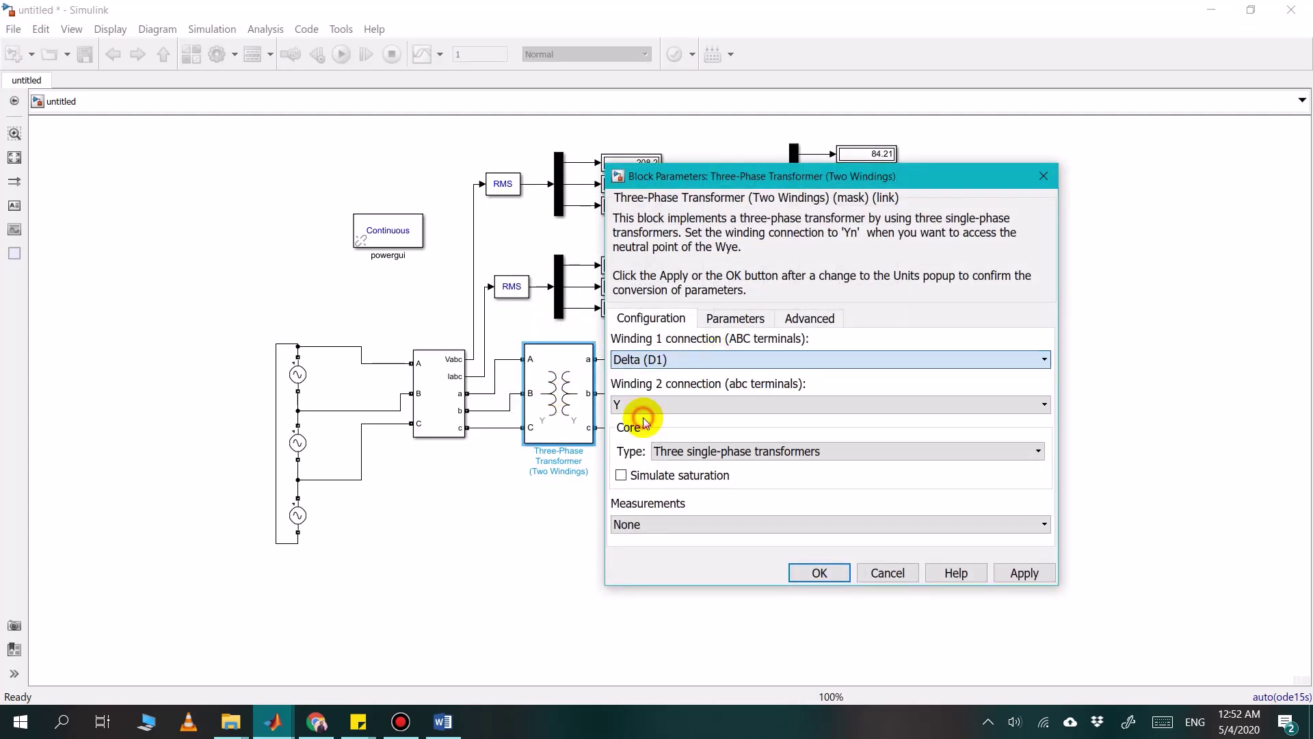
{"action": "left_click", "coordinate": [667, 404]}
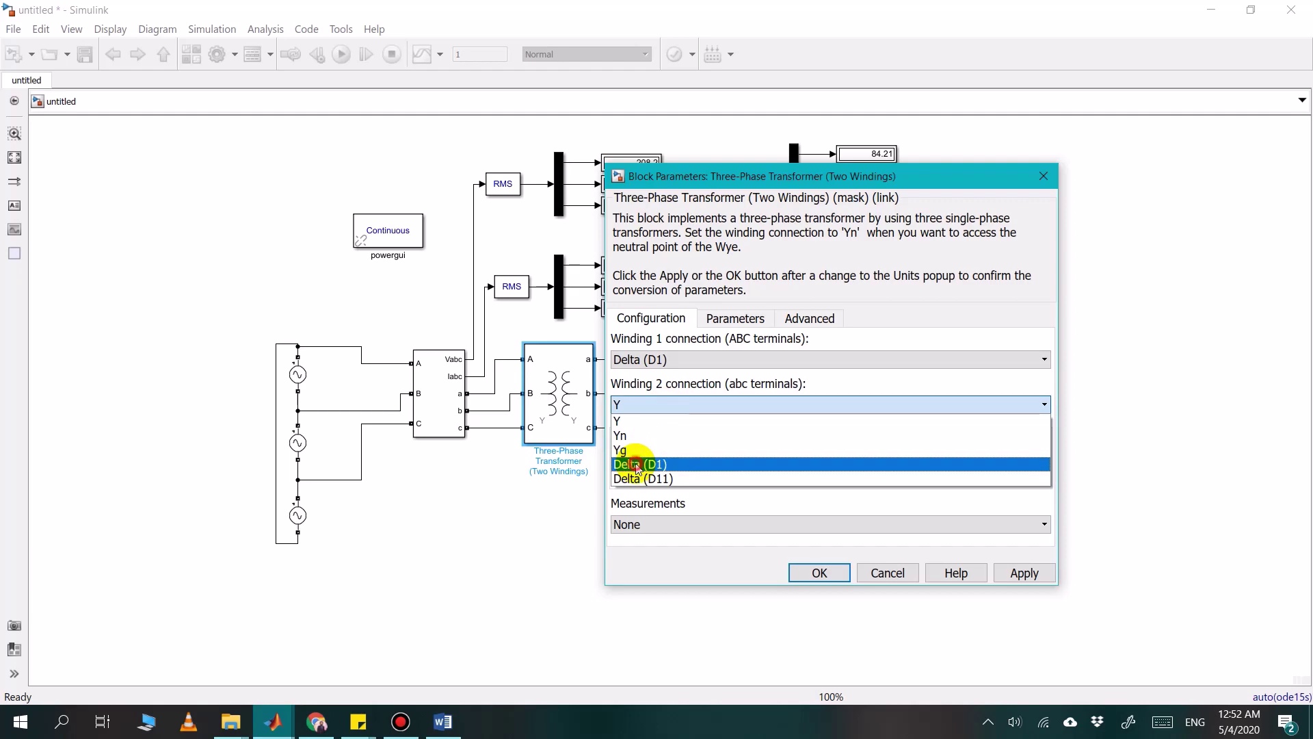
{"action": "left_click", "coordinate": [627, 465]}
{"action": "left_click", "coordinate": [819, 573]}
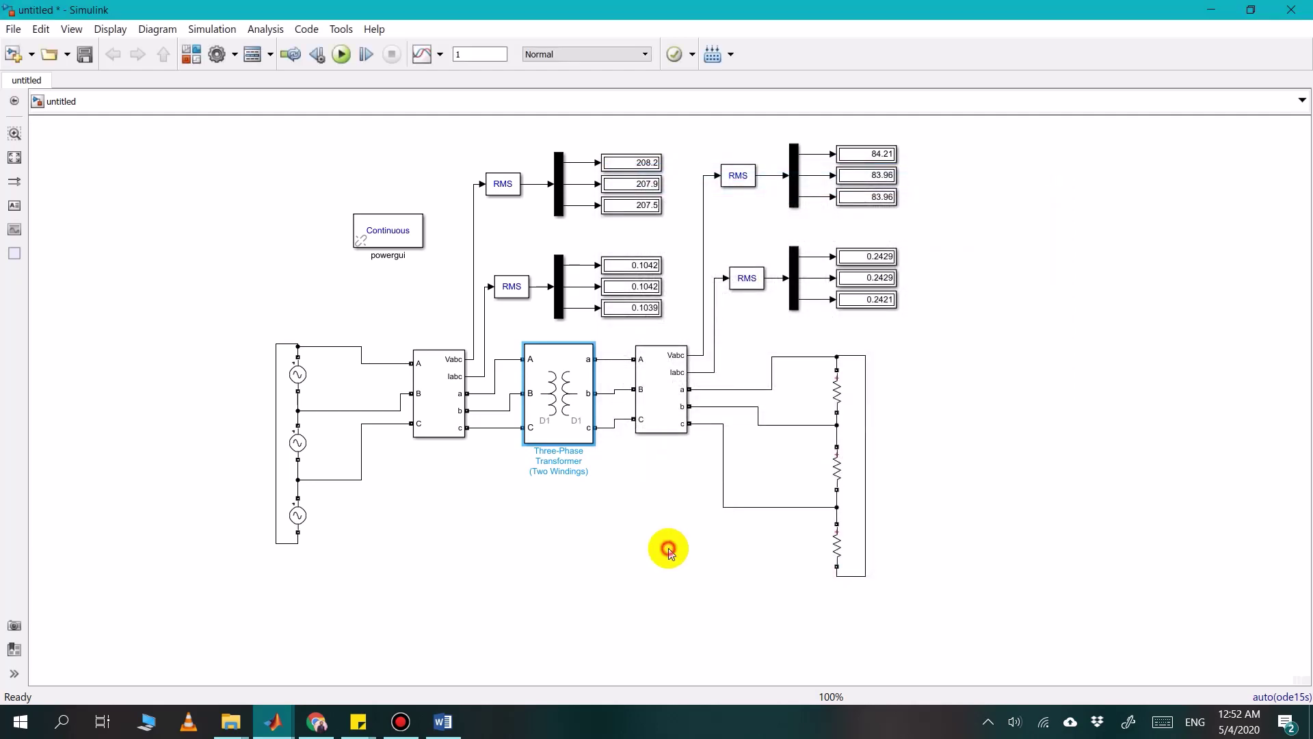
{"action": "left_click", "coordinate": [668, 548]}
Check the voltage measurement settings of the primary-side and secondary-side three-phase V-I measurement blocks
{"action": "double_click", "coordinate": [441, 388]}
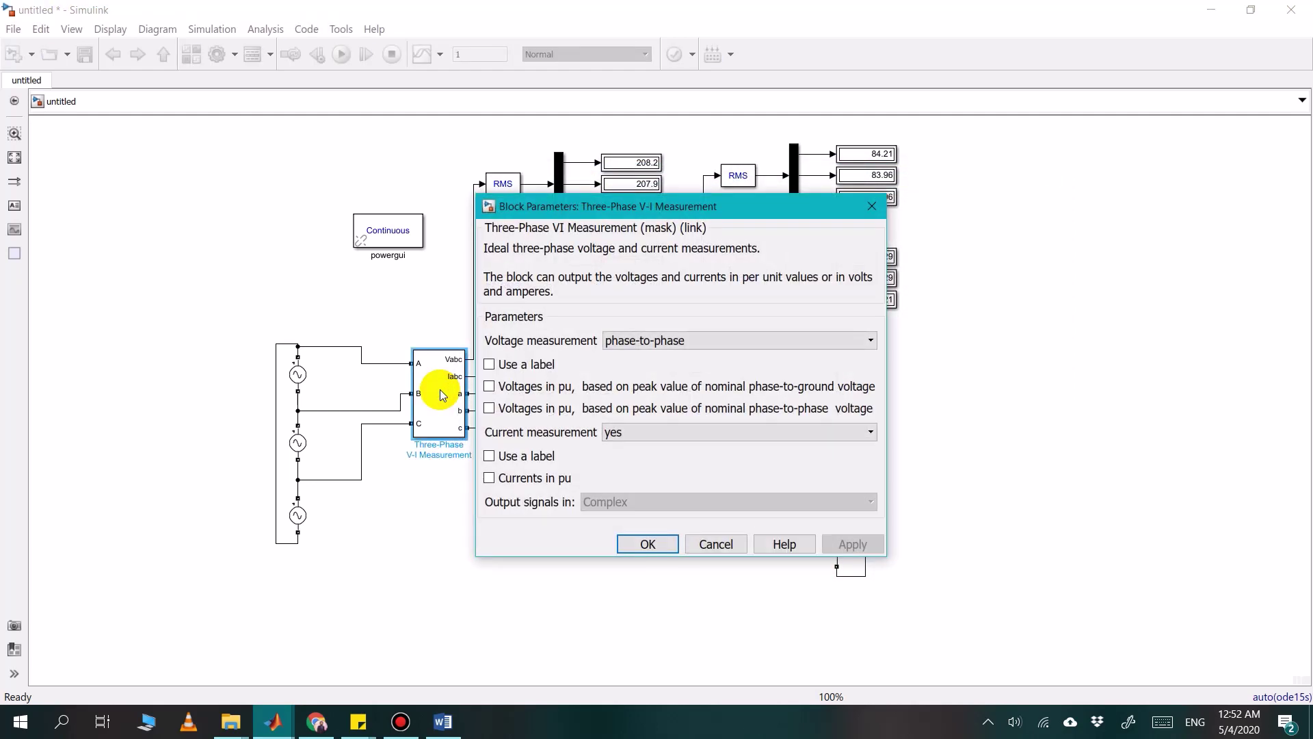
{"action": "left_click", "coordinate": [658, 547]}
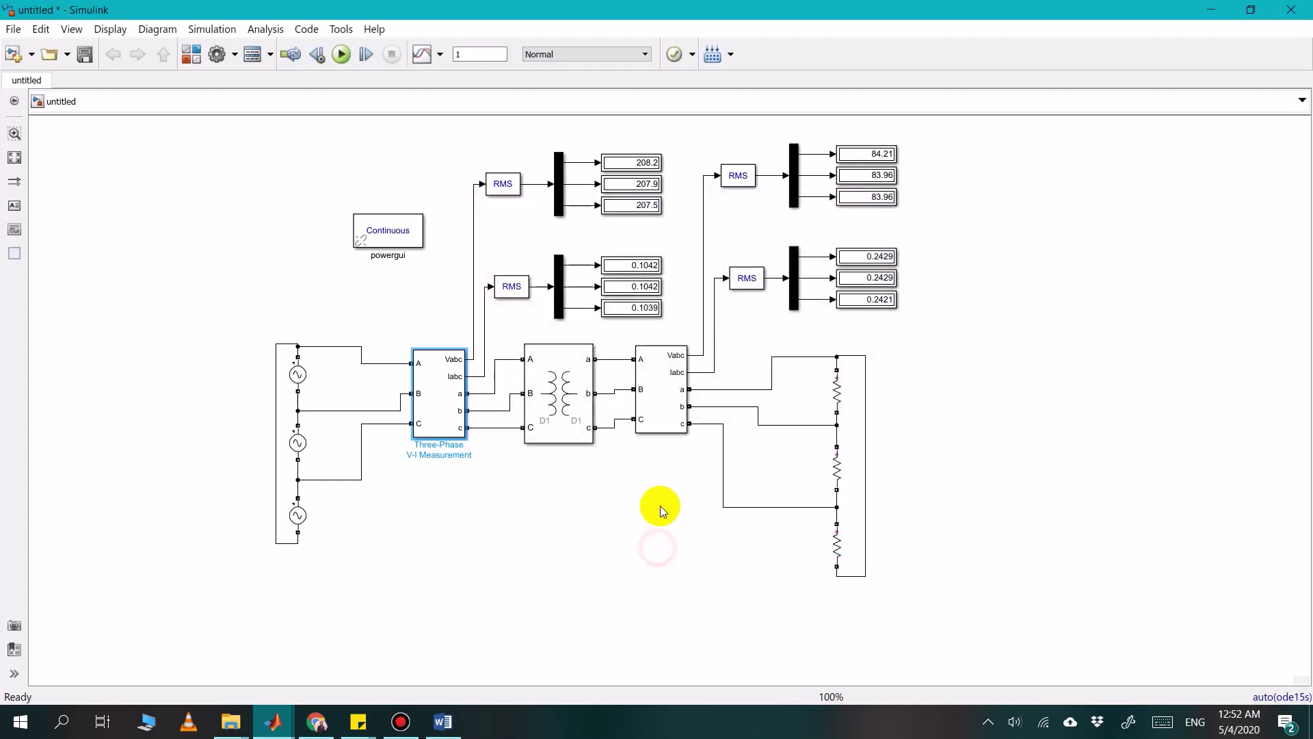
{"action": "left_click", "coordinate": [661, 403]}
{"action": "double_click", "coordinate": [662, 404]}
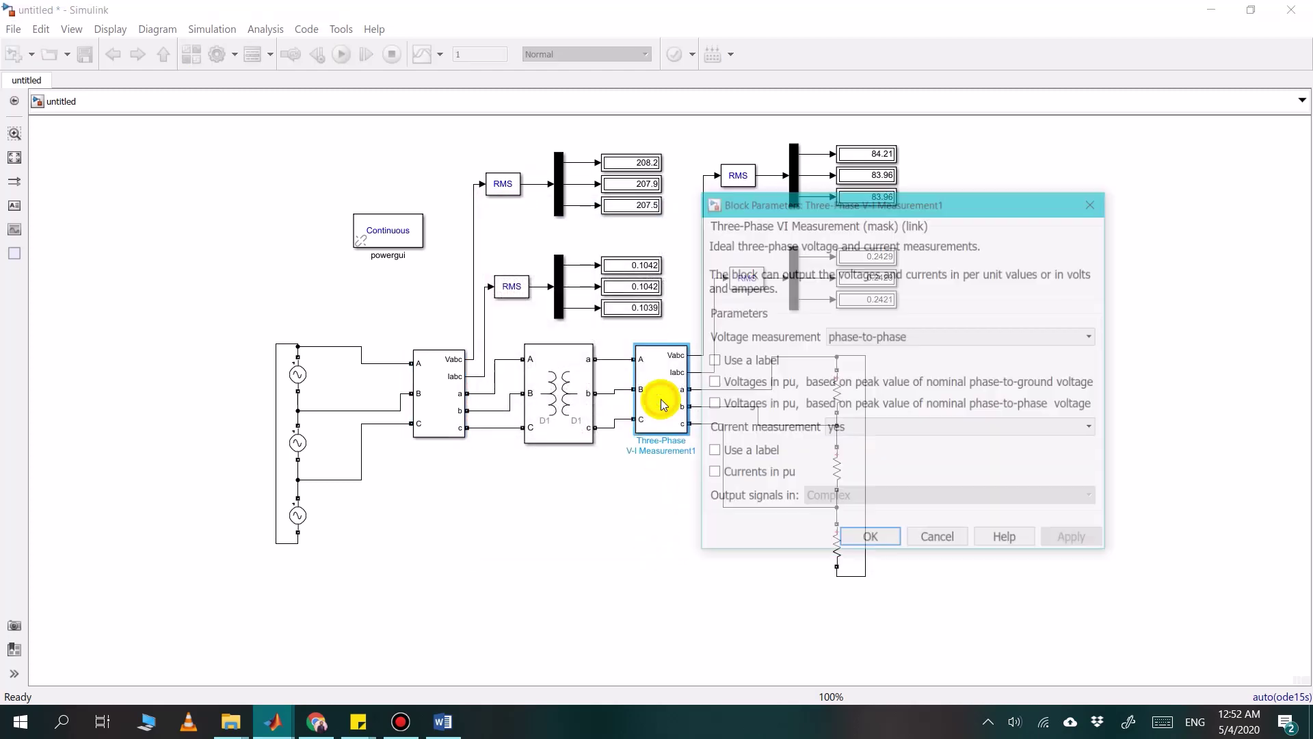
{"action": "left_click", "coordinate": [852, 535]}
{"action": "left_click", "coordinate": [343, 539]}
Set the peak amplitude of the uppermost AC voltage source to 208*sqrt(2) V
{"action": "left_click", "coordinate": [298, 377]}
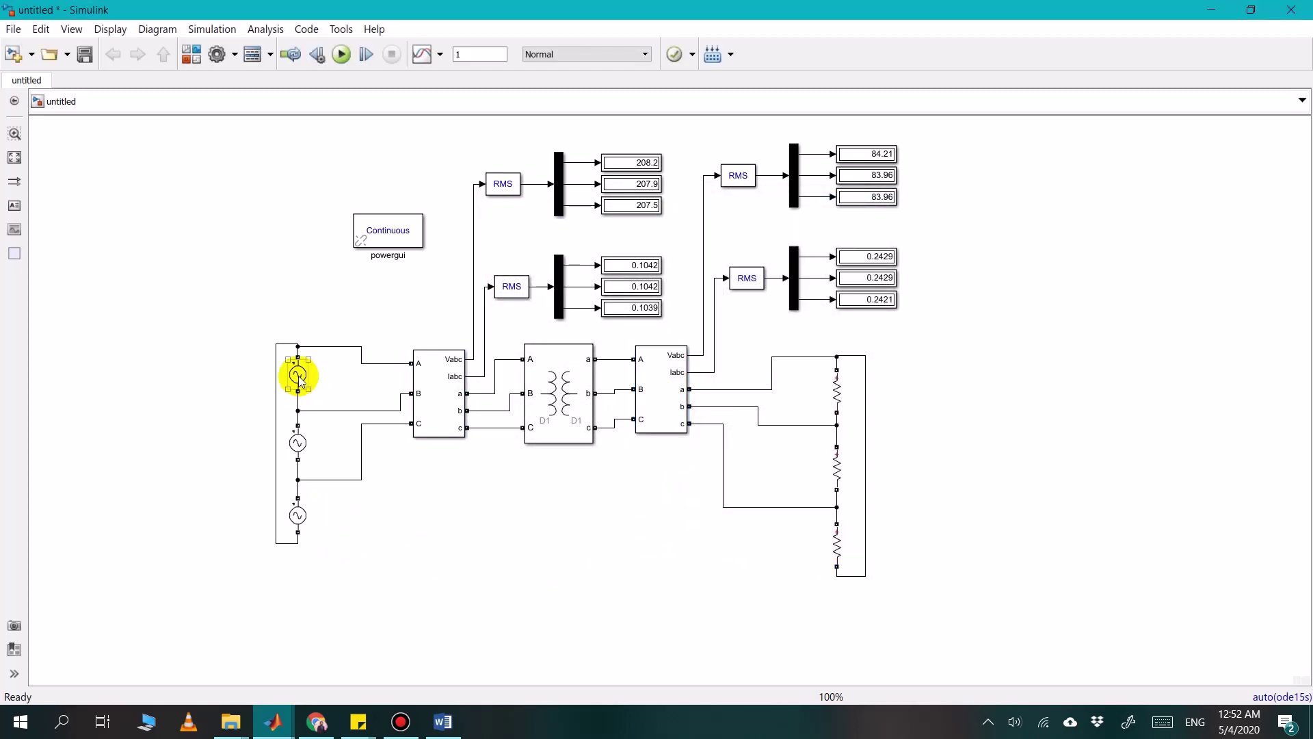
{"action": "double_click", "coordinate": [298, 378]}
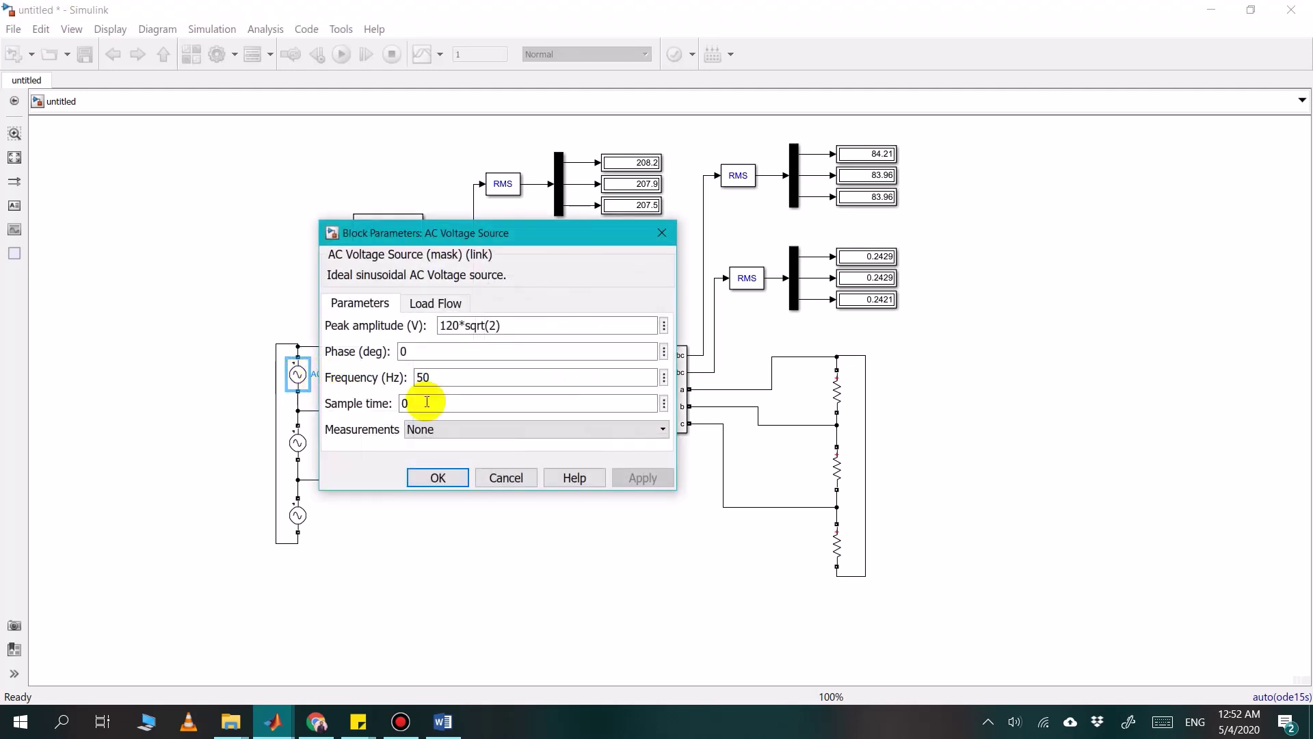
{"action": "left_click", "coordinate": [457, 327]}
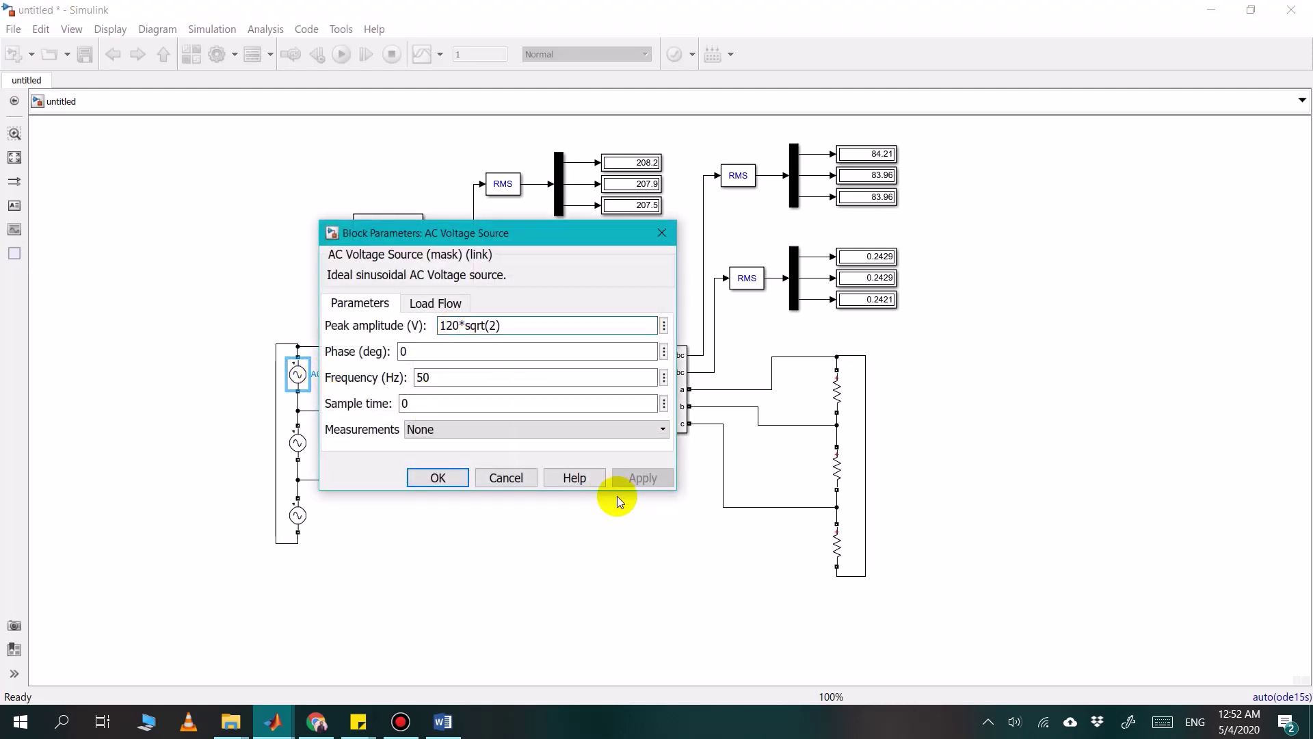
{"action": "key", "text": "BackSpace"}
{"action": "key", "text": "BackSpace"}
{"action": "key", "text": "BackSpace"}
{"action": "type", "text": "20"}
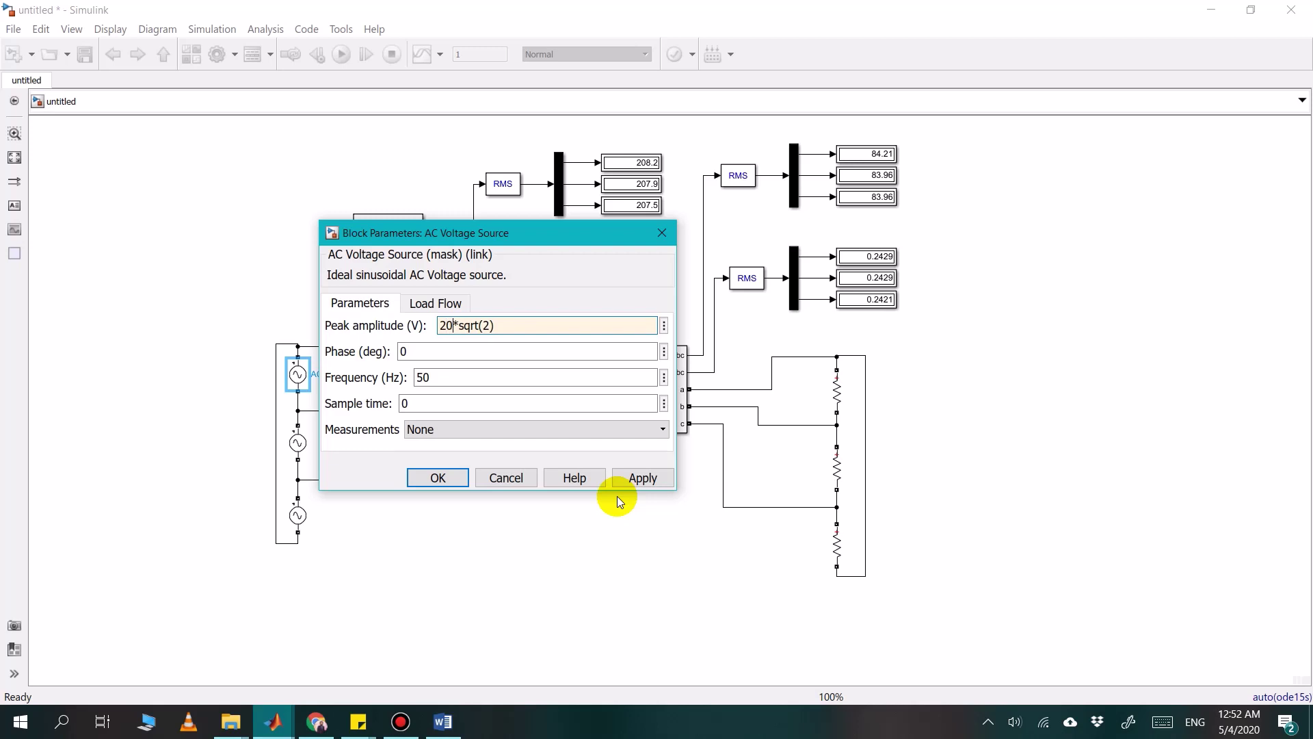
{"action": "type", "text": "8"}
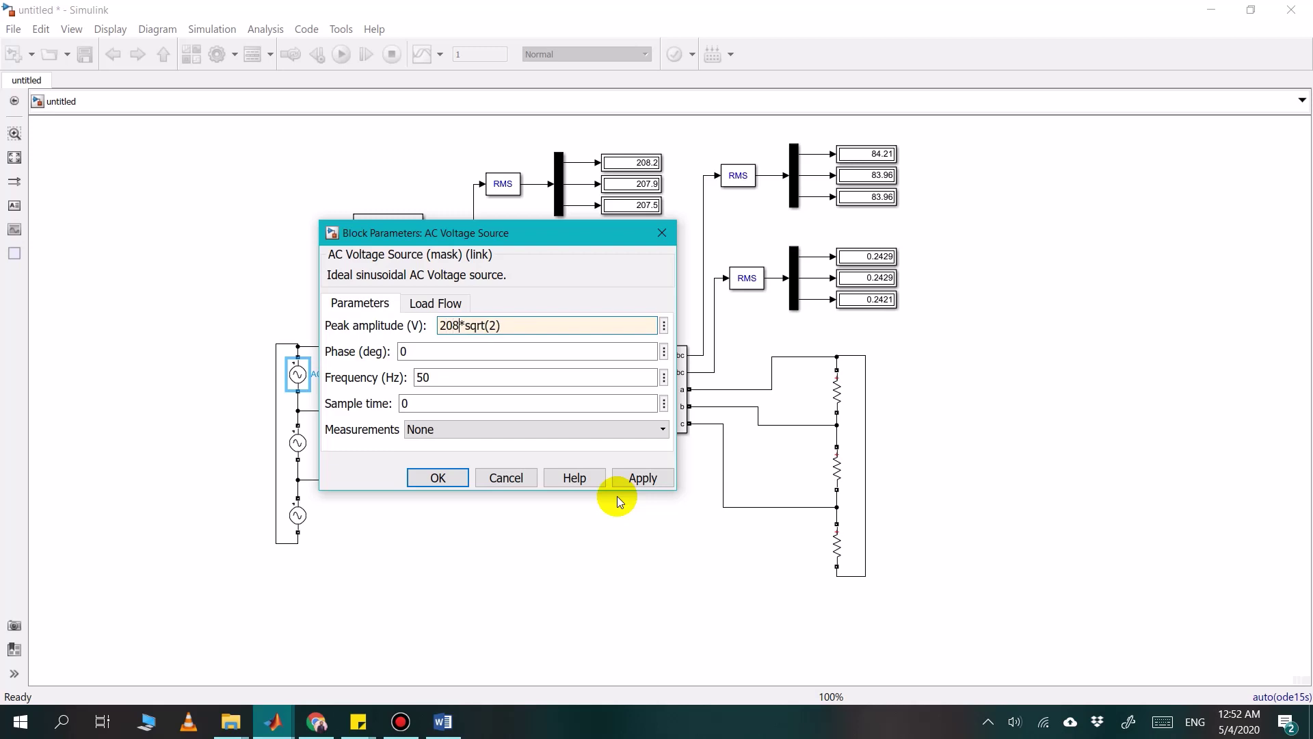
{"action": "left_click", "coordinate": [445, 480]}
Set the peak amplitude of the middle AC voltage source to 208*sqrt(2) V
{"action": "double_click", "coordinate": [297, 443]}
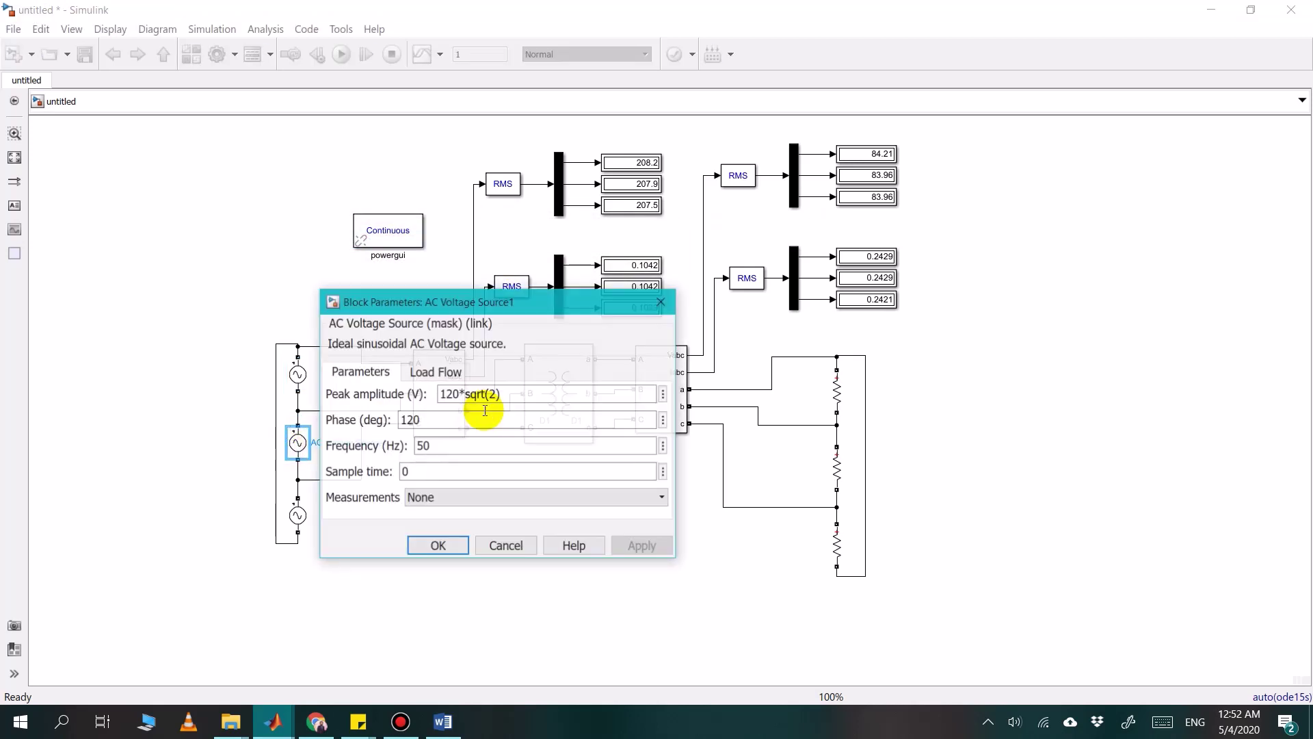
{"action": "double_click", "coordinate": [452, 395]}
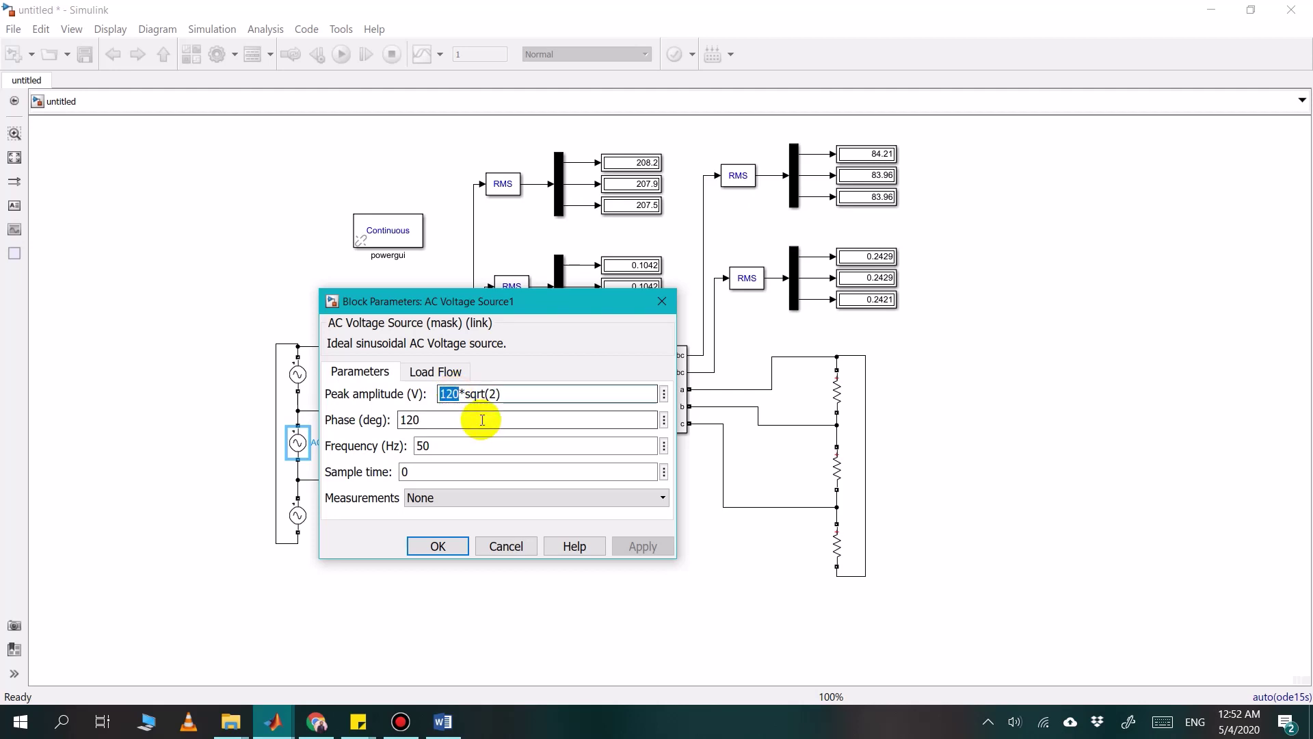
{"action": "key", "text": "BackSpace"}
{"action": "type", "text": "220"}
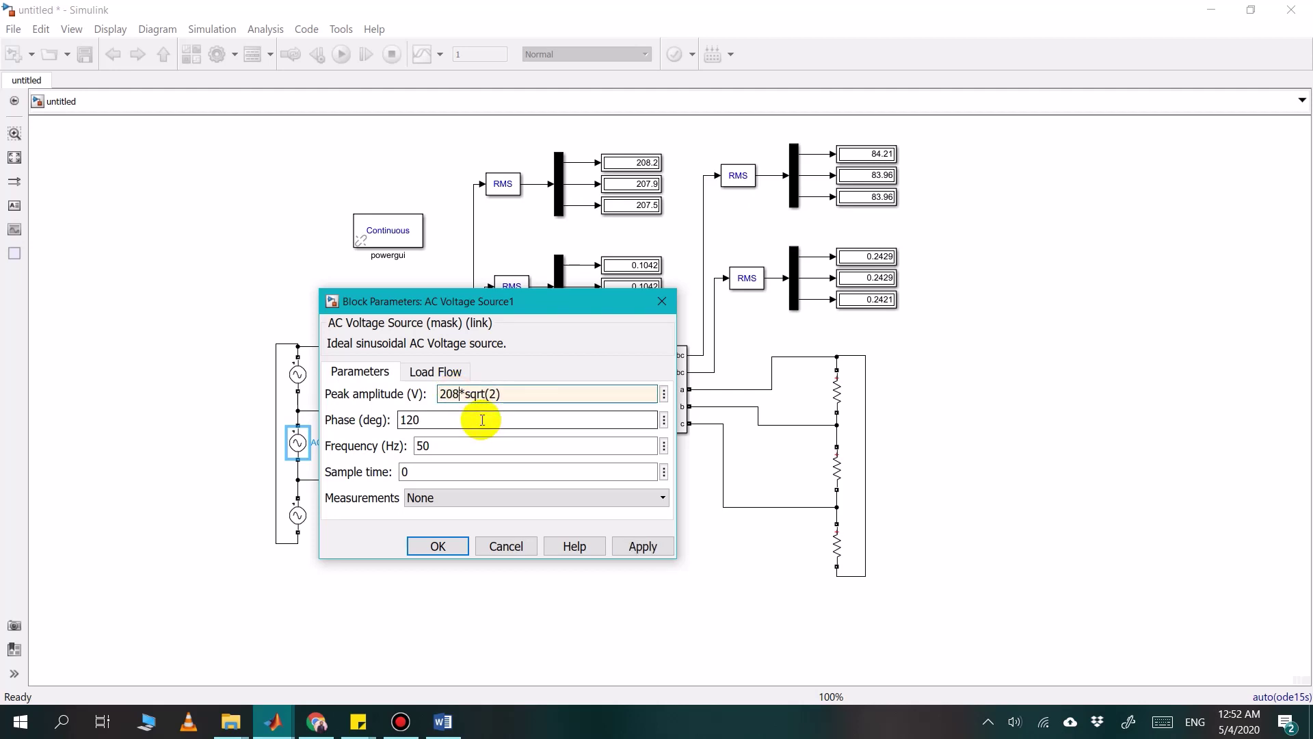
{"action": "key", "text": "Return"}
Set the peak amplitude of the lowest AC voltage source to 208*sqrt(2) V
{"action": "double_click", "coordinate": [298, 516]}
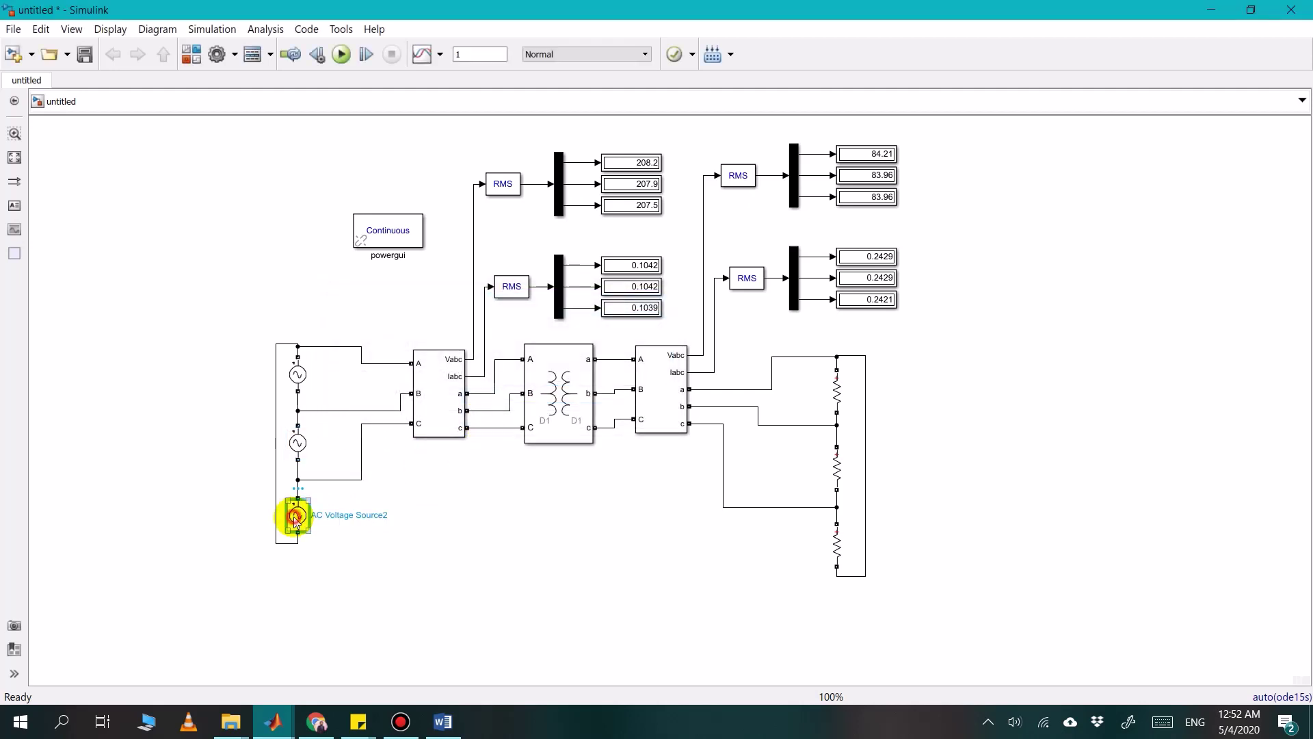
{"action": "left_click", "coordinate": [456, 465]}
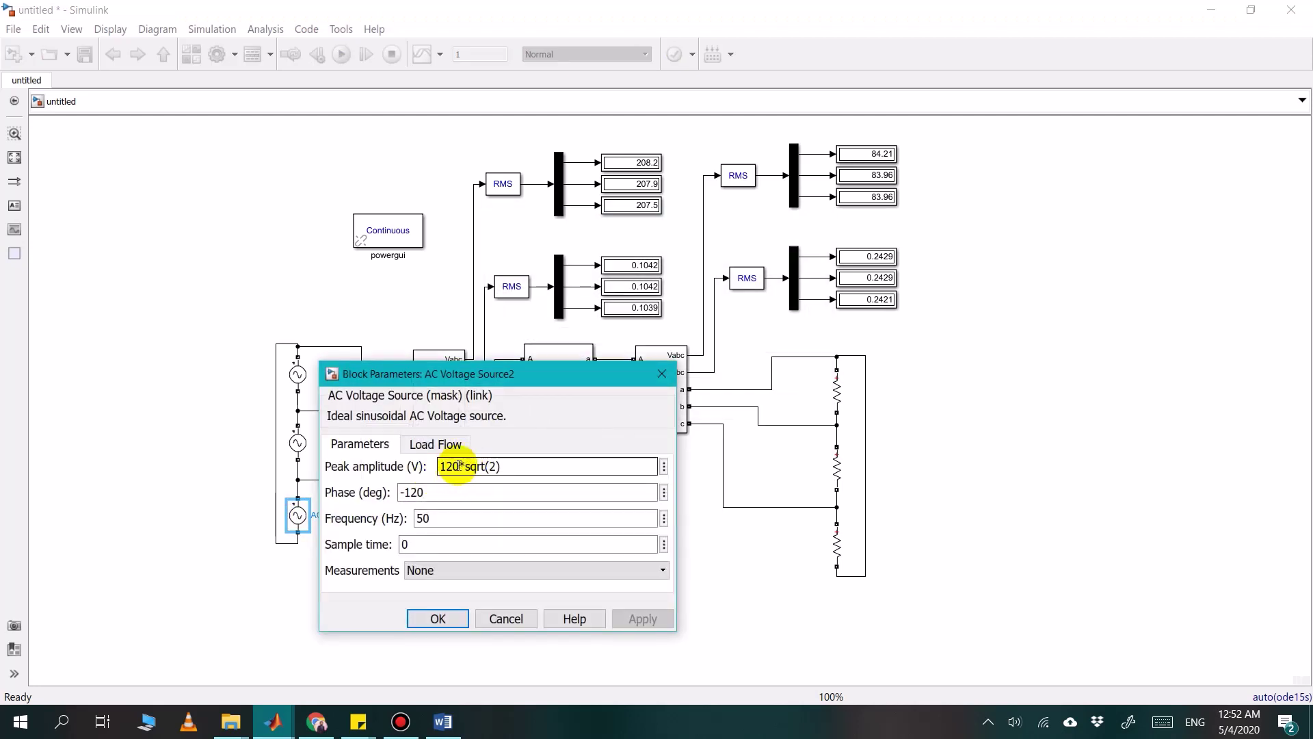
{"action": "double_click", "coordinate": [460, 466]}
{"action": "left_click_drag", "start_coordinate": [460, 465], "coordinate": [466, 466]}
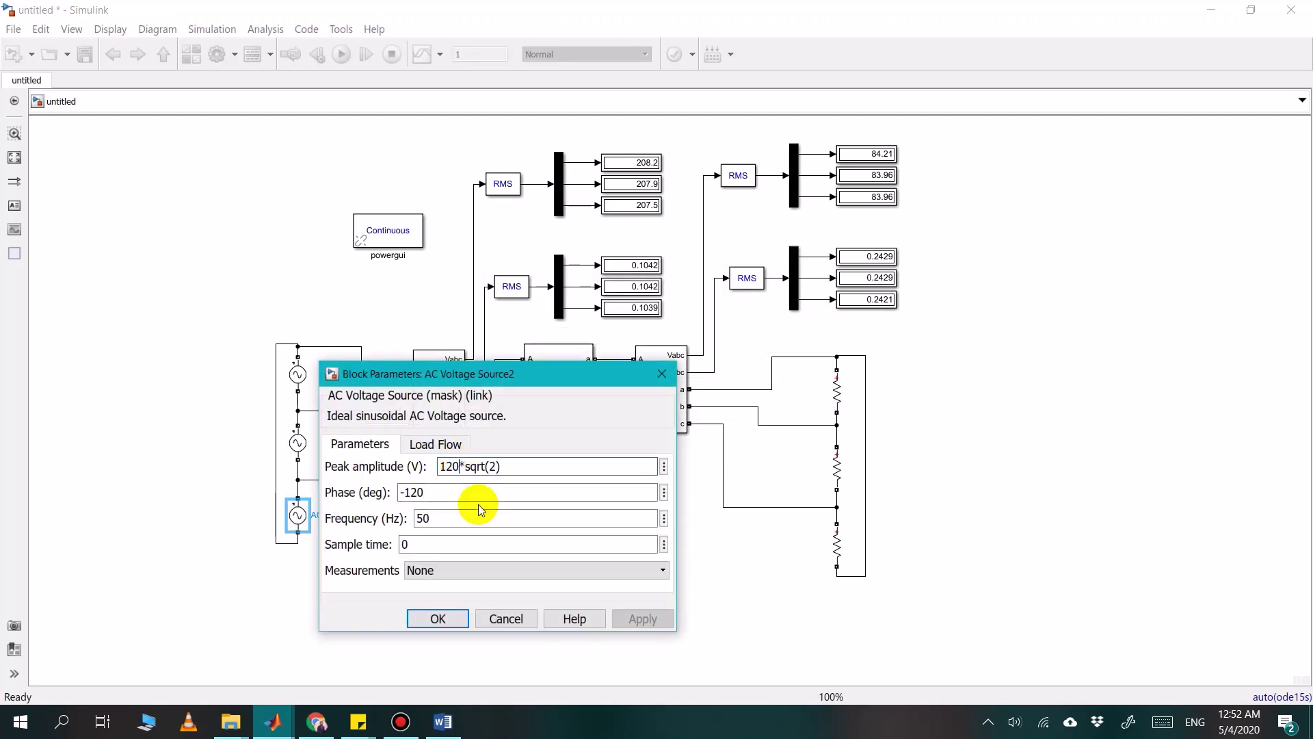
{"action": "key", "text": "BackSpace"}
{"action": "key", "text": "BackSpace"}
{"action": "type", "text": "208"}
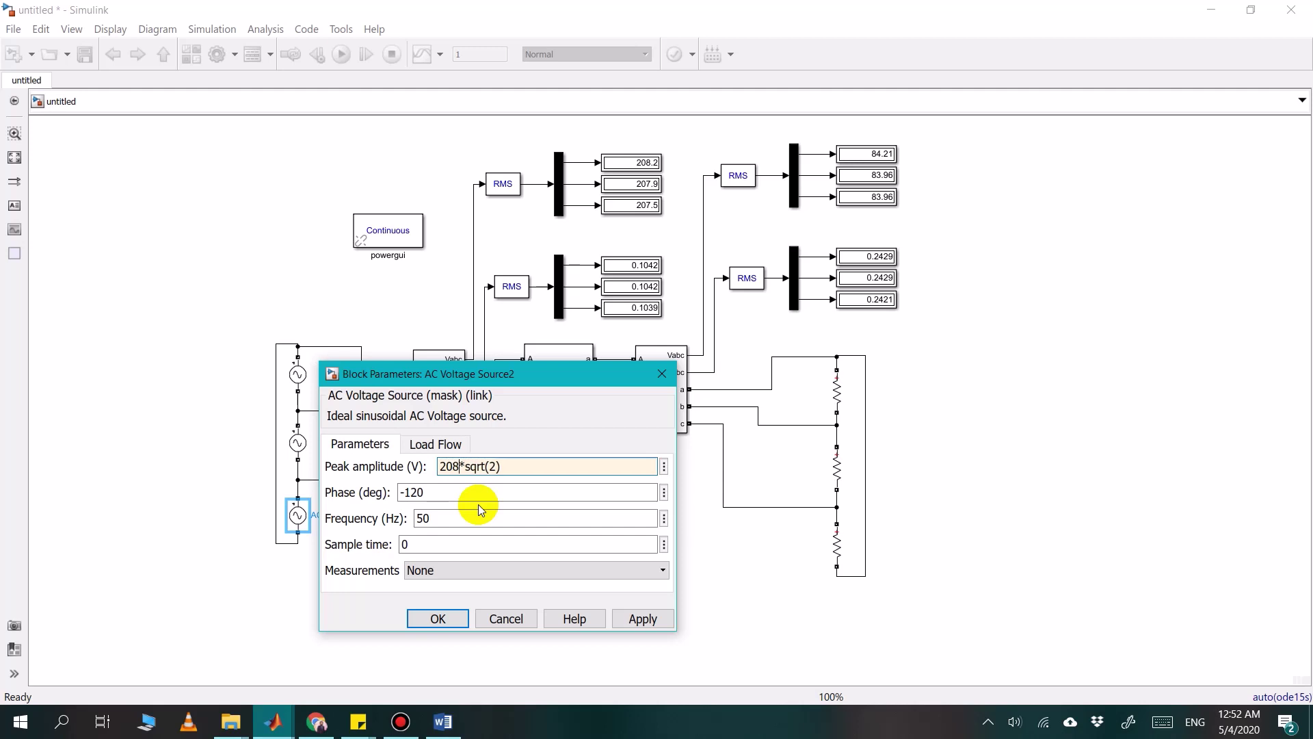
{"action": "left_click", "coordinate": [438, 615]}
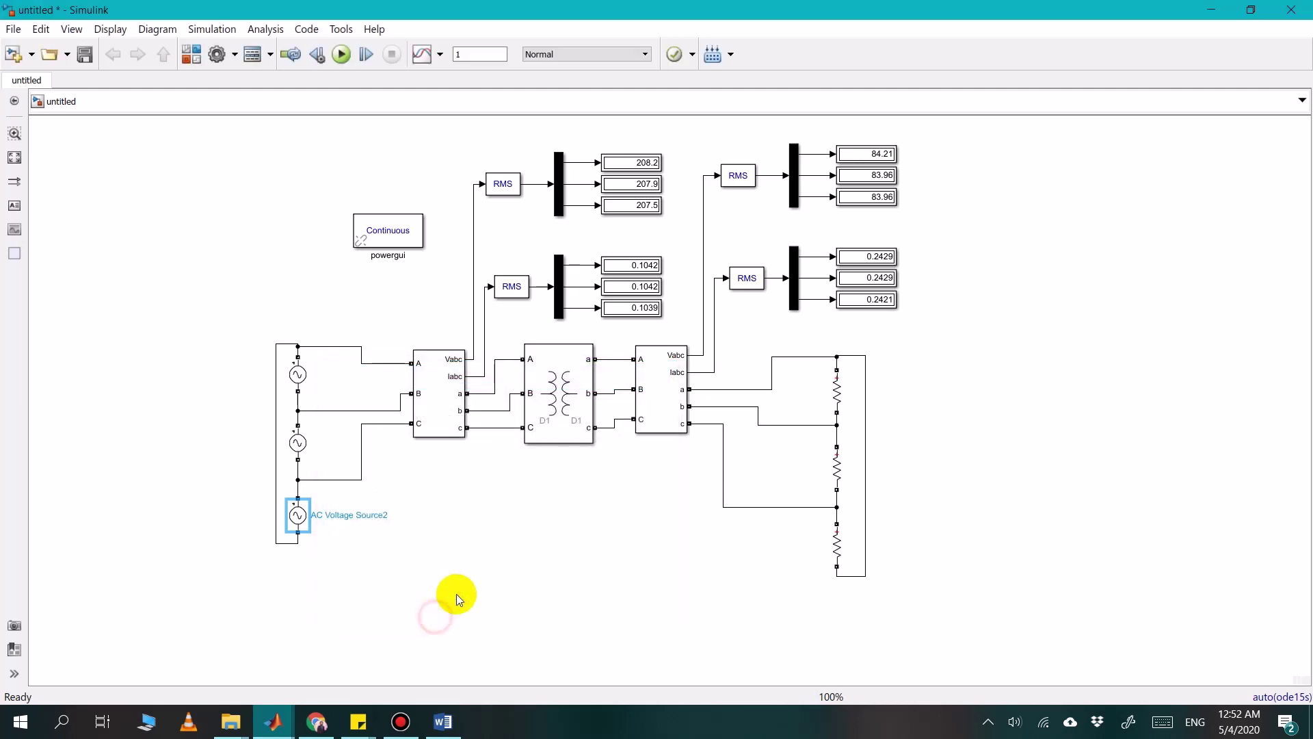
{"action": "left_click", "coordinate": [502, 541]}
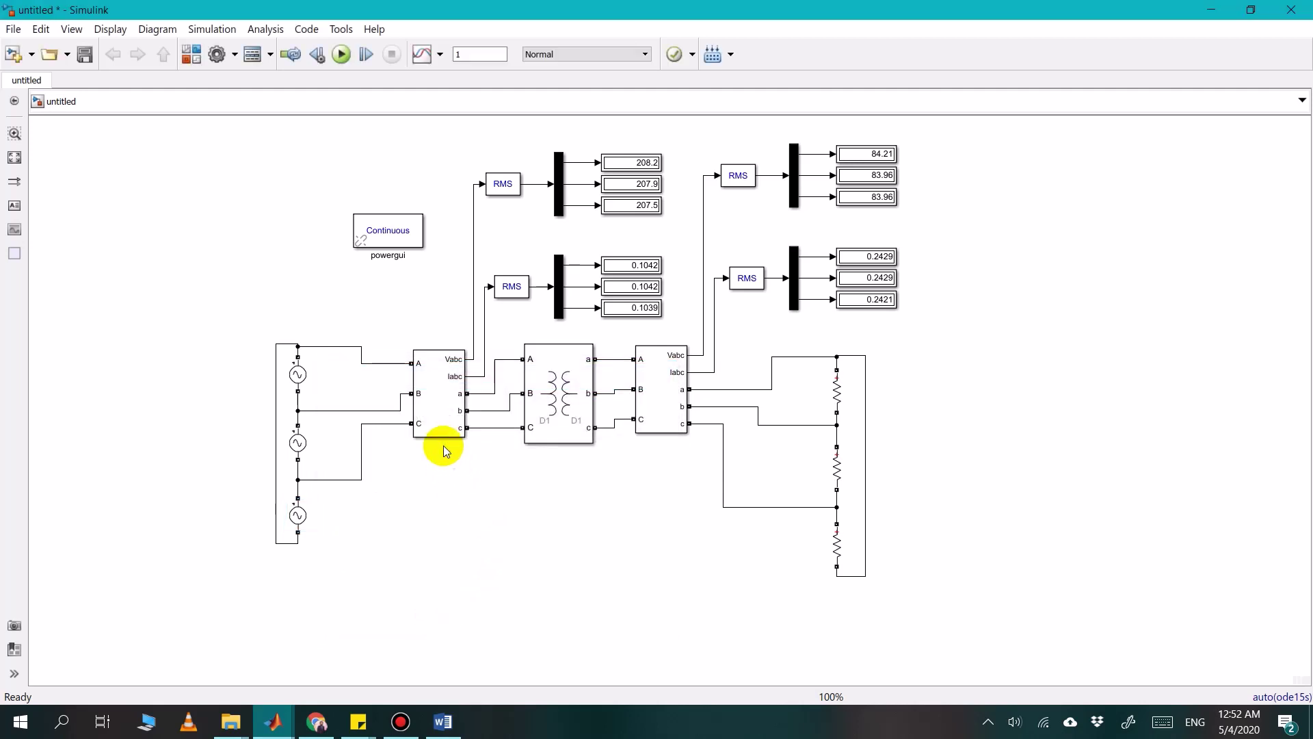
Review the peak amplitude setting of the uppermost AC voltage source
{"action": "left_click", "coordinate": [298, 373]}
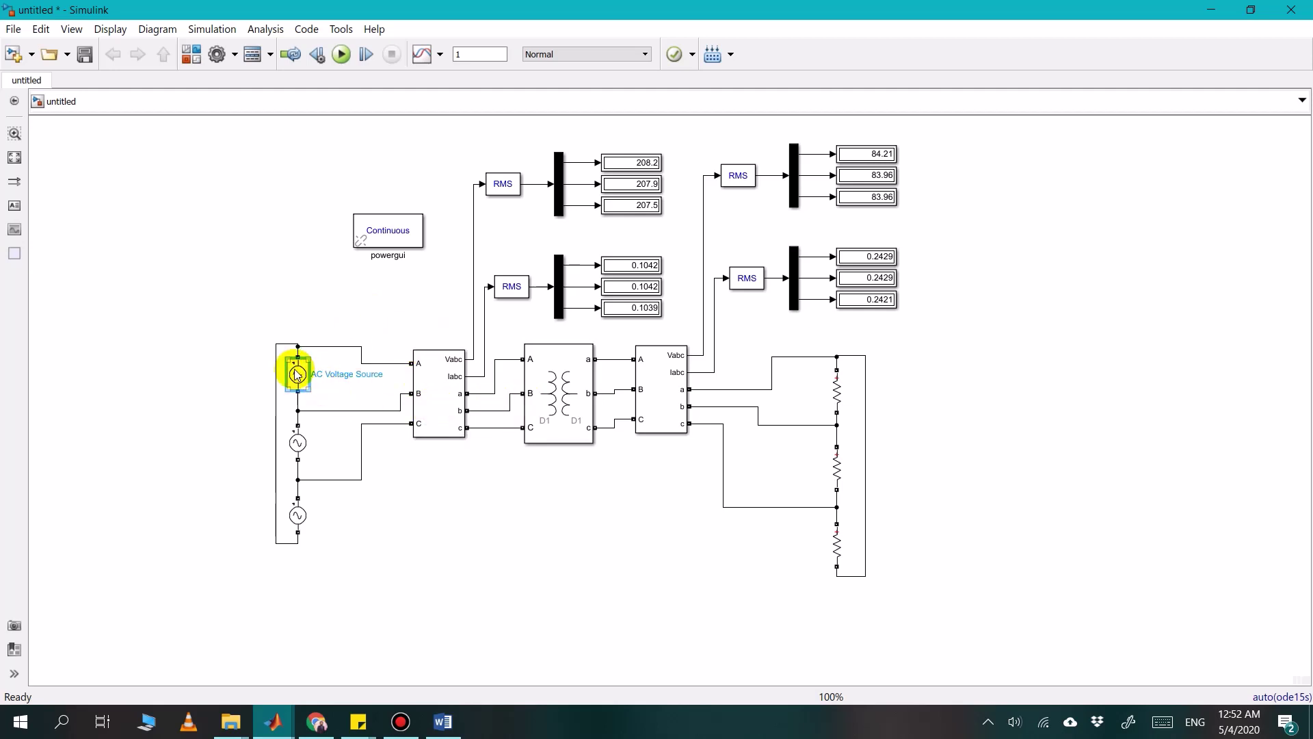
{"action": "double_click", "coordinate": [296, 373]}
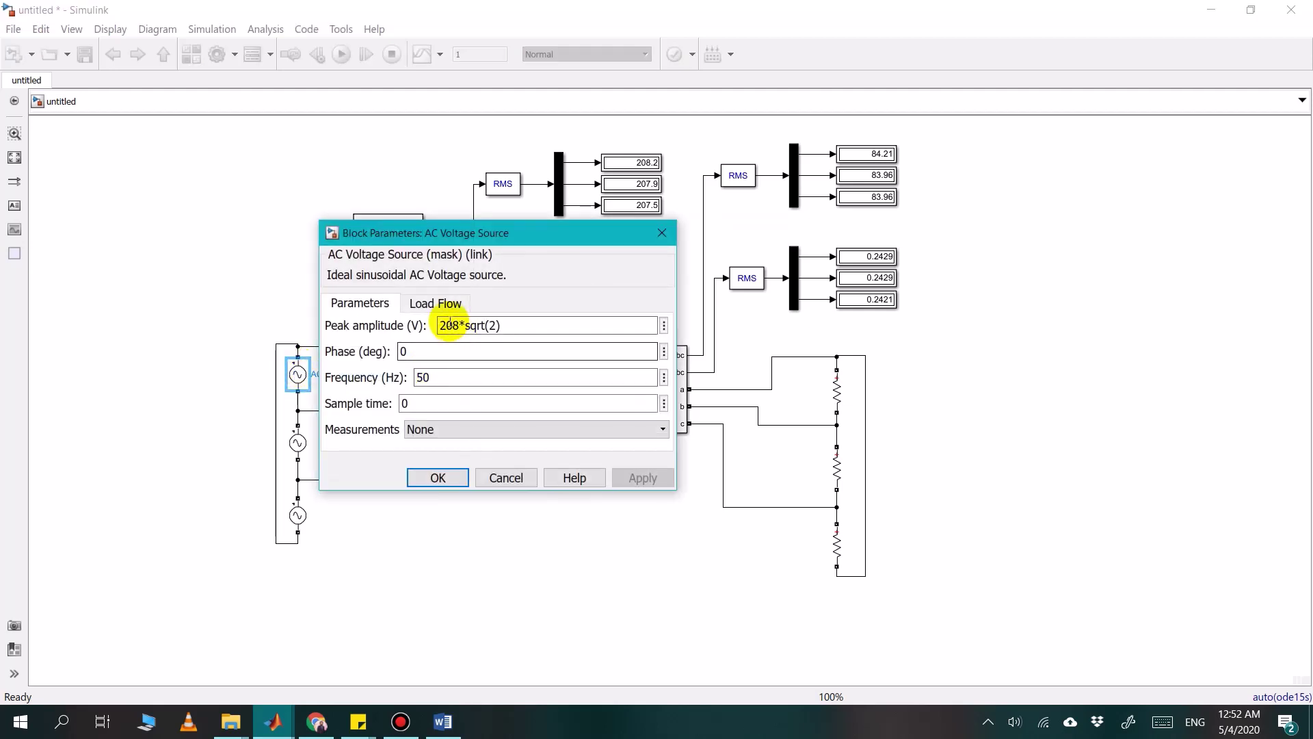
{"action": "double_click", "coordinate": [456, 322]}
{"action": "left_click", "coordinate": [456, 323]}
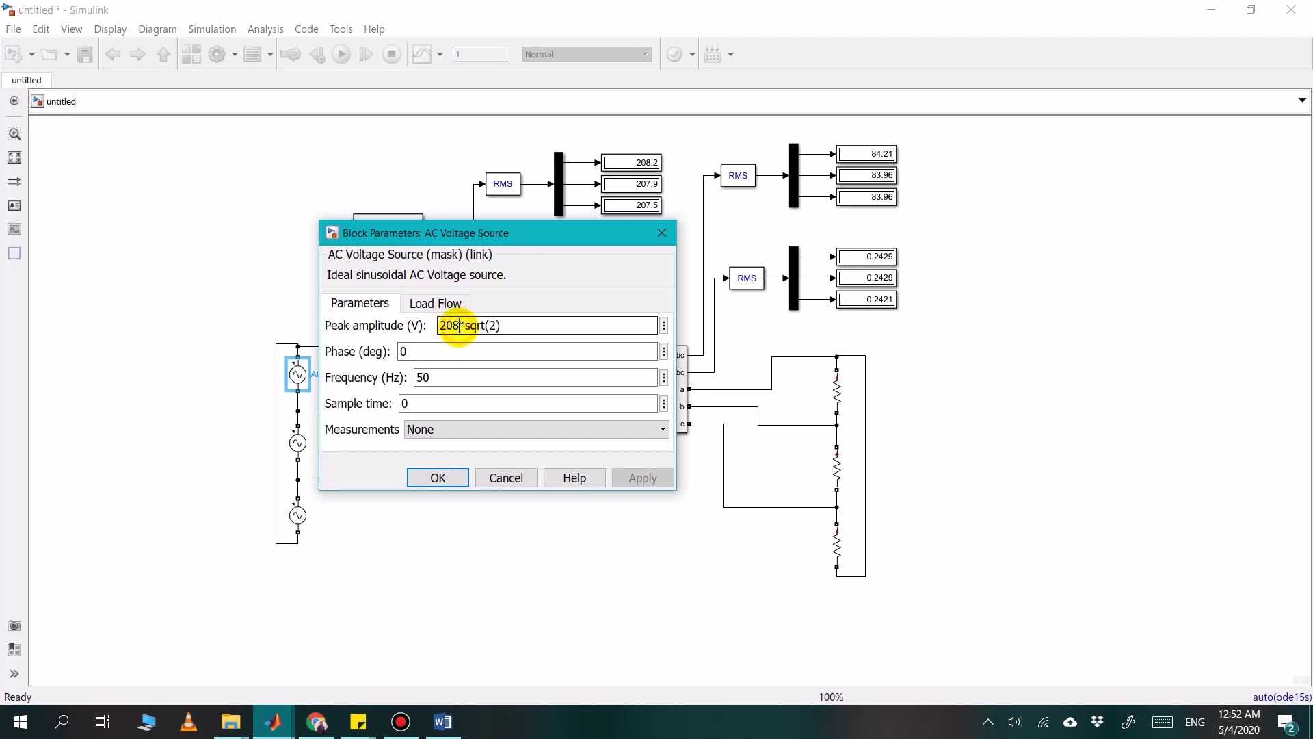
{"action": "left_click", "coordinate": [454, 478]}
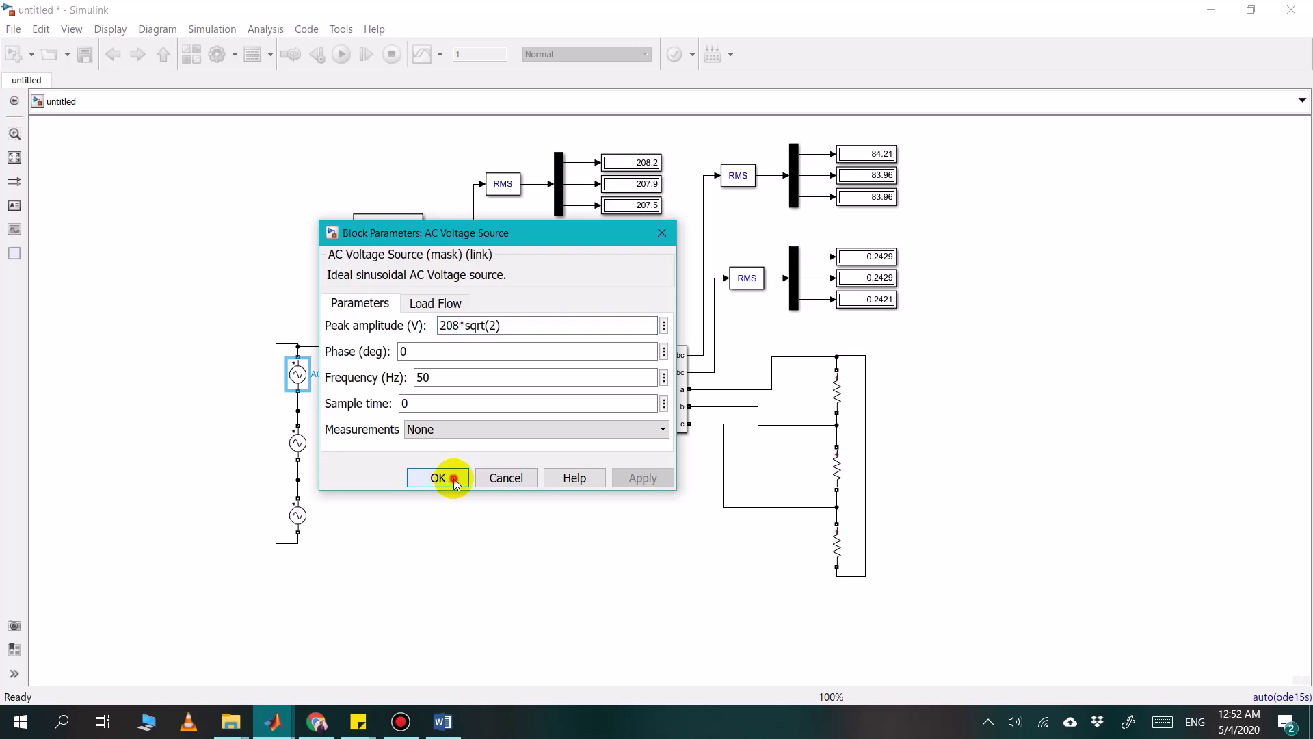
Run the simulation and read the error details in the Diagnostic Viewer
{"action": "left_click", "coordinate": [373, 384]}
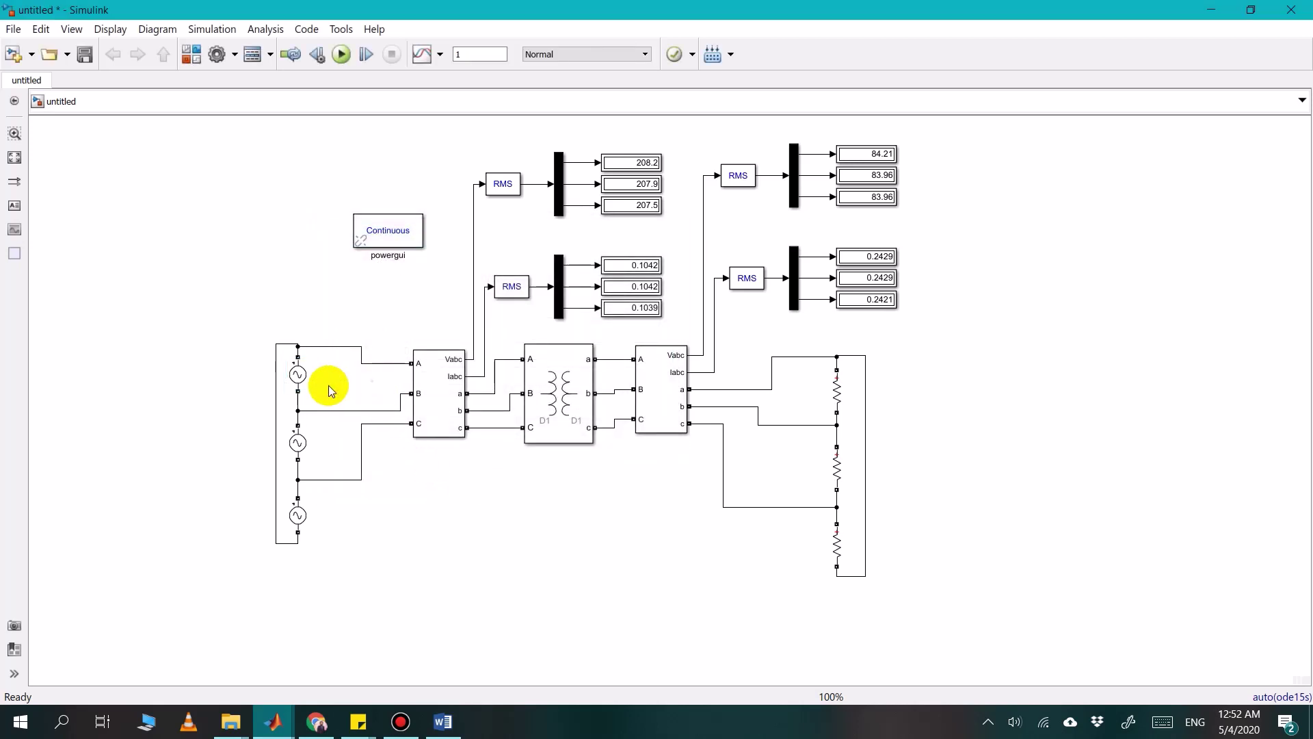
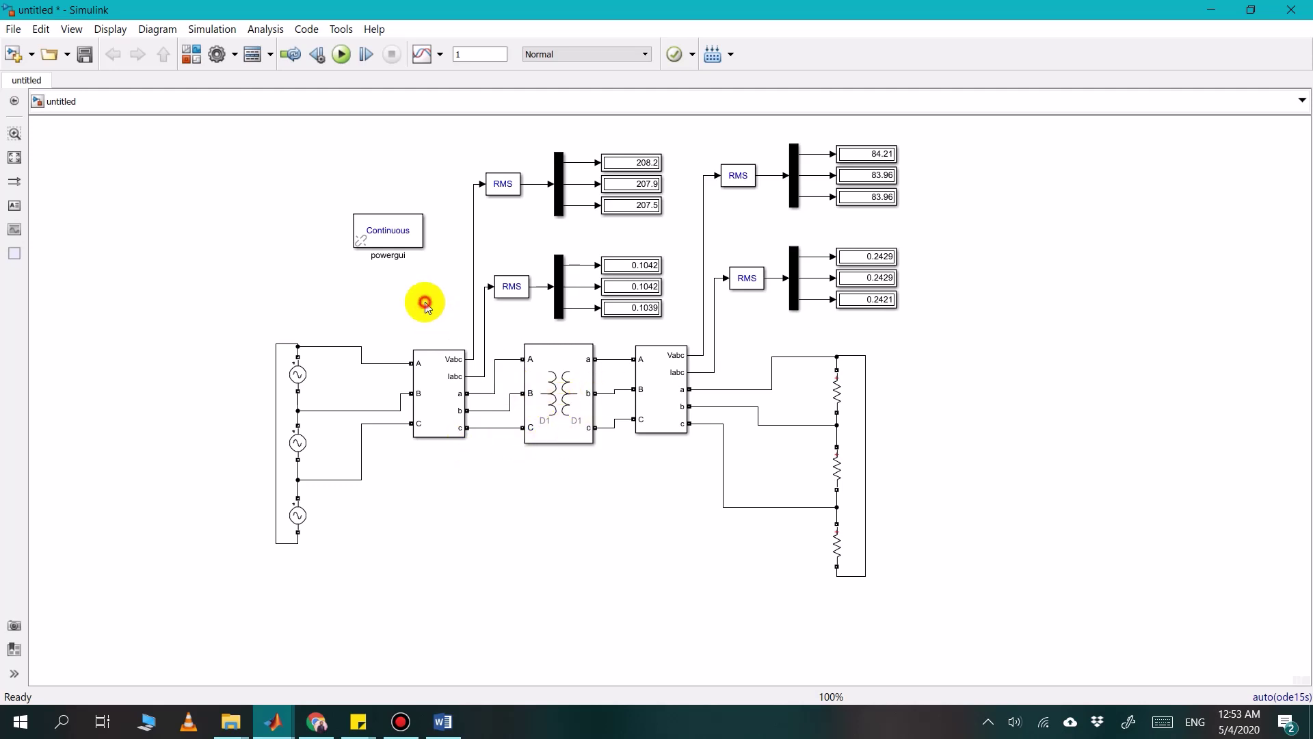
{"action": "left_click", "coordinate": [339, 61]}
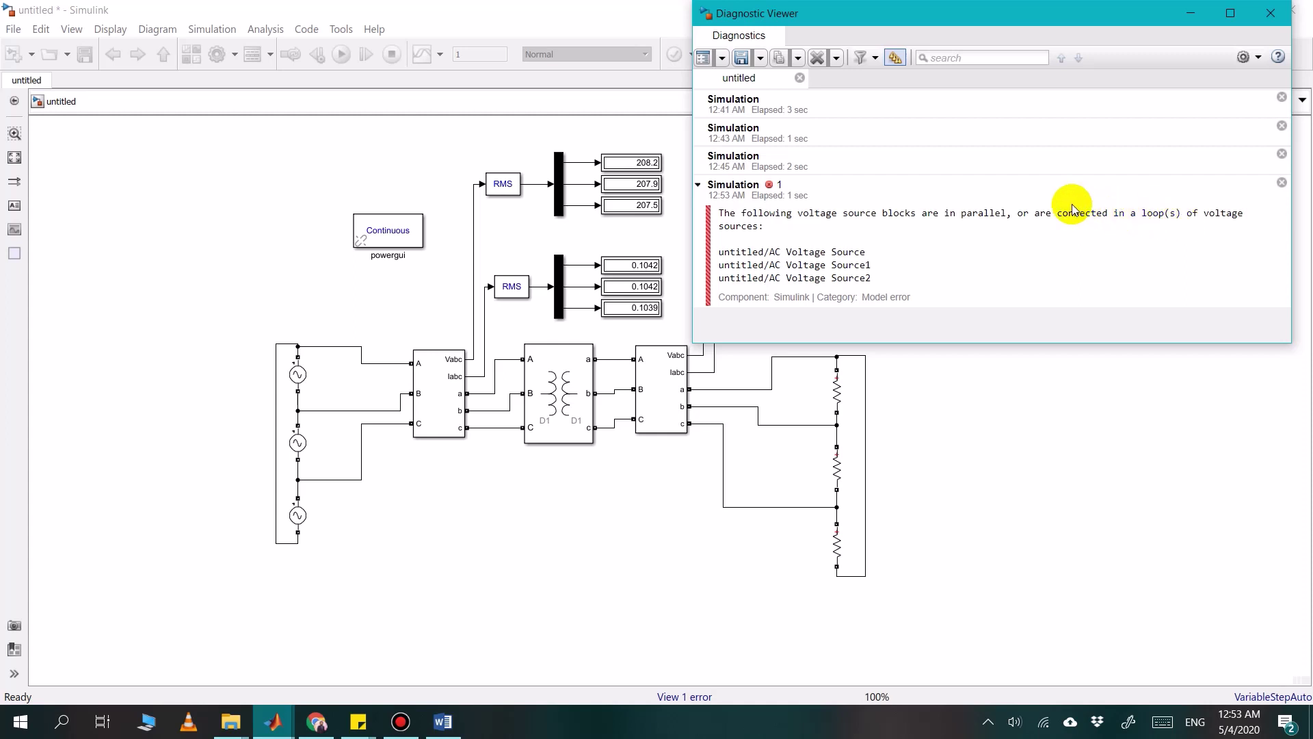
{"action": "double_click", "coordinate": [1038, 213]}
{"action": "left_click_drag", "start_coordinate": [1088, 216], "coordinate": [1203, 211]}
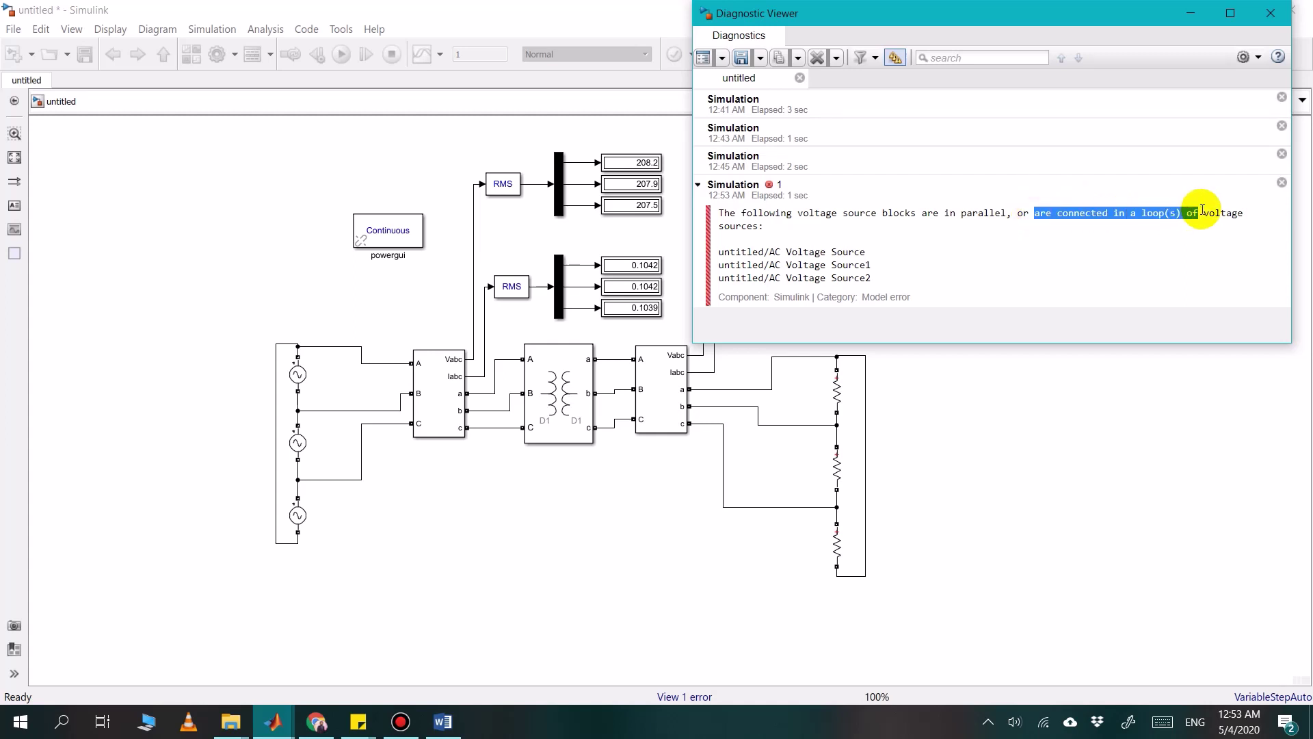
{"action": "left_click", "coordinate": [1265, 15]}
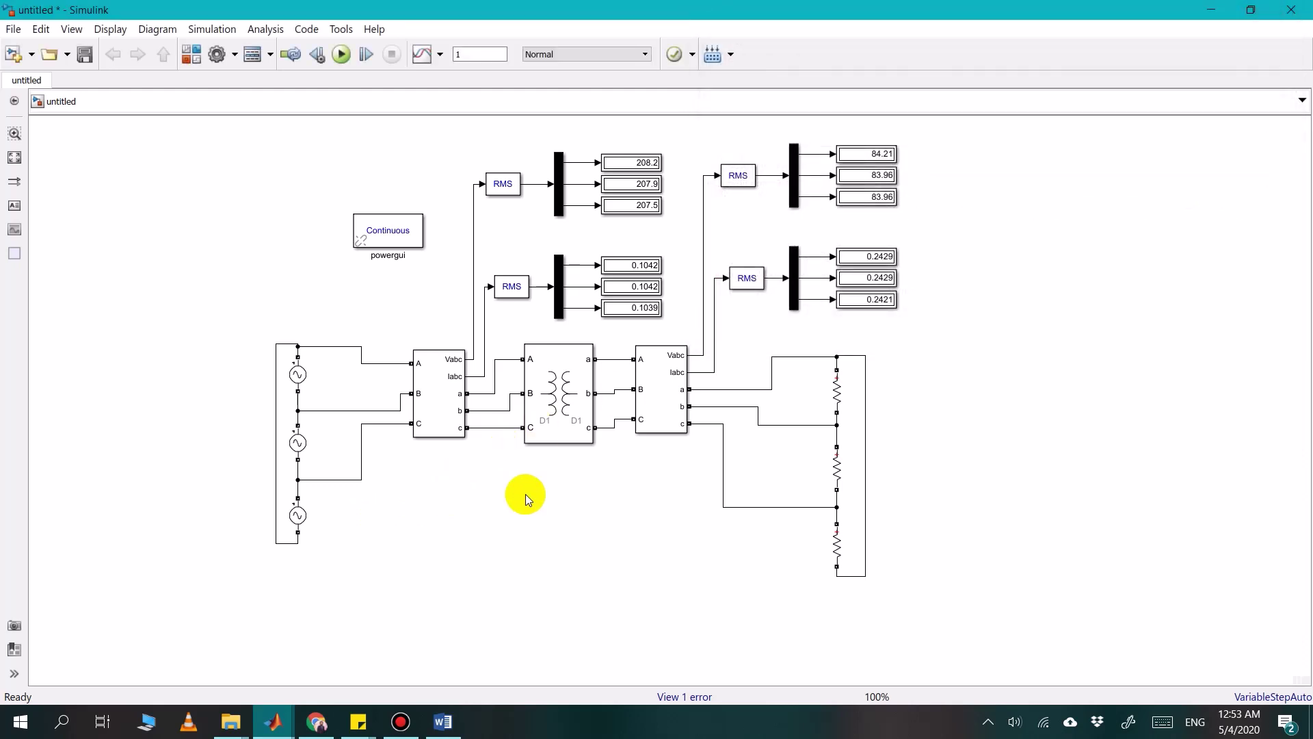
Copy the uppermost load resistor into the empty area near the voltage sources and shrink the copy
{"action": "left_click", "coordinate": [838, 393]}
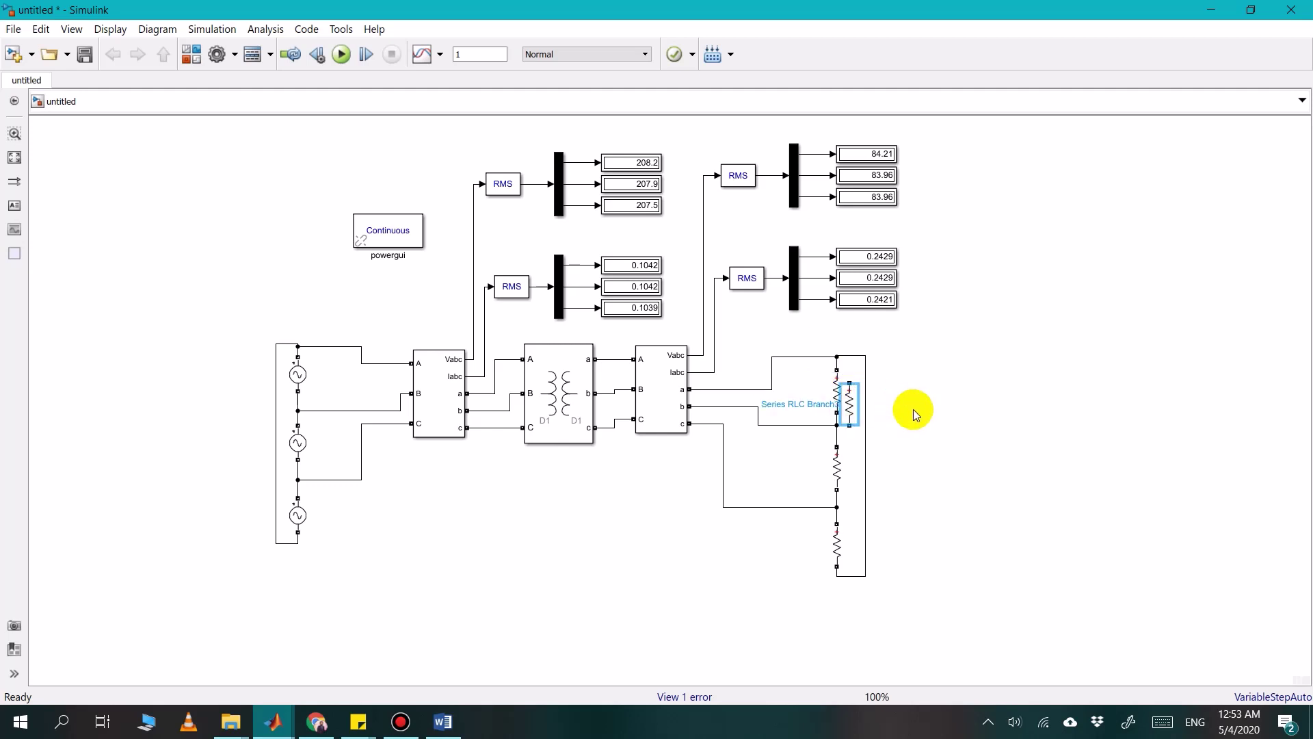
{"action": "left_click_drag", "start_coordinate": [844, 401], "coordinate": [410, 516]}
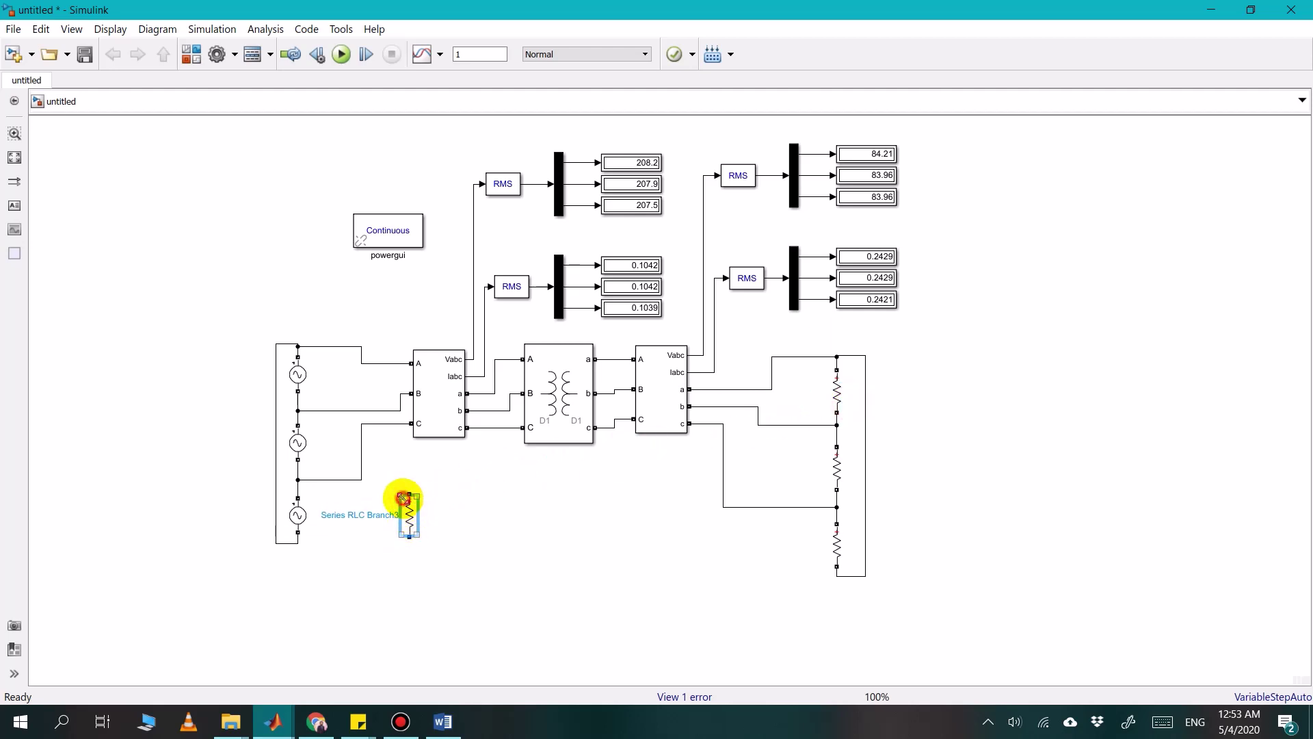
{"action": "left_click_drag", "start_coordinate": [403, 496], "coordinate": [405, 507]}
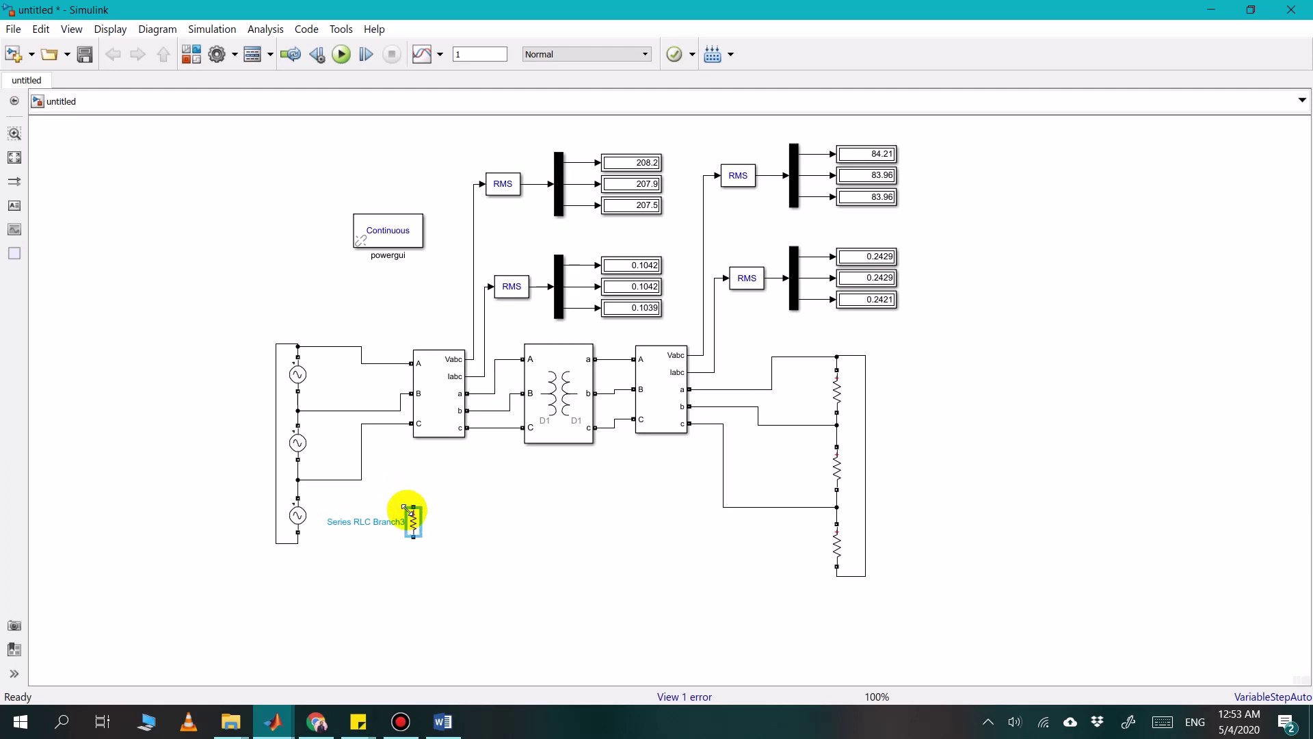
Set the resistance of the small resistor copy near the voltage sources to 0.5 ohms
{"action": "left_click", "coordinate": [469, 536]}
{"action": "double_click", "coordinate": [406, 521]}
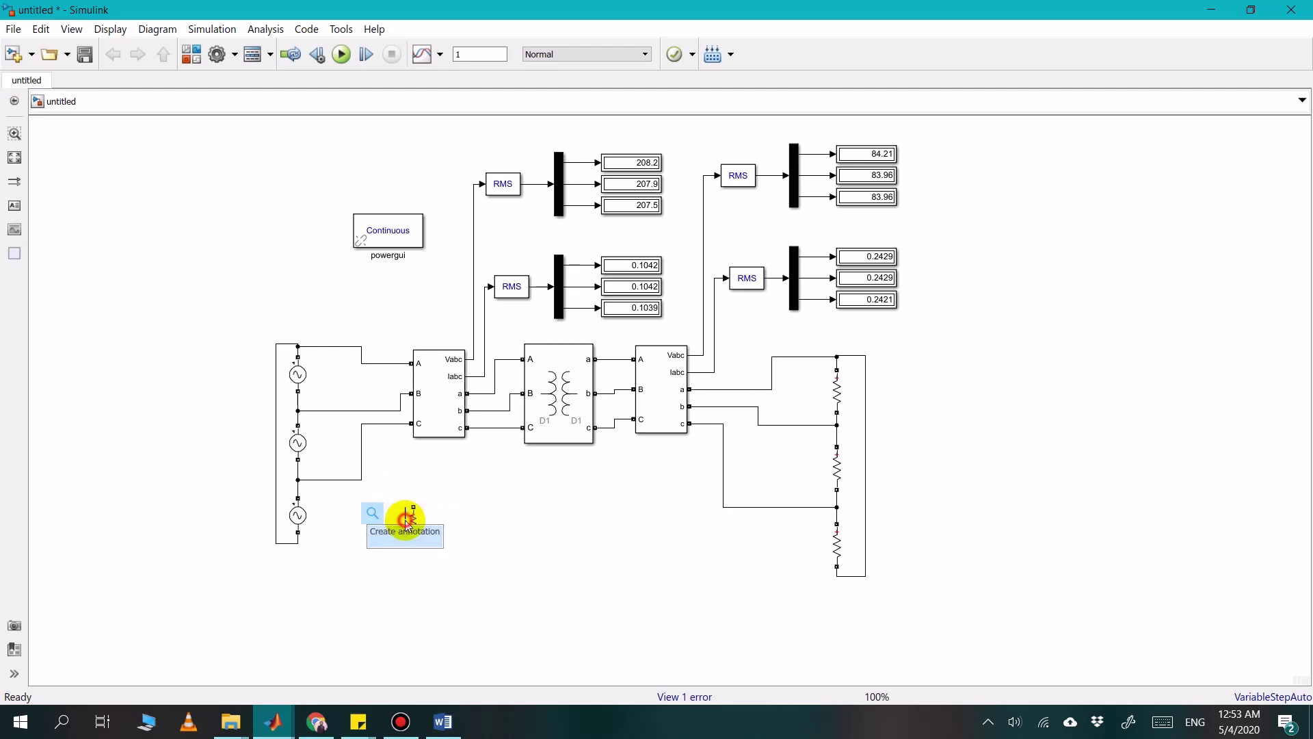
{"action": "left_click", "coordinate": [454, 498]}
{"action": "double_click", "coordinate": [413, 520]}
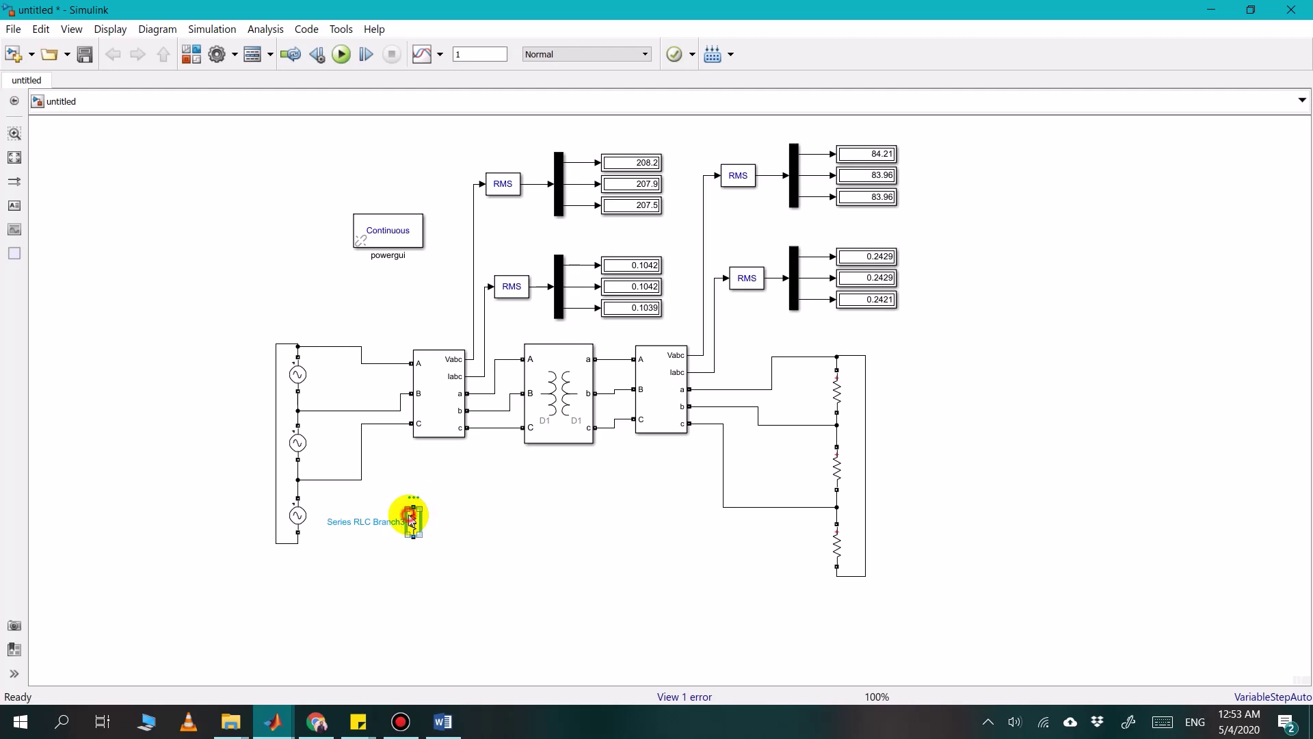
{"action": "double_click", "coordinate": [507, 553]}
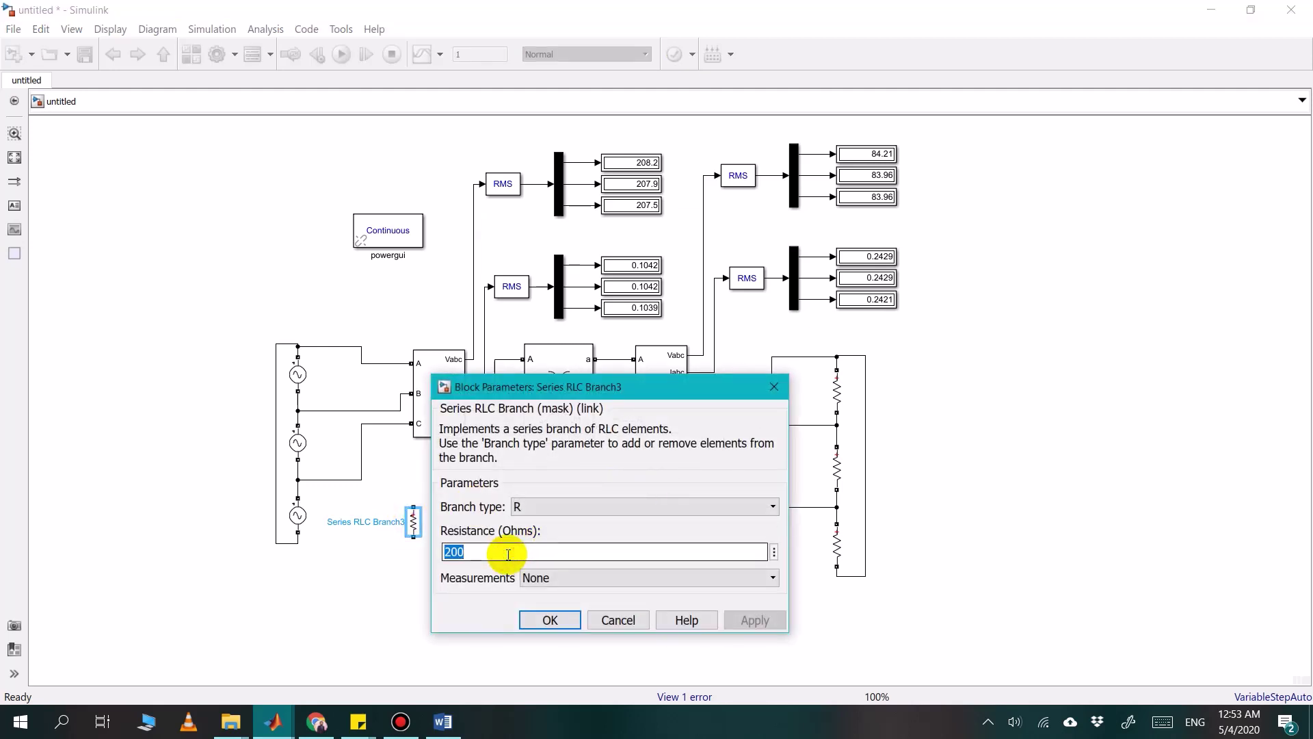
{"action": "type", "text": "1"}
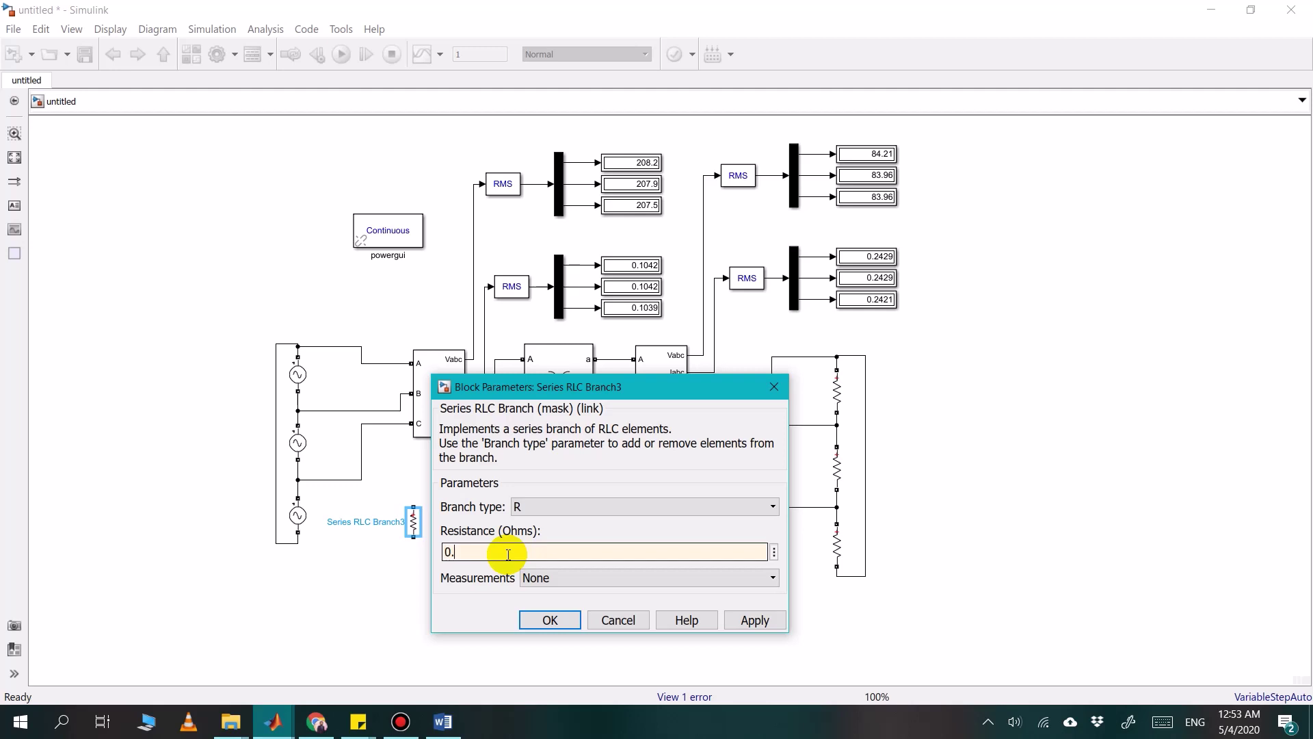
{"action": "left_click", "coordinate": [534, 620]}
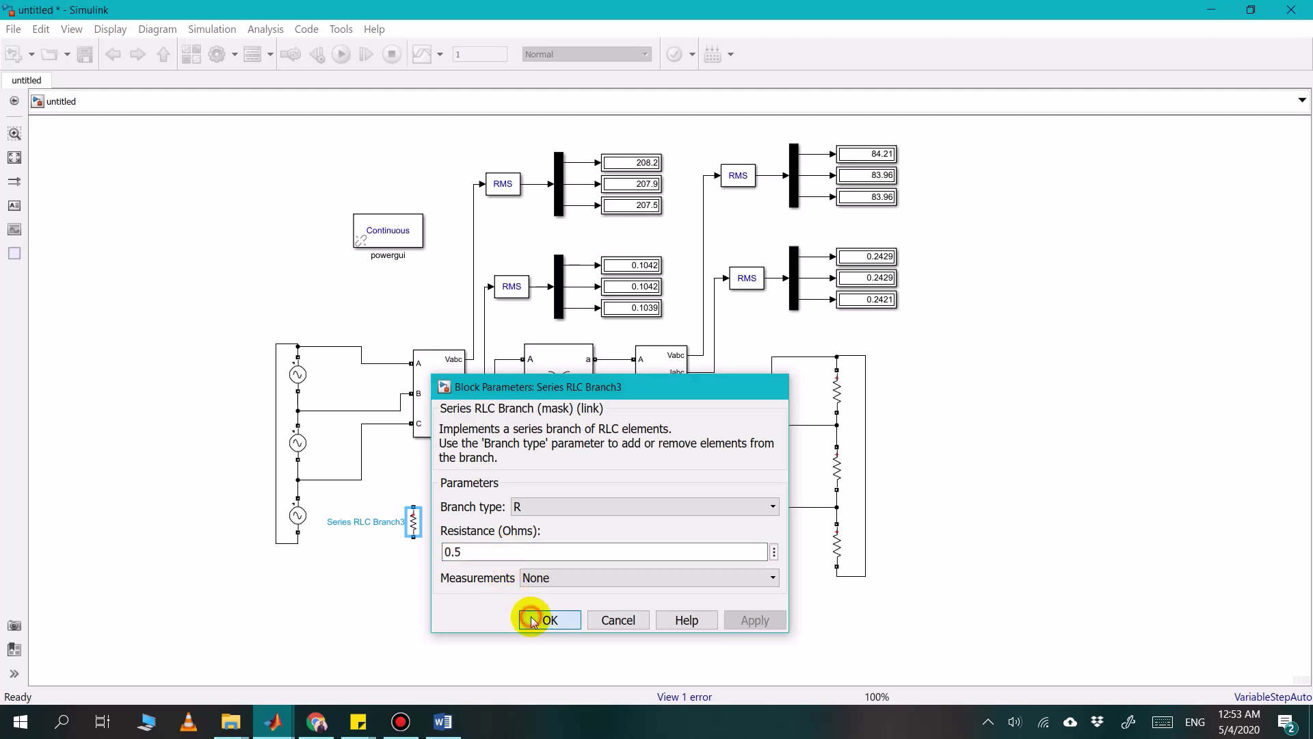
Duplicate the 0.5 ohm resistor twice and spread the copies out near the voltage sources
{"action": "left_click", "coordinate": [415, 522]}
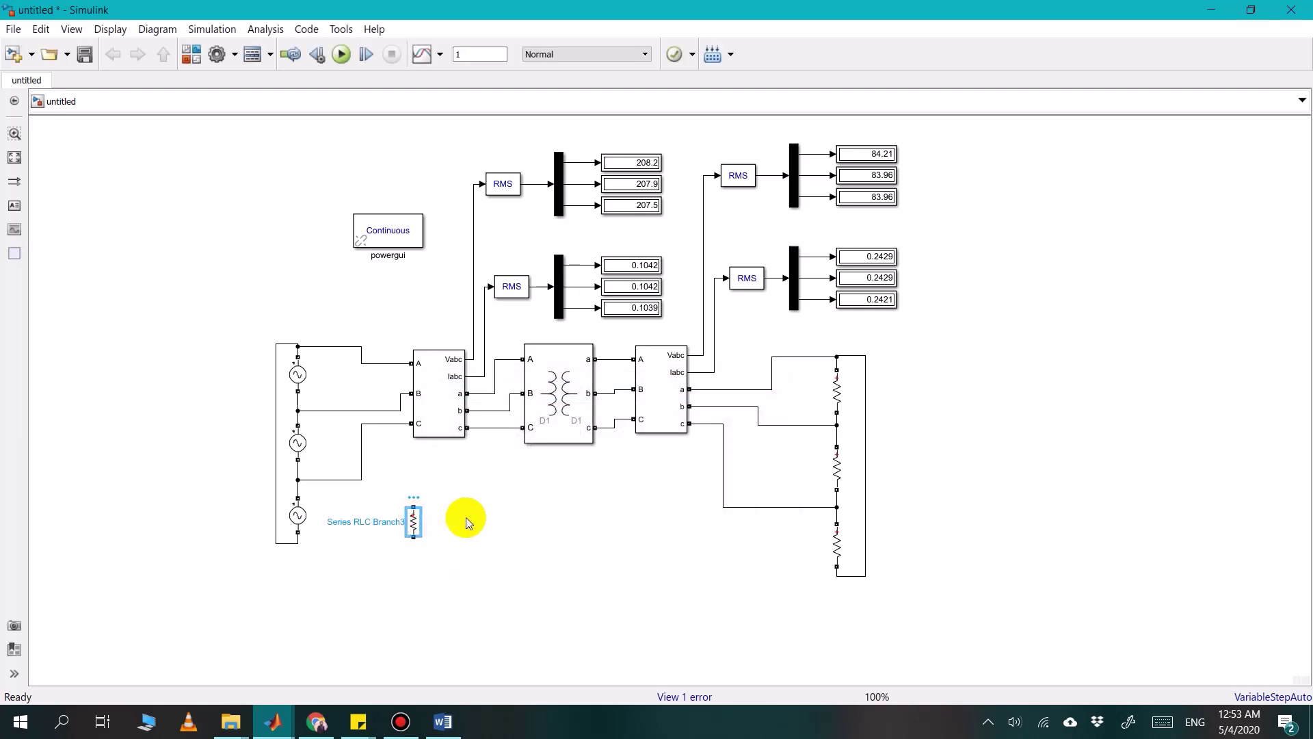
{"action": "key", "text": "ctrl+v"}
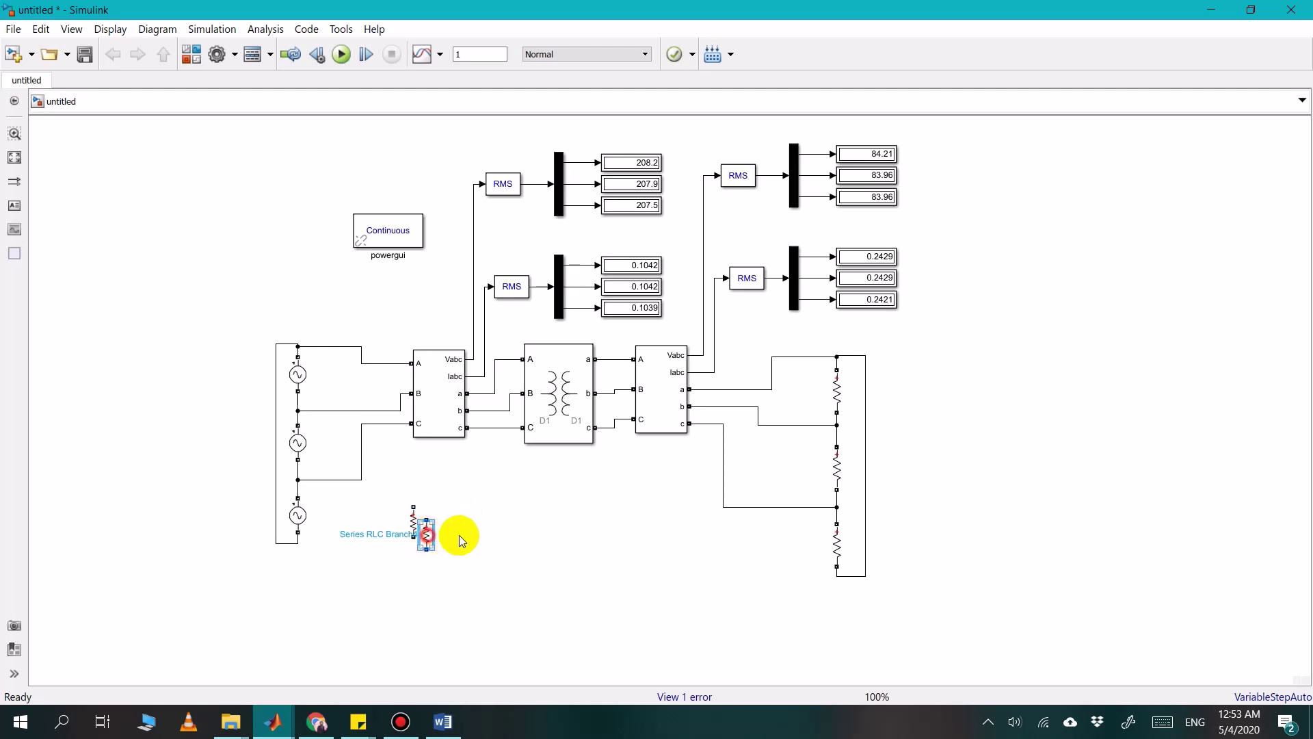
{"action": "left_click_drag", "start_coordinate": [458, 535], "coordinate": [441, 578]}
{"action": "key", "text": "ctrl+v"}
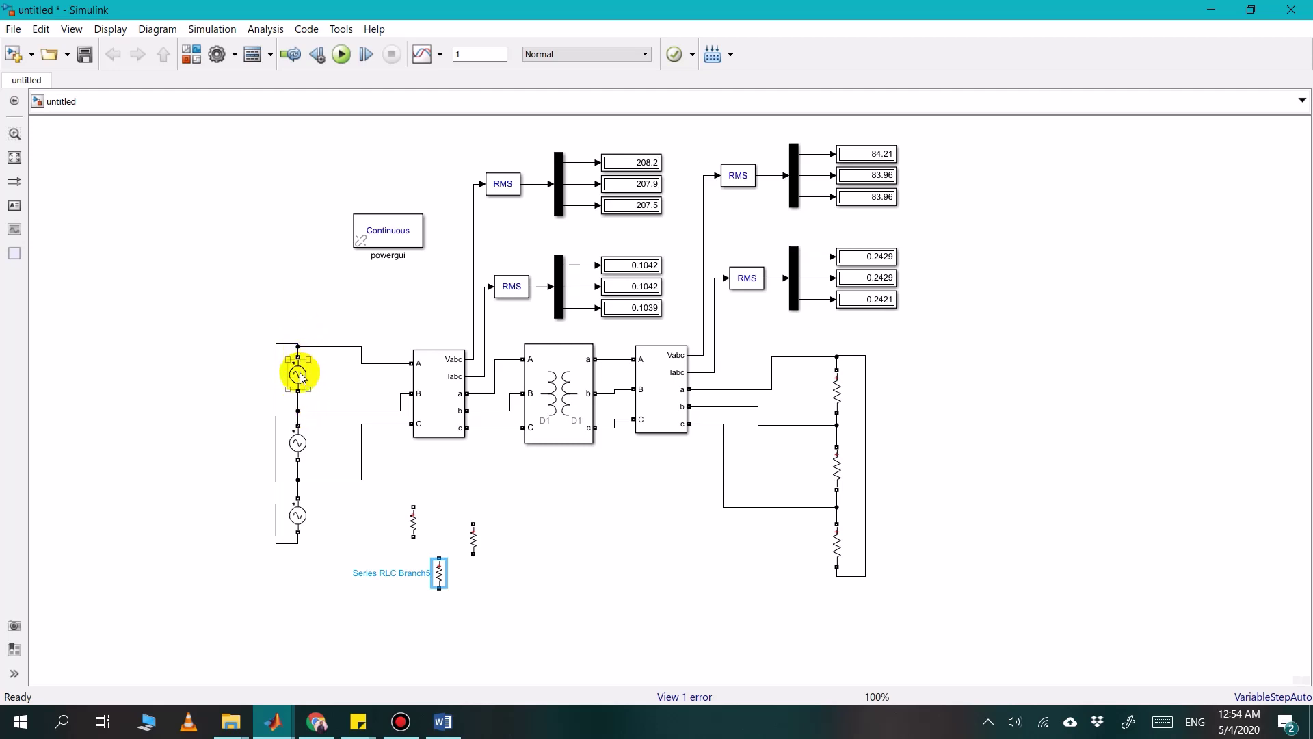
Move the uppermost voltage source and its connecting wires up to make room beneath it
{"action": "left_click_drag", "start_coordinate": [297, 376], "coordinate": [314, 321]}
{"action": "left_click", "coordinate": [286, 342]}
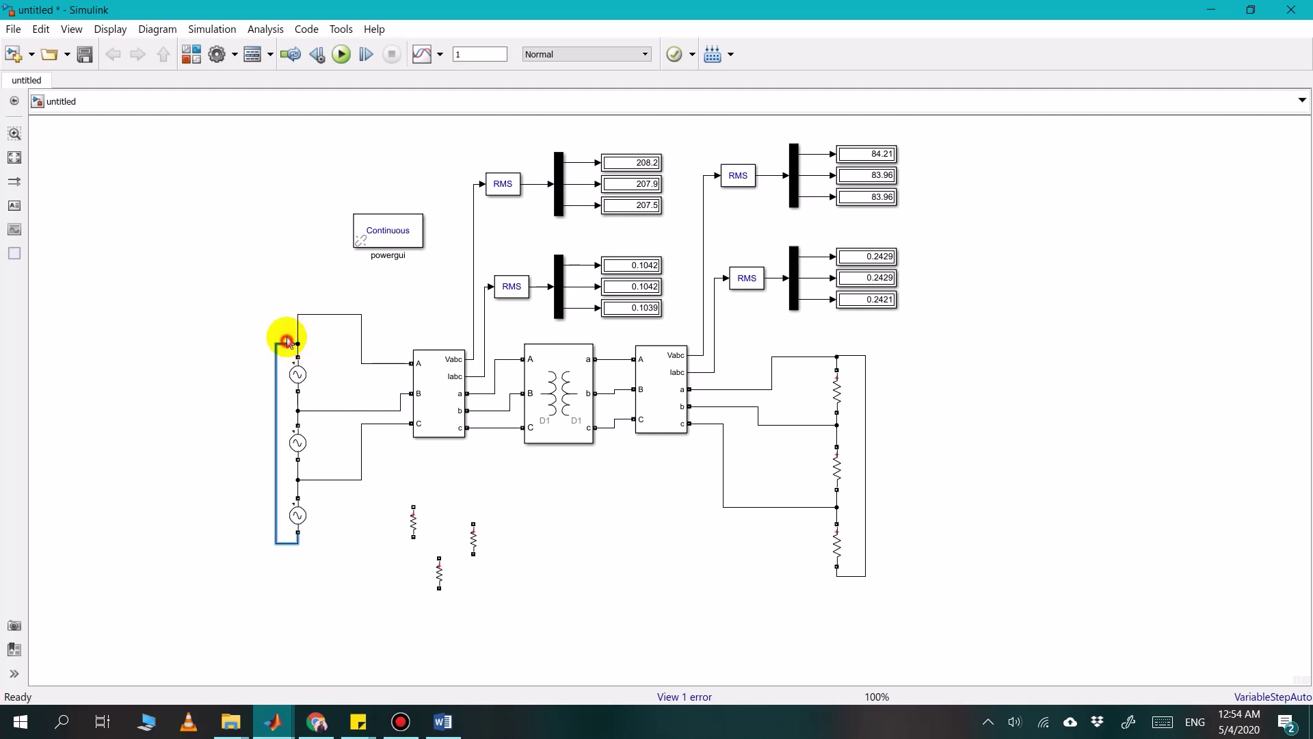
{"action": "left_click_drag", "start_coordinate": [298, 374], "coordinate": [297, 342]}
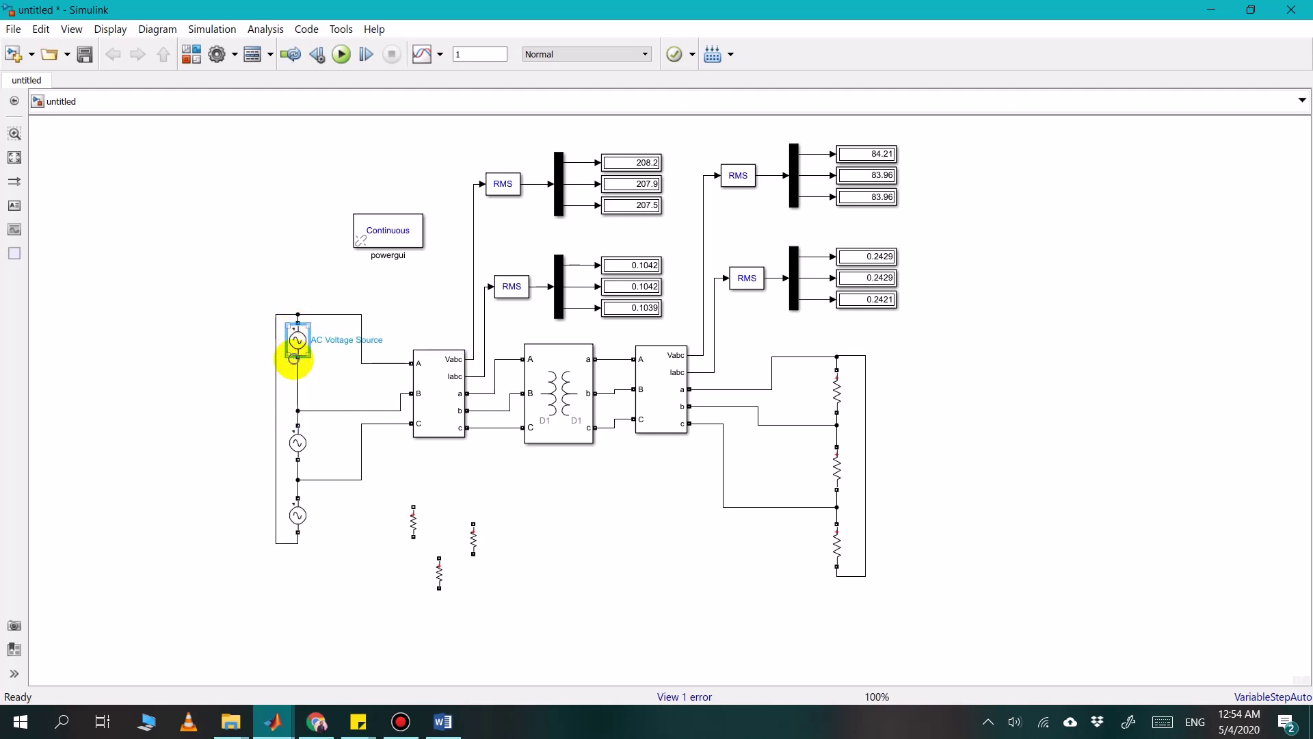
Insert a 0.5 ohm resistor in series between the uppermost voltage source and the phase B node
{"action": "left_click", "coordinate": [298, 385]}
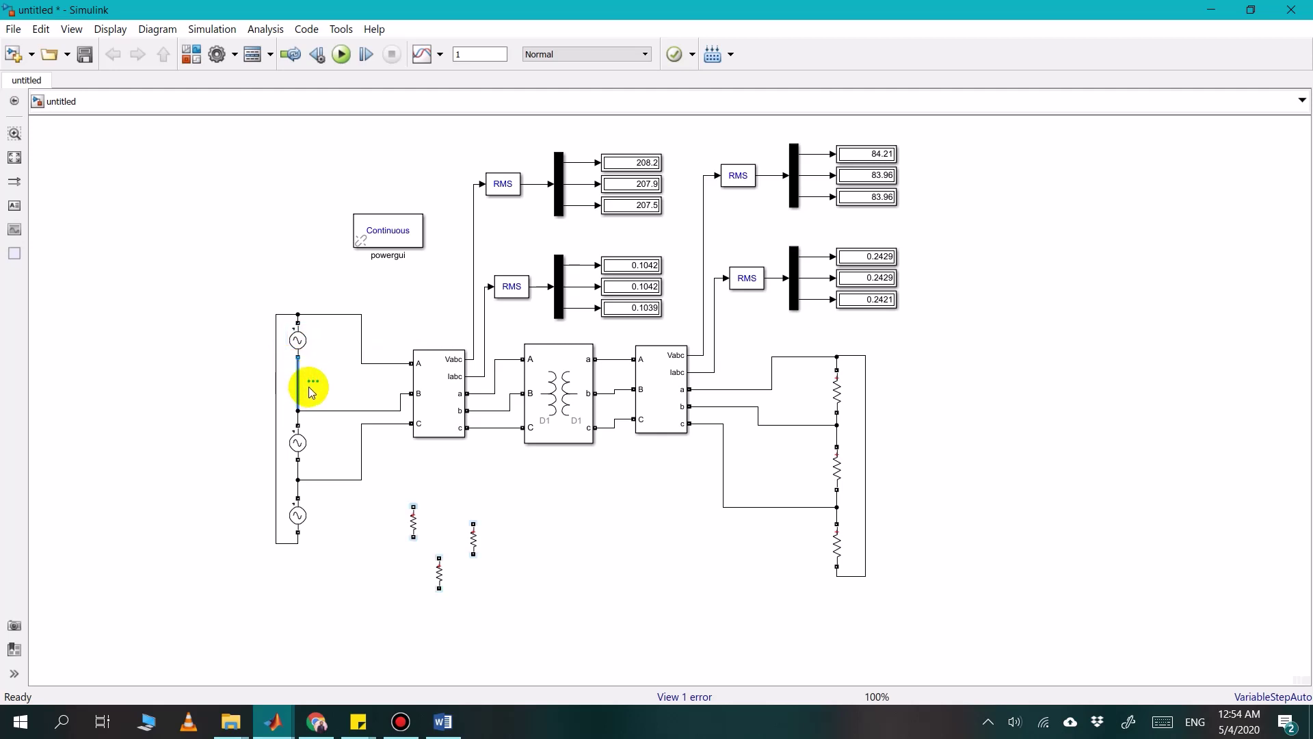
{"action": "left_click", "coordinate": [434, 510]}
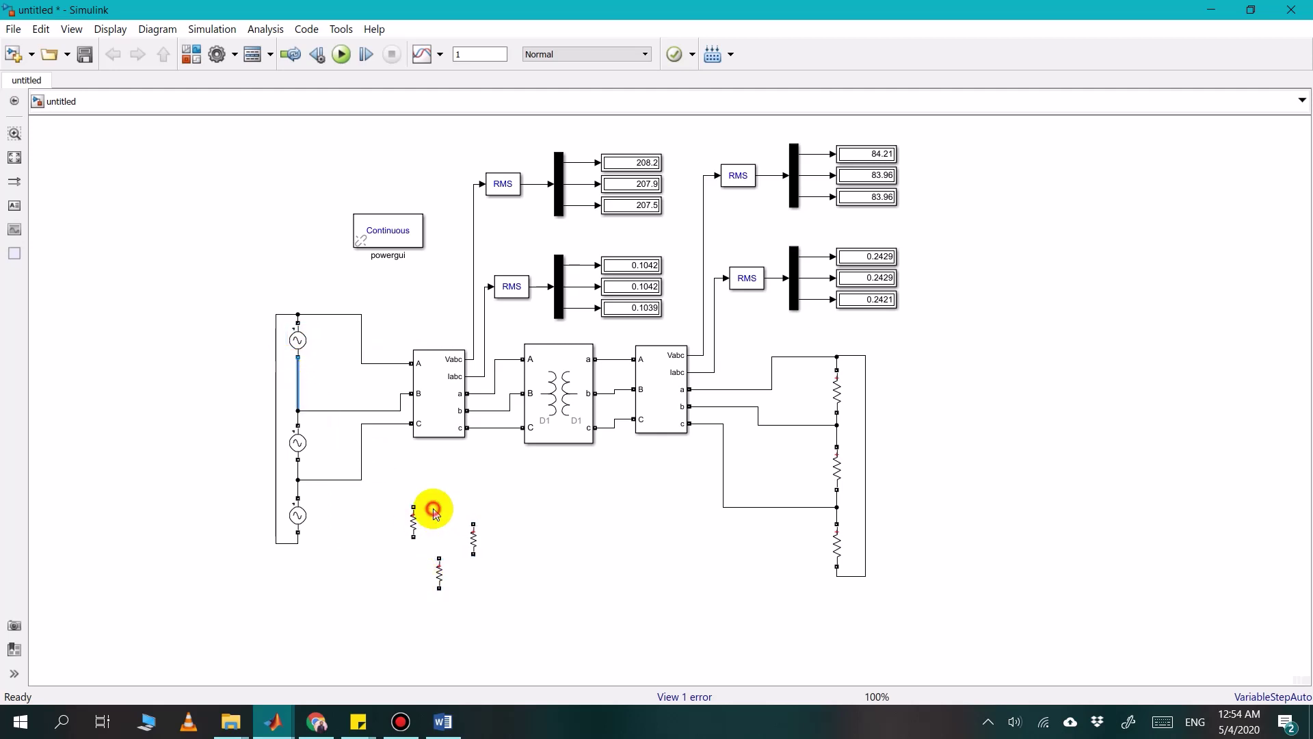
{"action": "left_click_drag", "start_coordinate": [435, 513], "coordinate": [306, 380]}
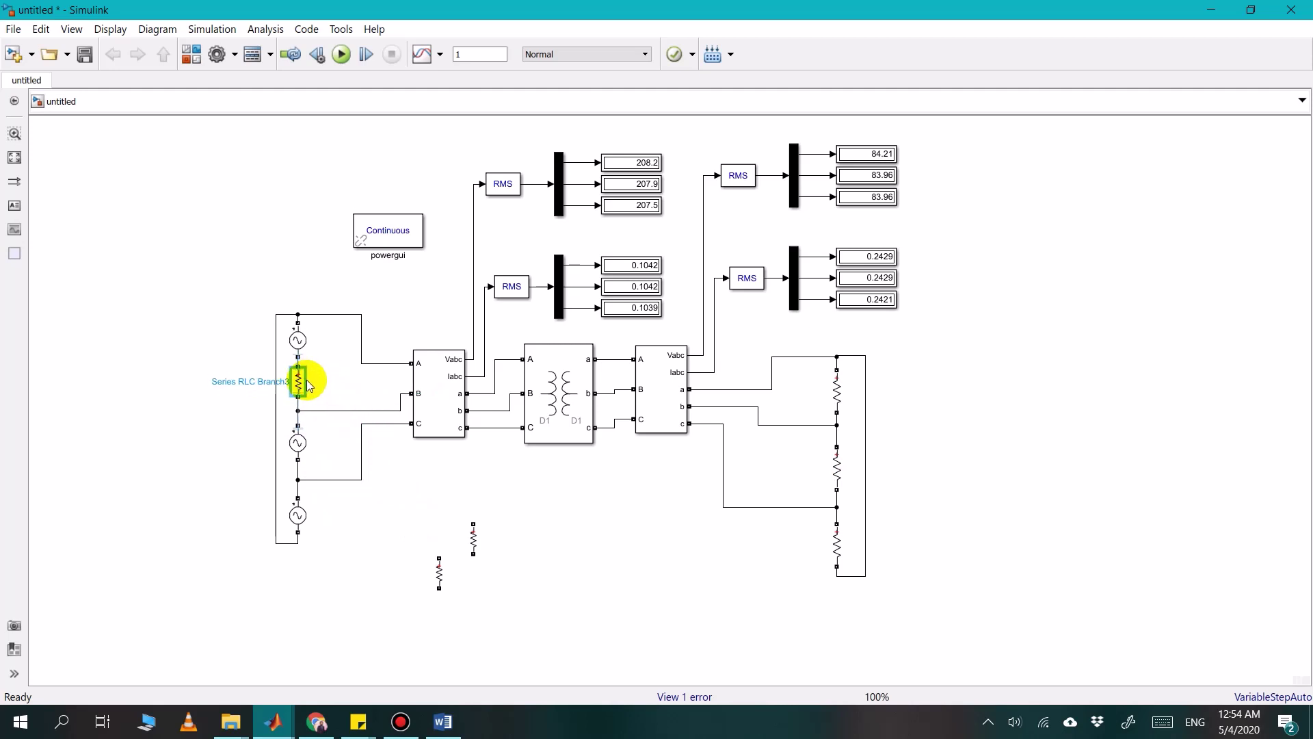
{"action": "left_click", "coordinate": [335, 385]}
{"action": "left_click", "coordinate": [300, 385]}
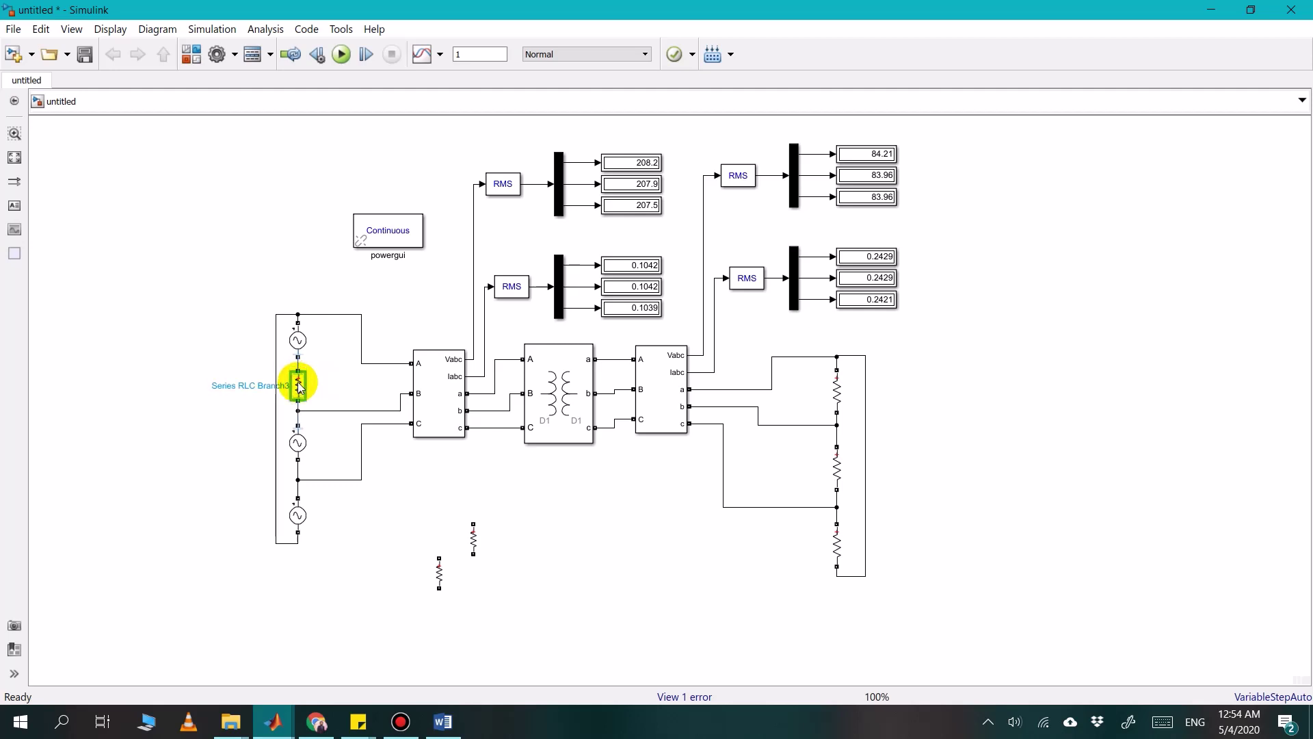
{"action": "left_click", "coordinate": [329, 380]}
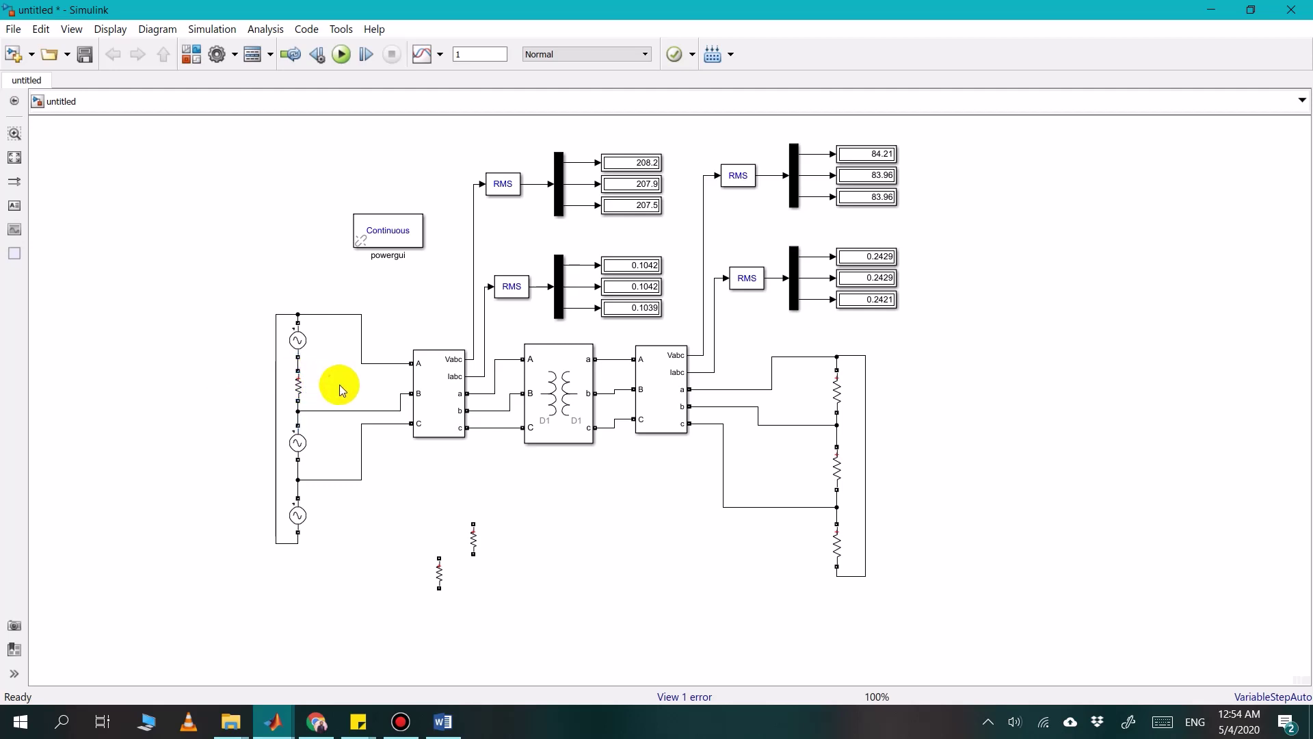
Move the lowest voltage source and the phase C wire down, and insert a 0.5 ohm resistor in series beneath the middle source
{"action": "left_click", "coordinate": [318, 480]}
{"action": "left_click", "coordinate": [299, 515]}
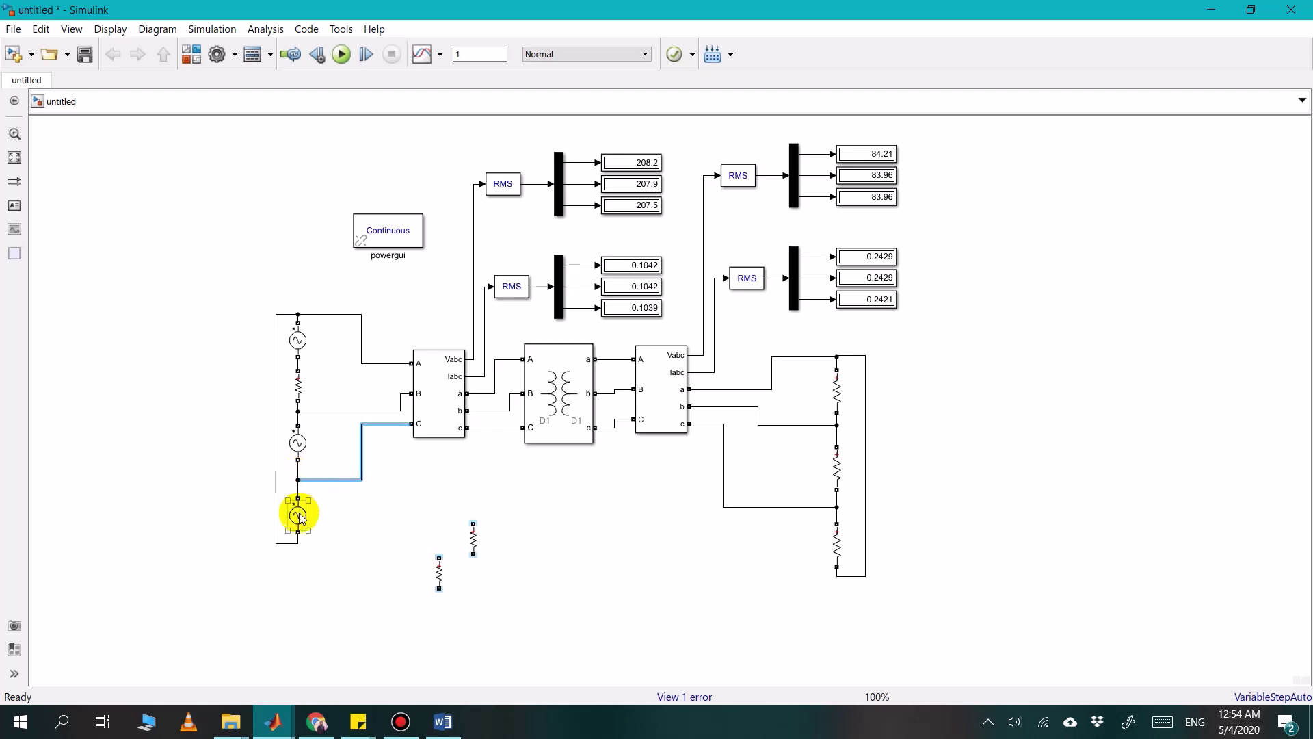
{"action": "left_click_drag", "start_coordinate": [300, 516], "coordinate": [298, 553]}
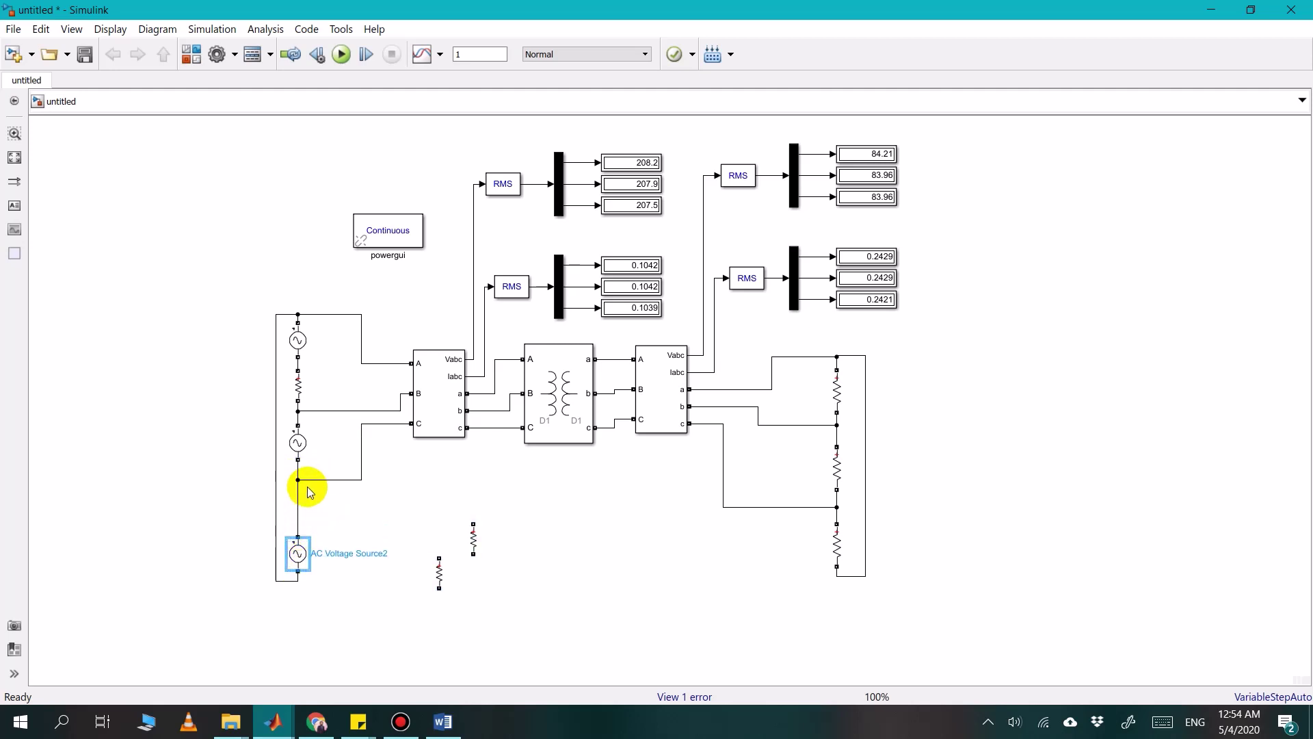
{"action": "left_click_drag", "start_coordinate": [316, 479], "coordinate": [314, 516]}
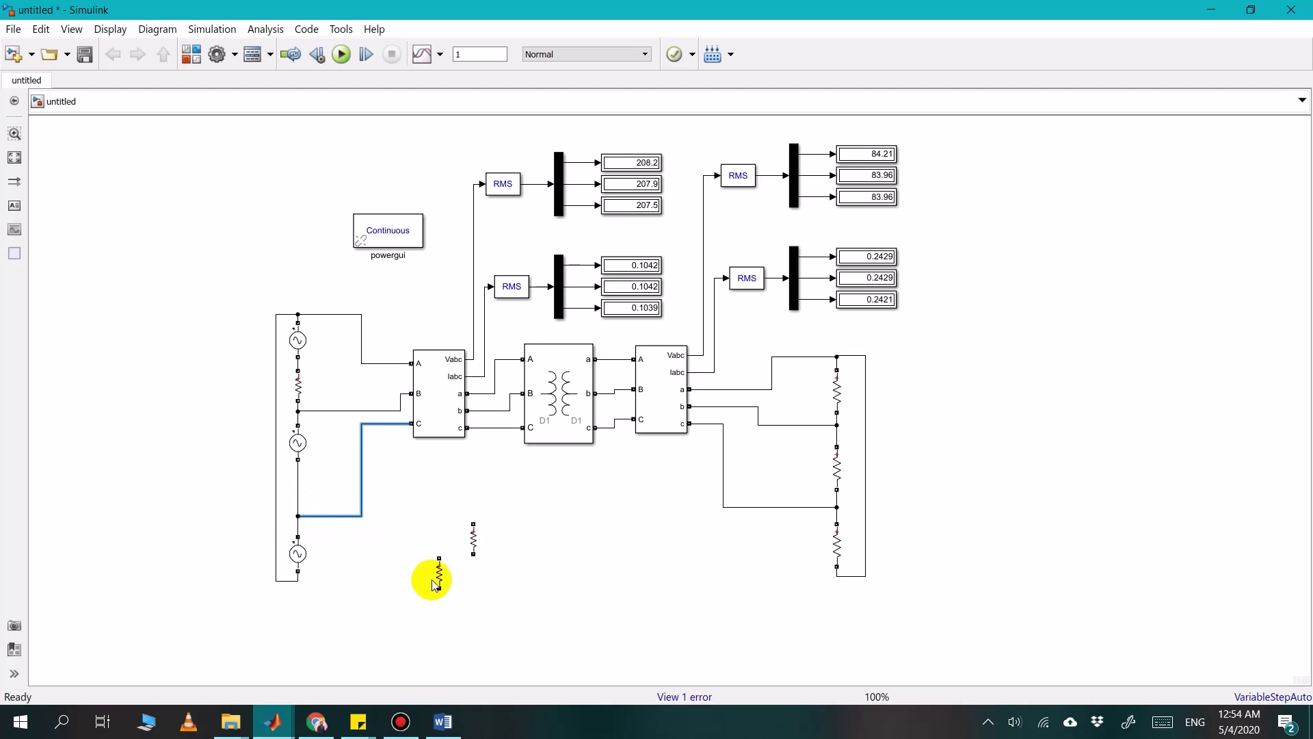
{"action": "left_click_drag", "start_coordinate": [435, 584], "coordinate": [294, 492]}
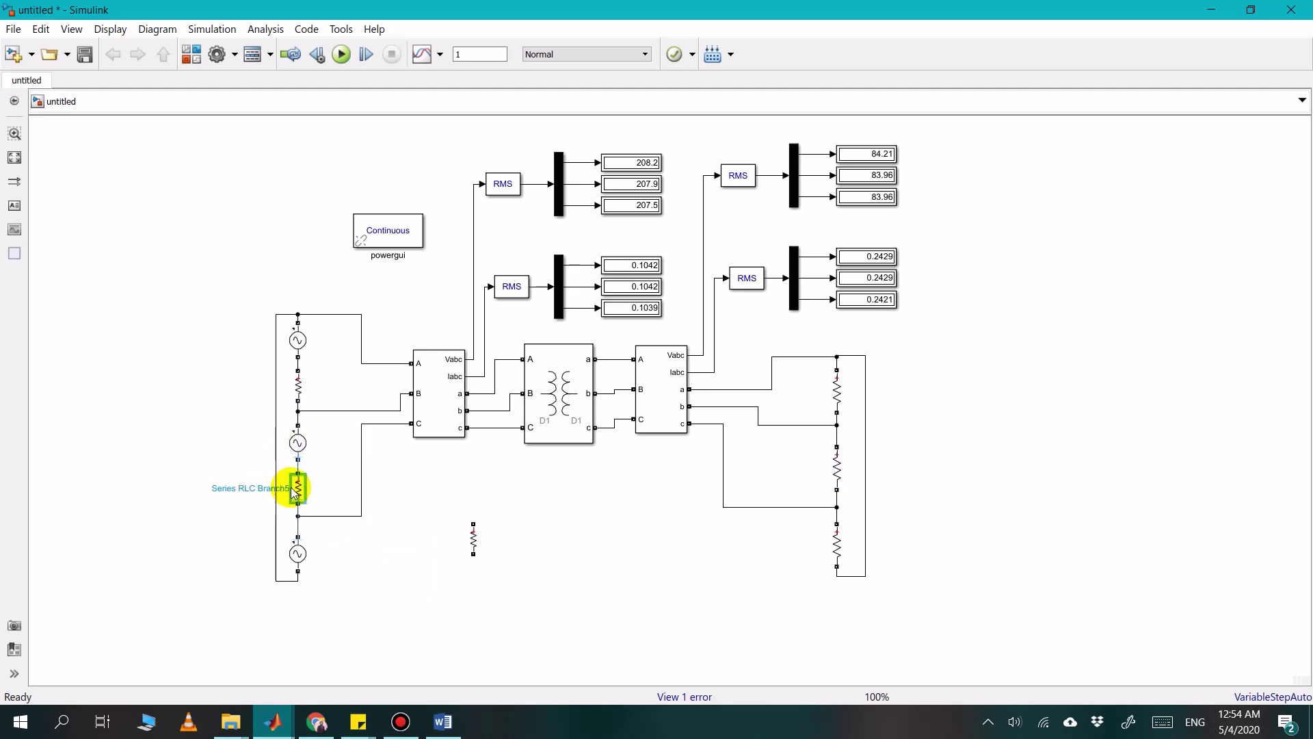
{"action": "left_click", "coordinate": [374, 480]}
Replace the wire closing the source delta with the third 0.5 ohm resistor, connected between the phase A node and the lowest source's free terminal
{"action": "left_click", "coordinate": [473, 541]}
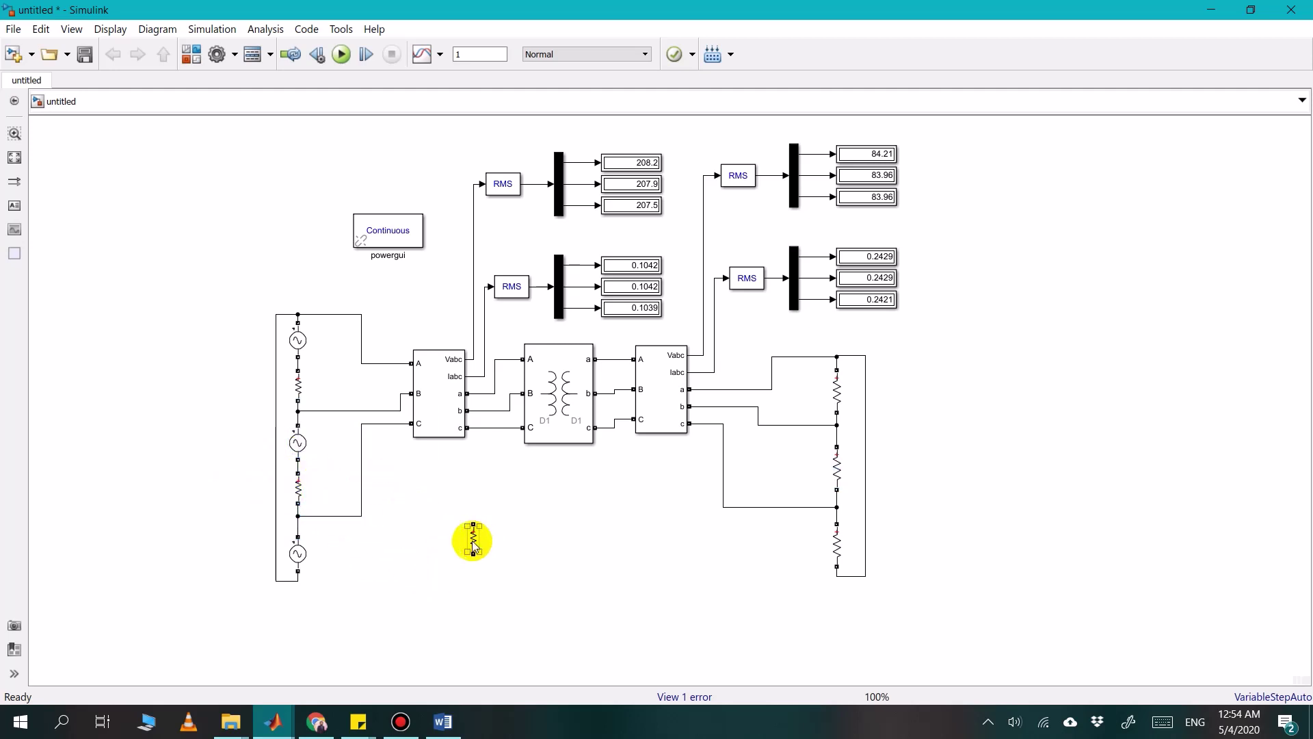
{"action": "left_click_drag", "start_coordinate": [474, 544], "coordinate": [244, 468]}
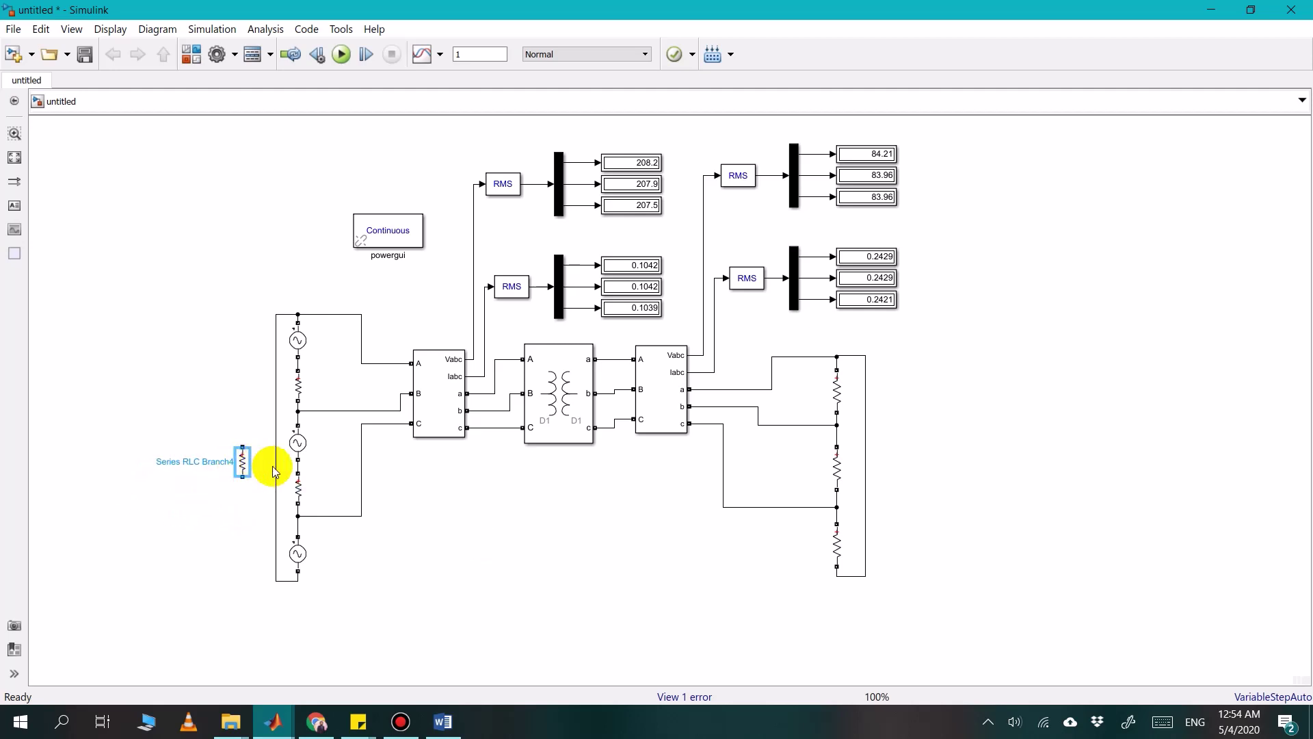
{"action": "left_click", "coordinate": [275, 466]}
{"action": "key", "text": "Delete"}
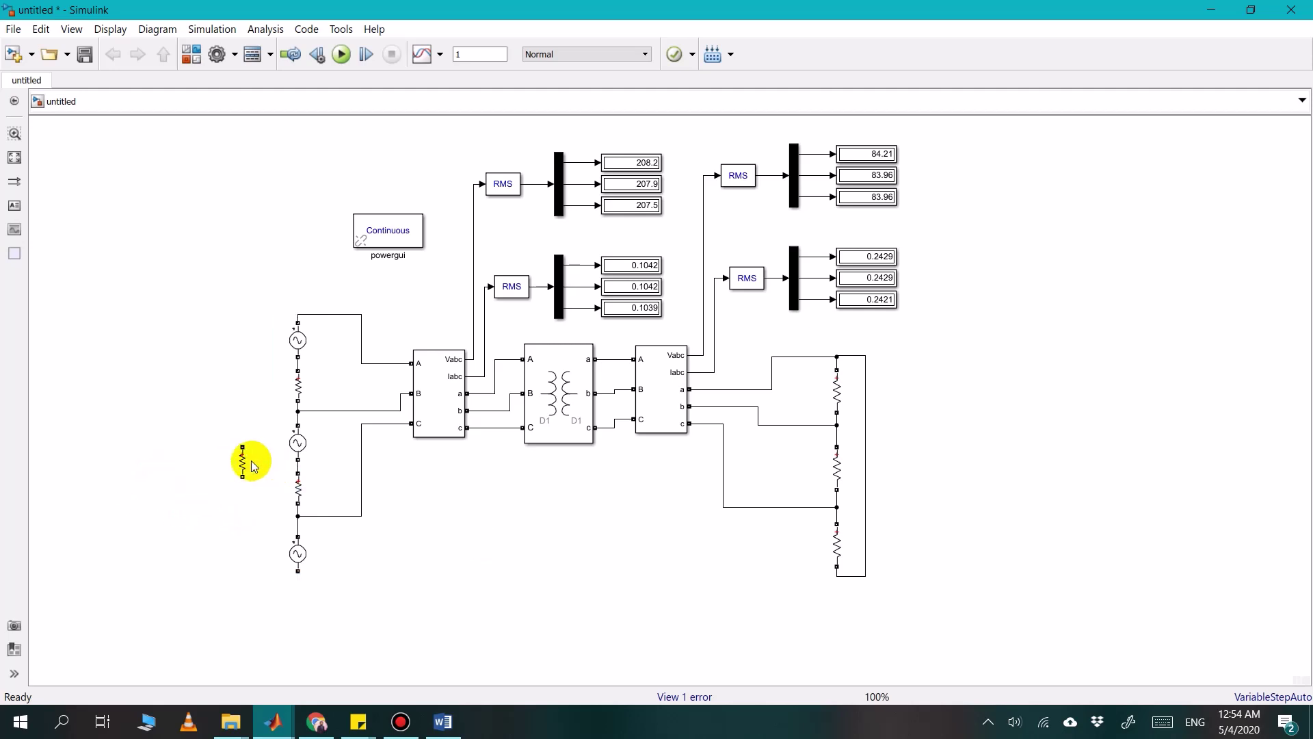
{"action": "mouse_move", "coordinate": [244, 460]}
{"action": "left_mouse_down"}
{"action": "mouse_move", "coordinate": [265, 459]}
{"action": "mouse_move", "coordinate": [264, 351]}
{"action": "mouse_move", "coordinate": [295, 315]}
{"action": "left_mouse_up"}
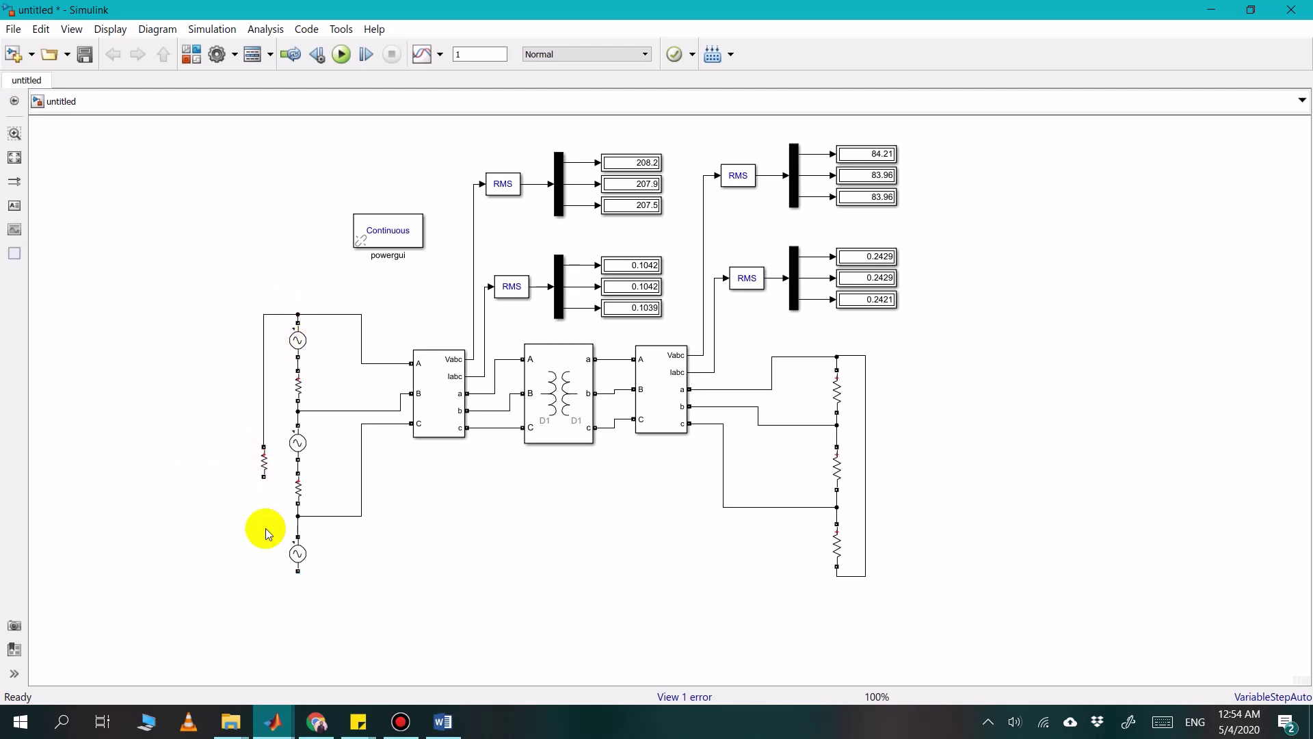
{"action": "left_click_drag", "start_coordinate": [266, 475], "coordinate": [300, 576]}
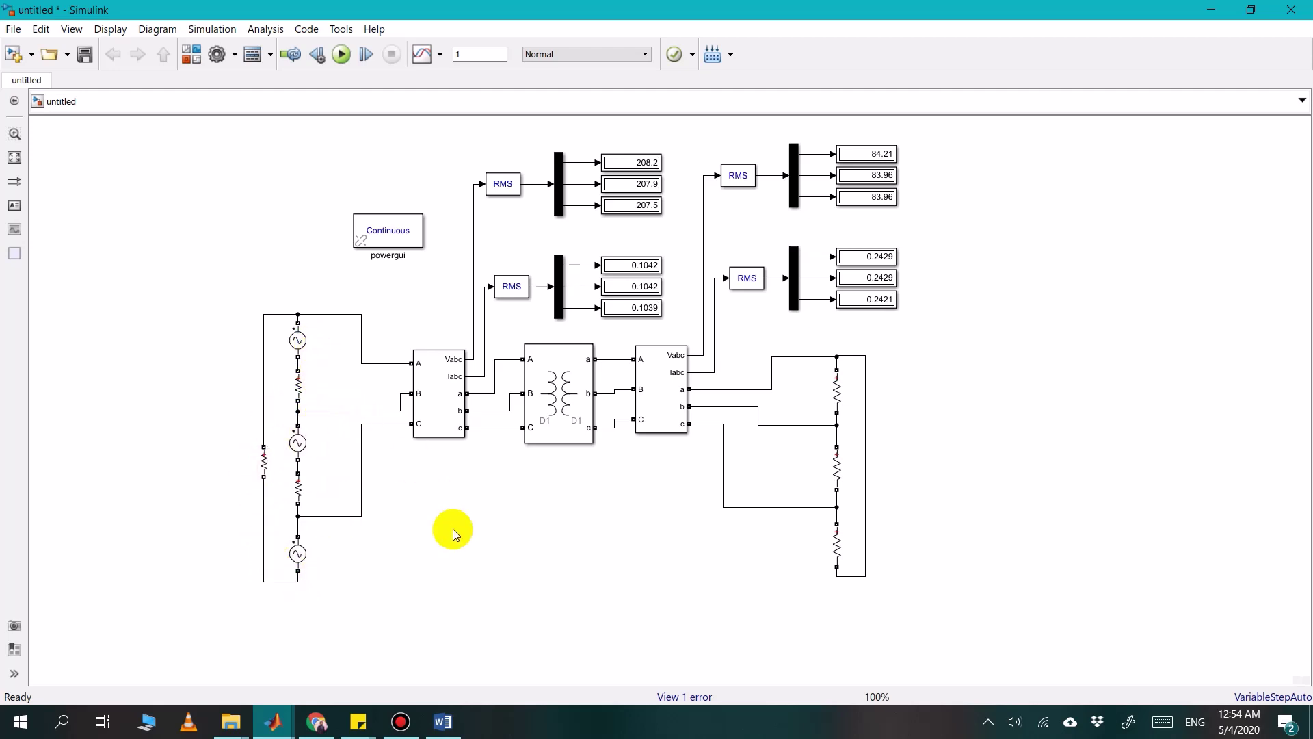
Run the simulation with the series source resistors and check the uppermost load resistor's parameters
{"action": "left_click", "coordinate": [340, 55]}
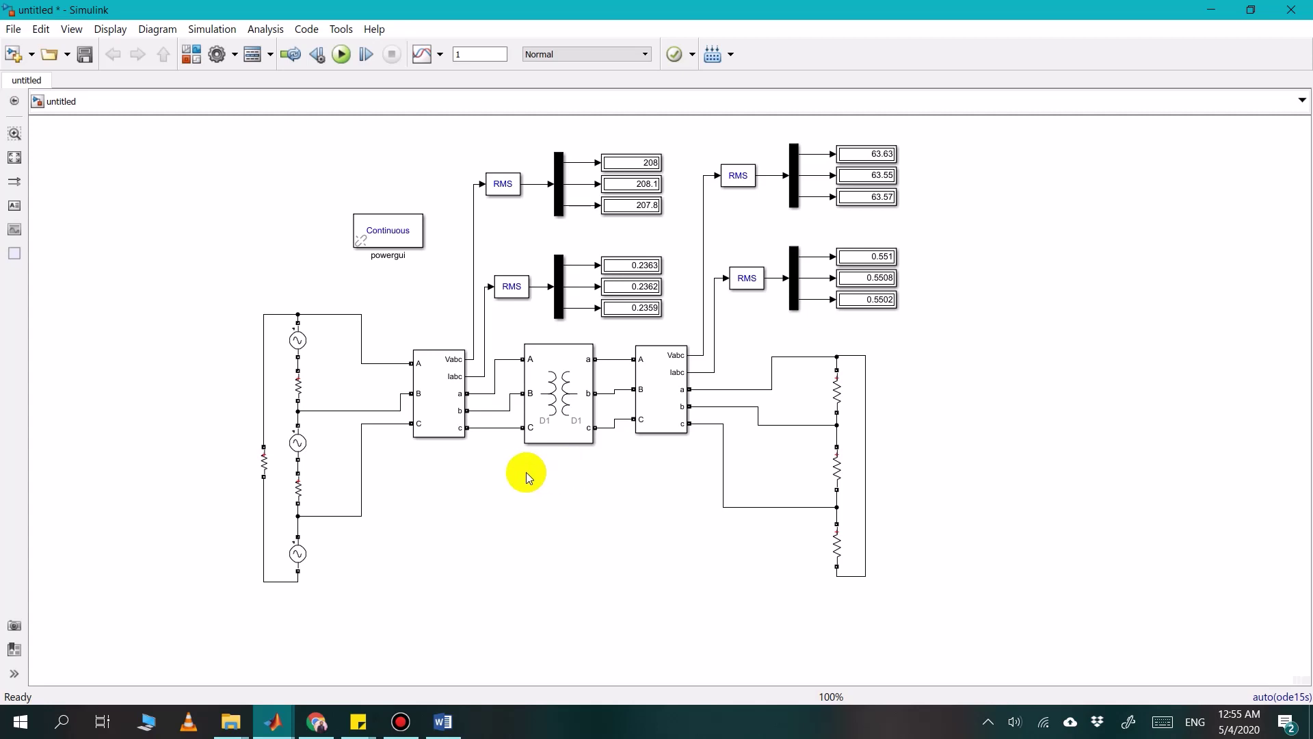
{"action": "left_click", "coordinate": [834, 396]}
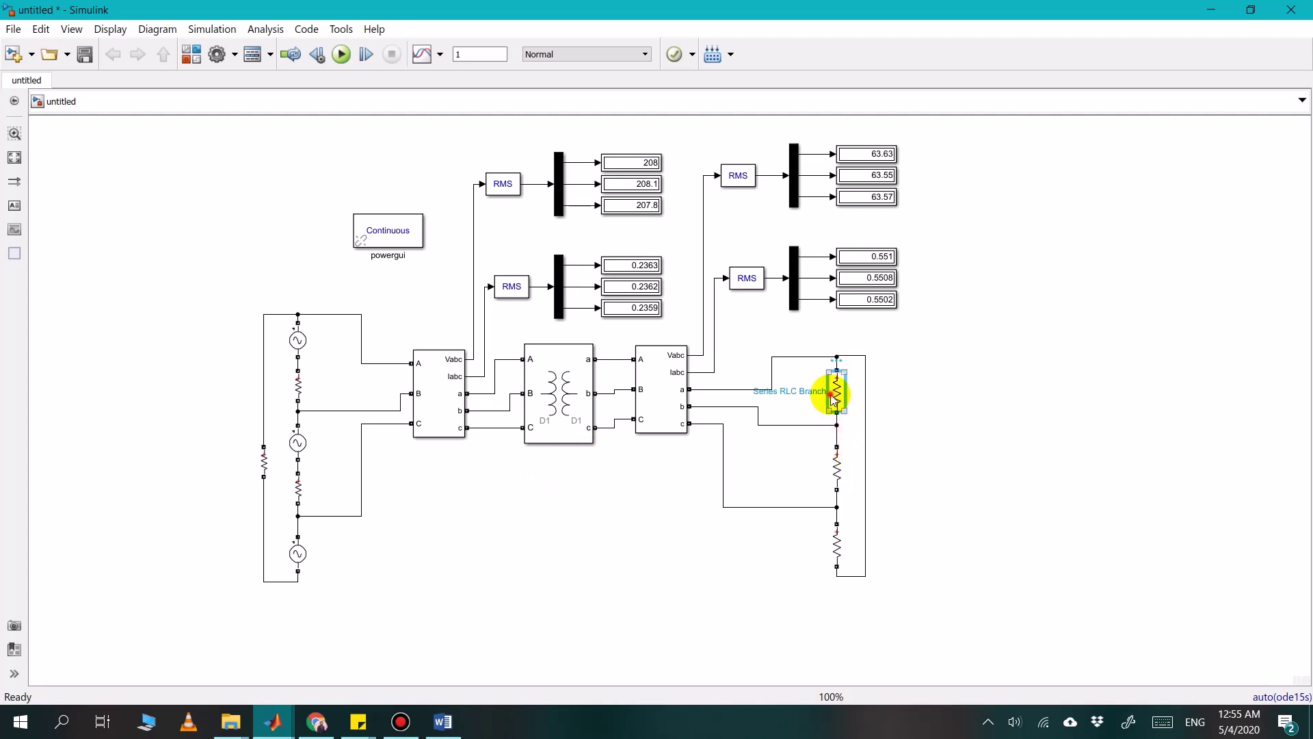
{"action": "double_click", "coordinate": [833, 397]}
{"action": "left_click", "coordinate": [964, 487]}
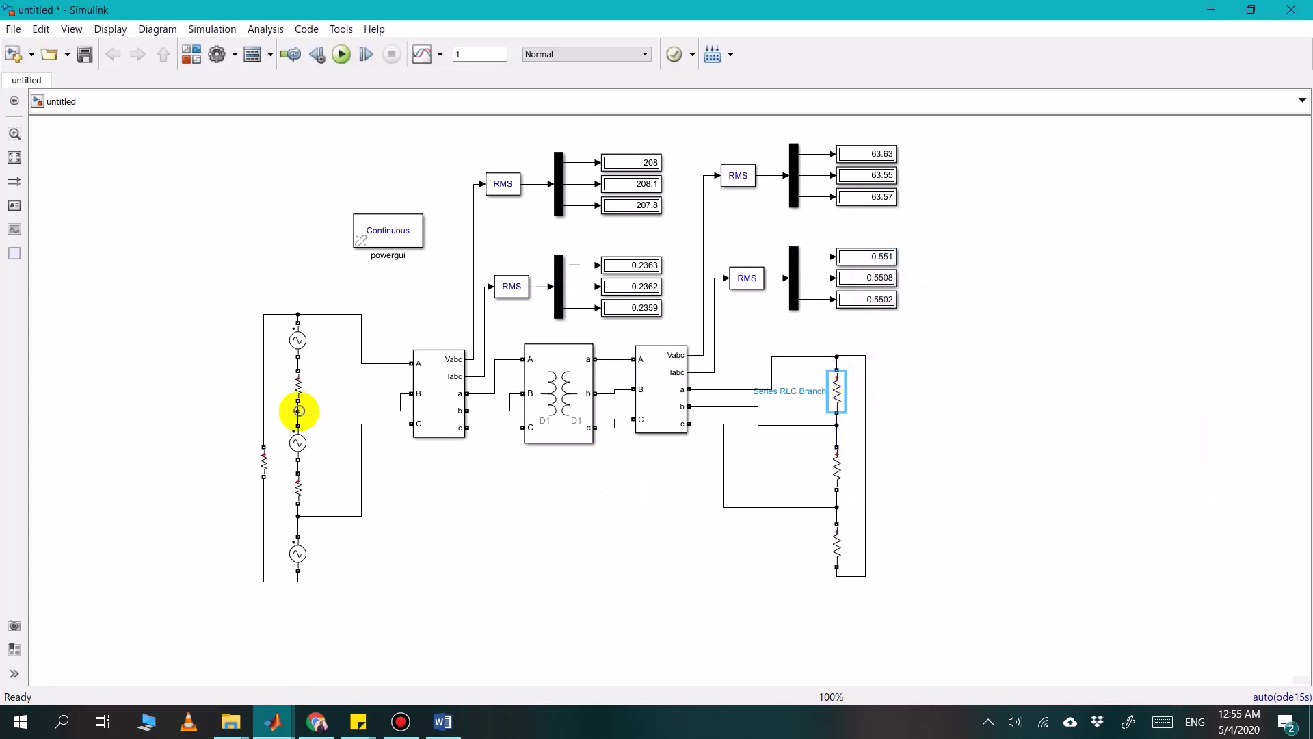
Set the series resistors beneath the uppermost and middle voltage sources to 1 ohm each
{"action": "double_click", "coordinate": [298, 386]}
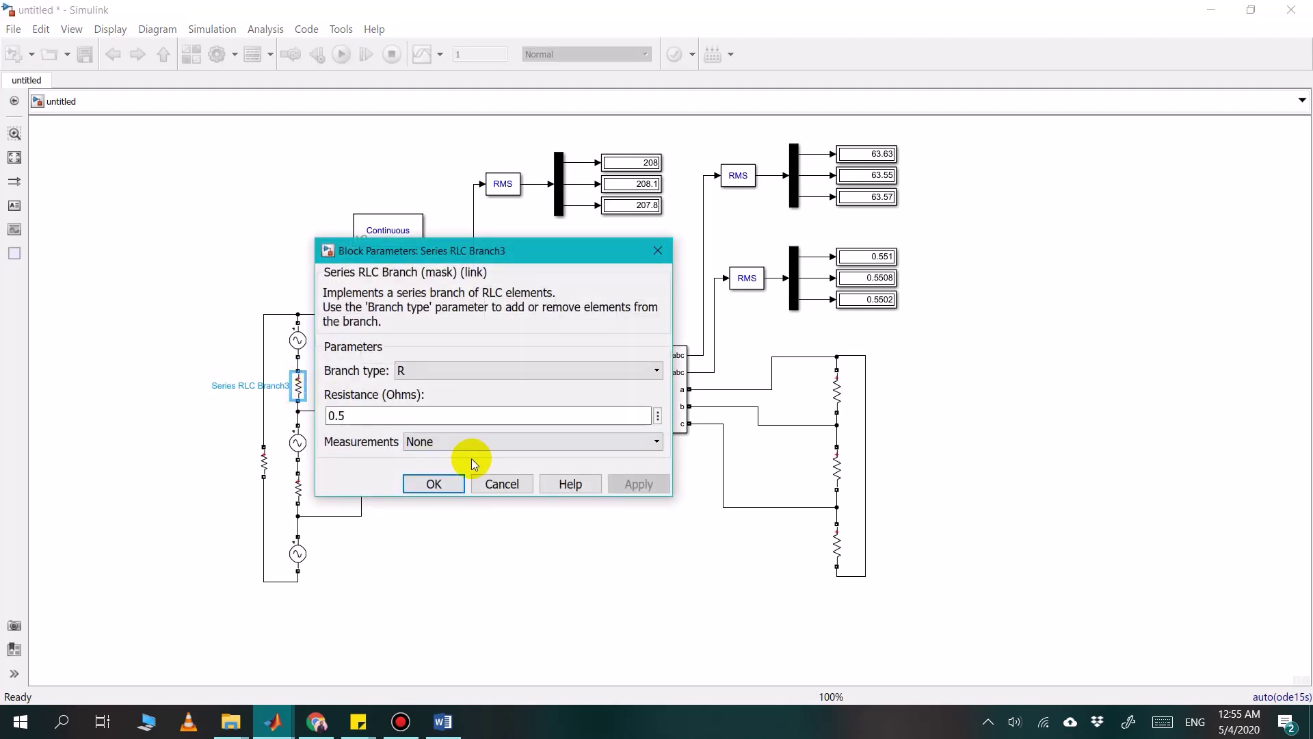
{"action": "left_click", "coordinate": [435, 416]}
{"action": "key", "text": "ctrl+a"}
{"action": "type", "text": "1"}
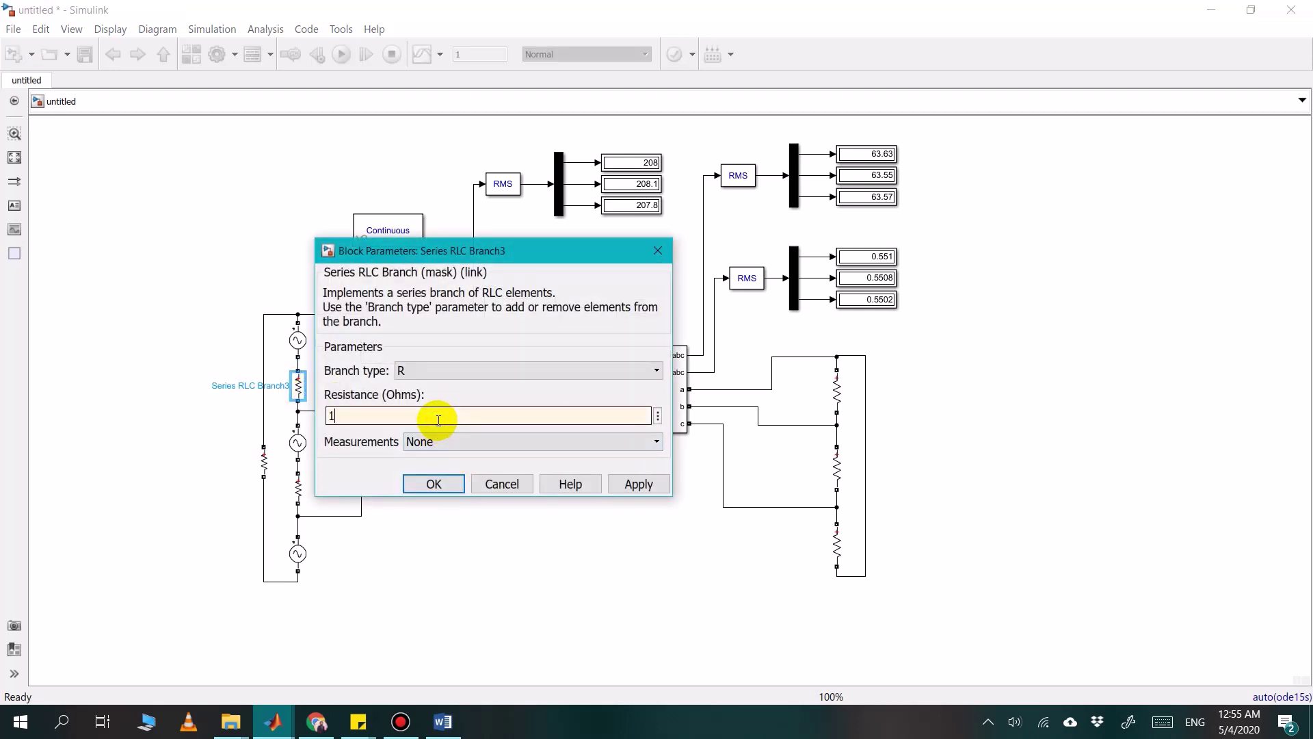
{"action": "key", "text": "Return"}
{"action": "double_click", "coordinate": [298, 485]}
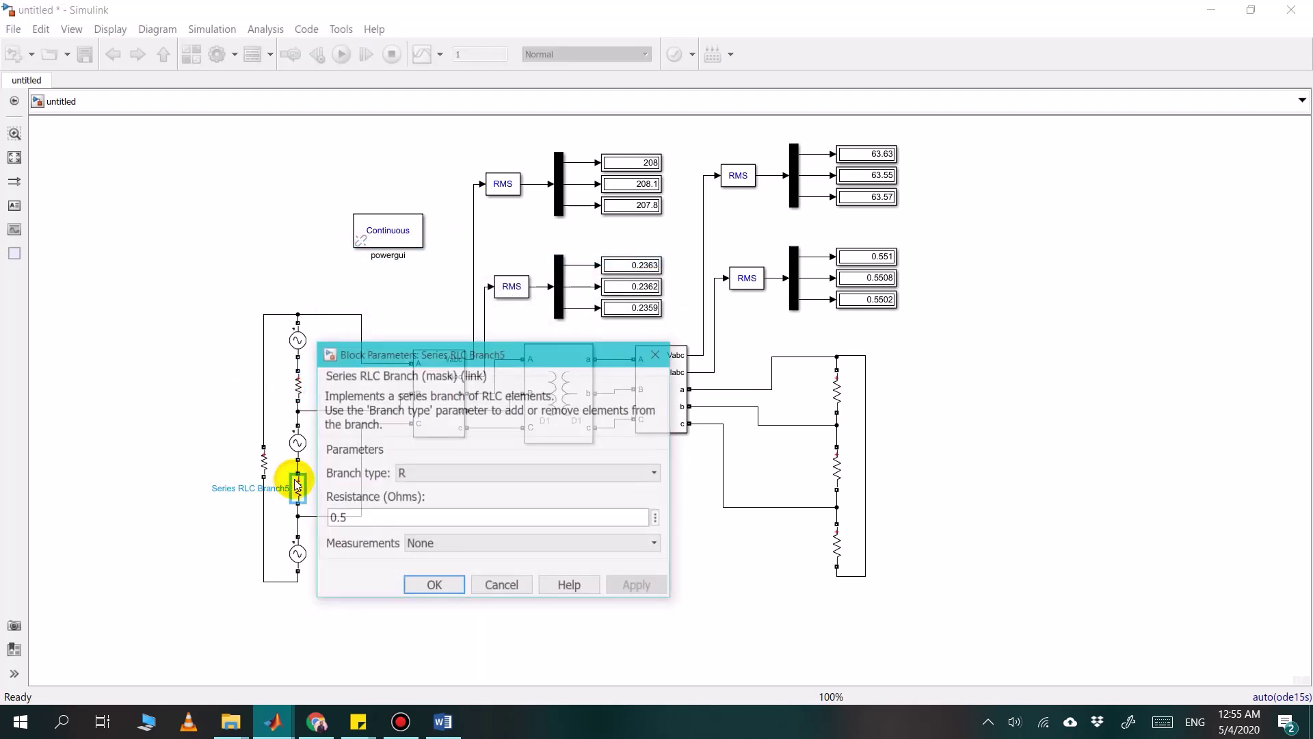
{"action": "left_click", "coordinate": [382, 517]}
{"action": "key", "text": "ctrl+a"}
{"action": "type", "text": "1"}
{"action": "key", "text": "Return"}
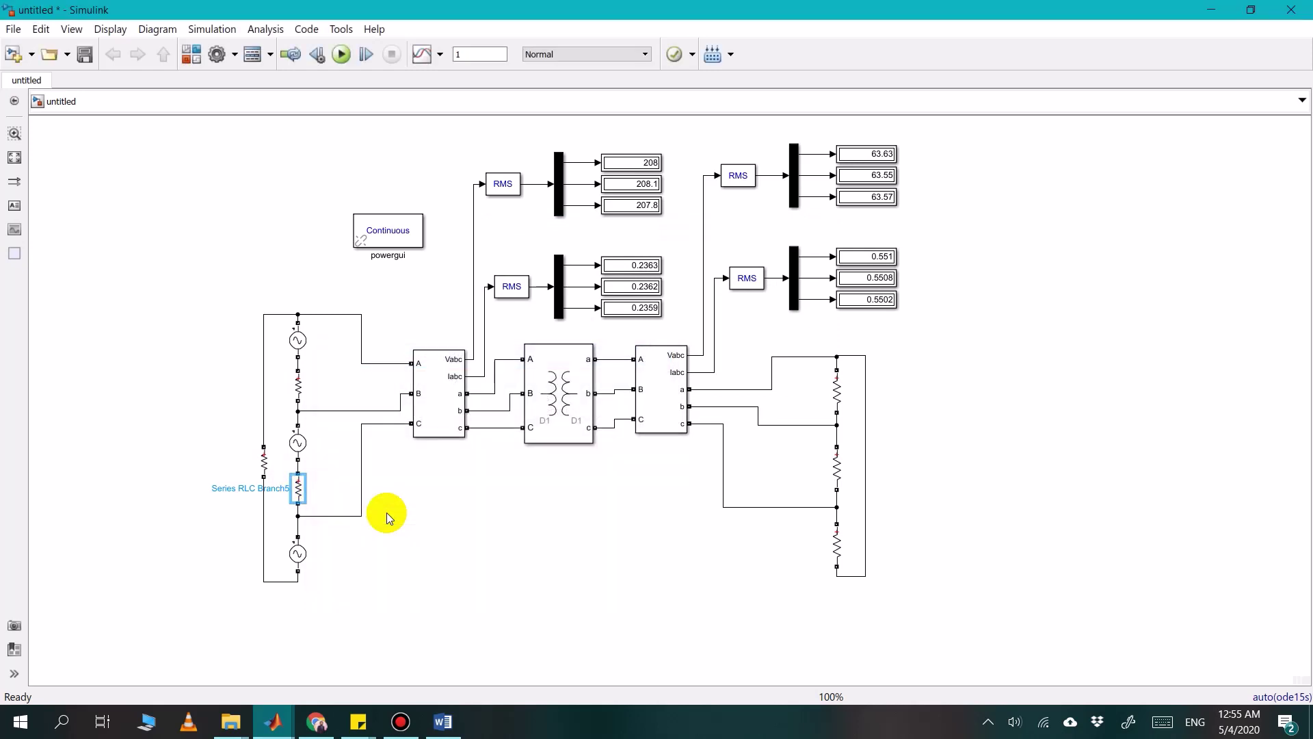
Edit the resistance of the source resistor in the delta's closing branch and run the simulation
{"action": "double_click", "coordinate": [264, 462]}
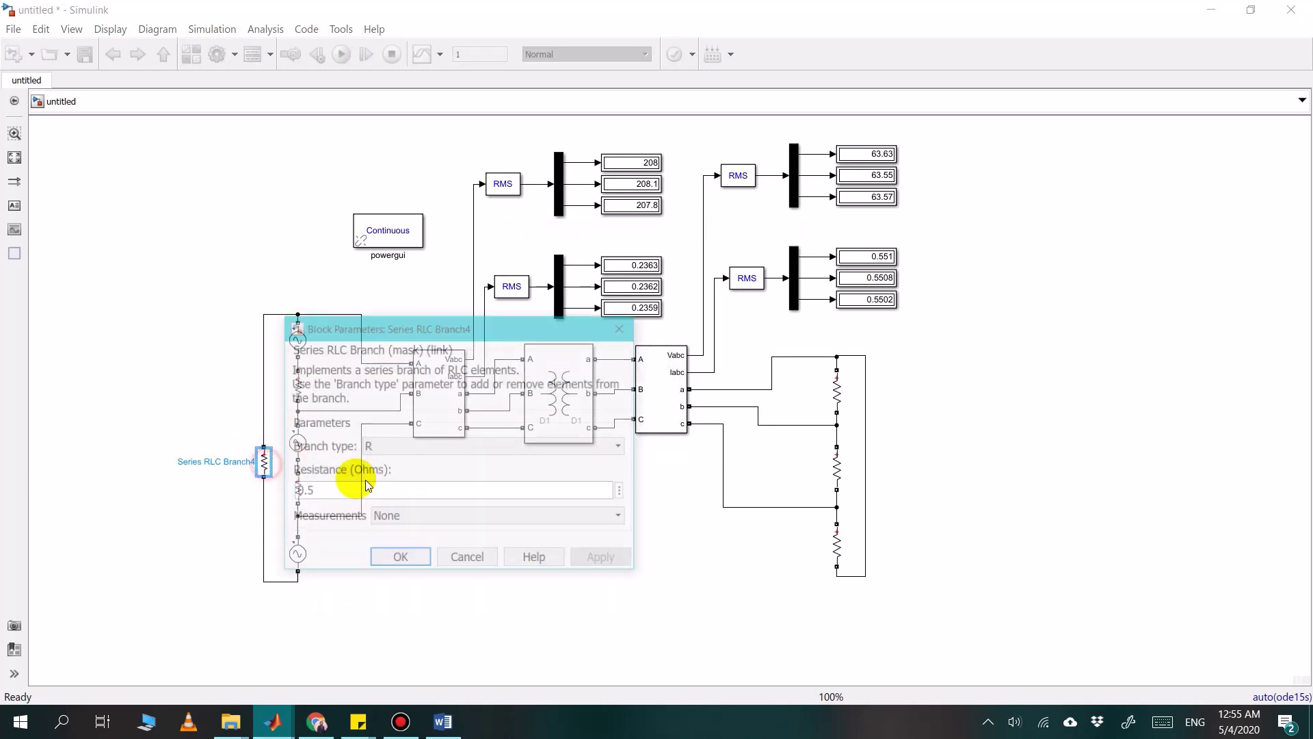
{"action": "left_click", "coordinate": [479, 491]}
{"action": "key", "text": "Return"}
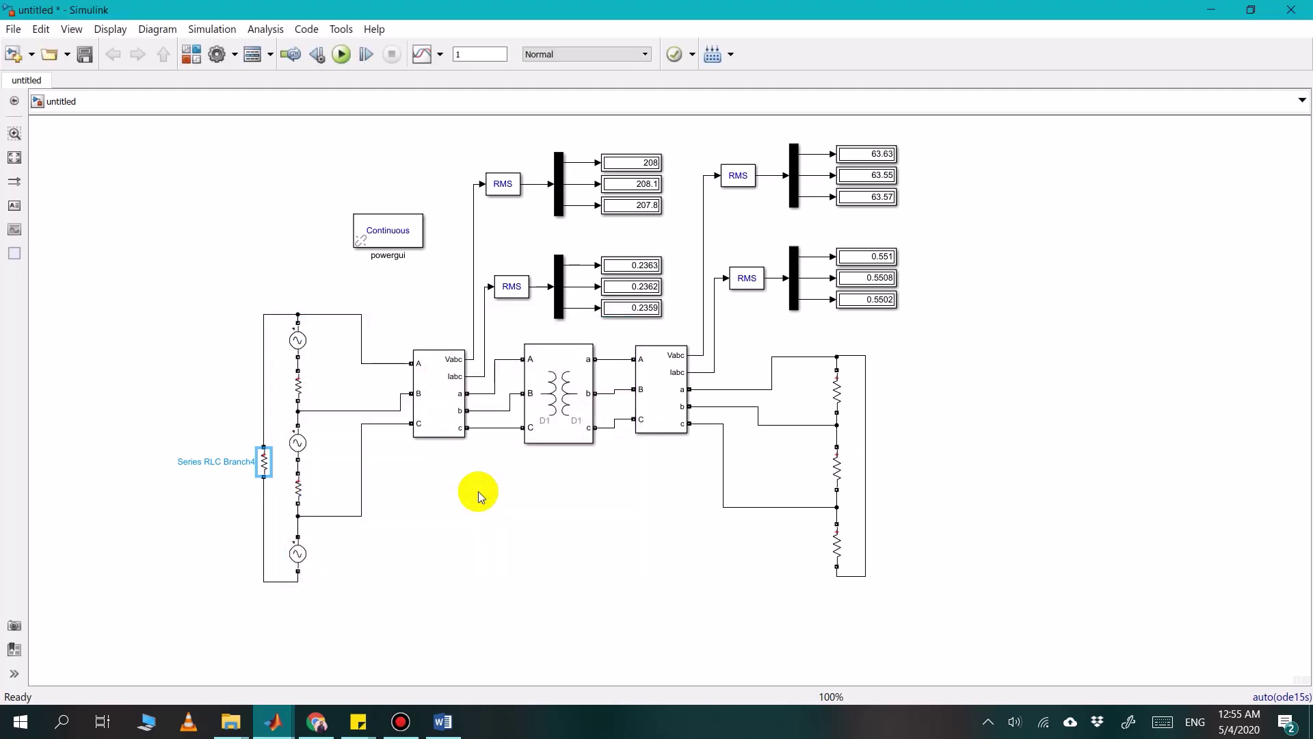
{"action": "left_click", "coordinate": [340, 62]}
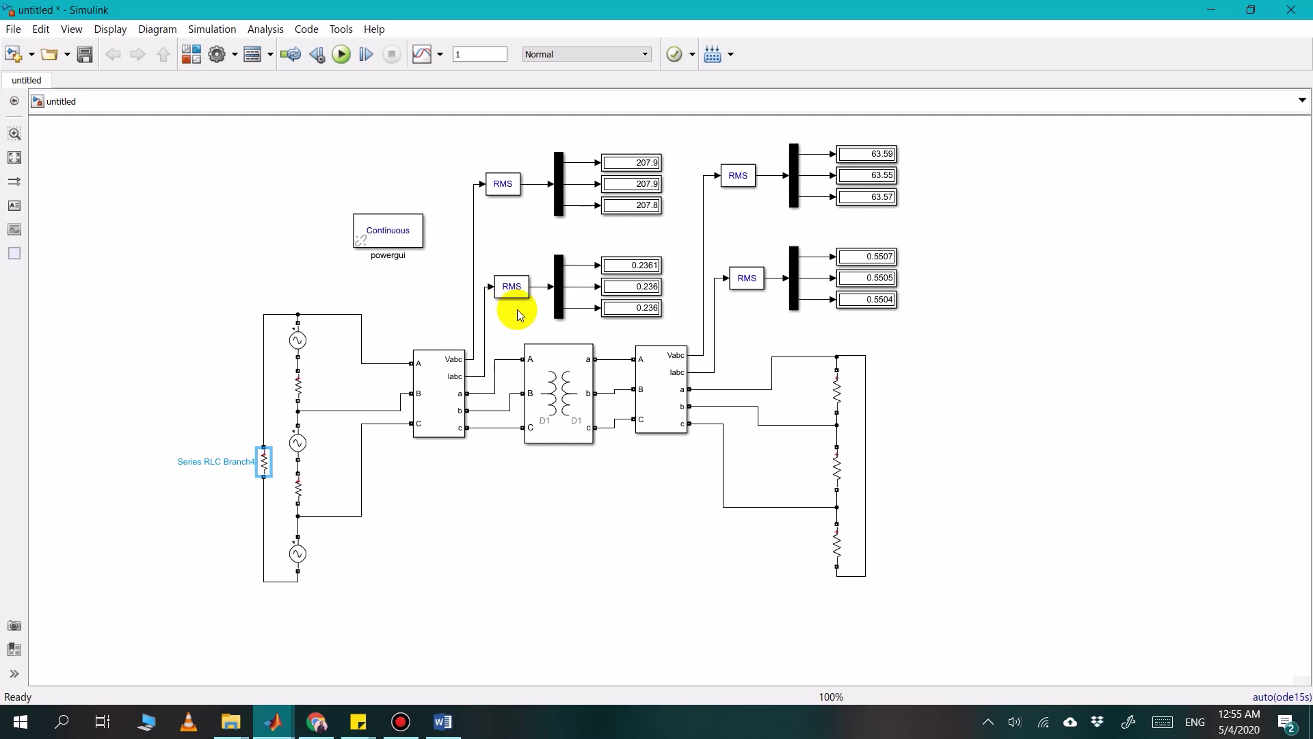
{"action": "left_click", "coordinate": [533, 524]}
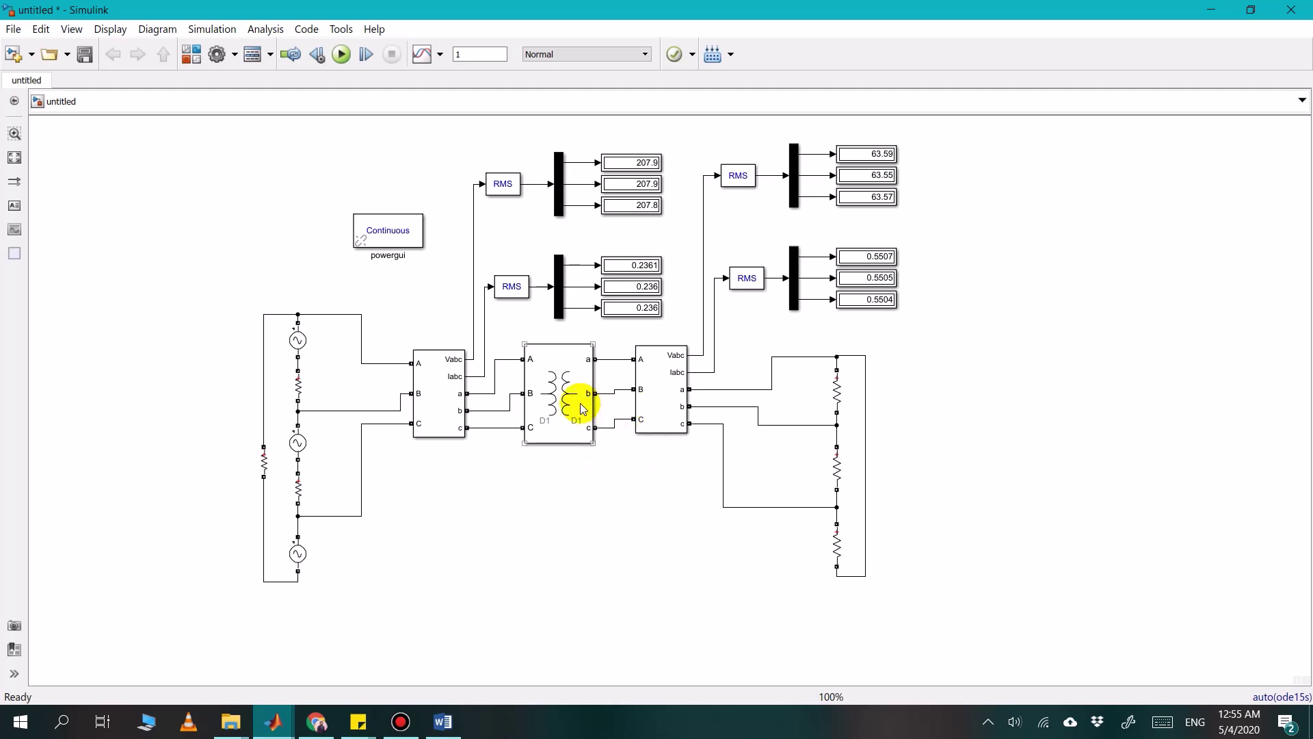
Check the voltage and current measurement settings of the secondary-side three-phase V-I measurement block
{"action": "left_click", "coordinate": [655, 399]}
{"action": "double_click", "coordinate": [655, 398]}
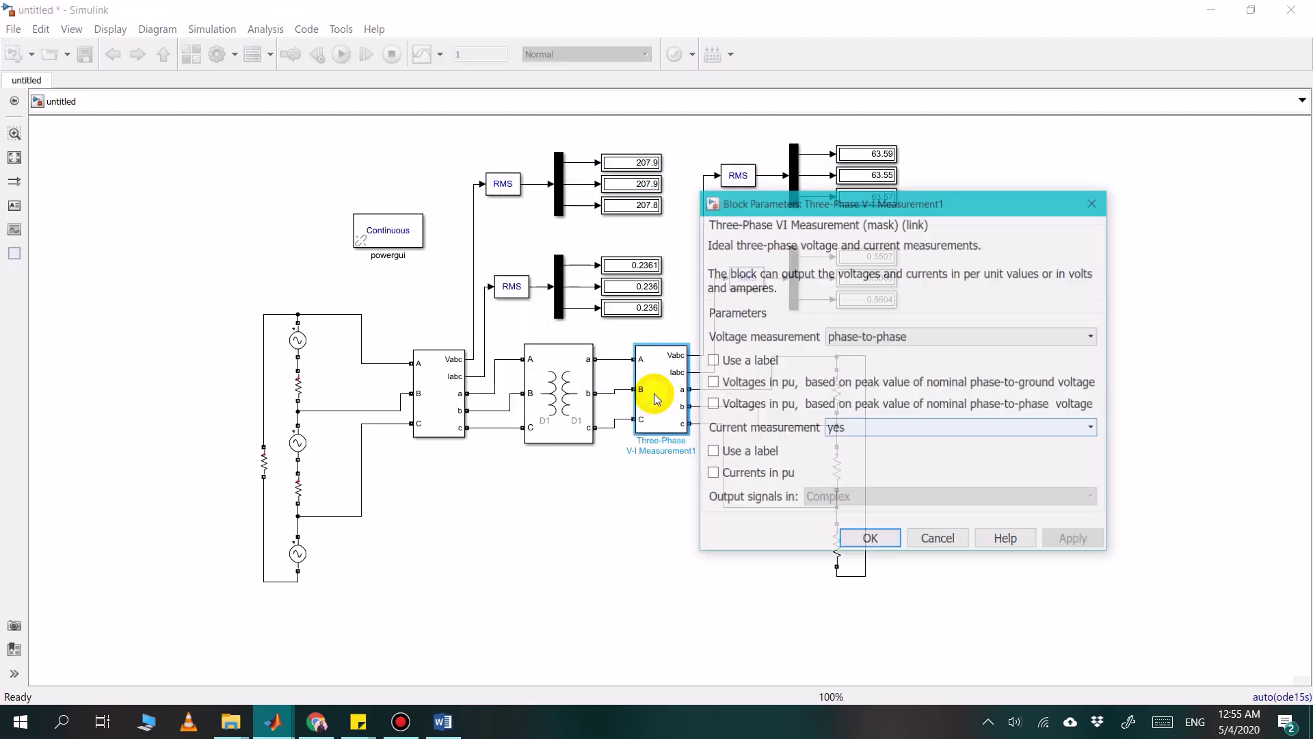
{"action": "left_click", "coordinate": [865, 538]}
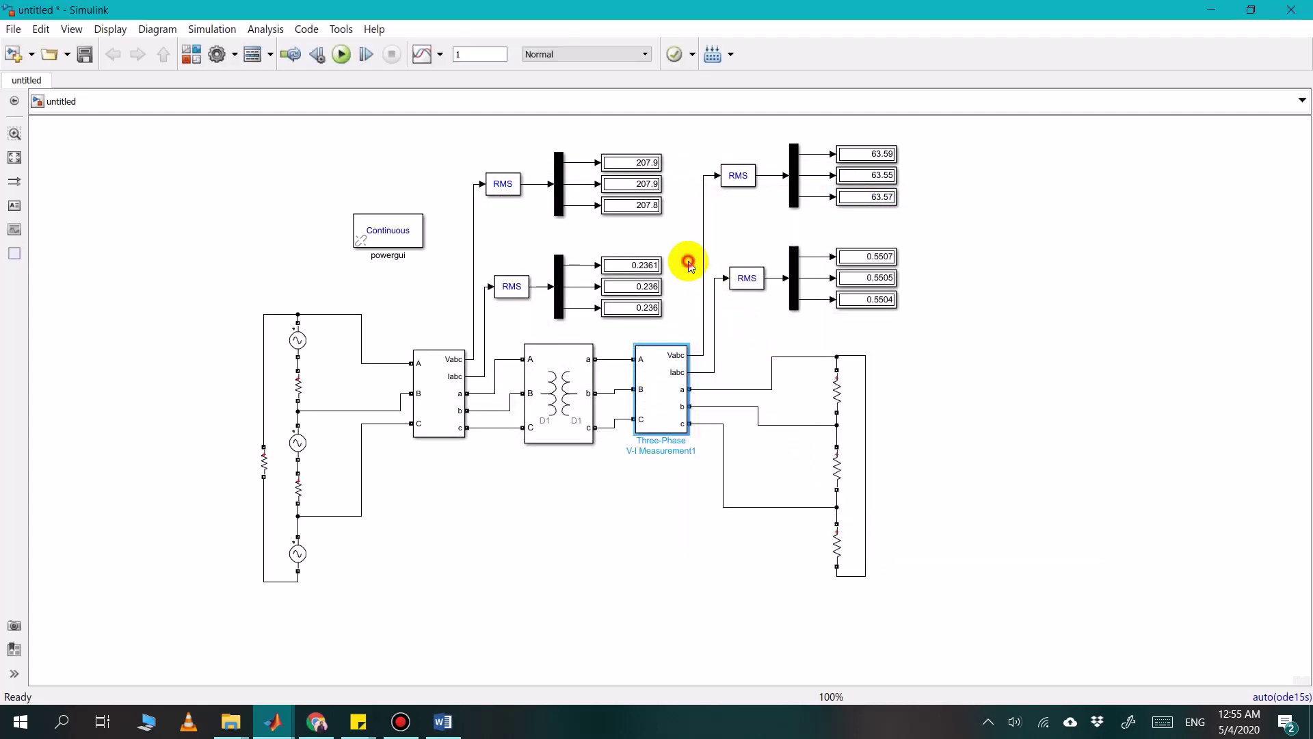
{"action": "left_click", "coordinate": [688, 264]}
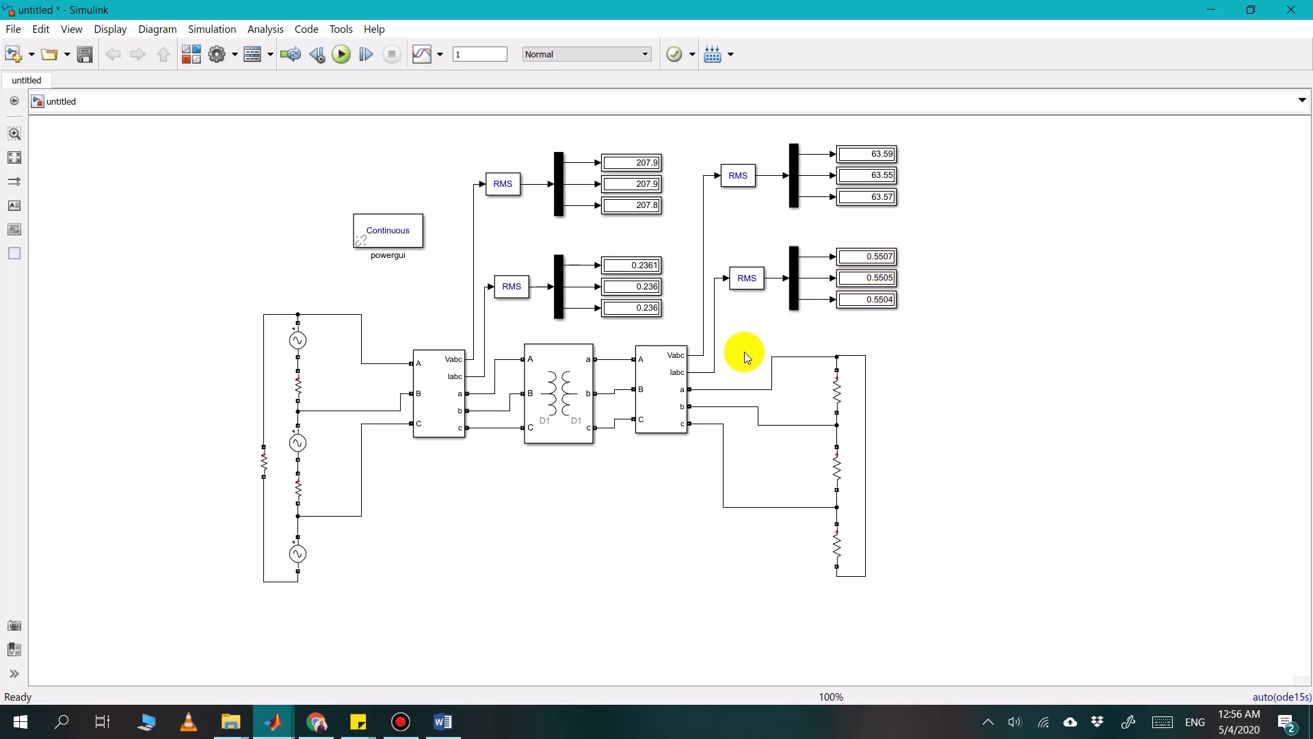
Try phase-to-ground voltage measurement on the secondary V-I measurement block, and switch it back to phase-to-phase
{"action": "double_click", "coordinate": [669, 388]}
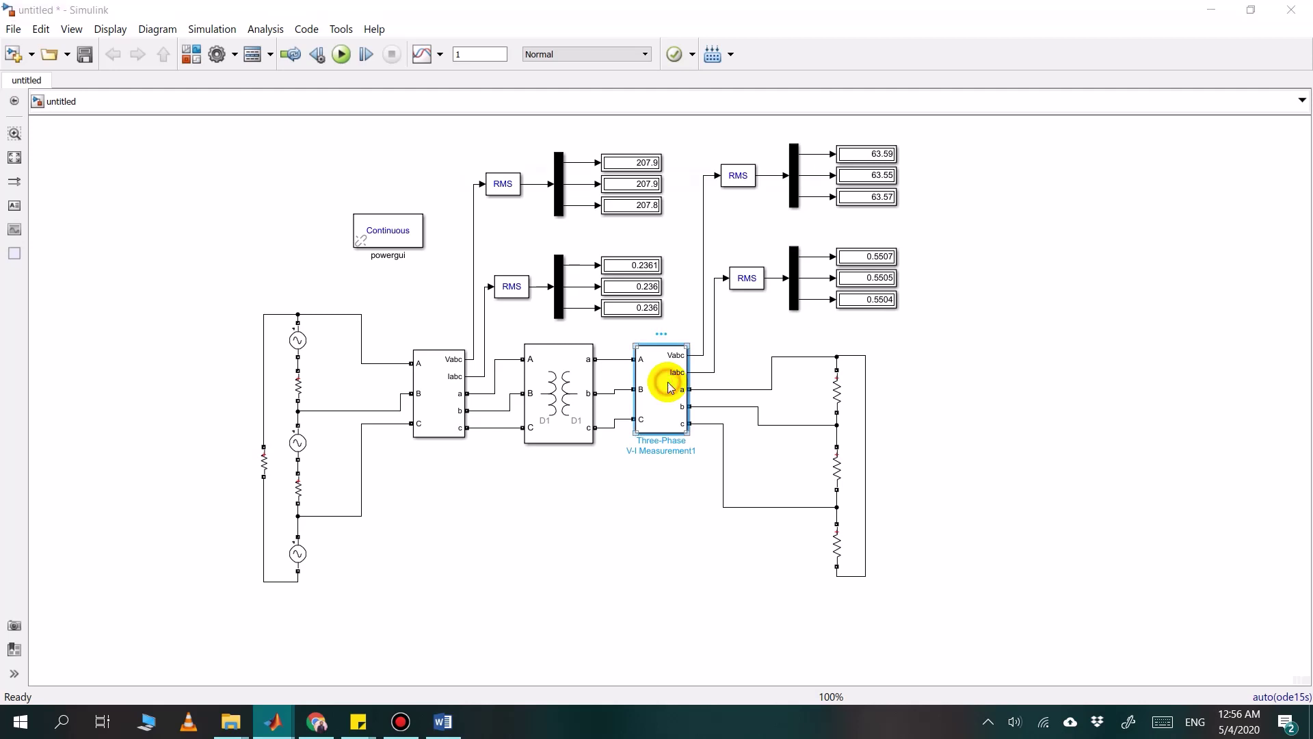
{"action": "left_click", "coordinate": [873, 338]}
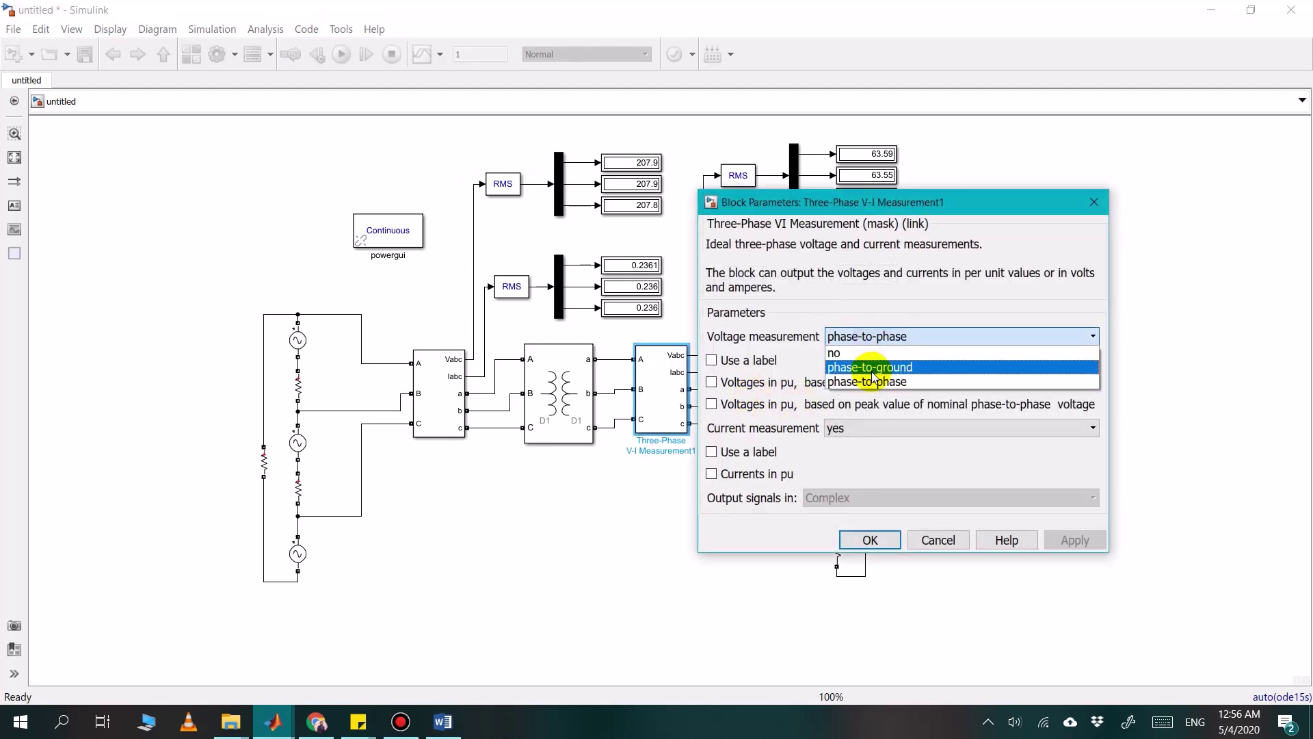
{"action": "left_click", "coordinate": [874, 373]}
{"action": "left_click", "coordinate": [903, 338]}
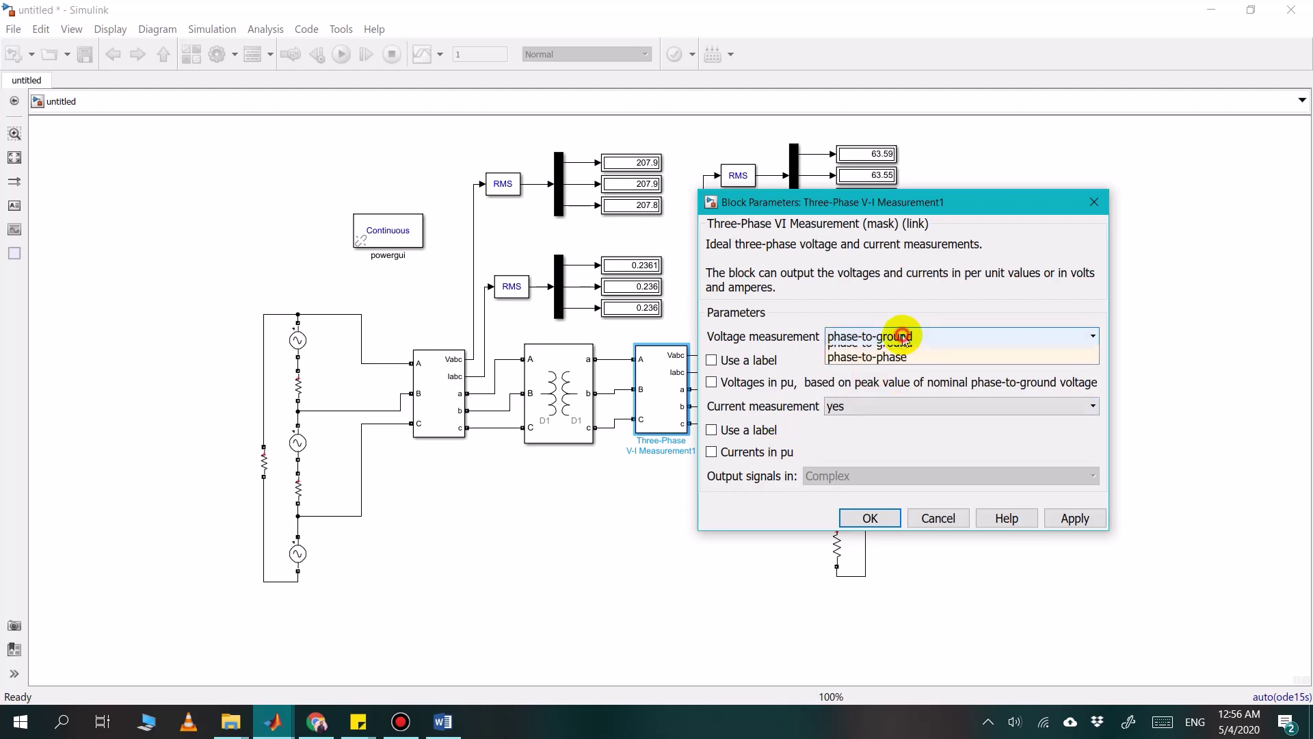
{"action": "left_click", "coordinate": [871, 380]}
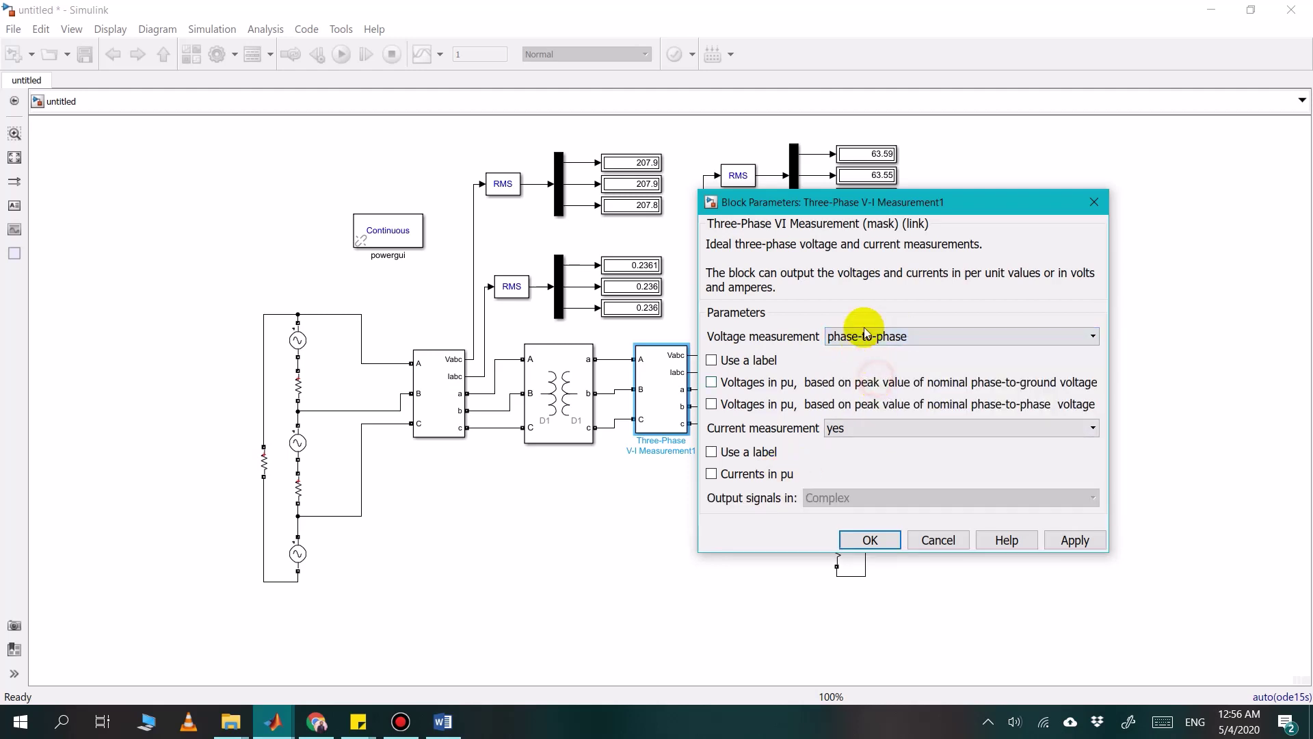
{"action": "left_click", "coordinate": [870, 541]}
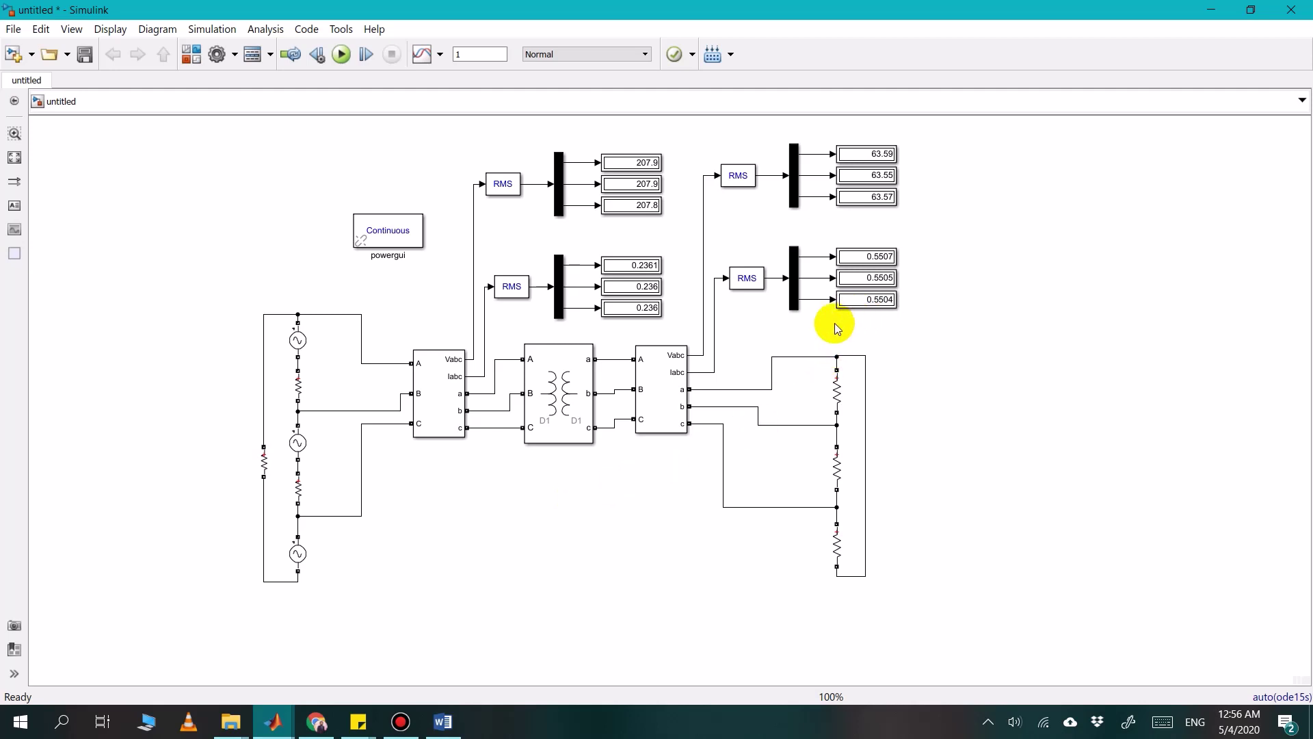
Examine the secondary current displays and consult the star and delta voltage and current relations in the Word lab document
{"action": "left_click", "coordinate": [875, 262]}
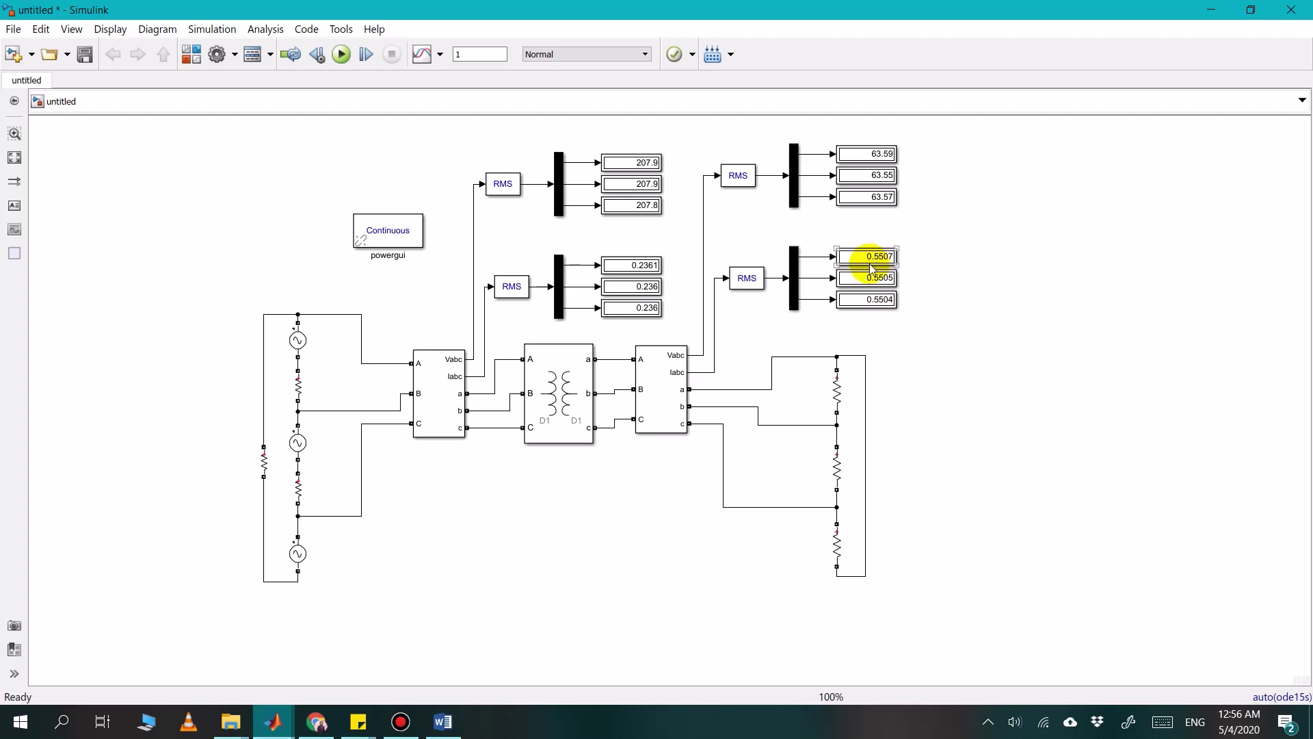
{"action": "left_click", "coordinate": [857, 279]}
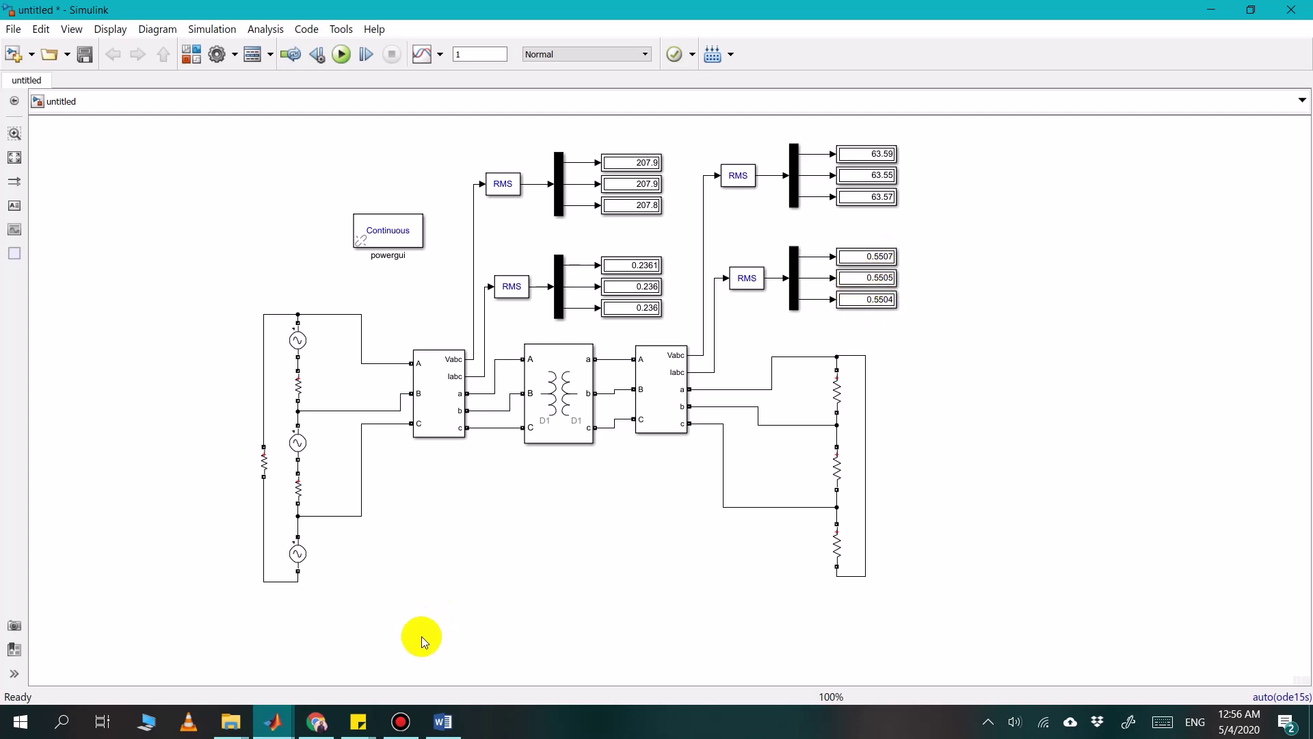
{"action": "left_click", "coordinate": [319, 725]}
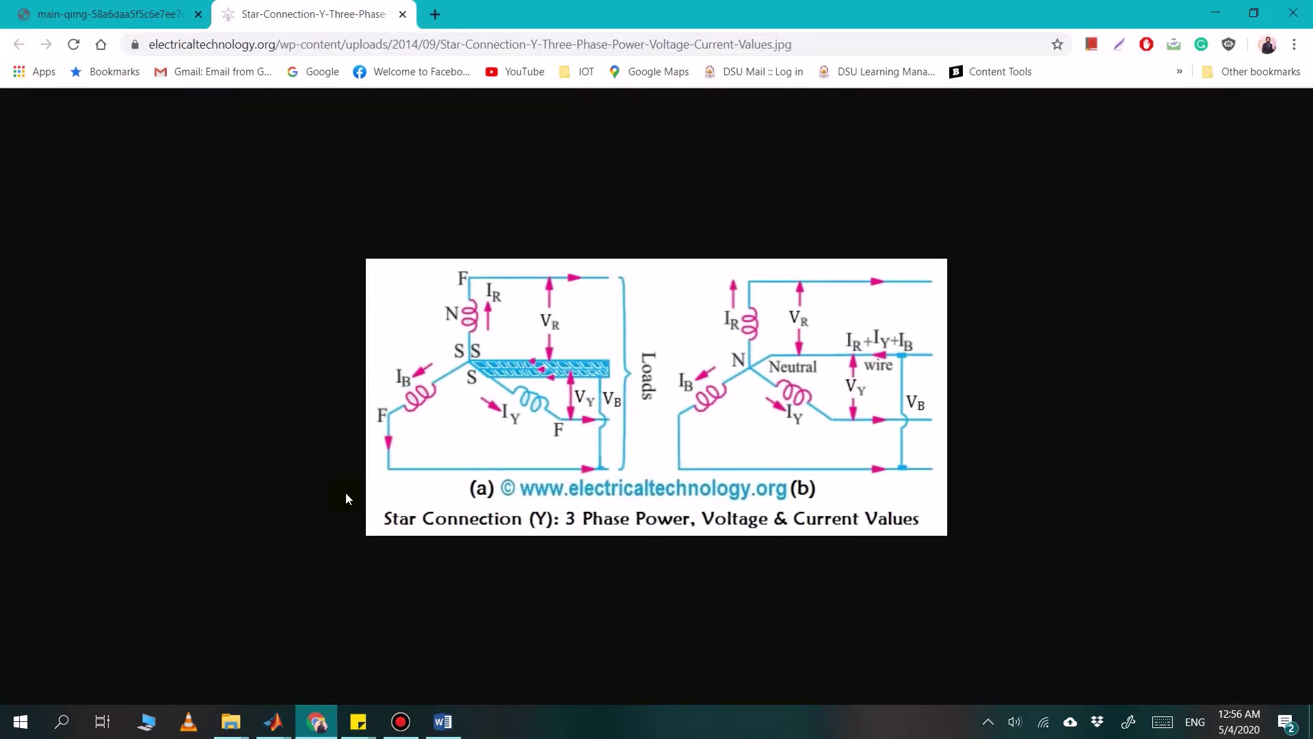
{"action": "left_click", "coordinate": [319, 724]}
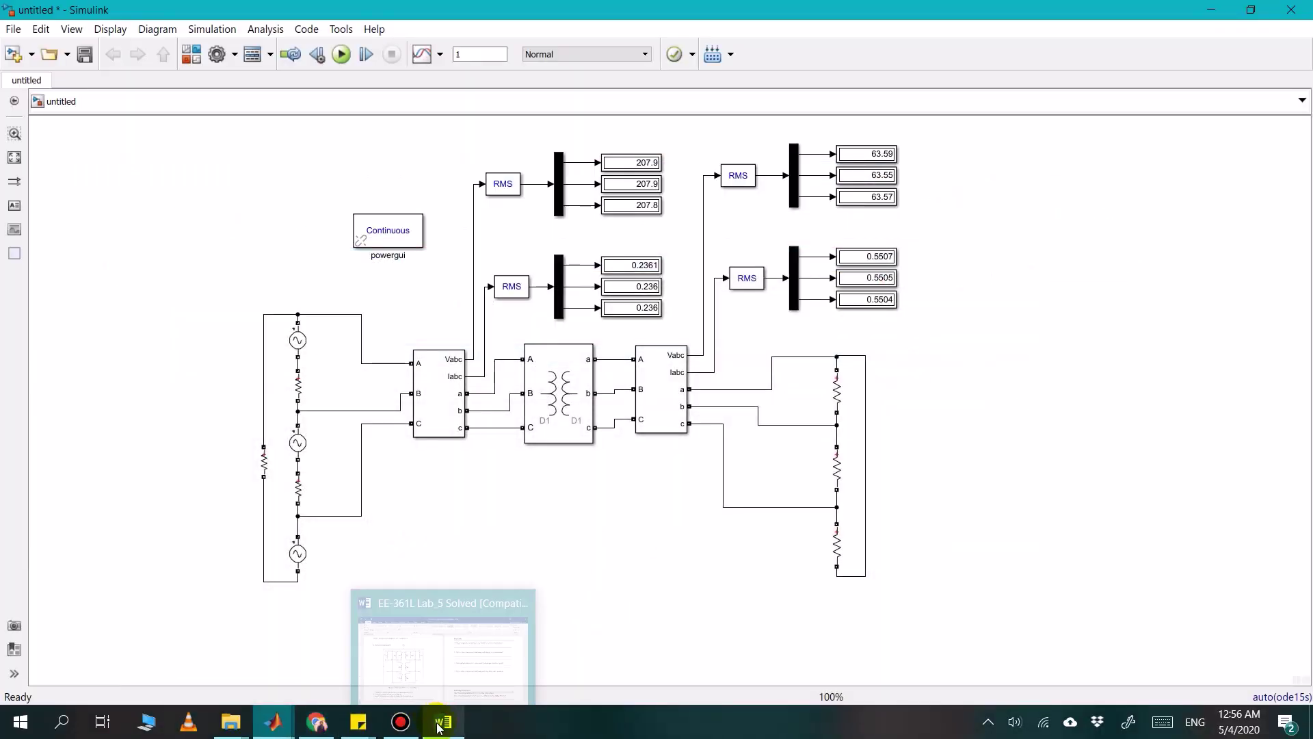
{"action": "left_click", "coordinate": [441, 723]}
{"action": "scroll", "coordinate": [404, 381], "scroll_direction": "up", "scroll_amount": 5}
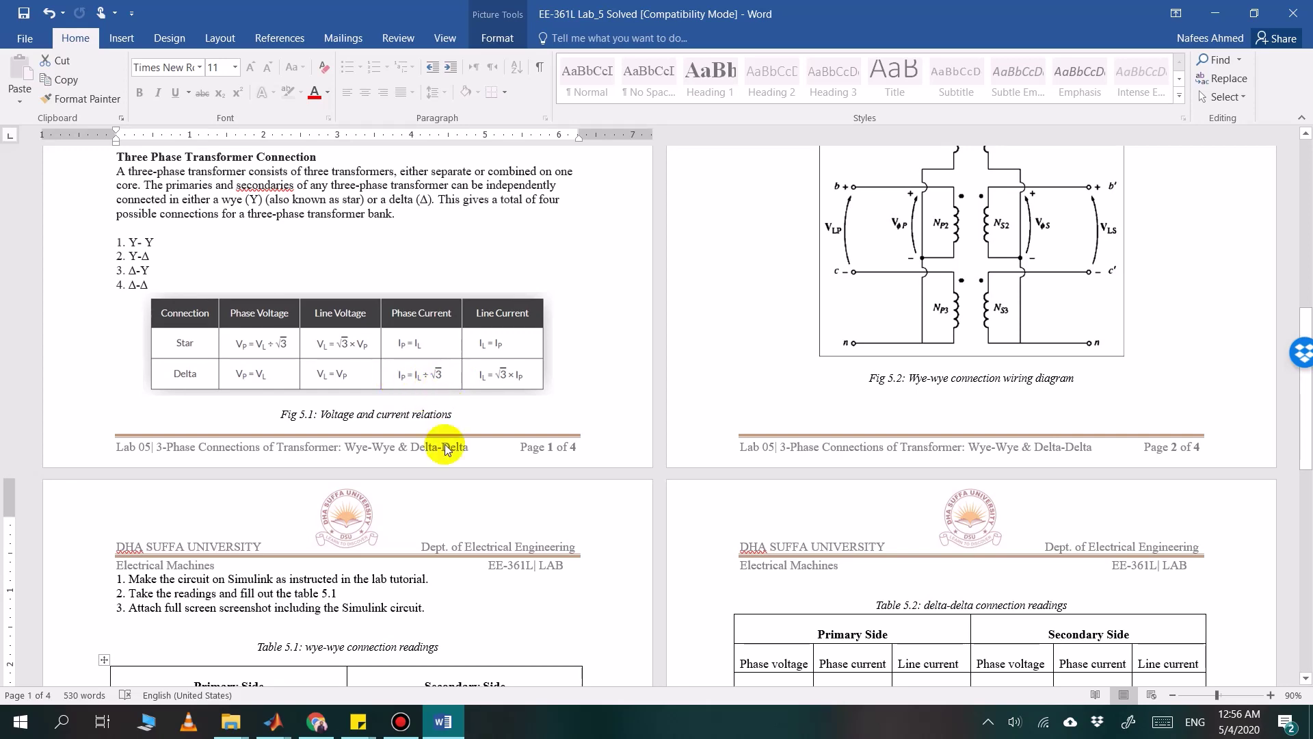
{"action": "left_click", "coordinate": [443, 719]}
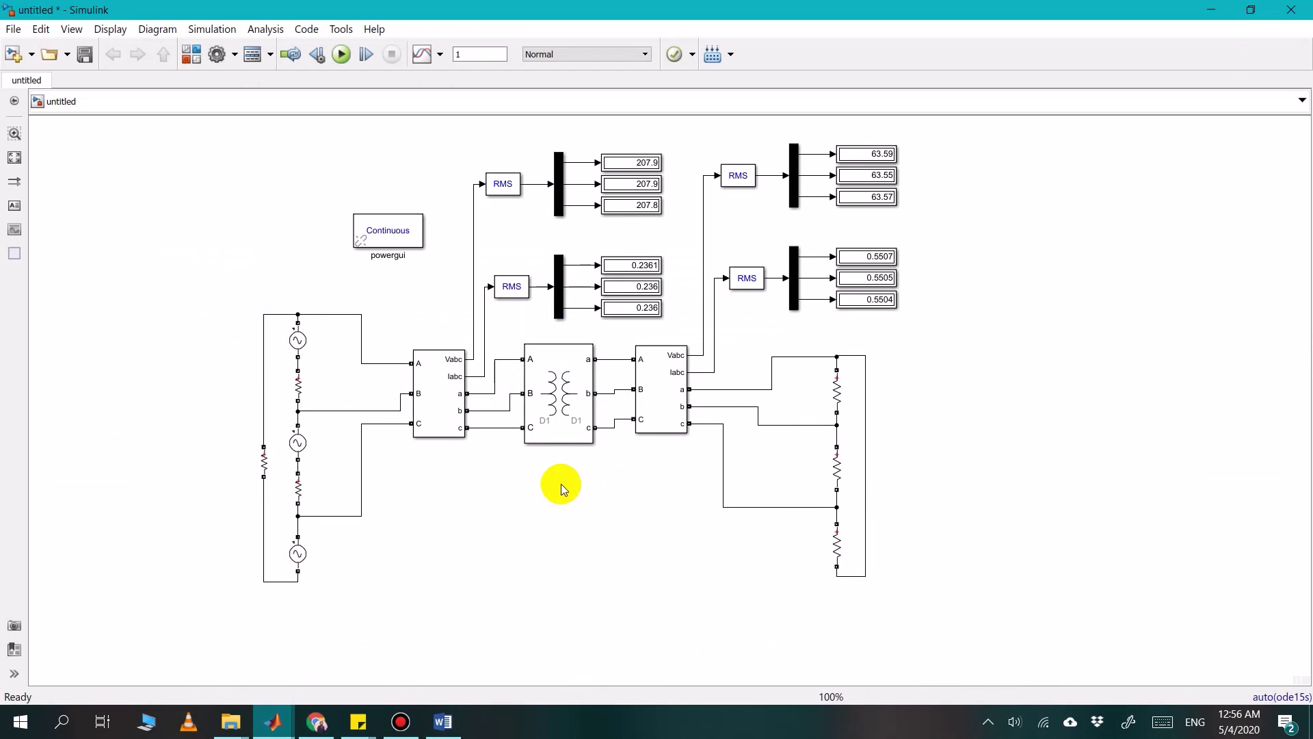
Set the uppermost voltage source's peak amplitude to 120*sqrt(2) V
{"action": "left_click", "coordinate": [299, 351]}
{"action": "double_click", "coordinate": [299, 353]}
{"action": "triple_click", "coordinate": [456, 291]}
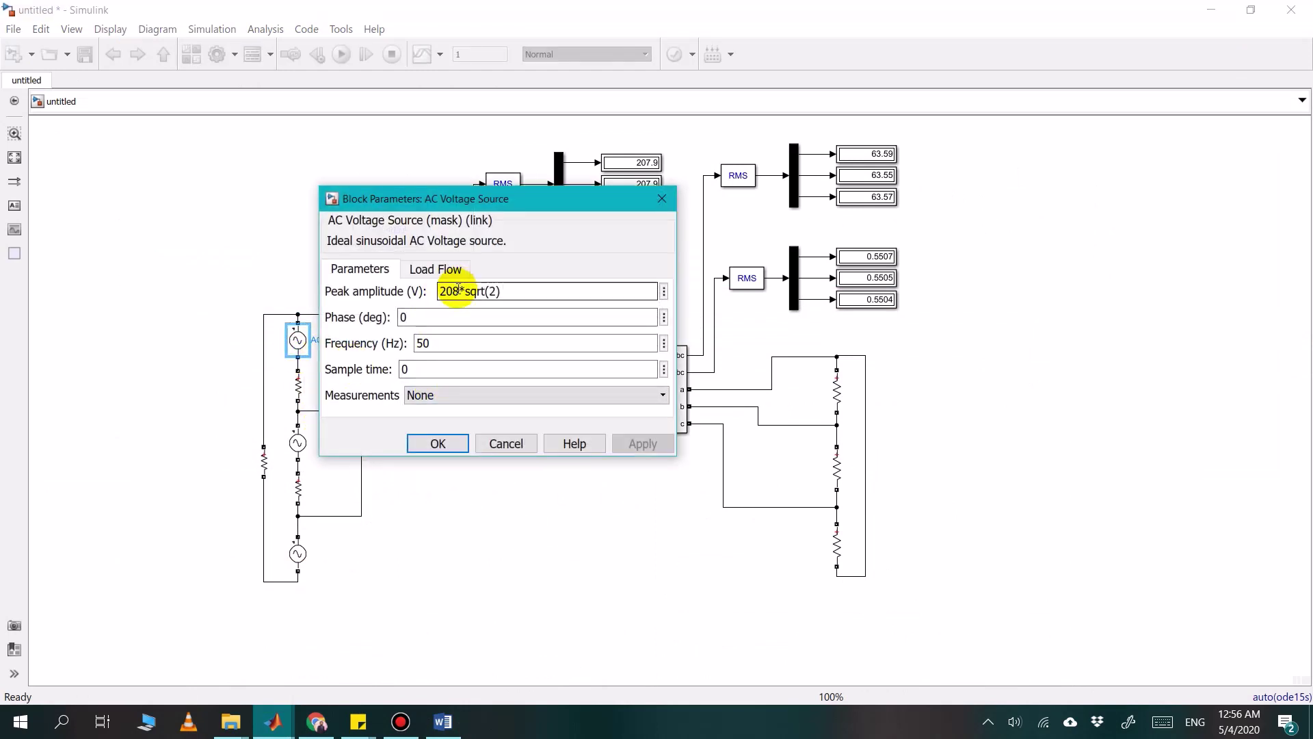
{"action": "left_click", "coordinate": [457, 291]}
{"action": "key", "text": "BackSpace"}
{"action": "key", "text": "BackSpace"}
{"action": "key", "text": "BackSpace"}
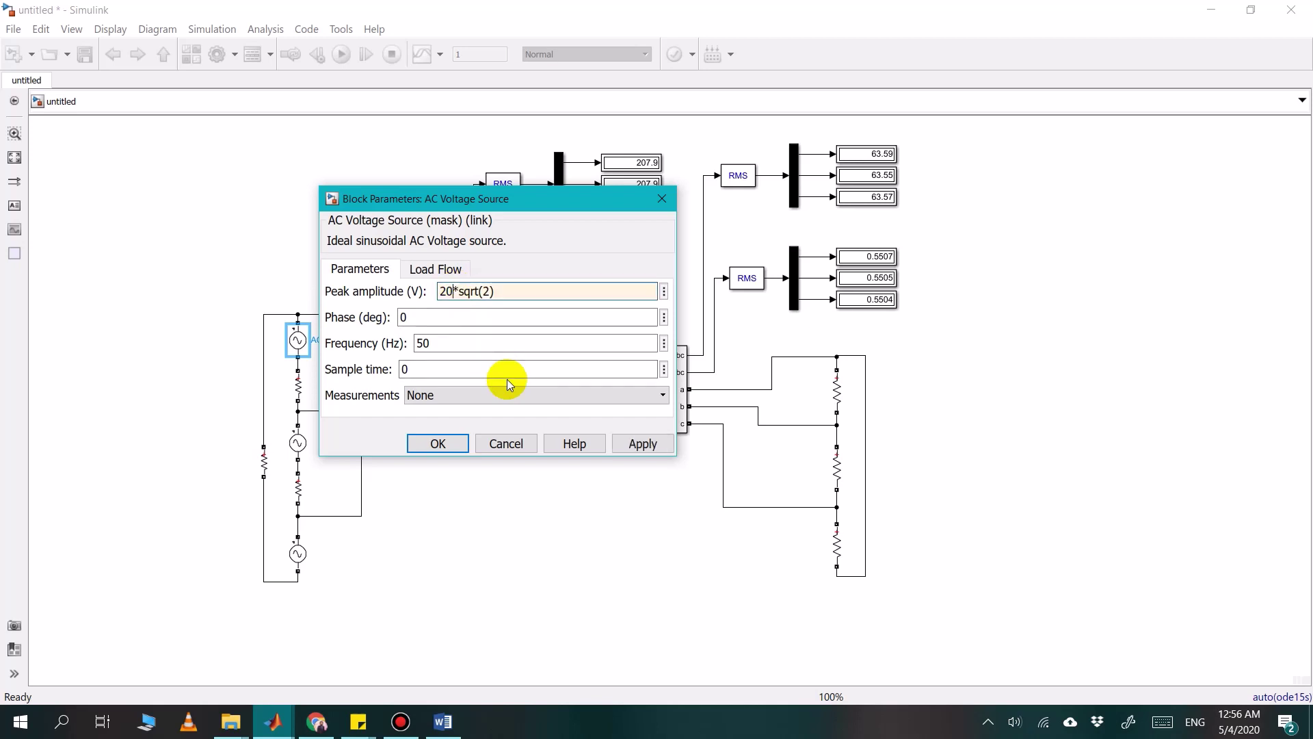
{"action": "type", "text": "120"}
{"action": "key", "text": "Return"}
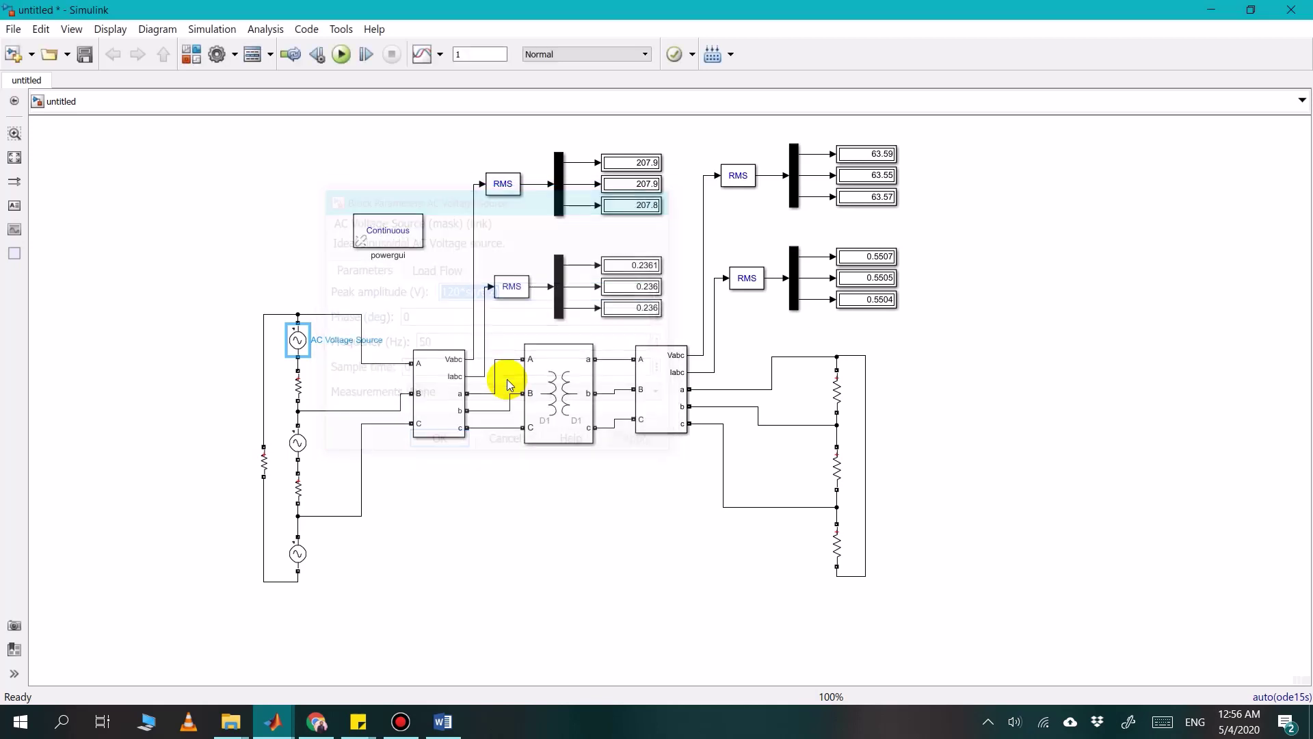
Set the peak amplitude of the middle and lowest voltage sources to 120*sqrt(2) V
{"action": "double_click", "coordinate": [297, 443]}
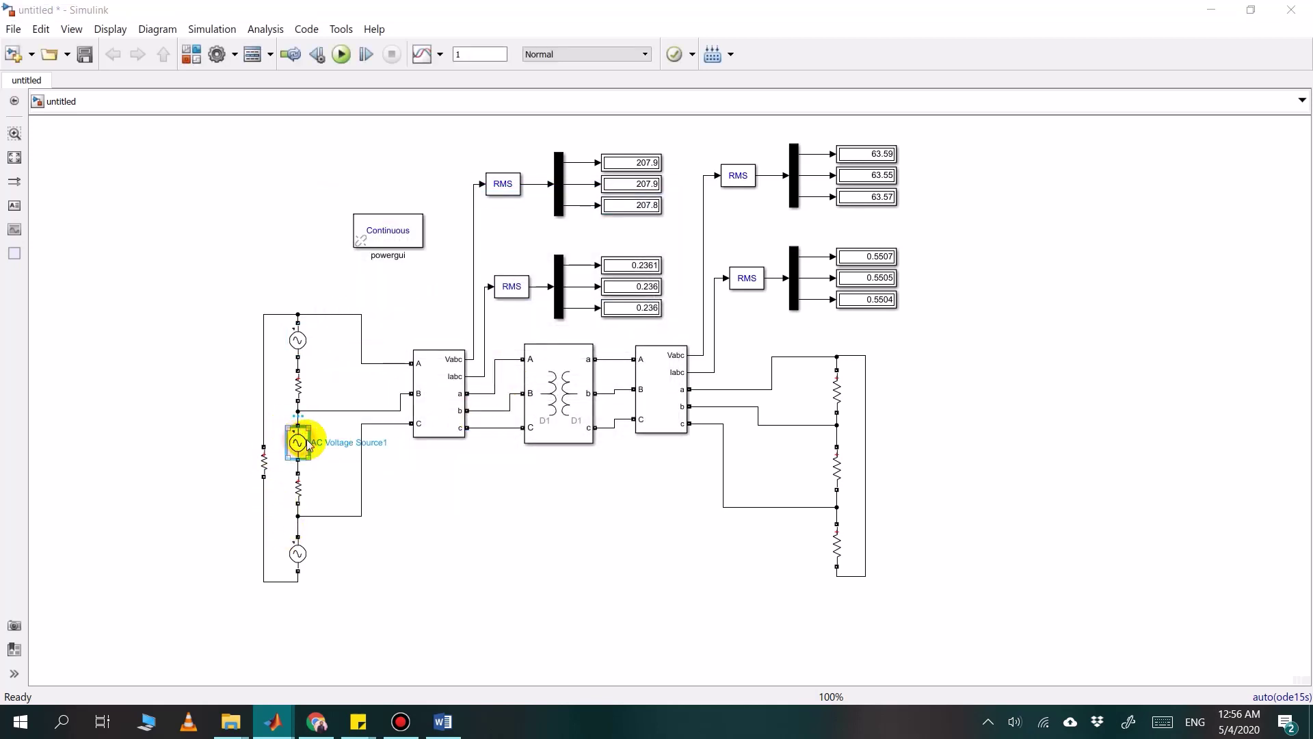
{"action": "double_click", "coordinate": [450, 393]}
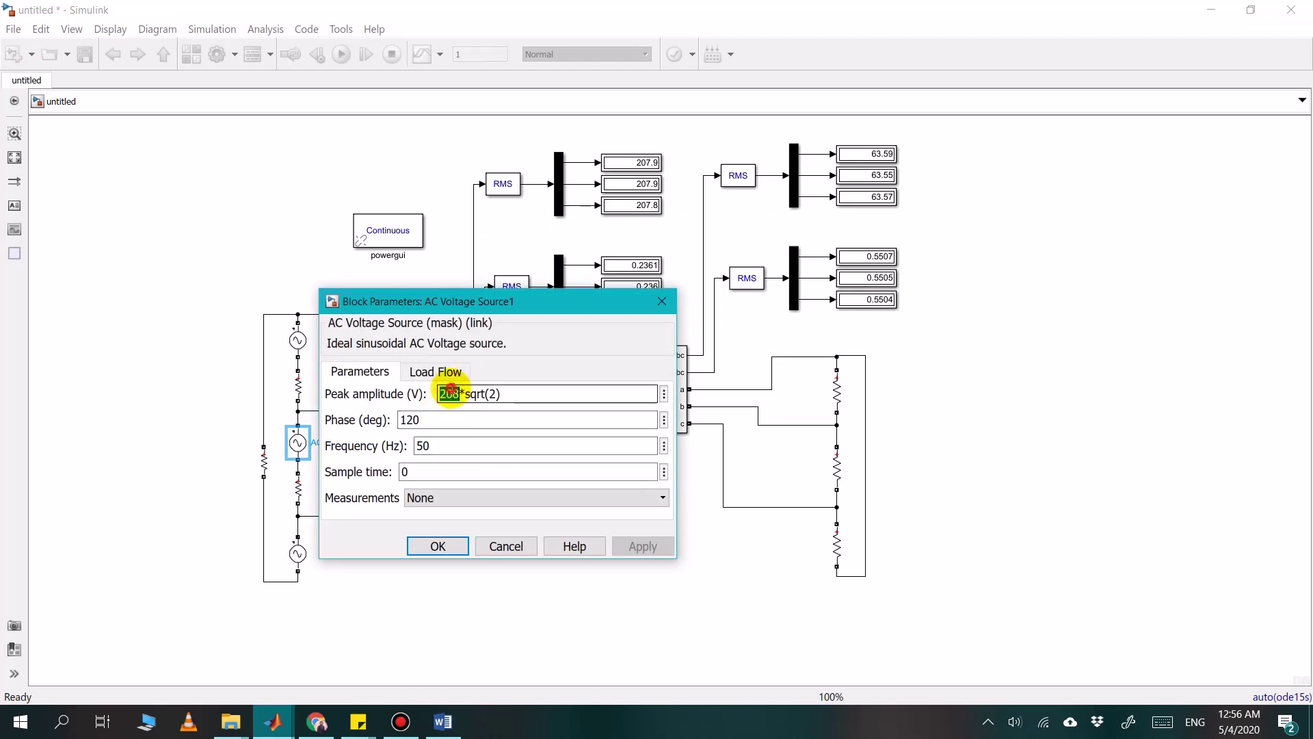
{"action": "type", "text": "120"}
{"action": "key", "text": "Return"}
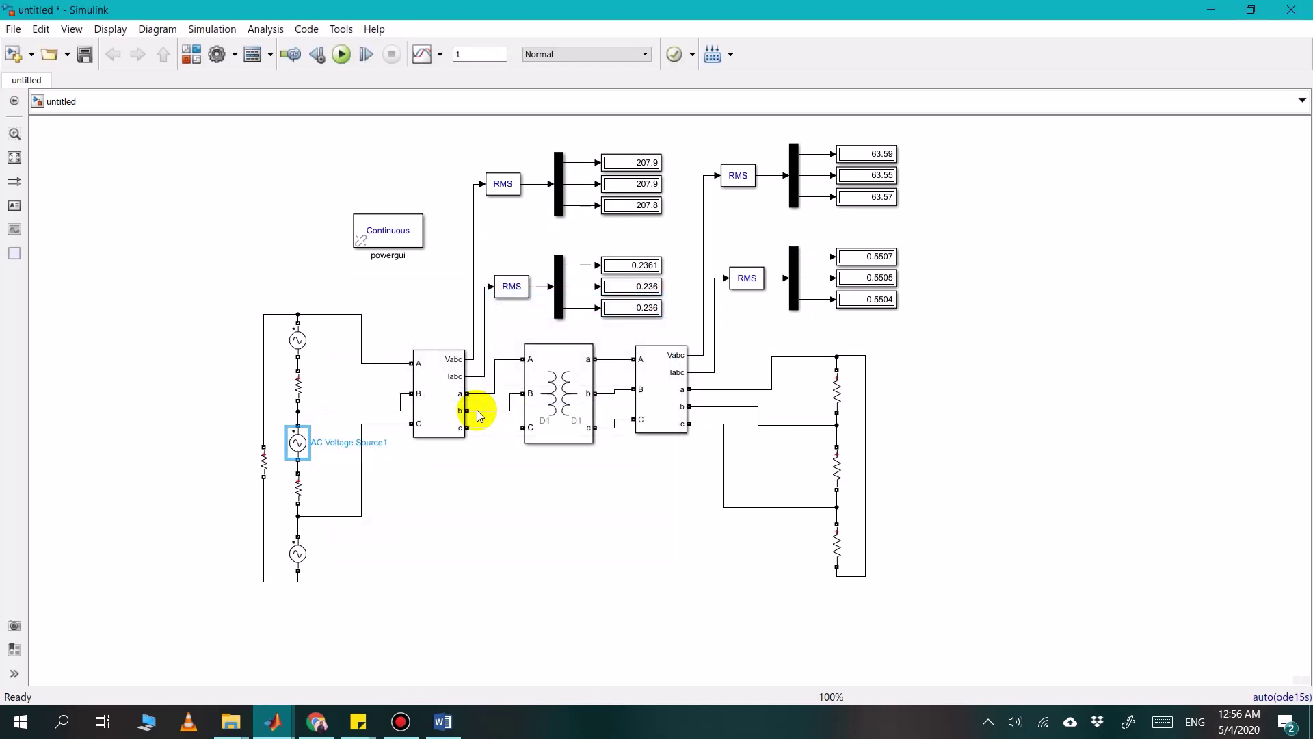
{"action": "double_click", "coordinate": [297, 552]}
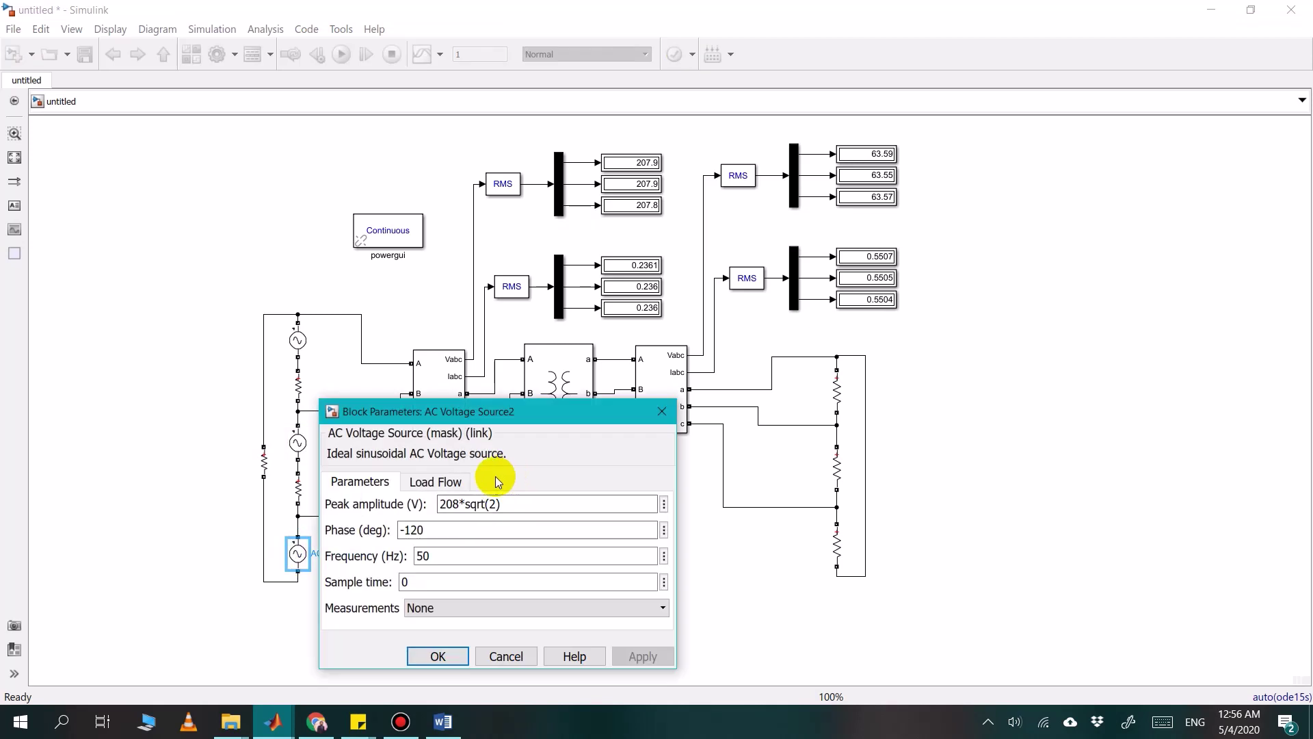
{"action": "double_click", "coordinate": [449, 504]}
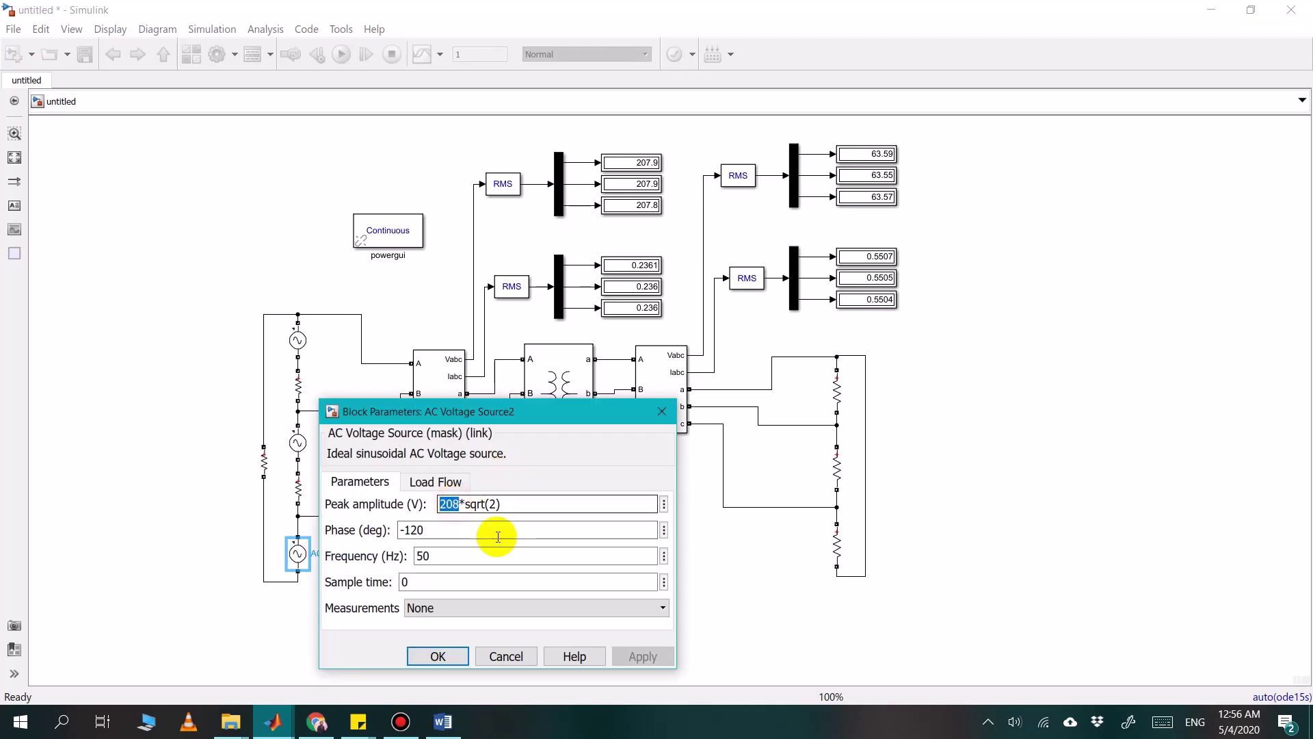
{"action": "type", "text": "120"}
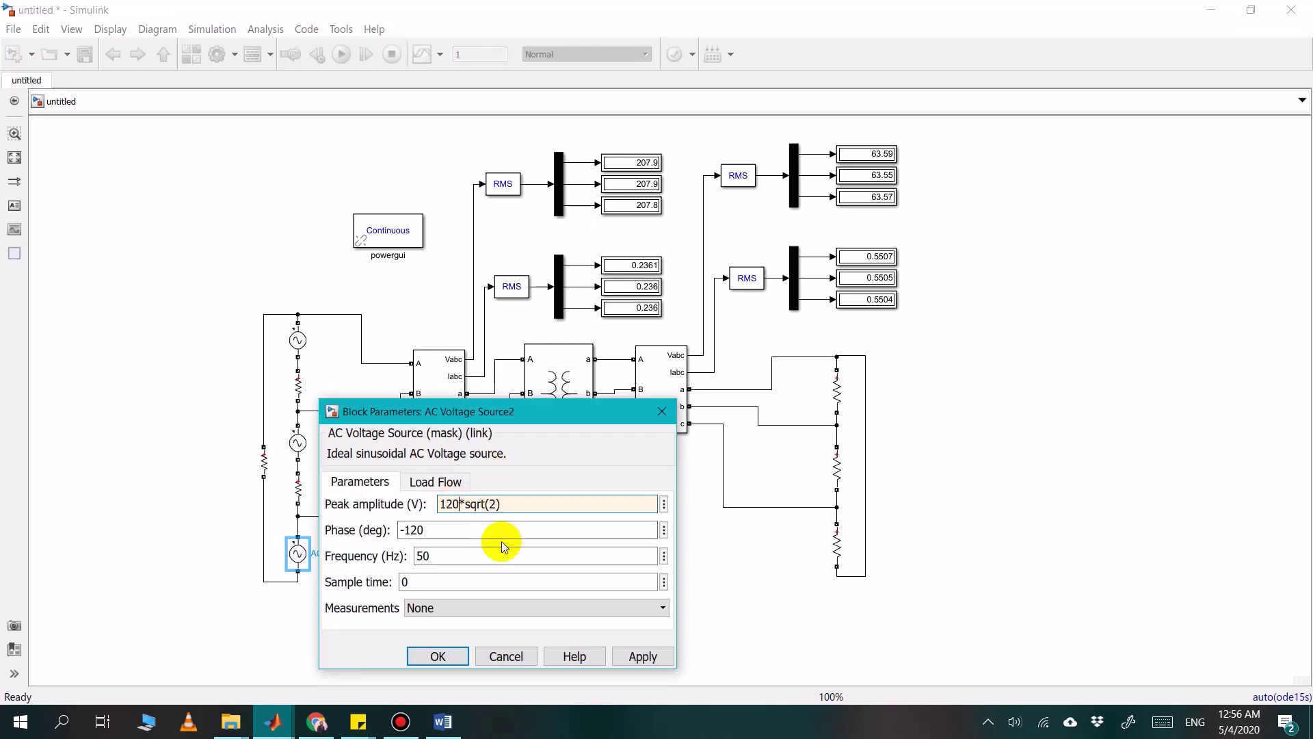
{"action": "key", "text": "Return"}
{"action": "left_click", "coordinate": [502, 530]}
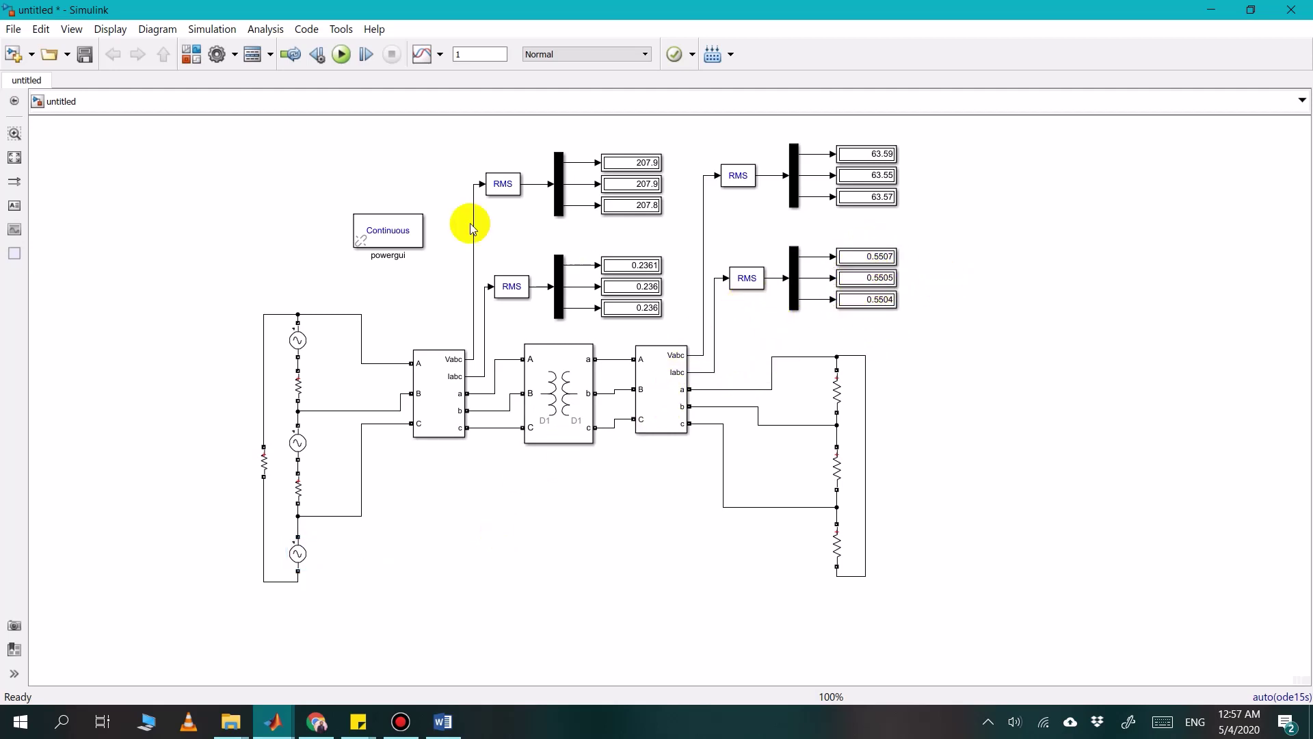
Run the simulation with the new source amplitudes and go to Table 5.2 for delta-delta readings in the Word lab document
{"action": "left_click", "coordinate": [341, 54]}
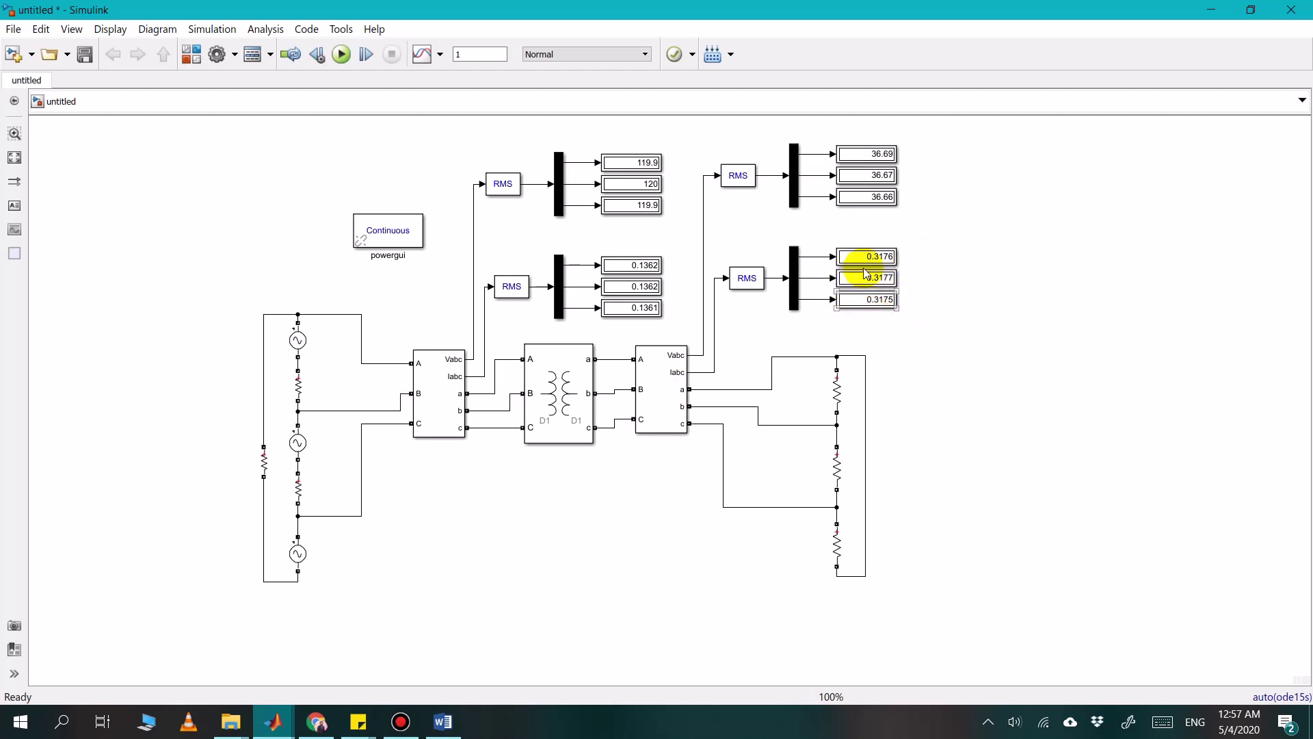
{"action": "left_click", "coordinate": [865, 304]}
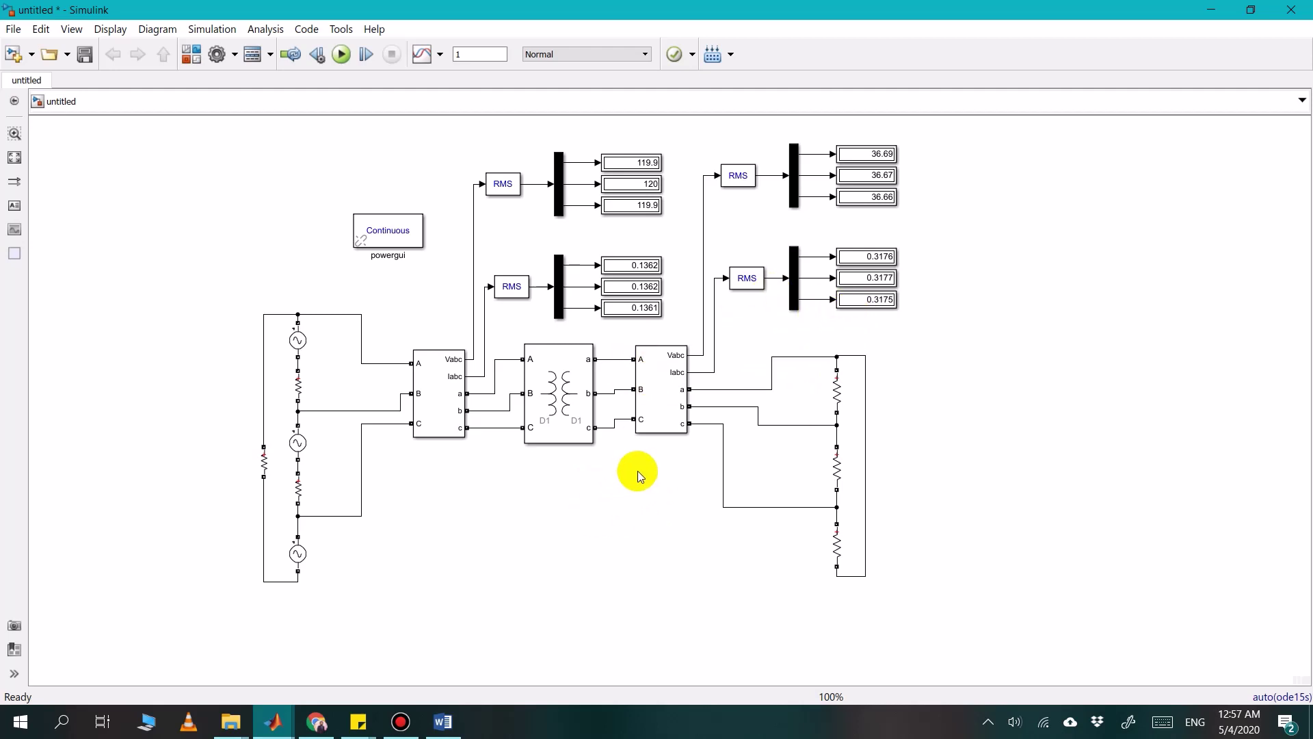
{"action": "left_click", "coordinate": [443, 722]}
{"action": "scroll", "coordinate": [832, 420], "scroll_direction": "down", "scroll_amount": 5}
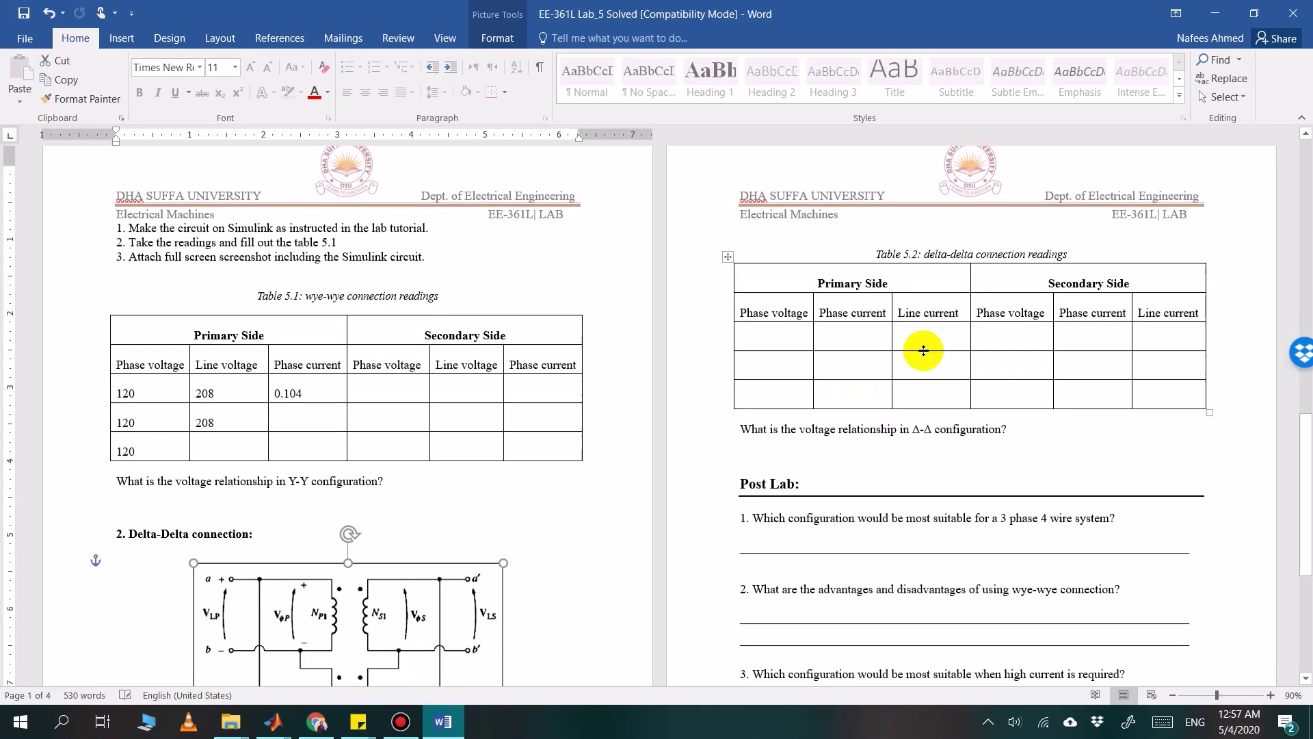
Enter 208 as the primary-side phase voltage in the first two reading rows of Table 5.2
{"action": "left_click", "coordinate": [936, 313]}
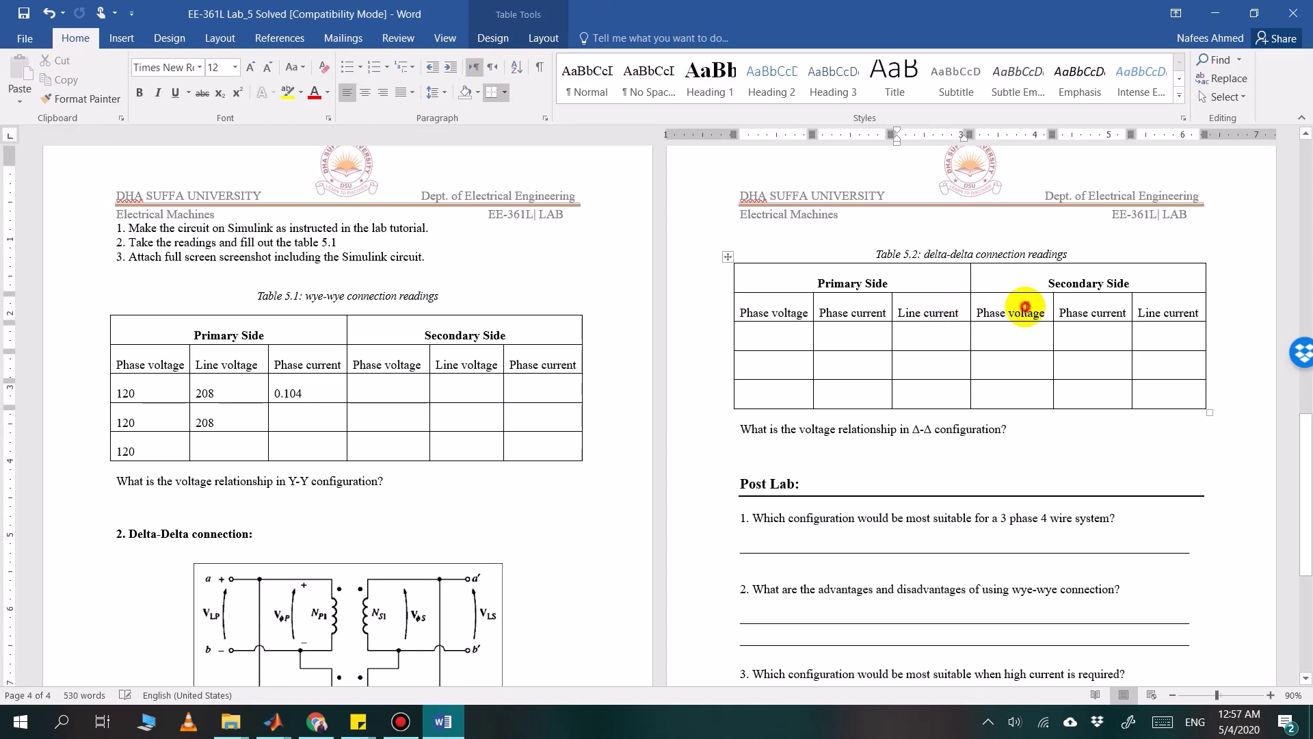
{"action": "left_click", "coordinate": [1025, 308]}
{"action": "left_click", "coordinate": [941, 311]}
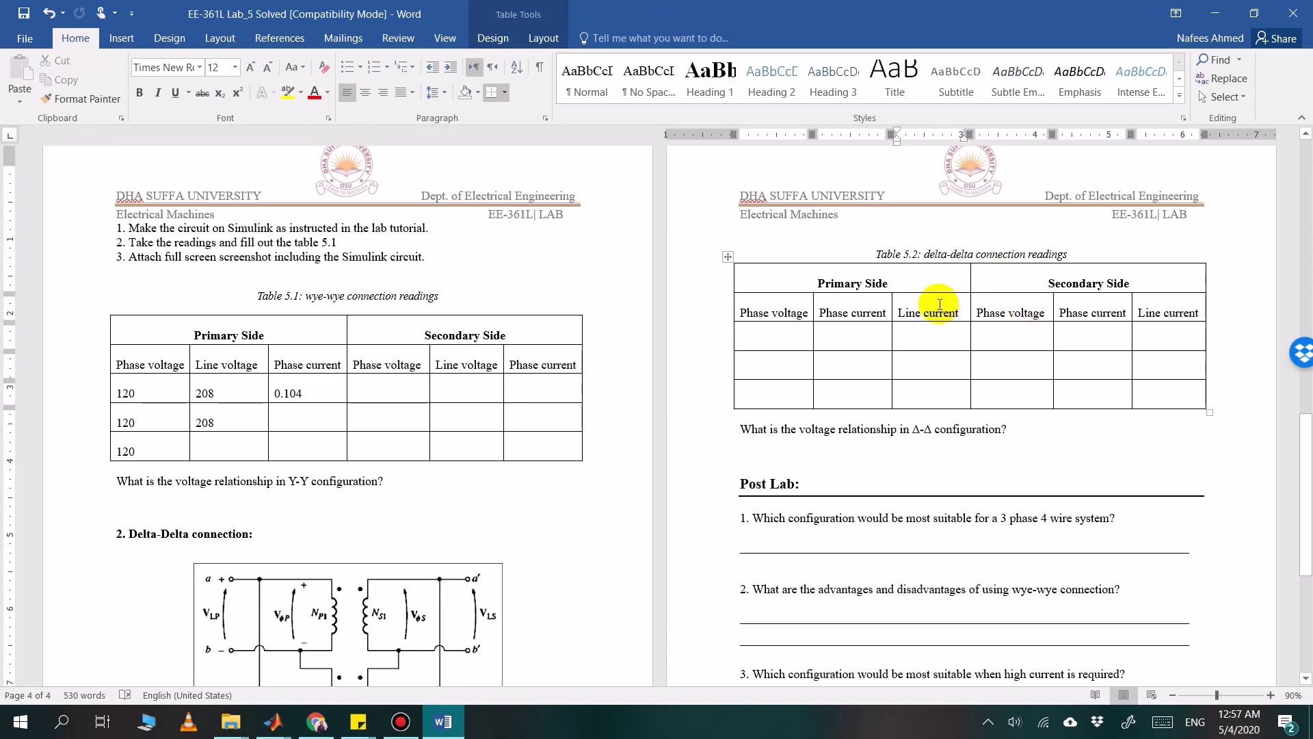
{"action": "left_click", "coordinate": [988, 305]}
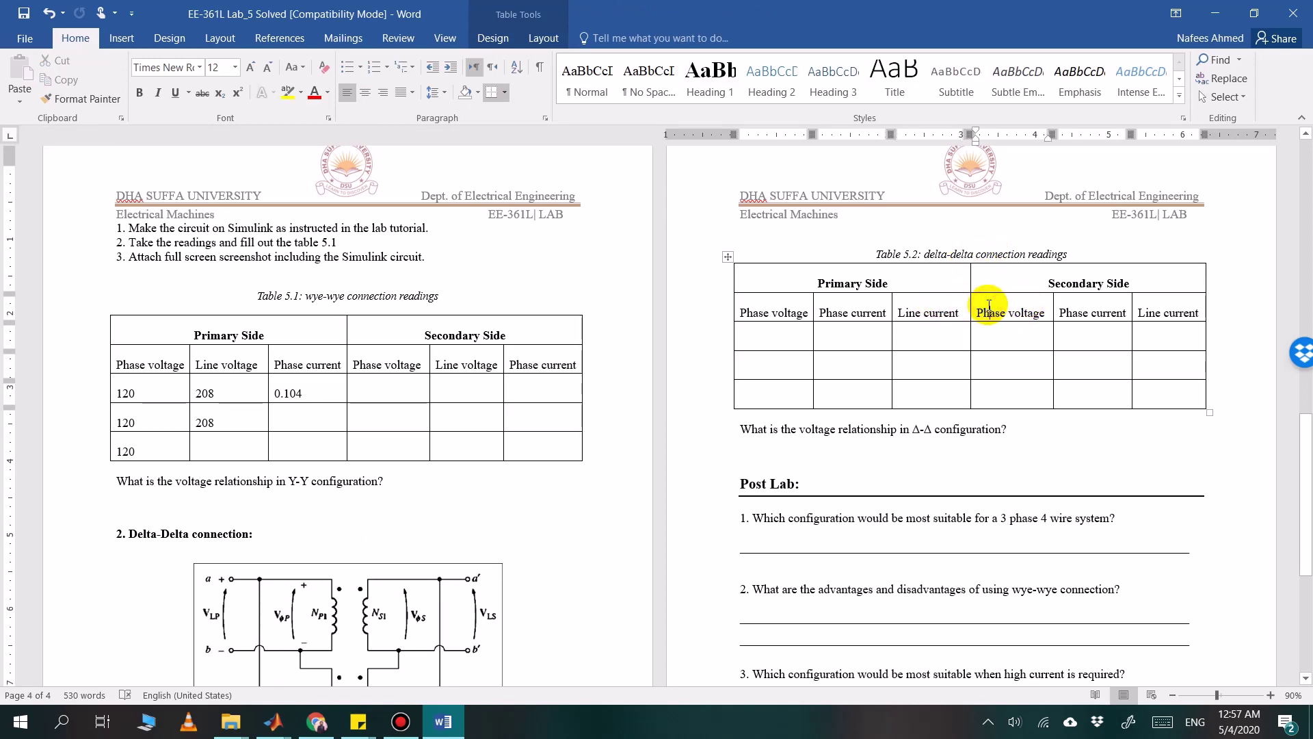
{"action": "left_click", "coordinate": [904, 313]}
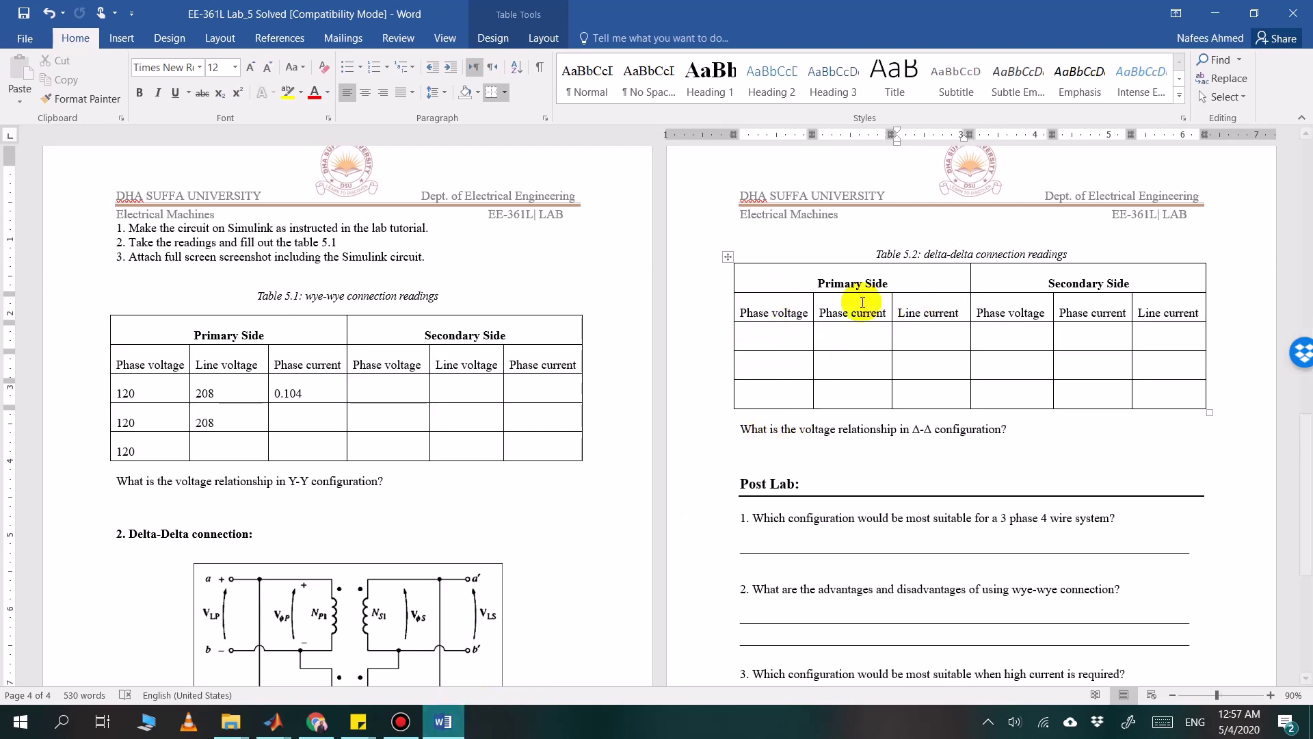
{"action": "left_click", "coordinate": [768, 345]}
{"action": "type", "text": "28"}
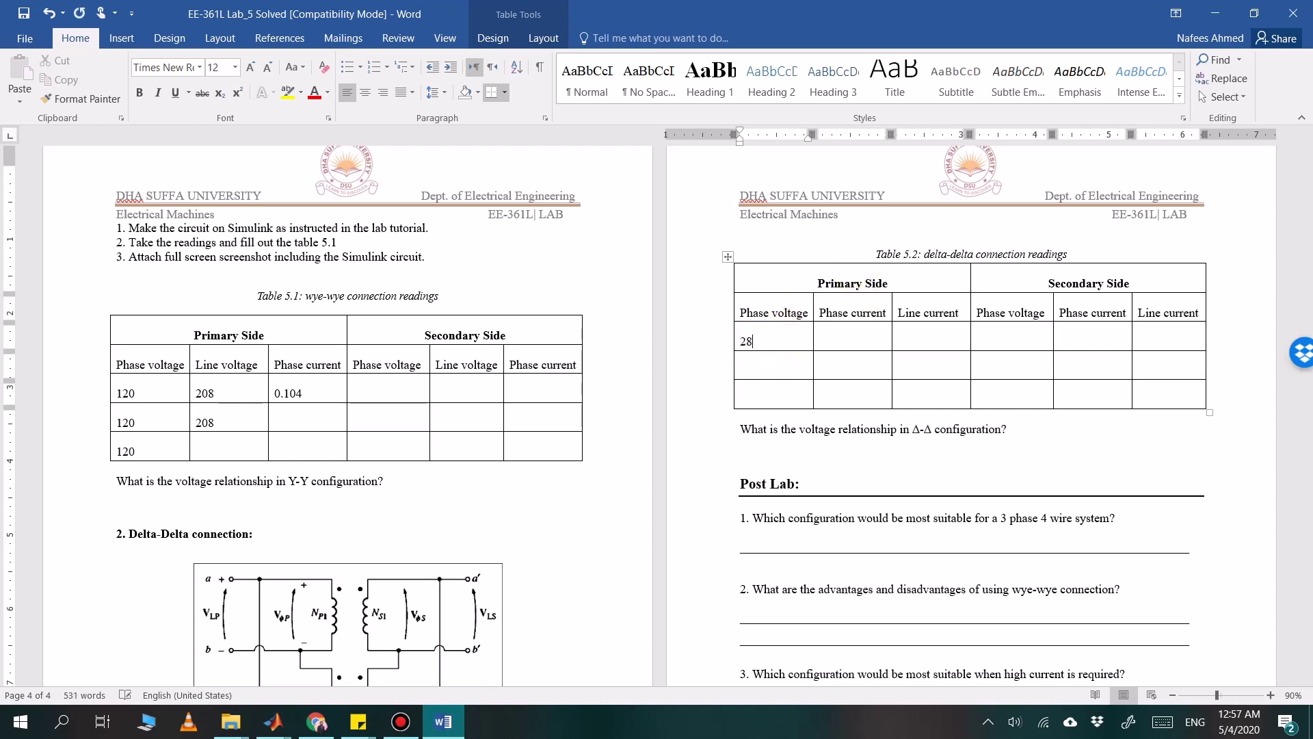
{"action": "type", "text": "8"}
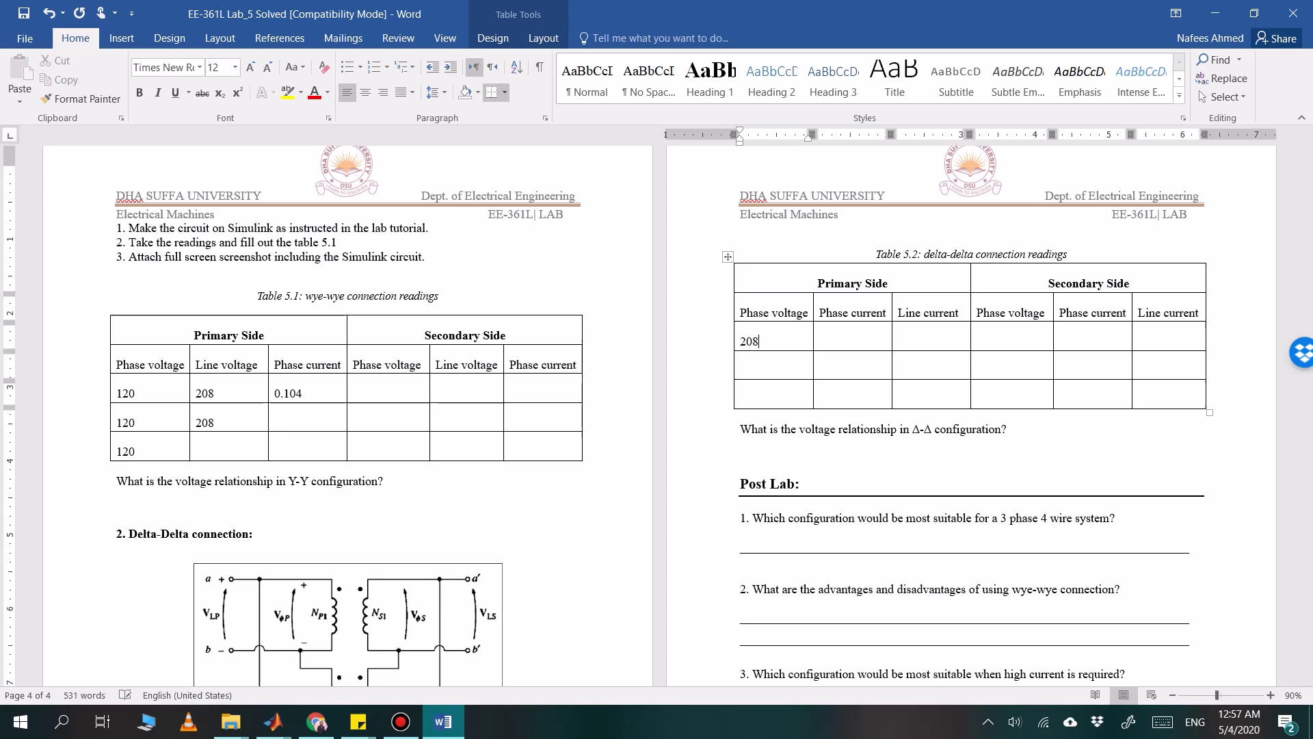
{"action": "left_click", "coordinate": [757, 363]}
{"action": "type", "text": "208"}
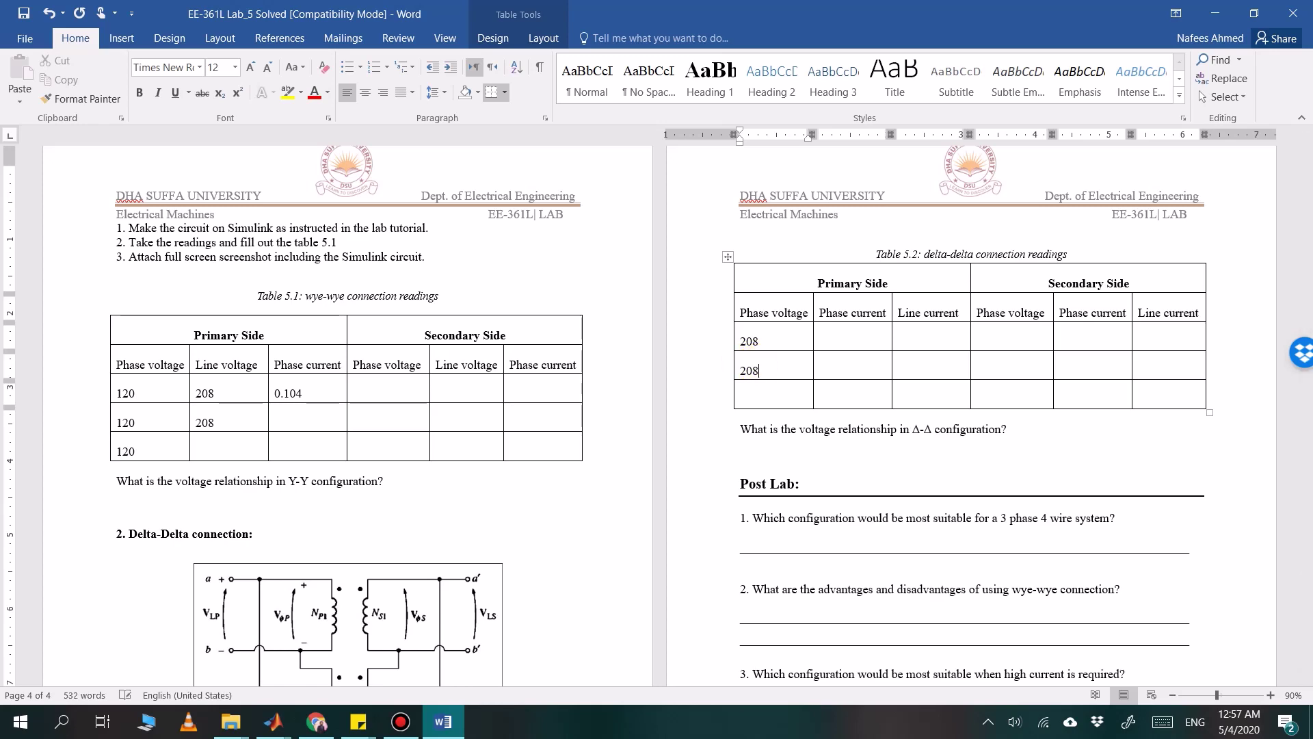
Switch to the Simulink model and check the voltage measurement setting of the secondary-side Three-Phase V-I Measurement block
{"action": "left_click", "coordinate": [457, 718]}
{"action": "left_click", "coordinate": [298, 339]}
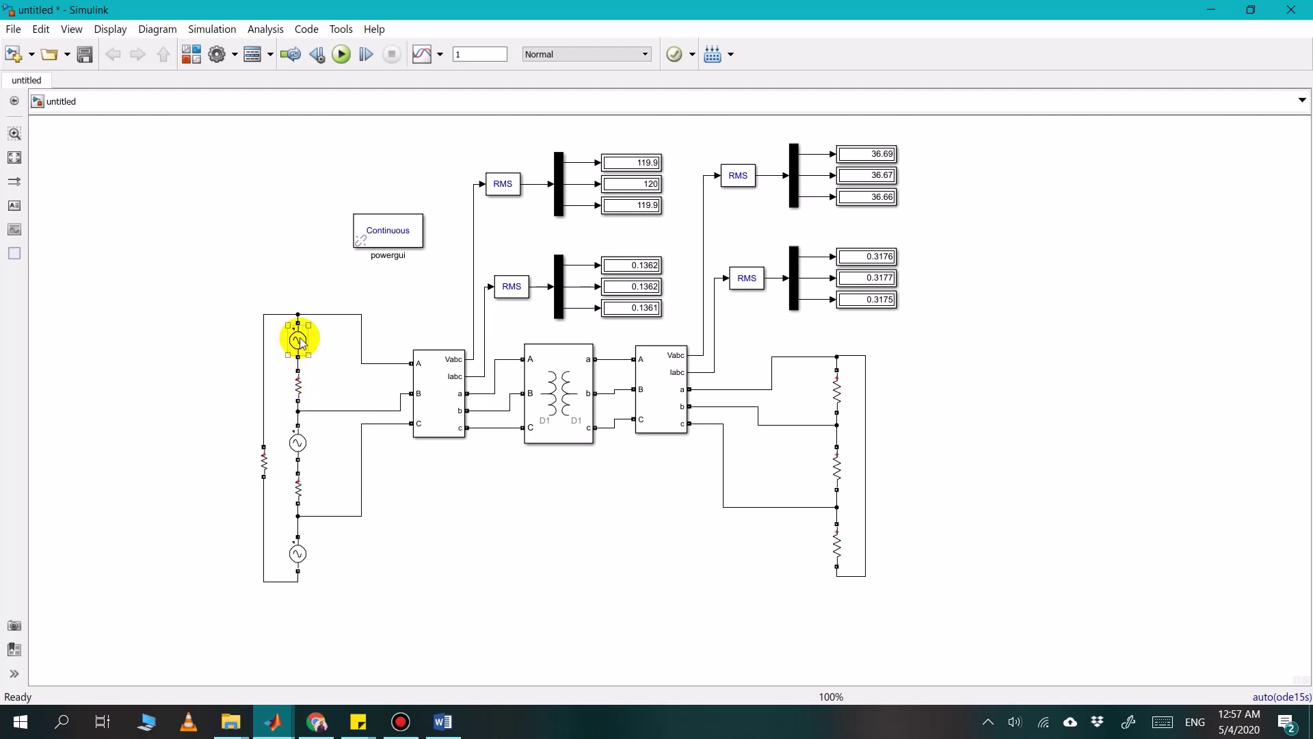
{"action": "left_click", "coordinate": [661, 410]}
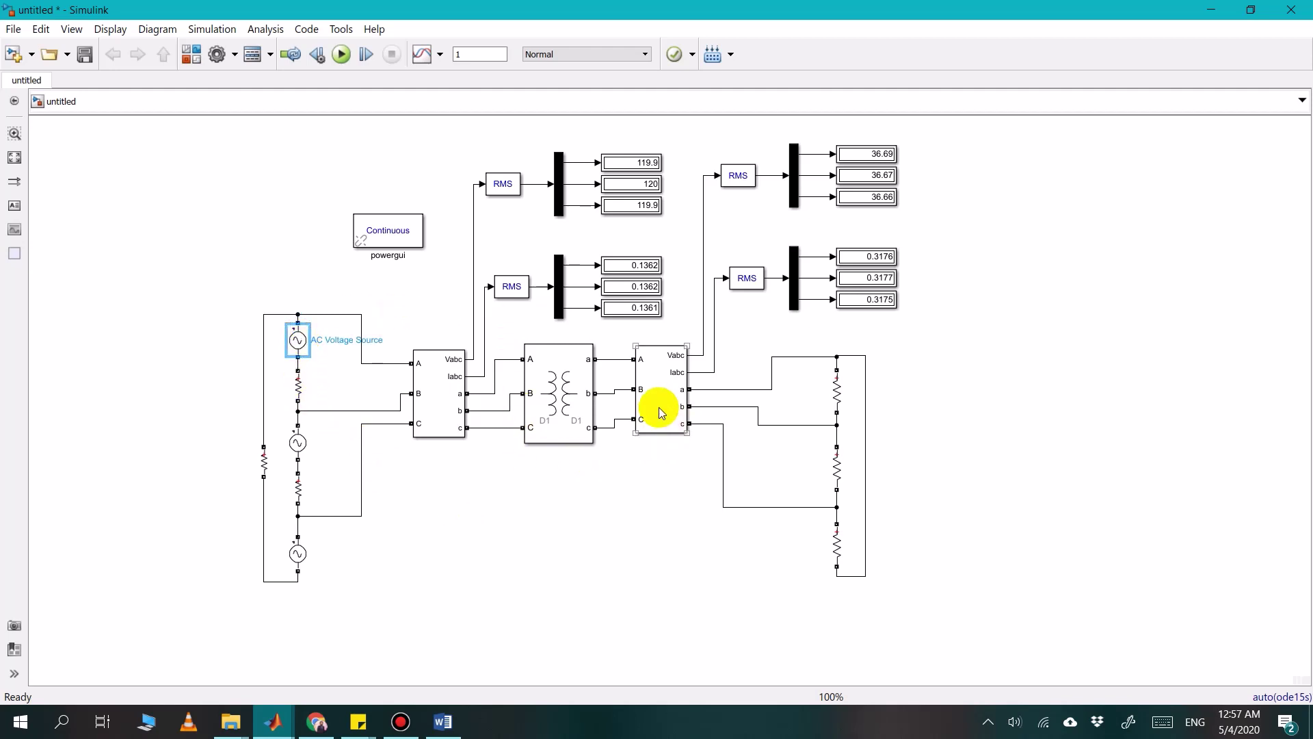
{"action": "double_click", "coordinate": [660, 411]}
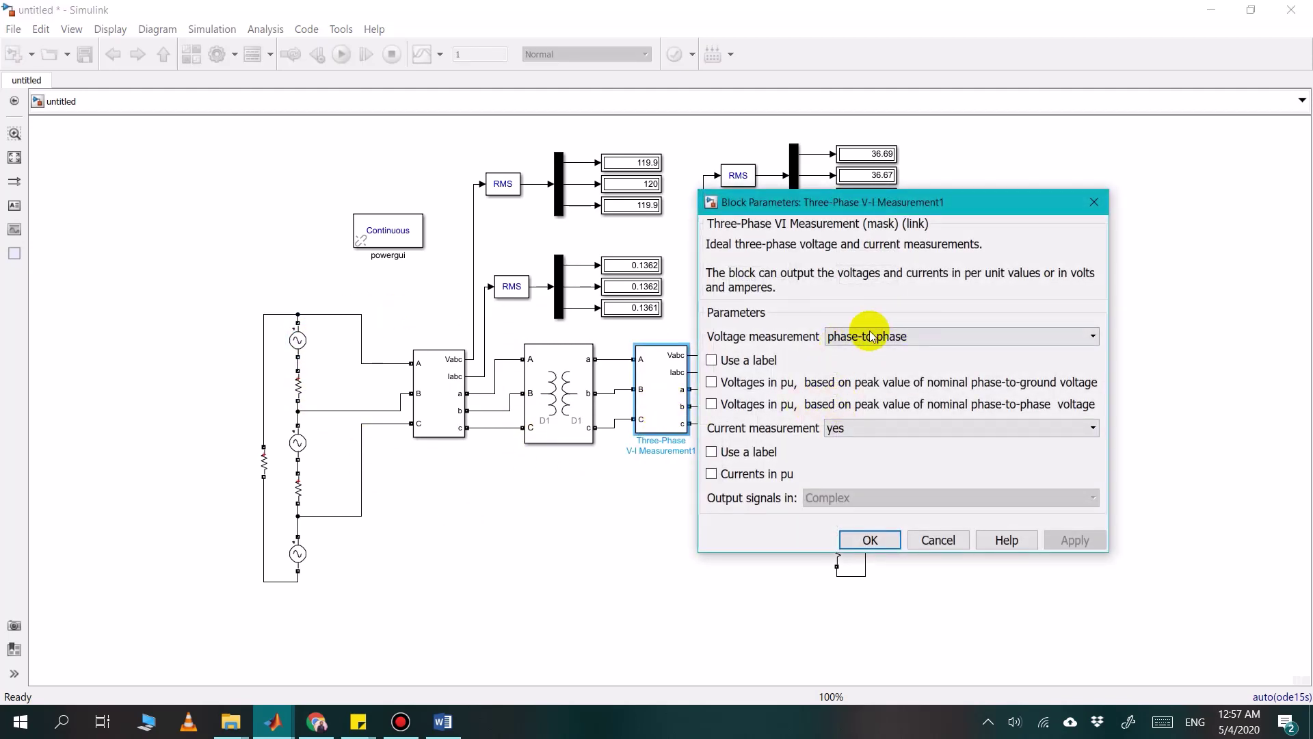
{"action": "left_click", "coordinate": [870, 541]}
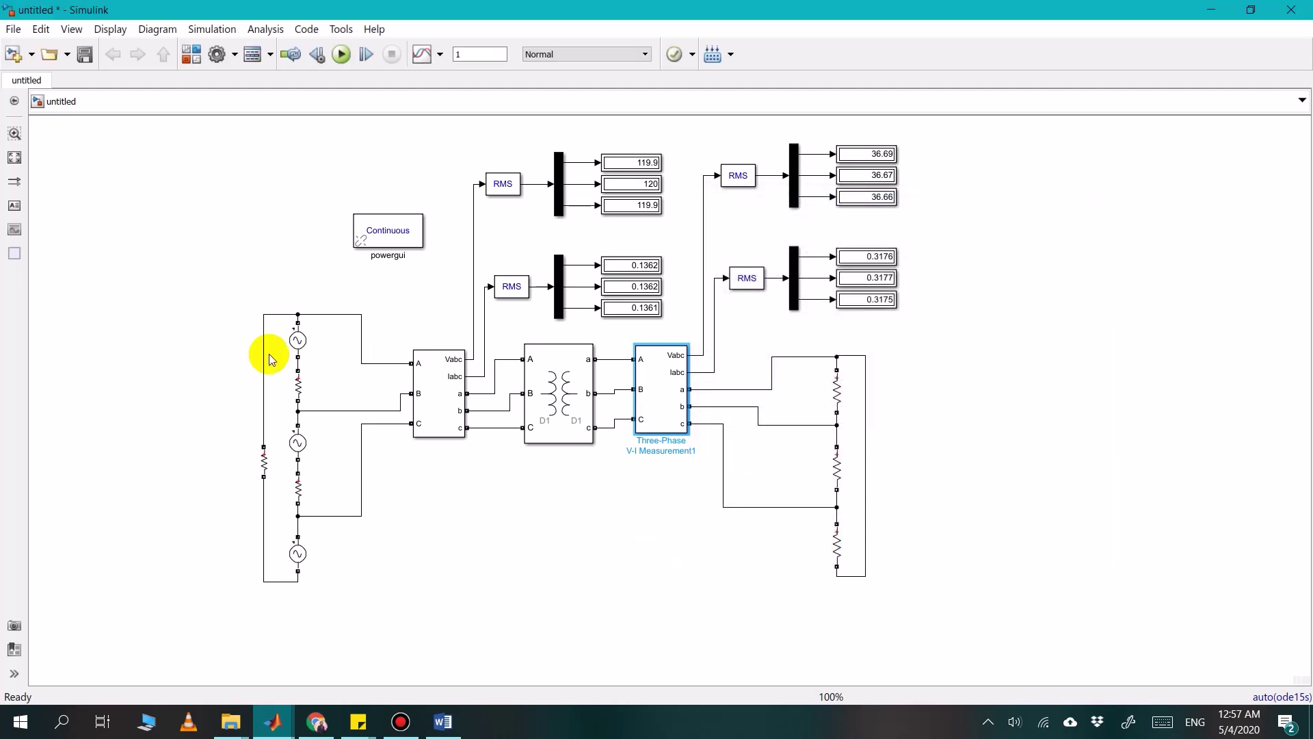
Set the uppermost AC voltage source's peak amplitude to 208*sqrt(2) V
{"action": "double_click", "coordinate": [309, 338]}
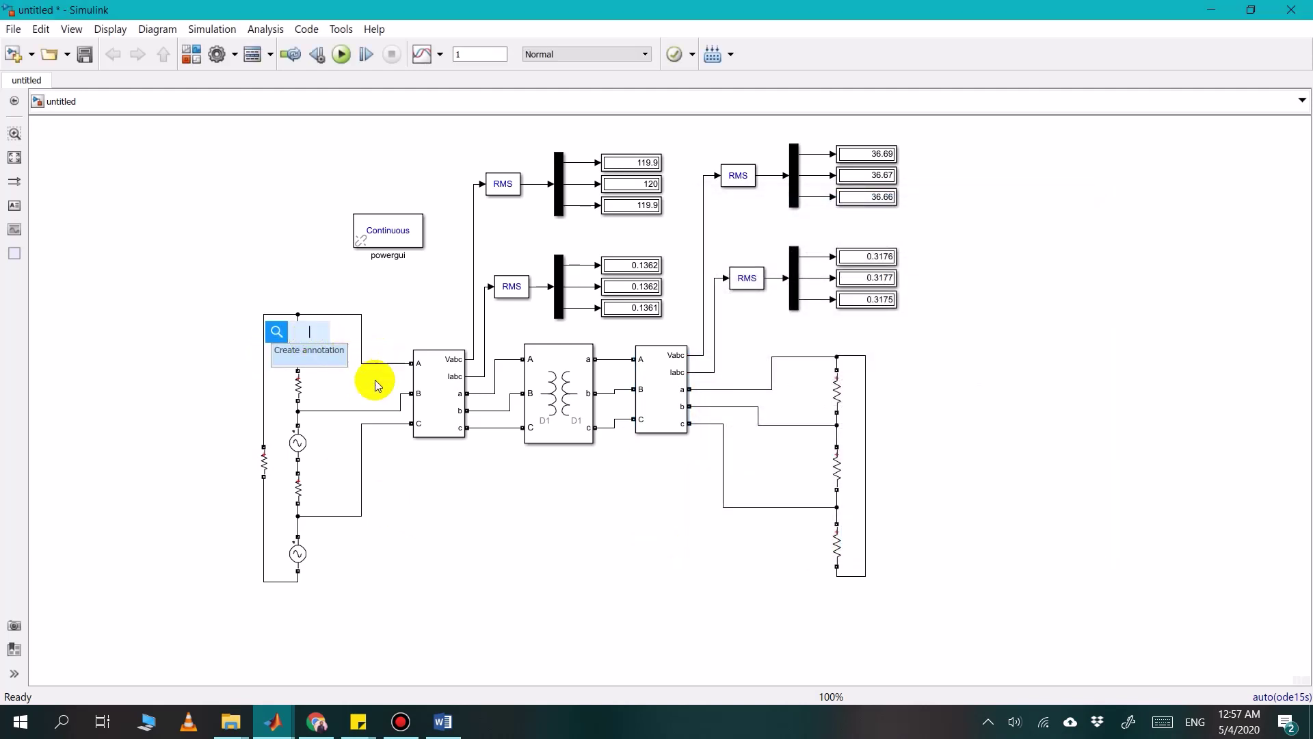
{"action": "left_click", "coordinate": [365, 389]}
{"action": "double_click", "coordinate": [300, 341]}
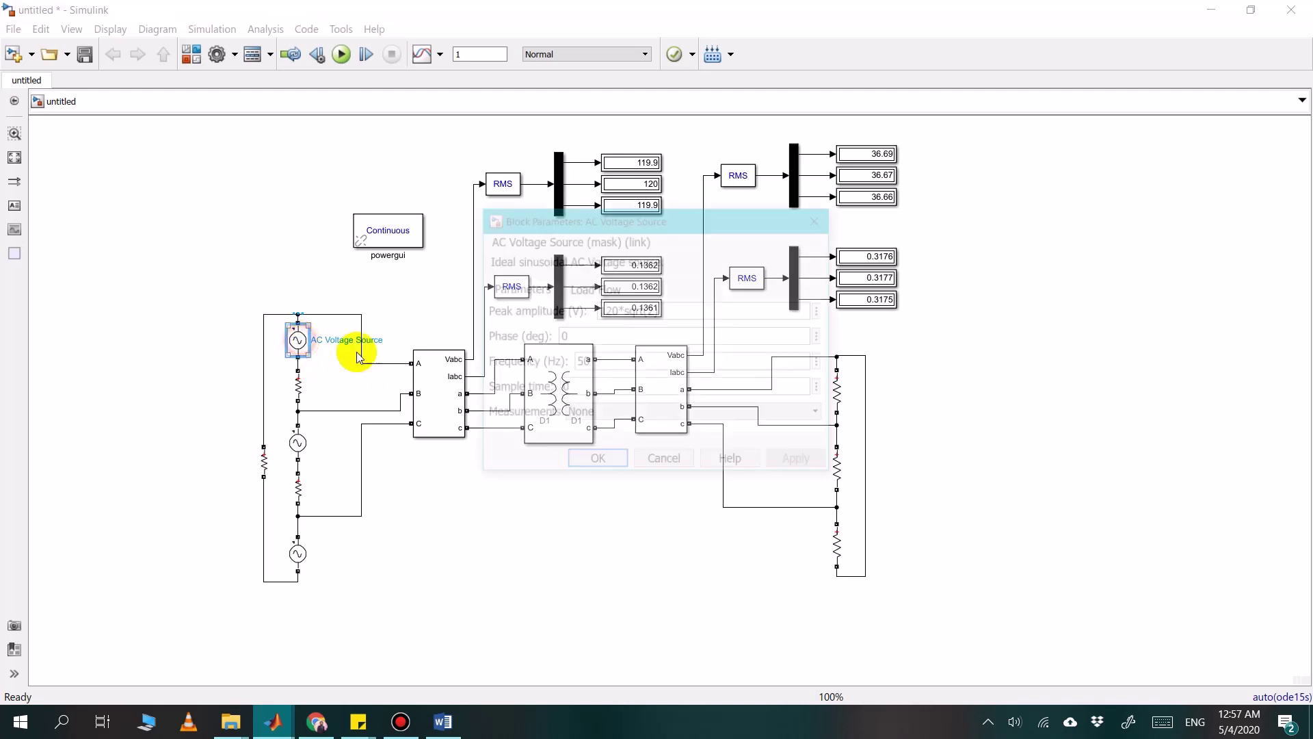
{"action": "triple_click", "coordinate": [451, 293]}
{"action": "double_click", "coordinate": [450, 292]}
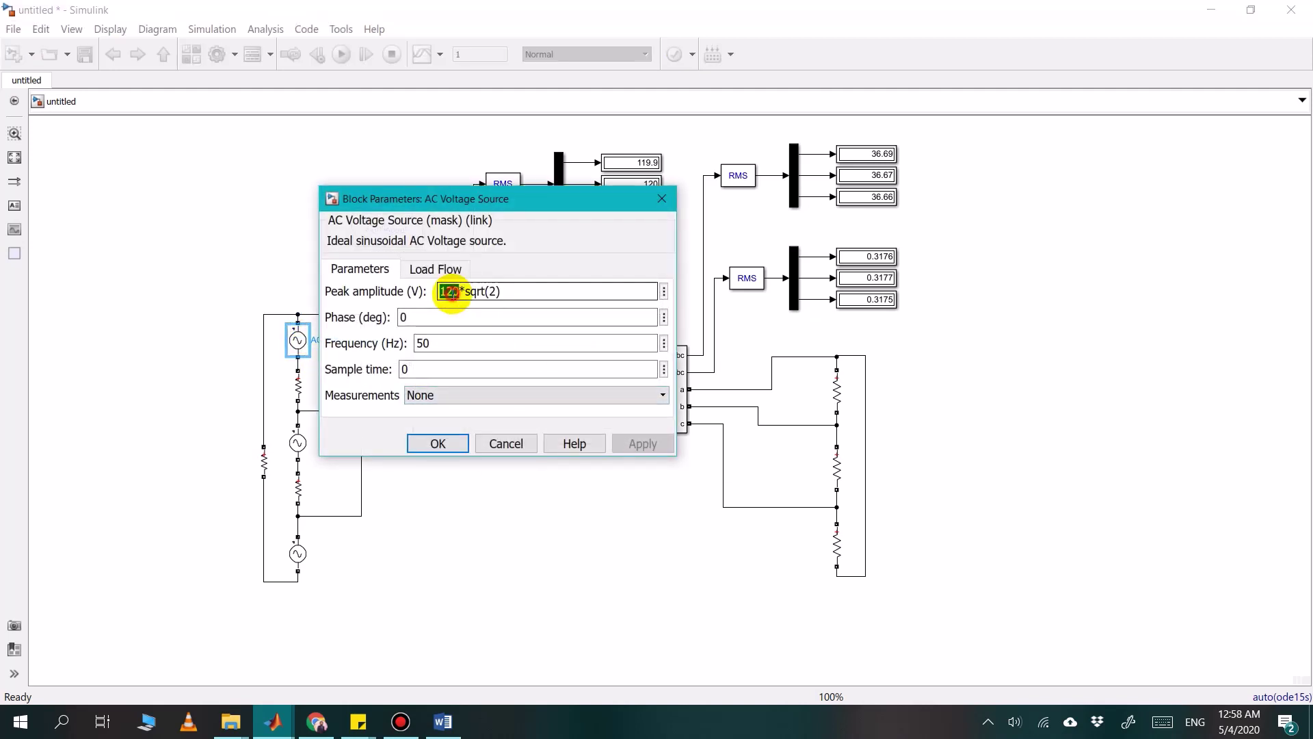
{"action": "type", "text": "20"}
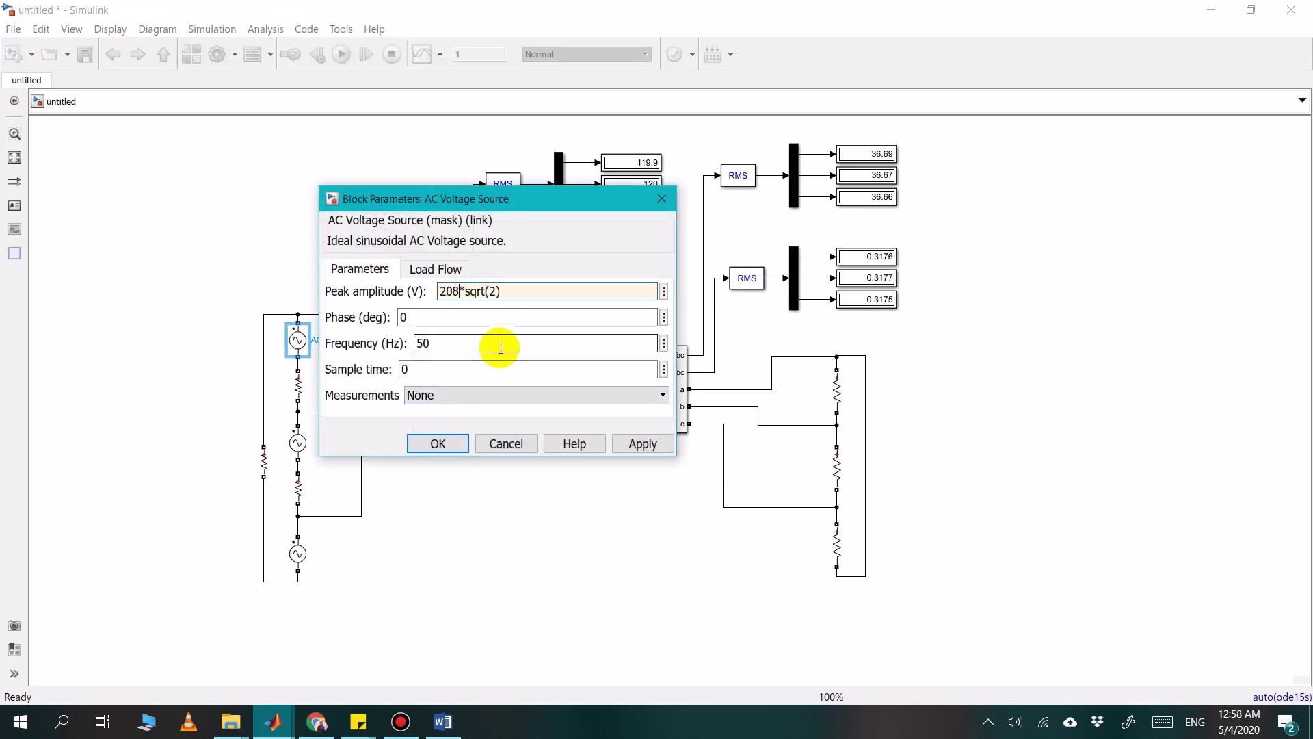
{"action": "type", "text": "8"}
{"action": "key", "text": "Return"}
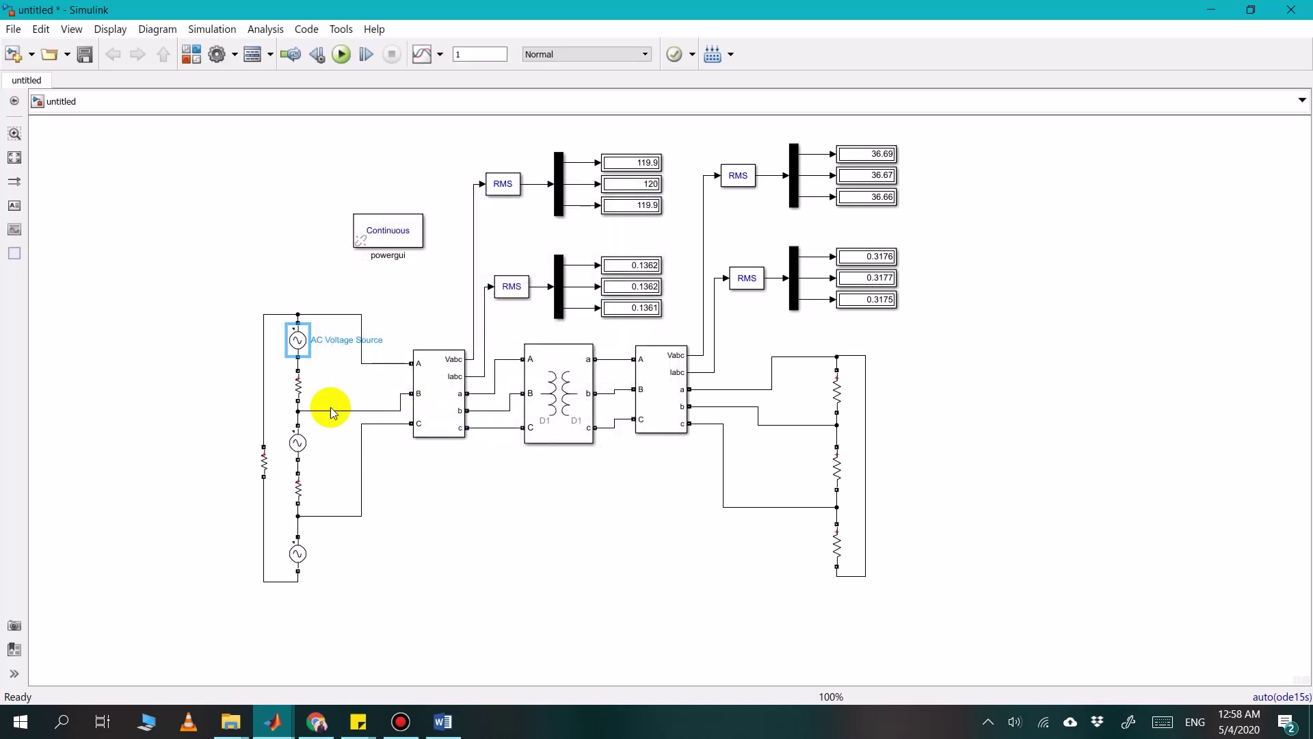
Set the middle AC voltage source's peak amplitude to 208*sqrt(2) V
{"action": "left_click", "coordinate": [302, 443]}
{"action": "double_click", "coordinate": [299, 443]}
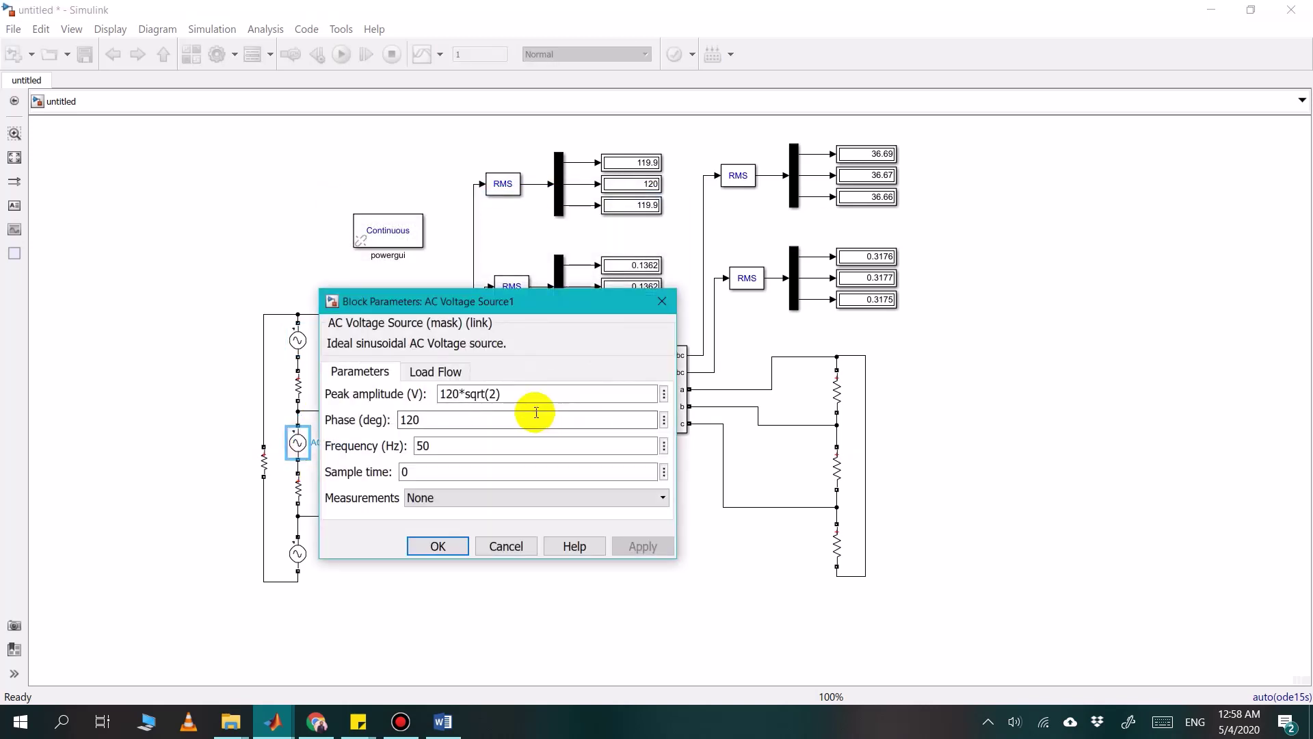
{"action": "triple_click", "coordinate": [455, 393]}
{"action": "double_click", "coordinate": [452, 393]}
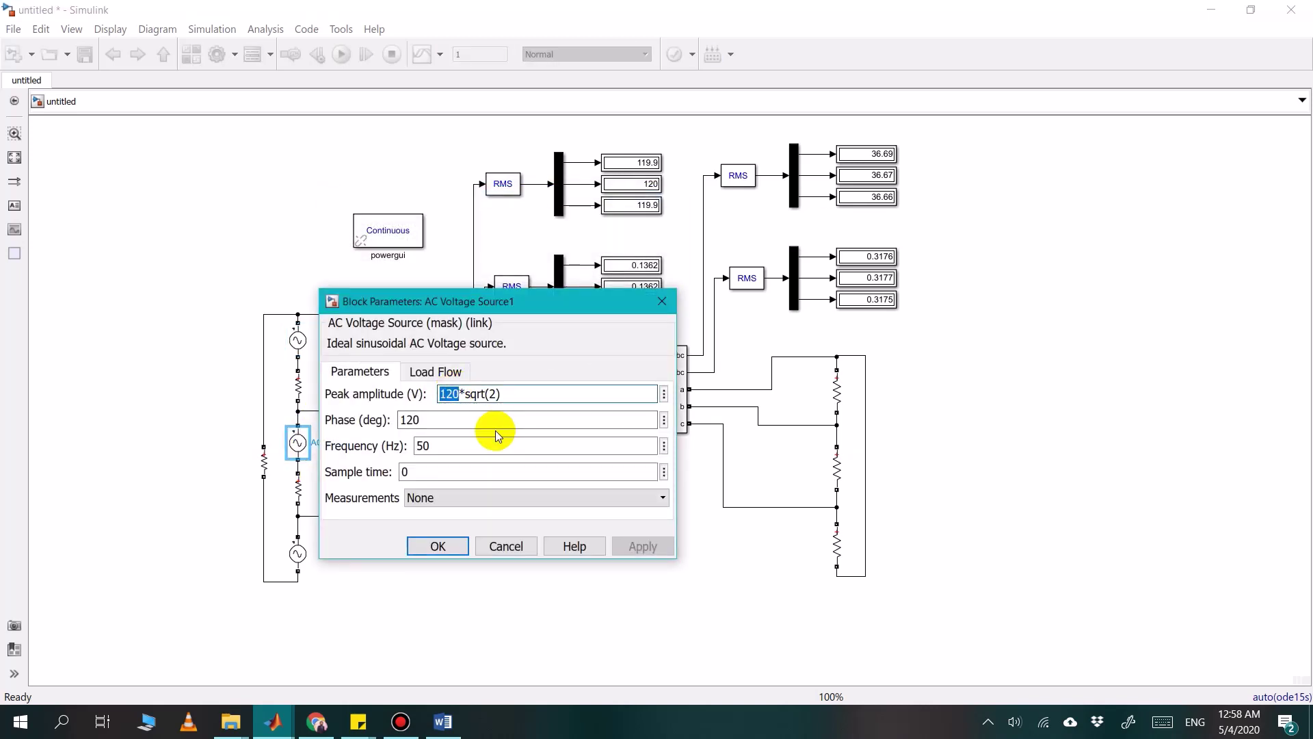
{"action": "type", "text": "208"}
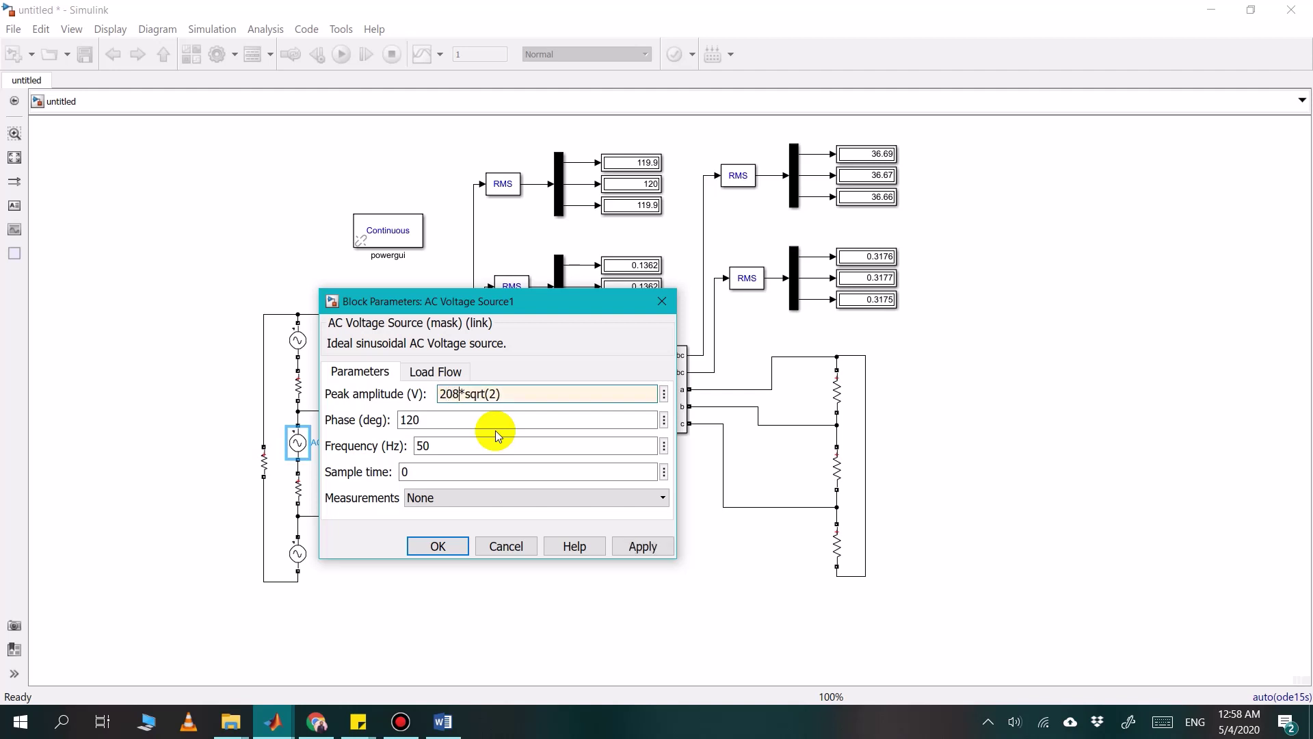
{"action": "key", "text": "Return"}
Set the lowest AC voltage source's peak amplitude to 208*sqrt(2) V
{"action": "left_click", "coordinate": [298, 552]}
{"action": "double_click", "coordinate": [298, 553]}
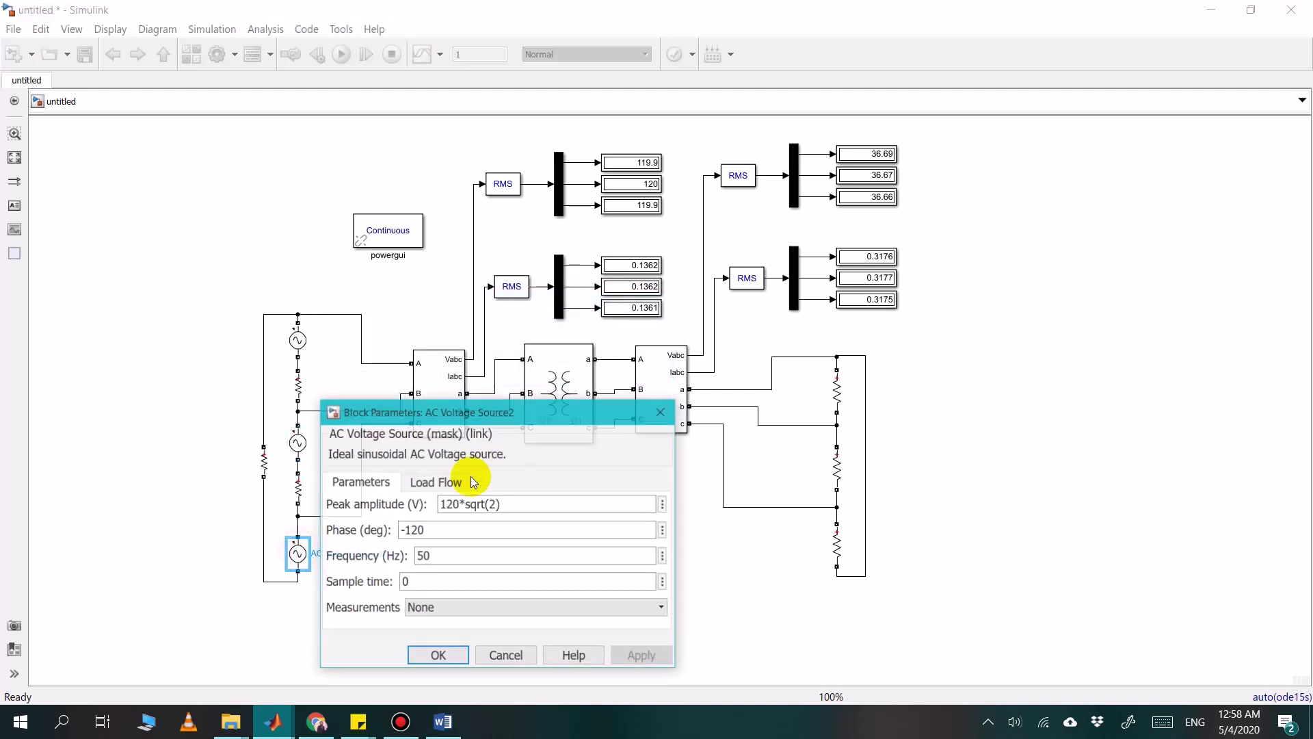
{"action": "triple_click", "coordinate": [455, 503]}
{"action": "double_click", "coordinate": [454, 503]}
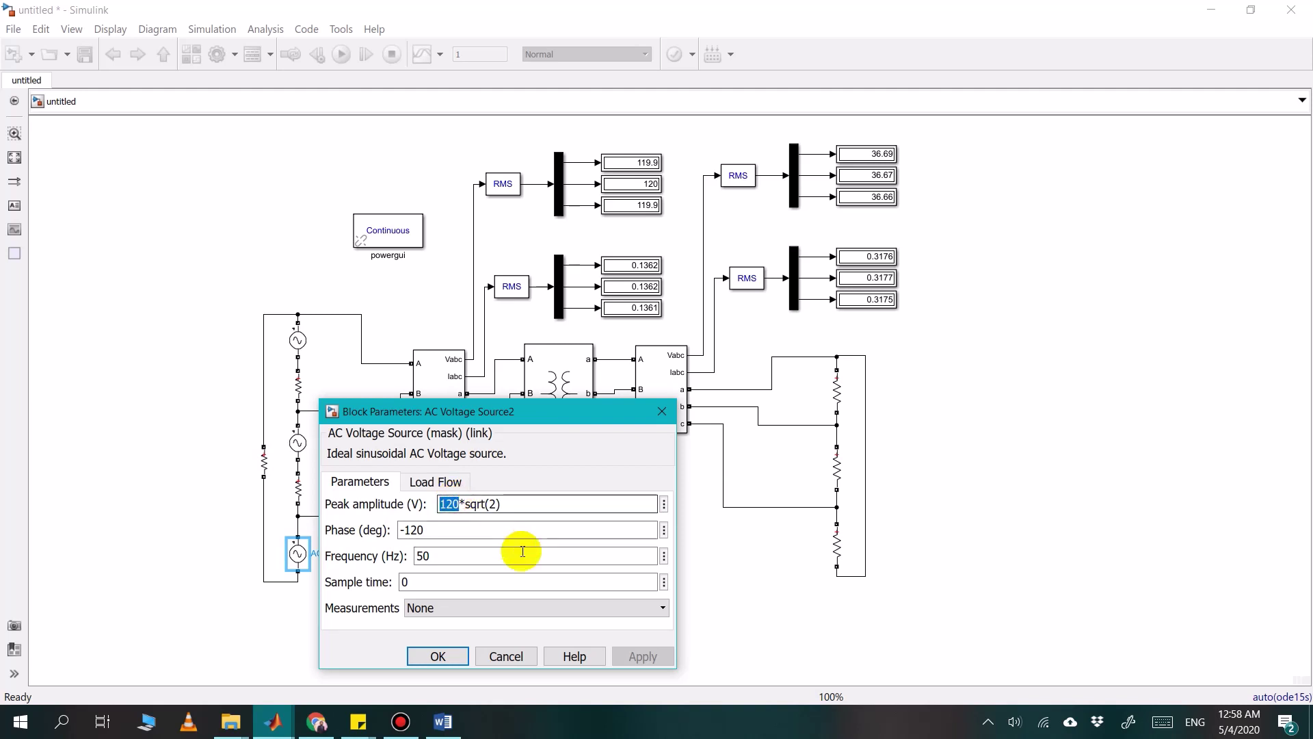
{"action": "type", "text": "208"}
{"action": "key", "text": "Return"}
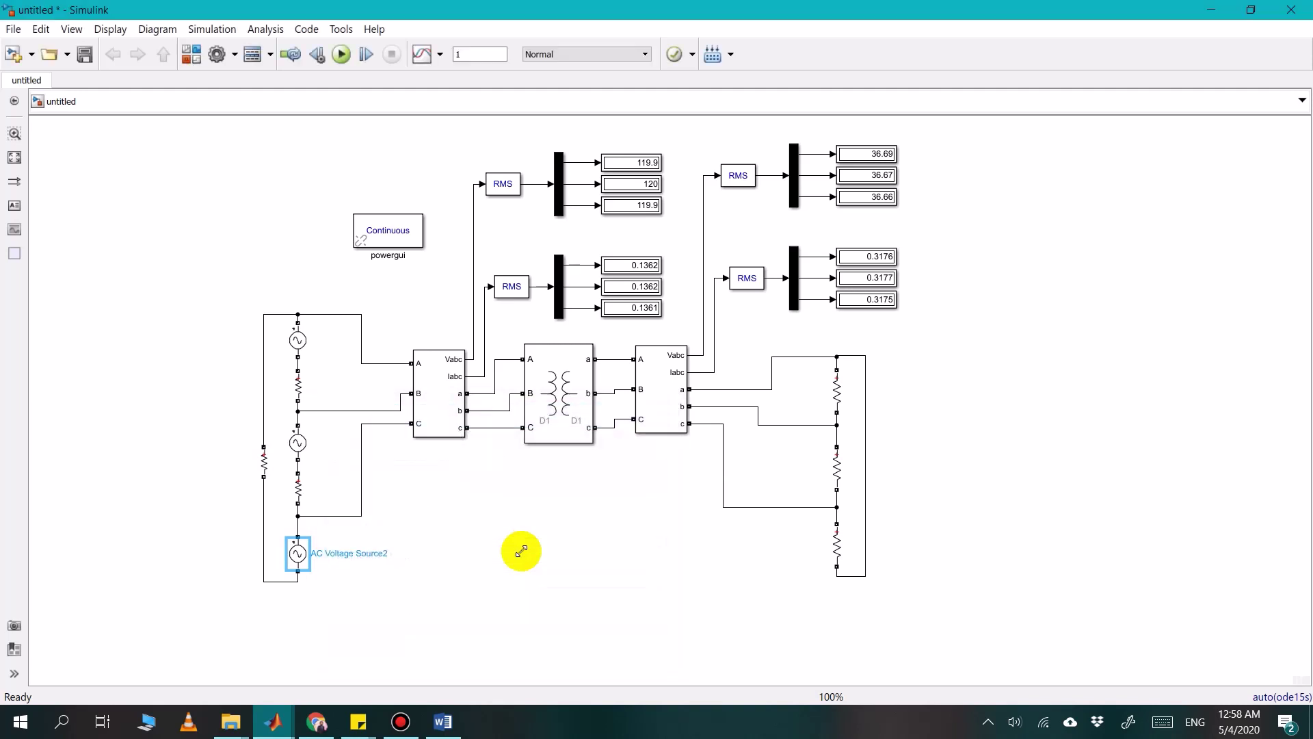
Run the simulation with the 208 V sources to refresh the primary and secondary RMS displays
{"action": "left_click", "coordinate": [483, 517]}
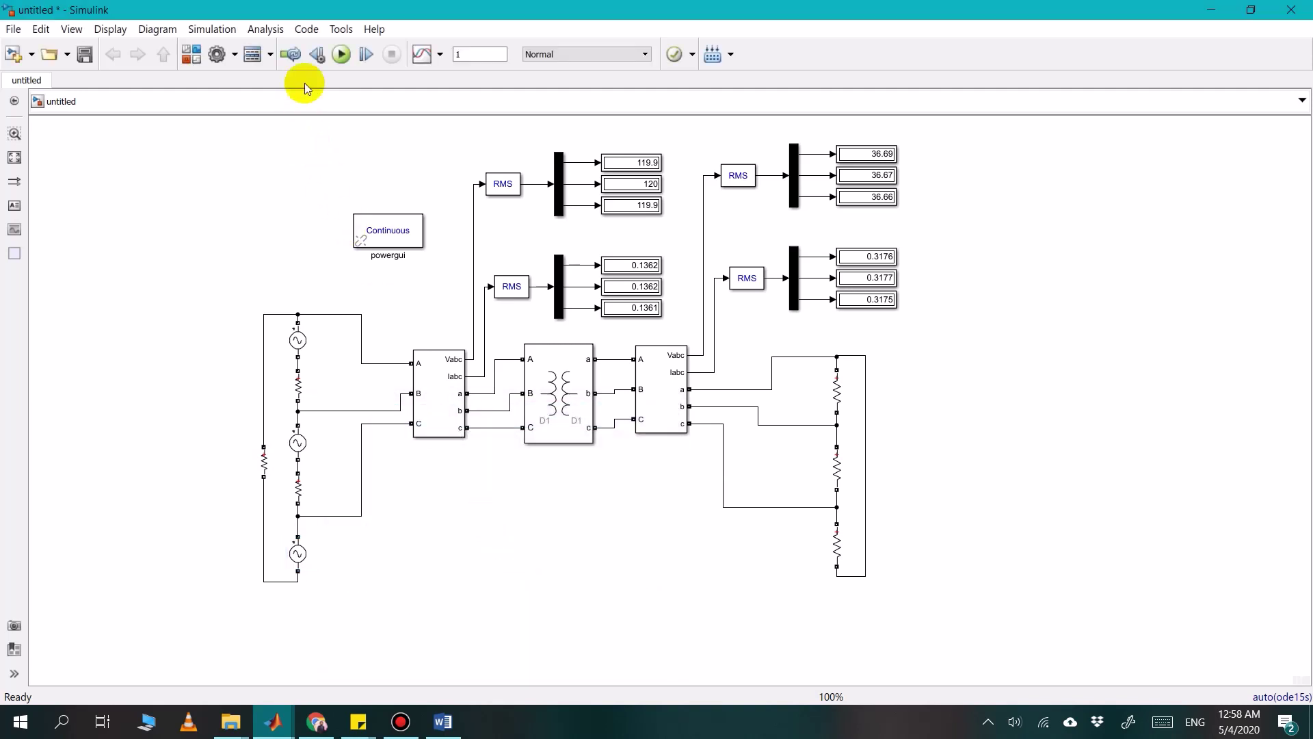
{"action": "left_click", "coordinate": [339, 54]}
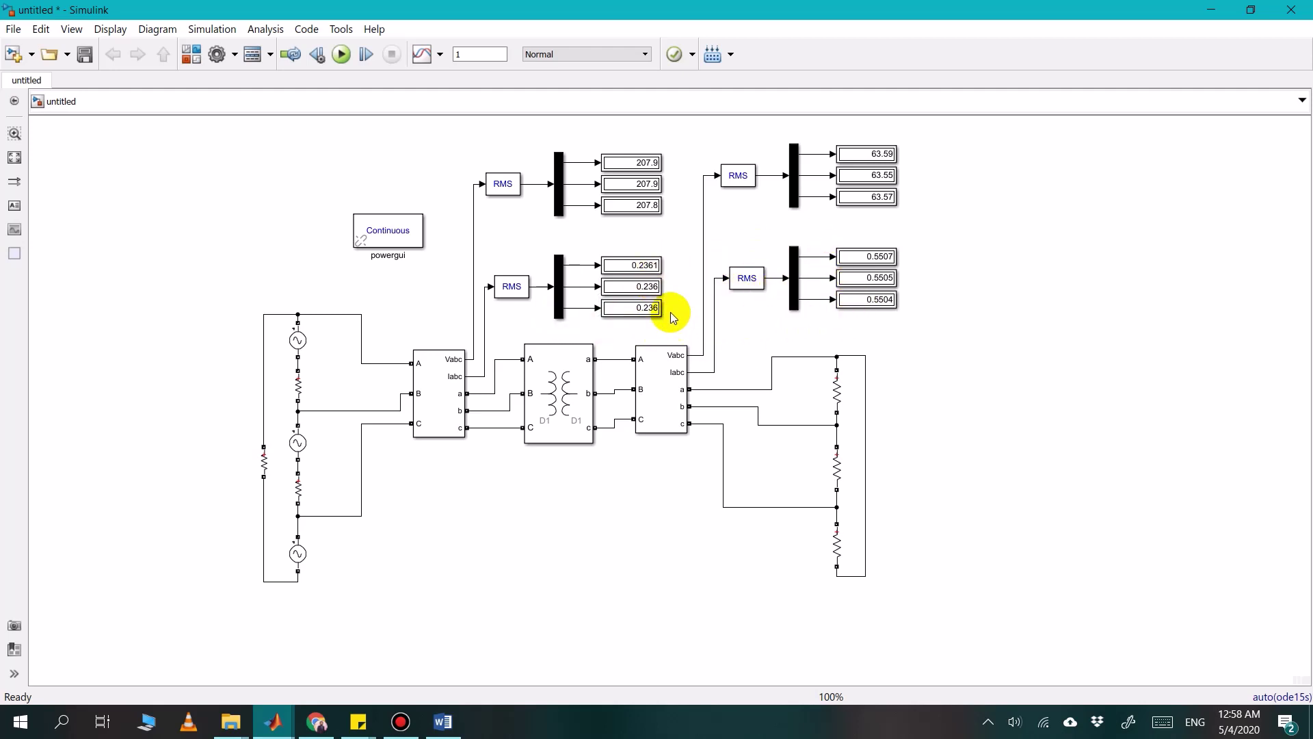
{"action": "left_click", "coordinate": [794, 301]}
{"action": "left_click", "coordinate": [614, 474]}
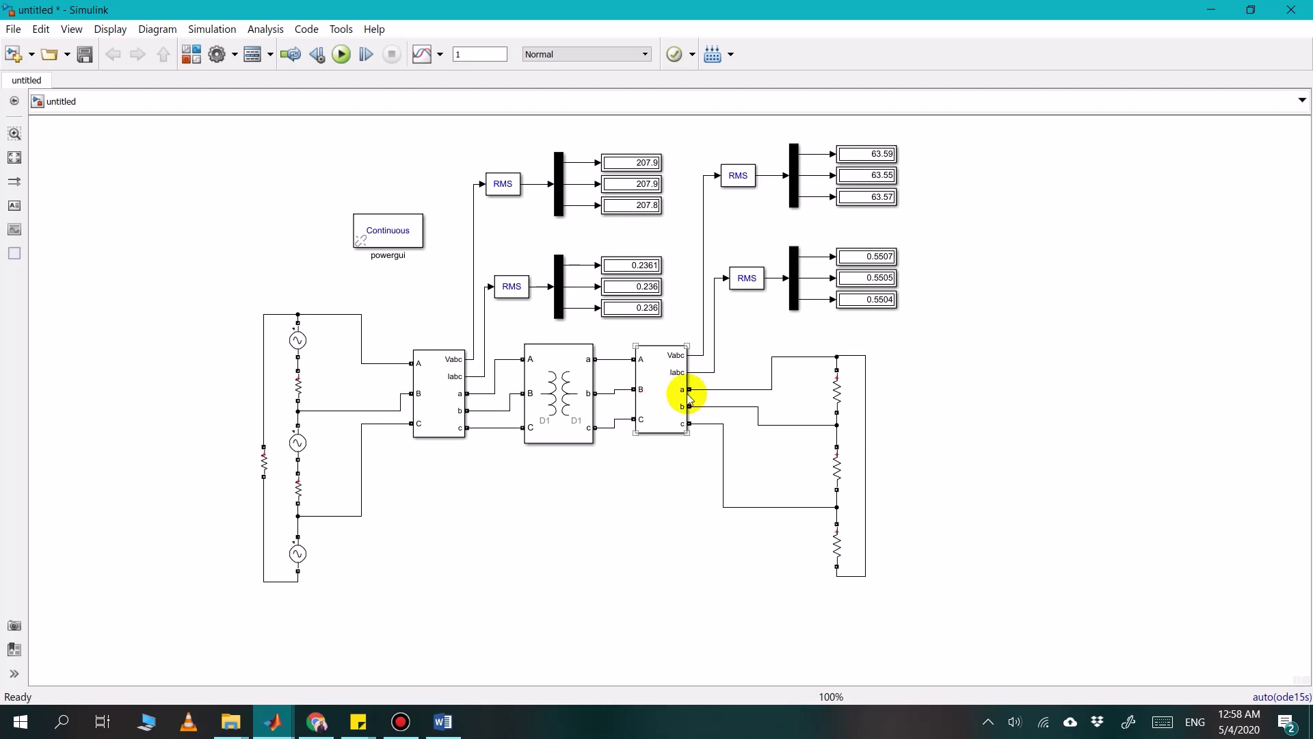
Check the voltage and current measurement options of the secondary-side Three-Phase V-I Measurement block, leaving its settings as they are
{"action": "left_click", "coordinate": [655, 390]}
{"action": "double_click", "coordinate": [656, 390]}
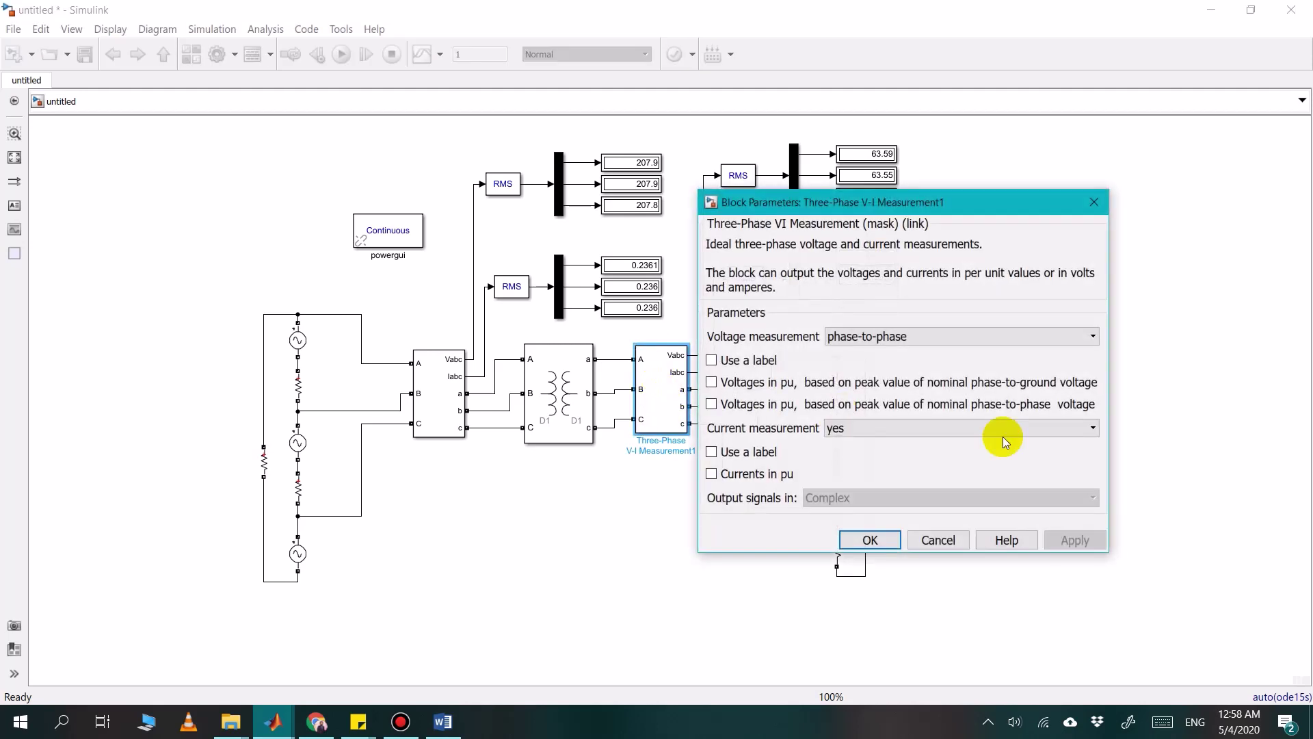
{"action": "left_click", "coordinate": [865, 540]}
{"action": "left_click", "coordinate": [709, 514]}
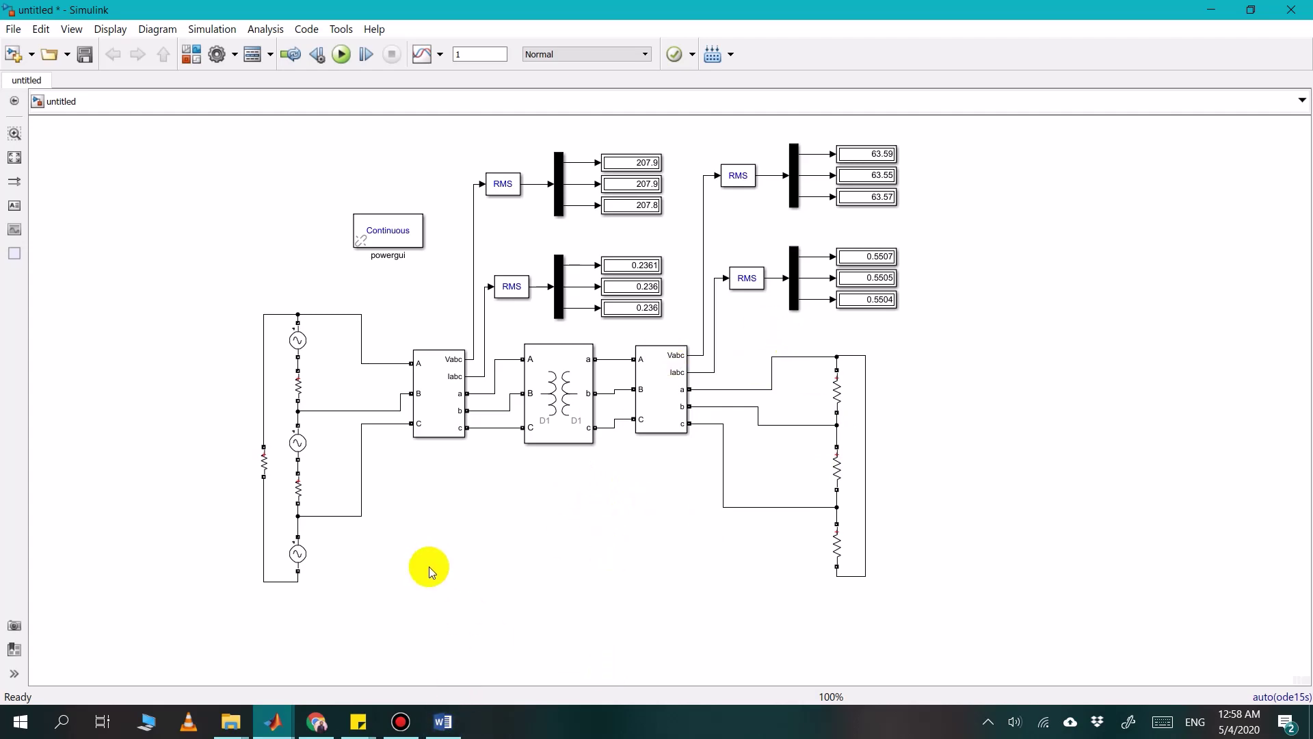
Return to the Word lab document and review the Table 5.2 columns and the delta-delta voltage relationship question below it
{"action": "left_click", "coordinate": [442, 722]}
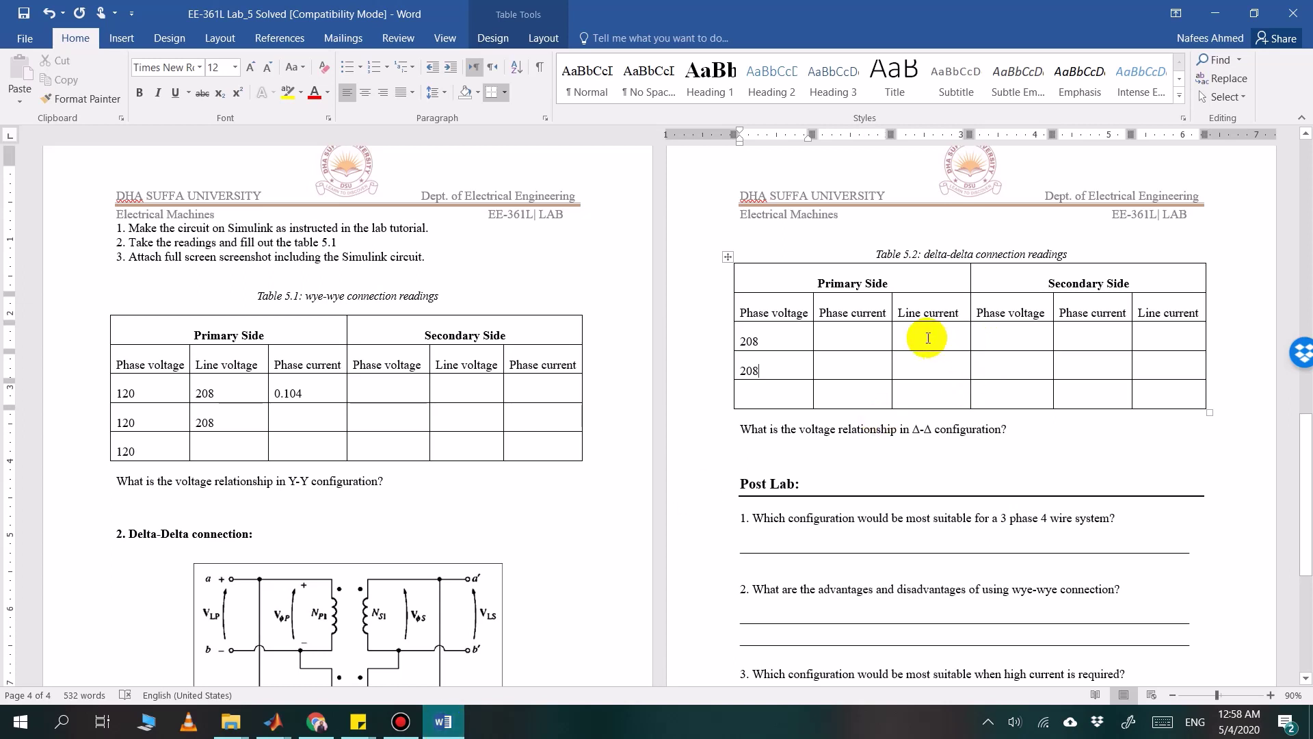
{"action": "left_click", "coordinate": [1009, 329]}
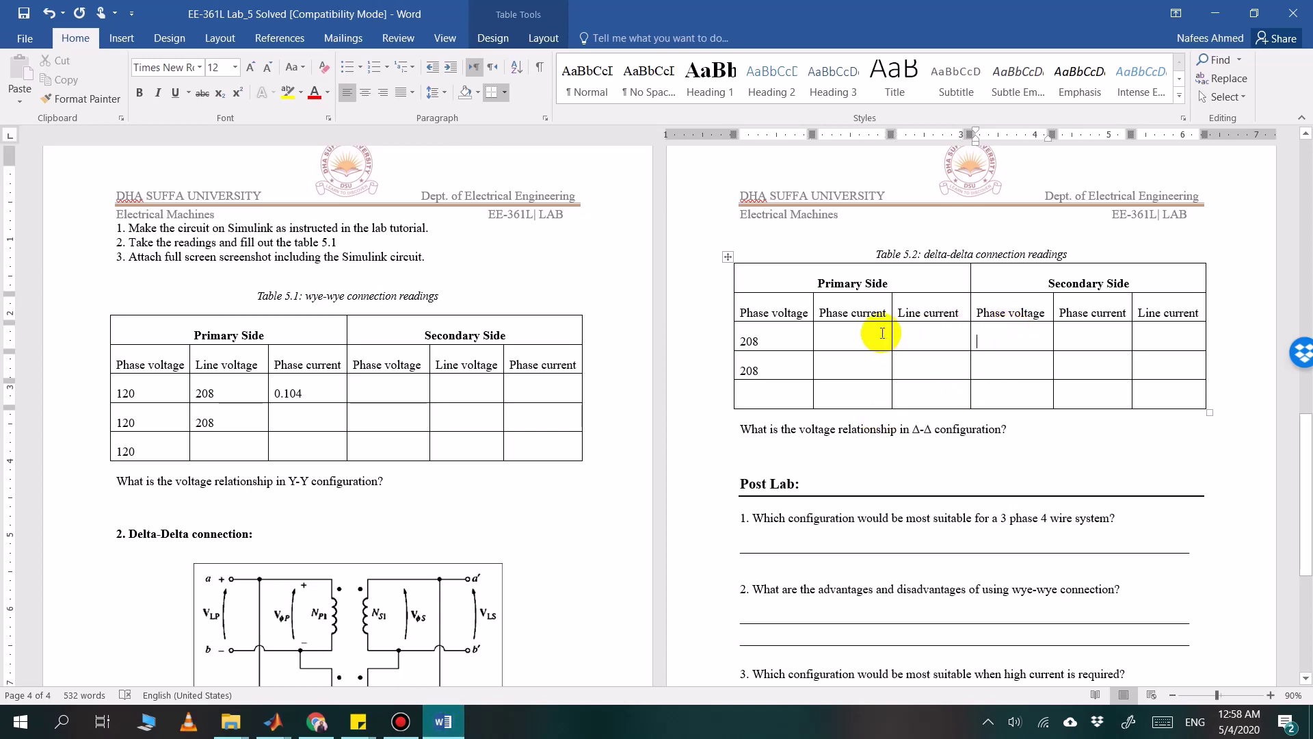
{"action": "left_click", "coordinate": [880, 333]}
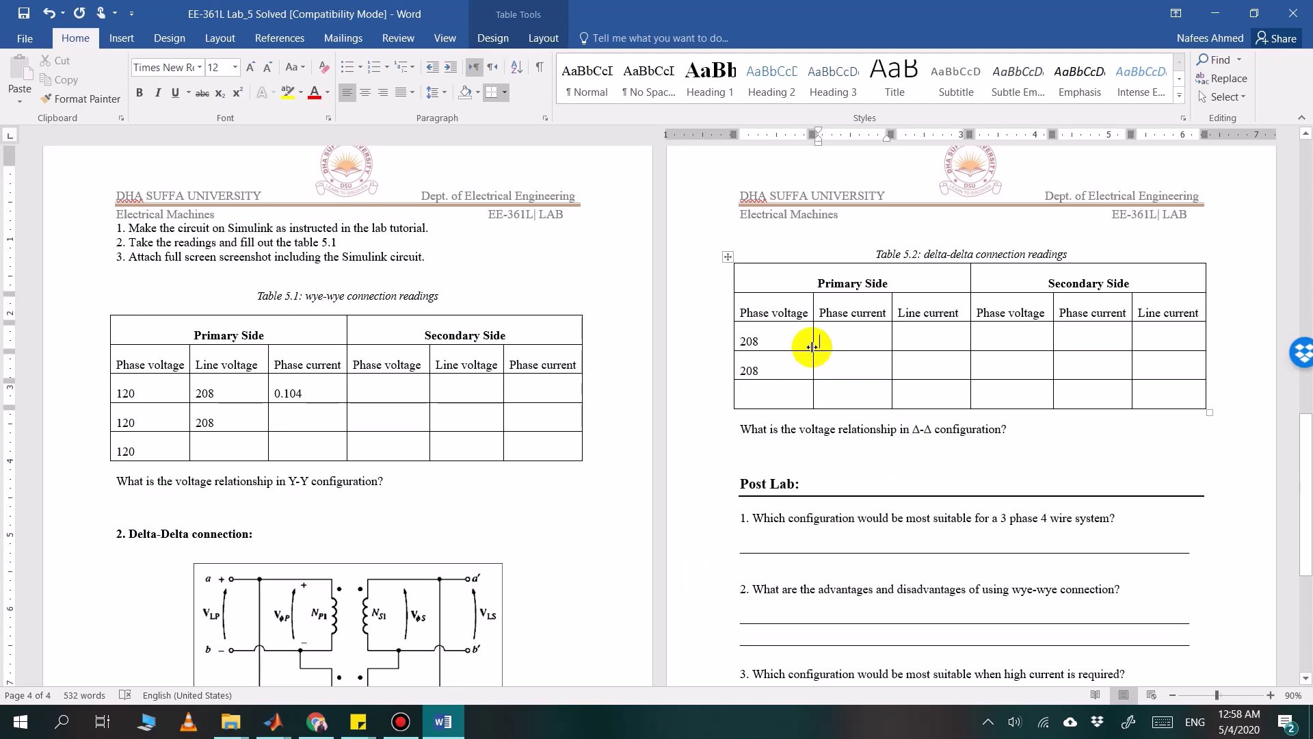
{"action": "scroll", "coordinate": [820, 380], "scroll_direction": "down", "scroll_amount": 1}
{"action": "left_click", "coordinate": [873, 401]}
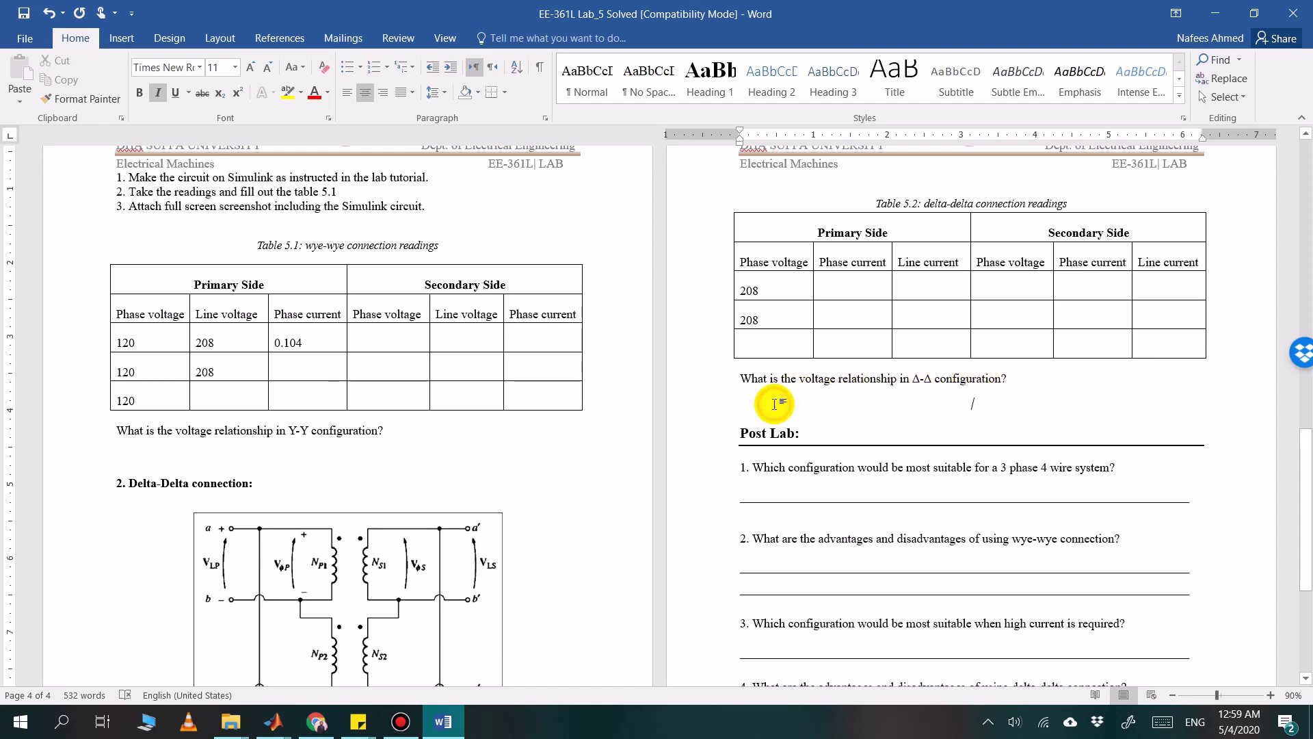
Switch to File Explorer and open the EE-361LRef Material folder inside EE-361 Electrical Machines SP 2020
{"action": "left_click", "coordinate": [454, 734]}
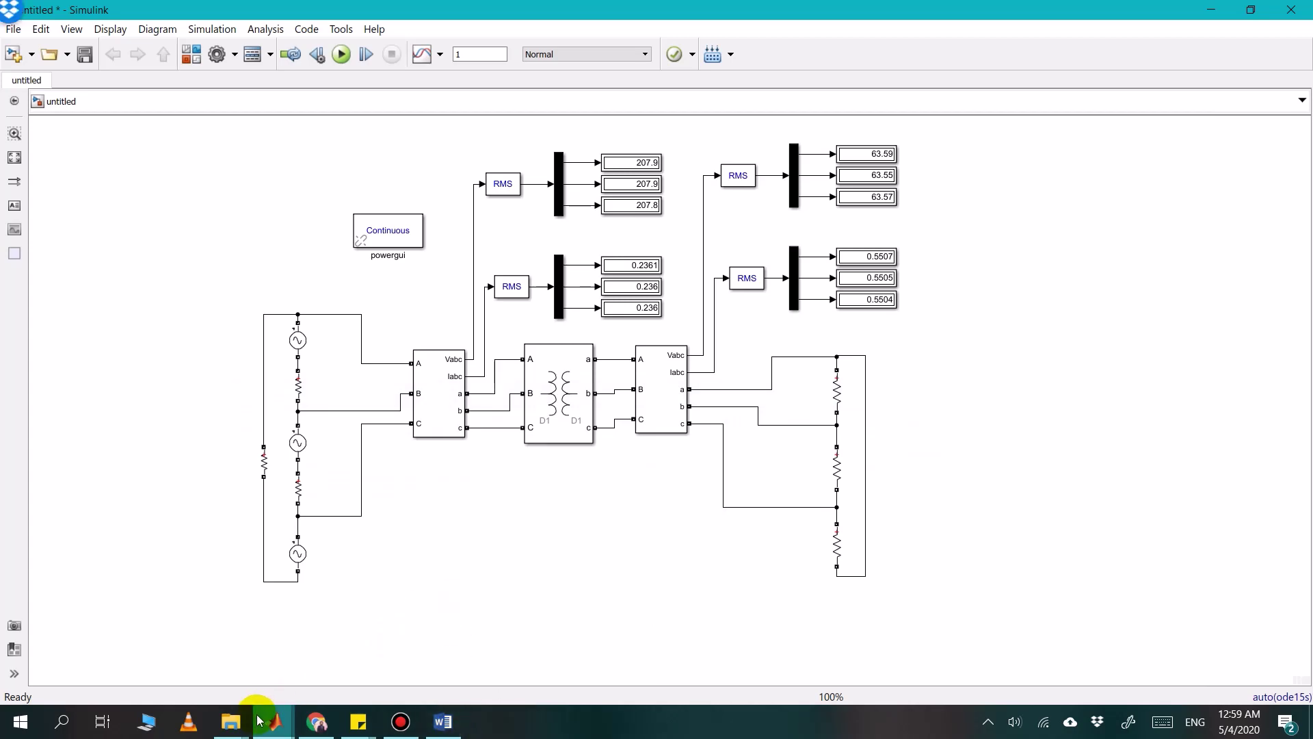
{"action": "left_click", "coordinate": [237, 730]}
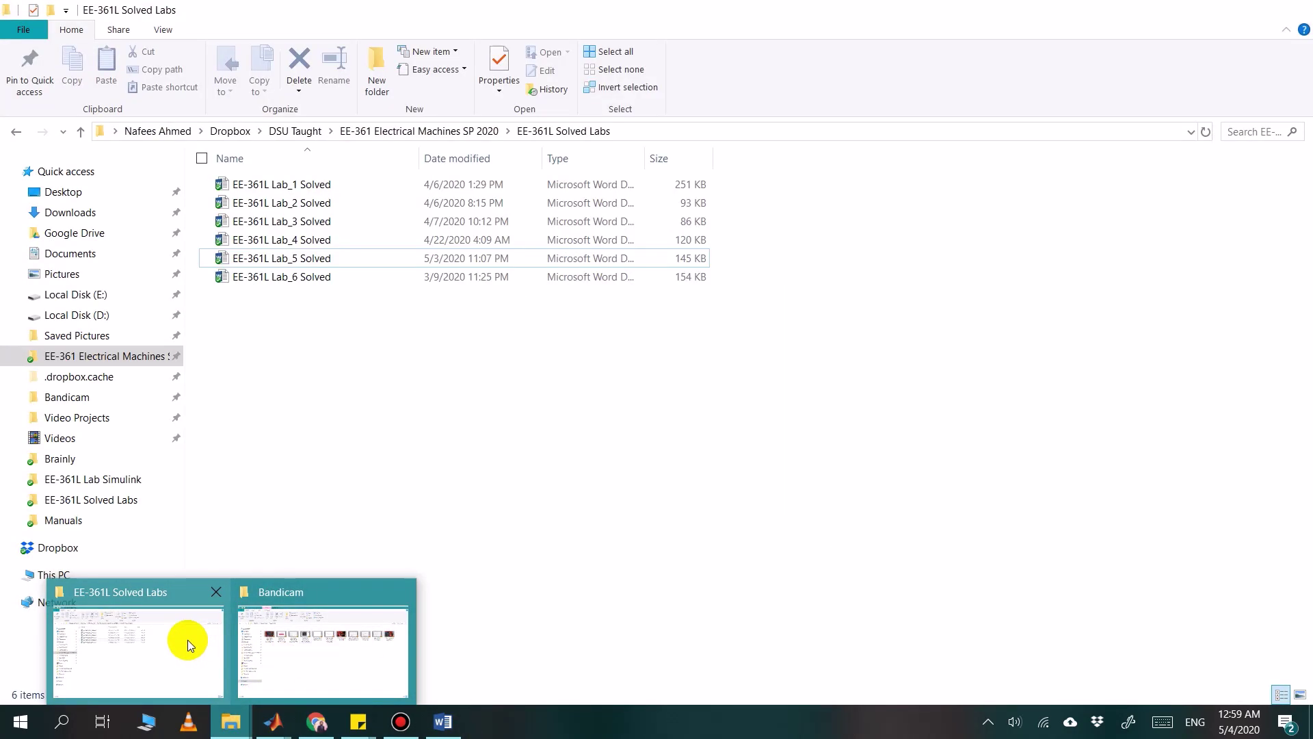
{"action": "left_click", "coordinate": [187, 638]}
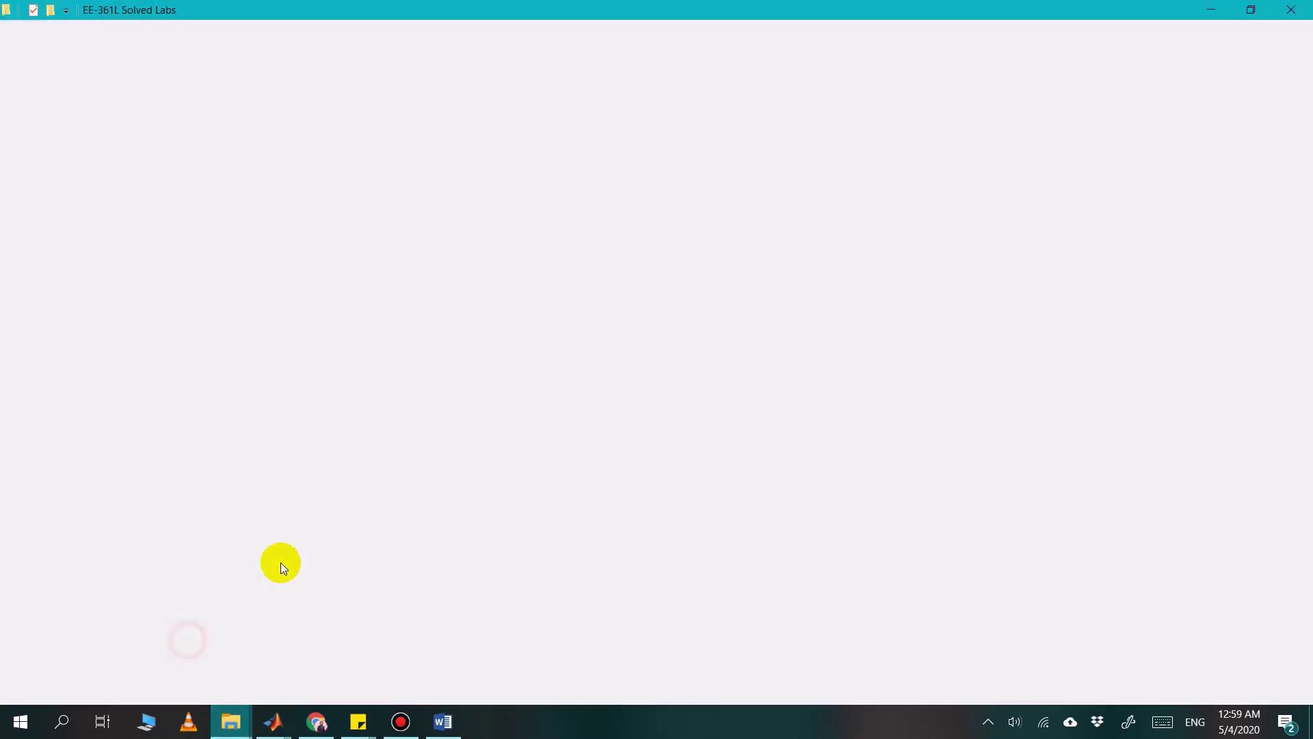
{"action": "key", "text": "alt+Left"}
{"action": "key", "text": "Right"}
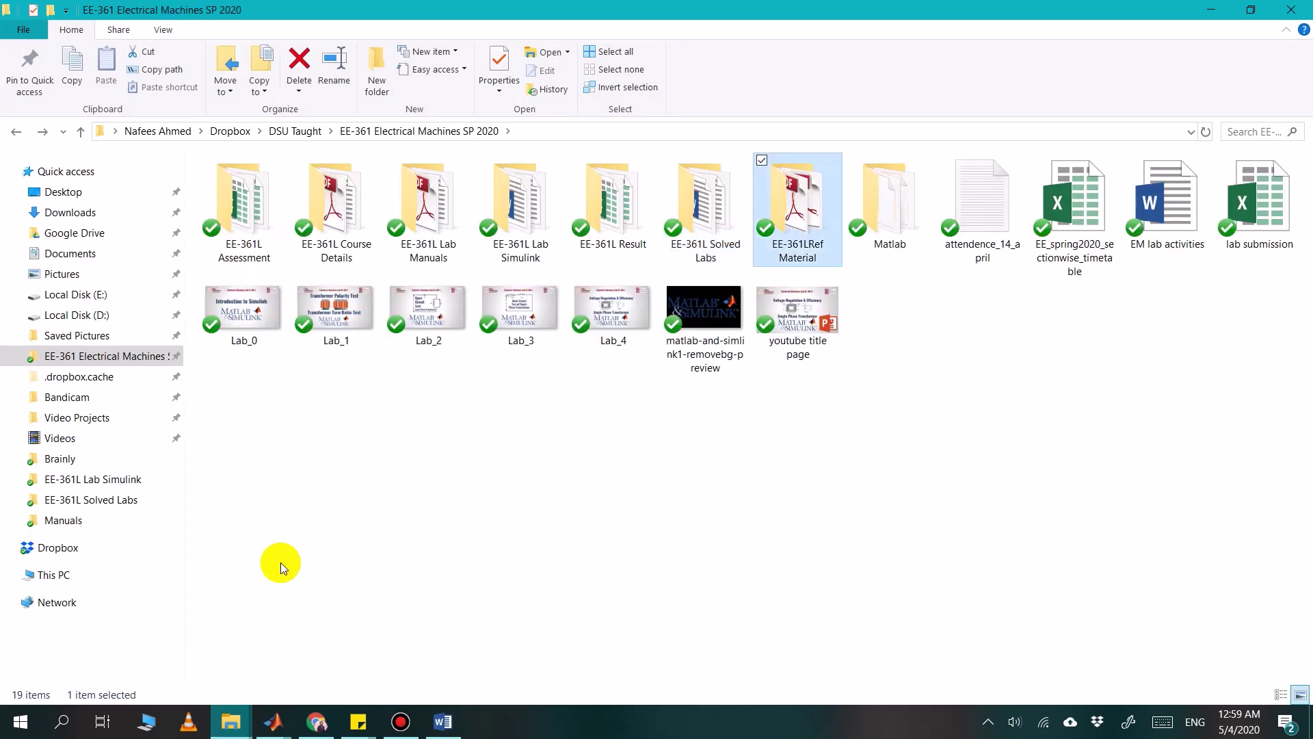
{"action": "key", "text": "Return"}
Open the PDF textbook "Electic Machine Fundamentals 4th ed Chapman" from the reference folder
{"action": "key", "text": "Down"}
{"action": "key", "text": "Down"}
{"action": "key", "text": "Down"}
{"action": "key", "text": "Down"}
{"action": "key", "text": "Down"}
{"action": "key", "text": "Down"}
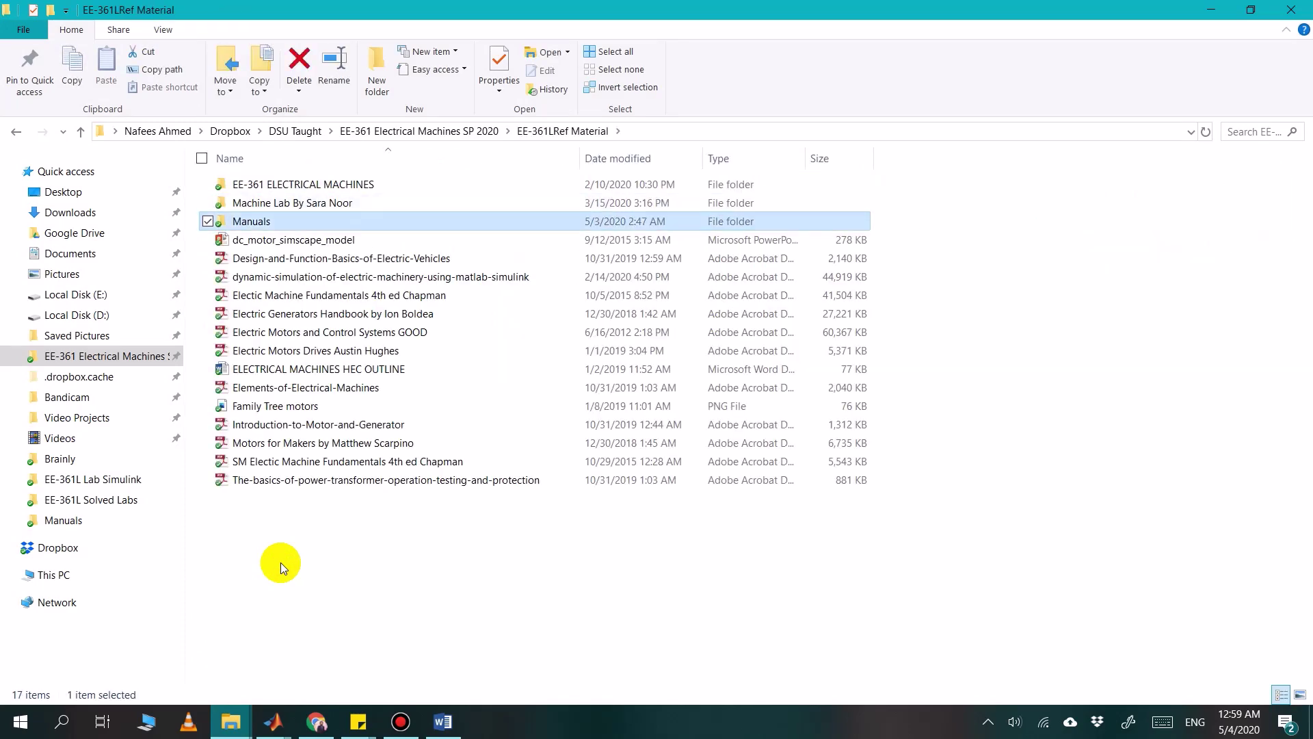
{"action": "key", "text": "Down"}
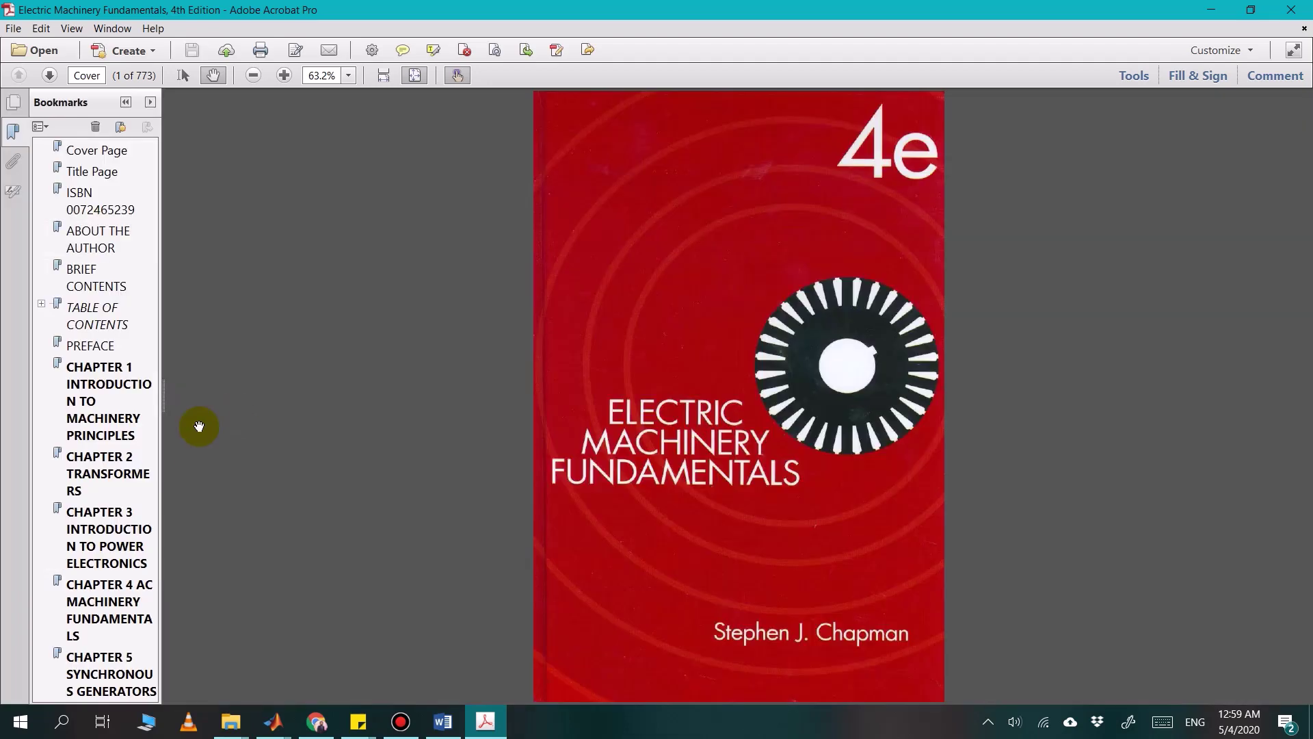
Find the Three-Phase Transformer Connections section on page 118 of Chapter 2 and read the wye-wye voltage ratio
{"action": "left_click", "coordinate": [106, 484]}
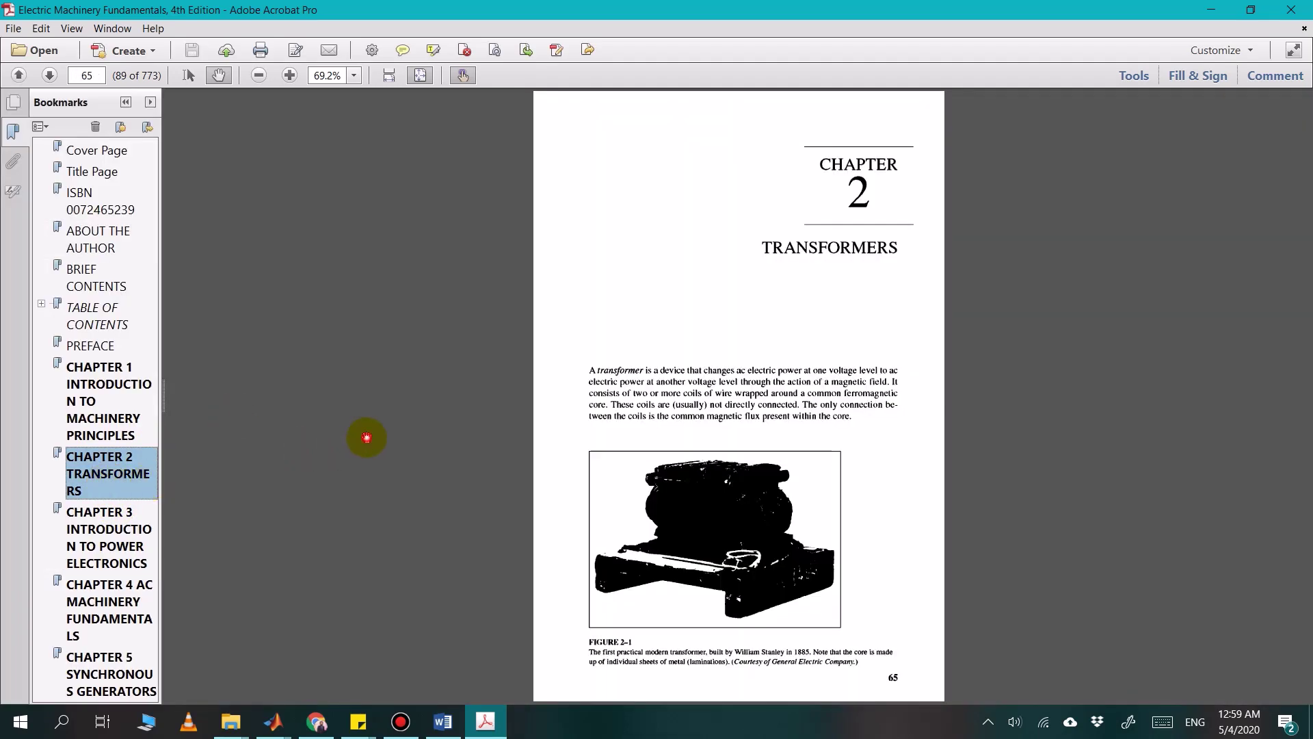
{"action": "scroll", "coordinate": [367, 438], "scroll_direction": "down", "scroll_amount": 1}
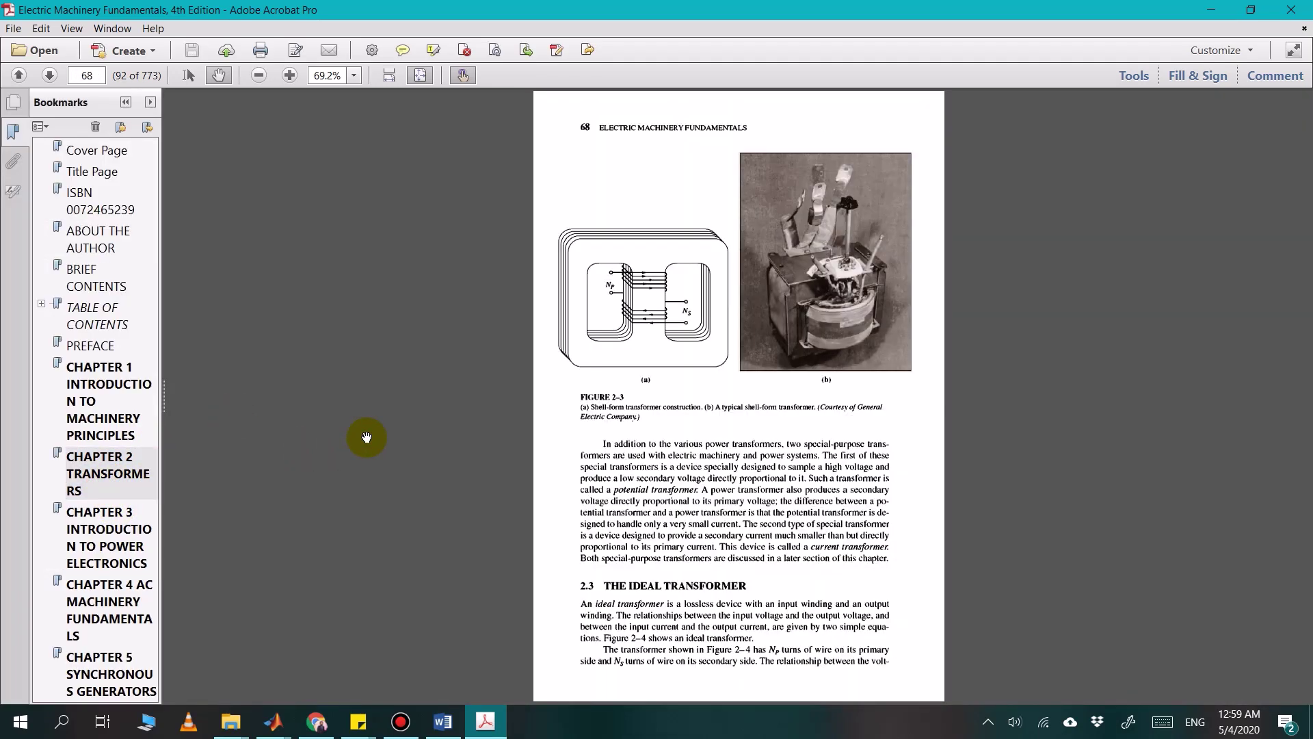
{"action": "scroll", "coordinate": [367, 438], "scroll_direction": "down", "scroll_amount": 1}
{"action": "scroll", "coordinate": [367, 438], "scroll_direction": "down", "scroll_amount": 3}
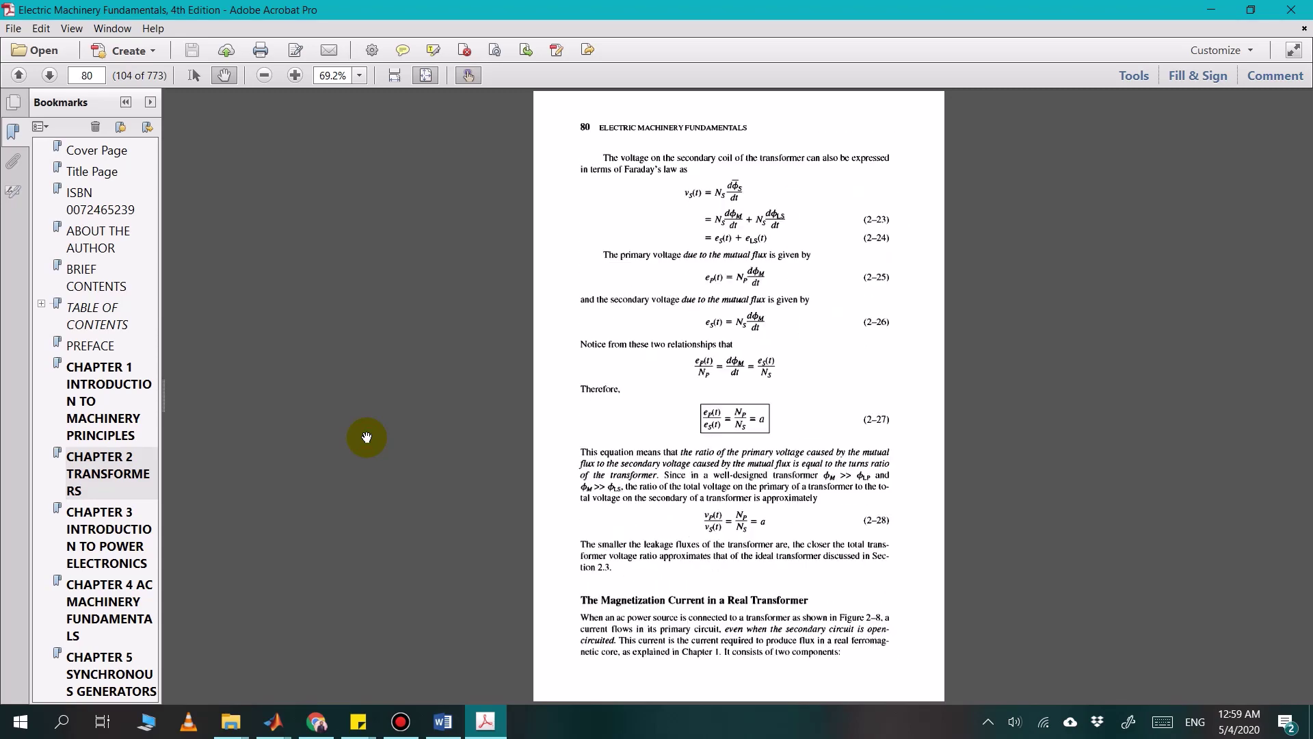
{"action": "scroll", "coordinate": [367, 437], "scroll_direction": "down", "scroll_amount": 5}
{"action": "scroll", "coordinate": [367, 438], "scroll_direction": "down", "scroll_amount": 10}
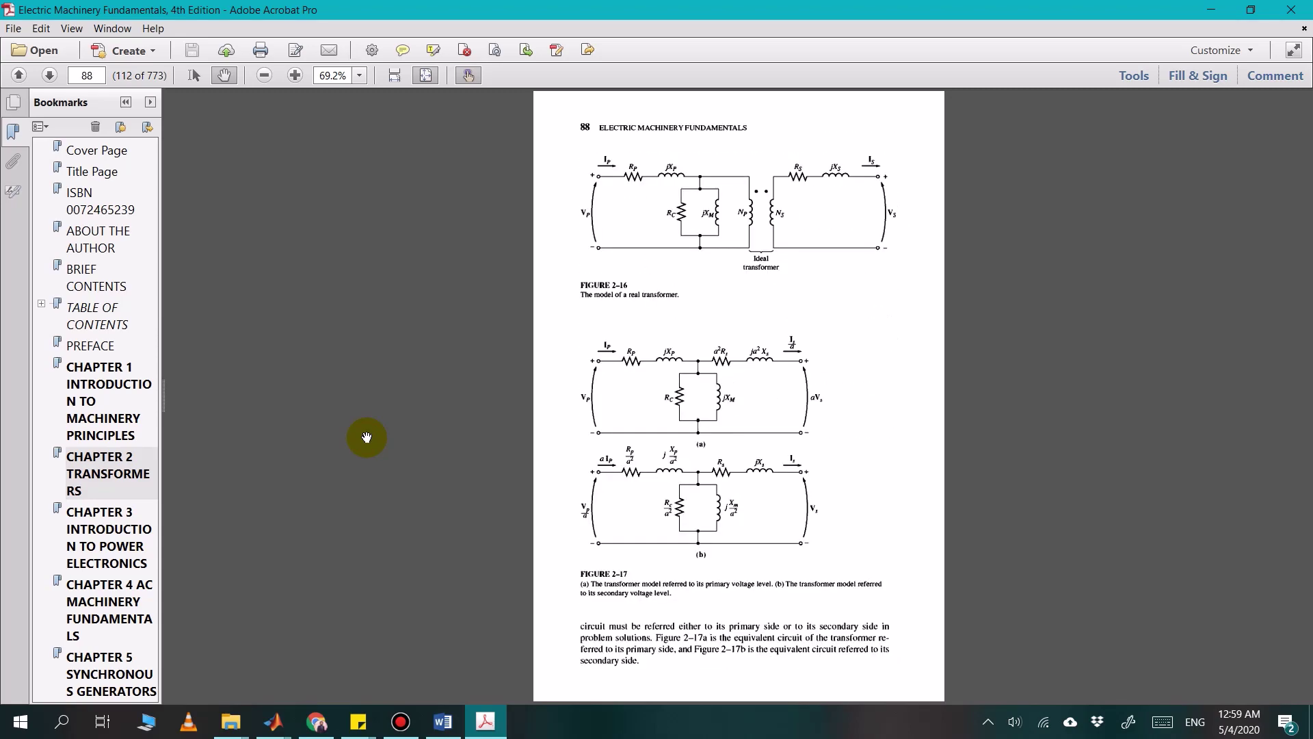
{"action": "scroll", "coordinate": [367, 437], "scroll_direction": "down", "scroll_amount": 2}
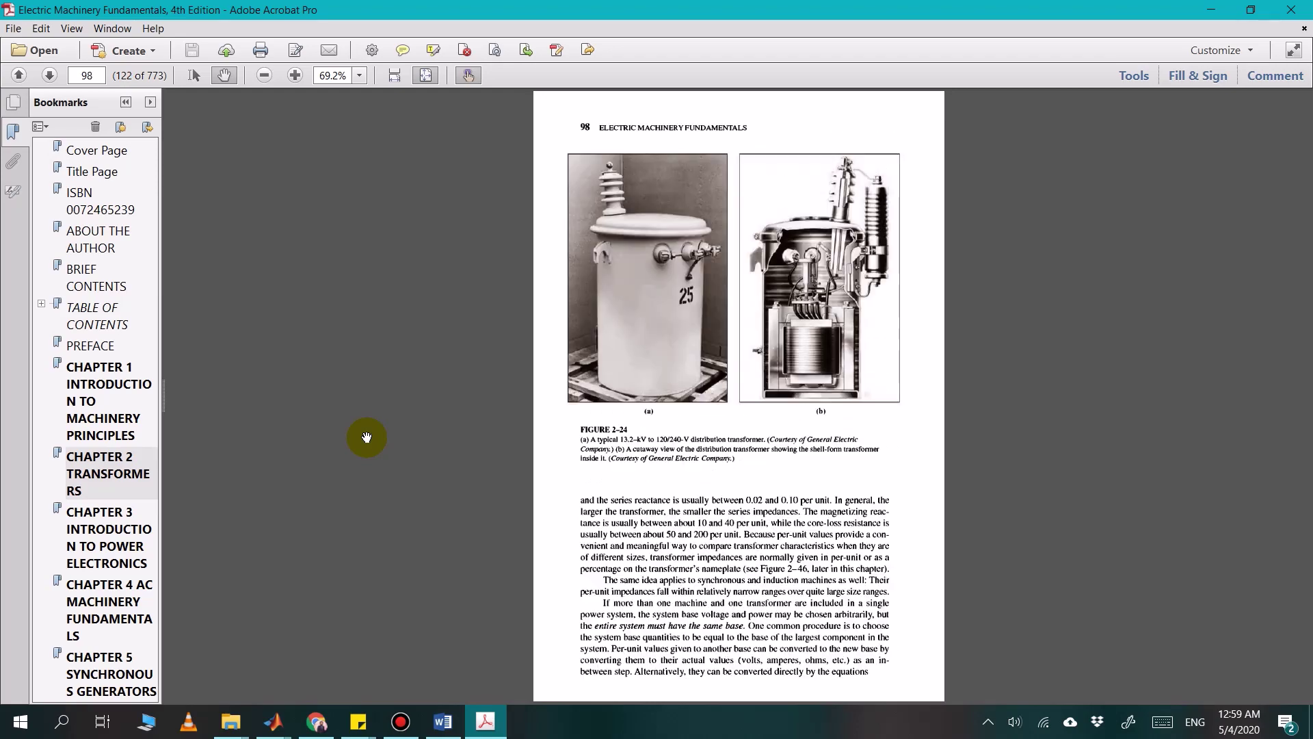
{"action": "scroll", "coordinate": [367, 437], "scroll_direction": "down", "scroll_amount": 6}
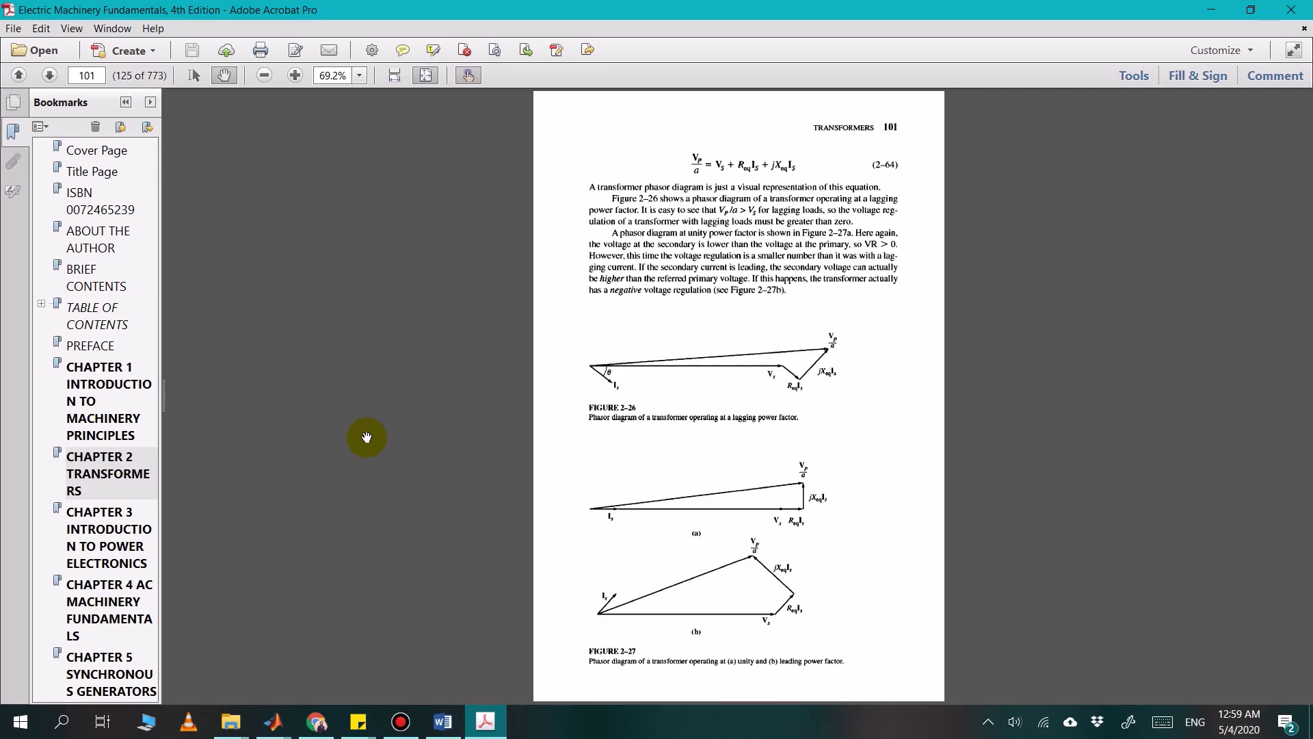
{"action": "scroll", "coordinate": [366, 437], "scroll_direction": "down", "scroll_amount": 5}
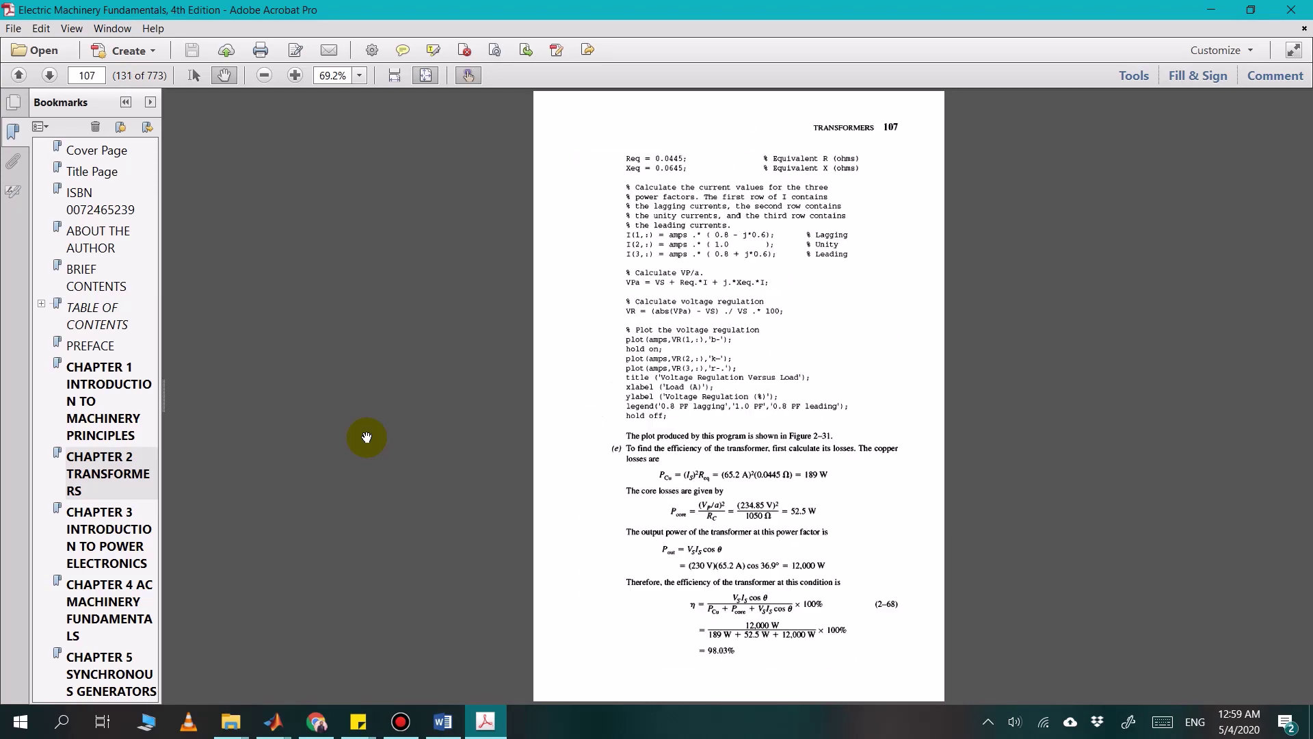
{"action": "scroll", "coordinate": [367, 437], "scroll_direction": "down", "scroll_amount": 4}
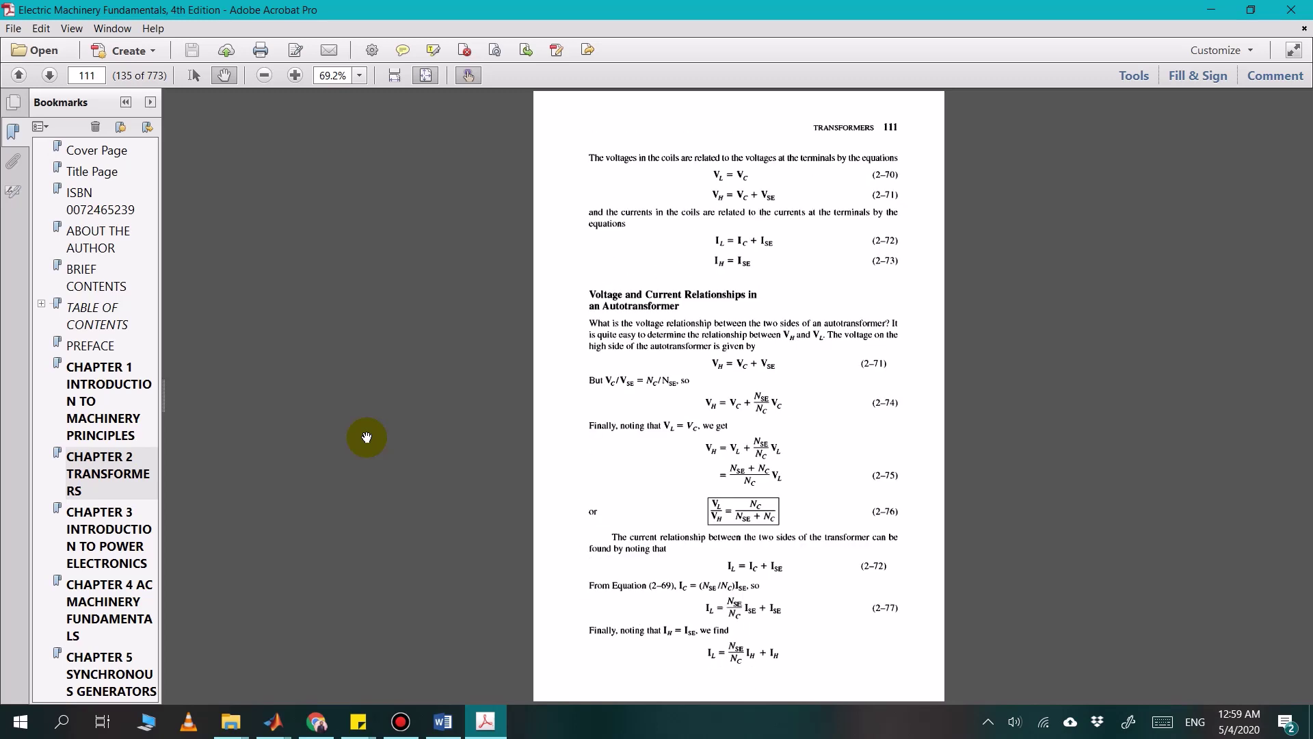
{"action": "scroll", "coordinate": [366, 437], "scroll_direction": "down", "scroll_amount": 4}
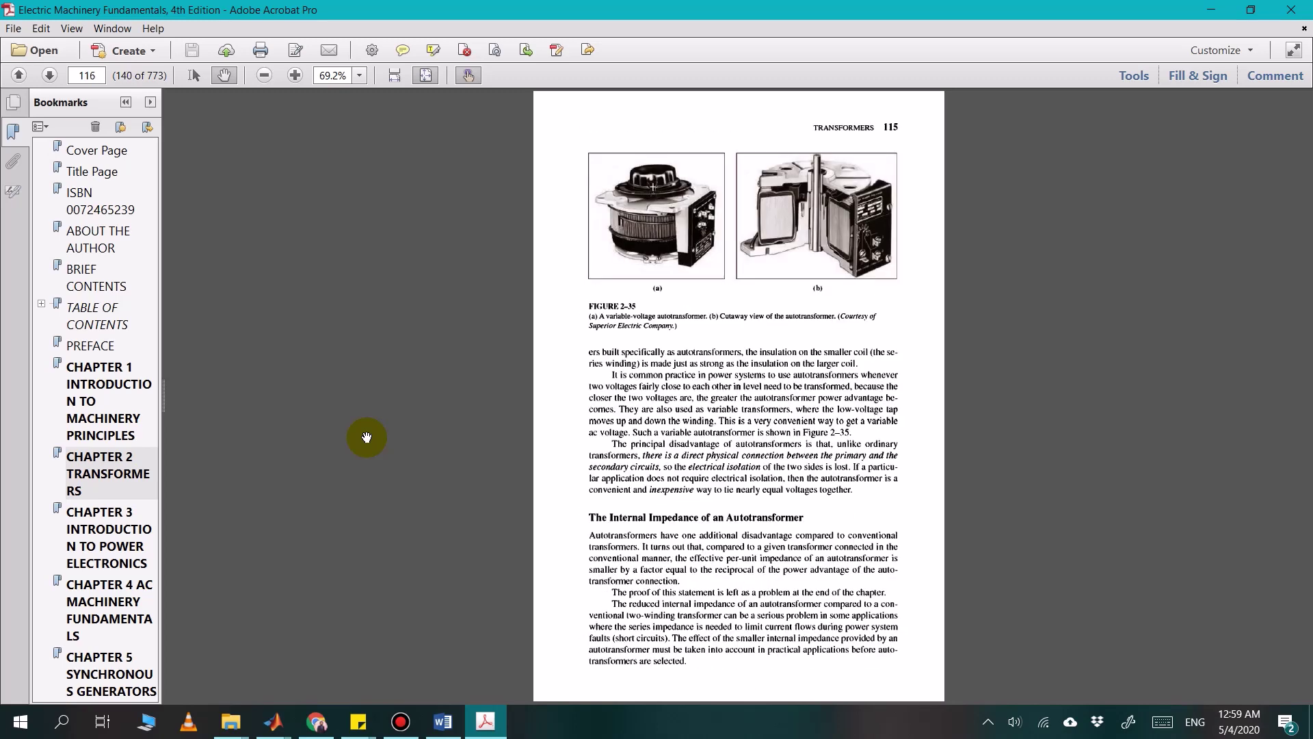
{"action": "scroll", "coordinate": [367, 437], "scroll_direction": "down", "scroll_amount": 1}
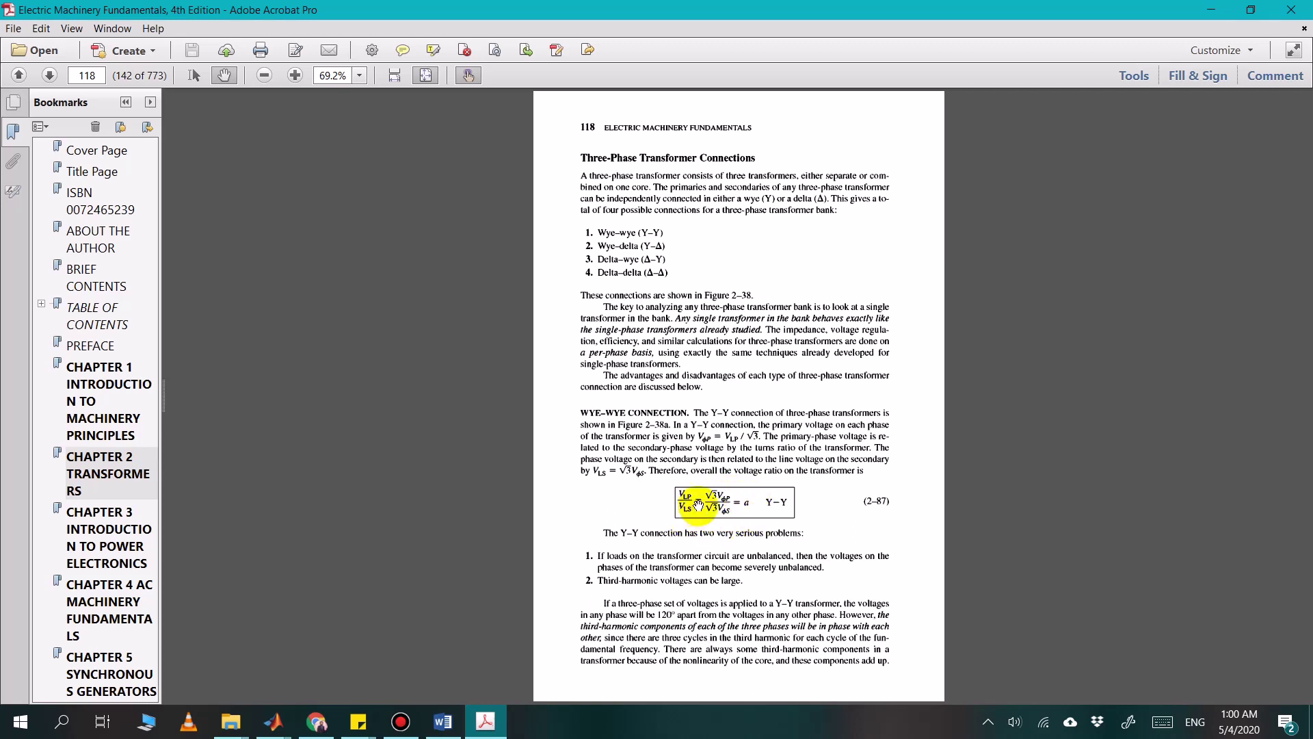
Check the Y-Y question in the Word lab document, then look up the delta-delta voltage relationship on textbook page 123
{"action": "left_click", "coordinate": [442, 722]}
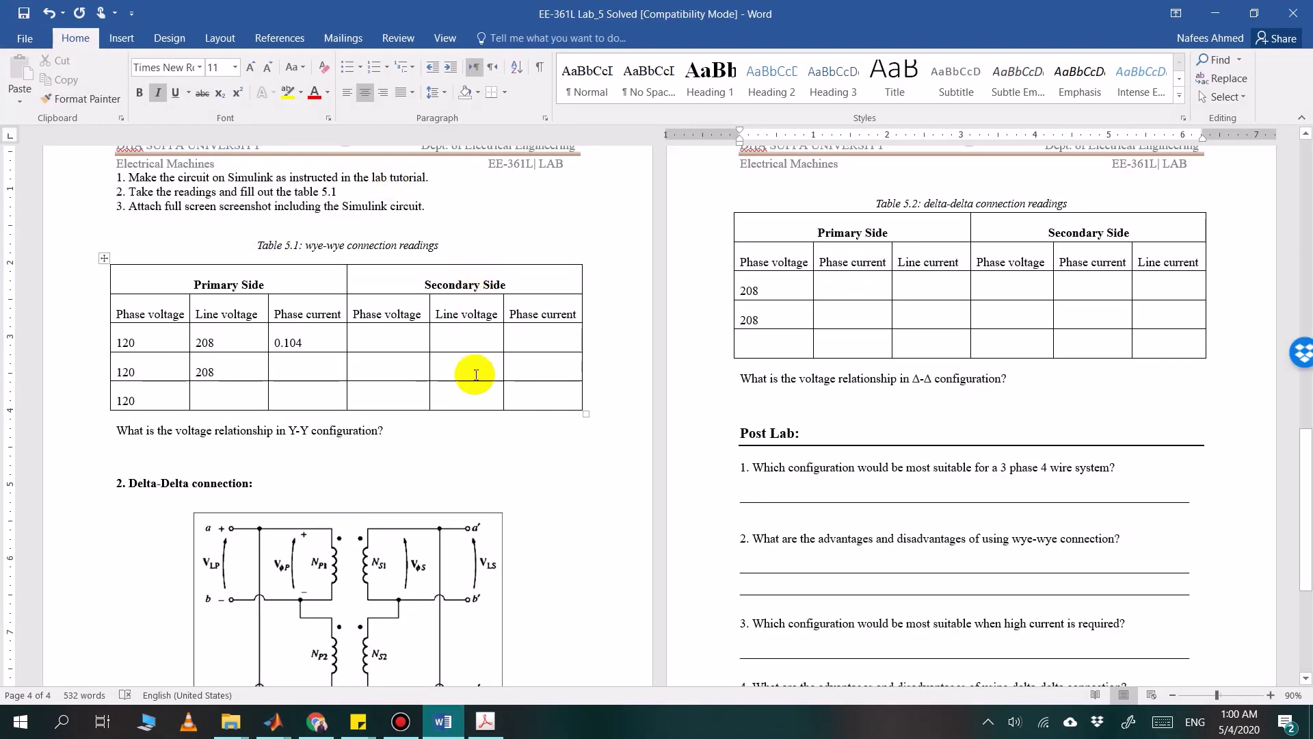
{"action": "left_click", "coordinate": [485, 721]}
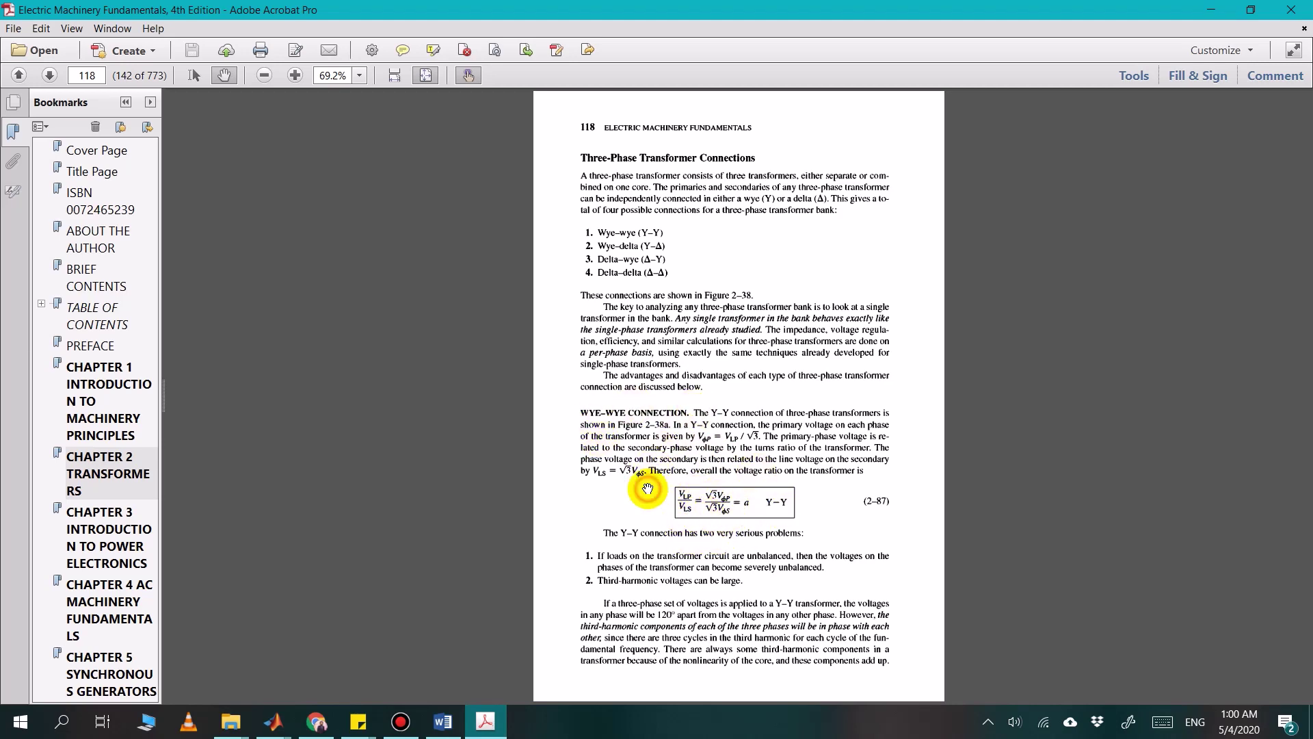
{"action": "scroll", "coordinate": [648, 488], "scroll_direction": "down", "scroll_amount": 2}
{"action": "scroll", "coordinate": [648, 489], "scroll_direction": "down", "scroll_amount": 1}
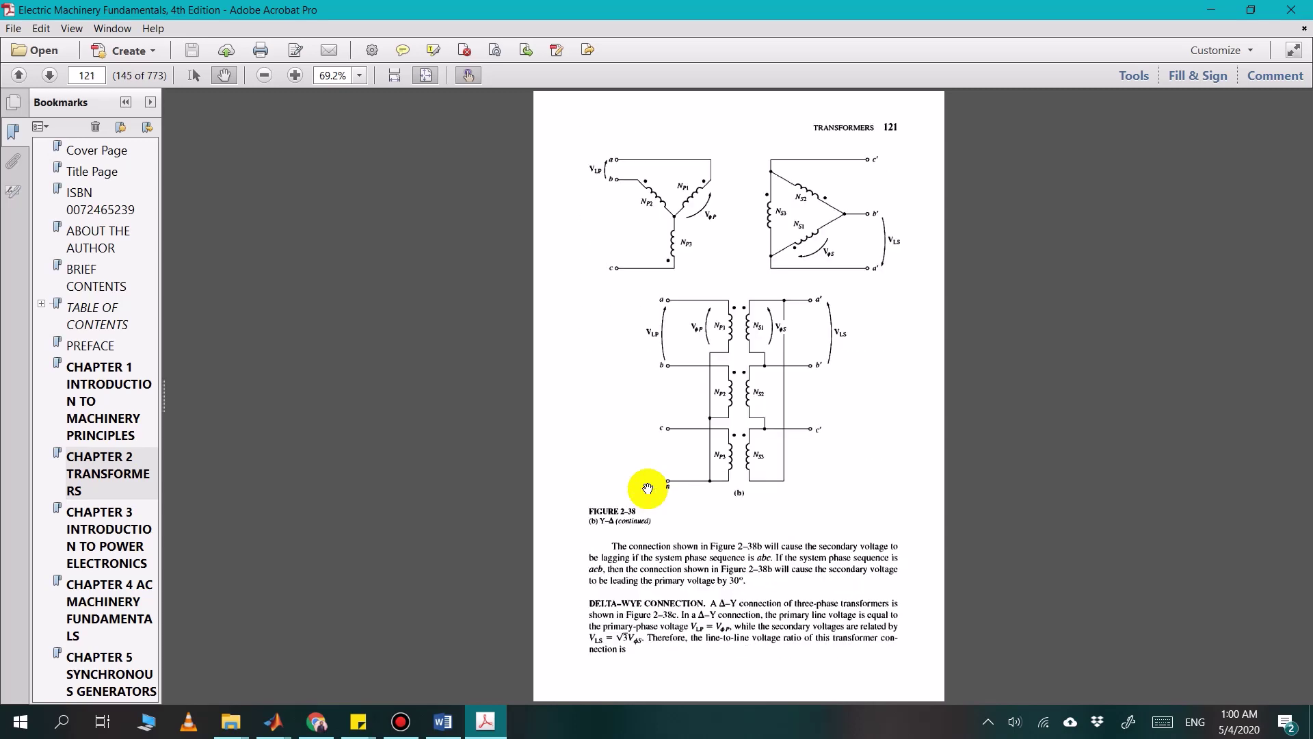
{"action": "scroll", "coordinate": [648, 488], "scroll_direction": "down", "scroll_amount": 1}
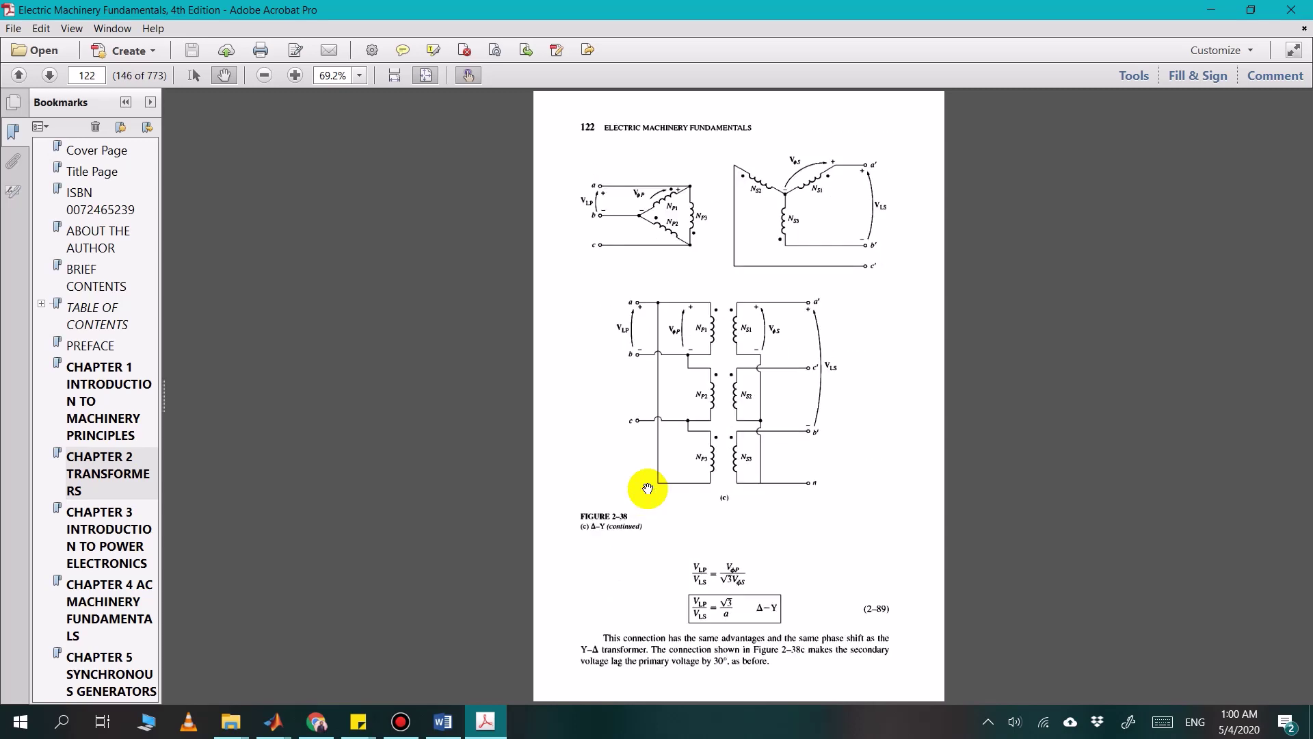
{"action": "scroll", "coordinate": [648, 489], "scroll_direction": "down", "scroll_amount": 1}
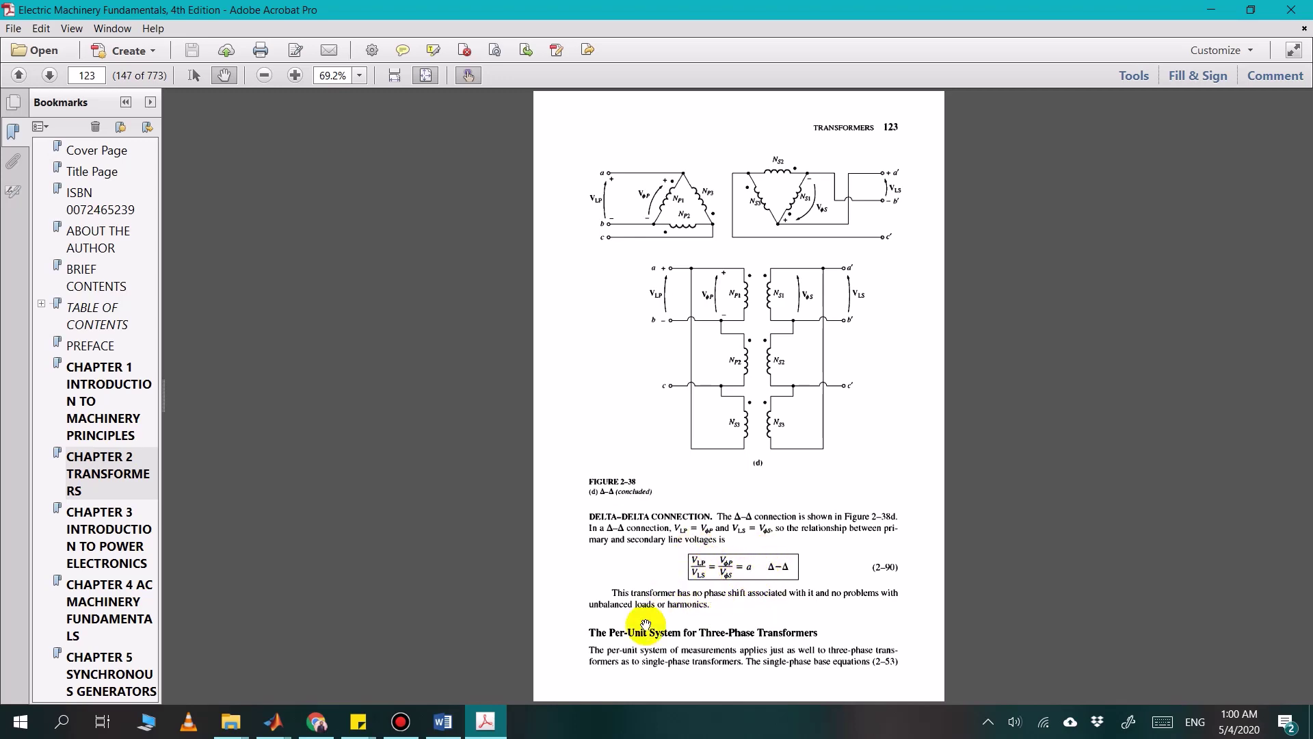
Return to the Word lab document and review the connection theory, the wye-wye wiring diagram and both readings tables
{"action": "left_click", "coordinate": [495, 727]}
{"action": "left_click", "coordinate": [489, 729]}
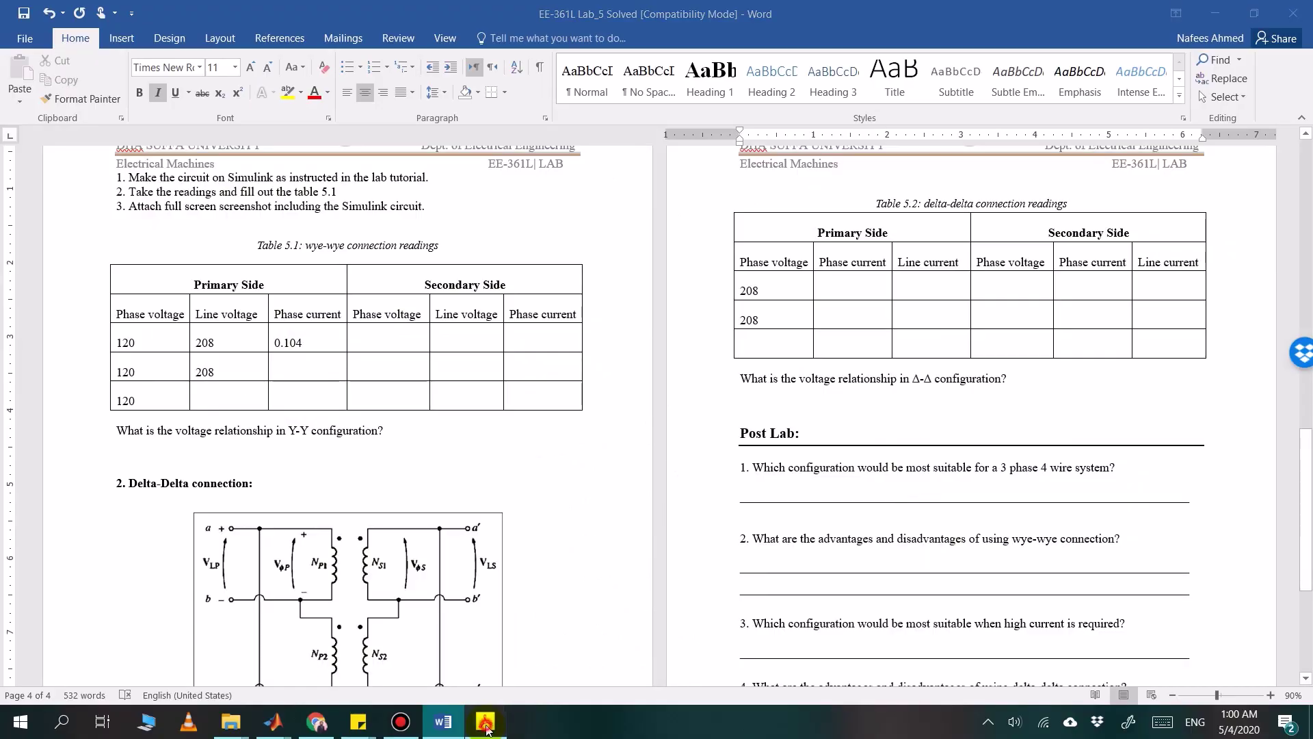
{"action": "left_click", "coordinate": [486, 726]}
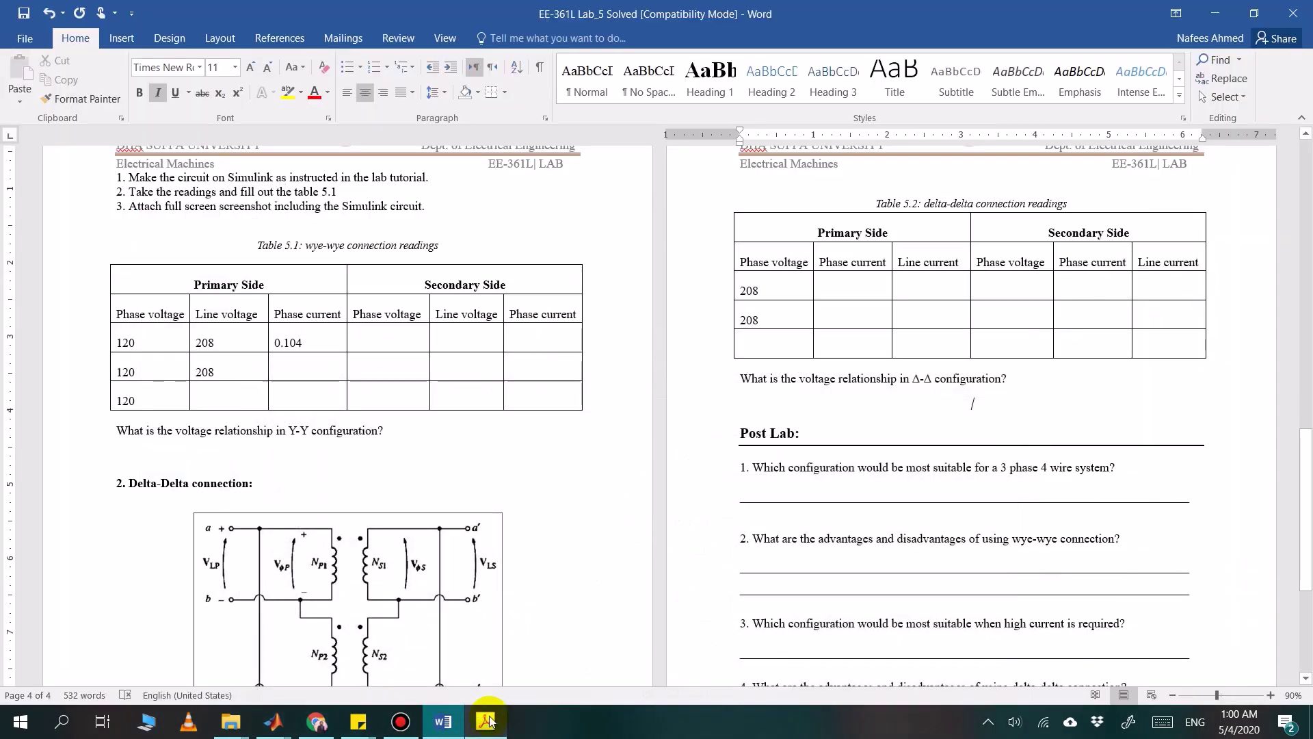
{"action": "left_click", "coordinate": [334, 430]}
{"action": "left_click", "coordinate": [857, 366]}
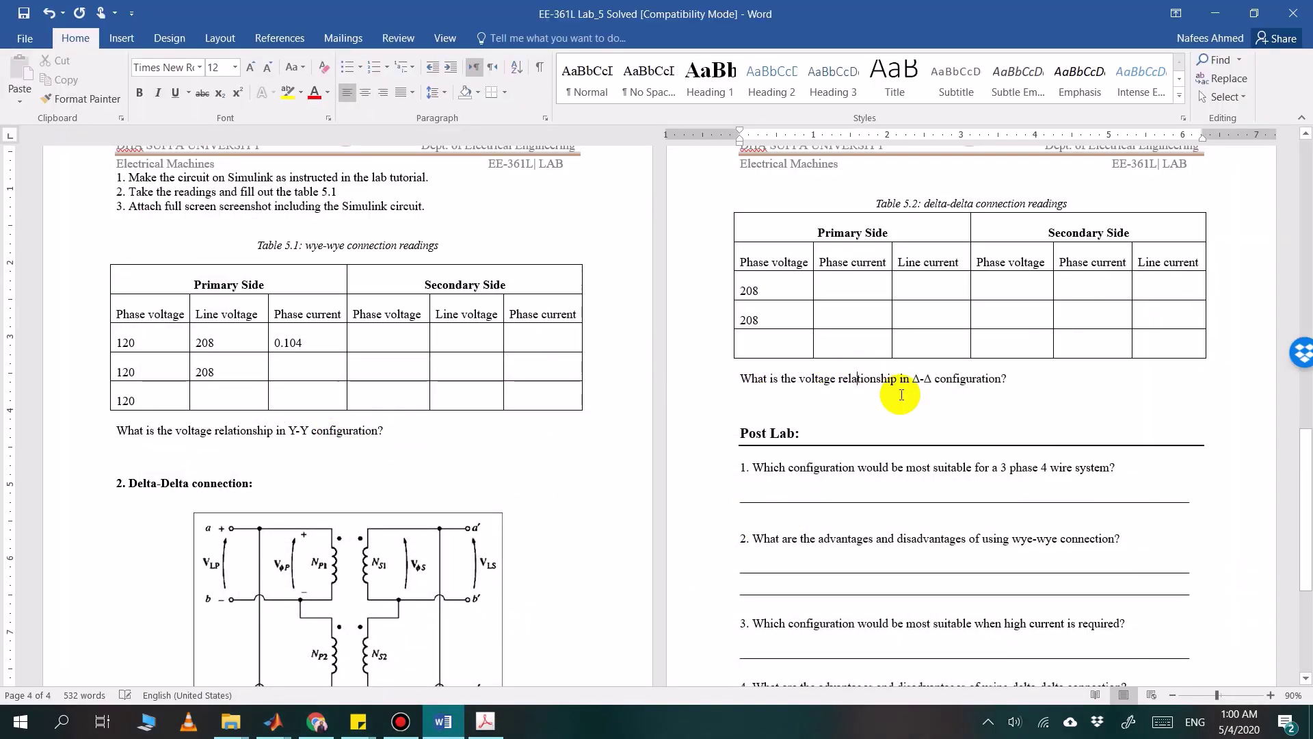
{"action": "scroll", "coordinate": [798, 376], "scroll_direction": "up", "scroll_amount": 2}
{"action": "scroll", "coordinate": [813, 367], "scroll_direction": "up", "scroll_amount": 15}
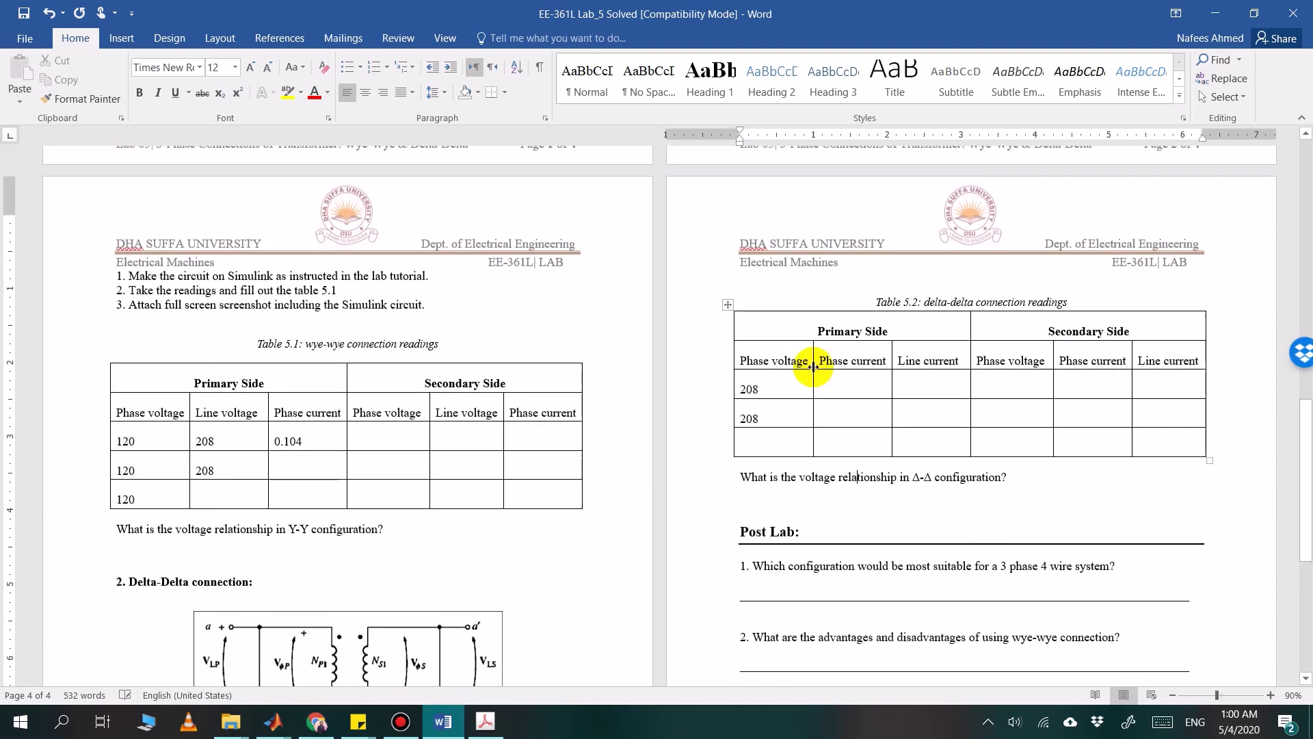
{"action": "scroll", "coordinate": [533, 369], "scroll_direction": "down", "scroll_amount": 2}
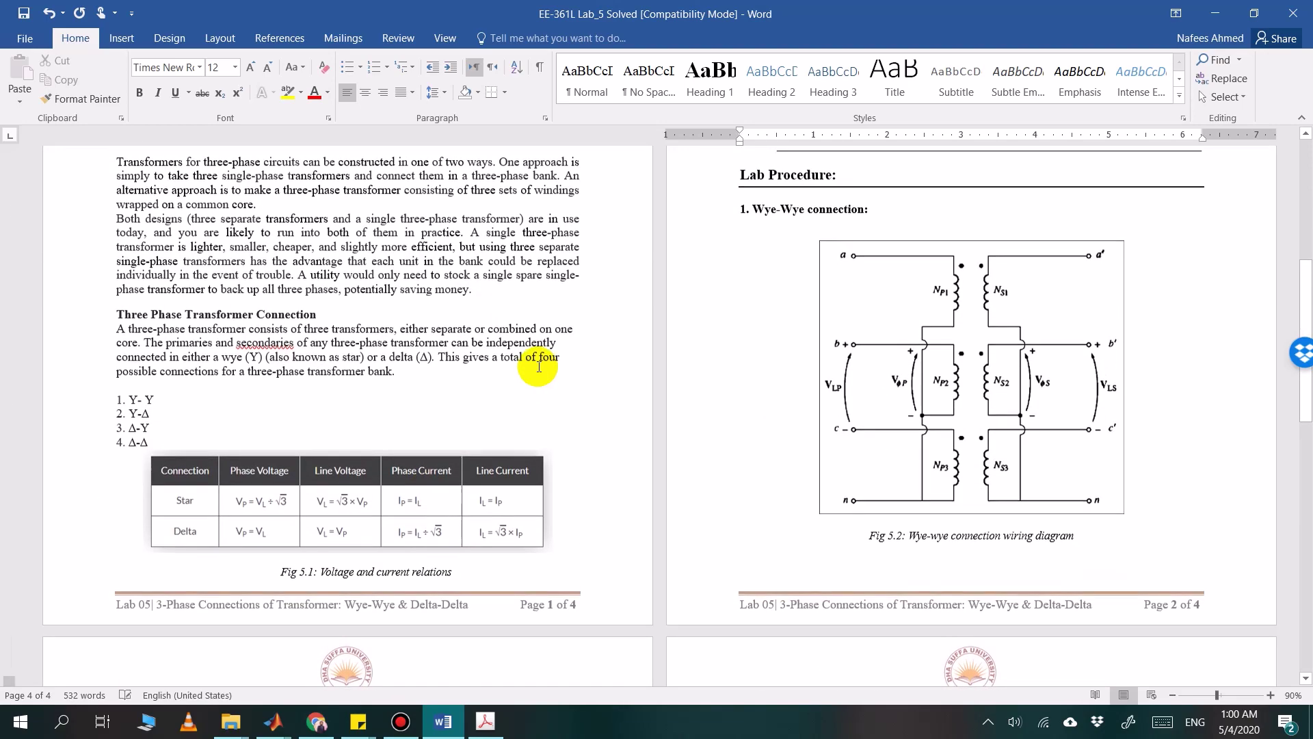
{"action": "scroll", "coordinate": [533, 370], "scroll_direction": "up", "scroll_amount": 8}
{"action": "scroll", "coordinate": [537, 362], "scroll_direction": "down", "scroll_amount": 15}
{"action": "scroll", "coordinate": [537, 367], "scroll_direction": "down", "scroll_amount": 12}
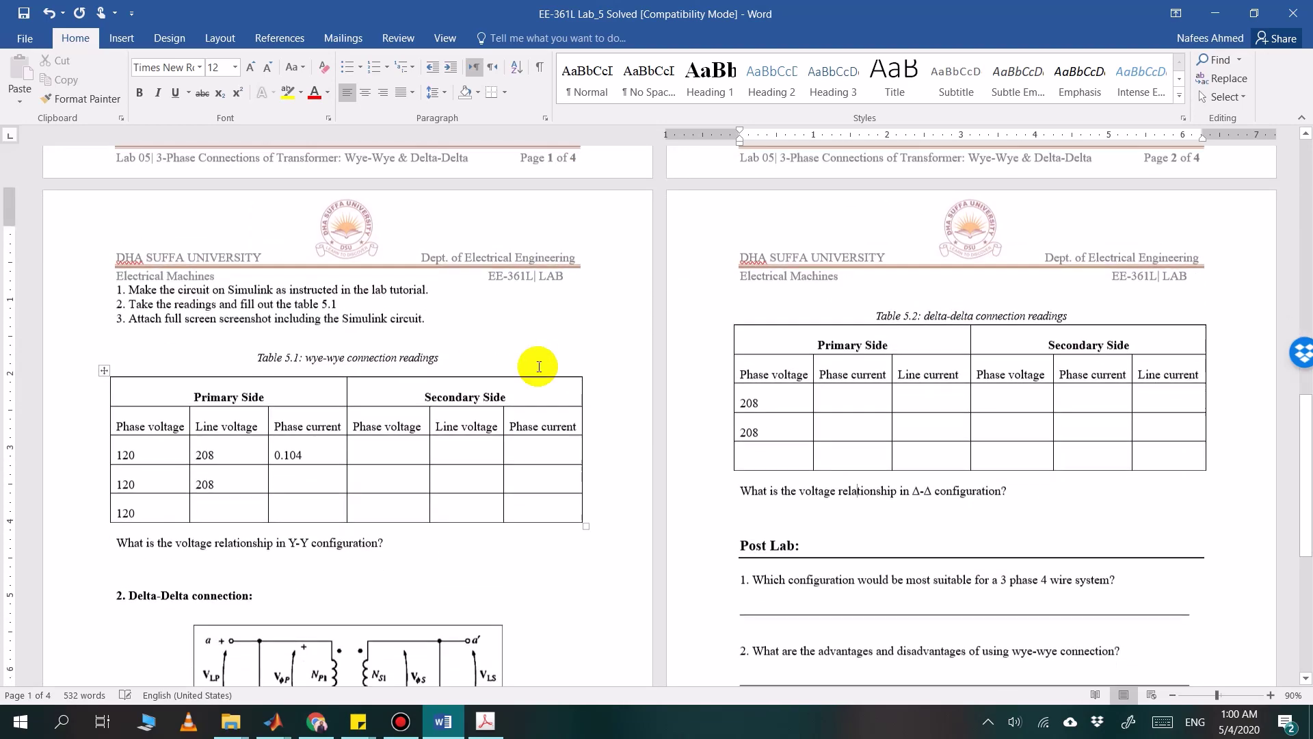
Switch to the Simulink model and examine the delta-delta circuit with its primary and secondary RMS displays
{"action": "left_click", "coordinate": [230, 721]}
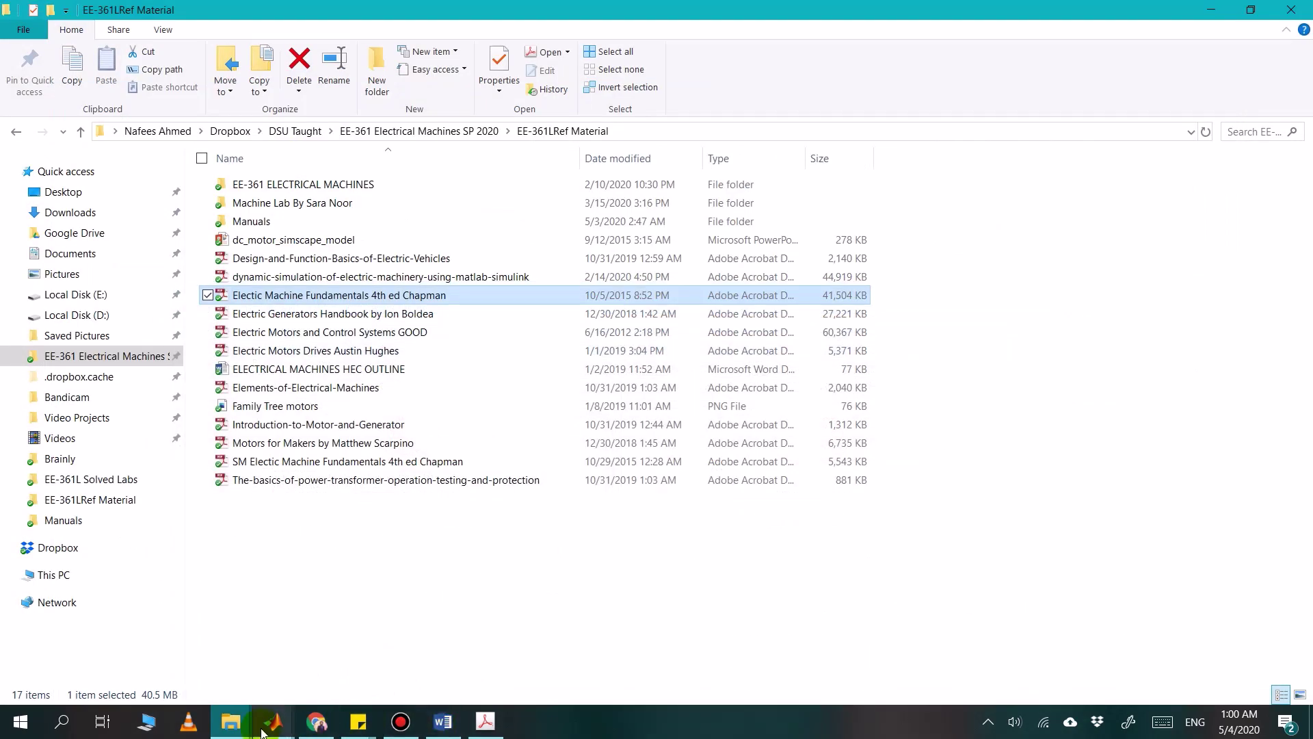
{"action": "left_click", "coordinate": [273, 721]}
{"action": "left_click", "coordinate": [368, 660]}
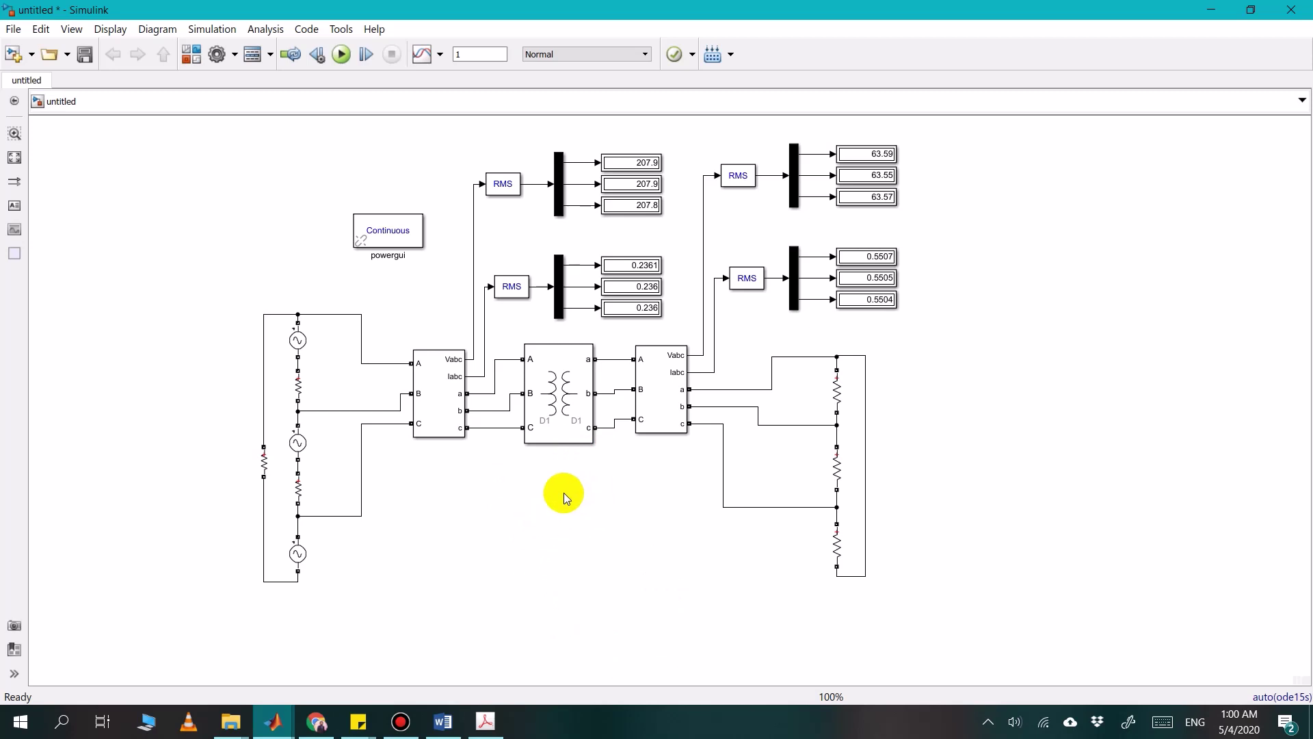
Go back to the Word lab document and review the four three-phase transformer connection types listed above Fig 5.1
{"action": "left_click", "coordinate": [443, 722]}
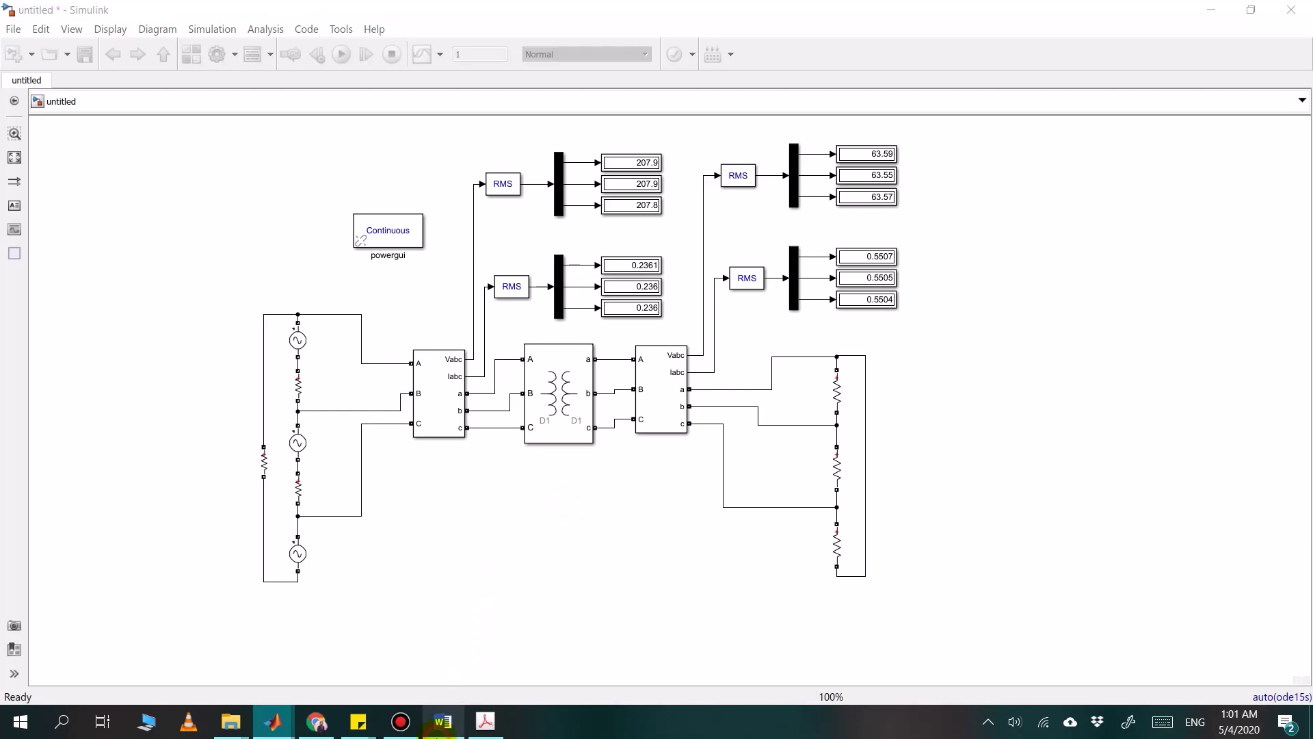
{"action": "scroll", "coordinate": [387, 501], "scroll_direction": "up", "scroll_amount": 10}
{"action": "scroll", "coordinate": [342, 492], "scroll_direction": "down", "scroll_amount": 3}
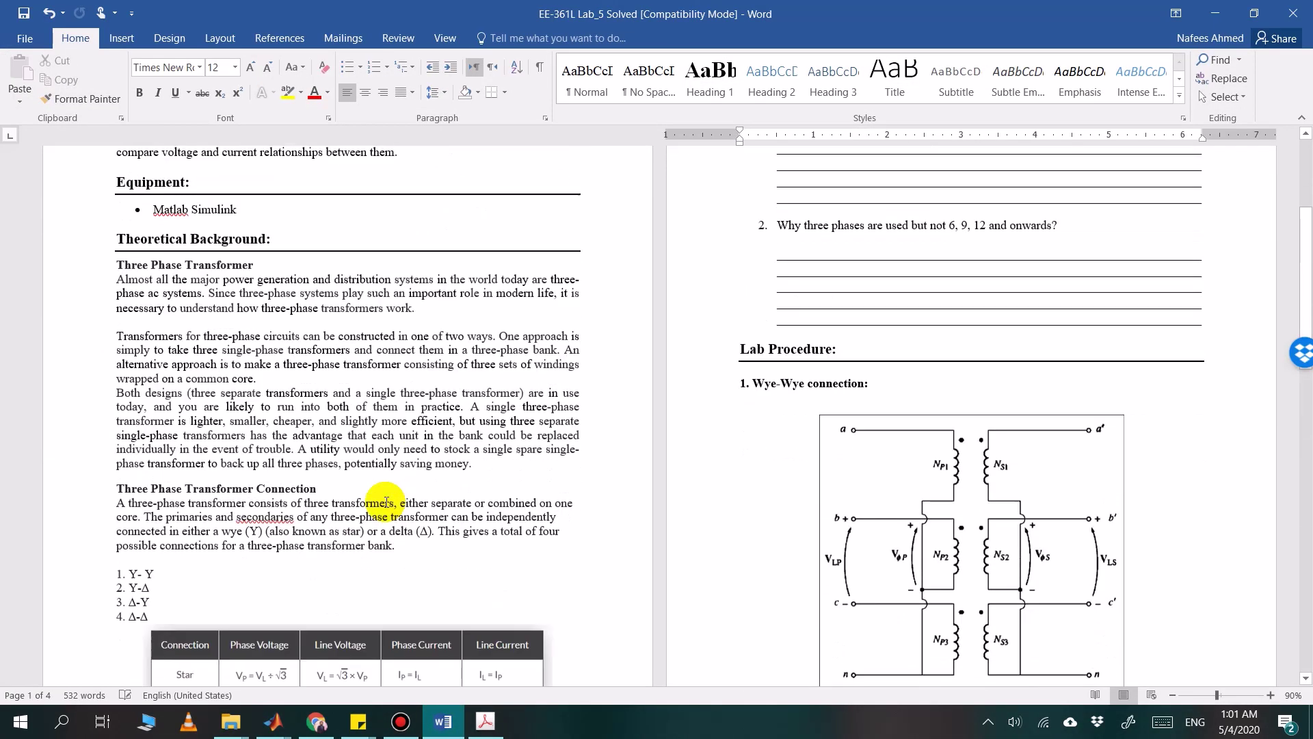
{"action": "left_click", "coordinate": [137, 546]}
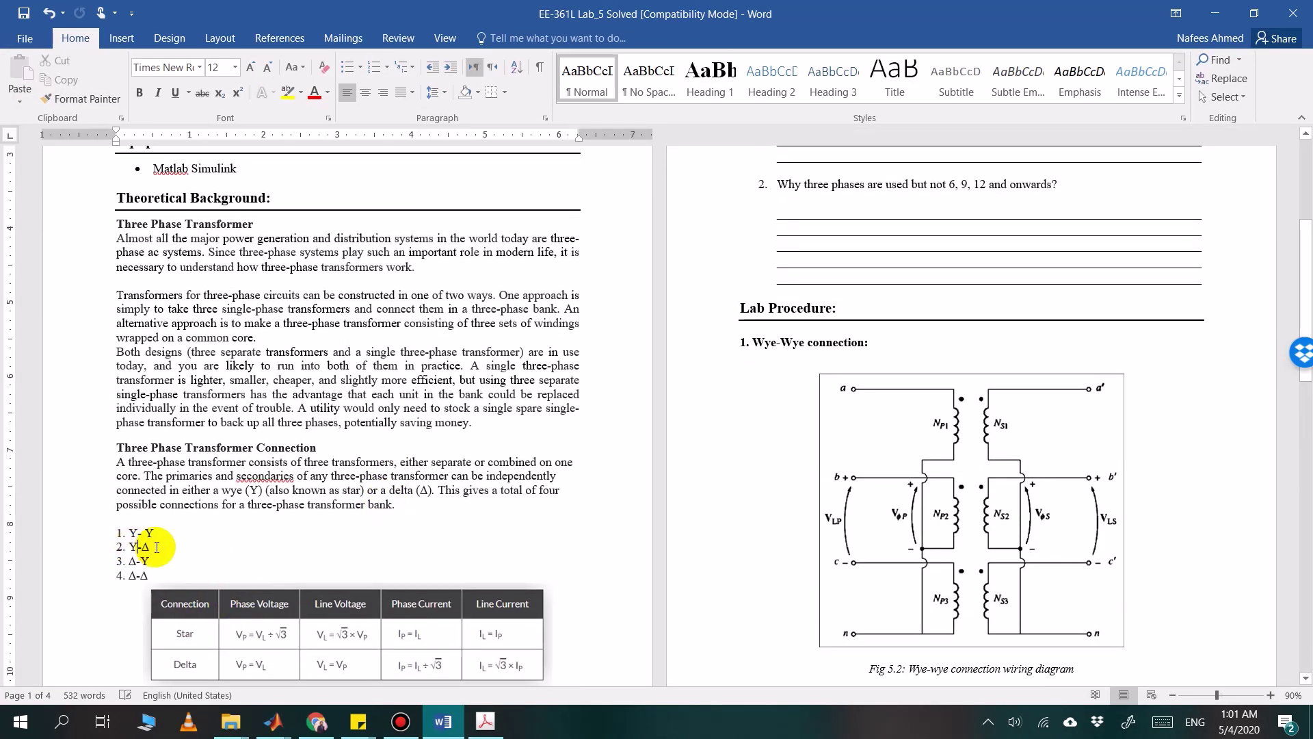
{"action": "left_click", "coordinate": [135, 561]}
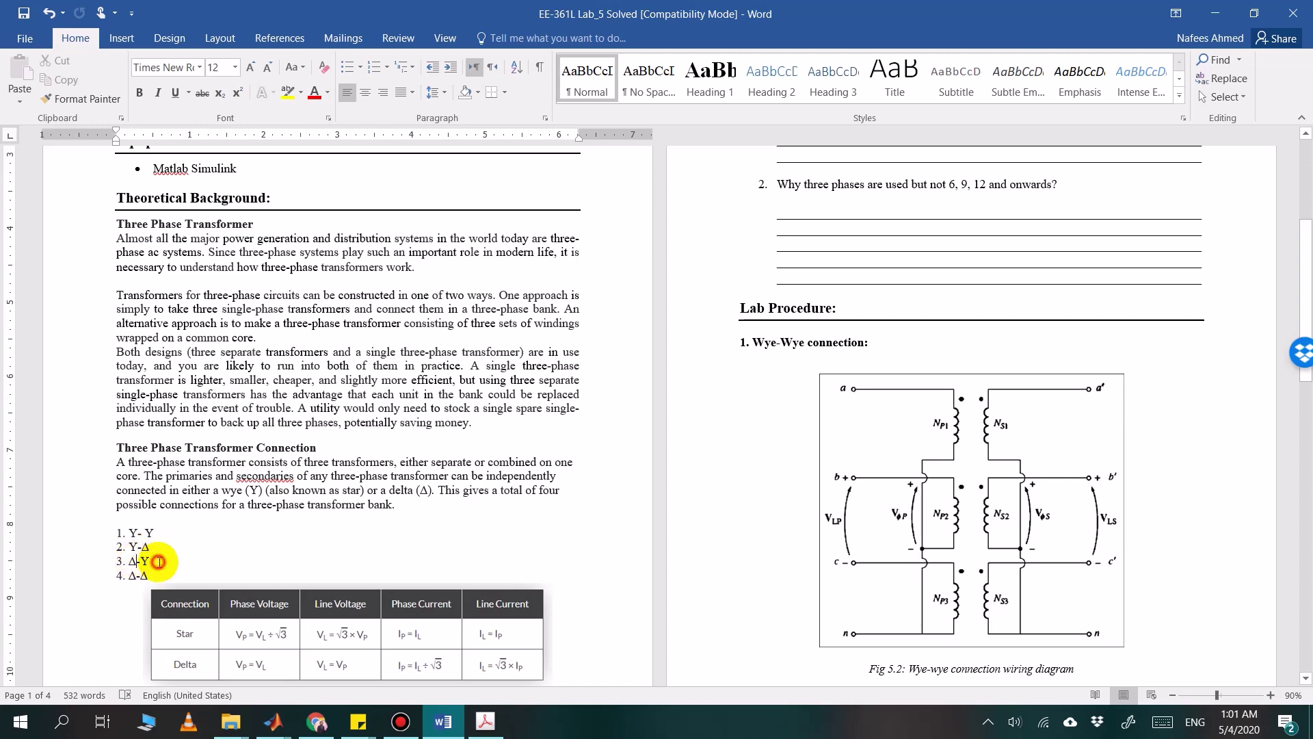
{"action": "scroll", "coordinate": [158, 562], "scroll_direction": "down", "scroll_amount": 1}
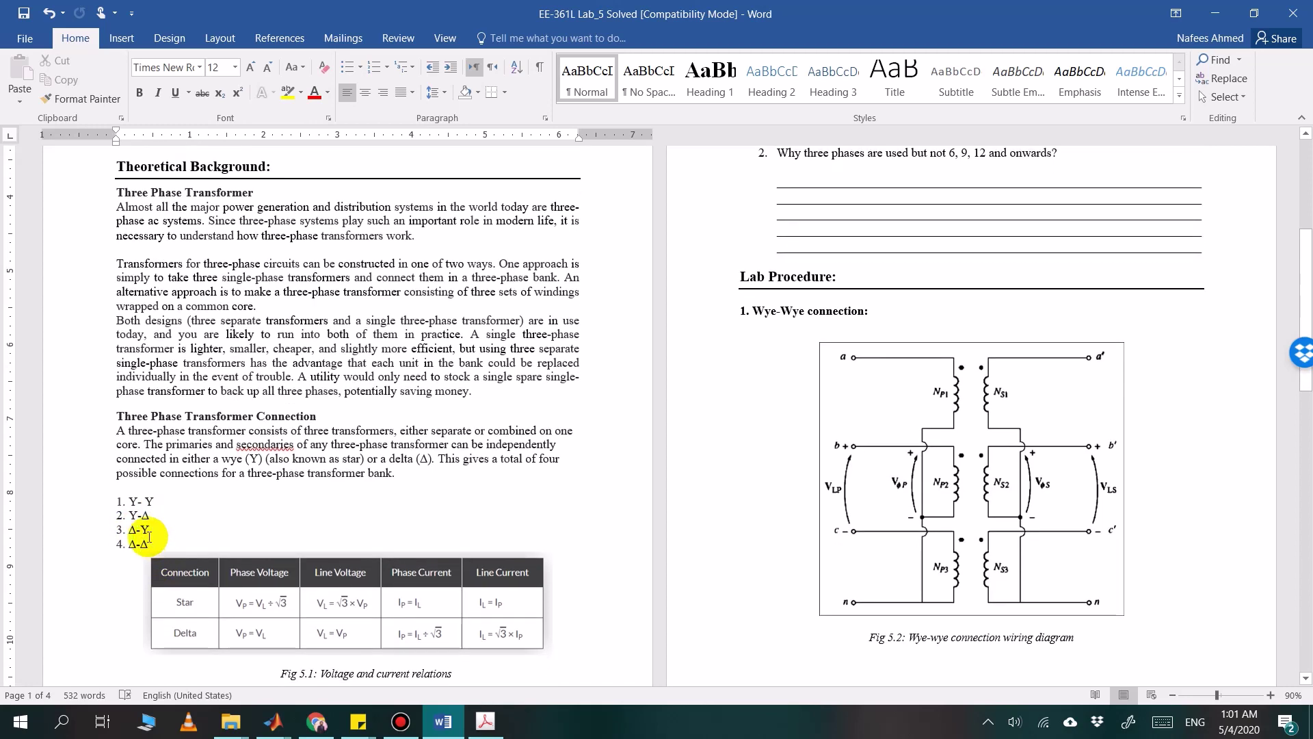
{"action": "left_click", "coordinate": [149, 536]}
{"action": "left_click", "coordinate": [160, 495]}
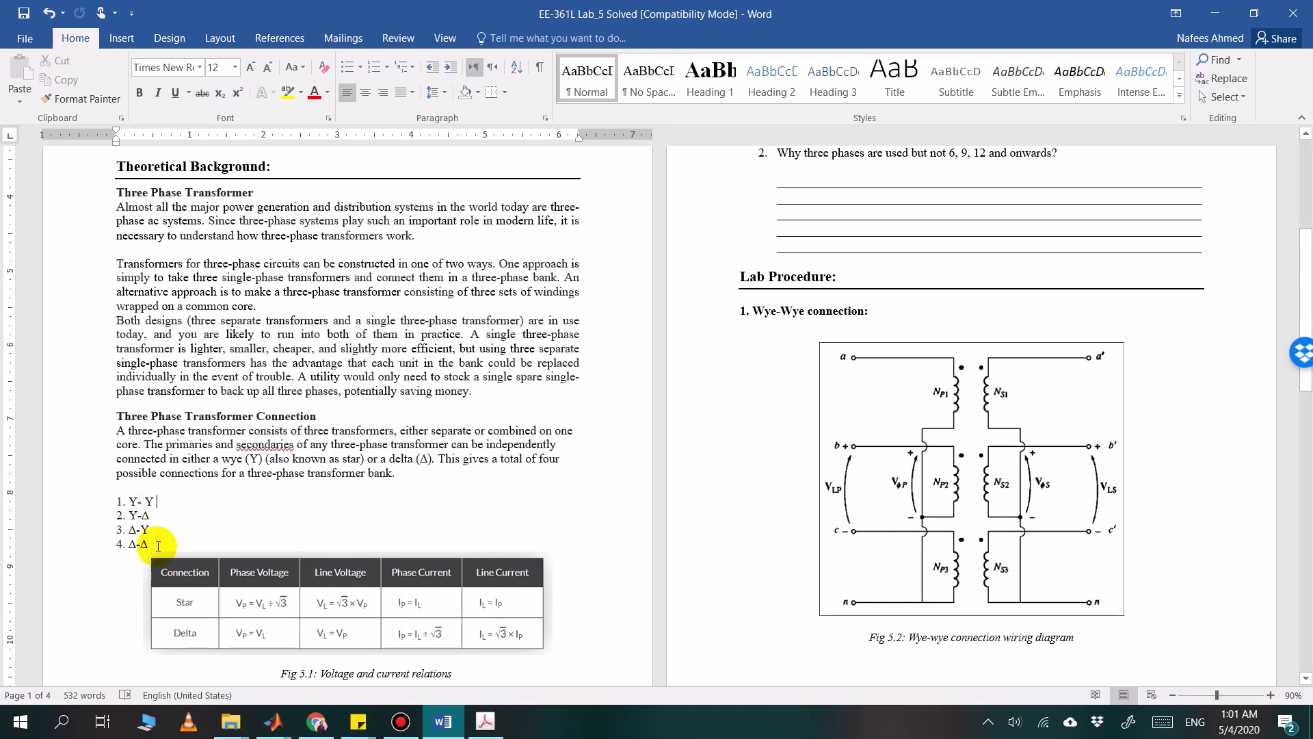
Examine the Y-Δ and Δ-Y entries in the transformer connection list, along with the surrounding theory text
{"action": "scroll", "coordinate": [228, 520], "scroll_direction": "down", "scroll_amount": 1}
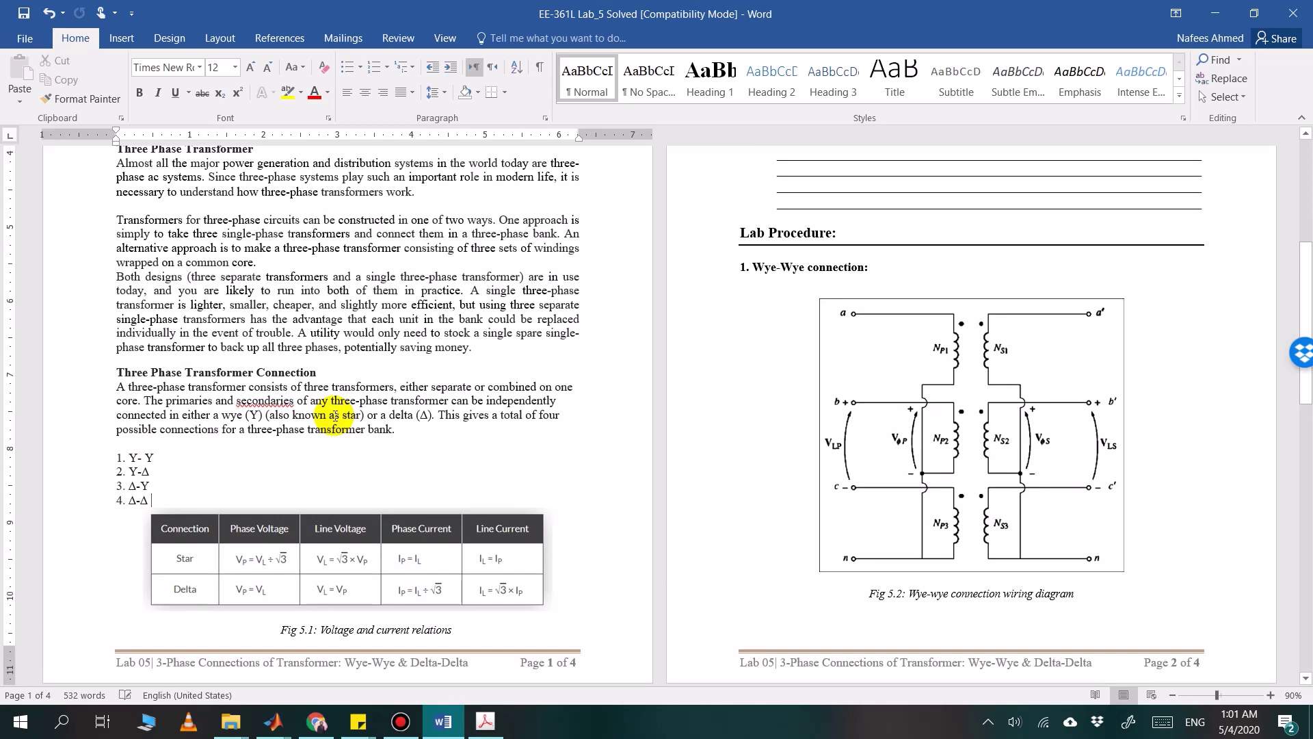
{"action": "scroll", "coordinate": [246, 452], "scroll_direction": "down", "scroll_amount": 1}
{"action": "left_click", "coordinate": [161, 446]}
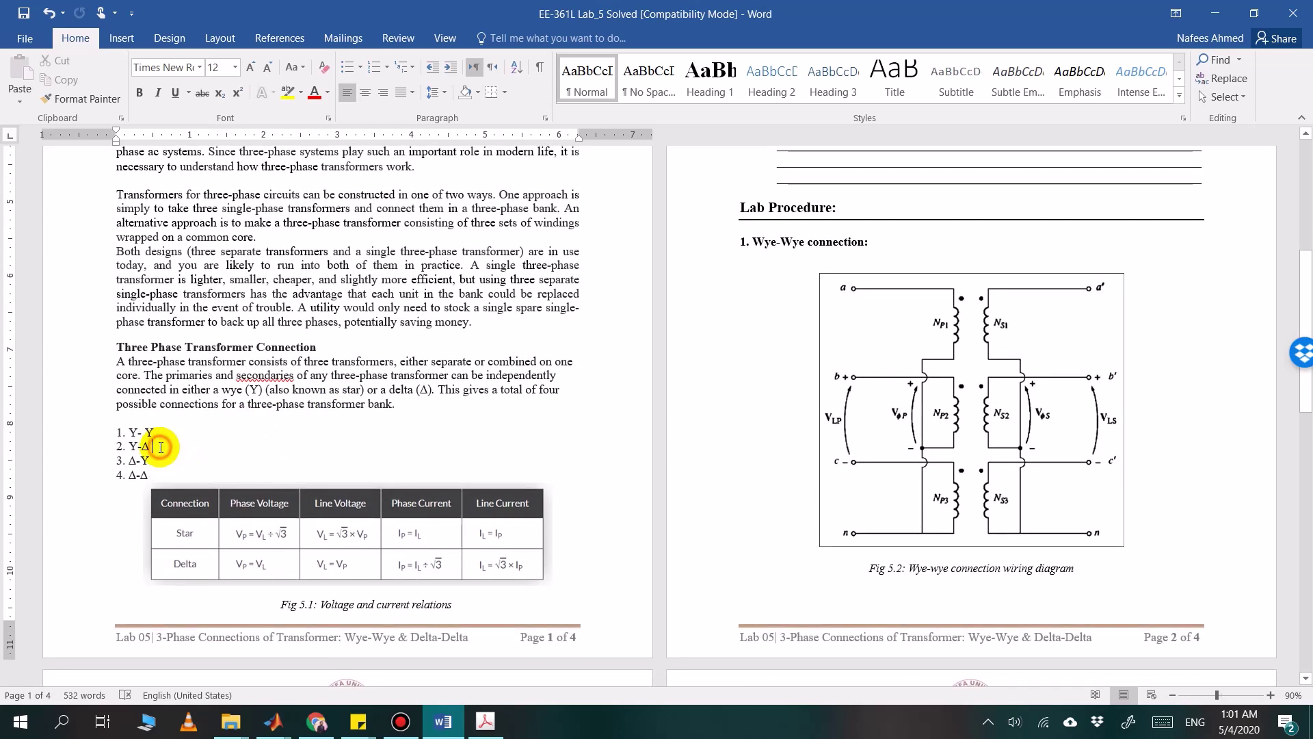
{"action": "left_click_drag", "start_coordinate": [157, 458], "coordinate": [127, 448]}
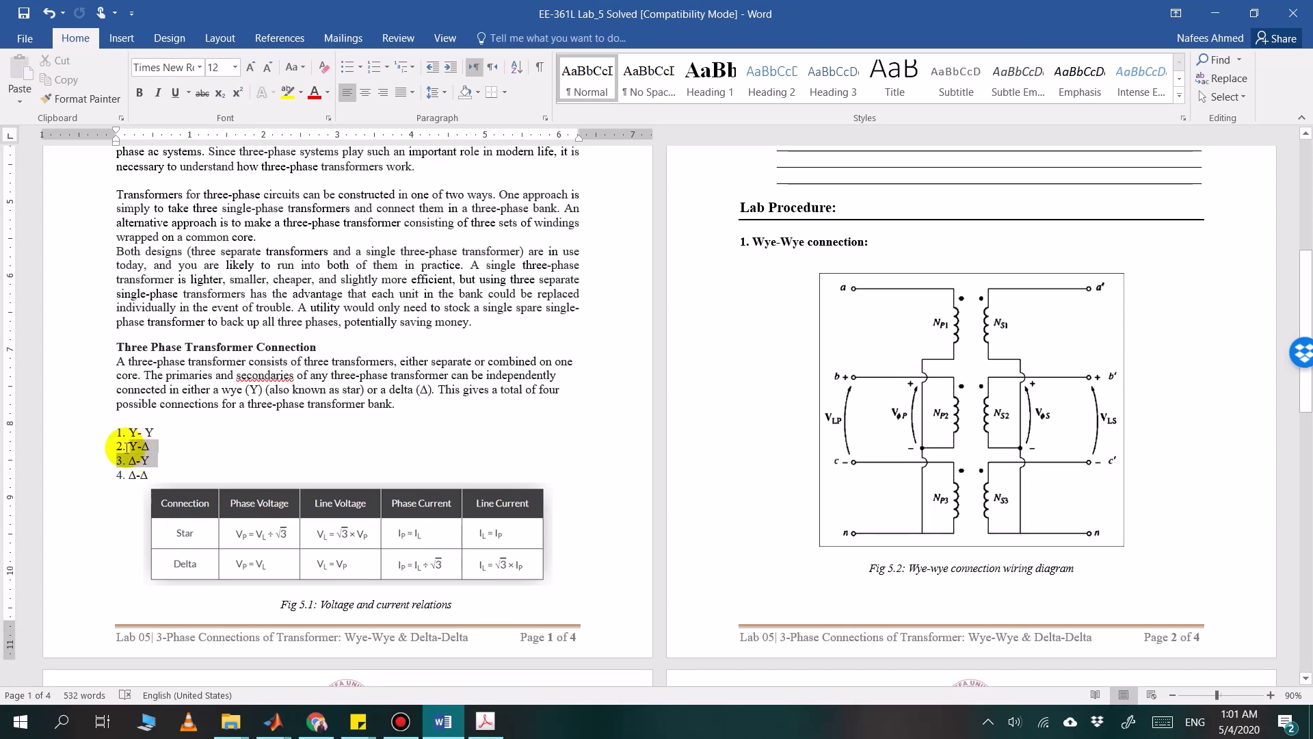
{"action": "left_click", "coordinate": [168, 456]}
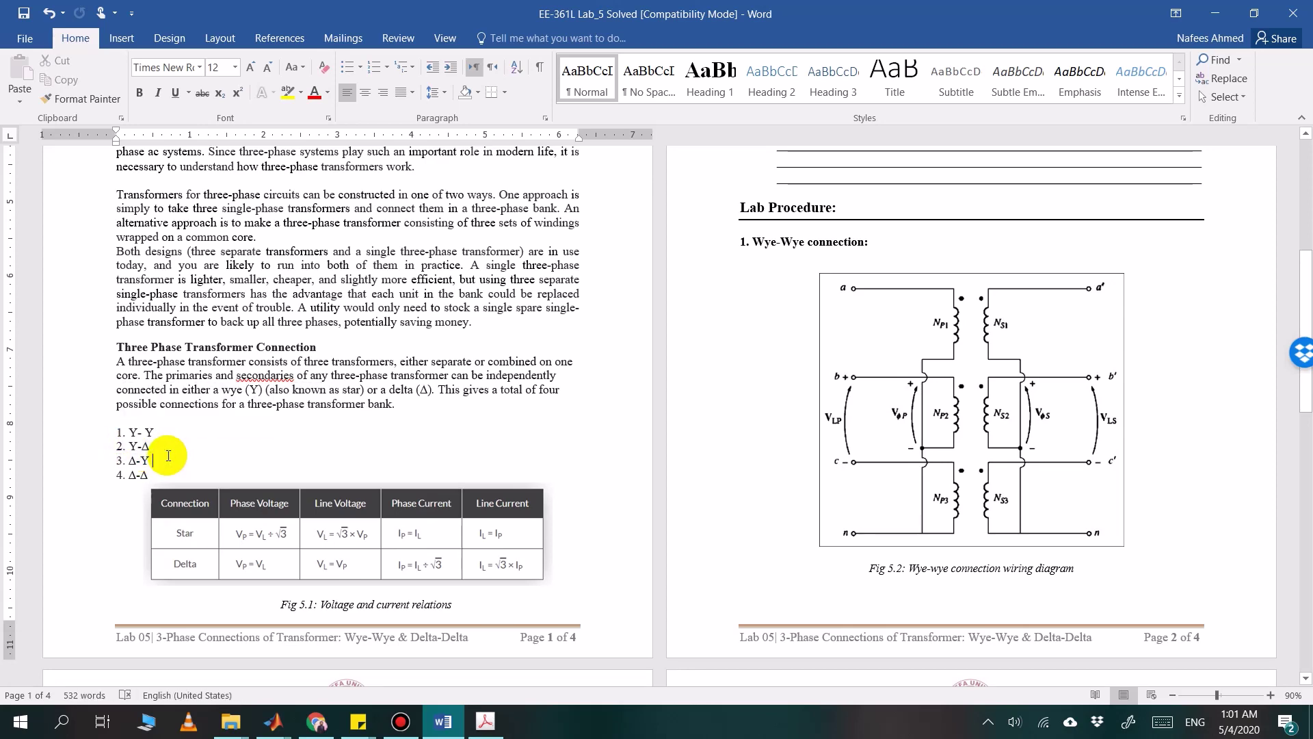
{"action": "scroll", "coordinate": [331, 419], "scroll_direction": "up", "scroll_amount": 2}
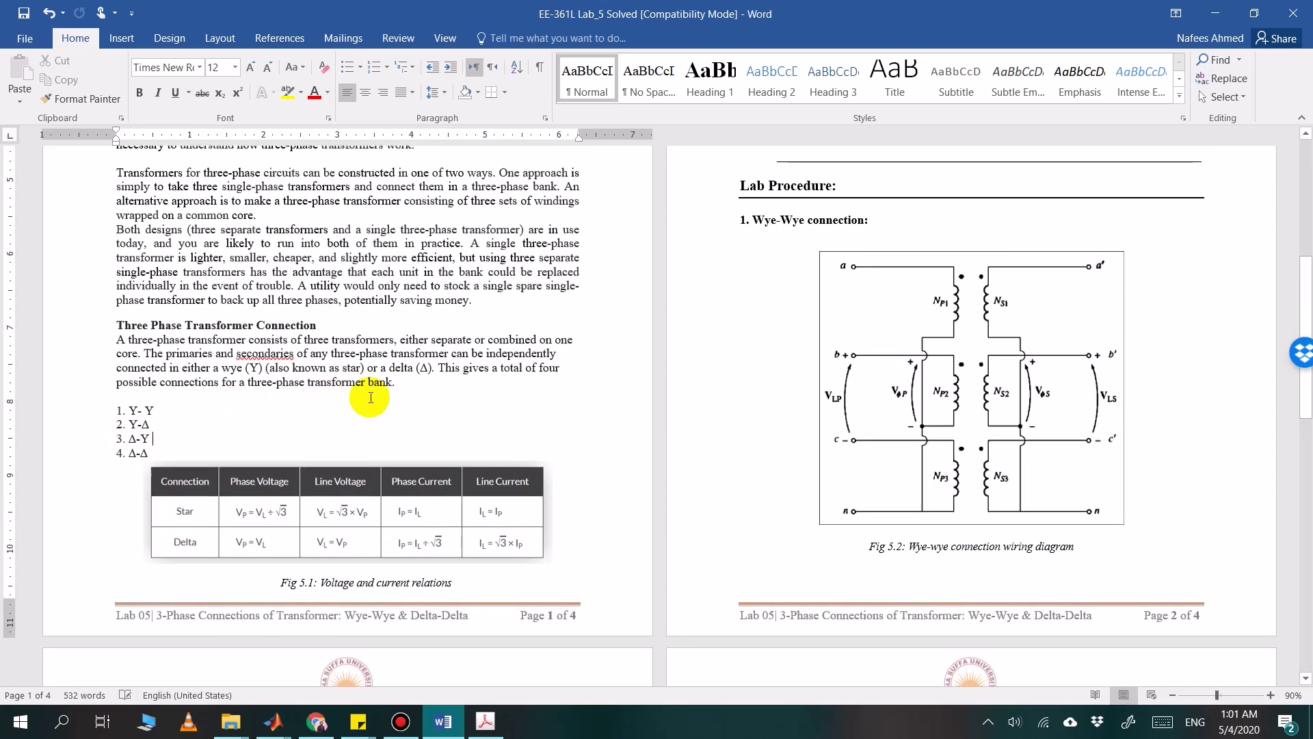
{"action": "scroll", "coordinate": [369, 397], "scroll_direction": "up", "scroll_amount": 3}
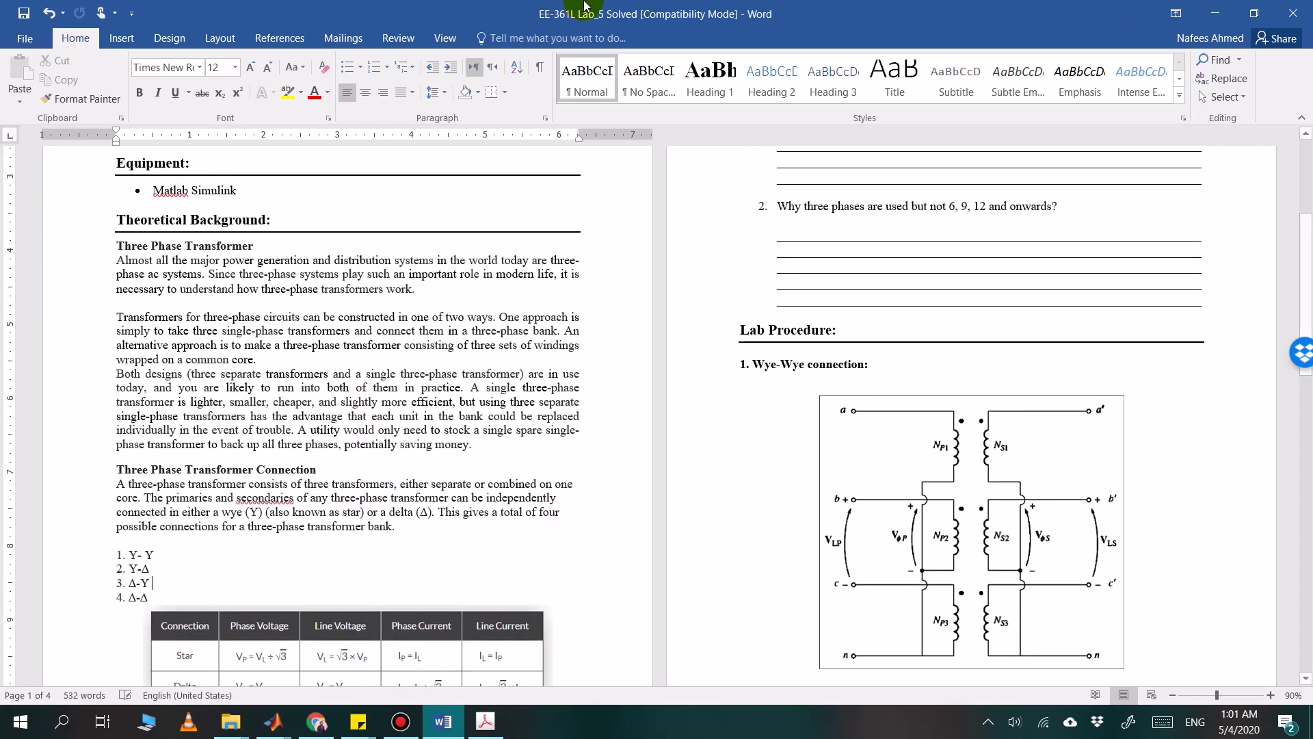
{"action": "mouse_move", "coordinate": [585, 5]}
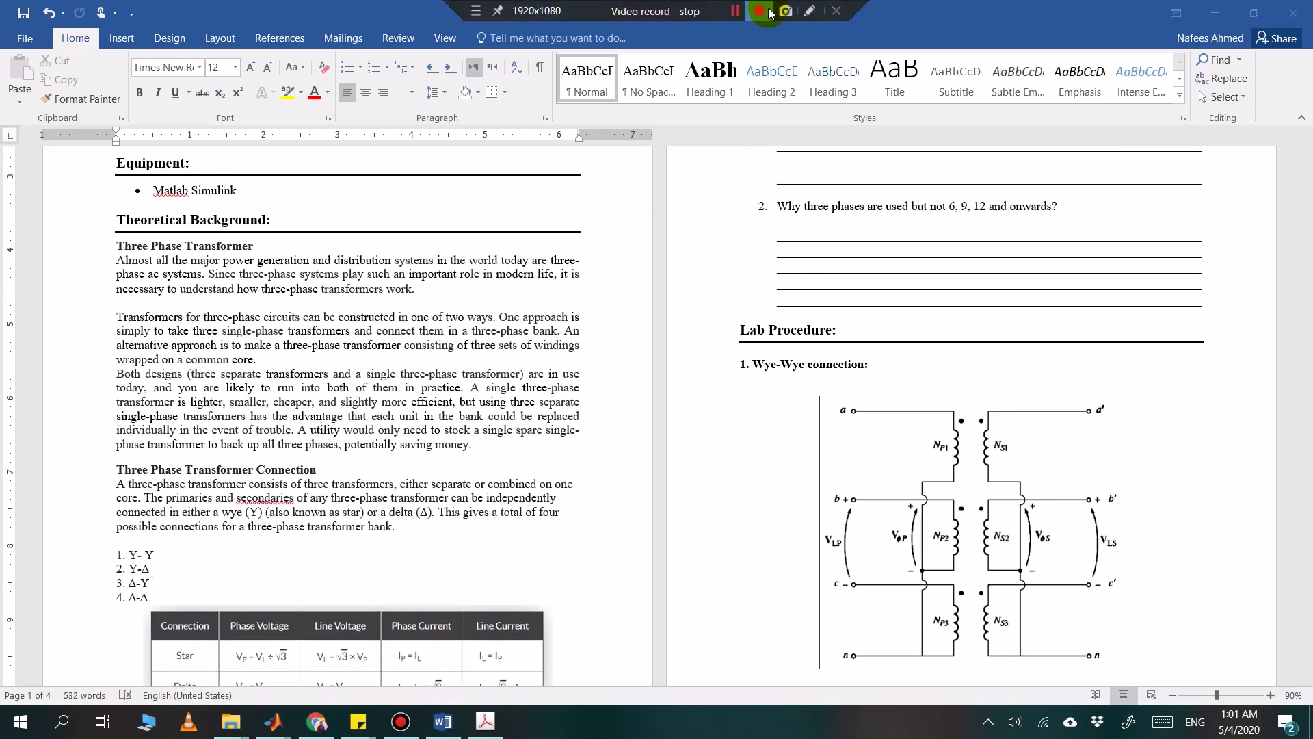